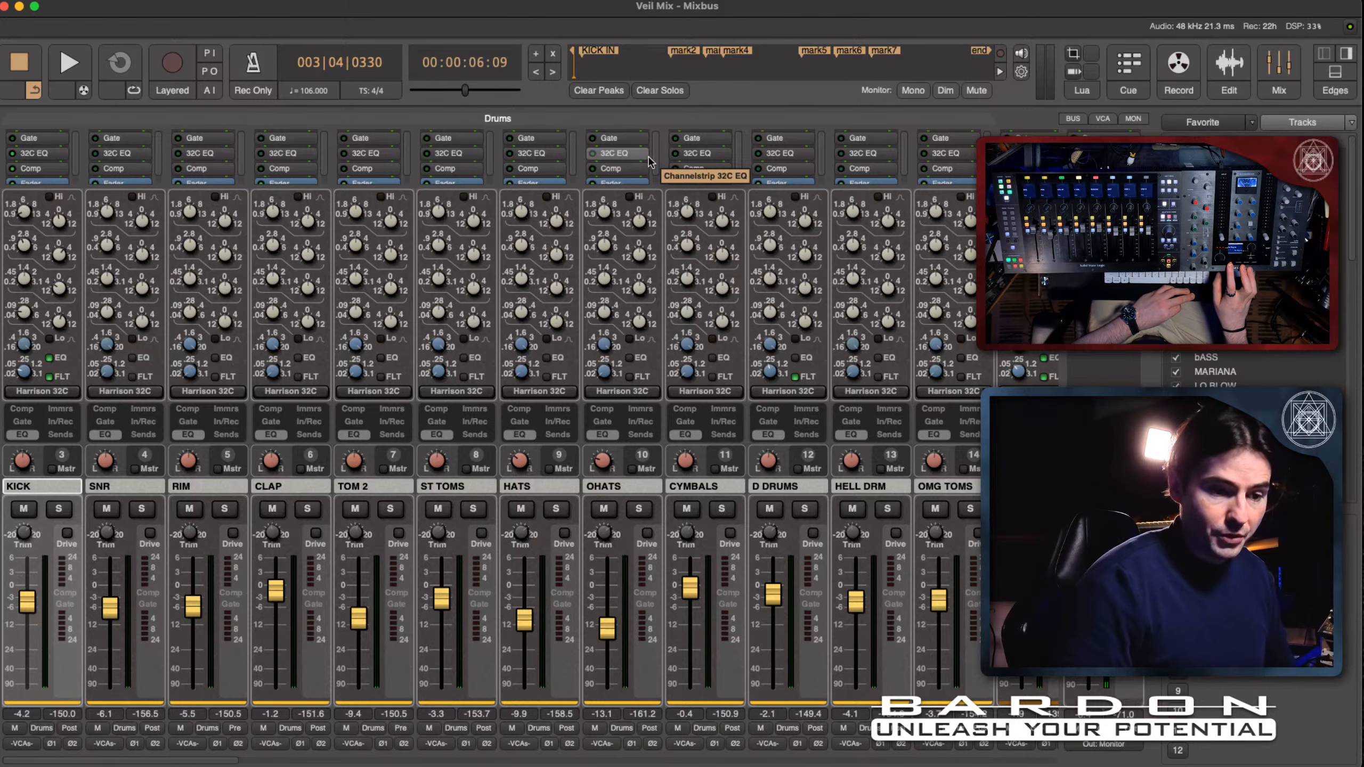
- Start playback of the Veil Mix session and switch the master output to Out 1/2
{"action": "key", "text": "space"}
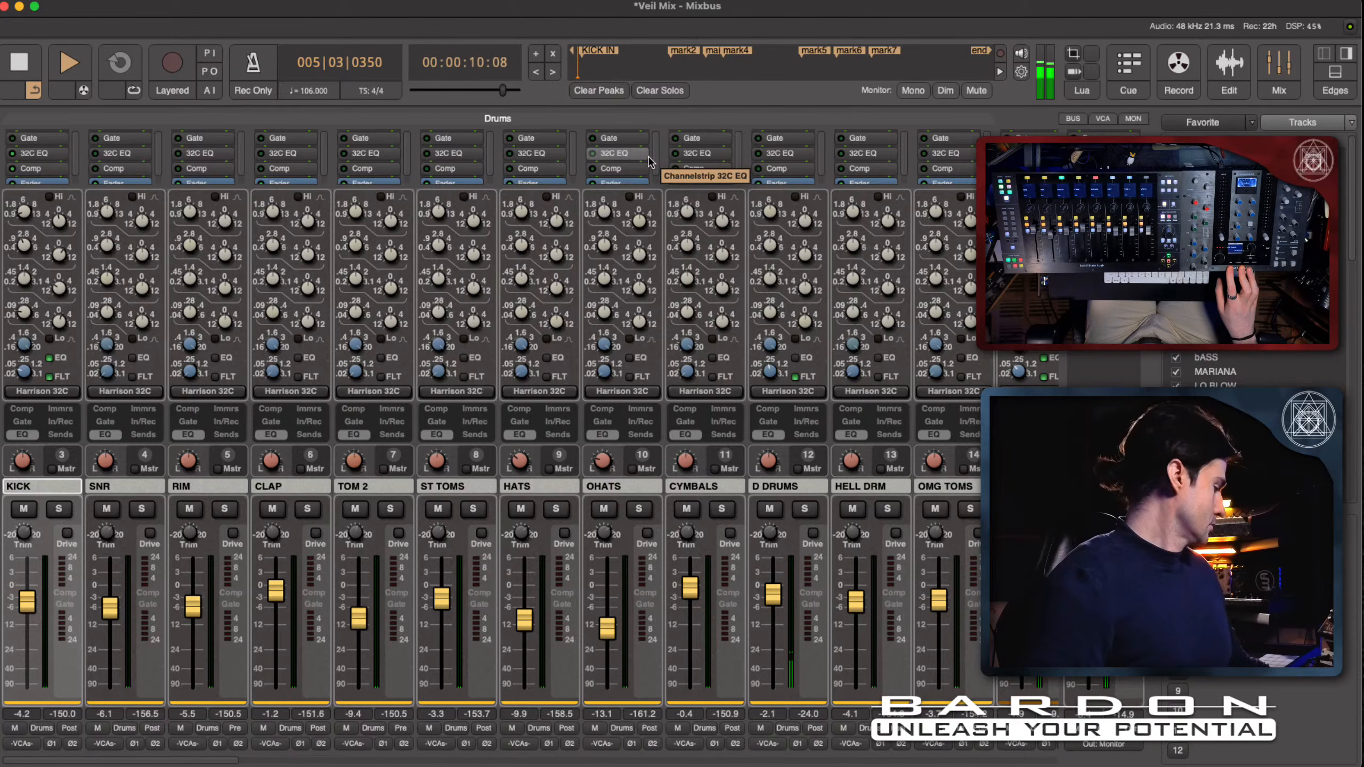
{"action": "left_click", "coordinate": [1107, 745]}
{"action": "key", "text": "Escape"}
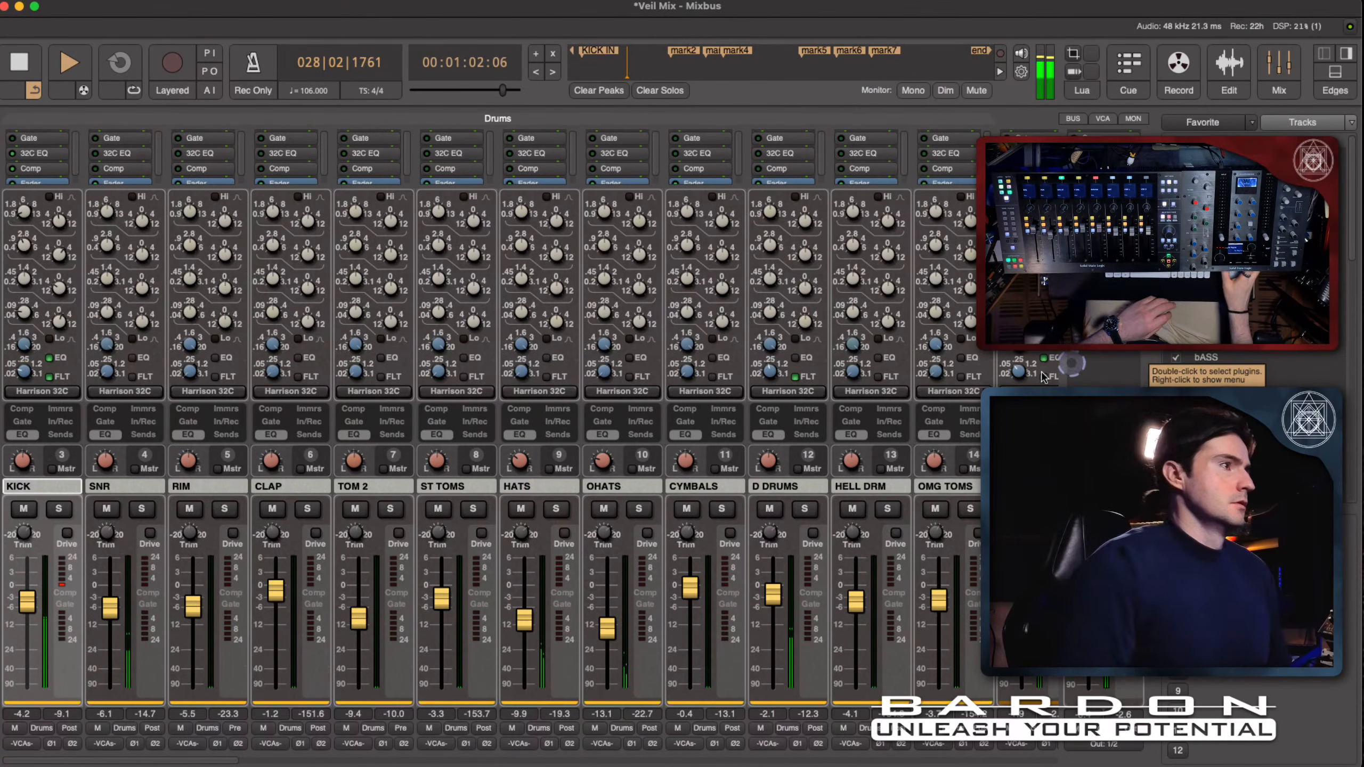
- Examine the levels of the drum, bass, MOOG DRY, MICRO and pad channel strips while the song plays
{"action": "left_click", "coordinate": [609, 490]}
{"action": "scroll", "coordinate": [612, 495], "scroll_direction": "right", "scroll_amount": 12}
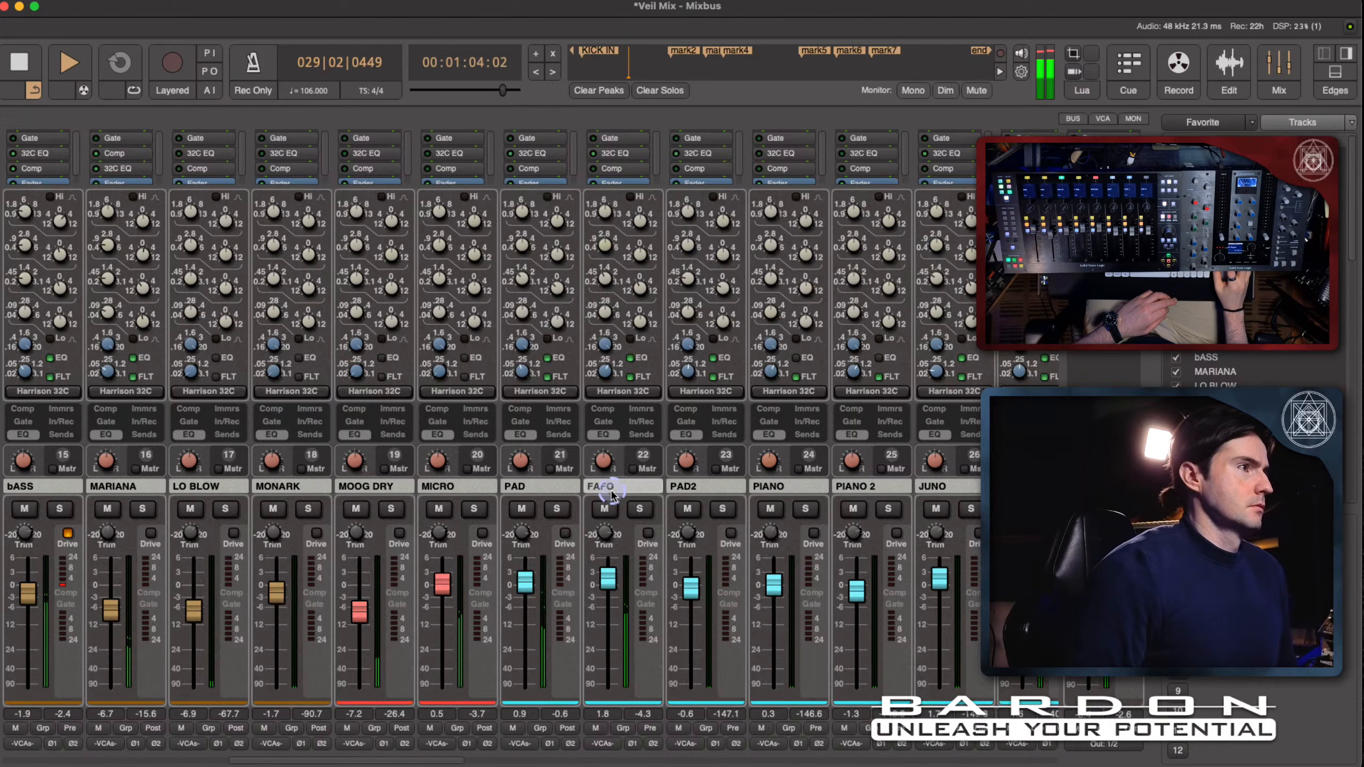
{"action": "scroll", "coordinate": [612, 495], "scroll_direction": "left", "scroll_amount": 2}
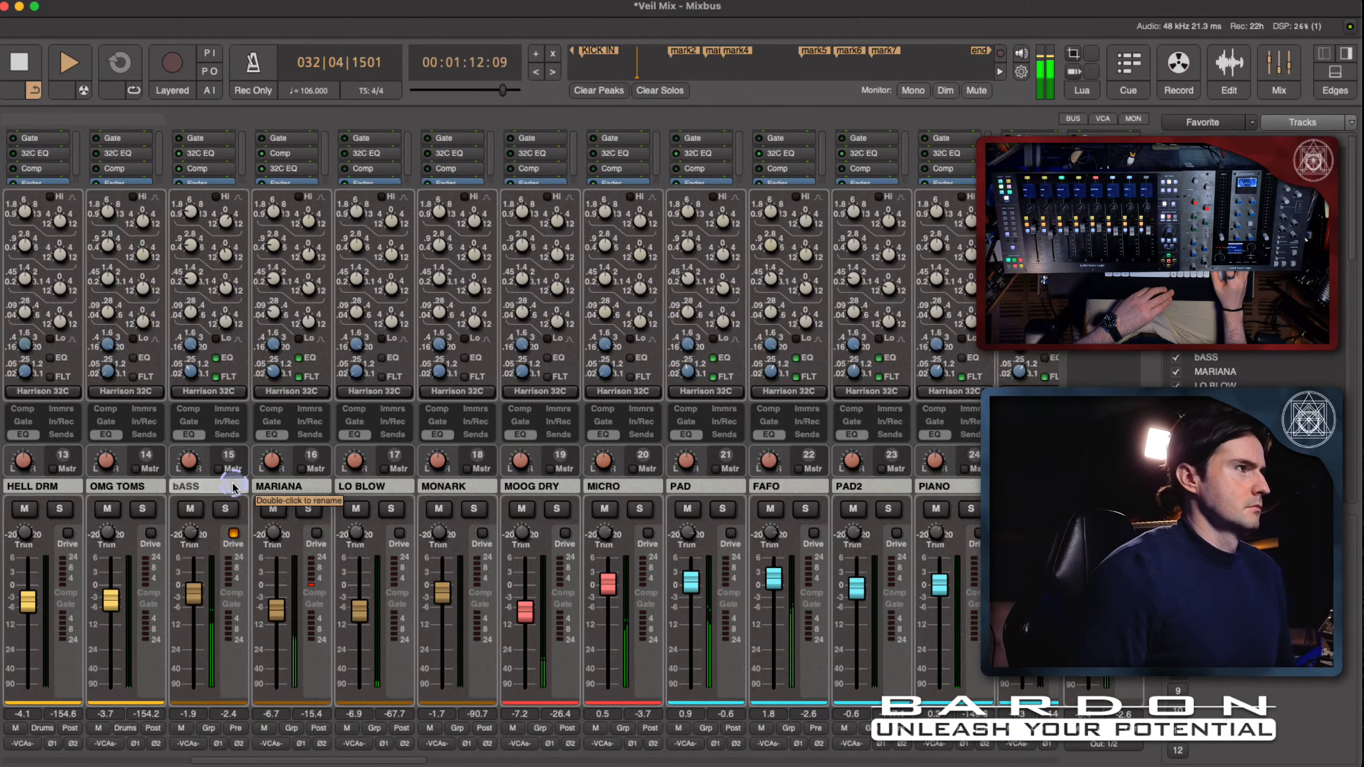
{"action": "scroll", "coordinate": [233, 486], "scroll_direction": "right", "scroll_amount": 1}
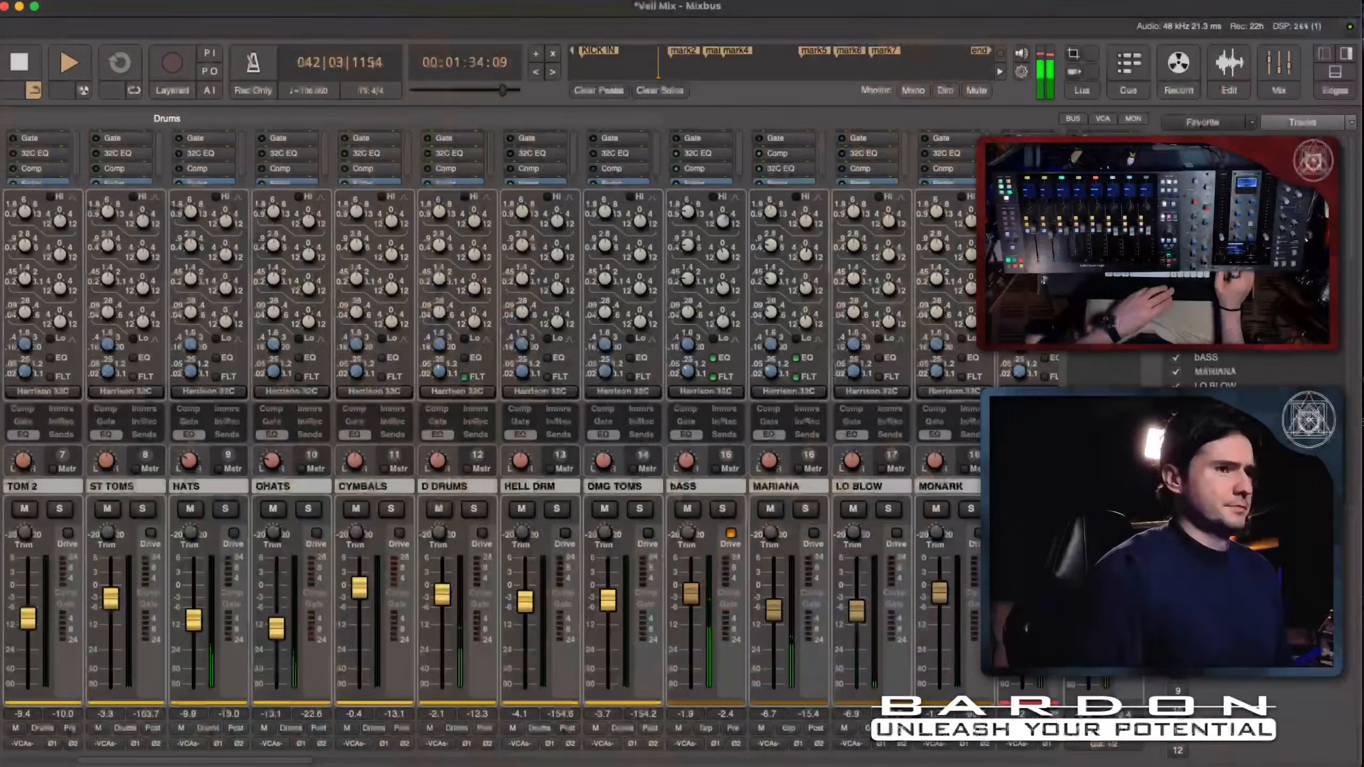
{"action": "key", "text": "h"}
{"action": "key", "text": "space"}
{"action": "key", "text": "b"}
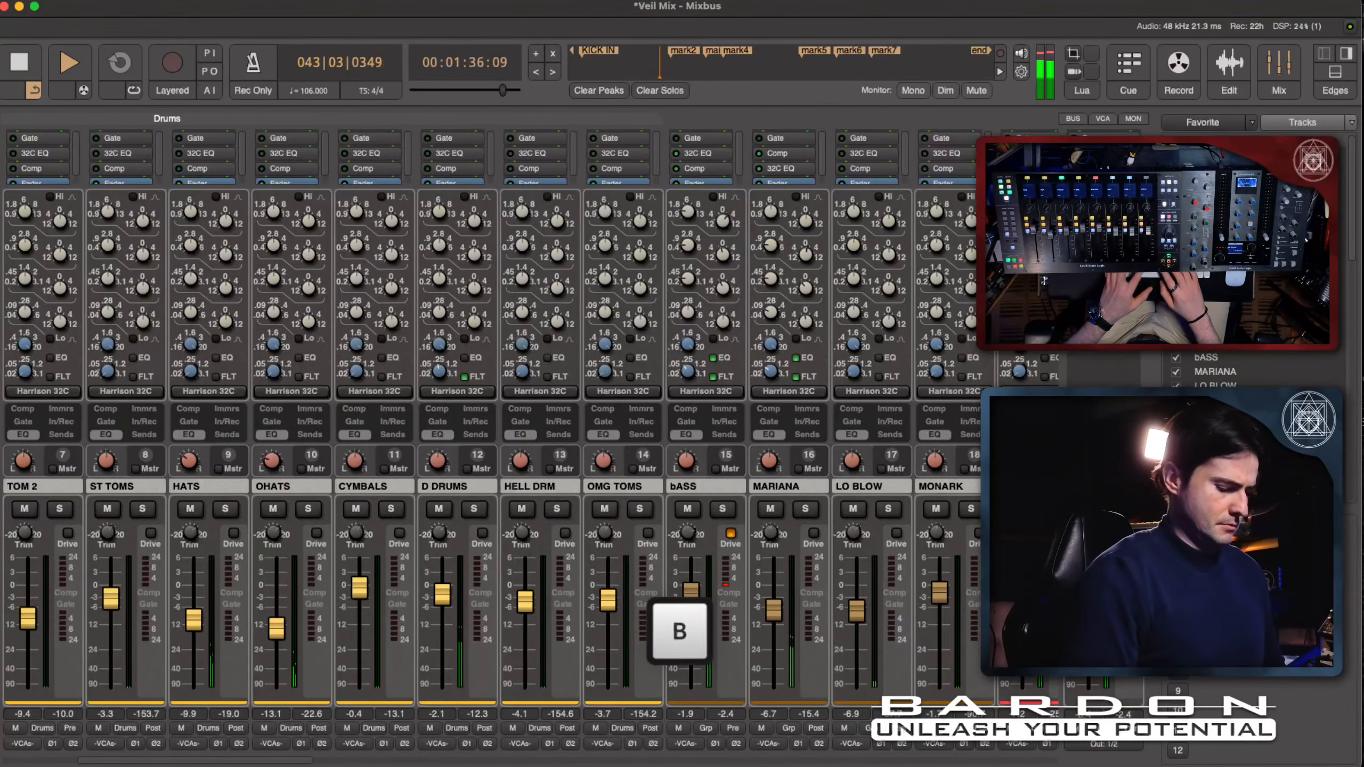
{"action": "key", "text": "o"}
{"action": "key", "text": "s"}
{"action": "key", "text": "Delete"}
{"action": "key", "text": "w"}
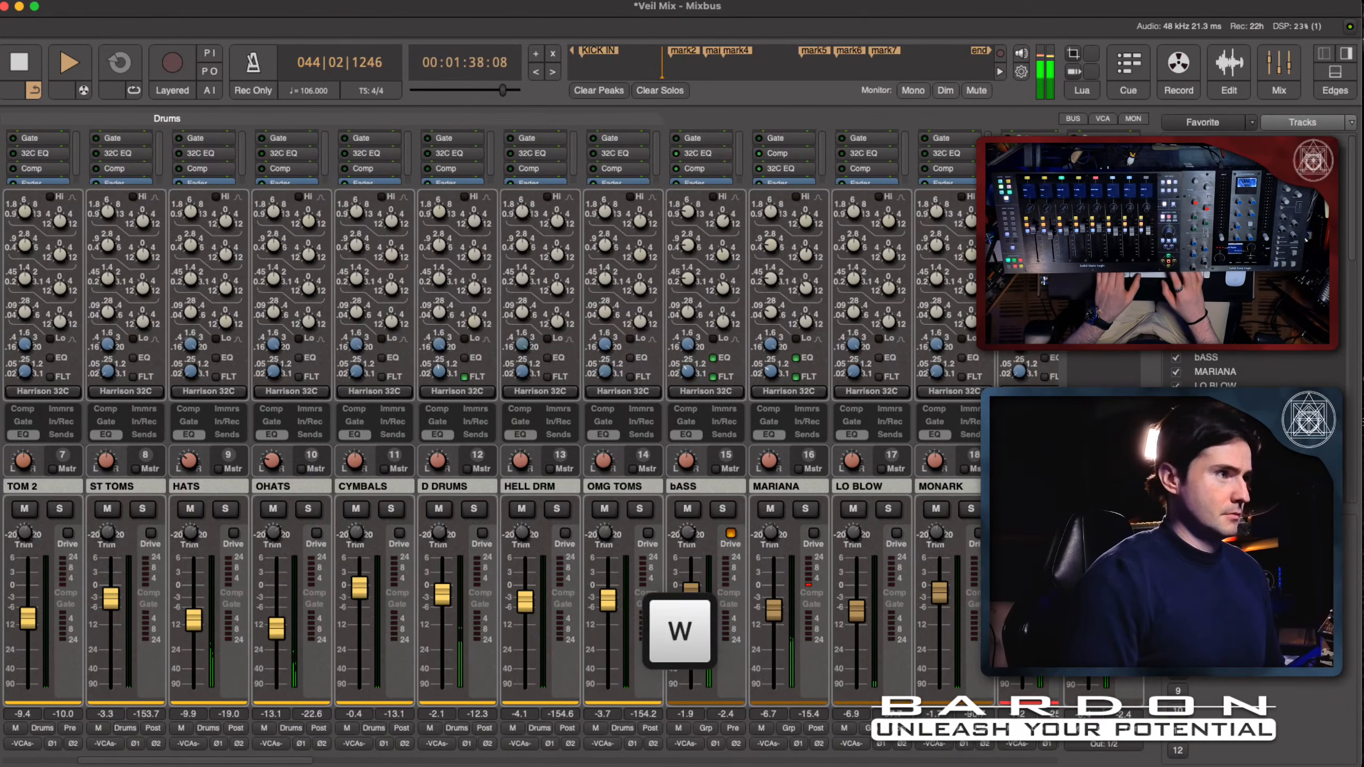
{"action": "key", "text": "i"}
{"action": "key", "text": "space"}
{"action": "key", "text": "o"}
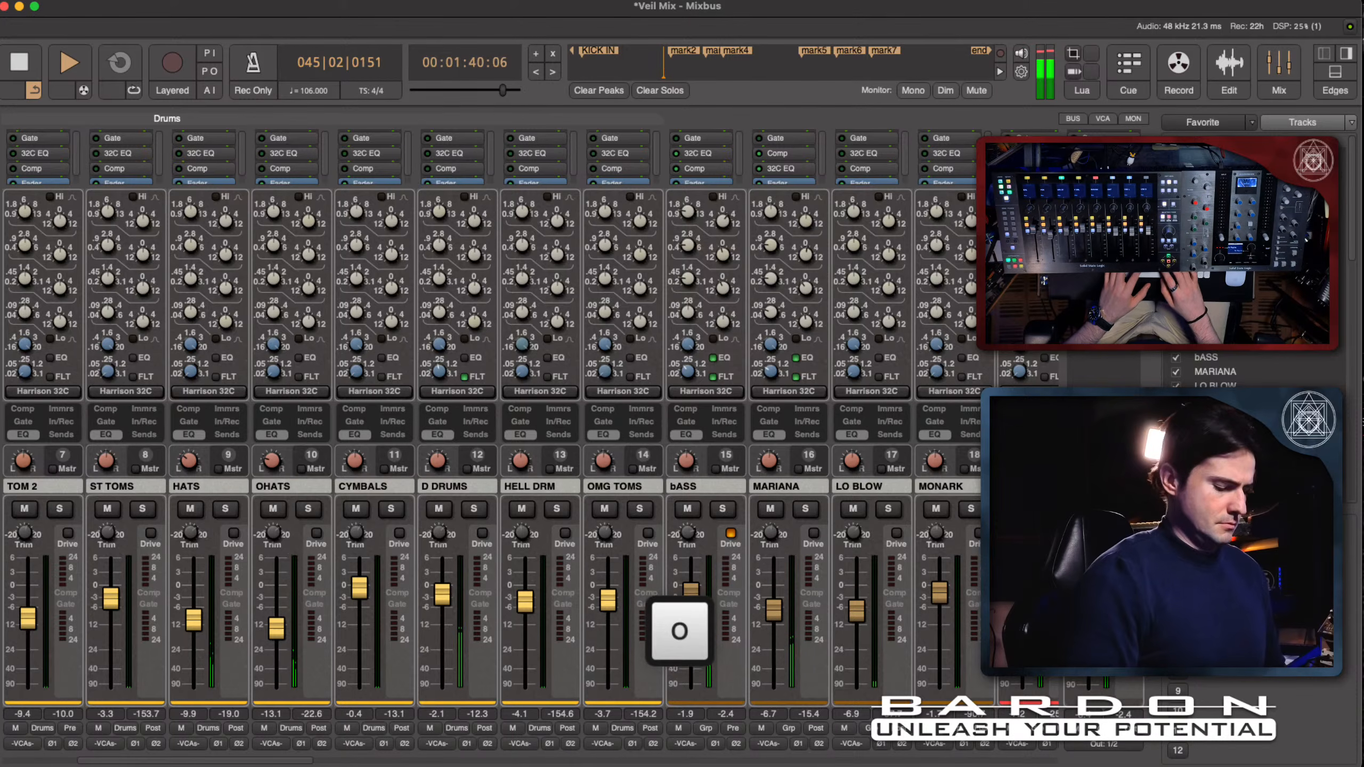
{"action": "key", "text": "g"}
{"action": "key", "text": "Return"}
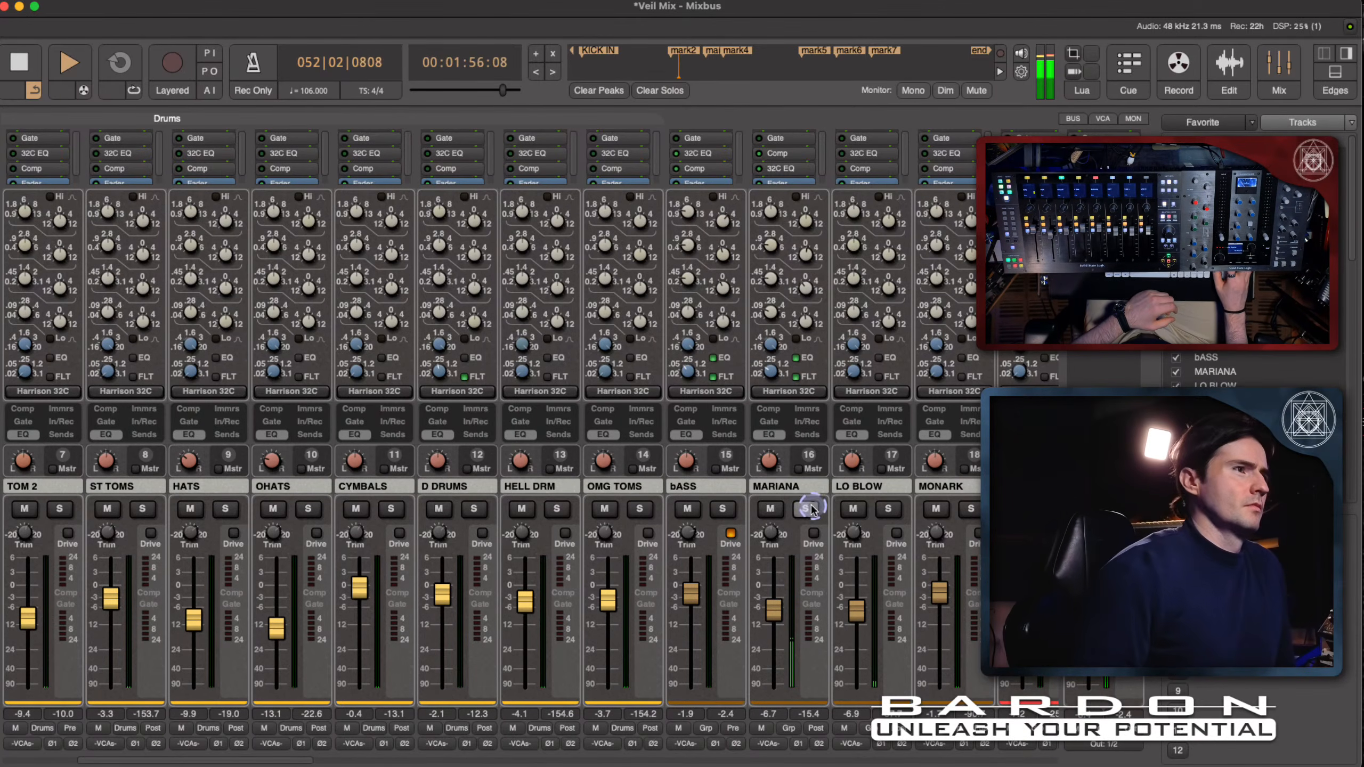
- Examine the playing channel strips from MARIANA through the pads, pianos and strings to the first vocal tracks
{"action": "scroll", "coordinate": [778, 486], "scroll_direction": "right", "scroll_amount": 3}
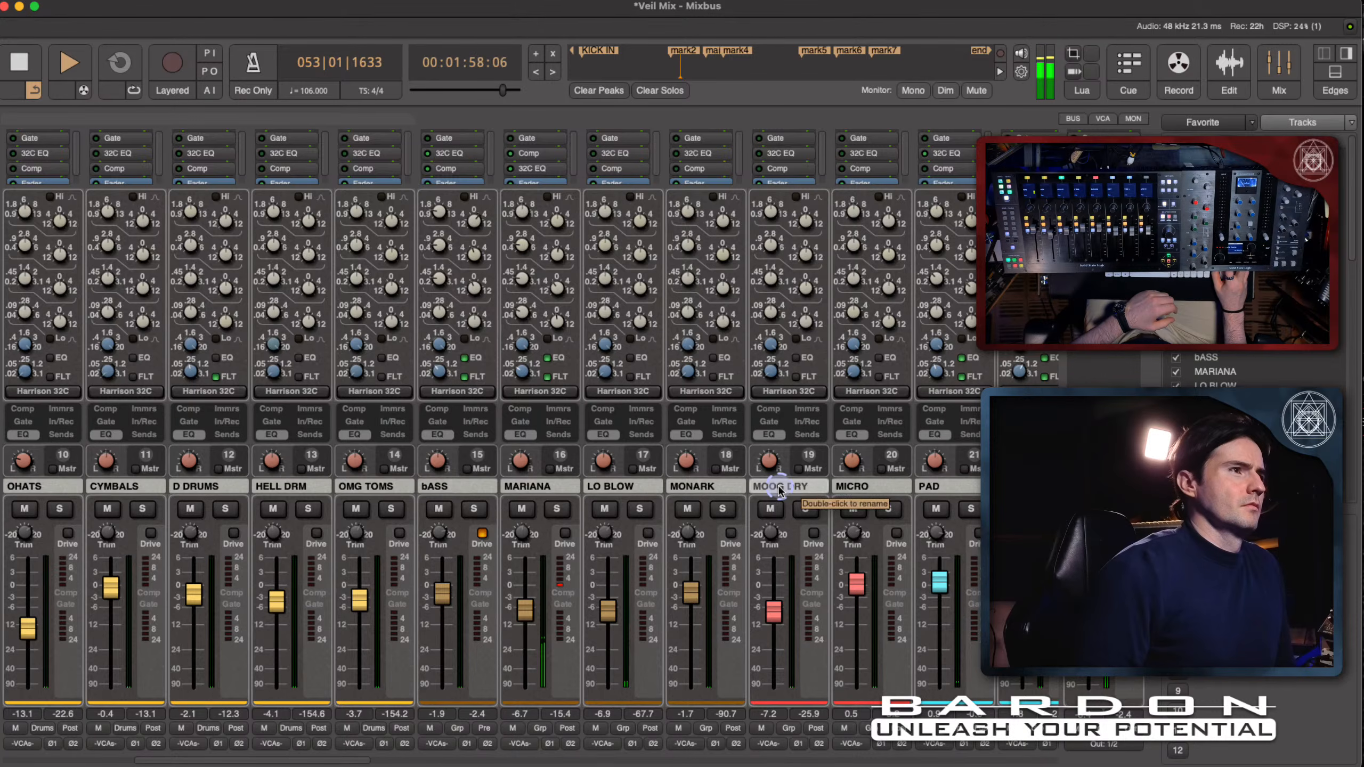
{"action": "scroll", "coordinate": [778, 489], "scroll_direction": "right", "scroll_amount": 3}
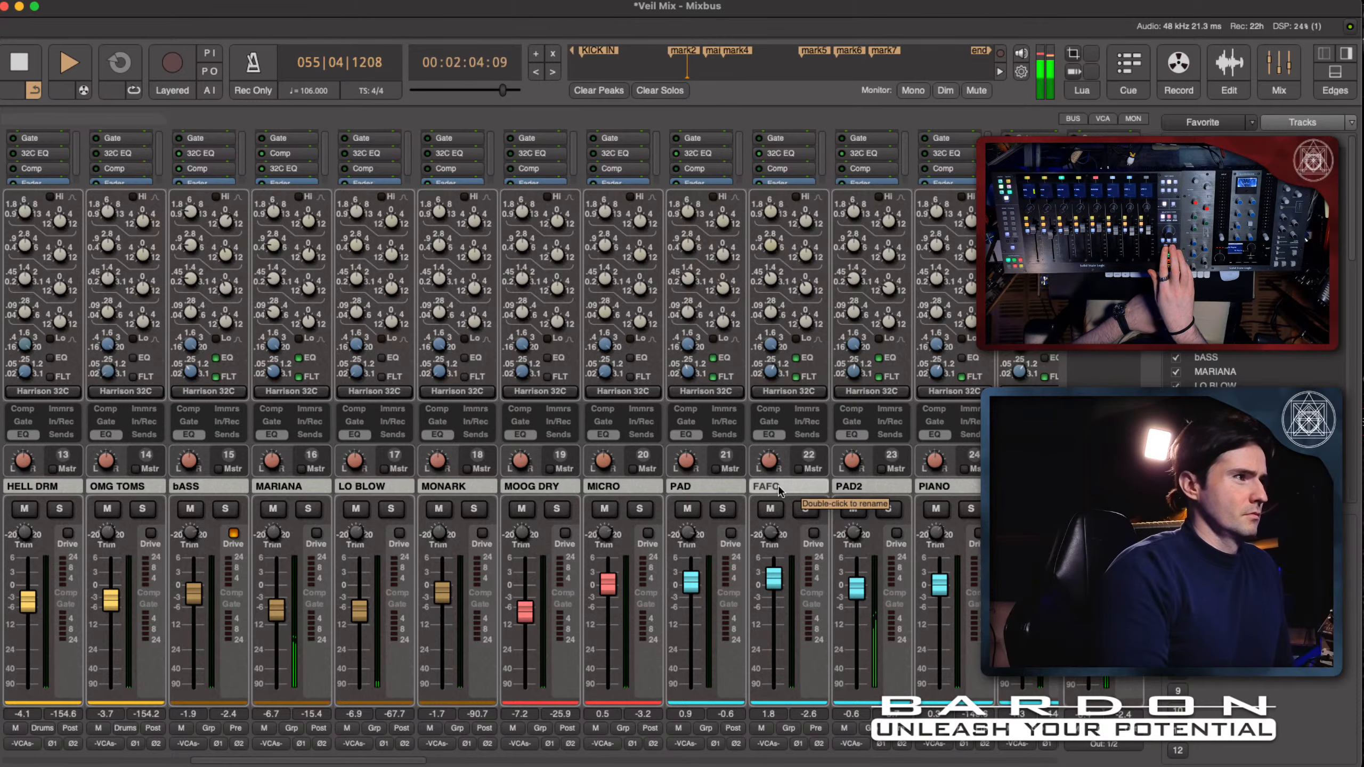
{"action": "scroll", "coordinate": [780, 490], "scroll_direction": "right", "scroll_amount": 8}
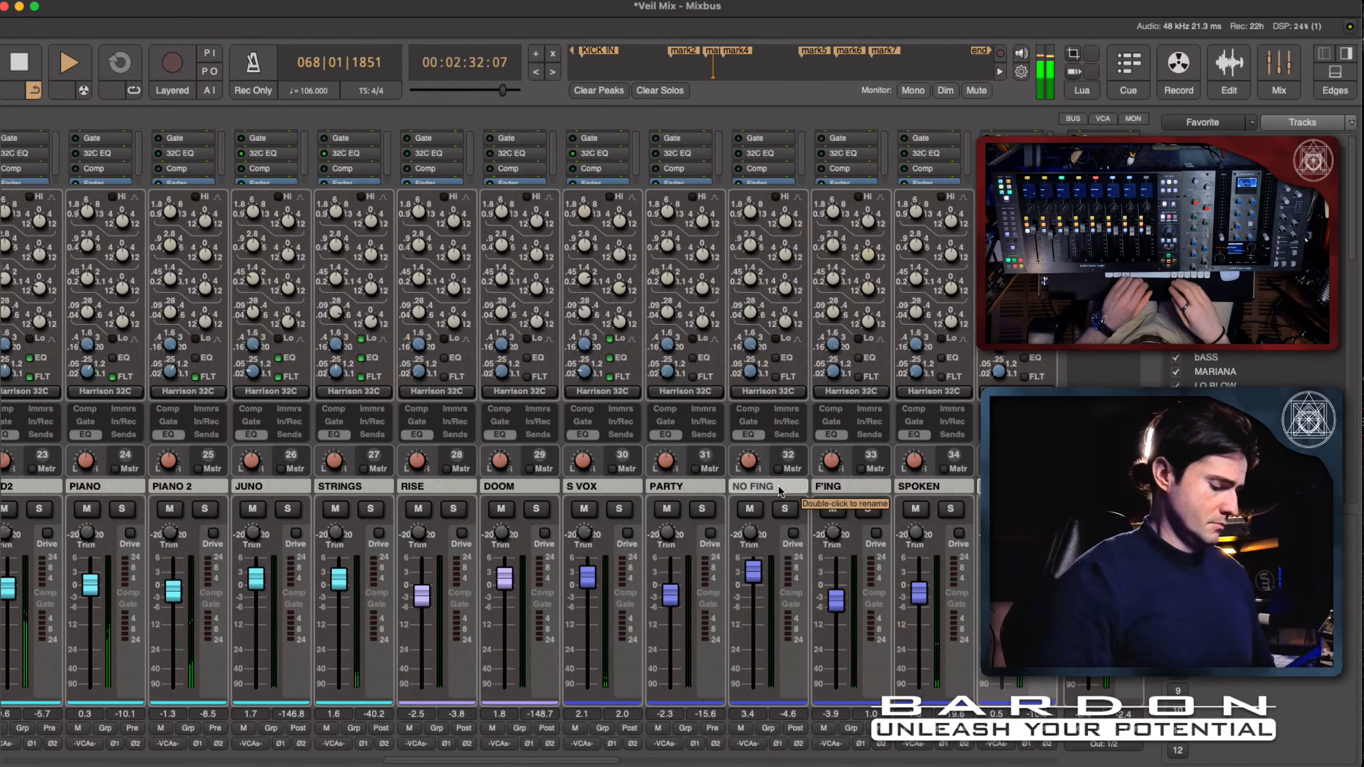
{"action": "key", "text": "shift+i"}
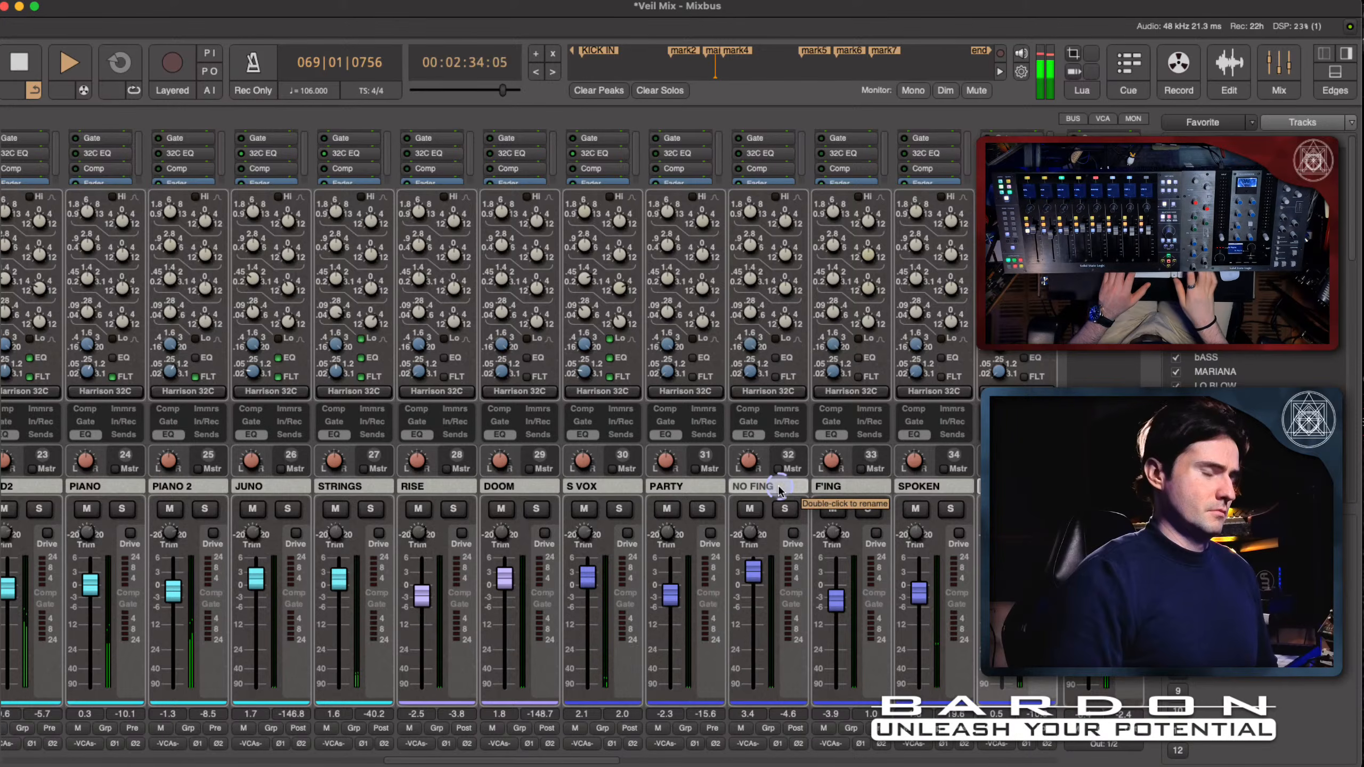
{"action": "key", "text": "shift"}
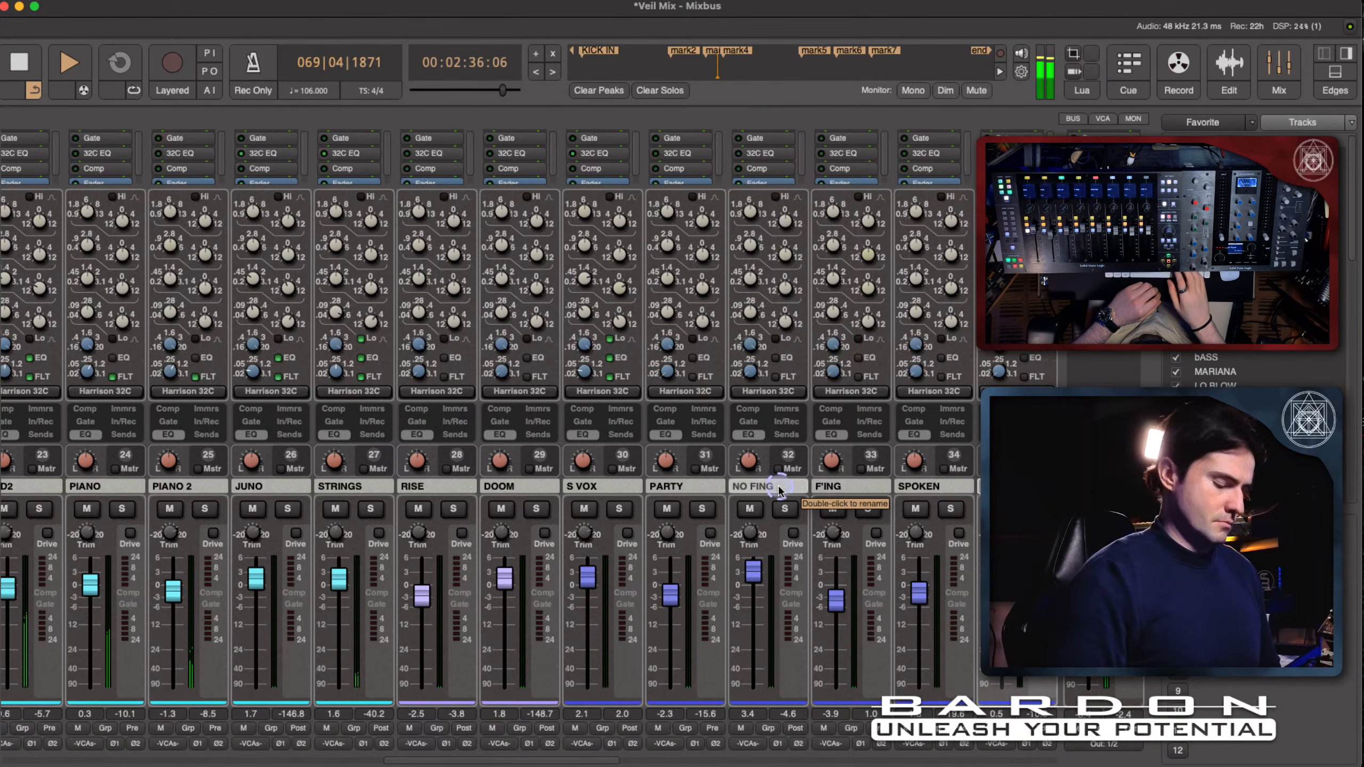
{"action": "key", "text": "shift+p"}
{"action": "key", "text": "space"}
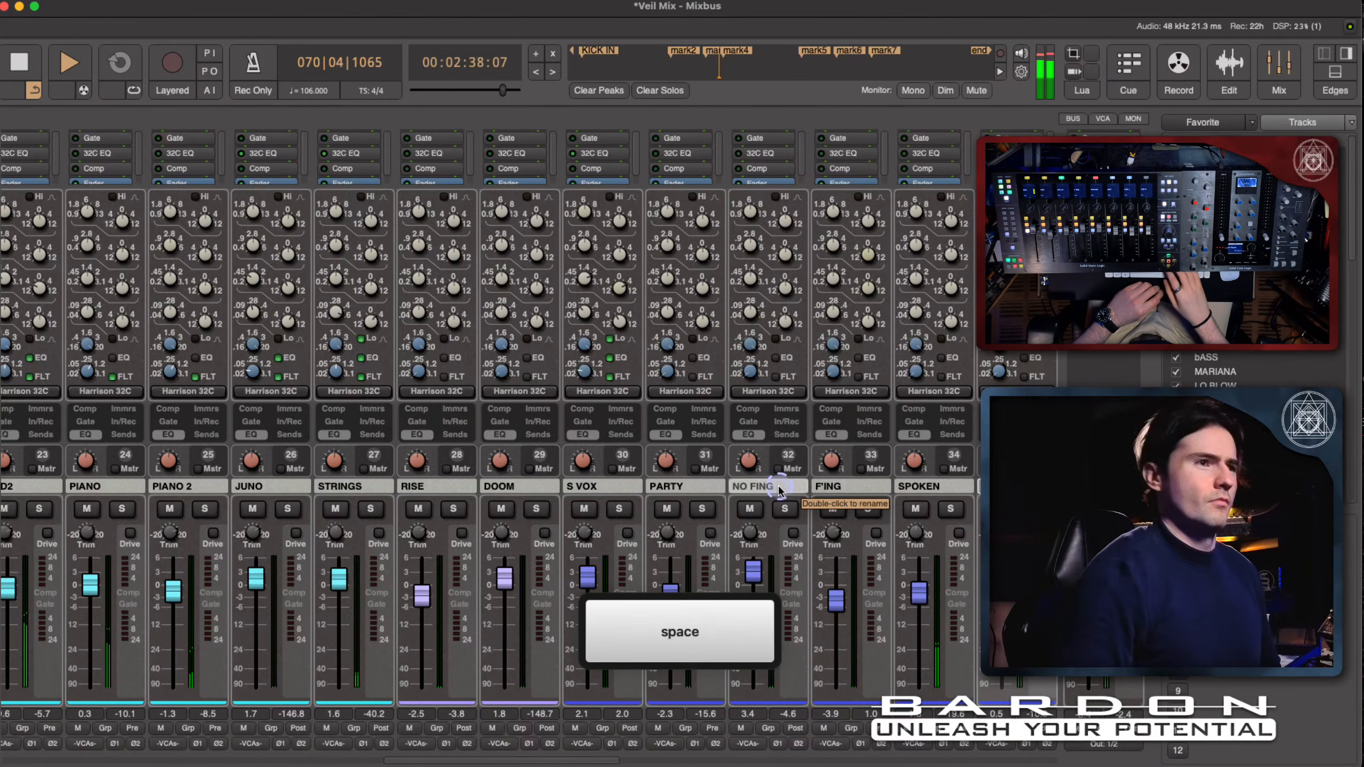
{"action": "key", "text": "BackSpace"}
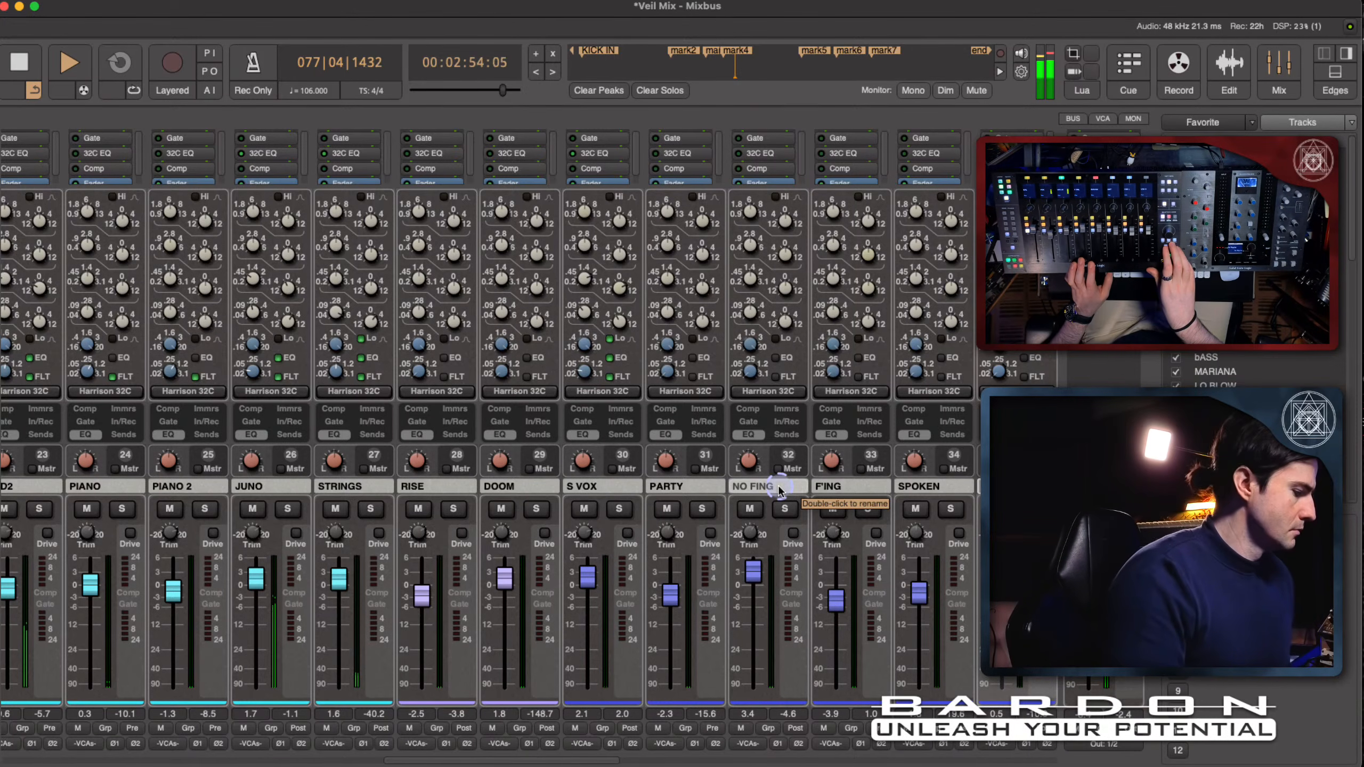
- Examine the remaining vocal strips from EVIL to PHRASE and the SUM and ROOM channels during playback
{"action": "scroll", "coordinate": [779, 491], "scroll_direction": "right", "scroll_amount": 2}
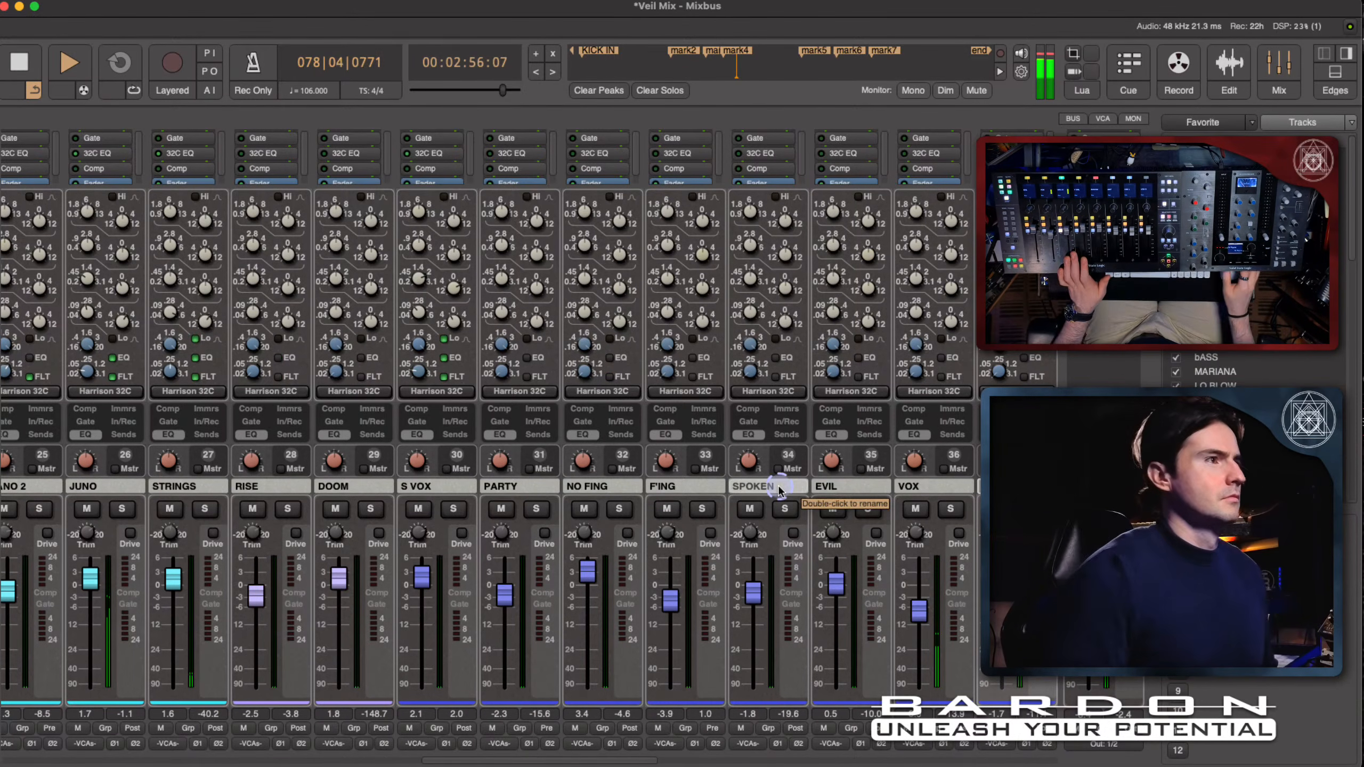
{"action": "scroll", "coordinate": [779, 490], "scroll_direction": "right", "scroll_amount": 4}
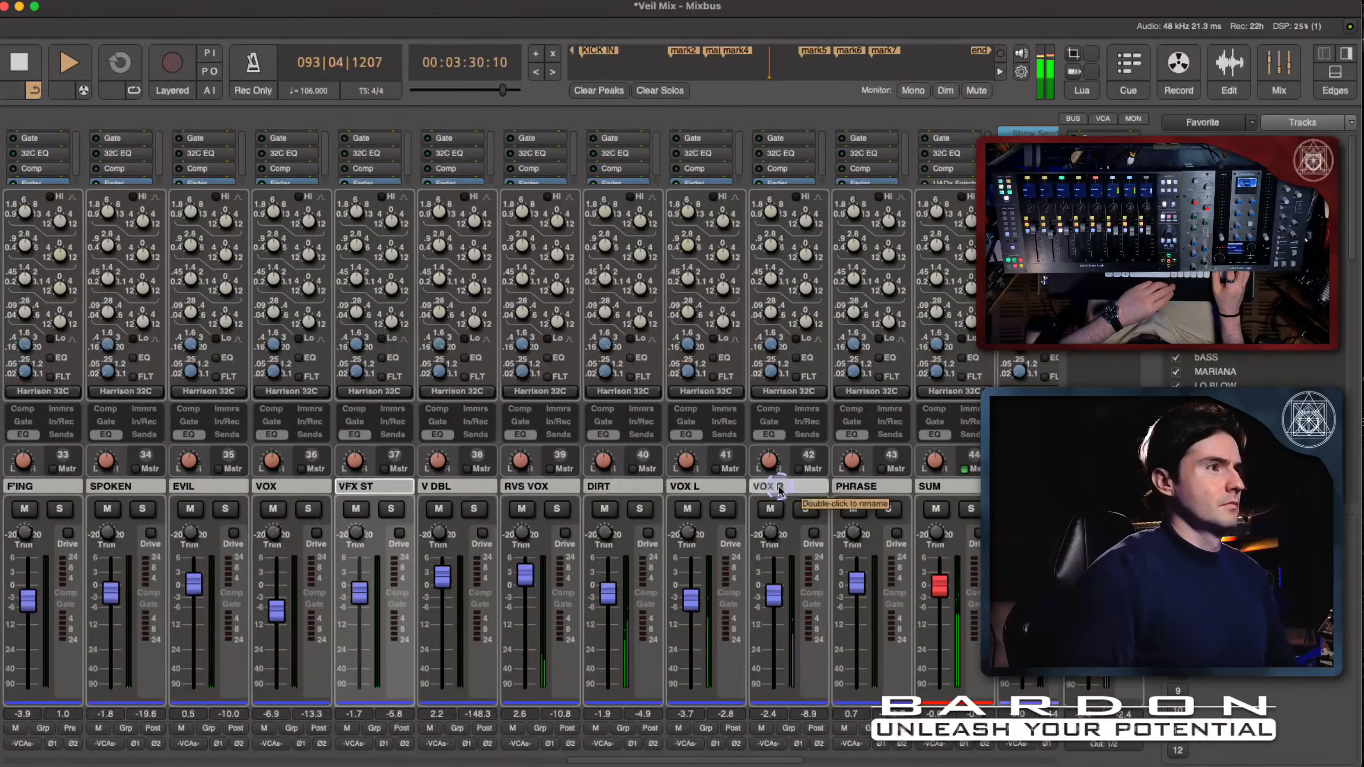
{"action": "scroll", "coordinate": [780, 491], "scroll_direction": "right", "scroll_amount": 1}
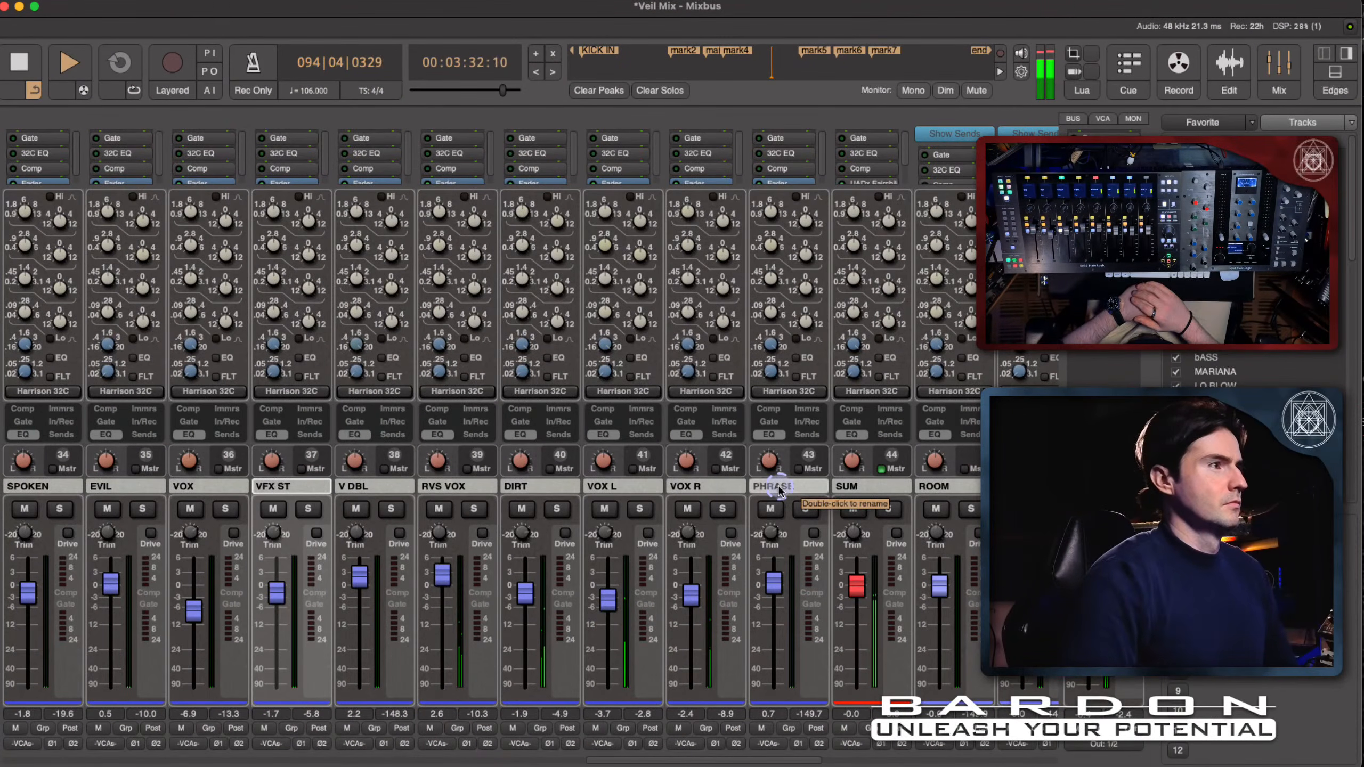
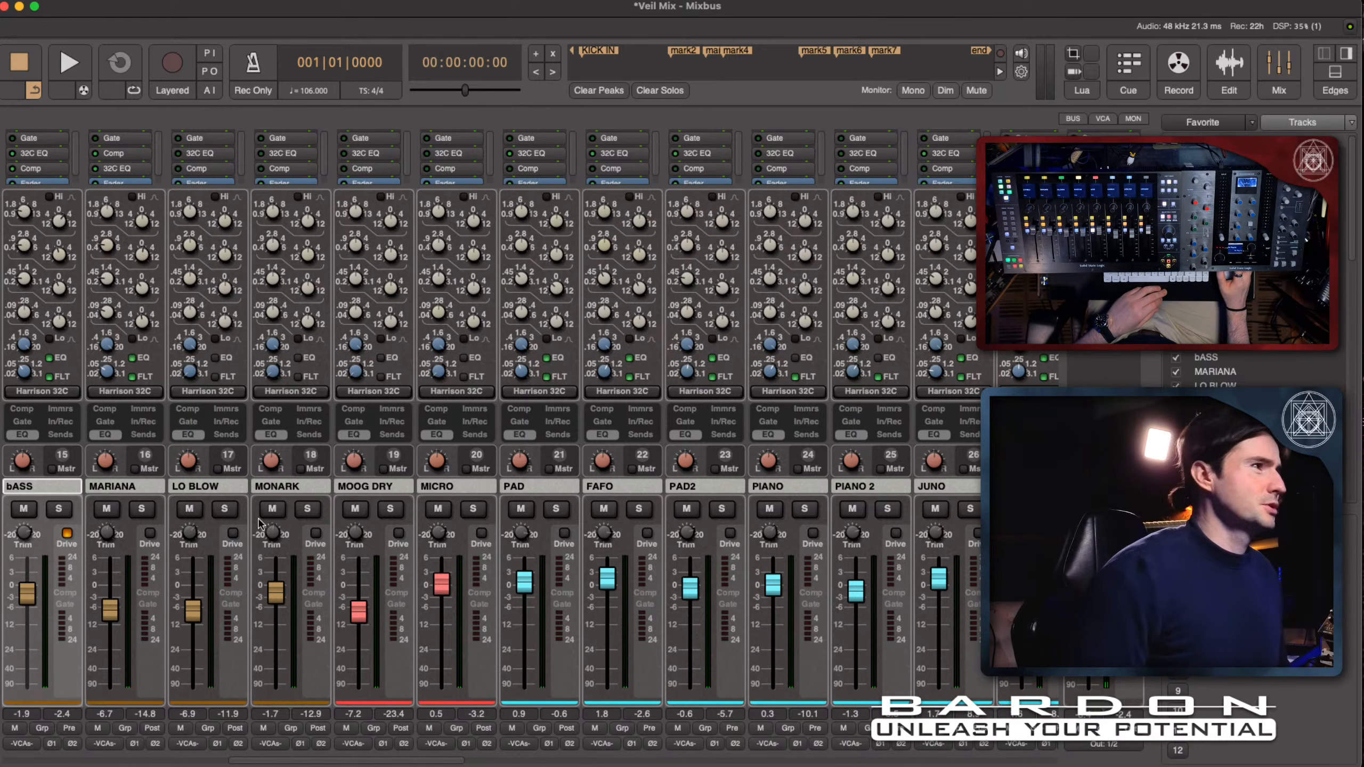
- Select the bASS channel and examine its regions at the beginning of the song in the editor timeline
{"action": "left_click", "coordinate": [42, 487]}
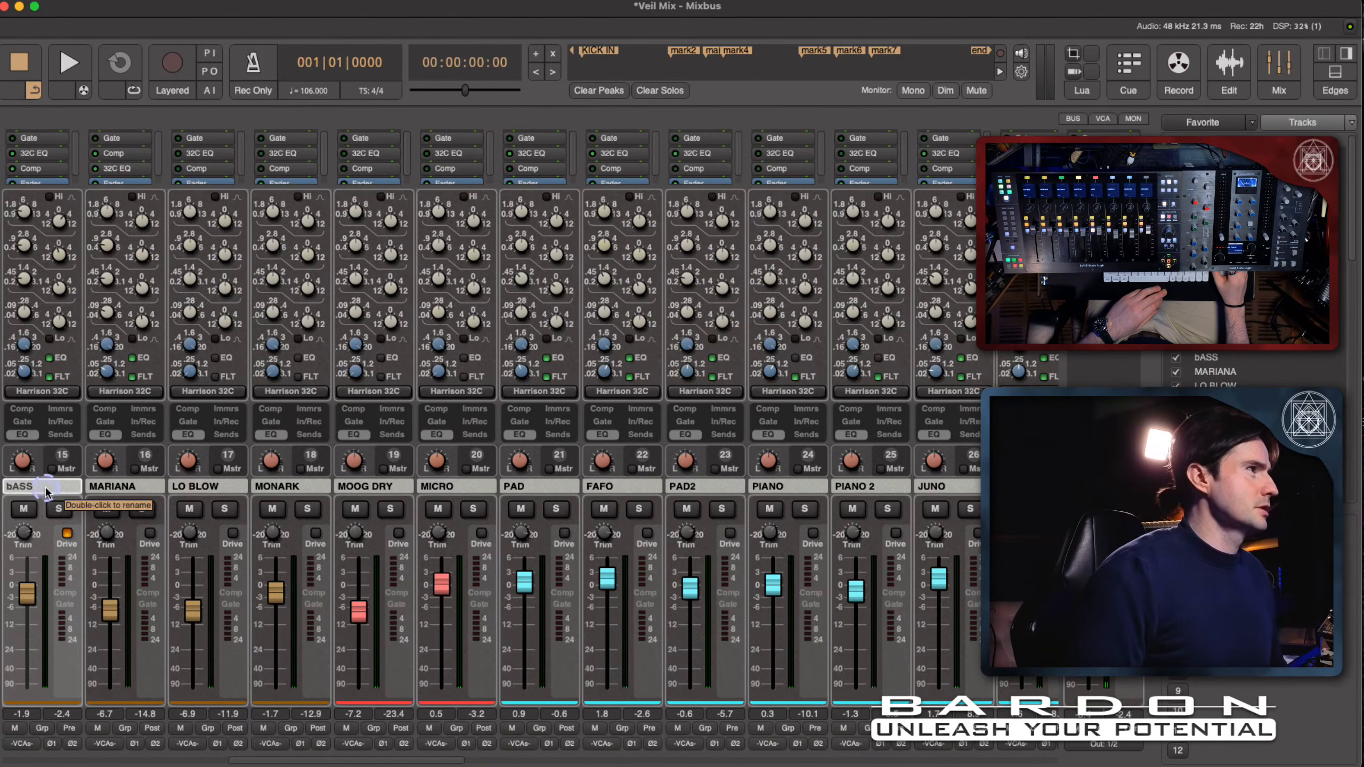
{"action": "left_click", "coordinate": [92, 168]}
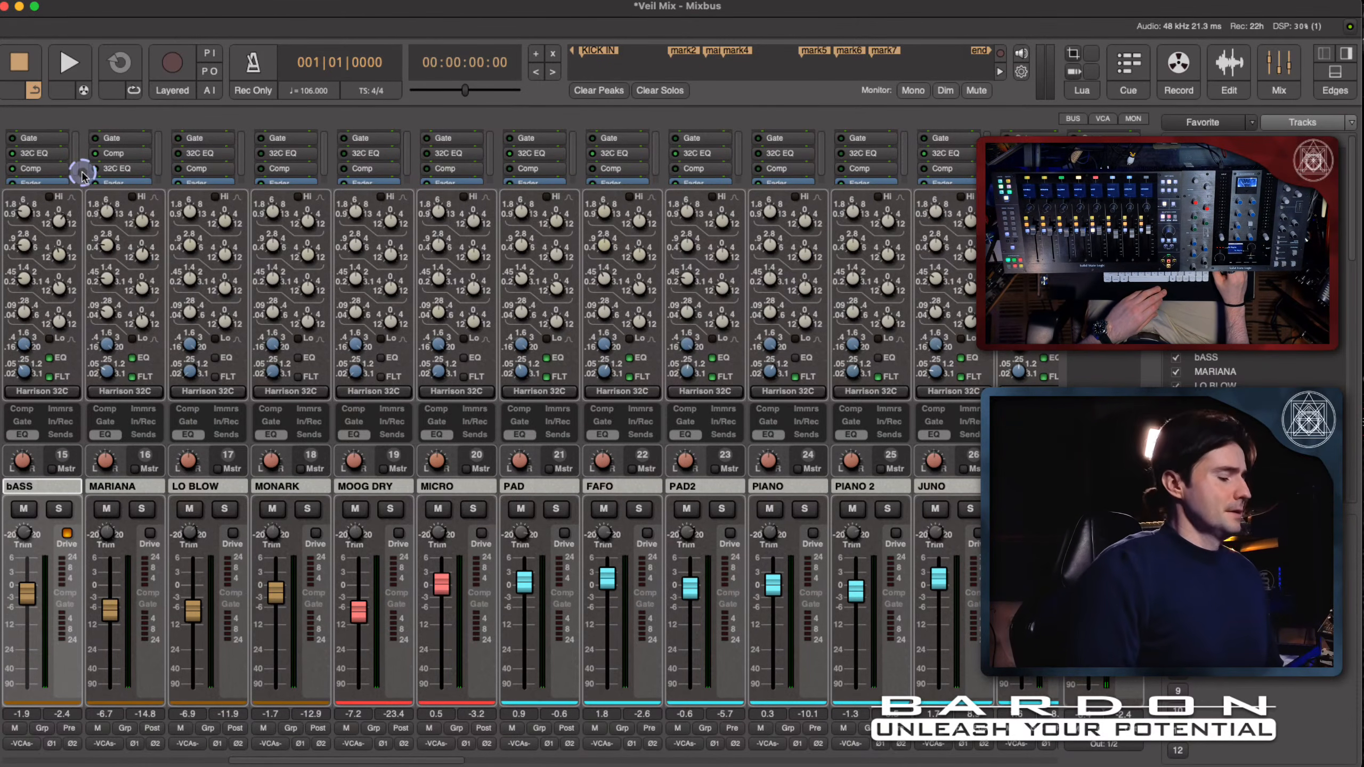
{"action": "left_click", "coordinate": [1229, 64]}
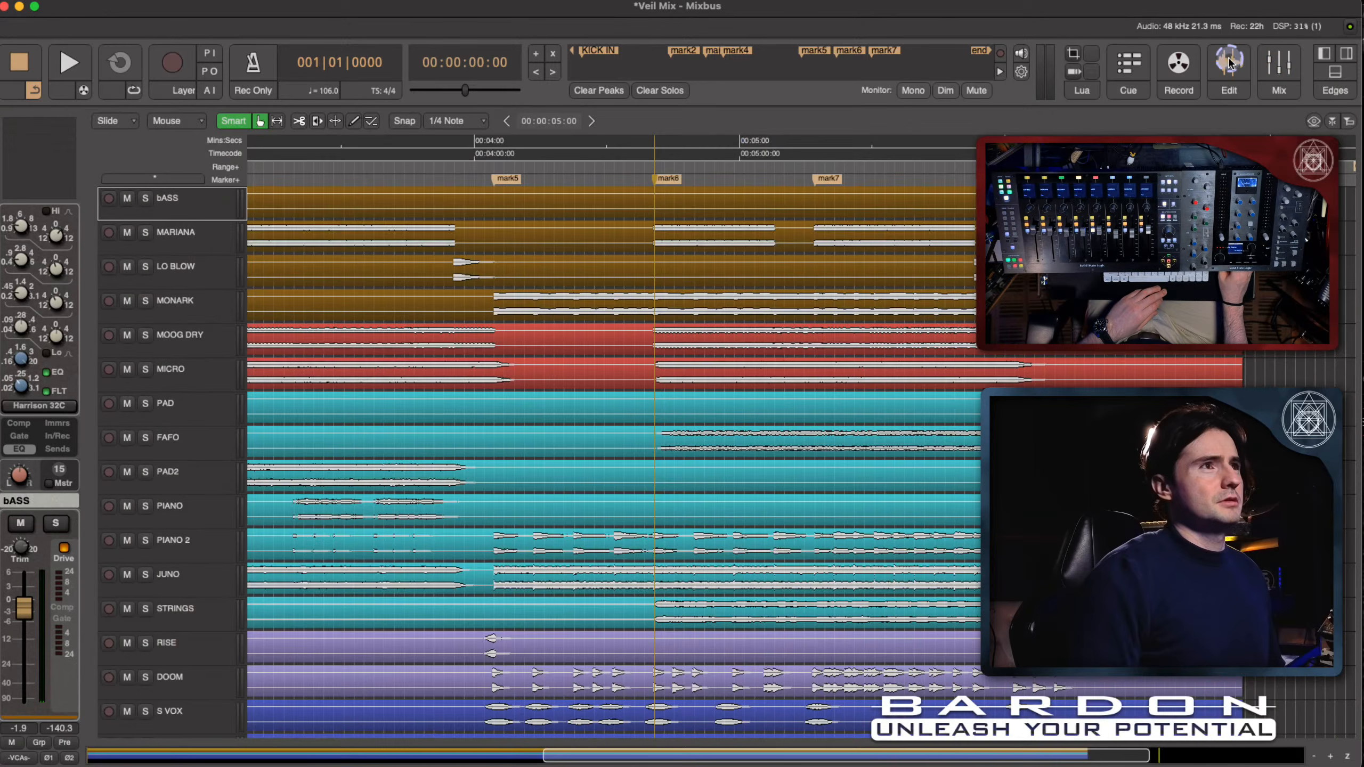
{"action": "scroll", "coordinate": [447, 329], "scroll_direction": "left", "scroll_amount": 8}
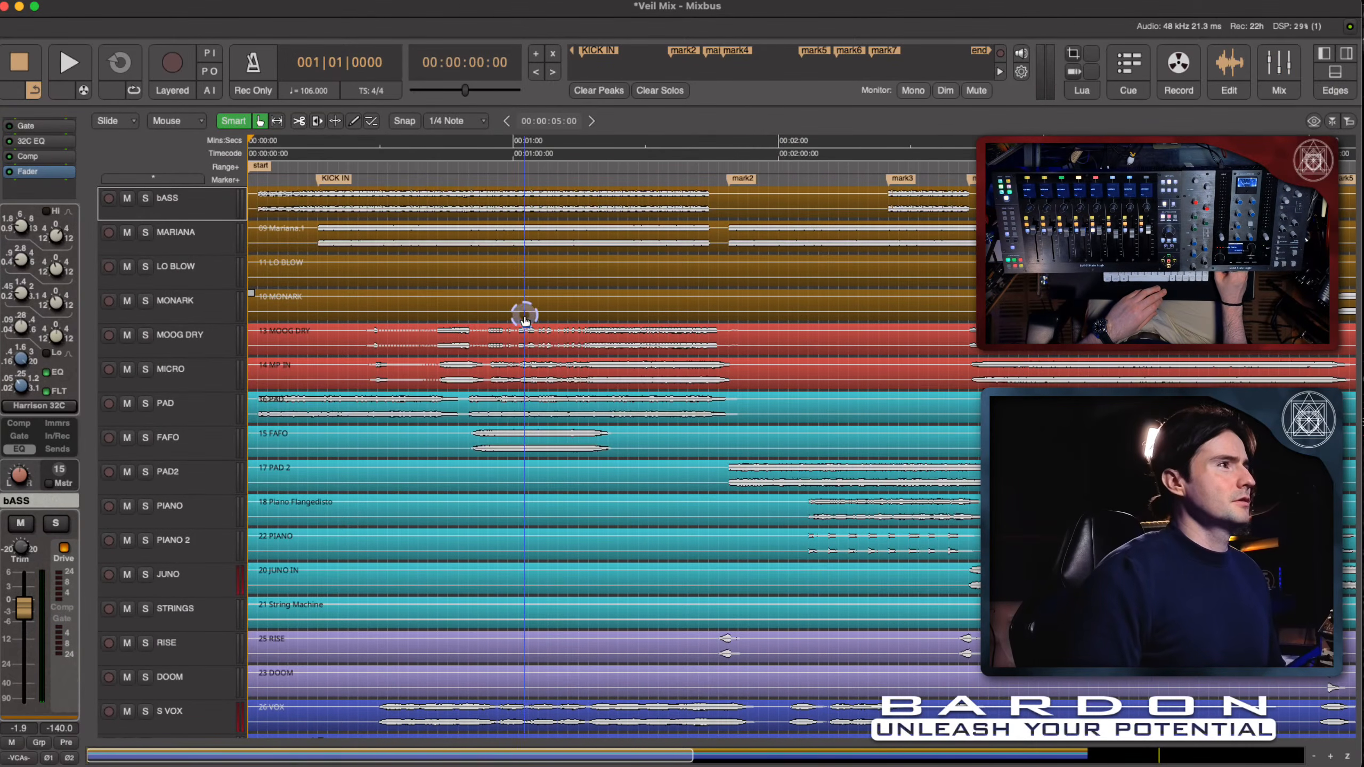
{"action": "scroll", "coordinate": [457, 289], "scroll_direction": "up", "scroll_amount": 4}
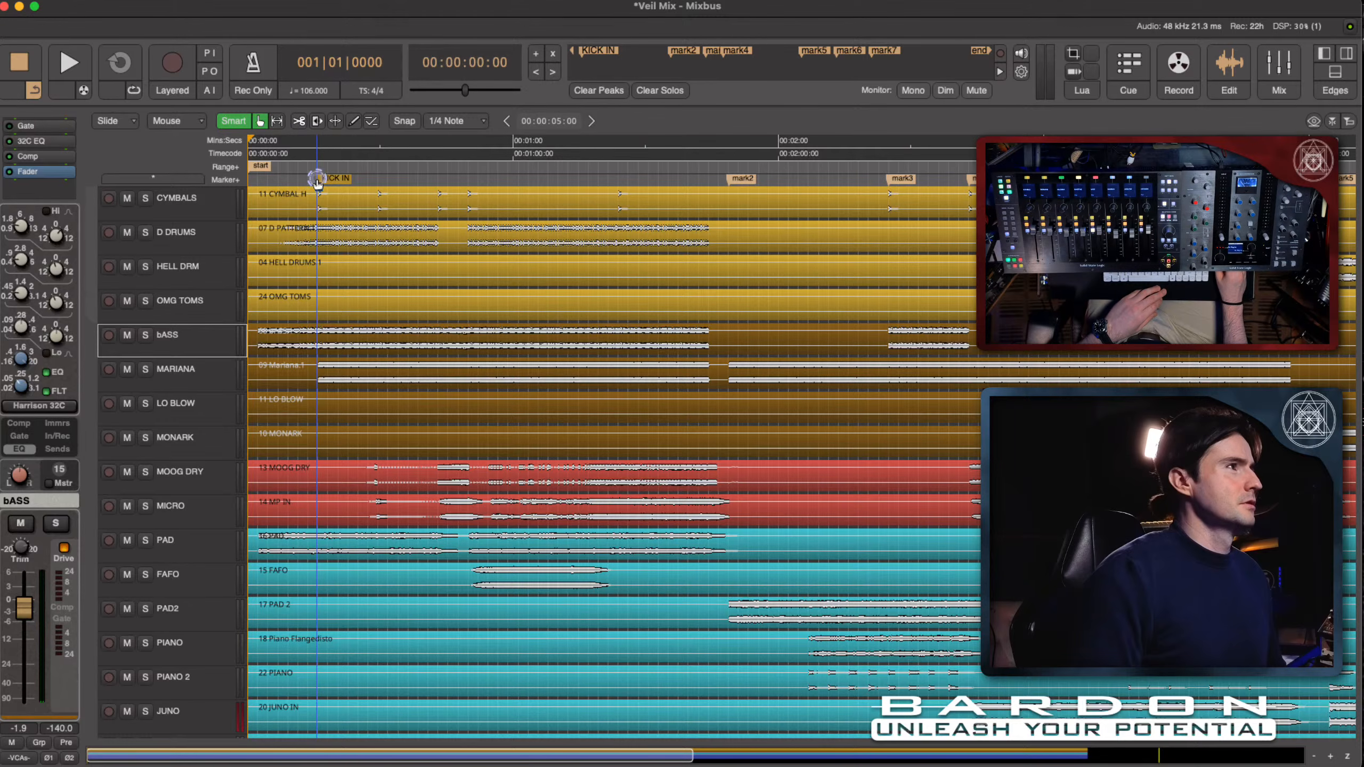
- Return to the mixer and move the playhead to just before the KICK IN marker
{"action": "left_click", "coordinate": [1276, 60]}
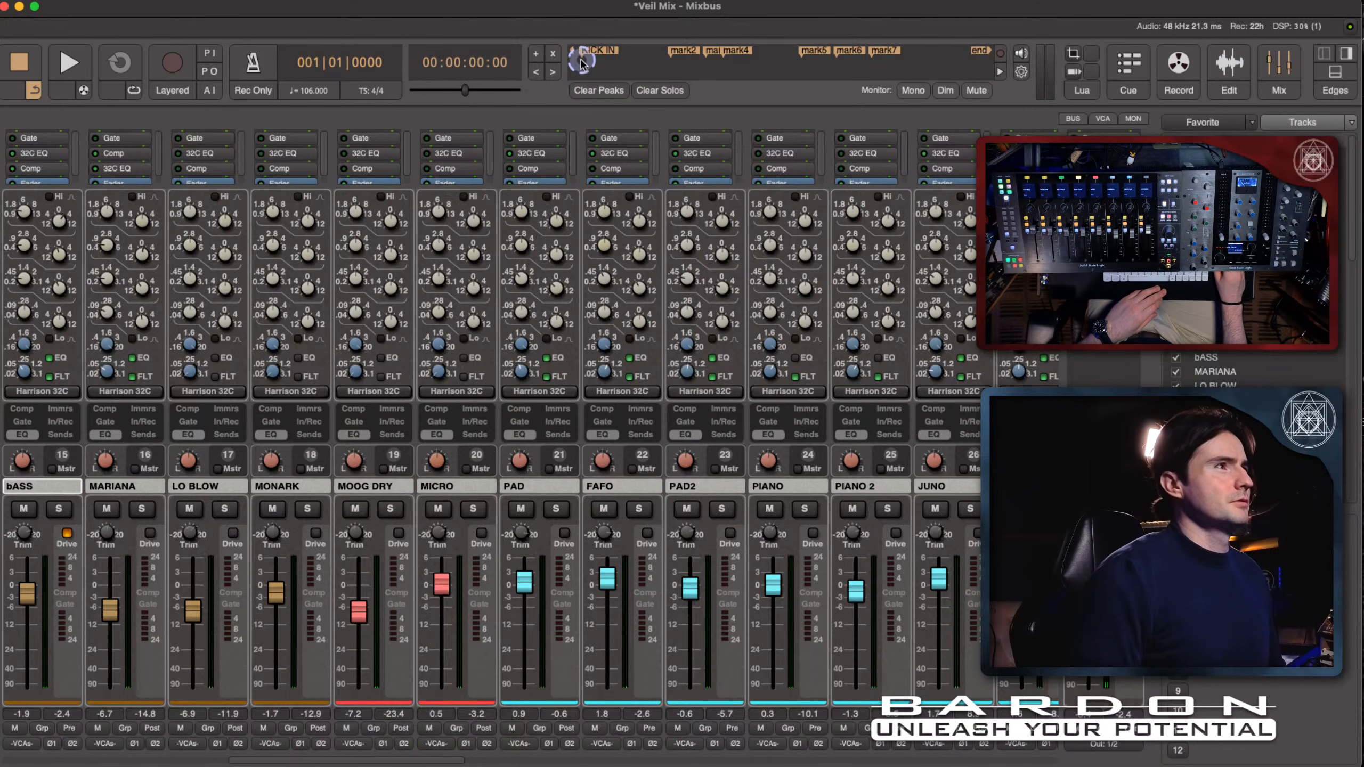
{"action": "left_click", "coordinate": [581, 61]}
{"action": "left_click", "coordinate": [605, 81]}
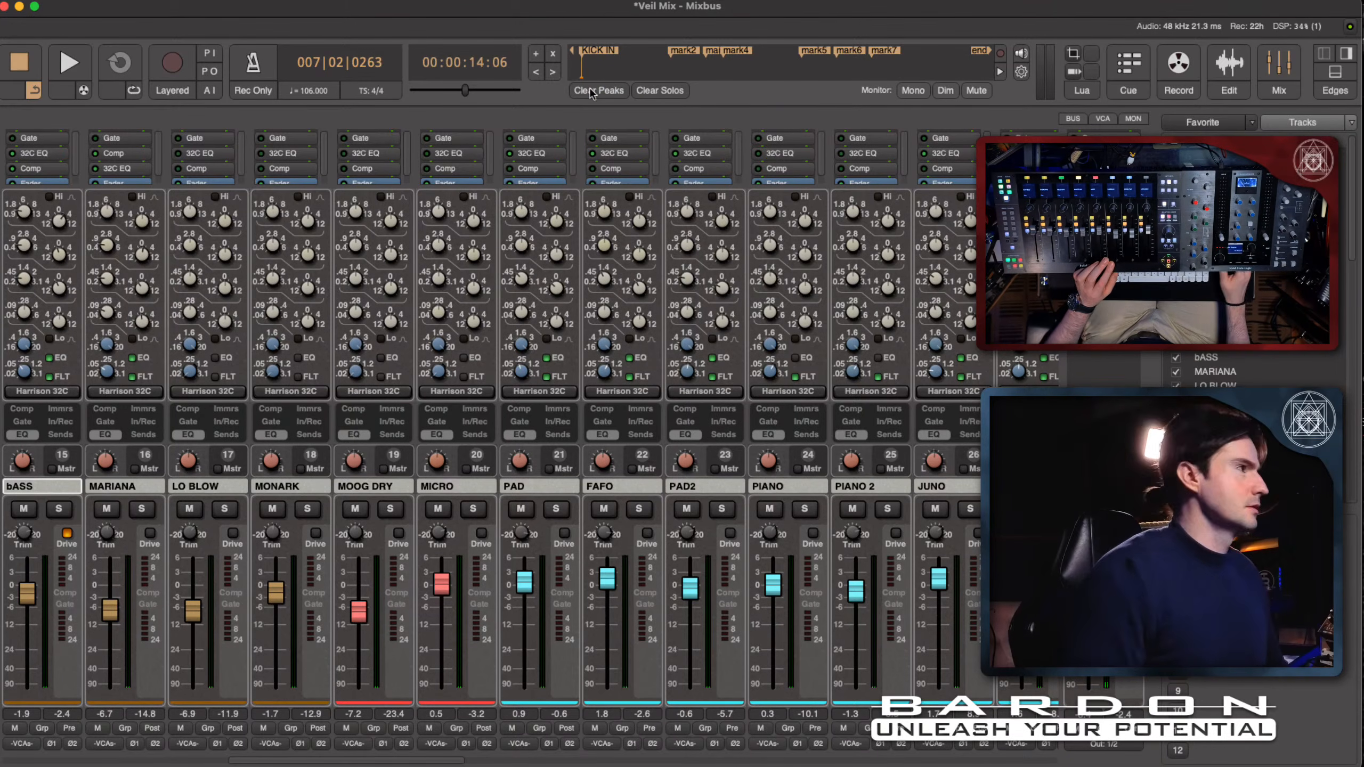
- Listen to the bASS channel in solo from the playhead, stopping playback and removing the solo at the end
{"action": "left_click", "coordinate": [396, 253]}
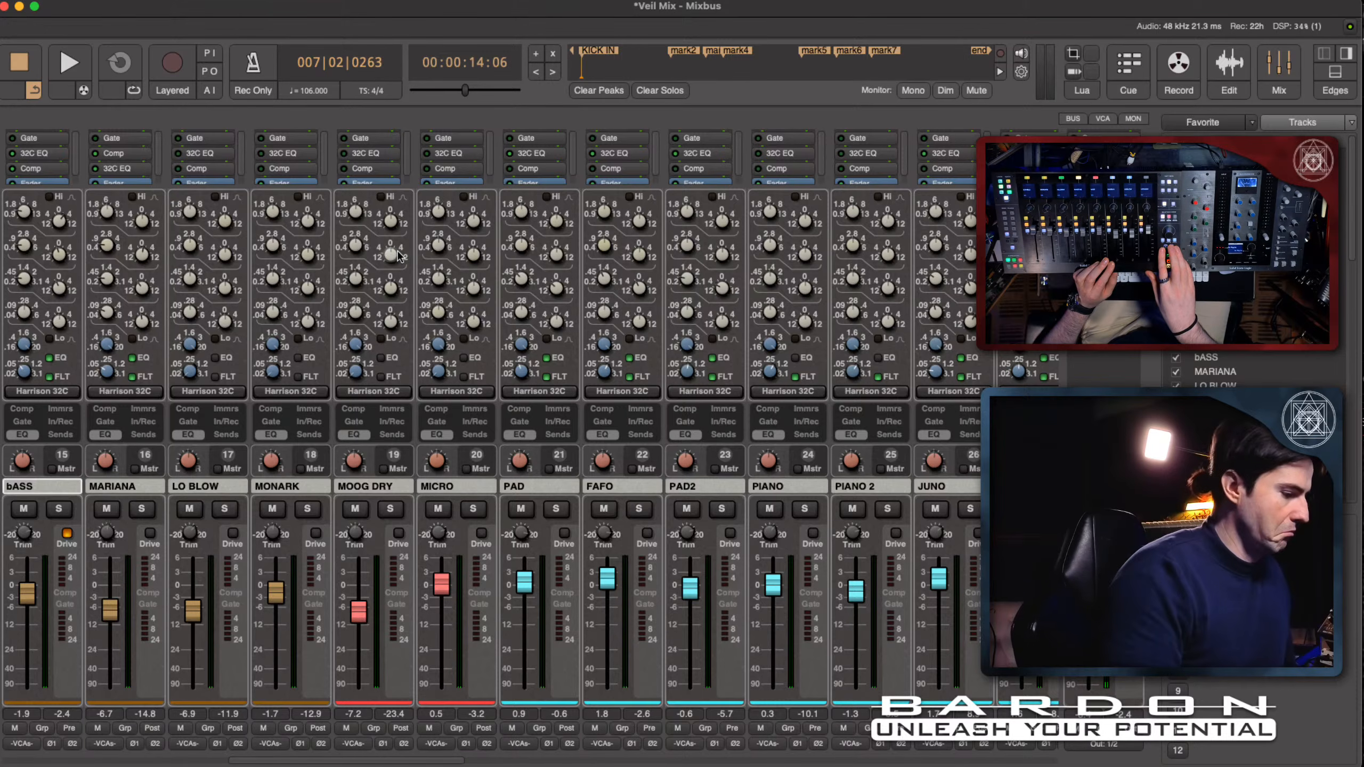
{"action": "key", "text": "s"}
{"action": "key", "text": "space"}
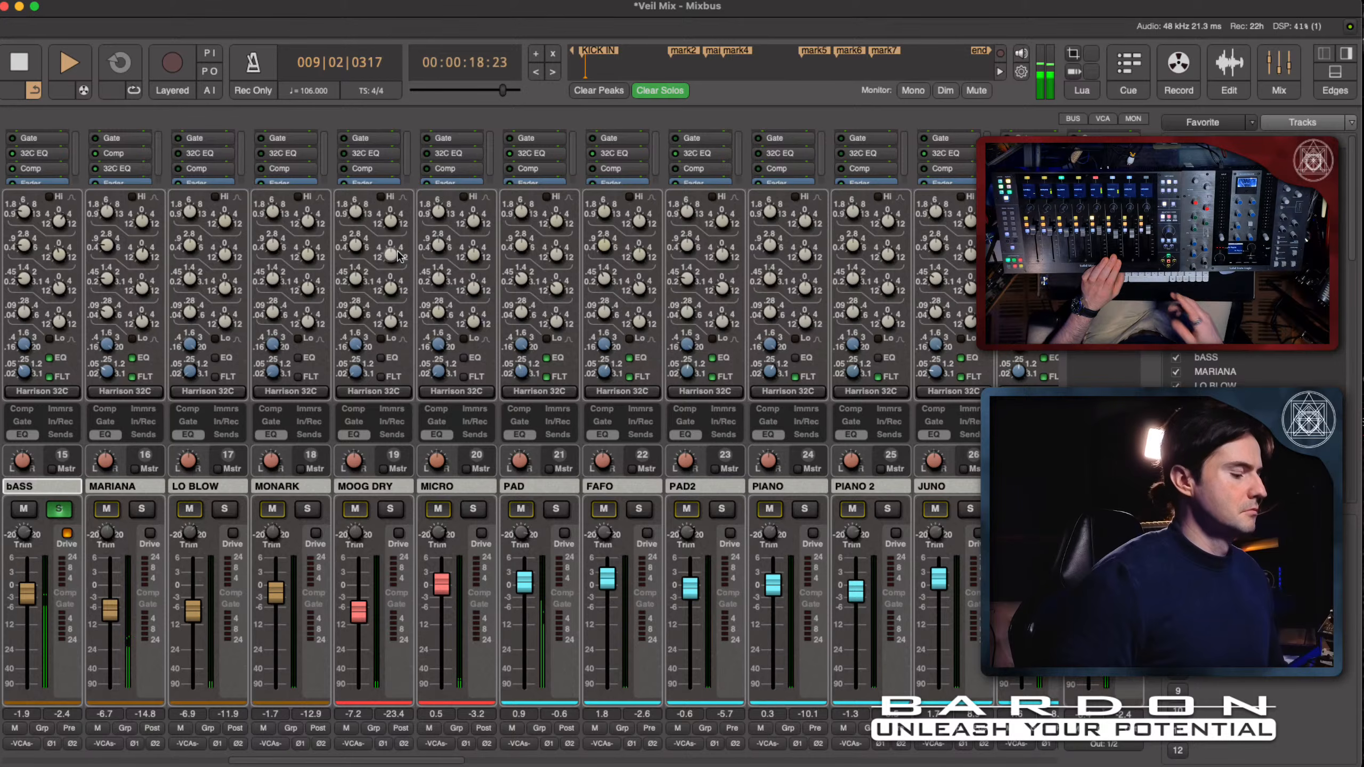
{"action": "key", "text": "space"}
{"action": "key", "text": "s"}
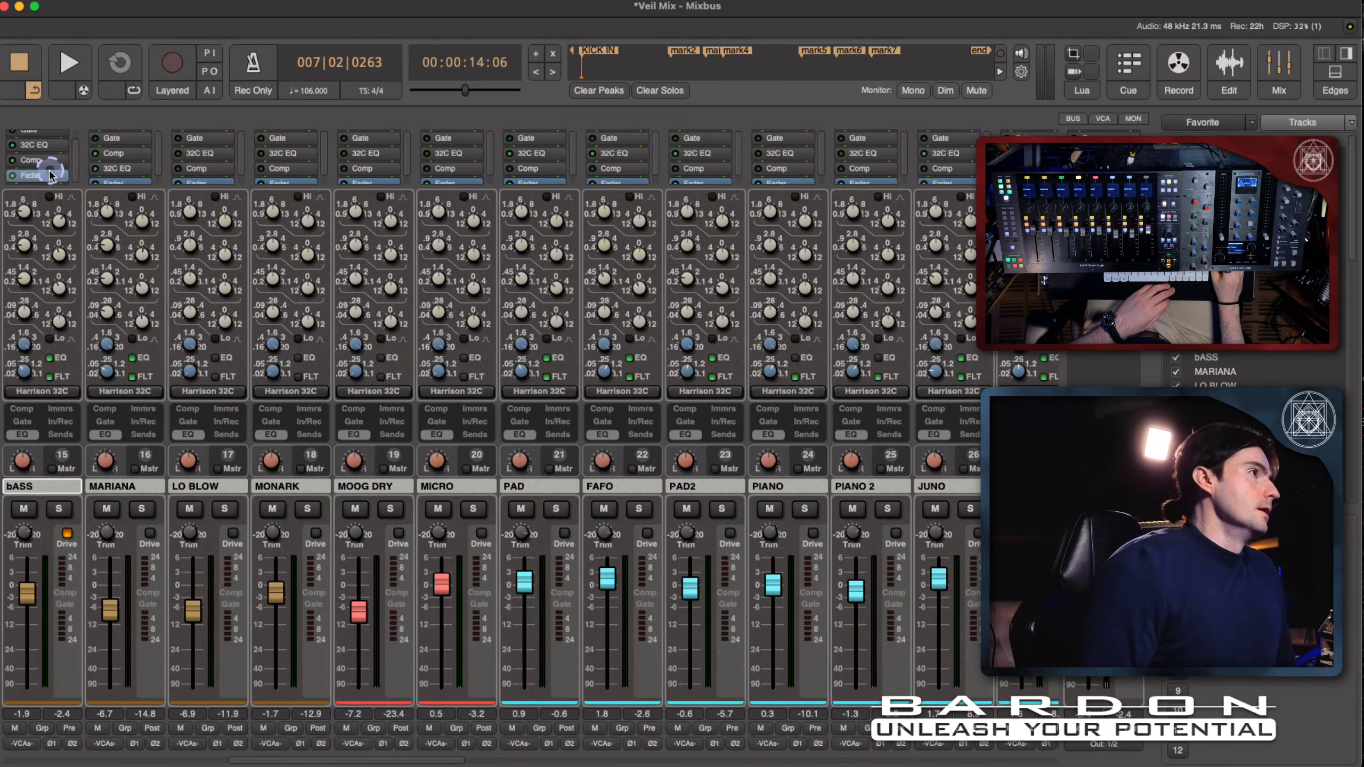
- Hide the EQ sections of the channel strips and open the plugin selector for the bASS channel with an empty search
{"action": "left_click", "coordinate": [22, 435]}
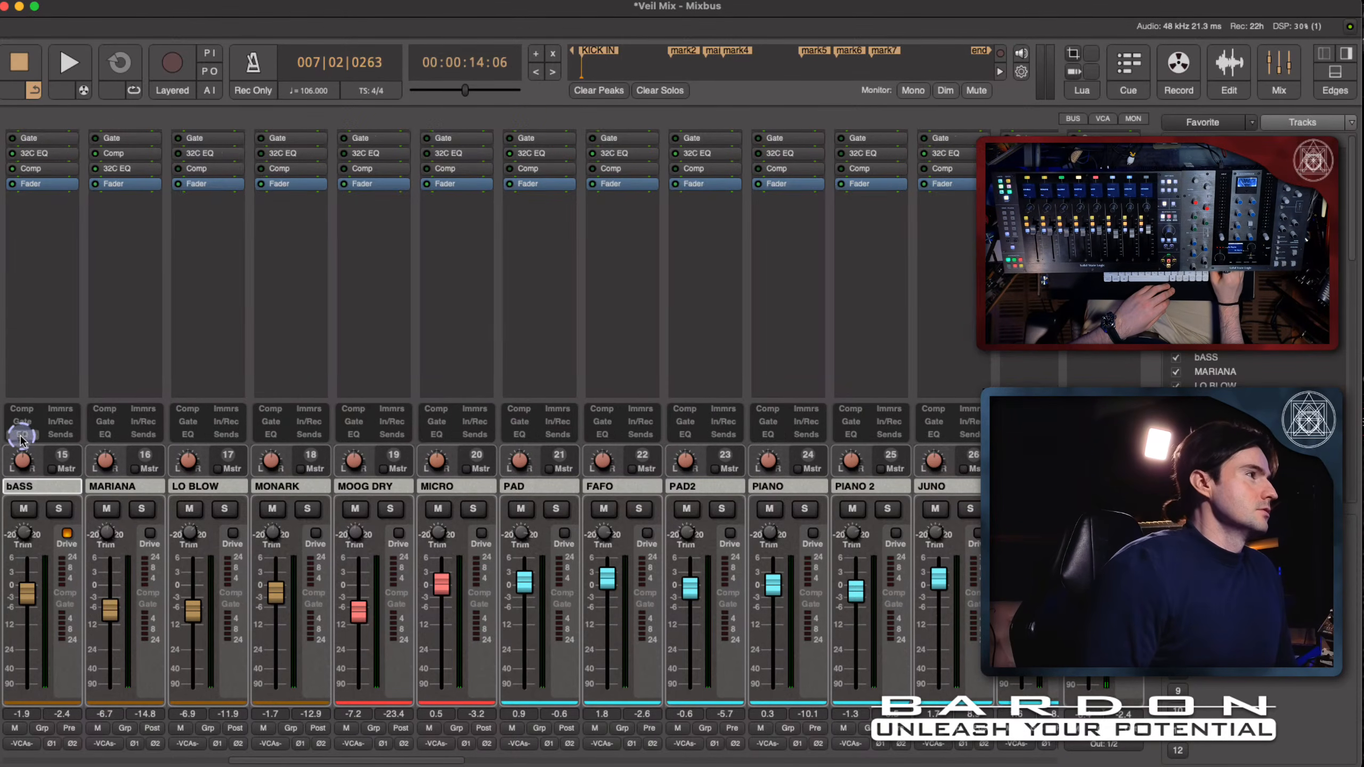
{"action": "left_click", "coordinate": [35, 171]}
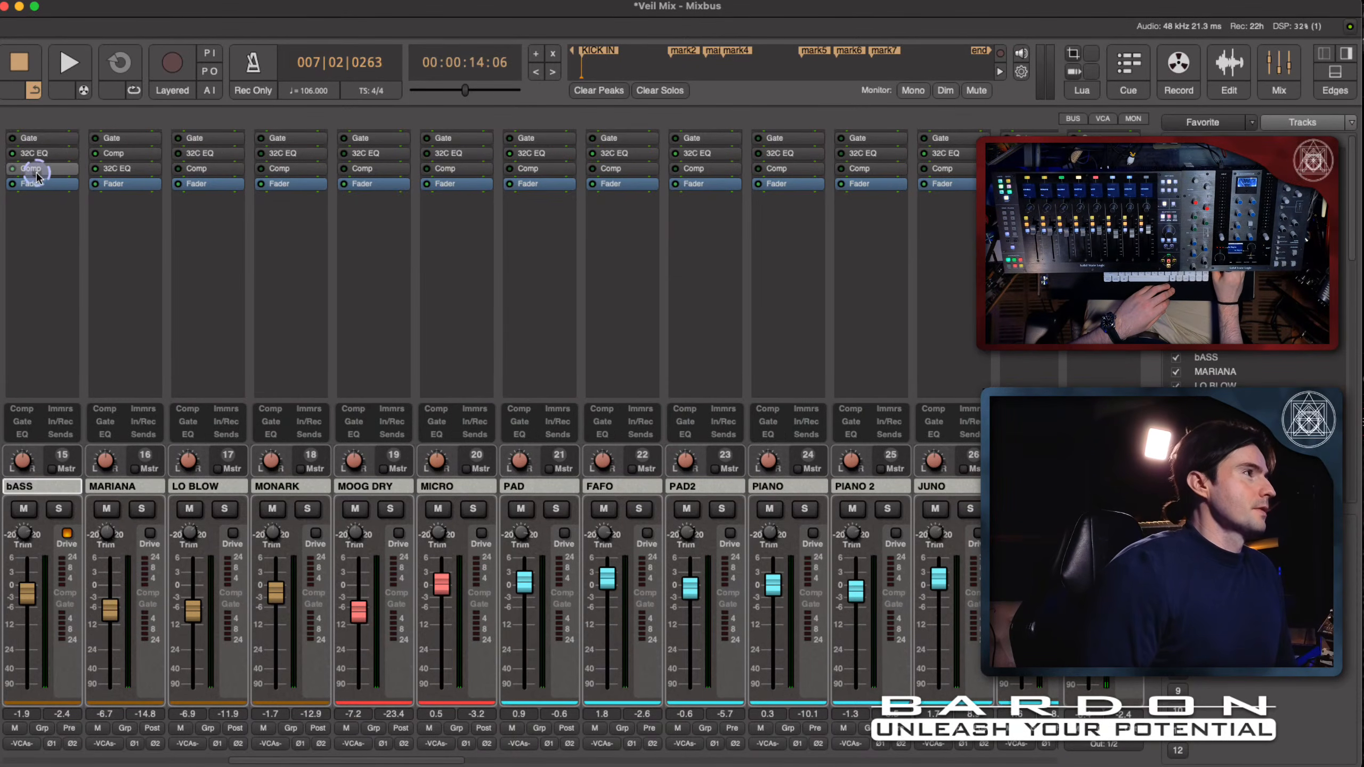
{"action": "double_click", "coordinate": [38, 215]}
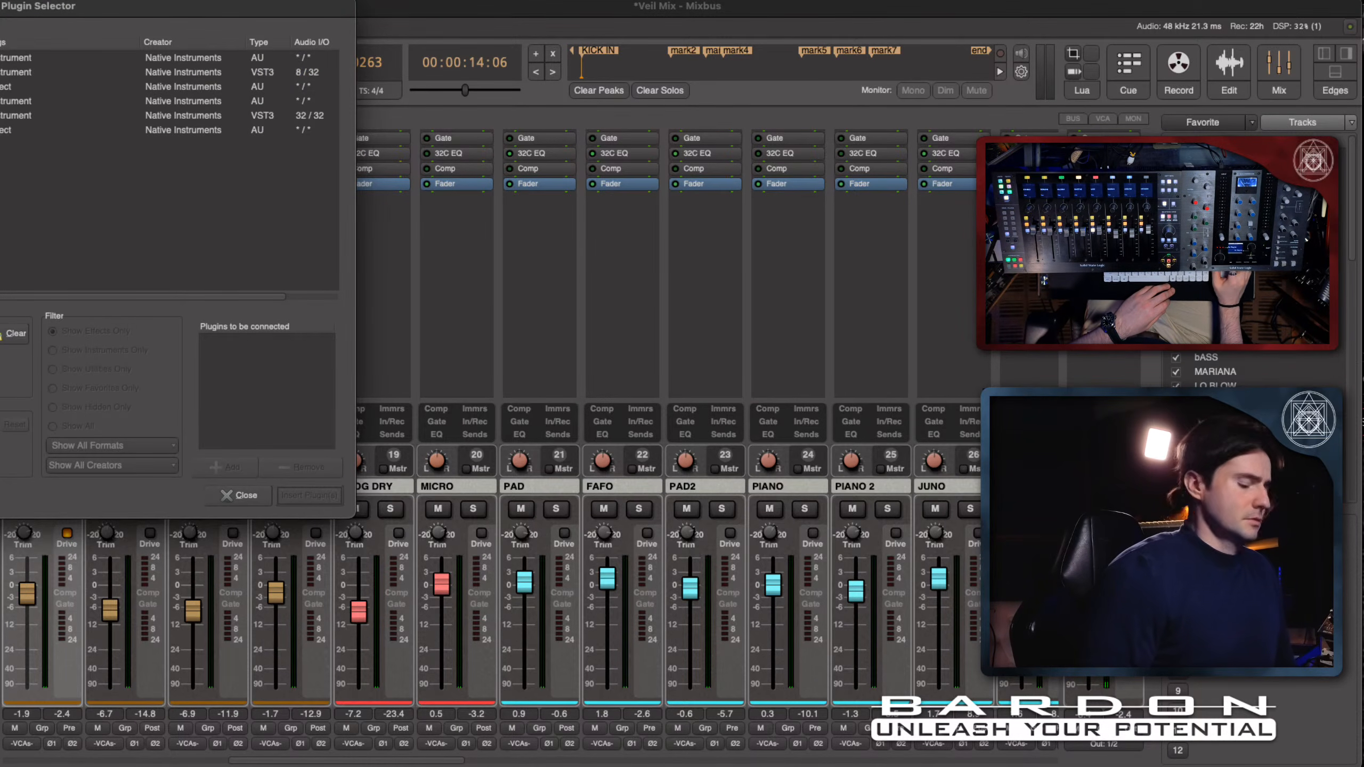
{"action": "key", "text": "BackSpace"}
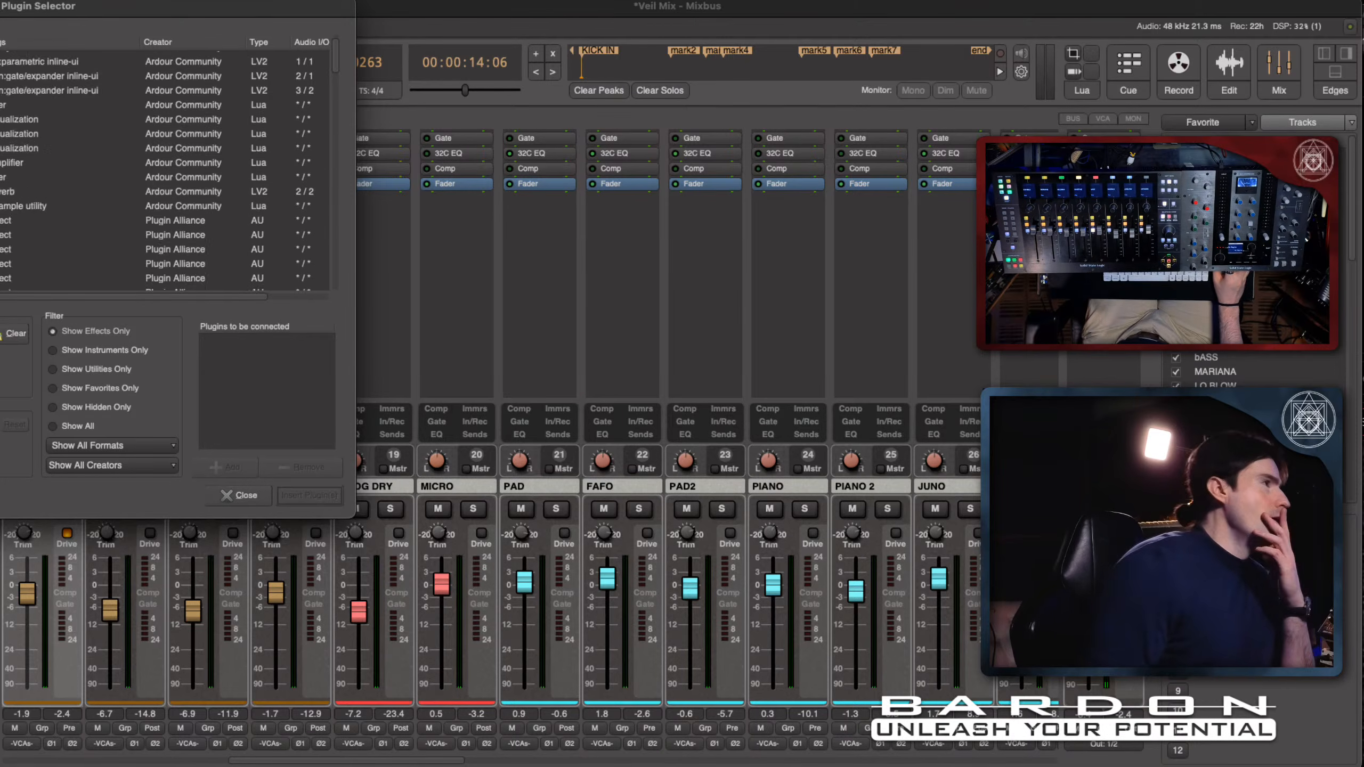
- Examine the list of available effect plugins down to the SSL entries
{"action": "scroll", "coordinate": [161, 172], "scroll_direction": "down", "scroll_amount": 4}
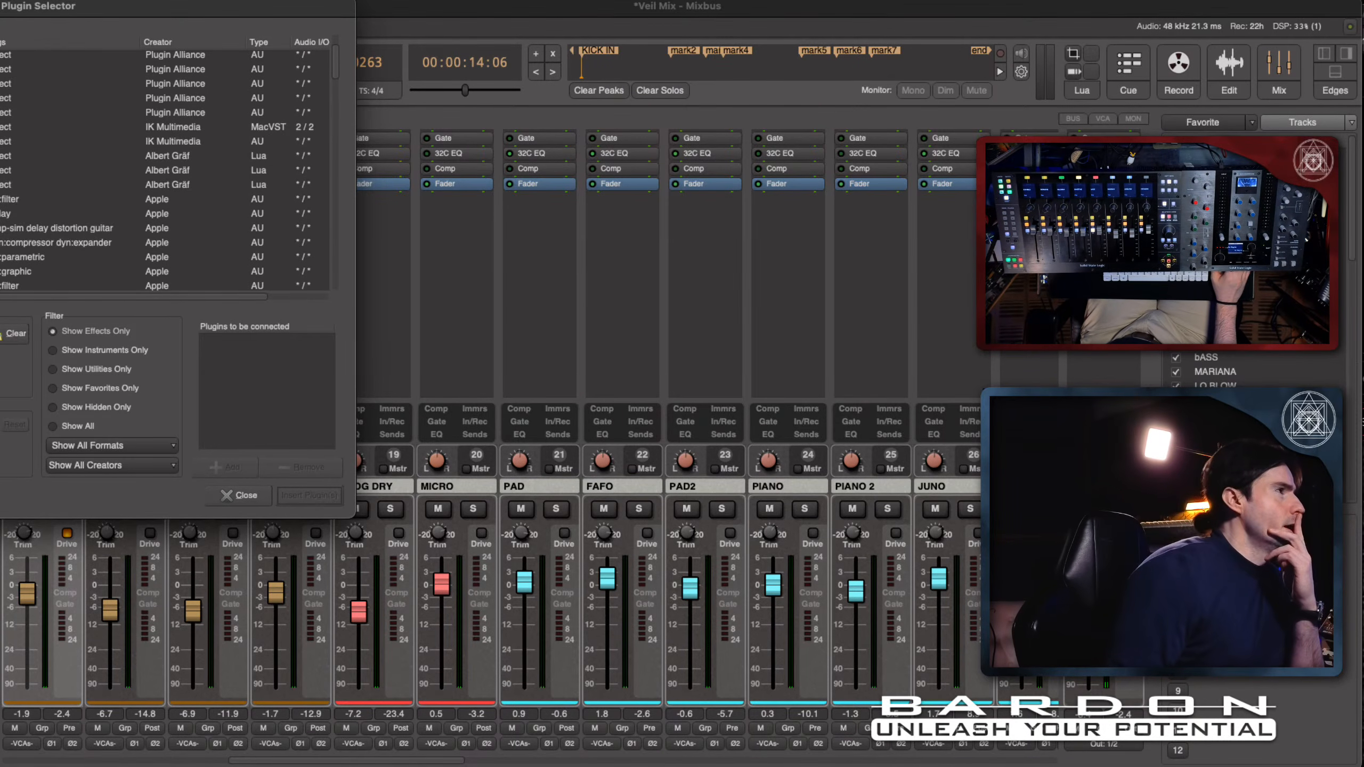
{"action": "scroll", "coordinate": [161, 172], "scroll_direction": "down", "scroll_amount": 5}
{"action": "scroll", "coordinate": [160, 172], "scroll_direction": "down", "scroll_amount": 5}
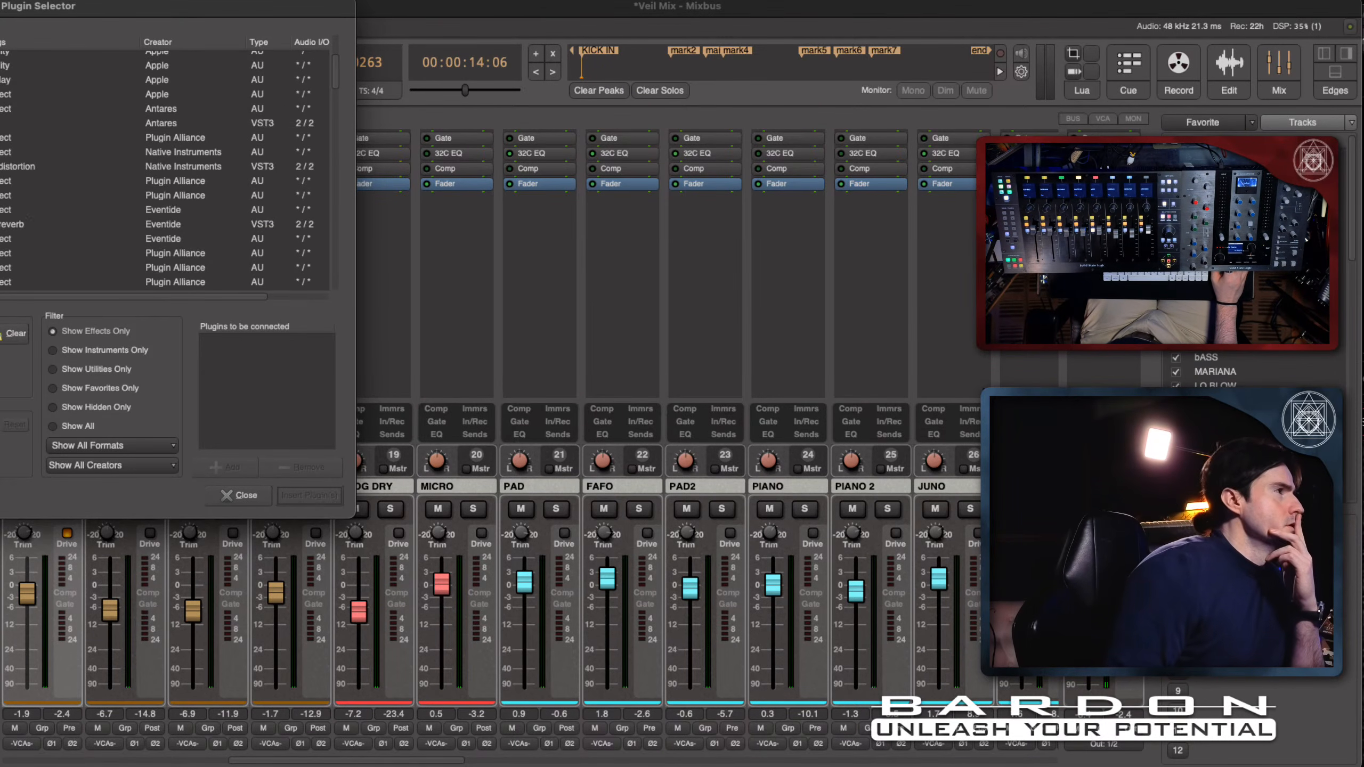
{"action": "scroll", "coordinate": [161, 172], "scroll_direction": "down", "scroll_amount": 4}
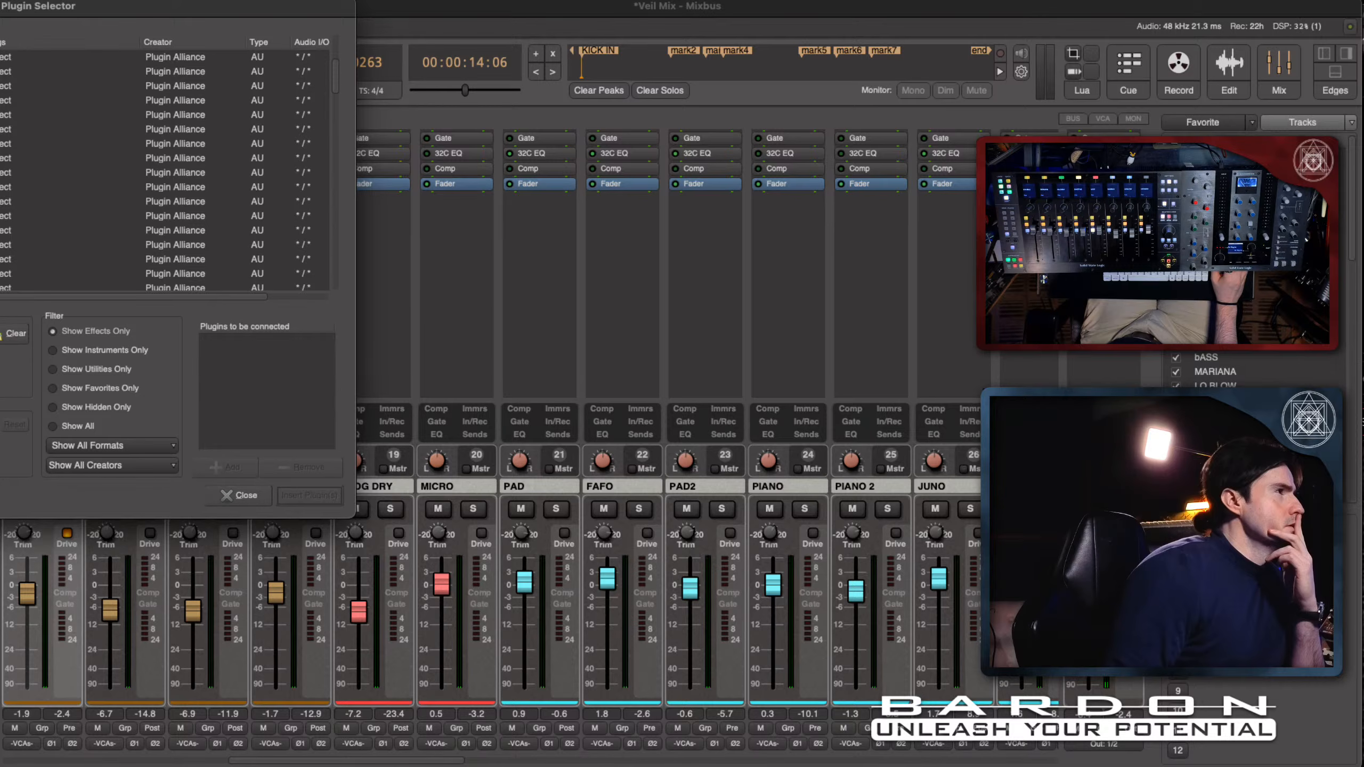
{"action": "scroll", "coordinate": [13, 201], "scroll_direction": "down", "scroll_amount": 8}
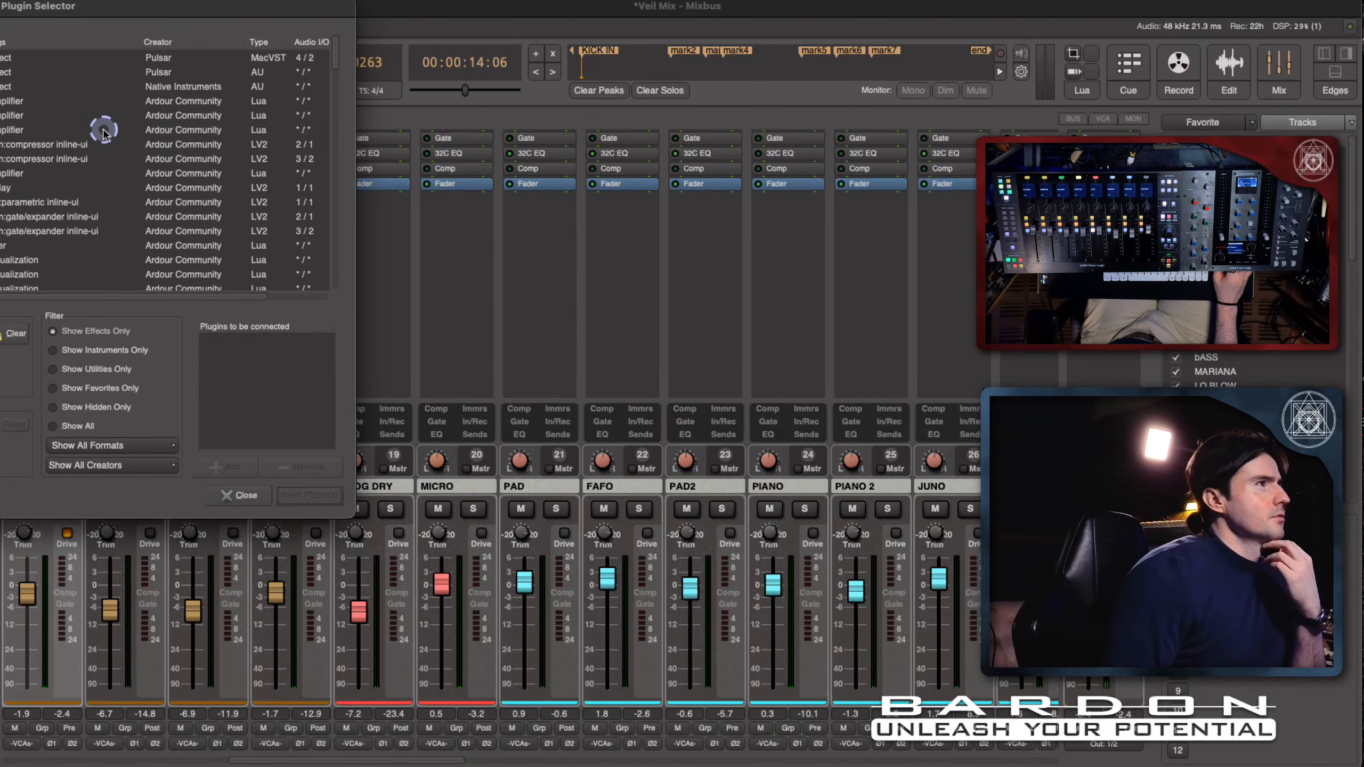
{"action": "scroll", "coordinate": [177, 231], "scroll_direction": "down", "scroll_amount": 5}
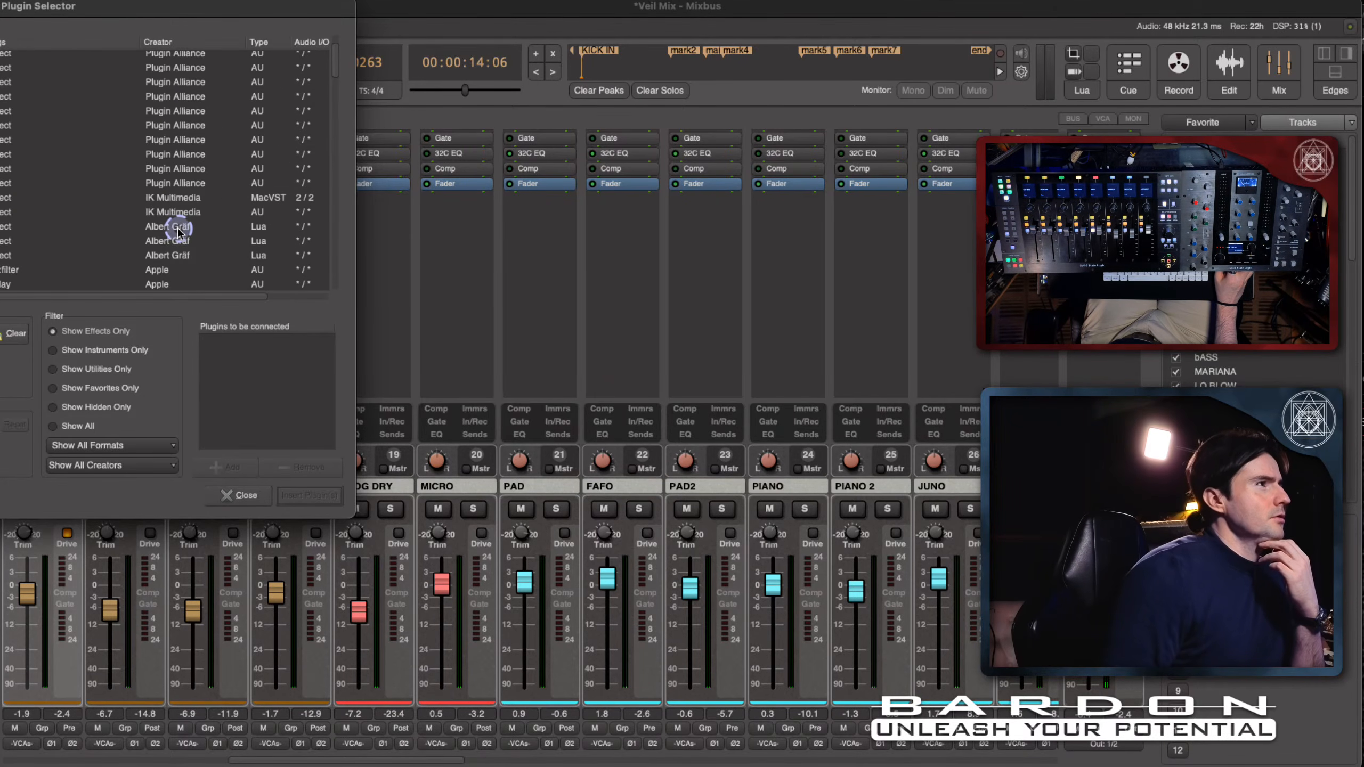
{"action": "scroll", "coordinate": [177, 229], "scroll_direction": "down", "scroll_amount": 6}
{"action": "scroll", "coordinate": [178, 232], "scroll_direction": "down", "scroll_amount": 5}
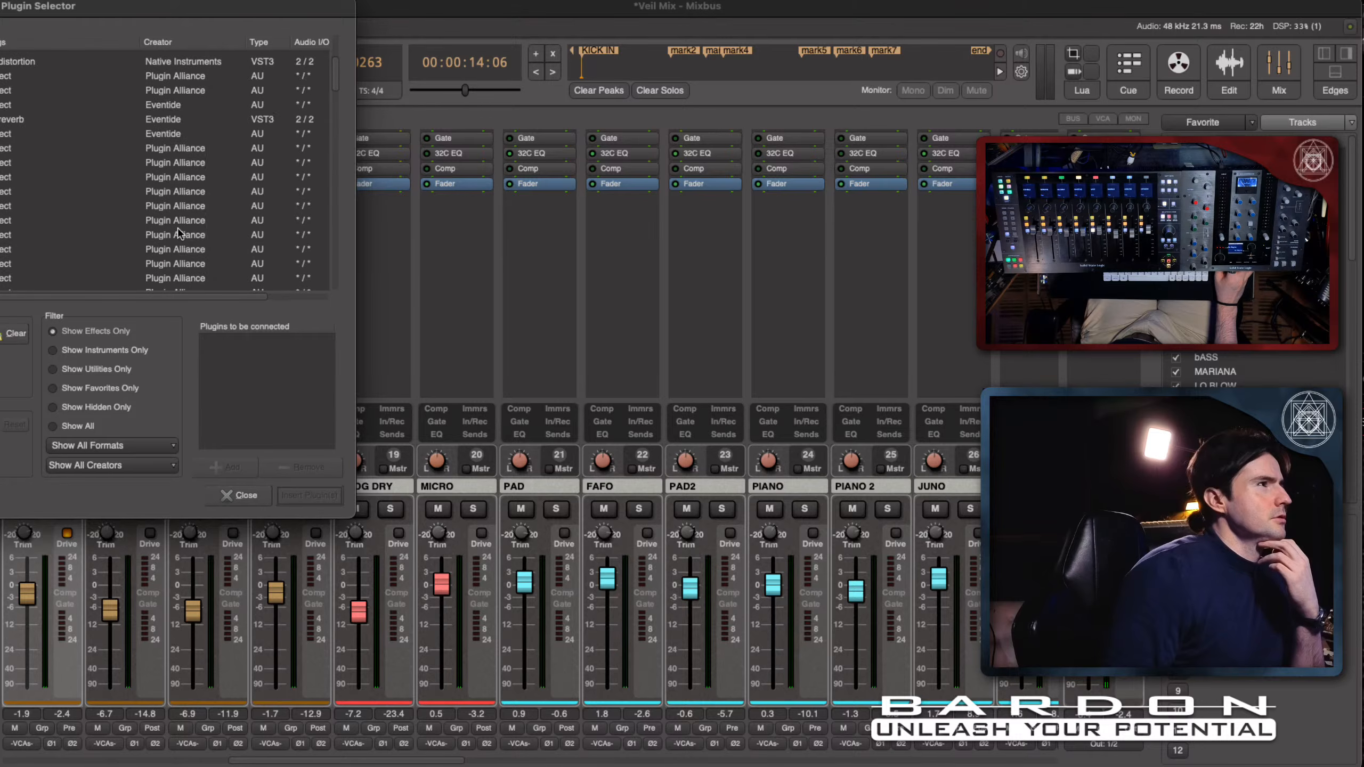
{"action": "scroll", "coordinate": [178, 233], "scroll_direction": "down", "scroll_amount": 6}
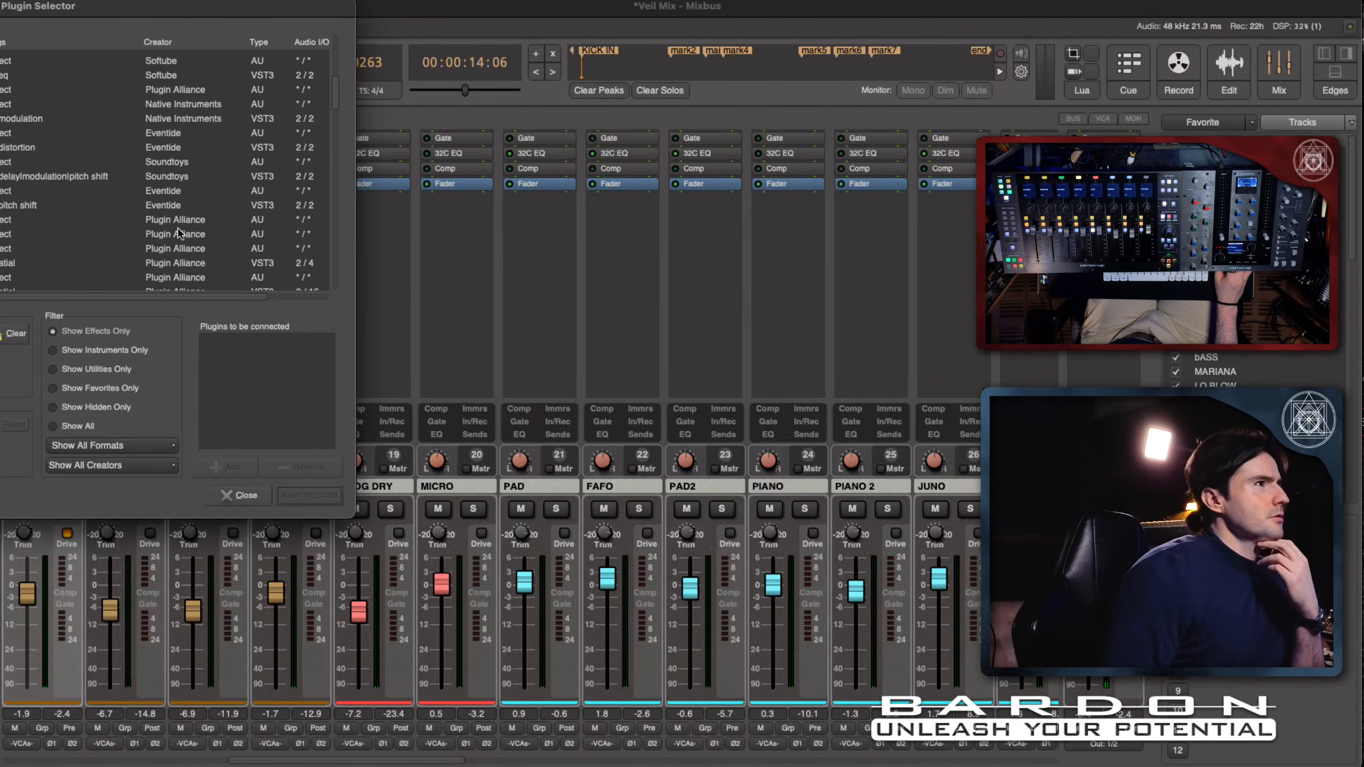
{"action": "scroll", "coordinate": [179, 232], "scroll_direction": "down", "scroll_amount": 5}
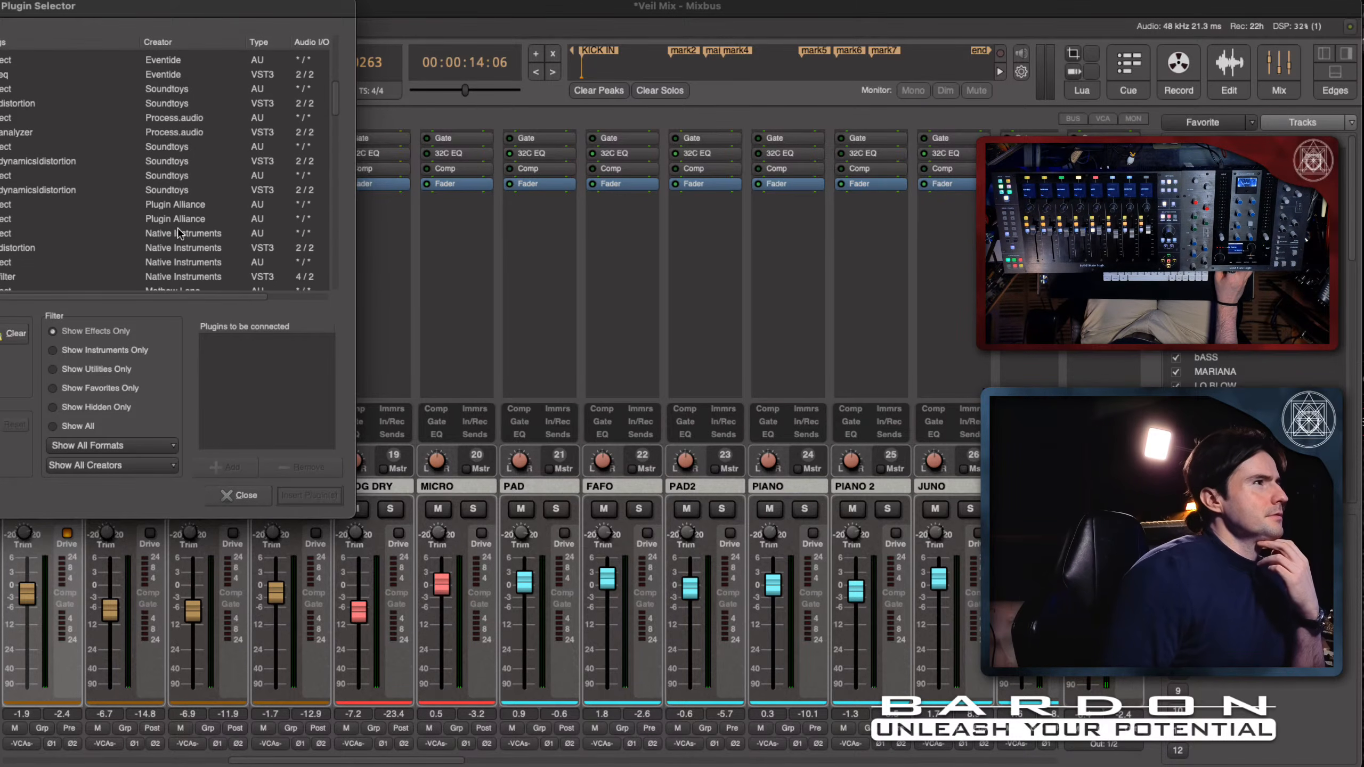
{"action": "scroll", "coordinate": [179, 233], "scroll_direction": "down", "scroll_amount": 6}
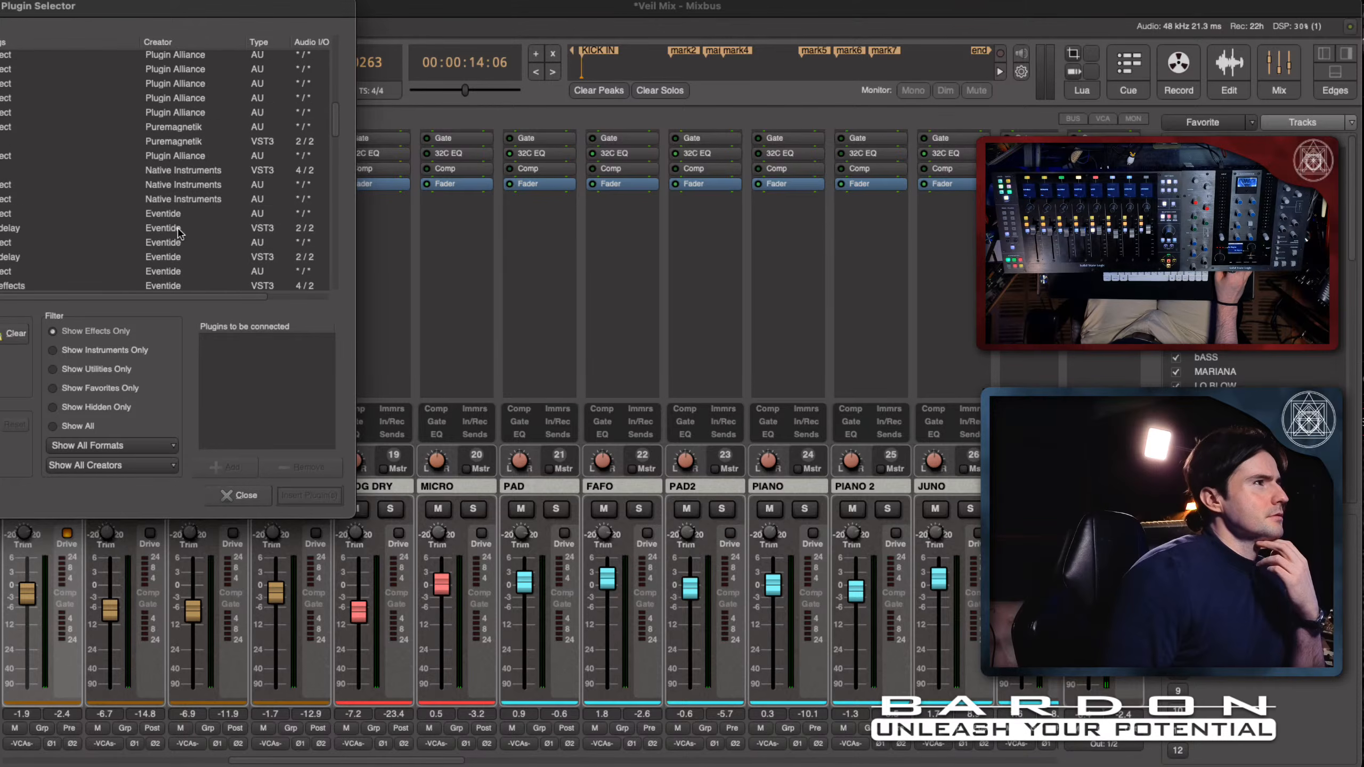
{"action": "scroll", "coordinate": [178, 233], "scroll_direction": "down", "scroll_amount": 5}
{"action": "scroll", "coordinate": [178, 233], "scroll_direction": "right", "scroll_amount": 2}
{"action": "scroll", "coordinate": [178, 233], "scroll_direction": "down", "scroll_amount": 10}
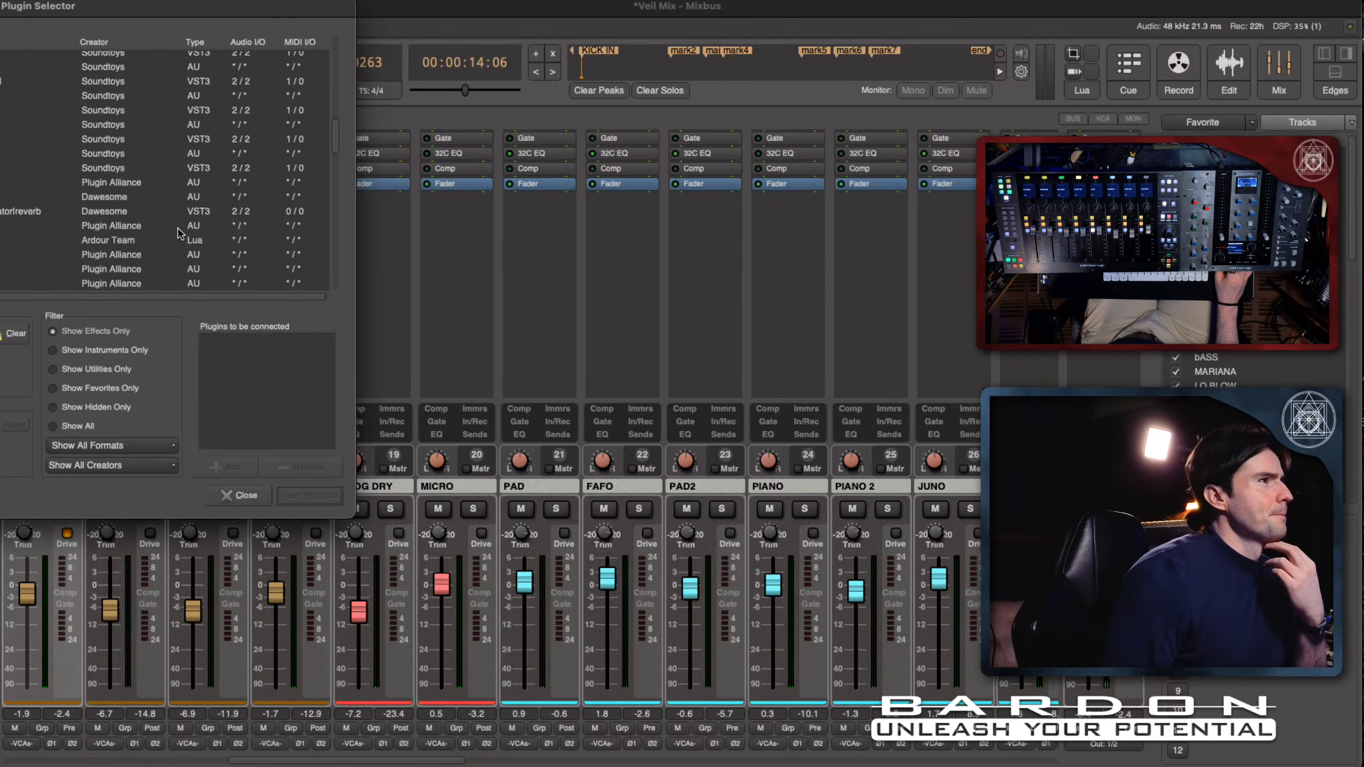
{"action": "scroll", "coordinate": [179, 233], "scroll_direction": "down", "scroll_amount": 10}
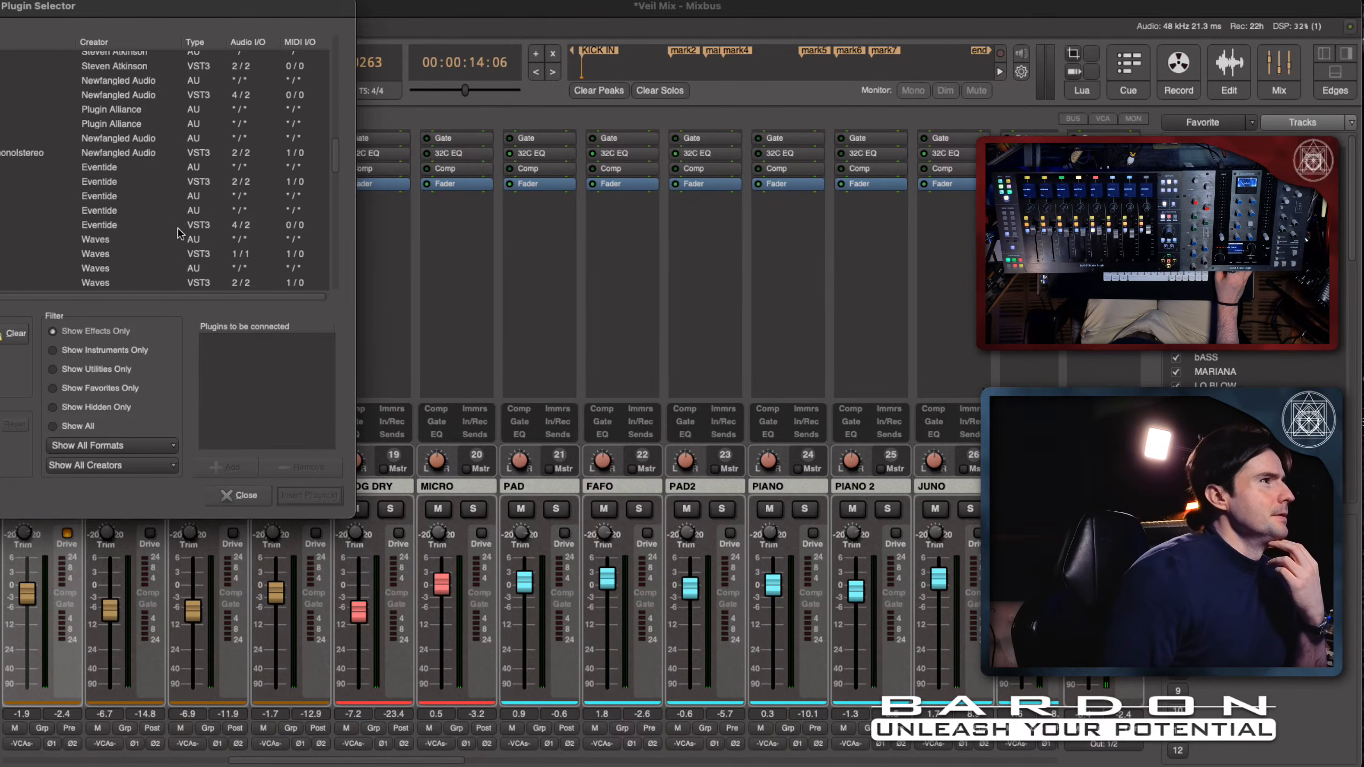
{"action": "scroll", "coordinate": [178, 233], "scroll_direction": "down", "scroll_amount": 10}
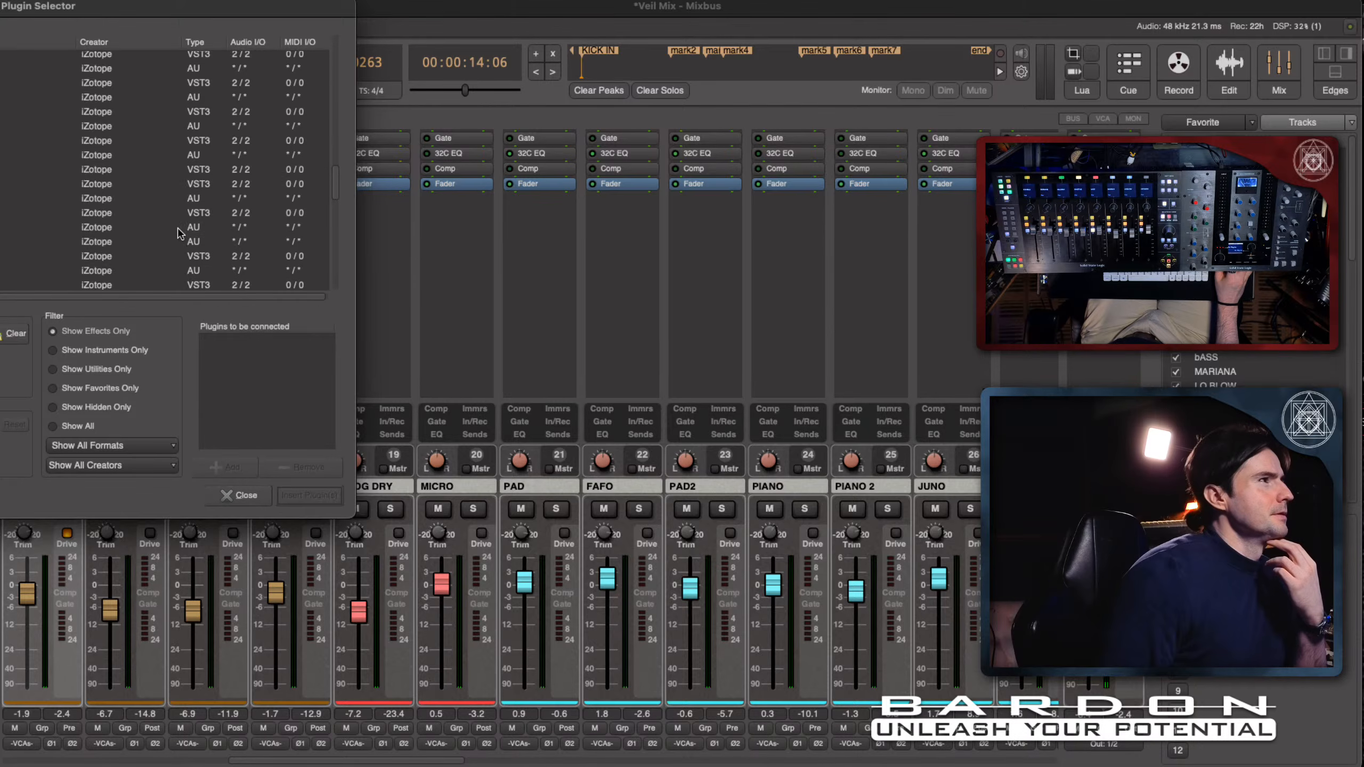
{"action": "scroll", "coordinate": [178, 232], "scroll_direction": "down", "scroll_amount": 10}
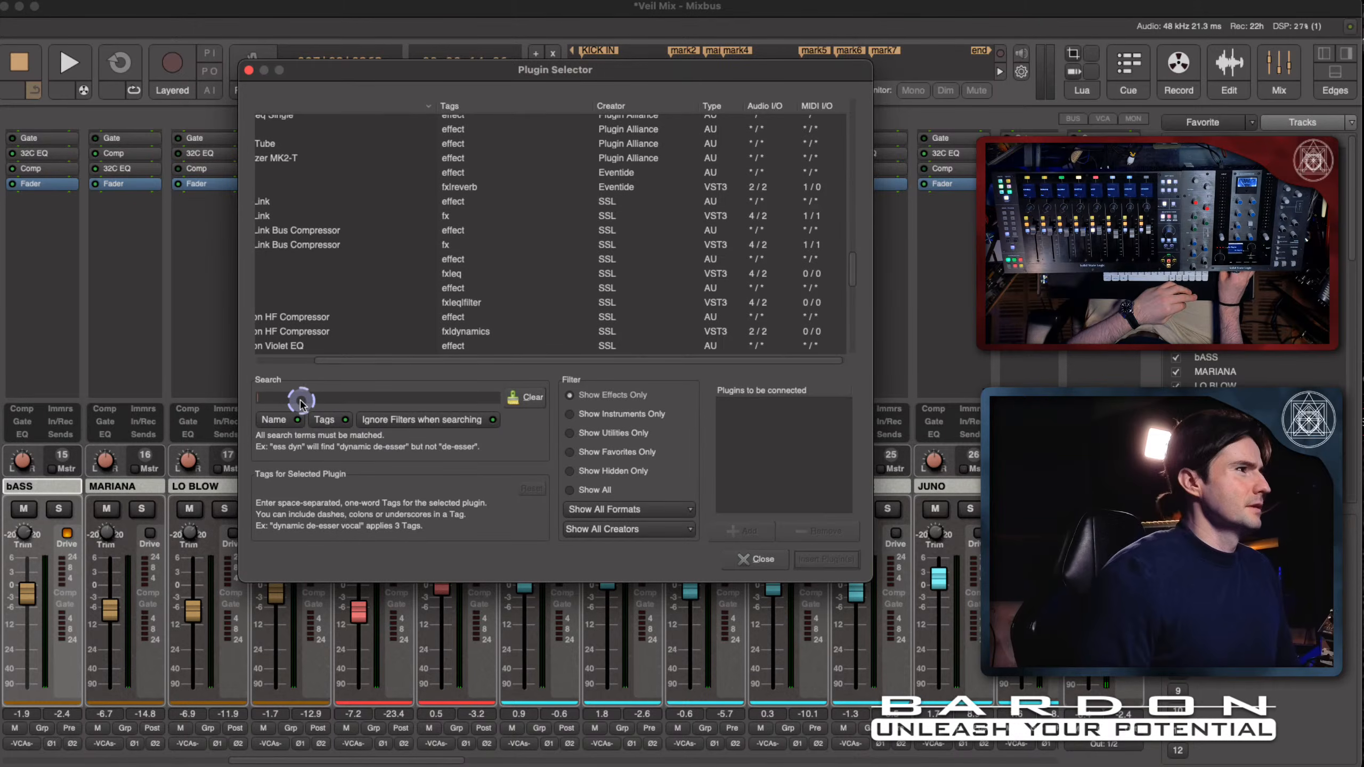
{"action": "type", "text": "ax"}
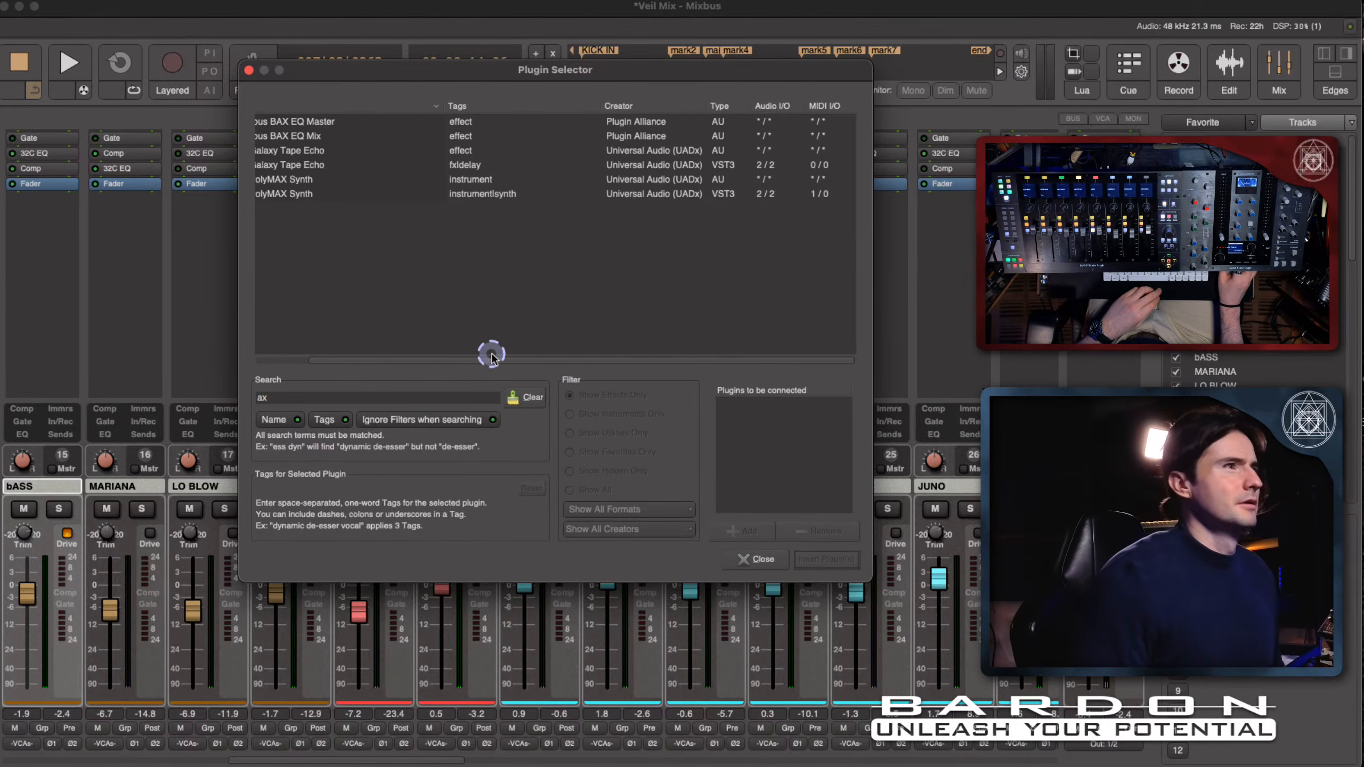
{"action": "left_click_drag", "start_coordinate": [491, 356], "coordinate": [352, 375]}
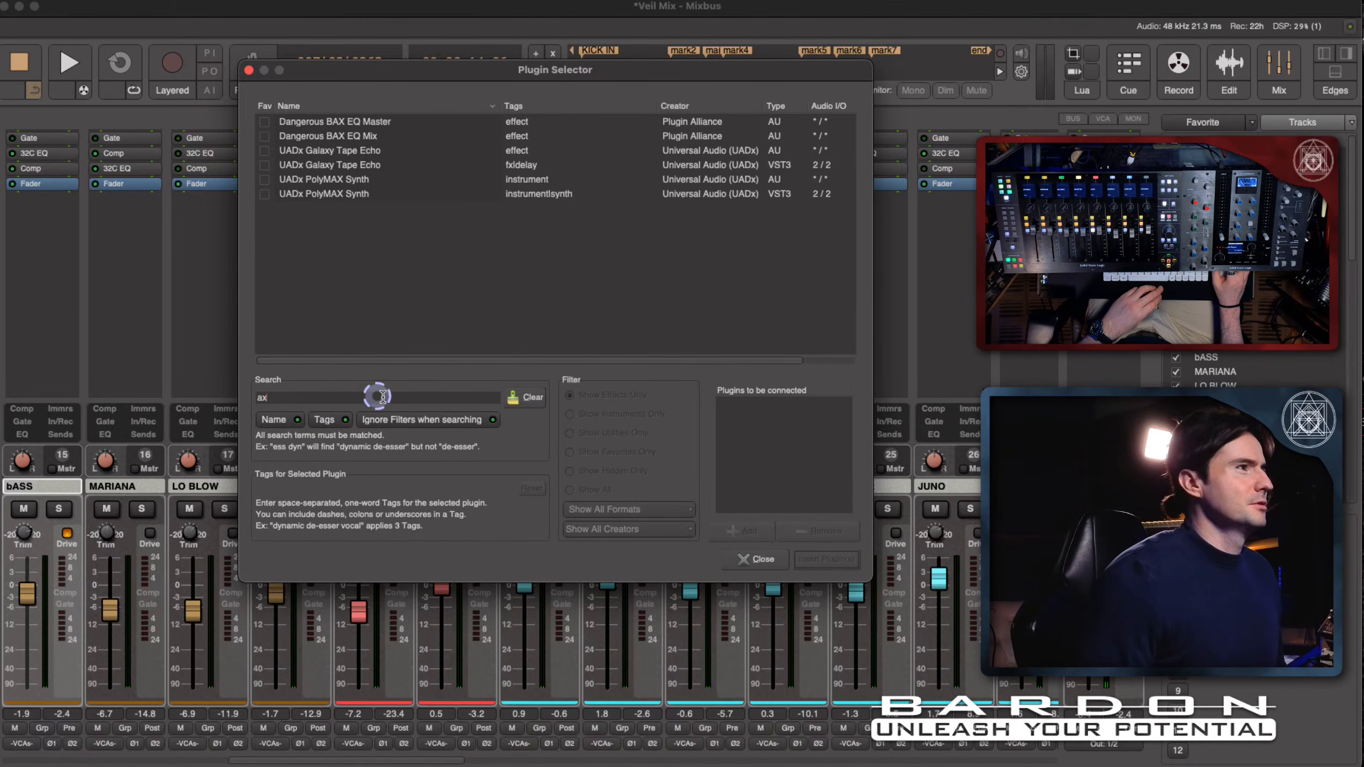
{"action": "left_click", "coordinate": [526, 398]}
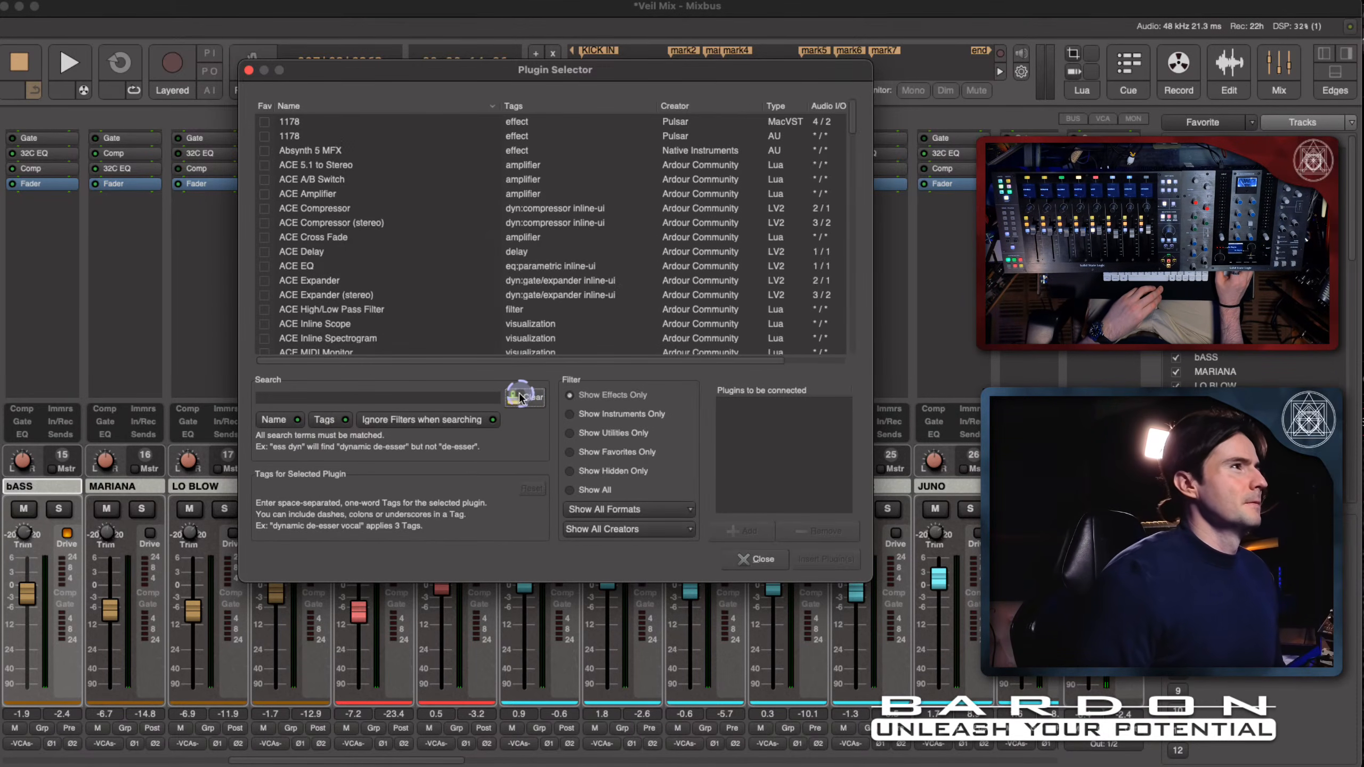
{"action": "scroll", "coordinate": [661, 215], "scroll_direction": "down", "scroll_amount": 3}
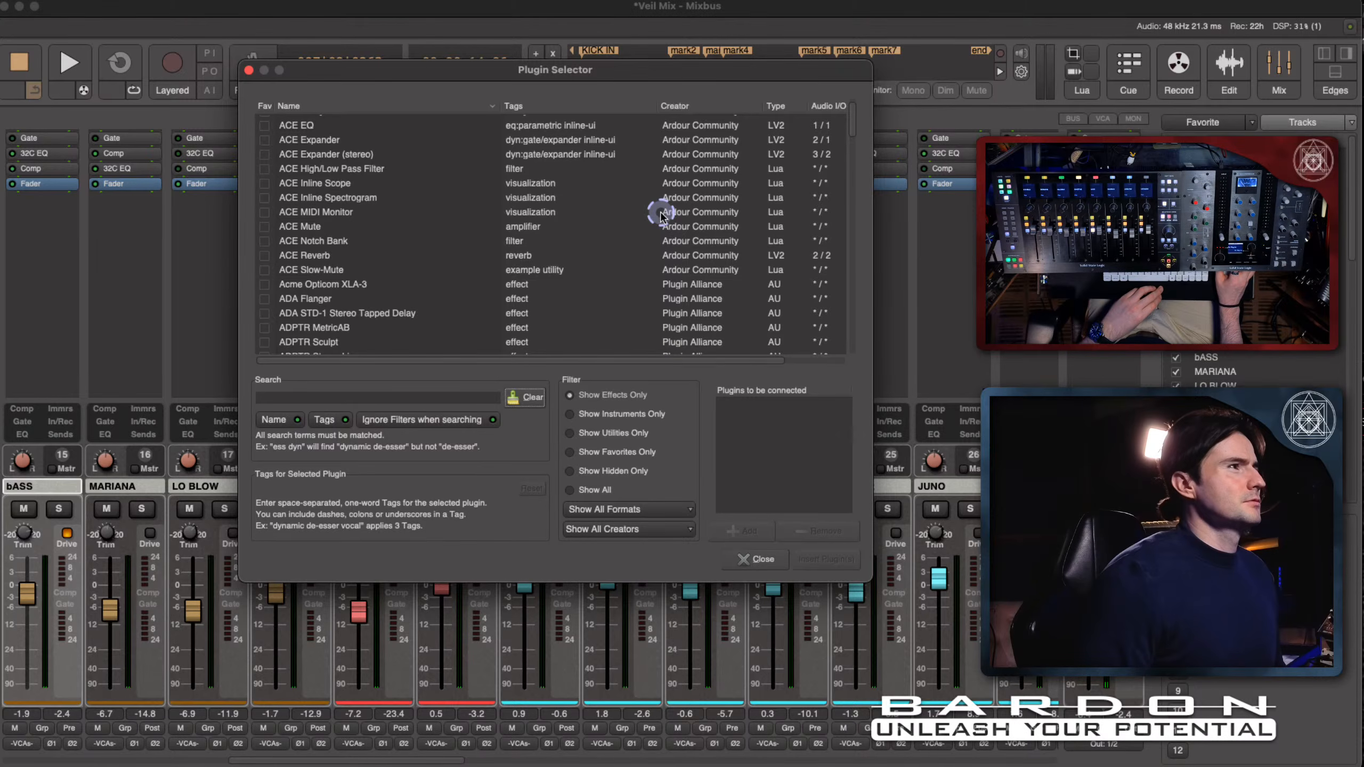
{"action": "scroll", "coordinate": [662, 215], "scroll_direction": "down", "scroll_amount": 1}
{"action": "scroll", "coordinate": [660, 215], "scroll_direction": "down", "scroll_amount": 4}
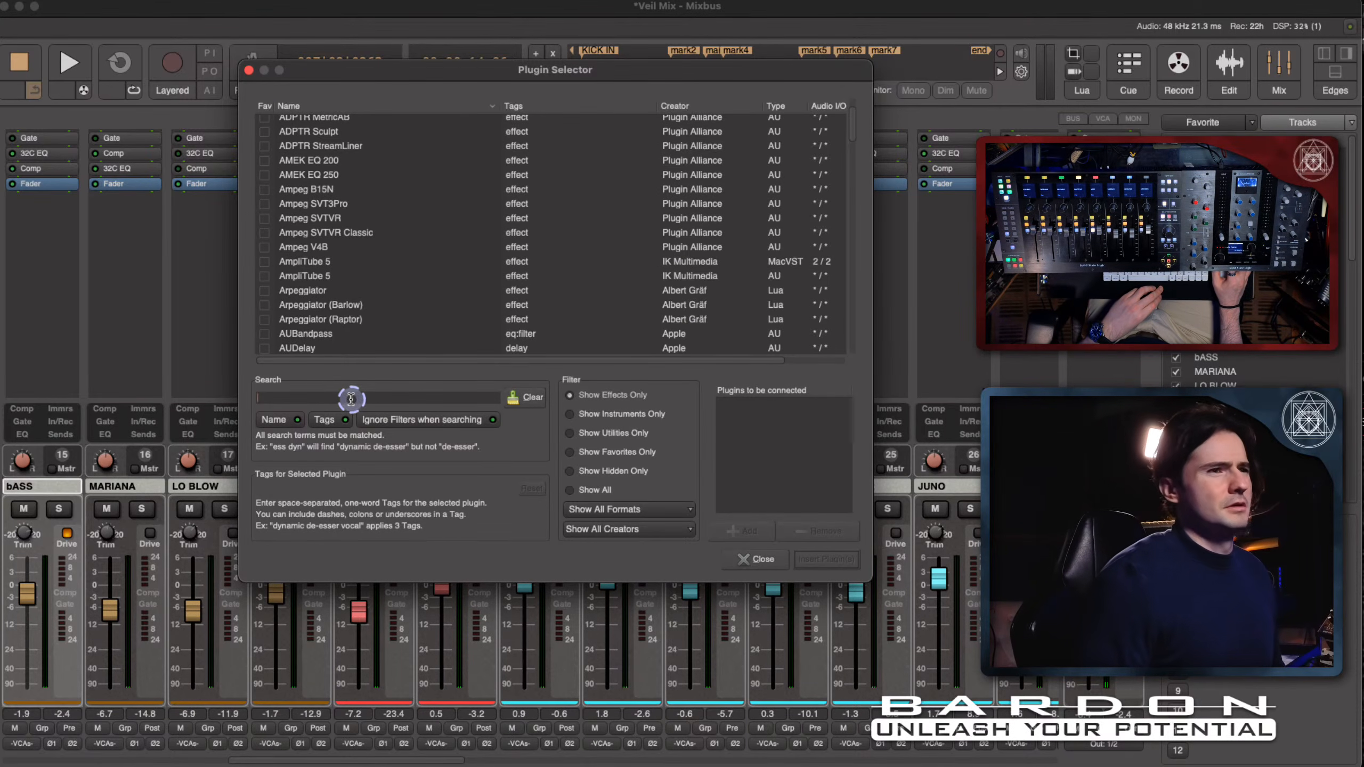
- Search the plugins for "xt", insert XT-EQ Equalizer (Mono) on the bASS channel and place it before the Fader
{"action": "type", "text": "xt"}
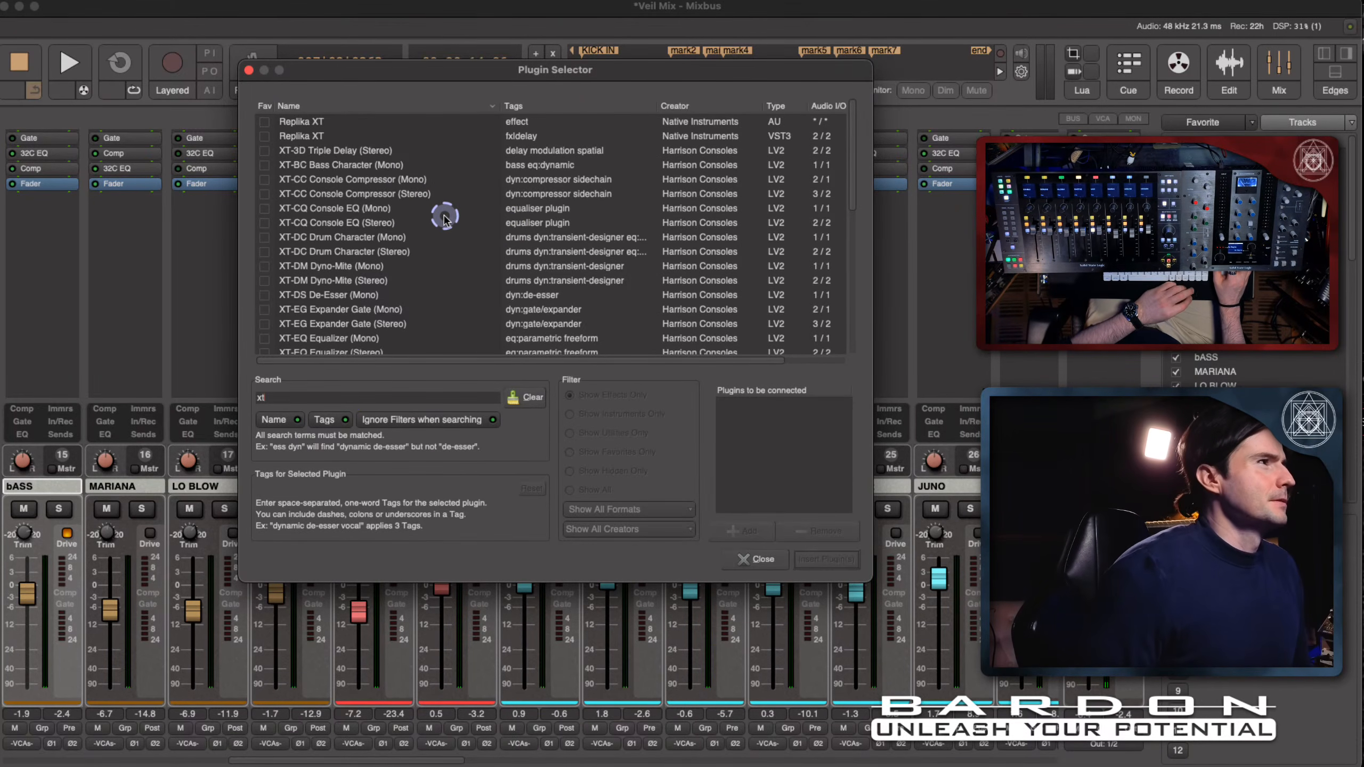
{"action": "scroll", "coordinate": [444, 217], "scroll_direction": "down", "scroll_amount": 5}
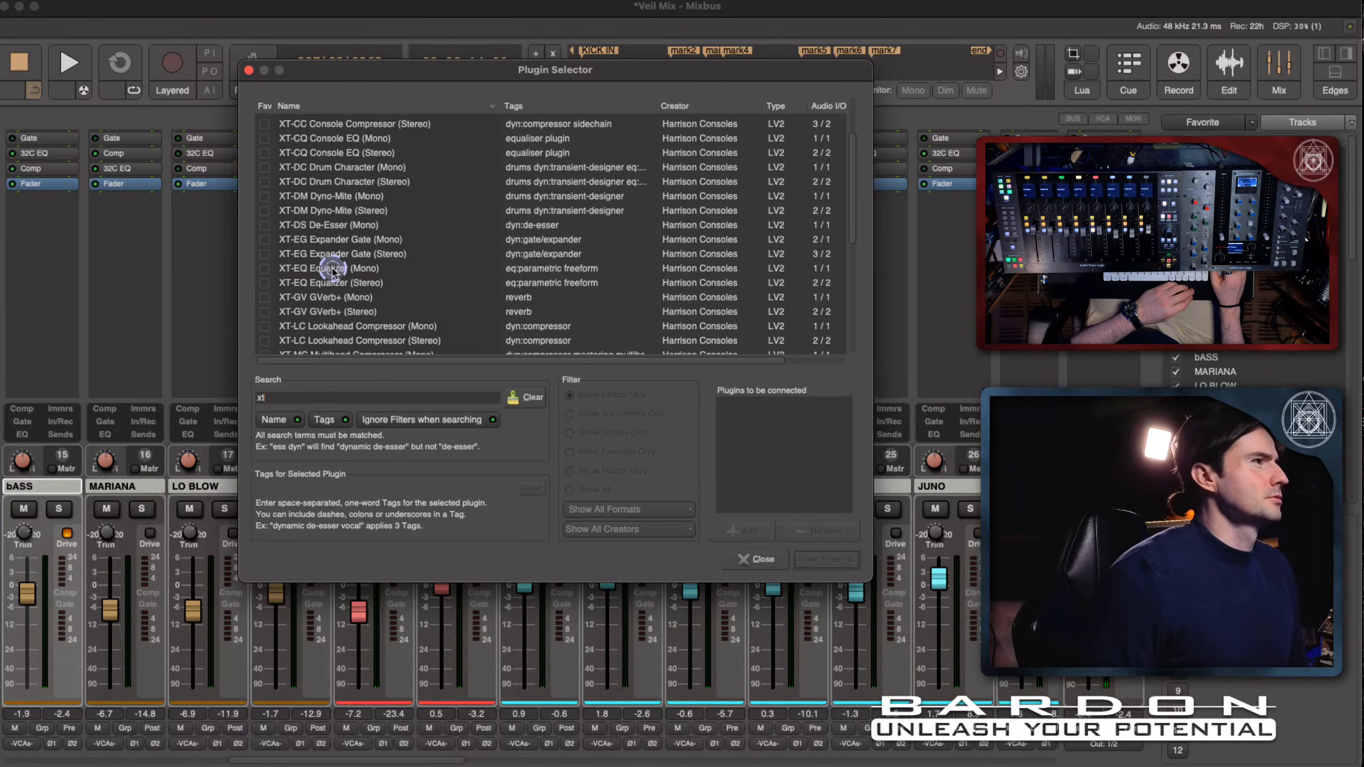
{"action": "double_click", "coordinate": [332, 268]}
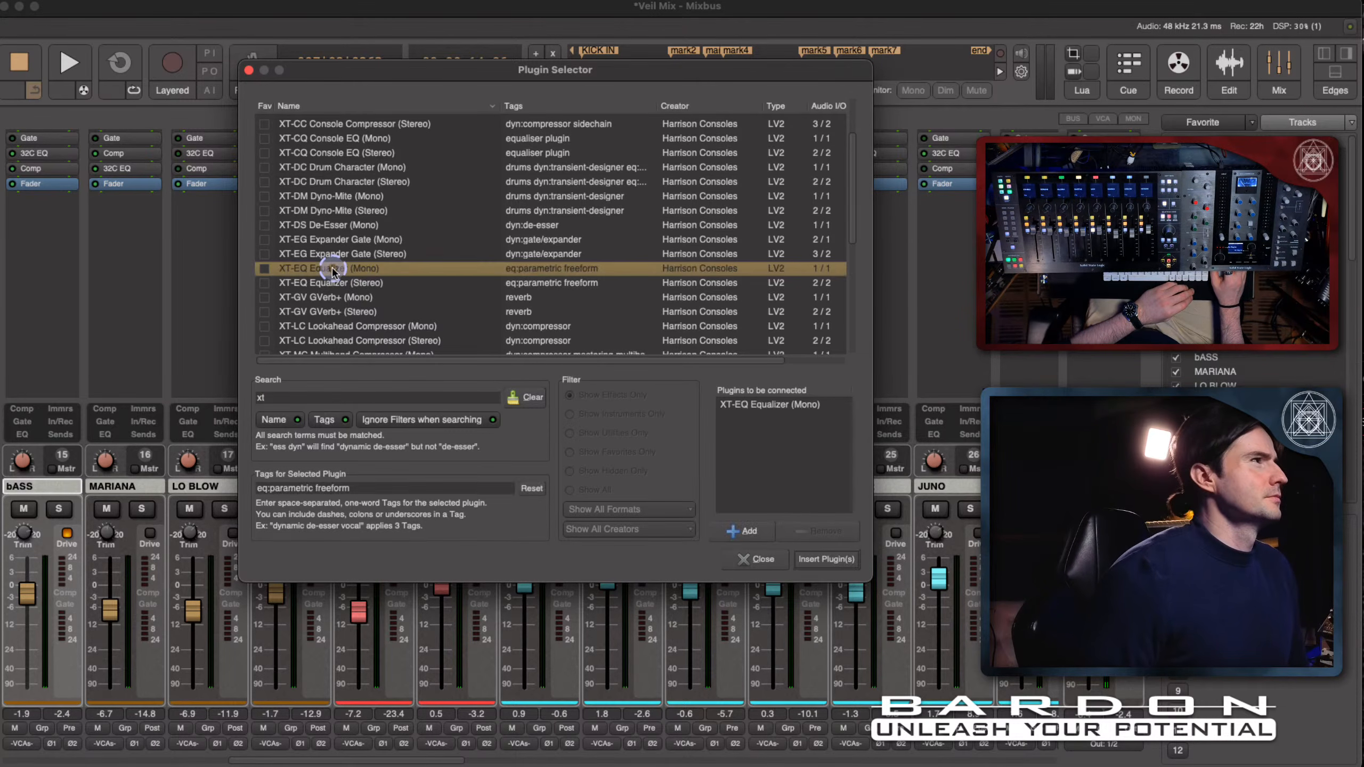
{"action": "left_click", "coordinate": [827, 559]}
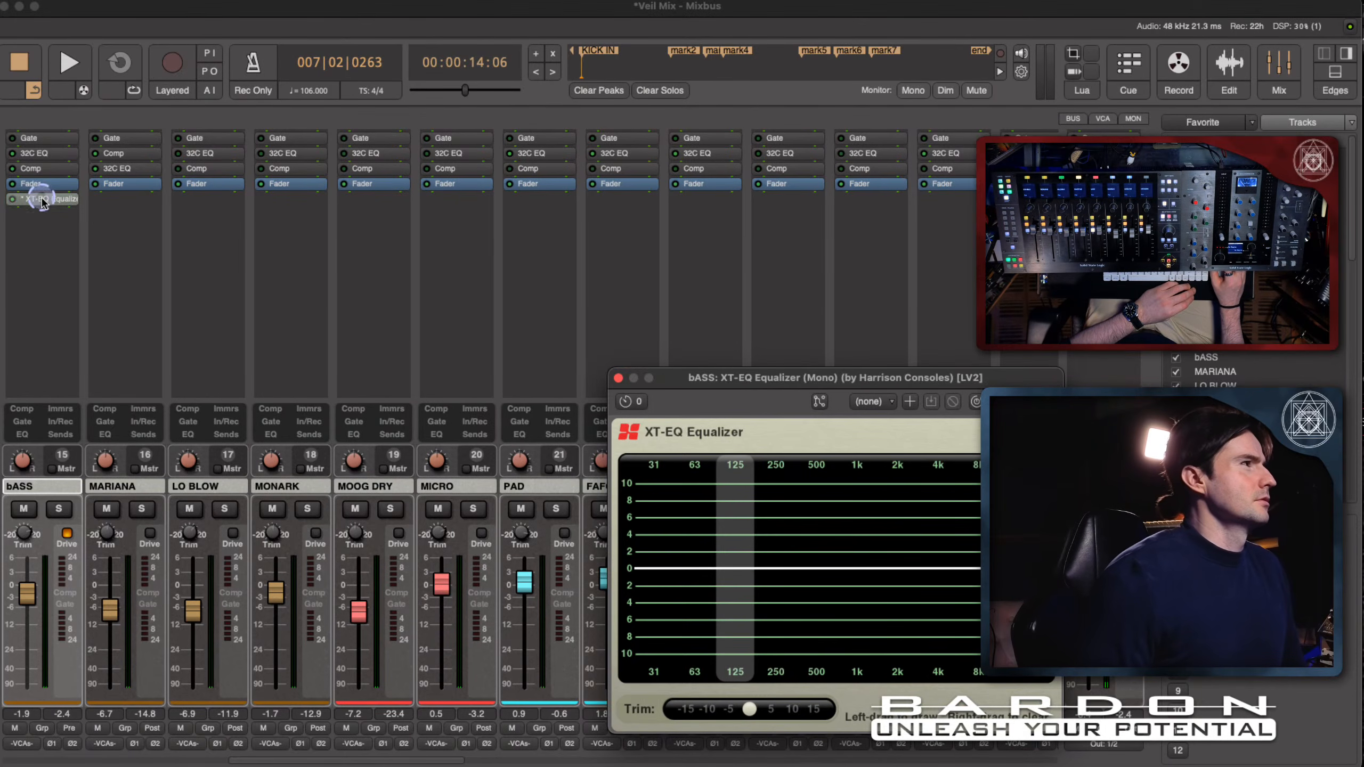
{"action": "left_click_drag", "start_coordinate": [70, 199], "coordinate": [48, 183]}
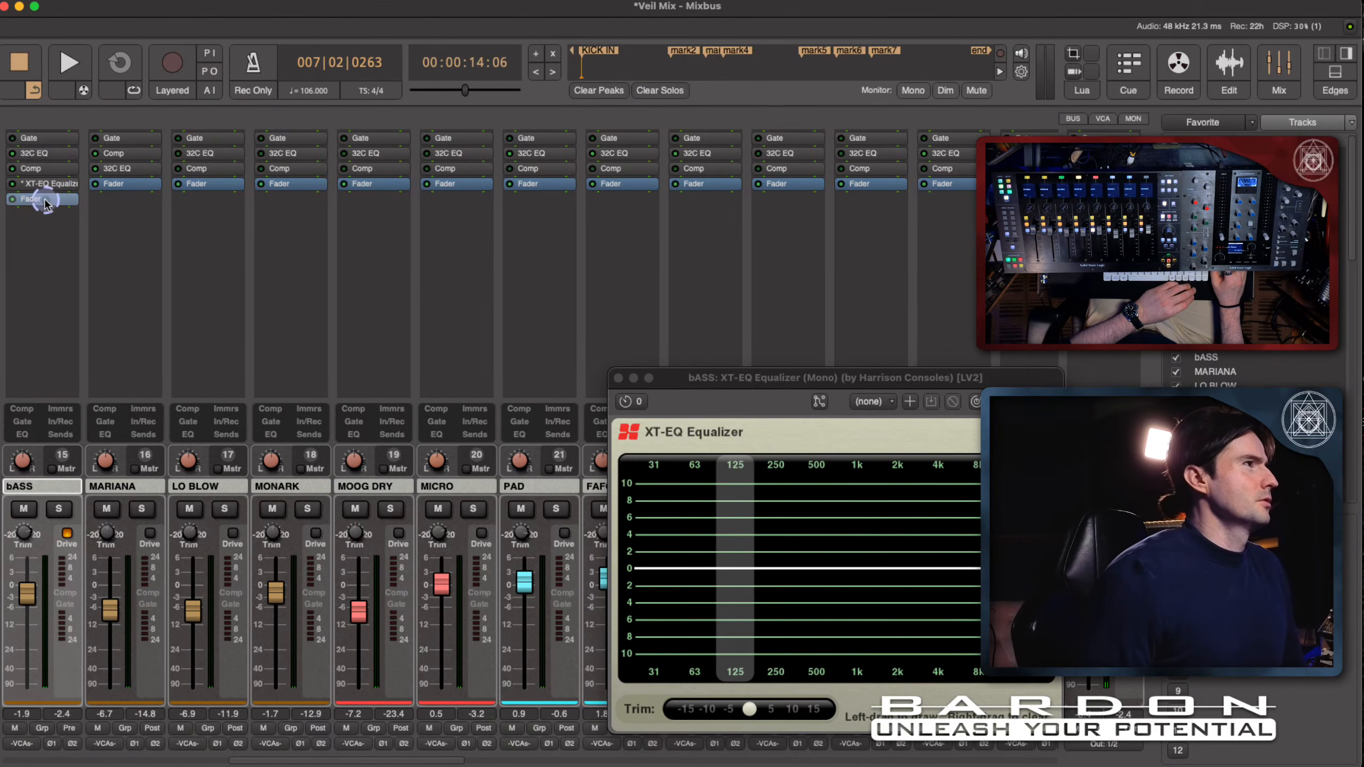
- Move the bASS equalizer window beside its channel strip and listen to bASS and MARIANA in solo, stopping playback at the end
{"action": "left_click", "coordinate": [773, 396]}
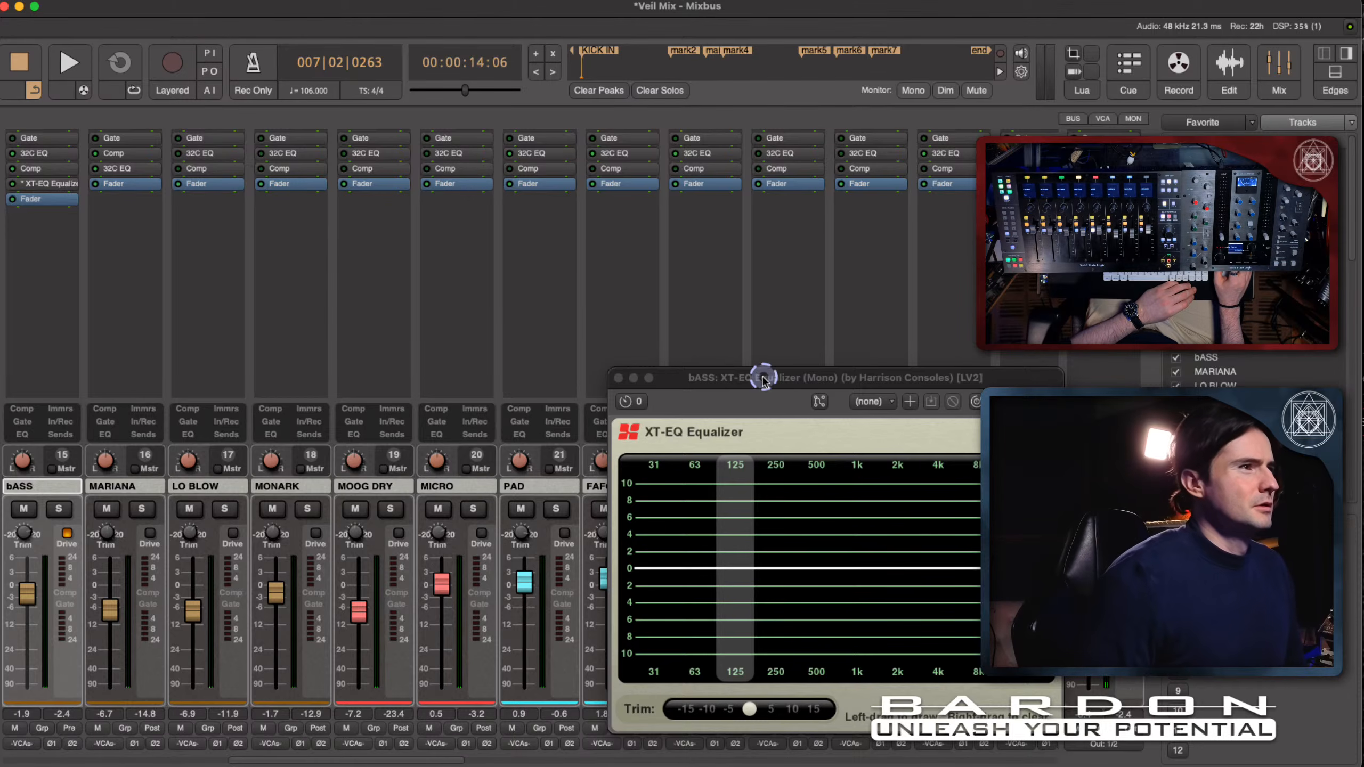
{"action": "left_click_drag", "start_coordinate": [763, 379], "coordinate": [328, 205]}
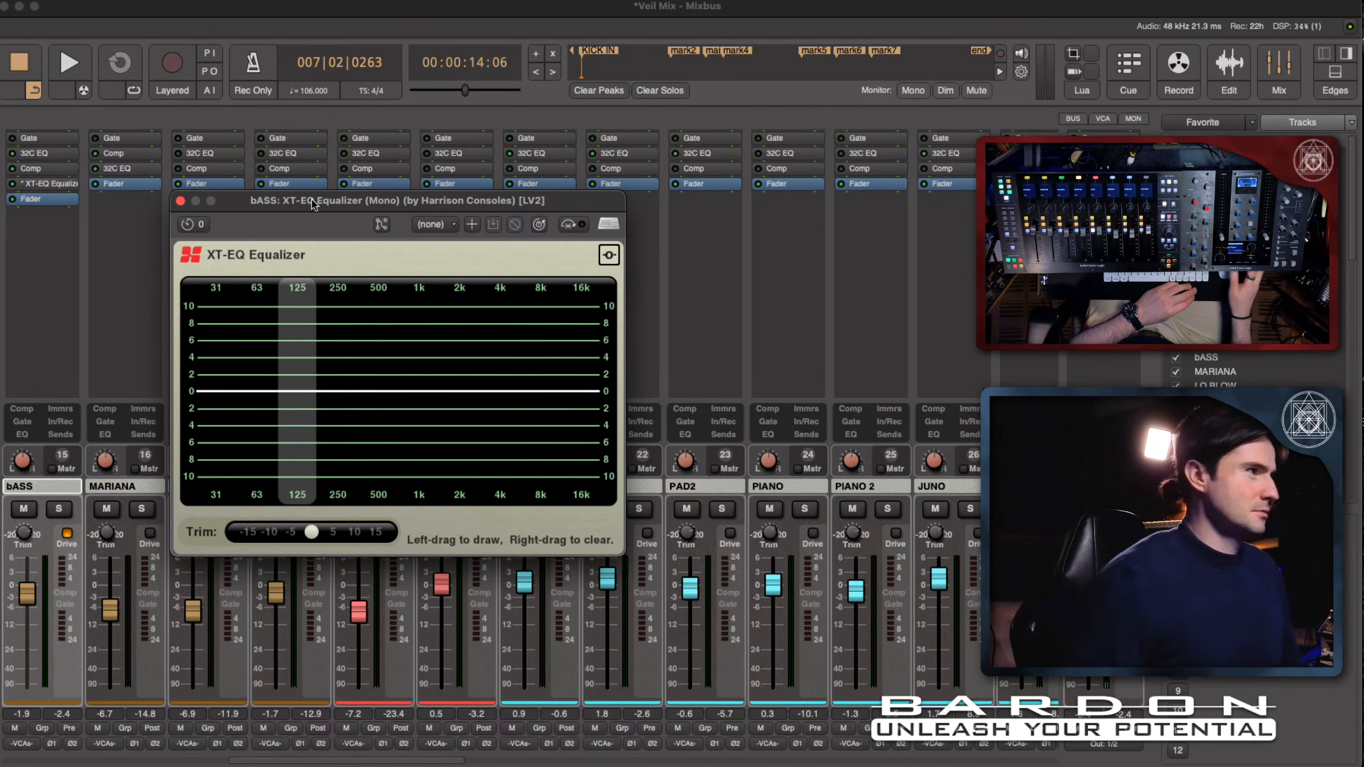
{"action": "left_click", "coordinate": [373, 394]}
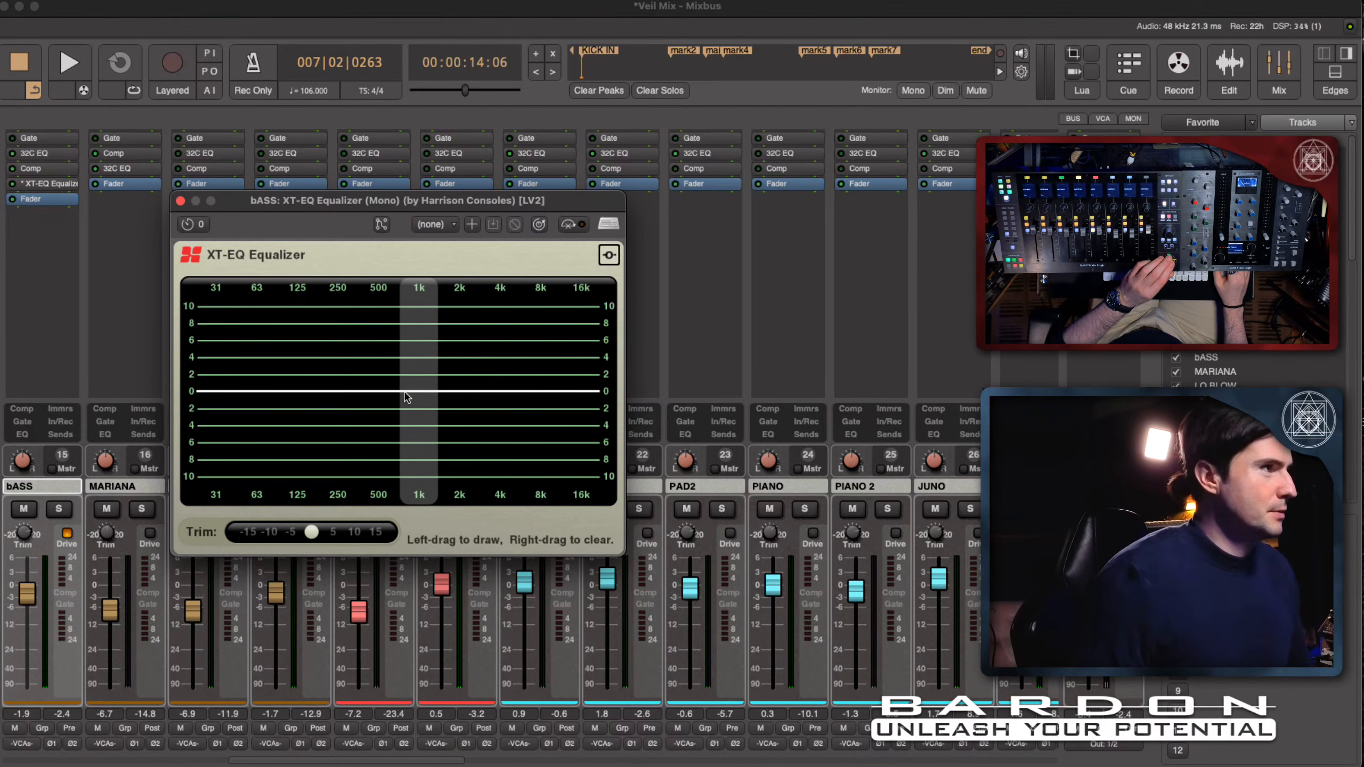
{"action": "key", "text": "space"}
{"action": "left_click", "coordinate": [306, 385]}
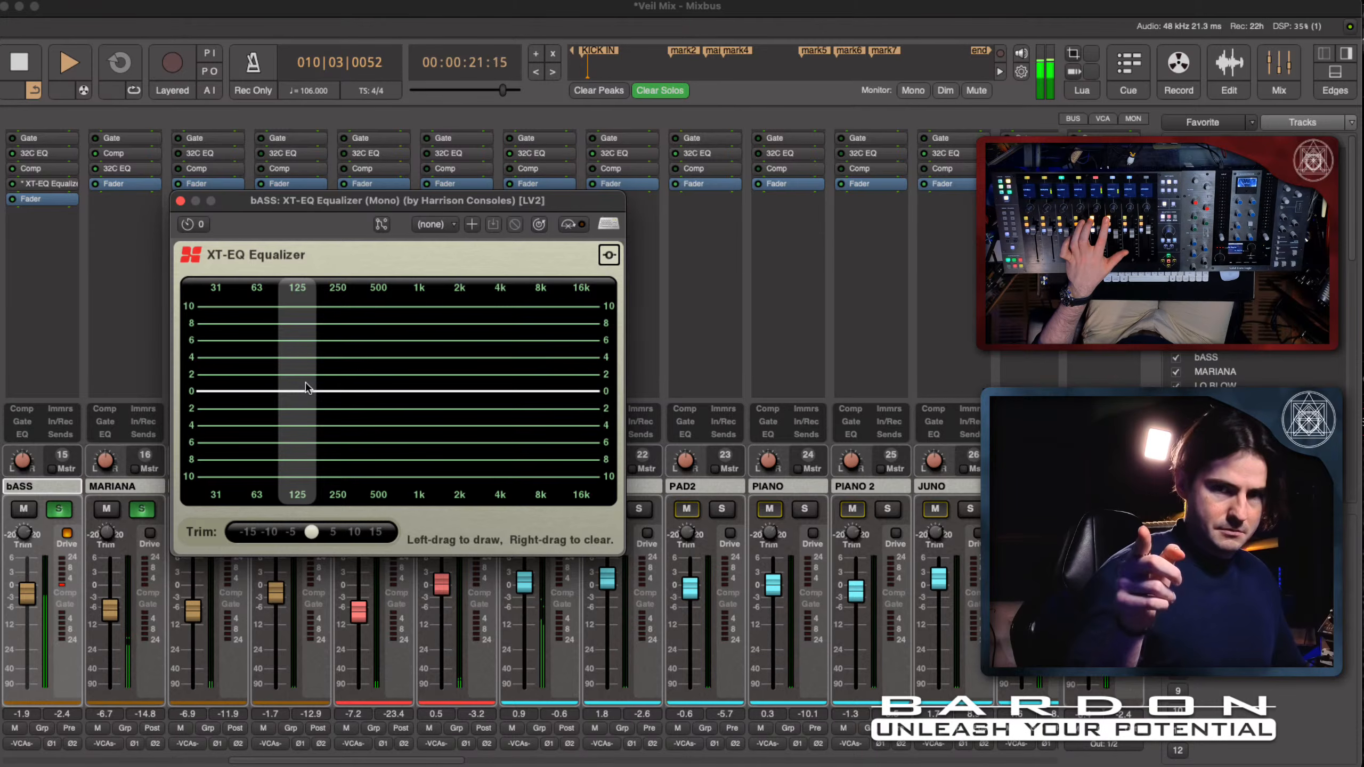
{"action": "key", "text": "space"}
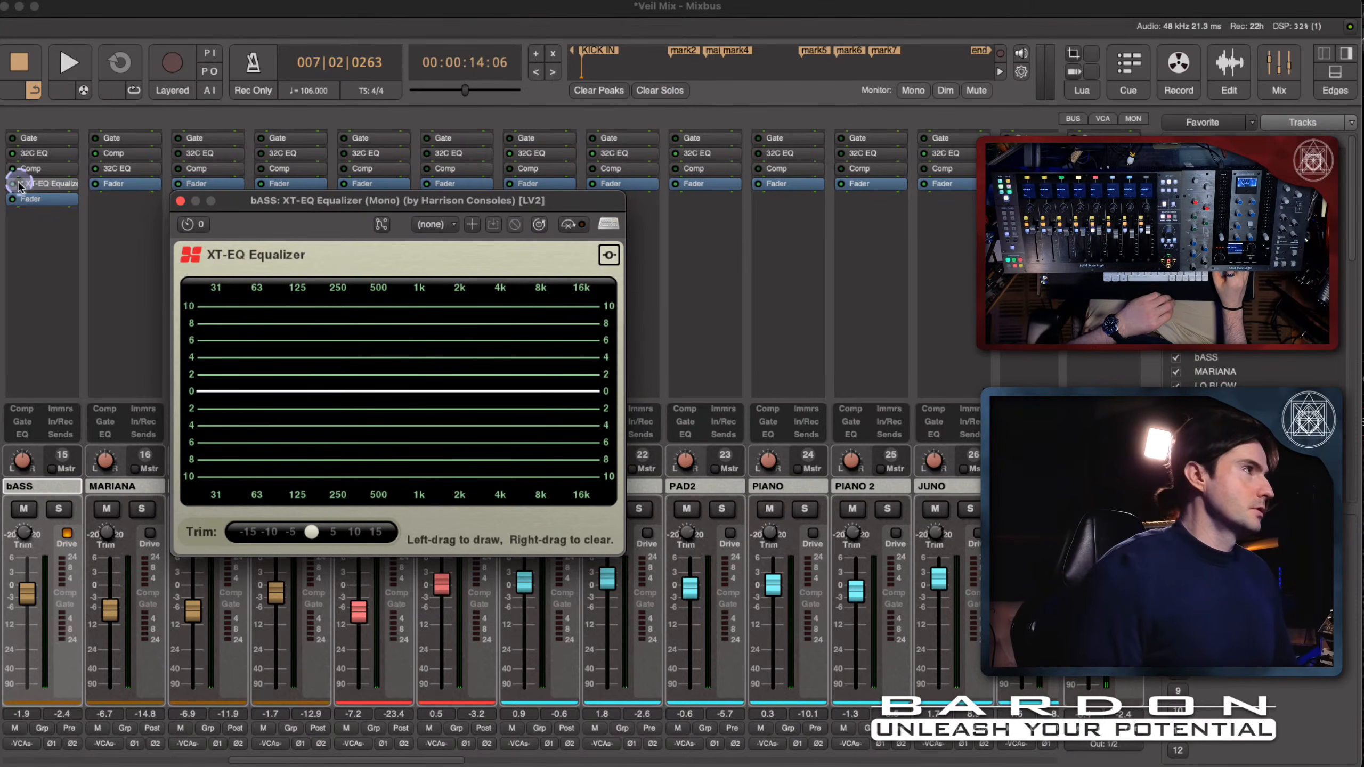
- Copy the XT-EQ Equalizer from bASS to the MARIANA channel before its Fader, and show the MARIANA equalizer instead of the bASS one
{"action": "left_click_drag", "start_coordinate": [50, 188], "coordinate": [98, 184]}
{"action": "left_click_drag", "start_coordinate": [115, 185], "coordinate": [121, 185]}
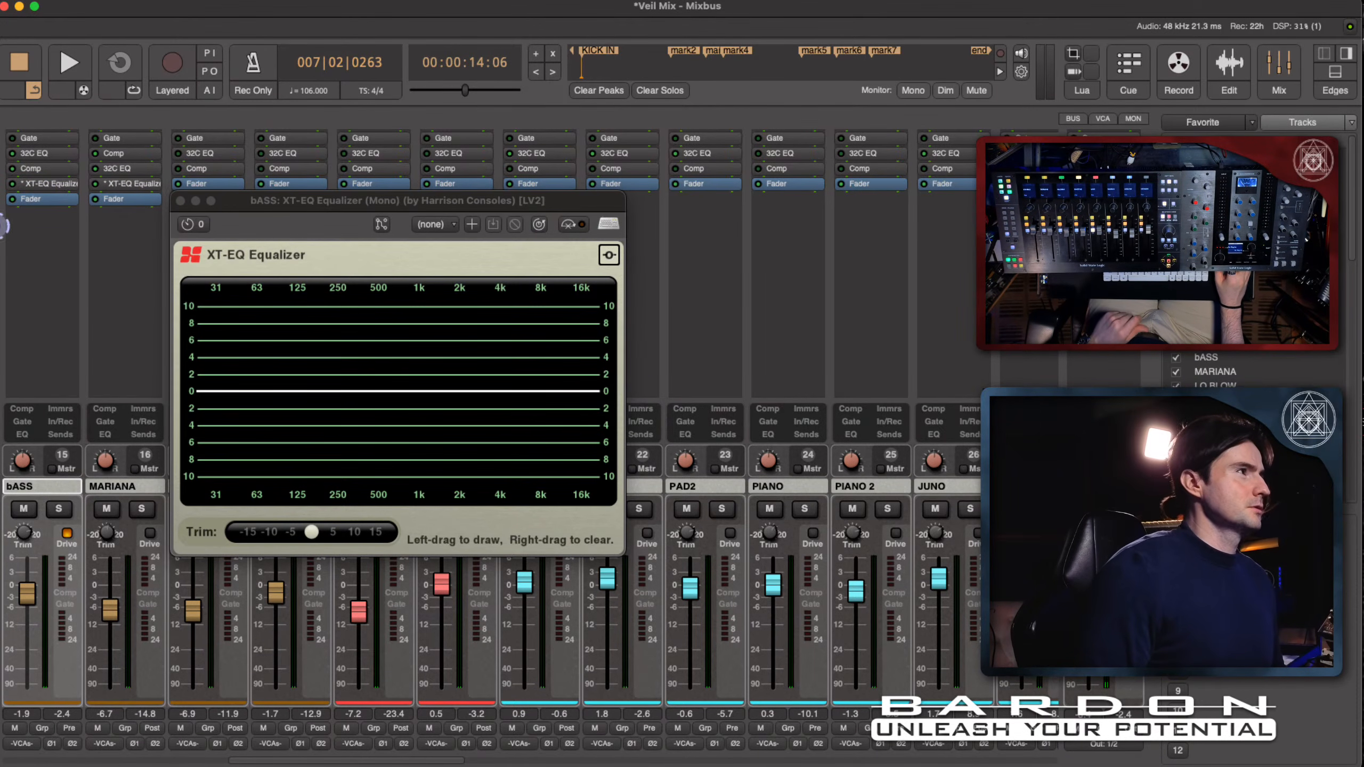
{"action": "left_click", "coordinate": [182, 201]}
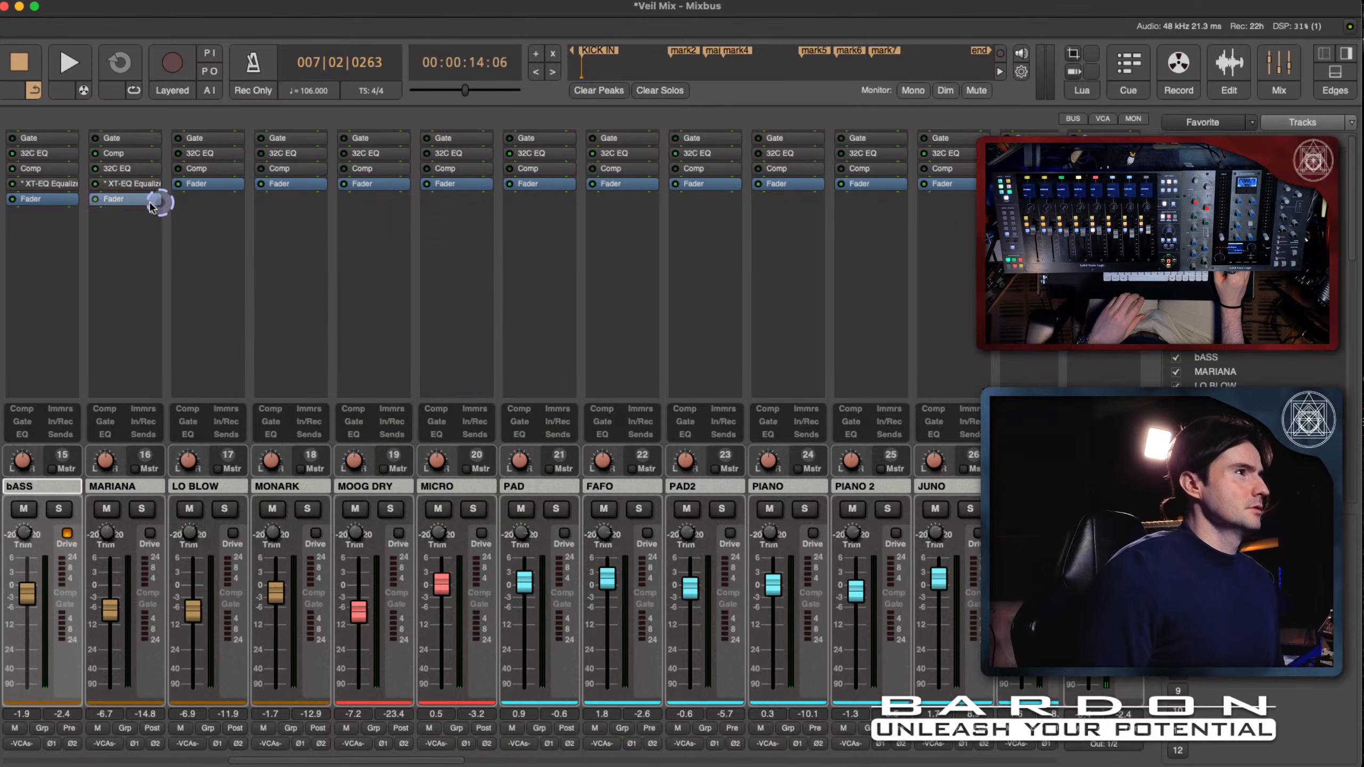
{"action": "left_click_drag", "start_coordinate": [175, 9], "coordinate": [341, 185]}
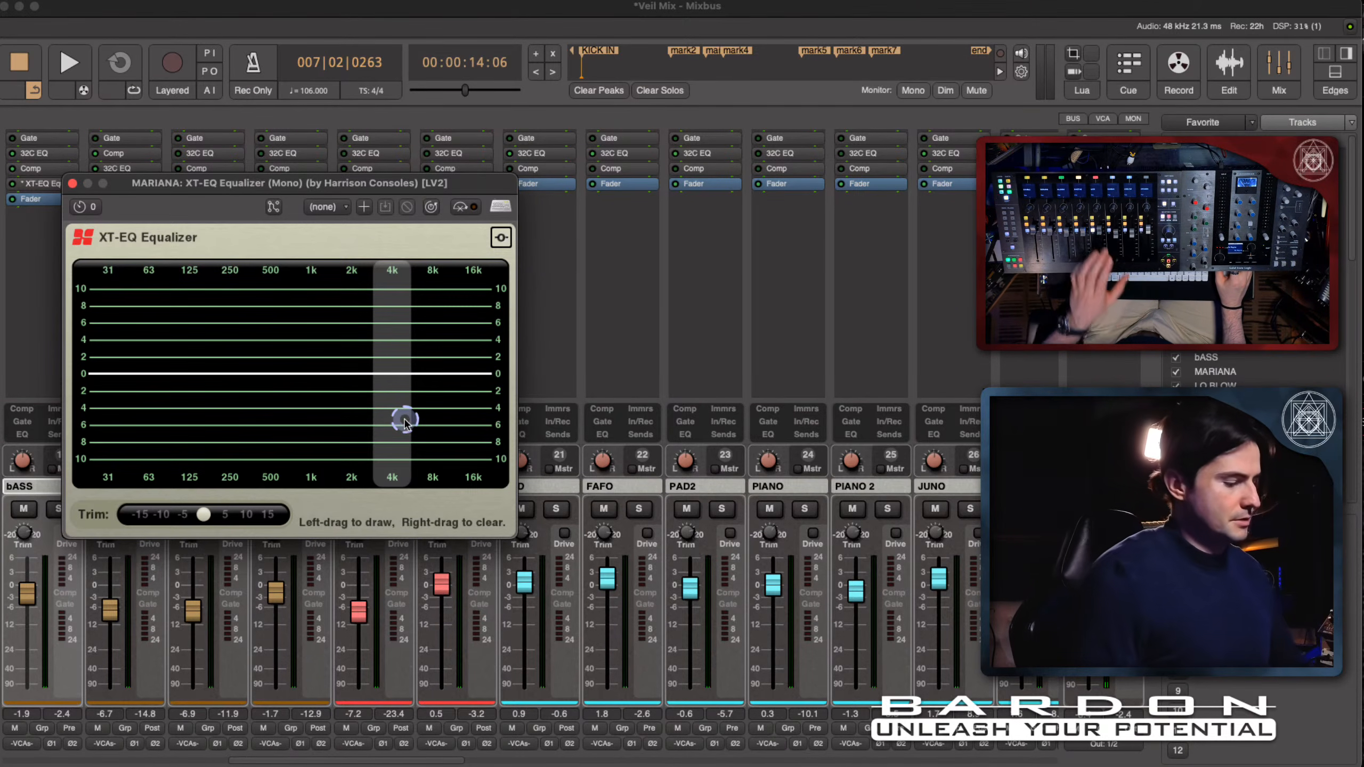
- Audition a boost at 500 Hz in the MARIANA equalizer during playback and settle on a cut of about 1 dB there
{"action": "key", "text": "space"}
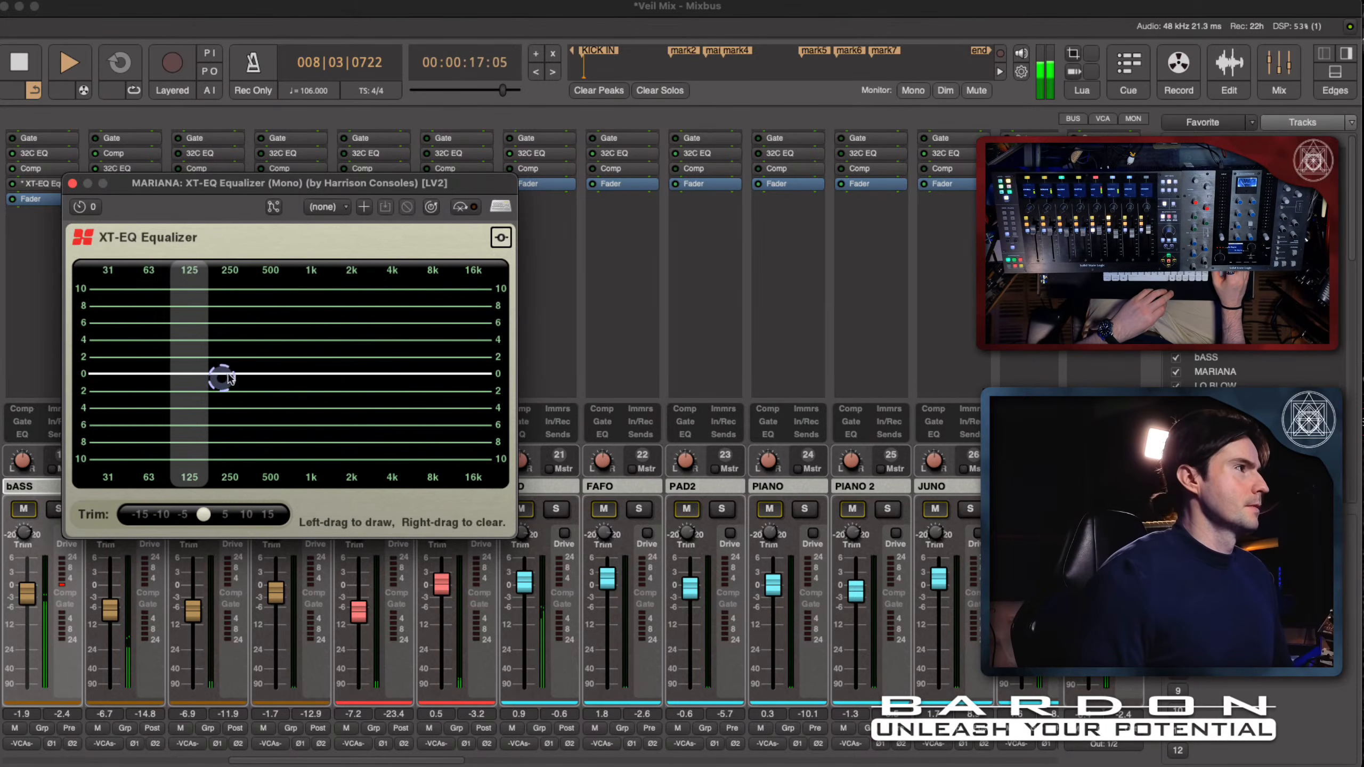
{"action": "left_click_drag", "start_coordinate": [270, 382], "coordinate": [265, 323]}
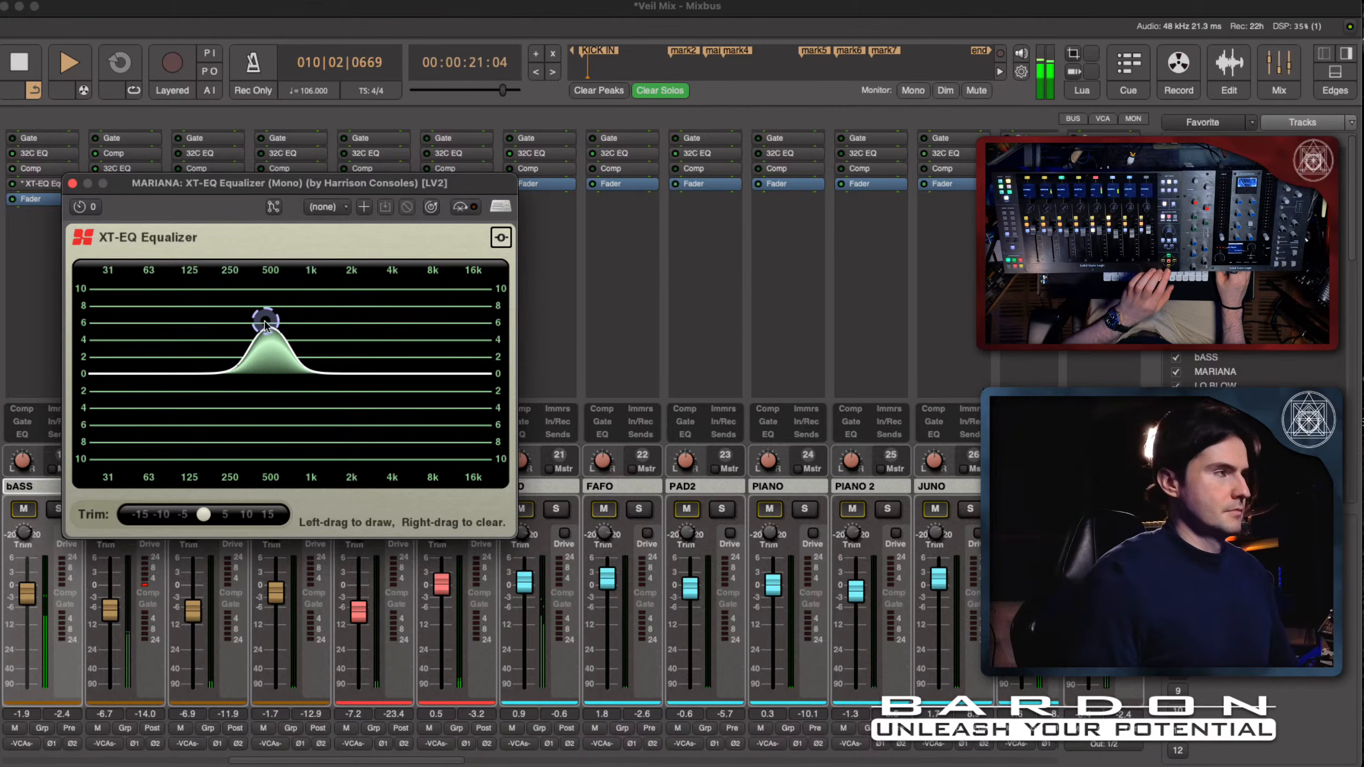
{"action": "key", "text": "space"}
{"action": "left_click_drag", "start_coordinate": [265, 317], "coordinate": [270, 395]}
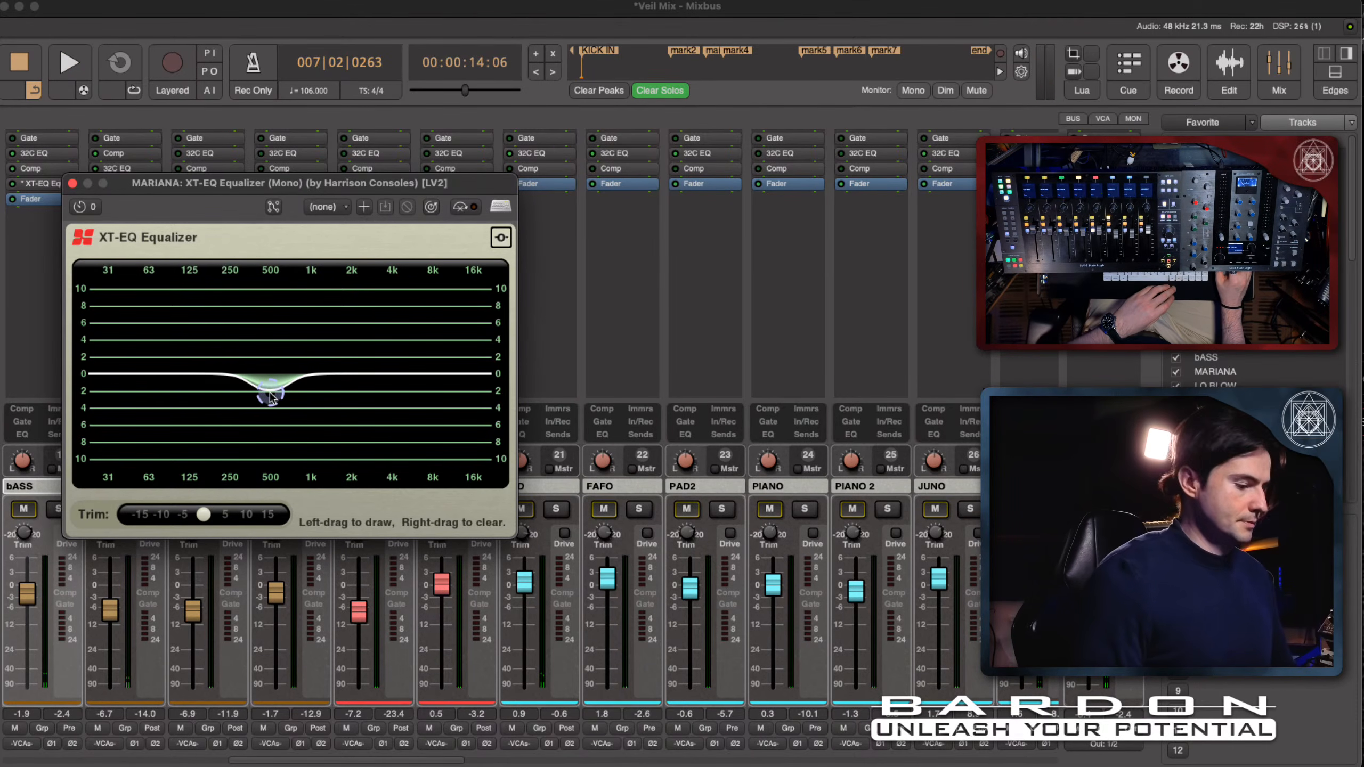
{"action": "left_click_drag", "start_coordinate": [270, 391], "coordinate": [270, 382]}
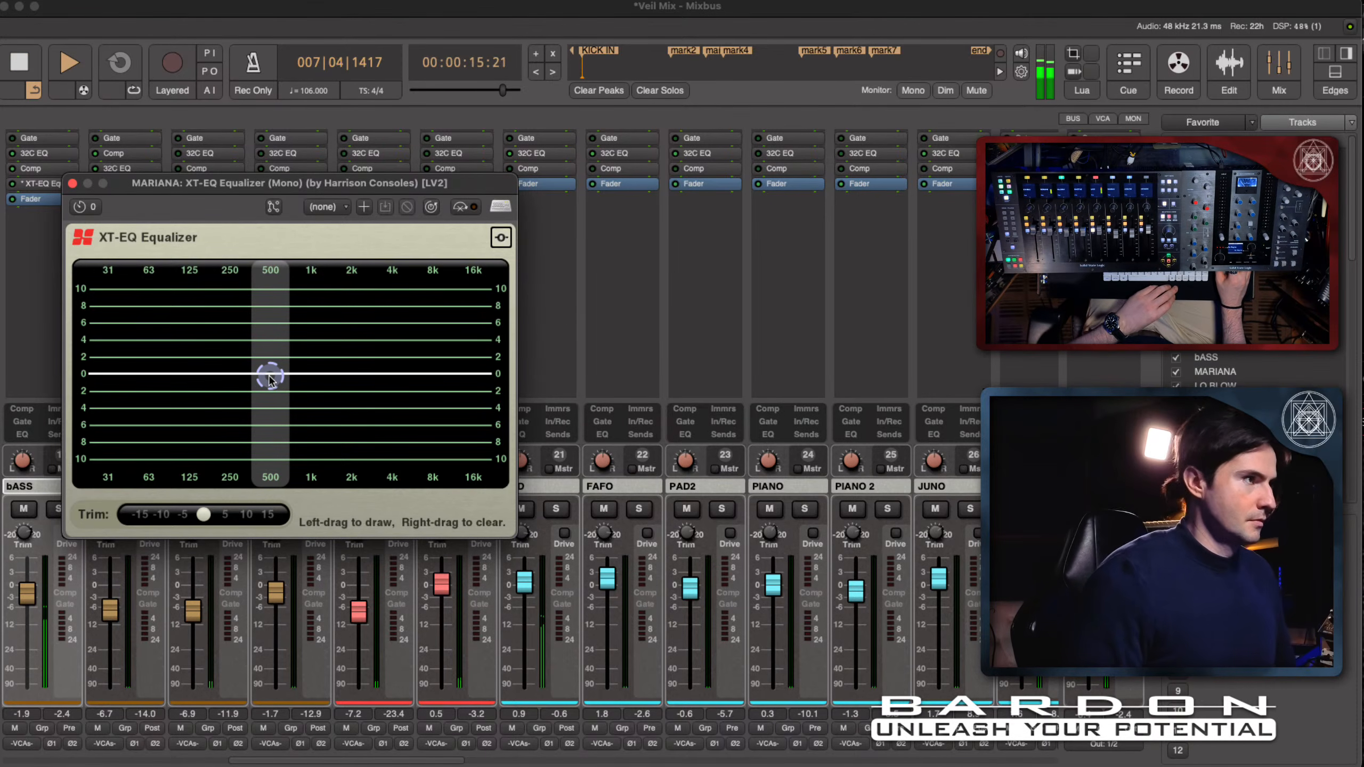
{"action": "left_click_drag", "start_coordinate": [271, 380], "coordinate": [270, 382]}
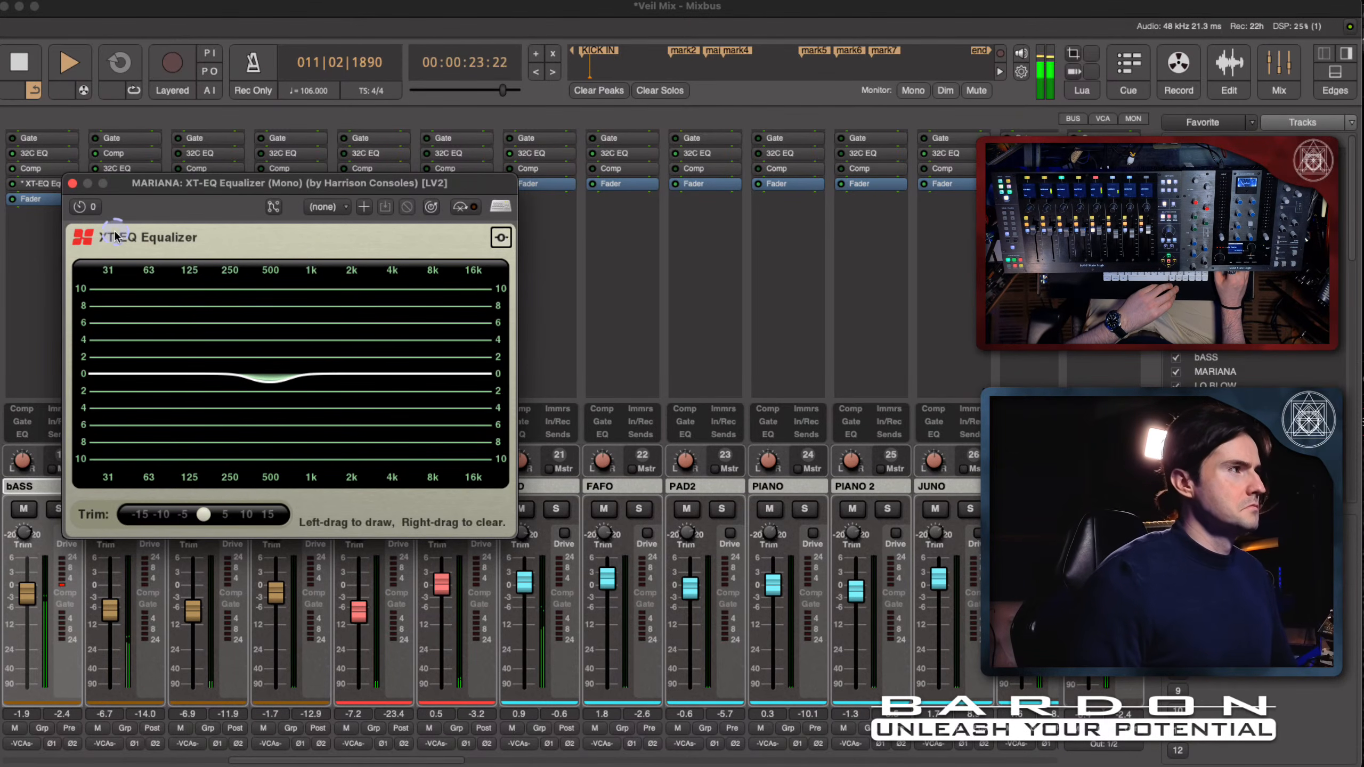
- Uncover the MARIANA processor list and compare the mix with its XT-EQ Equalizer bypassed and active
{"action": "left_click_drag", "start_coordinate": [171, 188], "coordinate": [169, 226]}
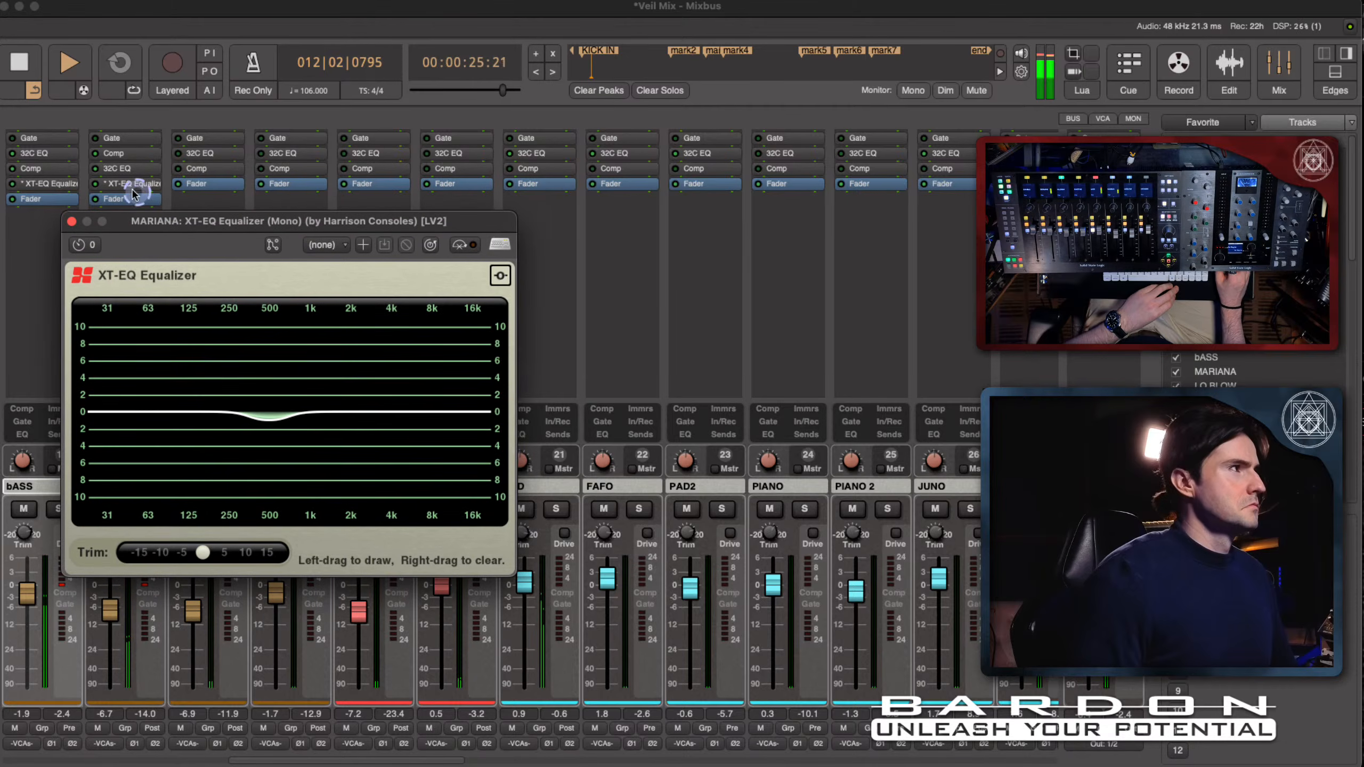
{"action": "left_click", "coordinate": [95, 188]}
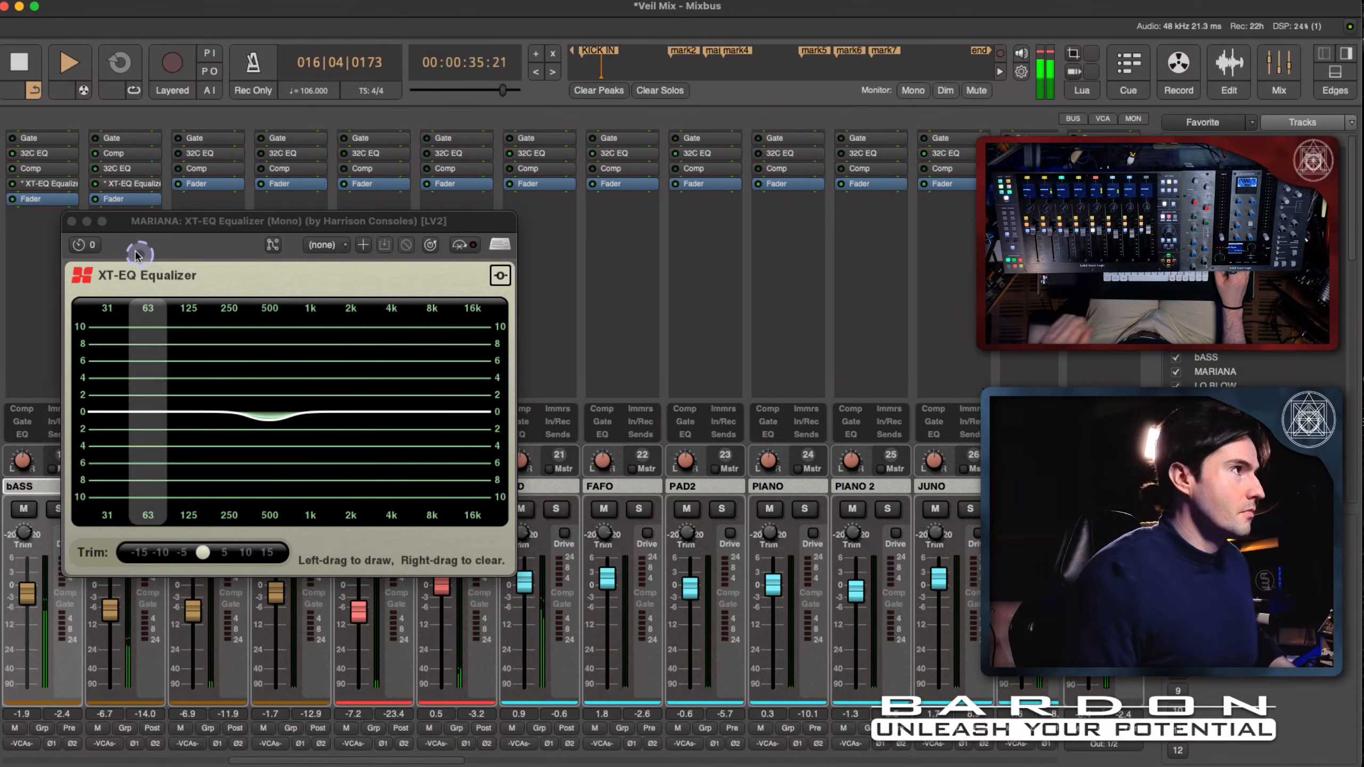
{"action": "left_click", "coordinate": [96, 185]}
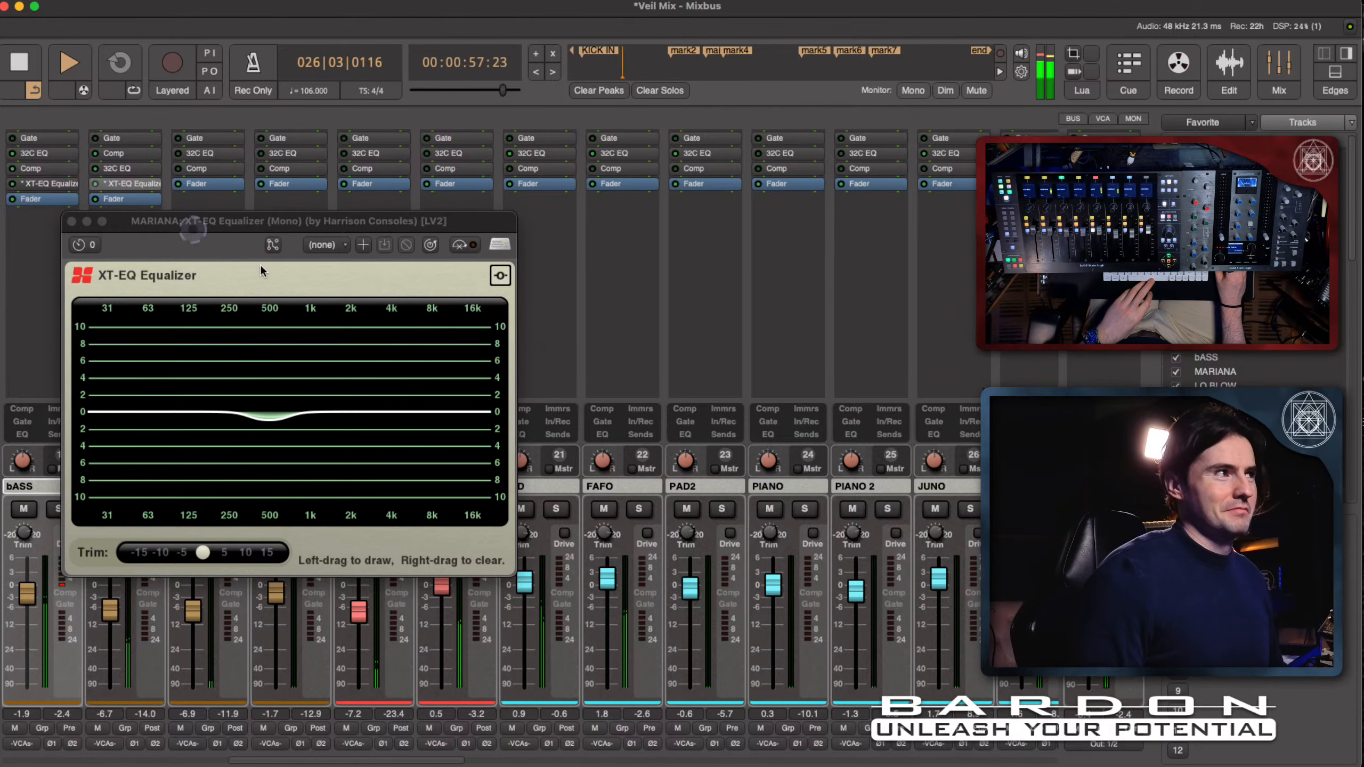
{"action": "key", "text": "space"}
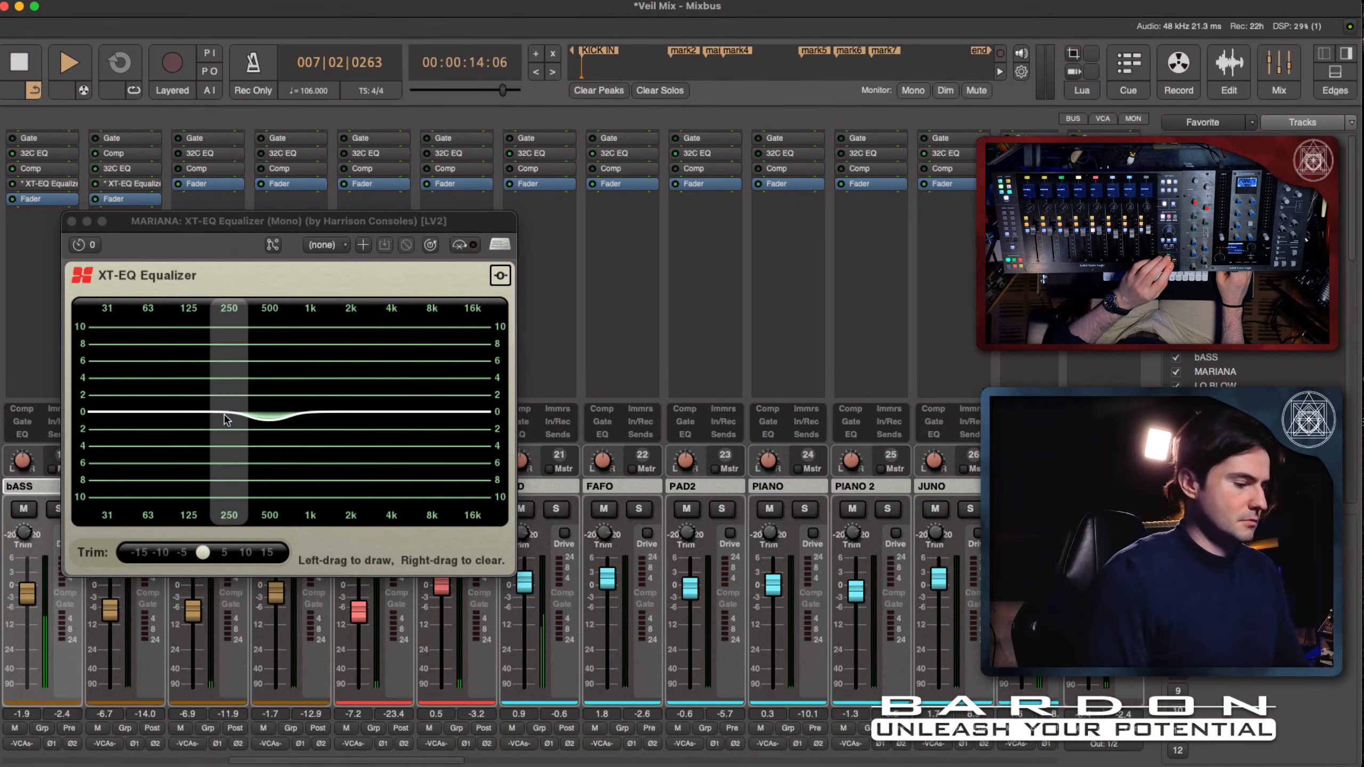
- Cut 250 Hz by about 3 dB in the MARIANA equalizer during playback, check it against bypass and stop playback
{"action": "key", "text": "space"}
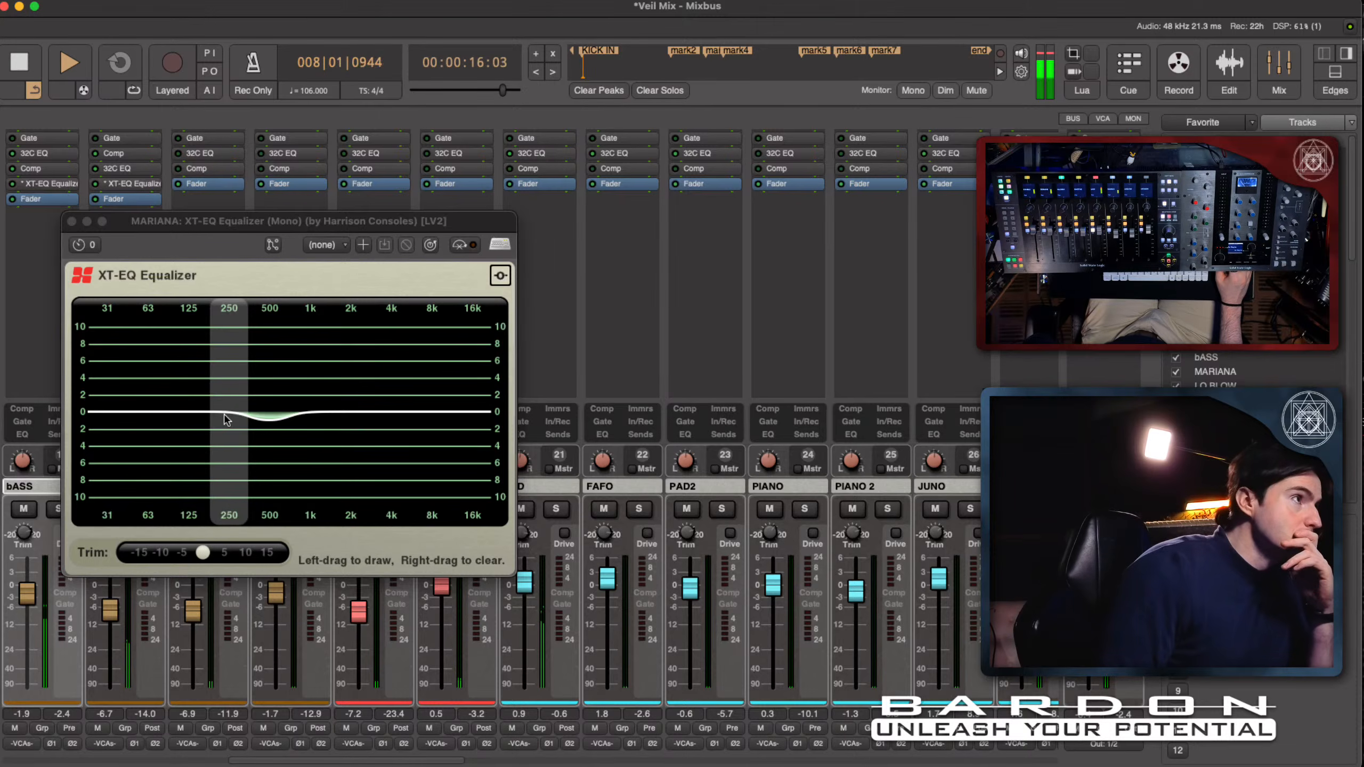
{"action": "left_click", "coordinate": [224, 416]}
{"action": "mouse_move", "coordinate": [230, 430]}
{"action": "left_mouse_down"}
{"action": "mouse_move", "coordinate": [228, 482]}
{"action": "mouse_move", "coordinate": [230, 440]}
{"action": "left_mouse_up"}
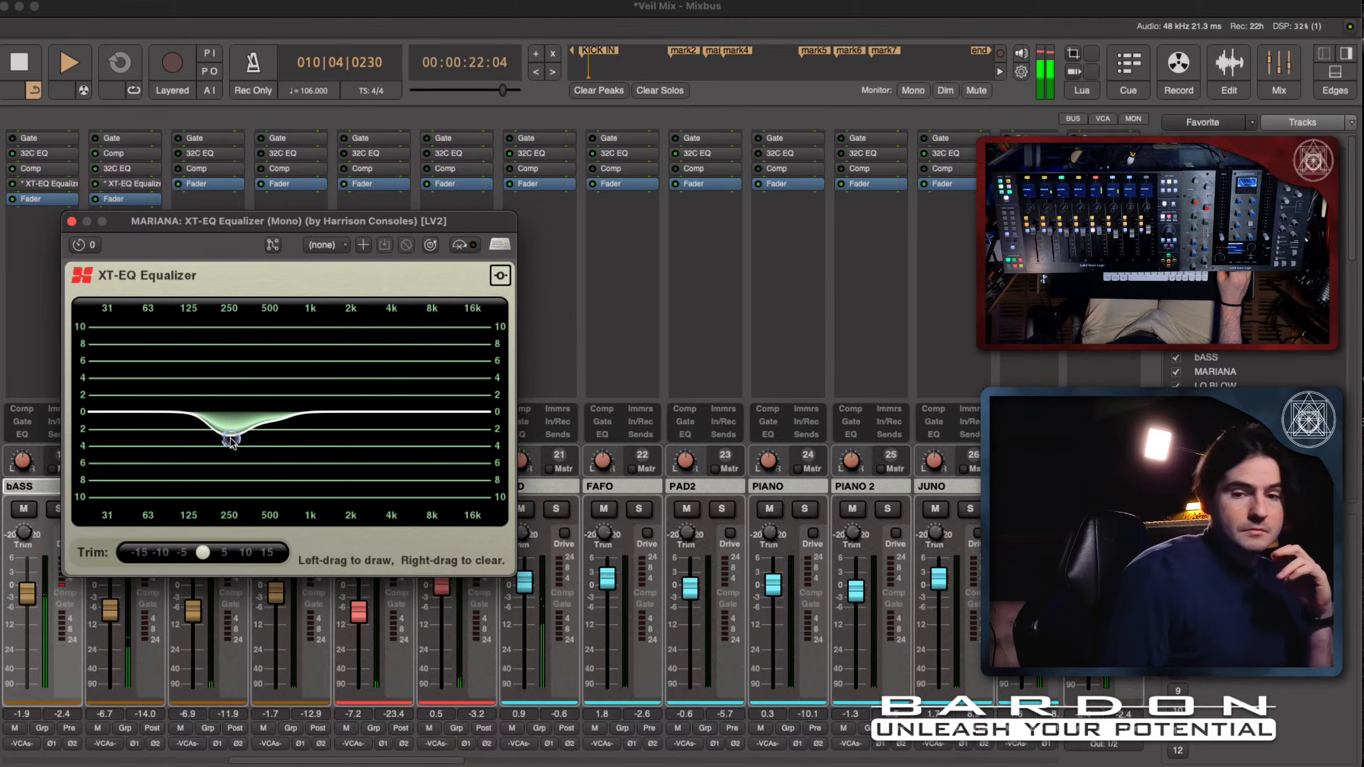
{"action": "left_click", "coordinate": [457, 246]}
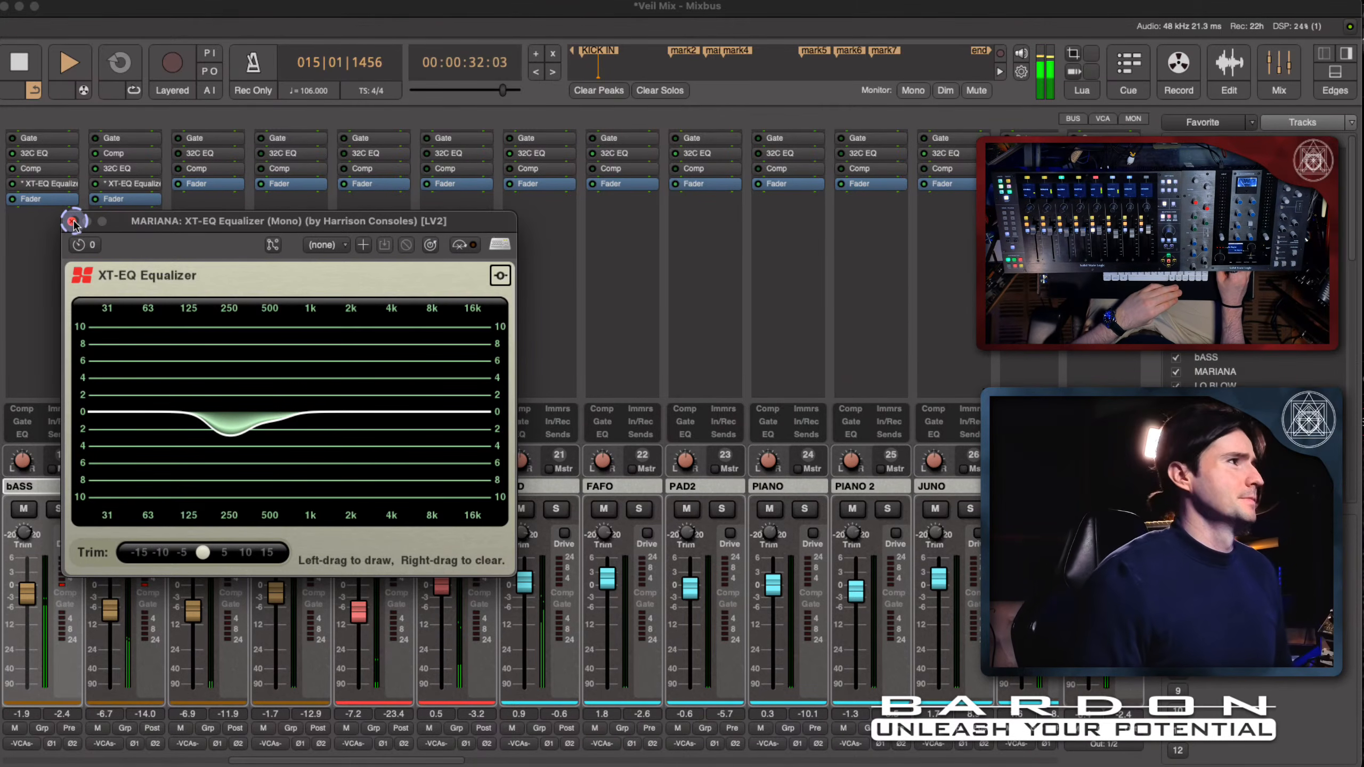
{"action": "key", "text": "space"}
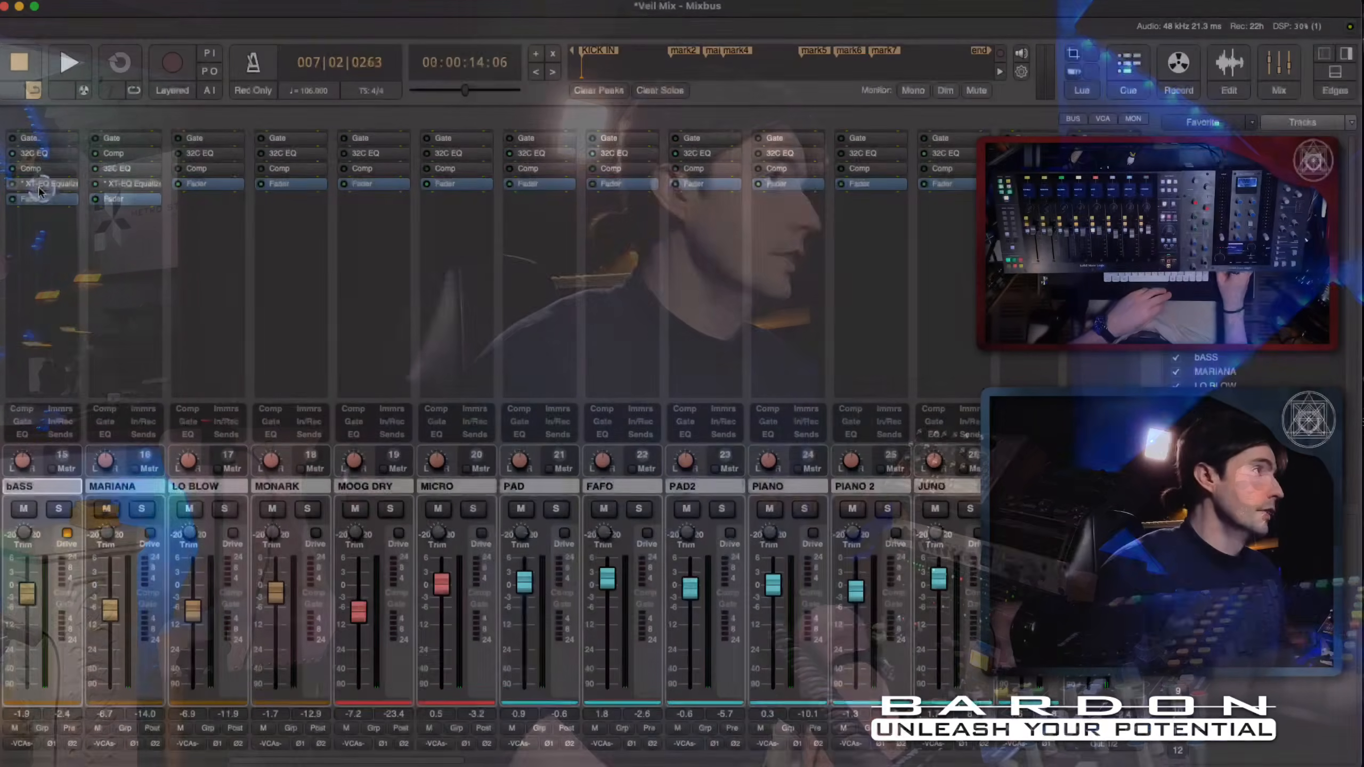
- Open the bASS equalizer, audition boosts at 4 kHz and 2 kHz during playback, and cut 2 kHz by about 2 dB
{"action": "double_click", "coordinate": [39, 184]}
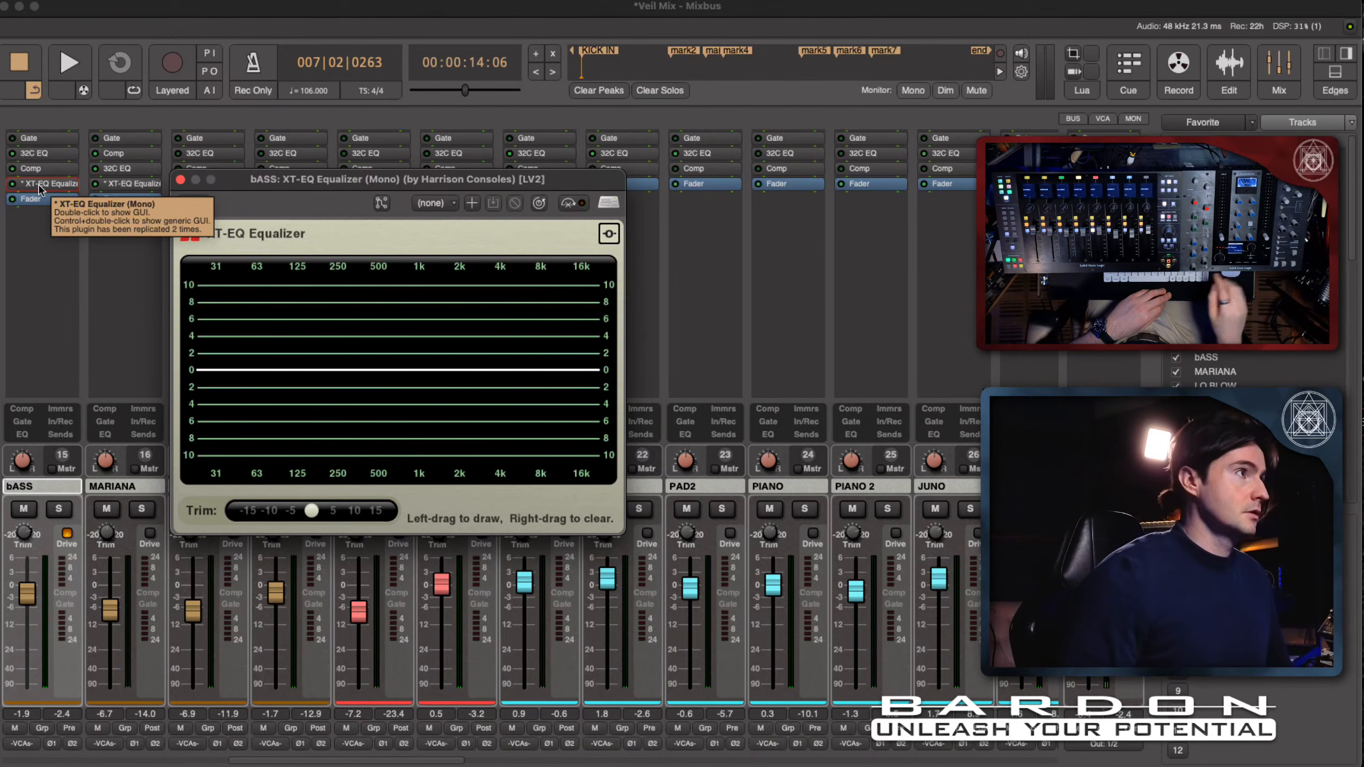
{"action": "left_click", "coordinate": [315, 192]}
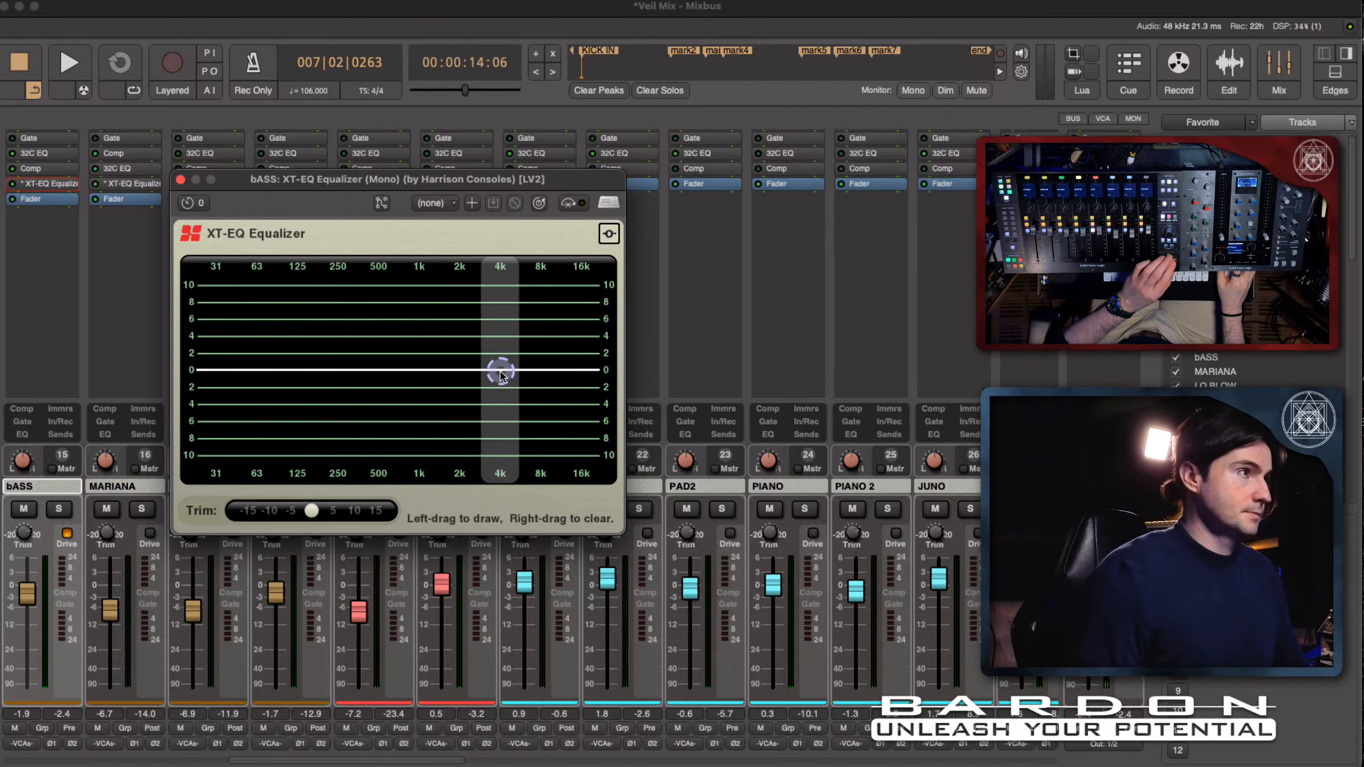
{"action": "key", "text": "space"}
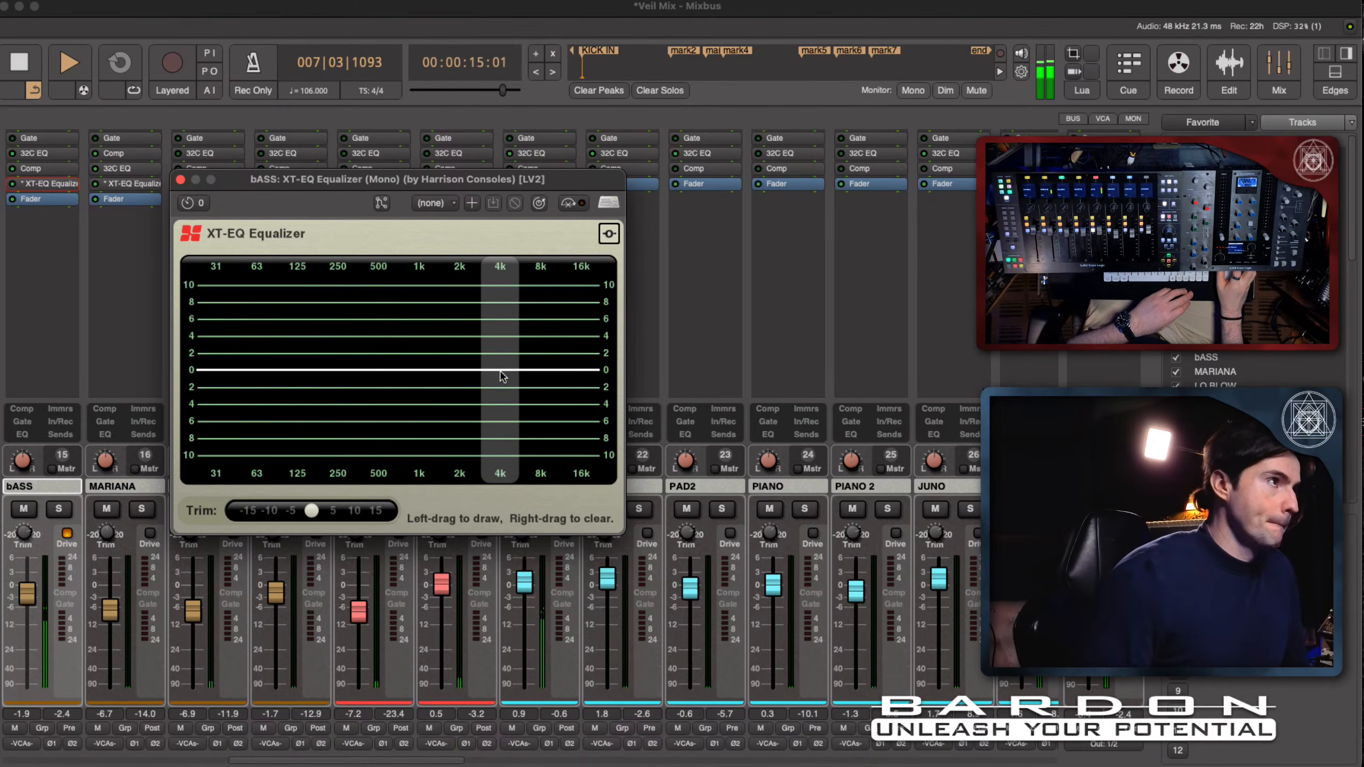
{"action": "mouse_move", "coordinate": [500, 371]}
{"action": "left_mouse_down"}
{"action": "mouse_move", "coordinate": [501, 267]}
{"action": "mouse_move", "coordinate": [501, 378]}
{"action": "left_mouse_up"}
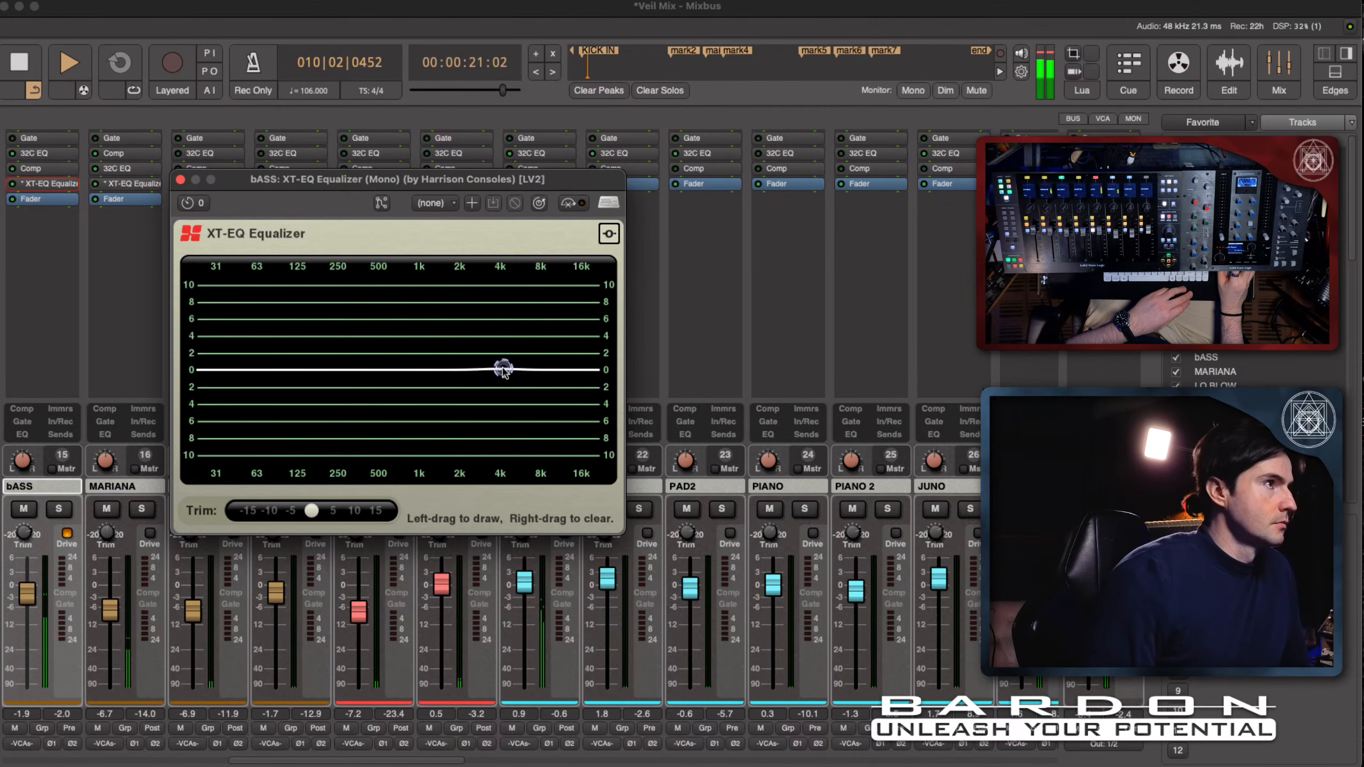
{"action": "mouse_move", "coordinate": [457, 372]}
{"action": "left_mouse_down"}
{"action": "mouse_move", "coordinate": [457, 269]}
{"action": "mouse_move", "coordinate": [457, 336]}
{"action": "left_mouse_up"}
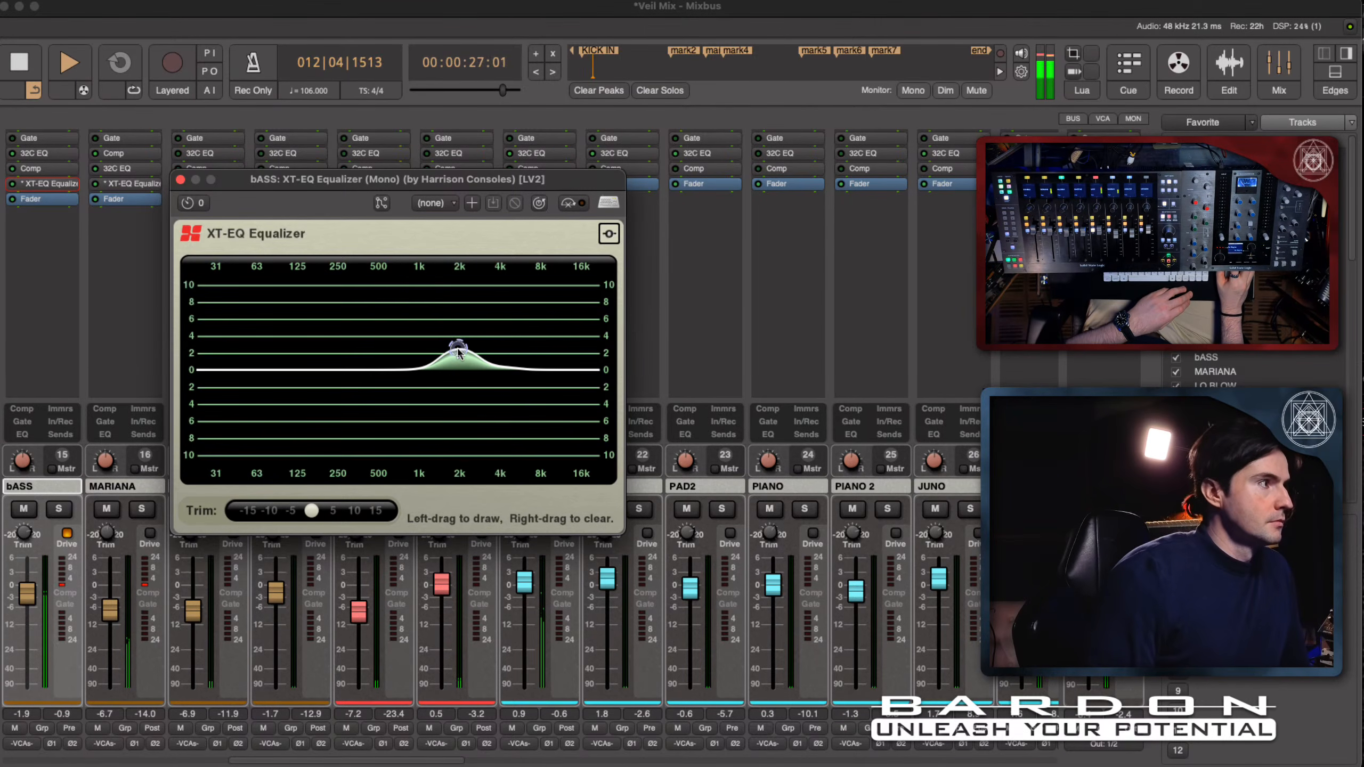
{"action": "left_click_drag", "start_coordinate": [458, 392], "coordinate": [459, 394]}
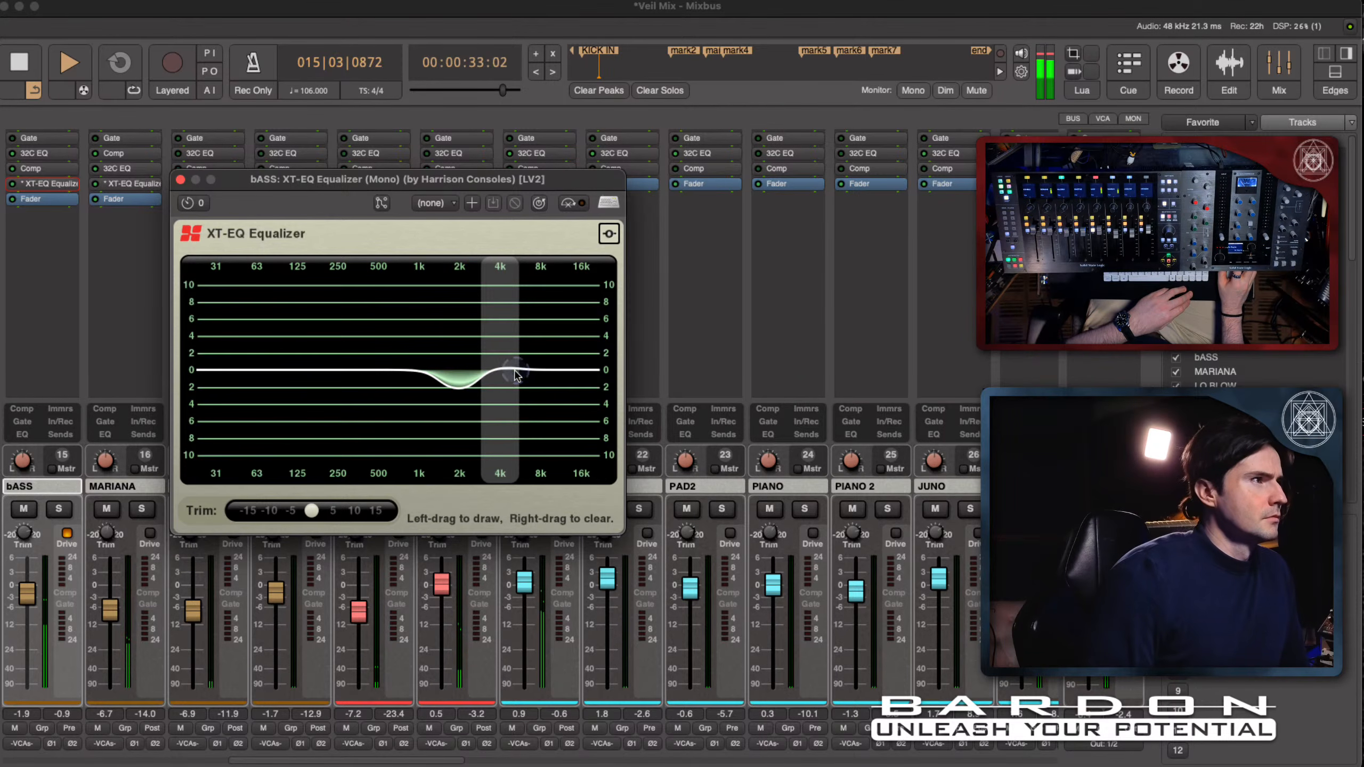
- Boost the 4 kHz to 8 kHz range of the bASS equalizer up to about 4 dB, with cuts of about 1 dB at 2 kHz and 250 Hz
{"action": "left_click_drag", "start_coordinate": [517, 374], "coordinate": [540, 321]}
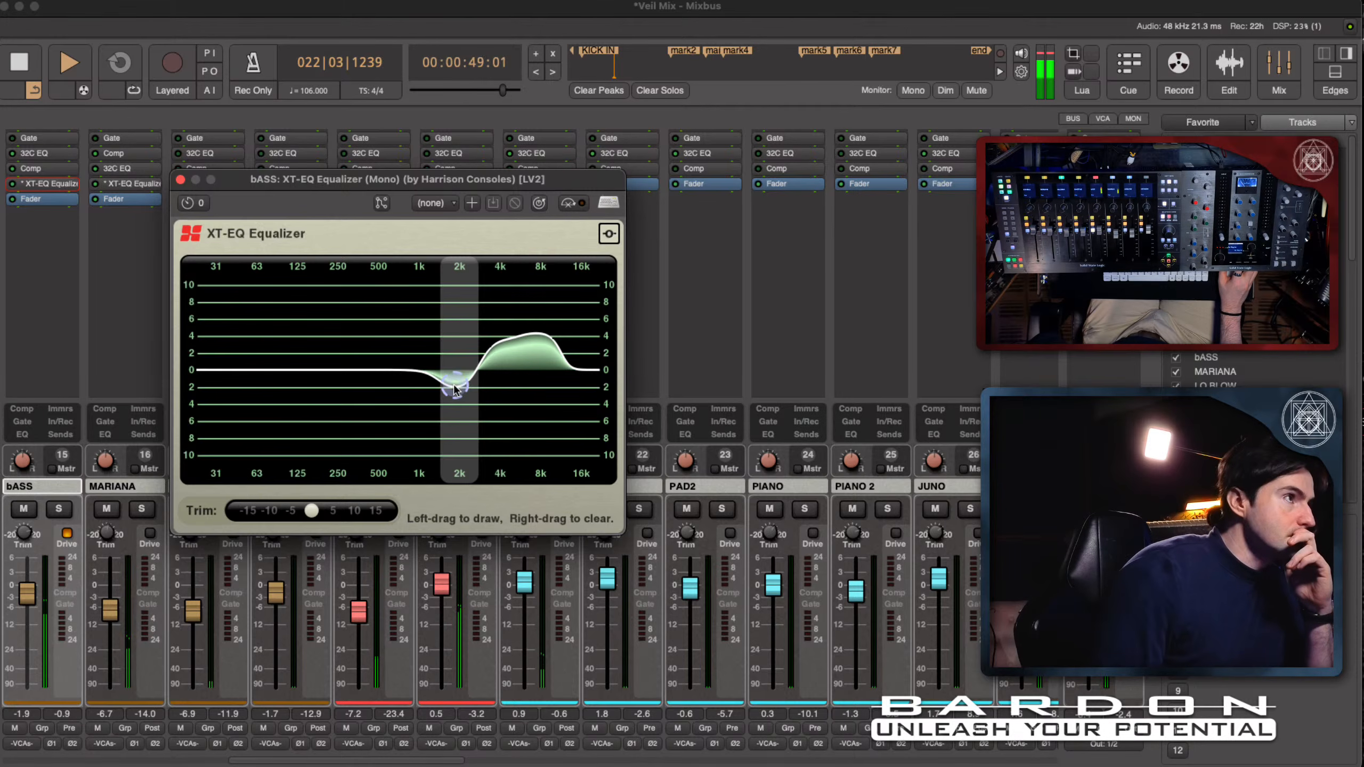
{"action": "left_click_drag", "start_coordinate": [455, 385], "coordinate": [456, 383]}
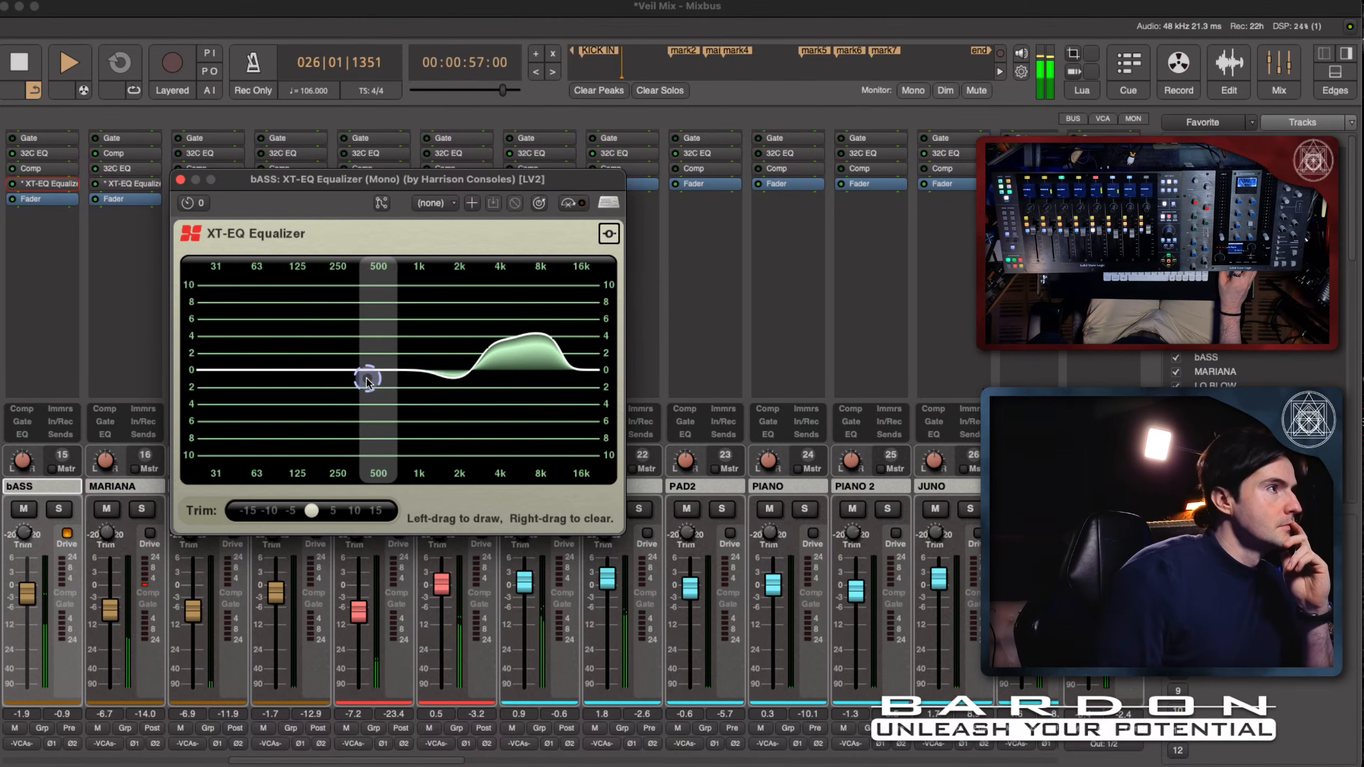
{"action": "mouse_move", "coordinate": [345, 375]}
{"action": "left_mouse_down"}
{"action": "mouse_move", "coordinate": [344, 320]}
{"action": "mouse_move", "coordinate": [344, 364]}
{"action": "left_mouse_up"}
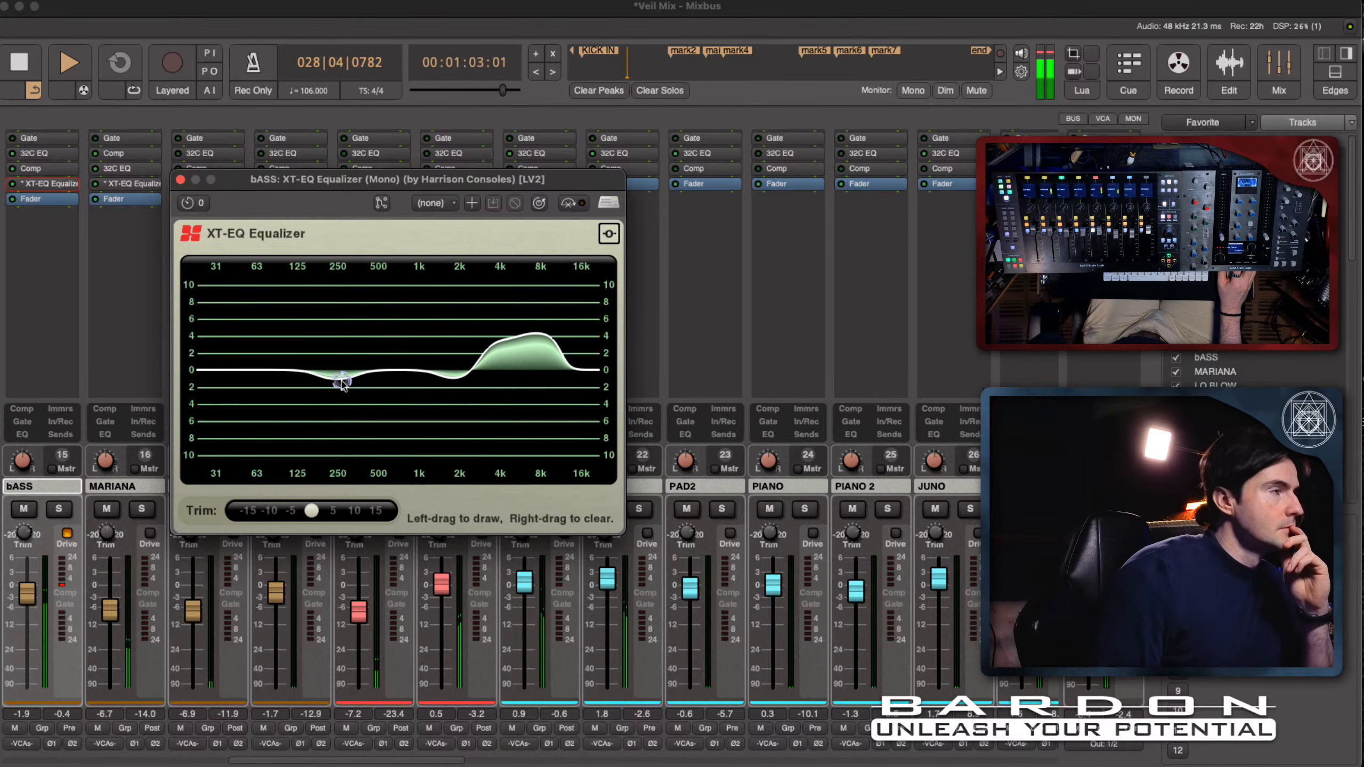
- Toggle the bASS XT-EQ Equalizer during playback to compare the sound with and without it, and stop playback
{"action": "left_click", "coordinate": [583, 205]}
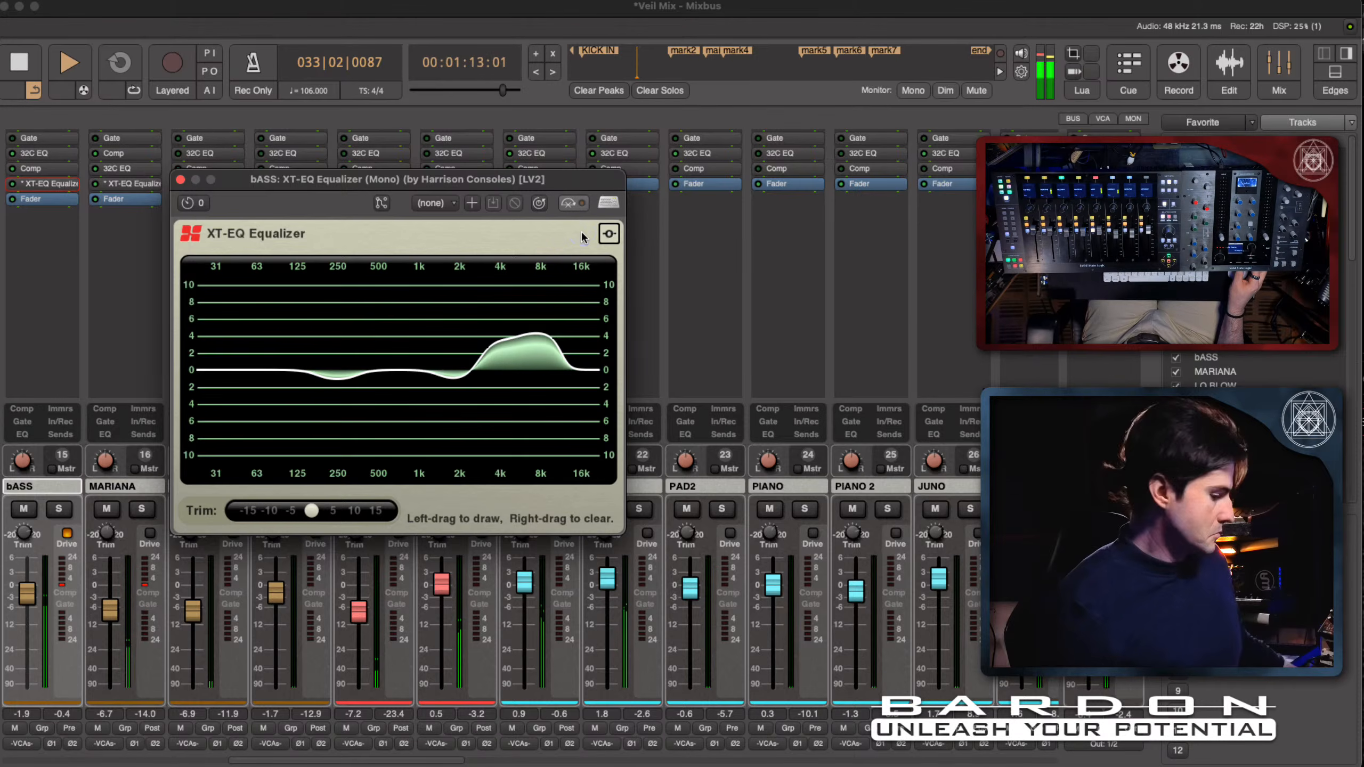
{"action": "key", "text": "space"}
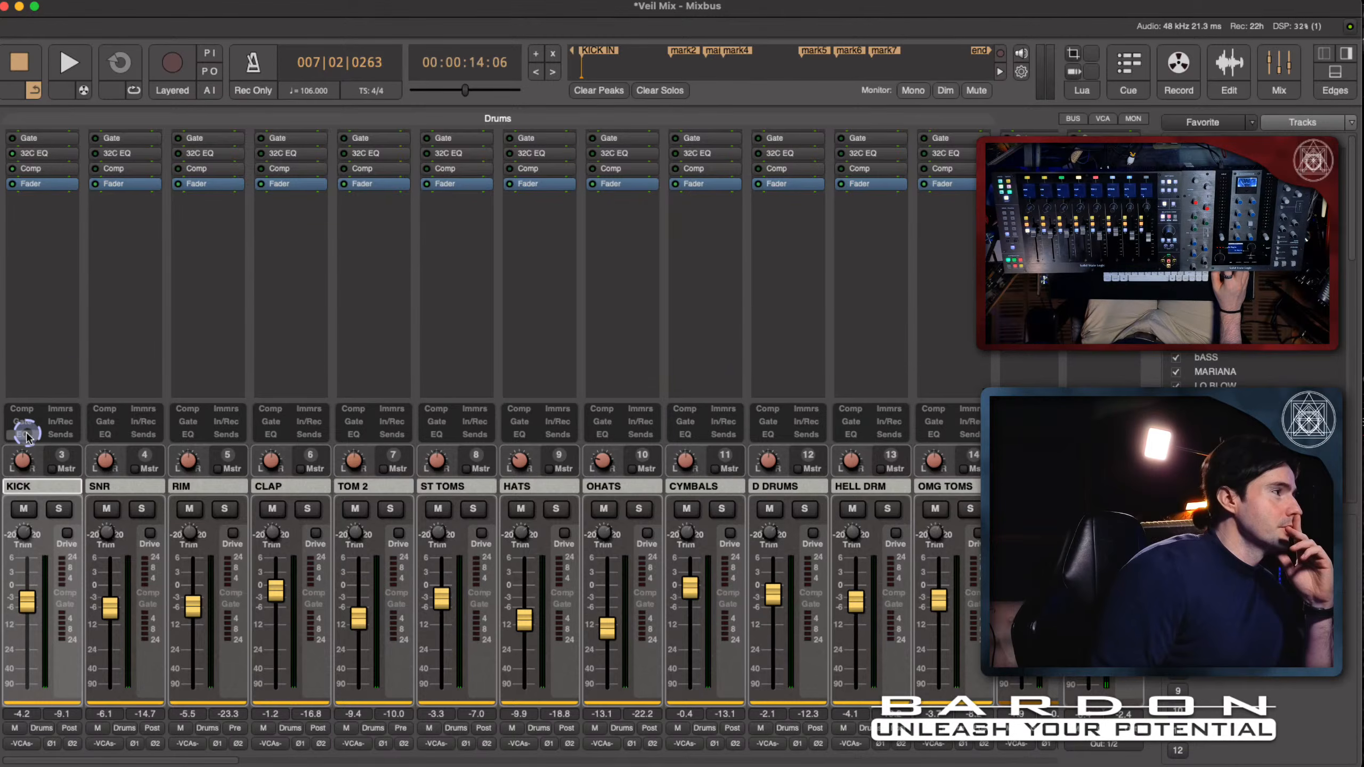
- Show the 32C EQ controls on the channel strips, examine them on KICK, and play and stop the mix
{"action": "left_click", "coordinate": [21, 434]}
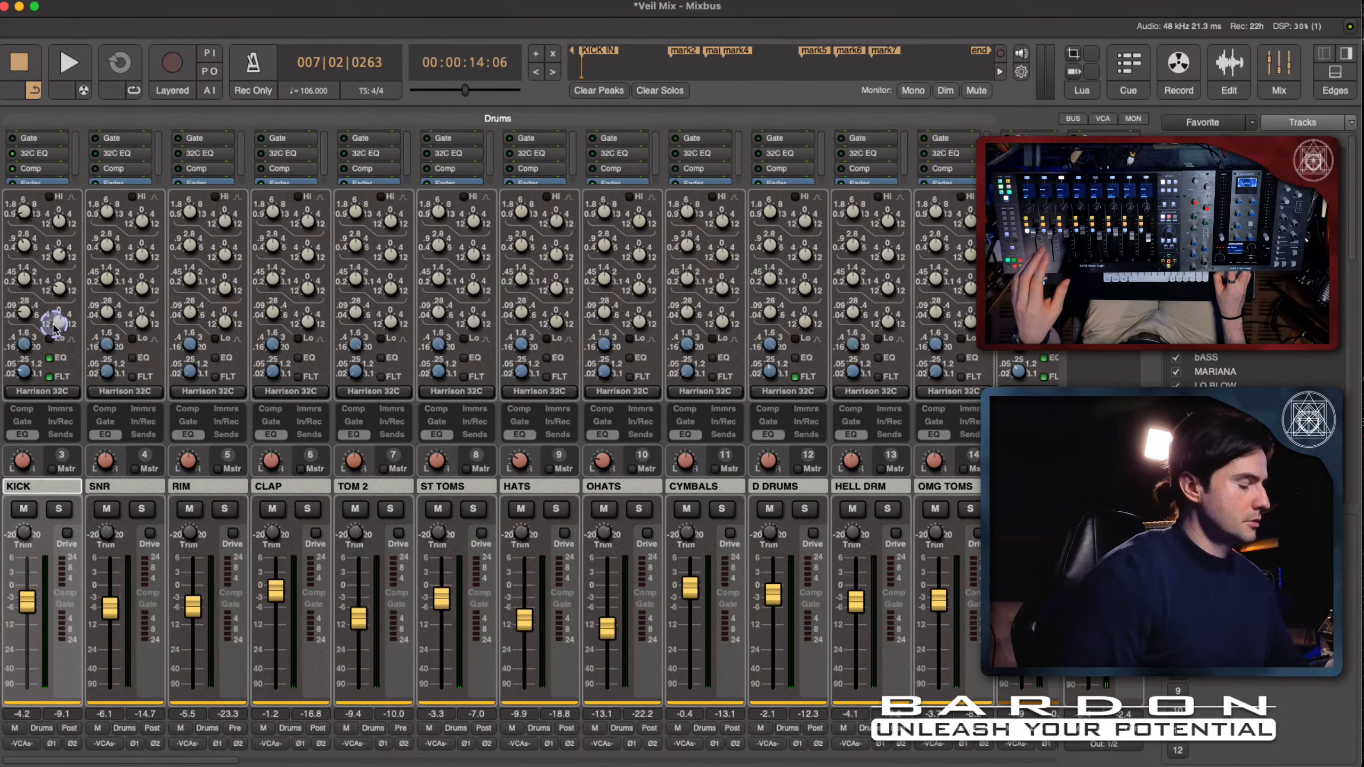
{"action": "key", "text": "shift+super"}
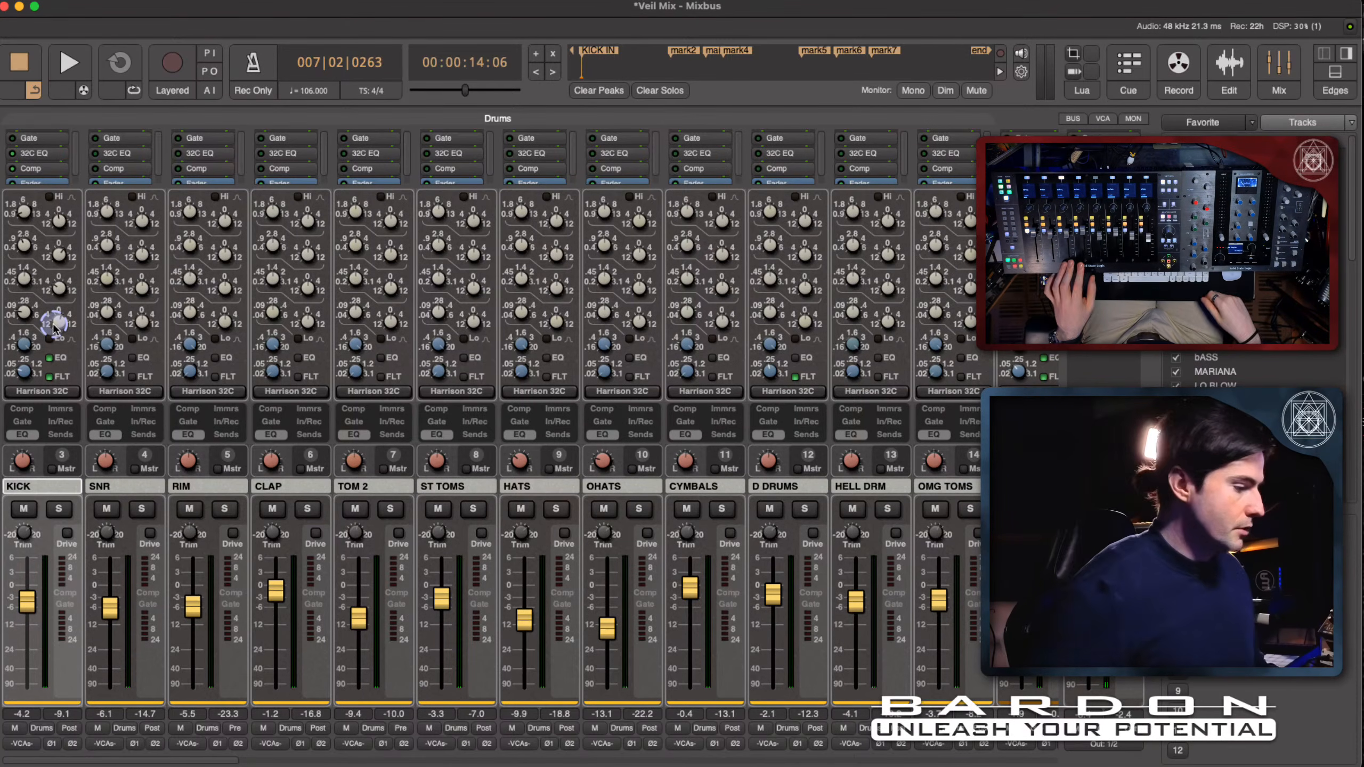
{"action": "key", "text": "space"}
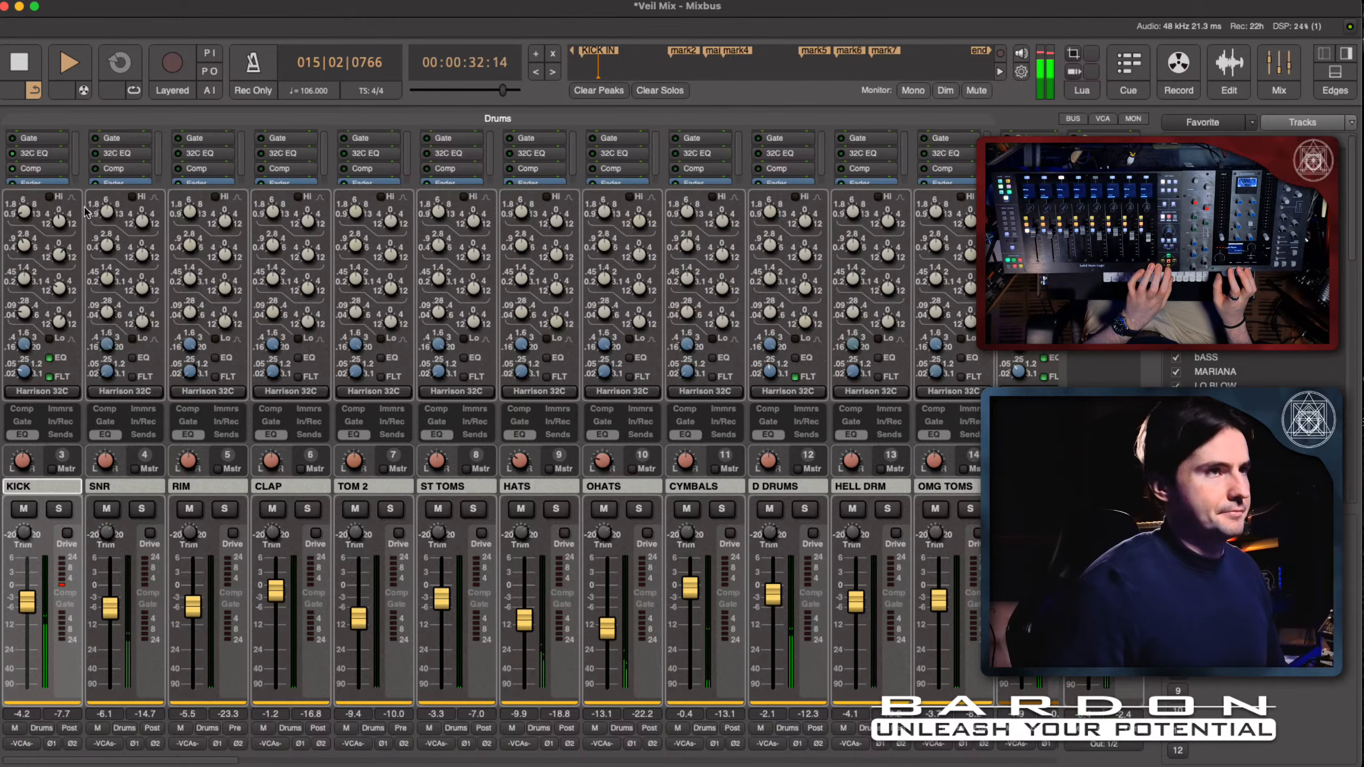
{"action": "key", "text": "space"}
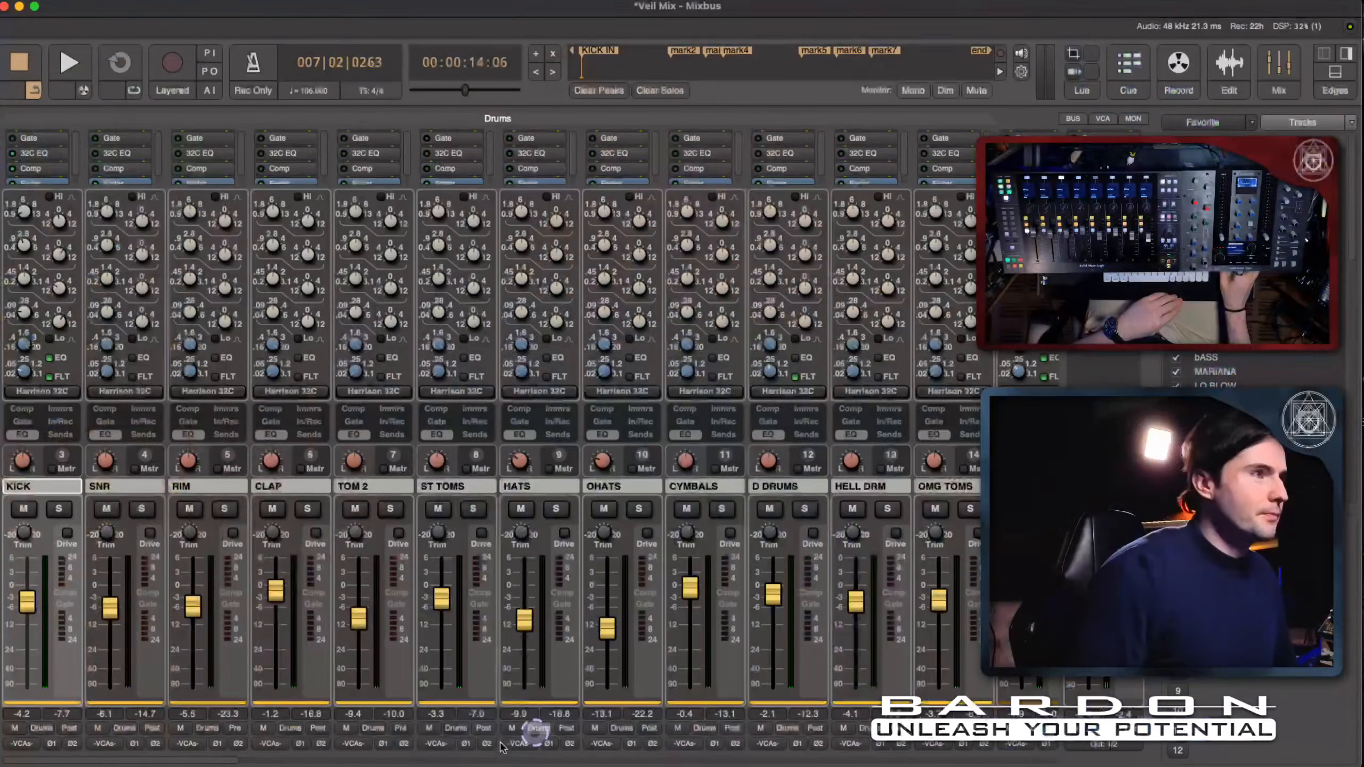
- Select the MARIANA channel and hide the strips' 32C EQ controls to uncover its processor list
{"action": "left_click_drag", "start_coordinate": [249, 760], "coordinate": [348, 761]}
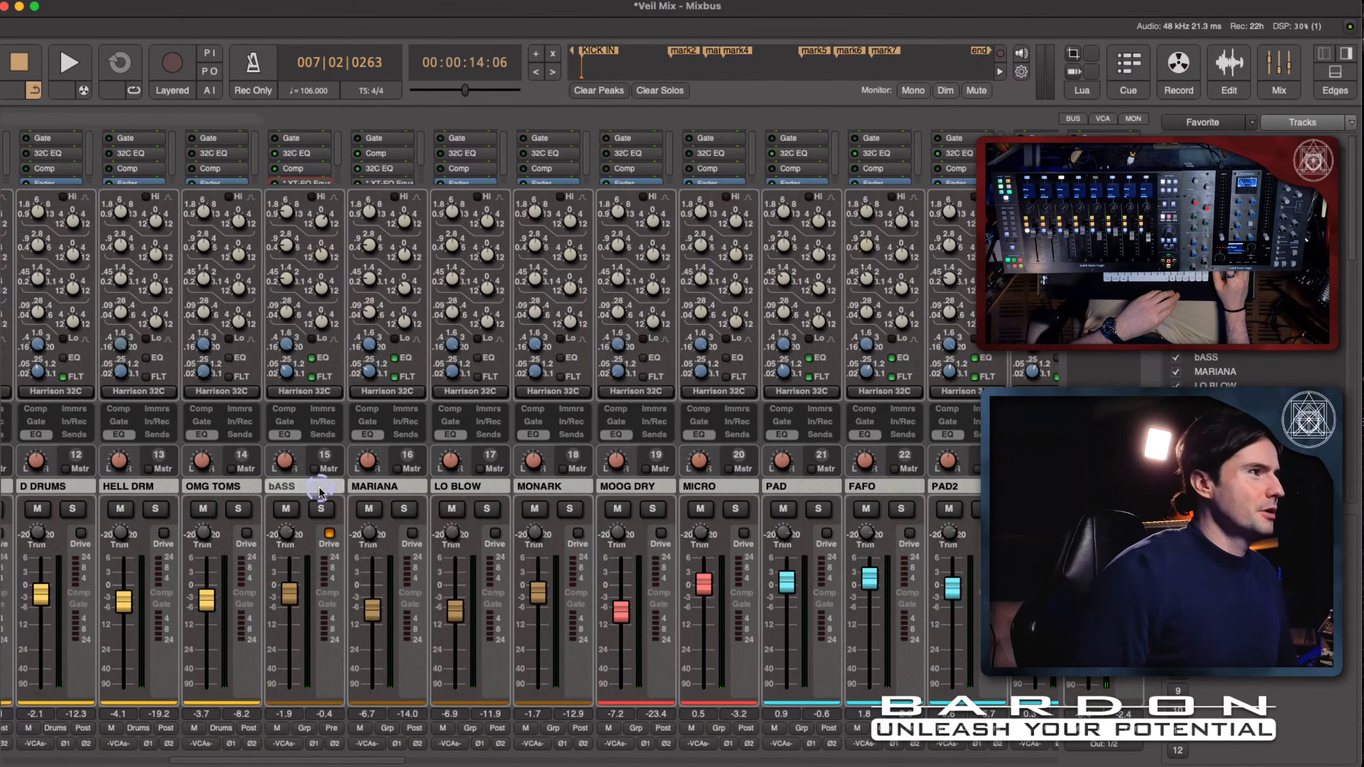
{"action": "left_click", "coordinate": [378, 488]}
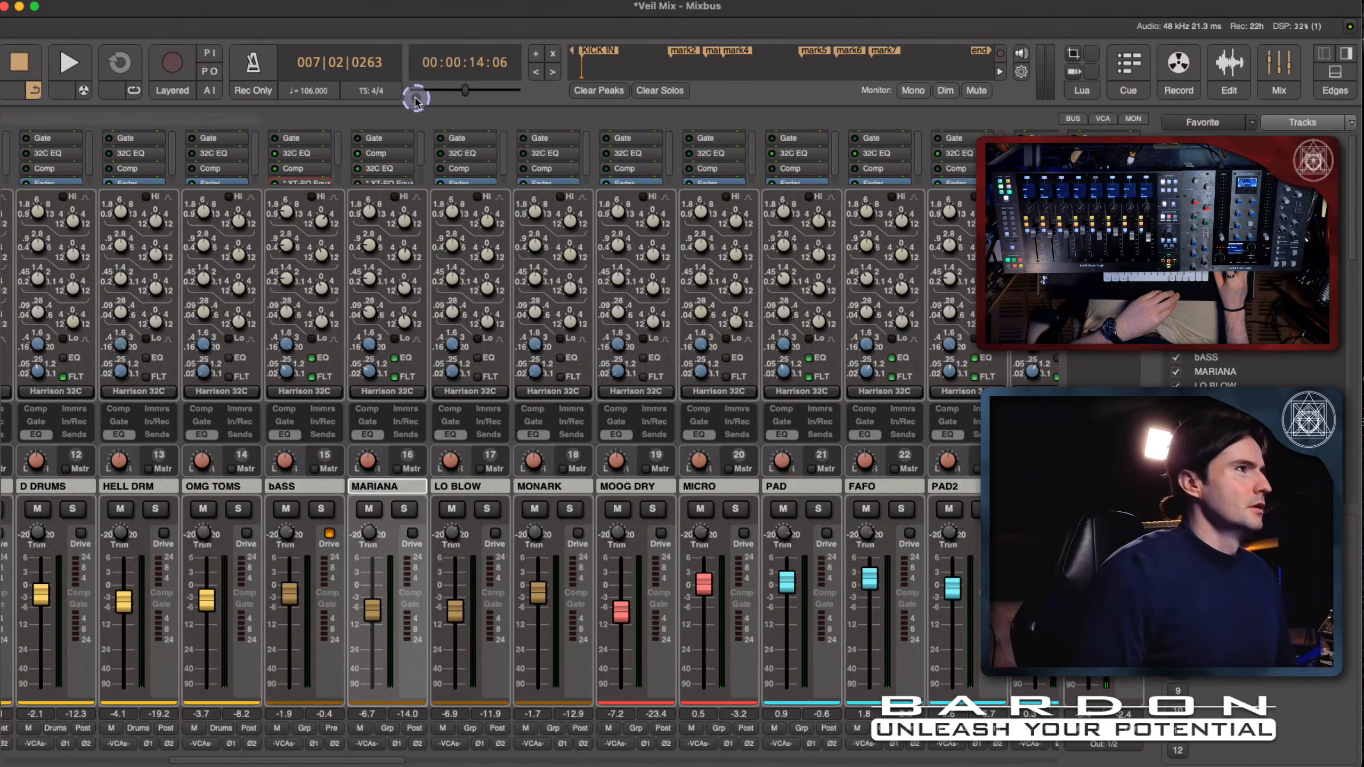
{"action": "left_click", "coordinate": [369, 434]}
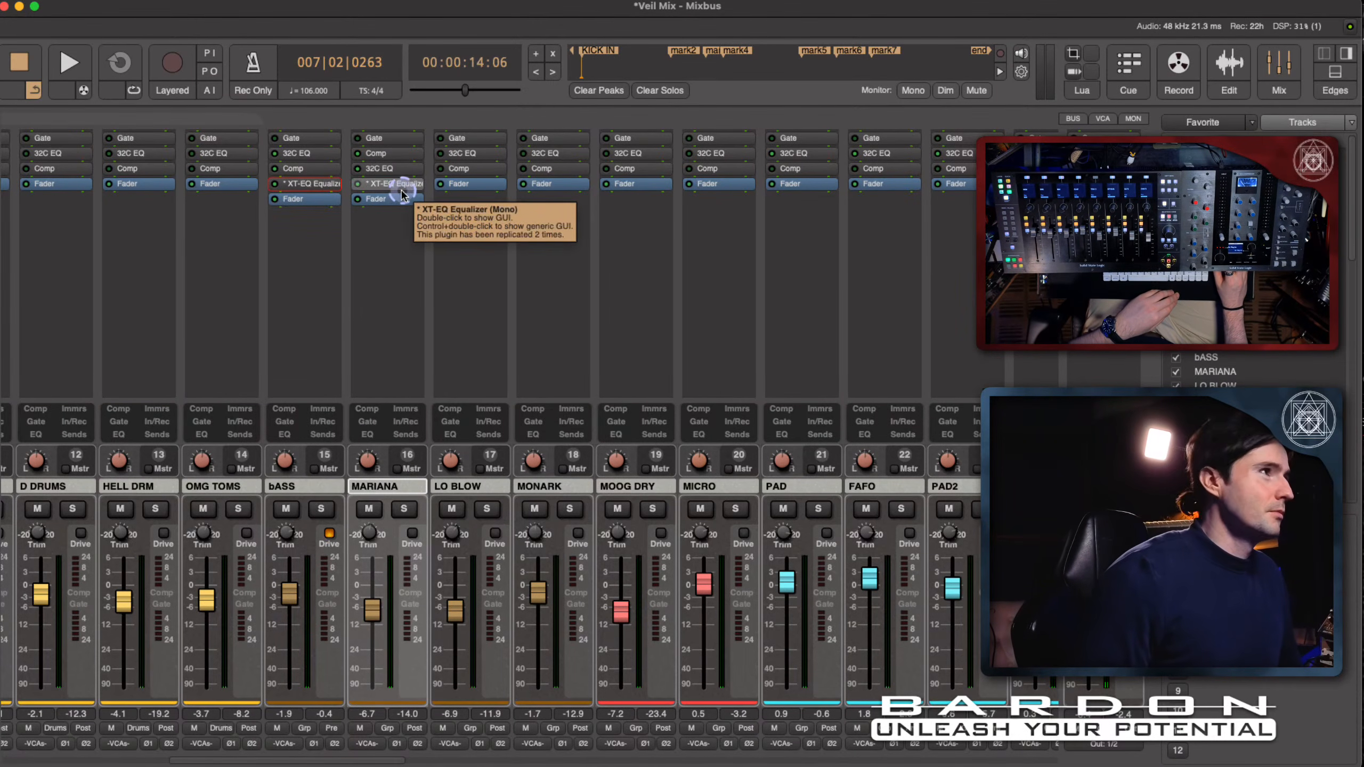
- Insert the UADx Pultec EQP-1A EQ (AU) on MARIANA and place it before the fader, after XT-EQ Equalizer
{"action": "right_click", "coordinate": [387, 257]}
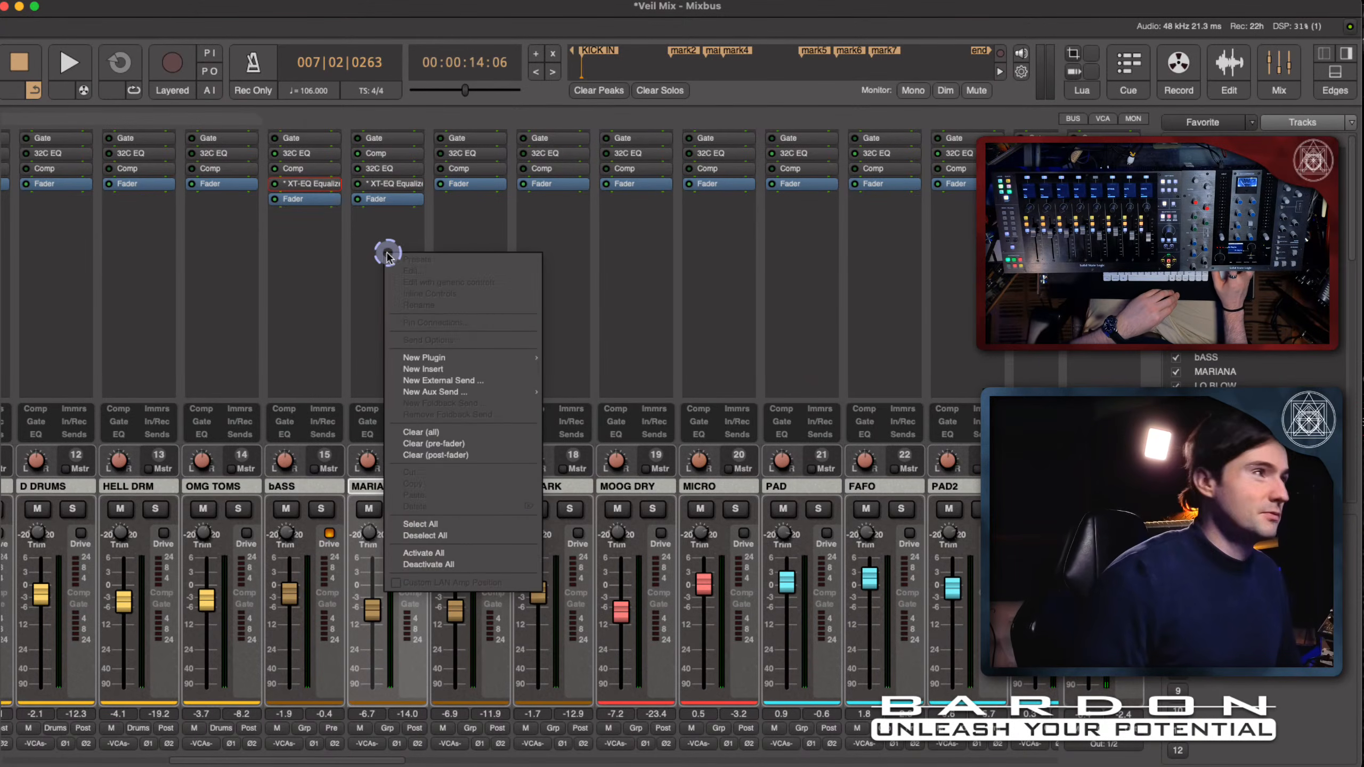
{"action": "double_click", "coordinate": [372, 228]}
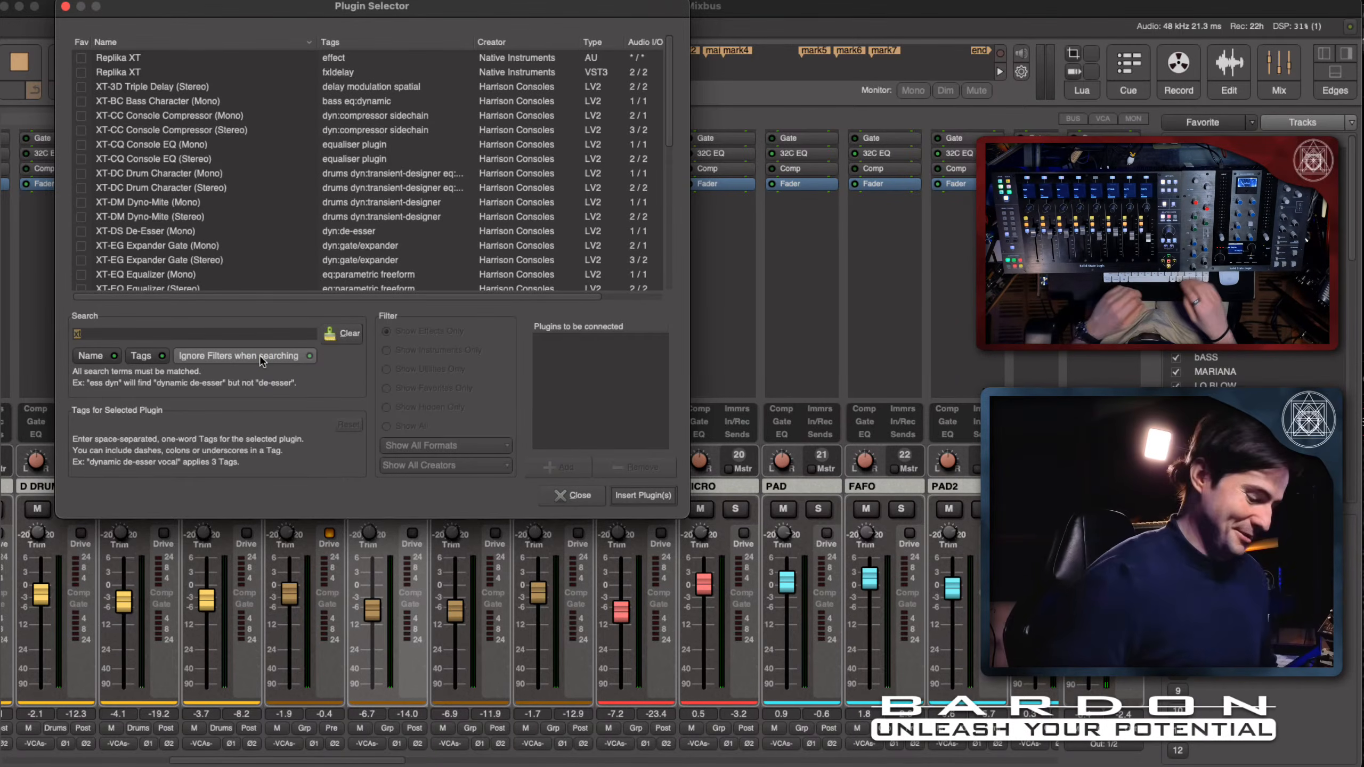
{"action": "key", "text": "BackSpace"}
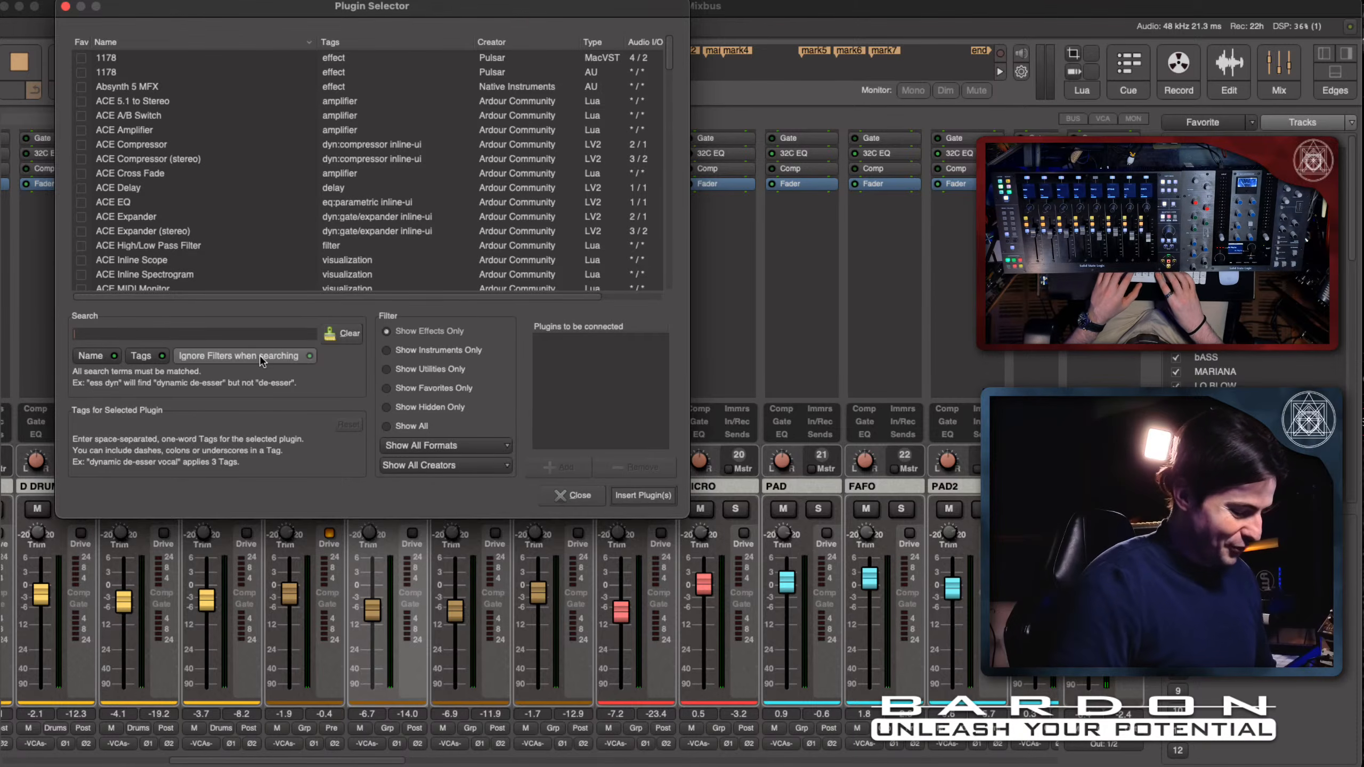
{"action": "type", "text": "pul"}
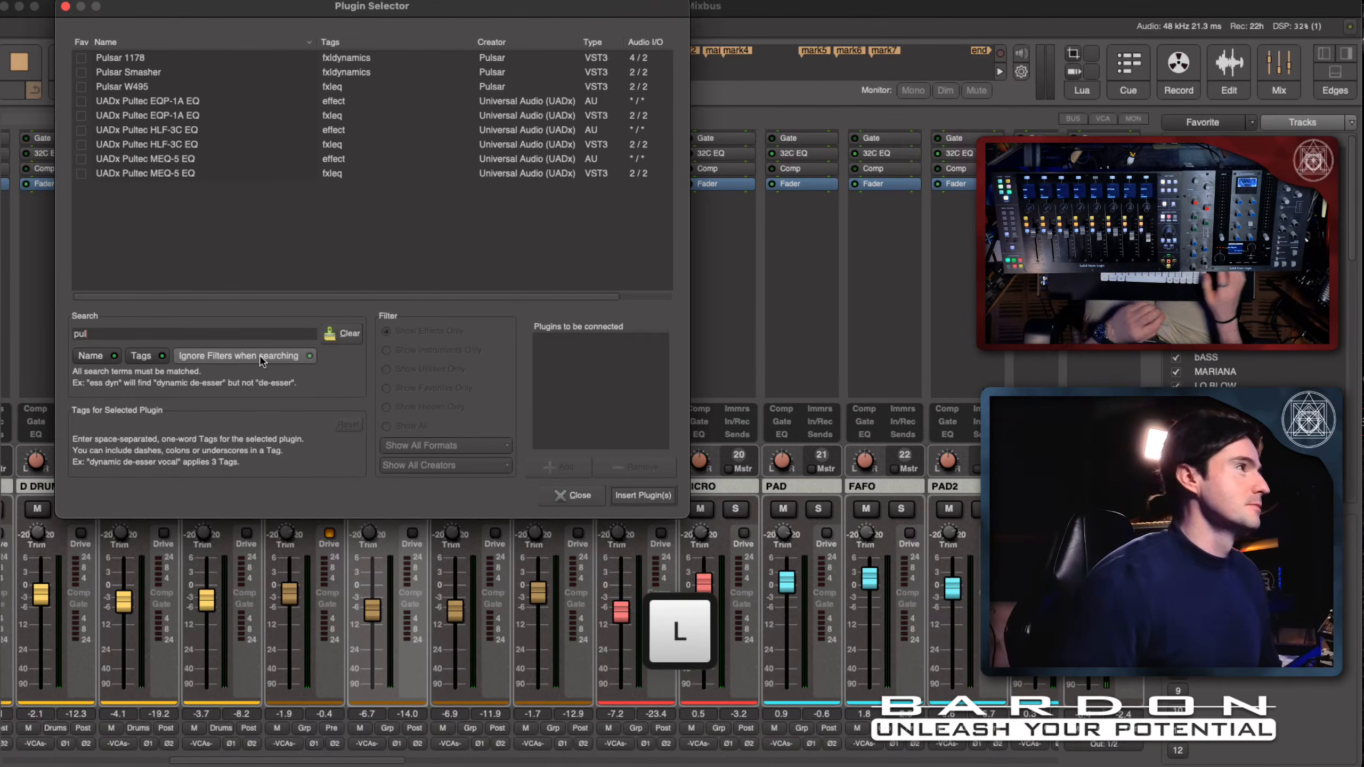
{"action": "left_click", "coordinate": [228, 31]}
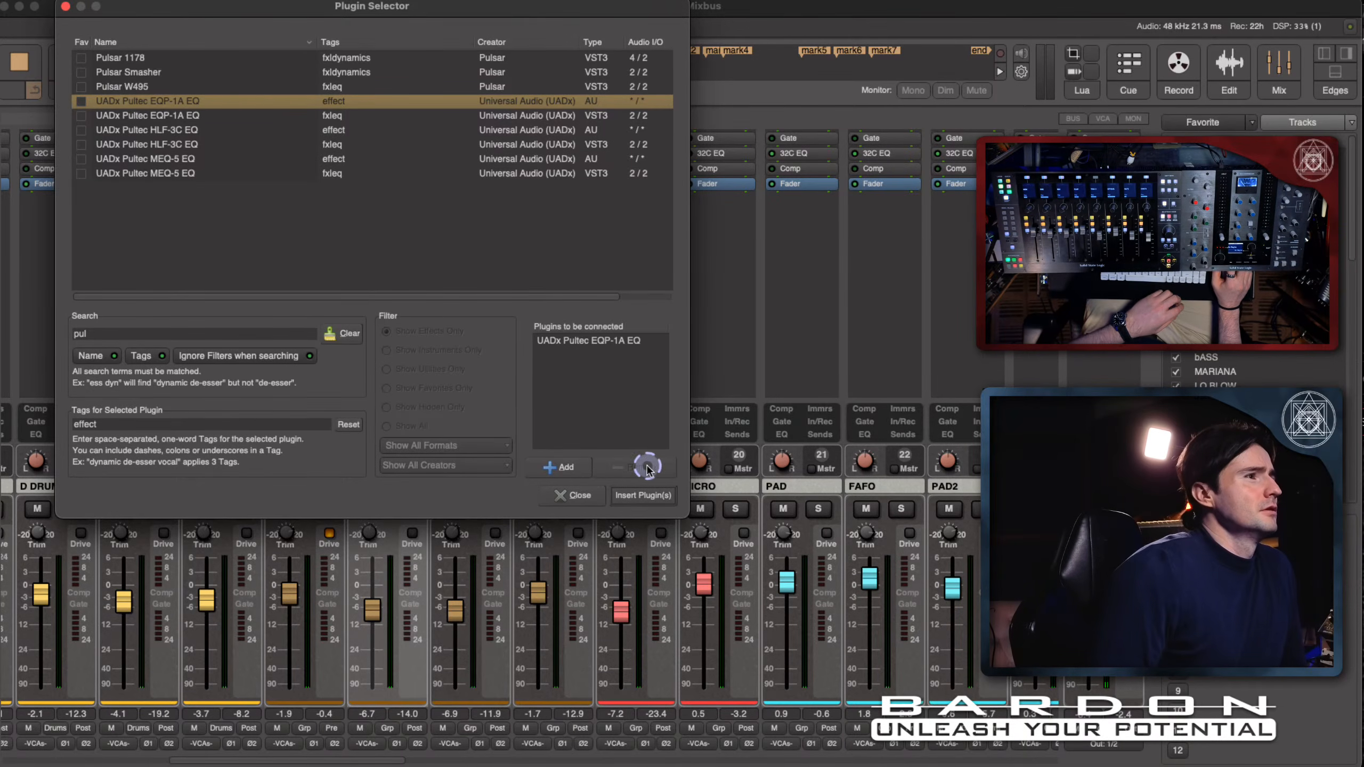
{"action": "left_click", "coordinate": [642, 495]}
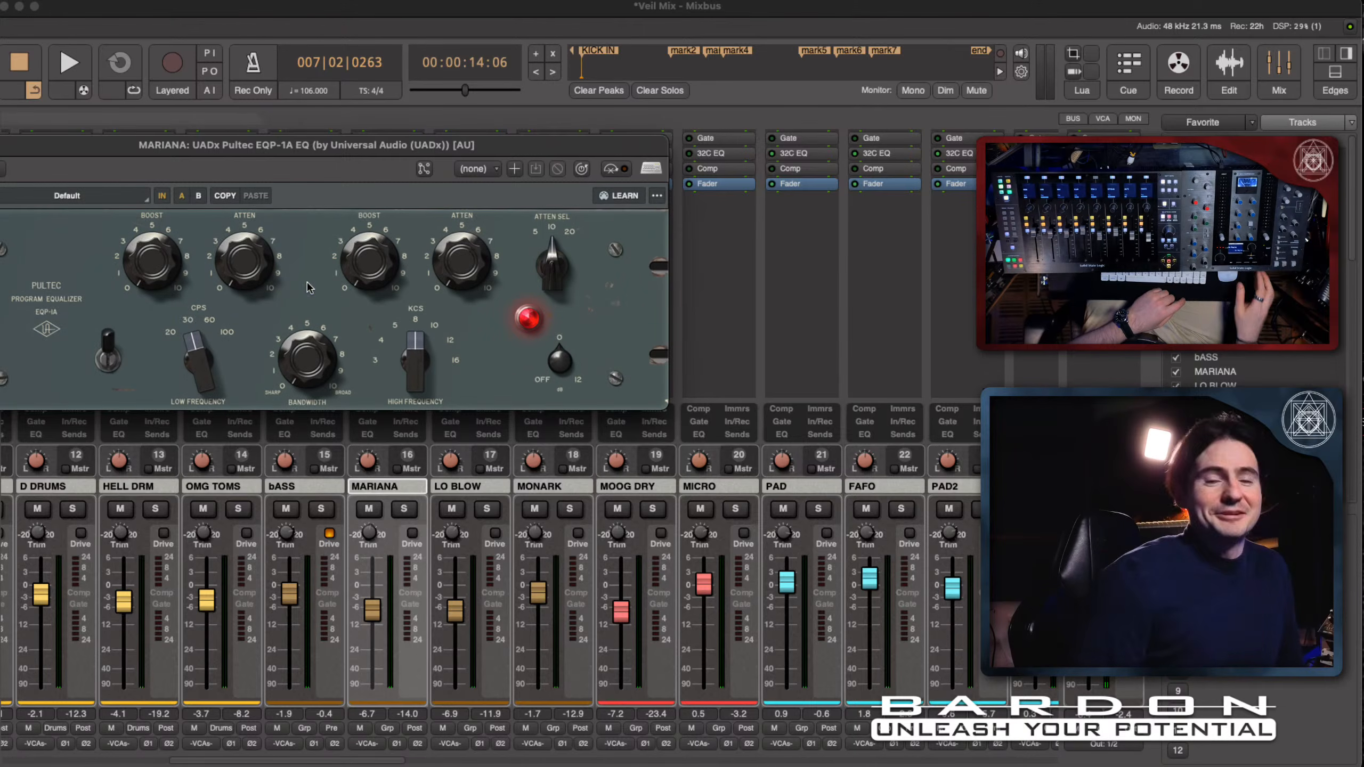
{"action": "key", "text": "super+w"}
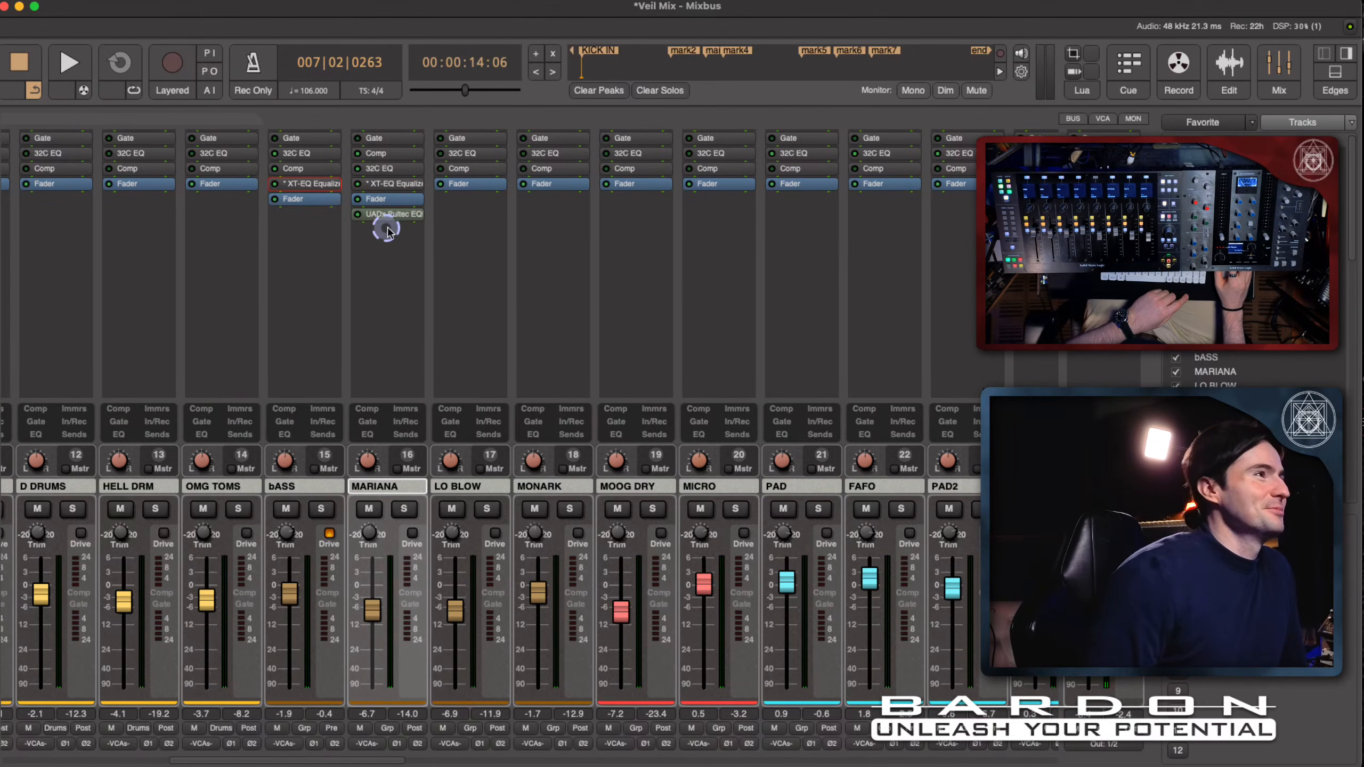
{"action": "left_click_drag", "start_coordinate": [395, 214], "coordinate": [396, 200]}
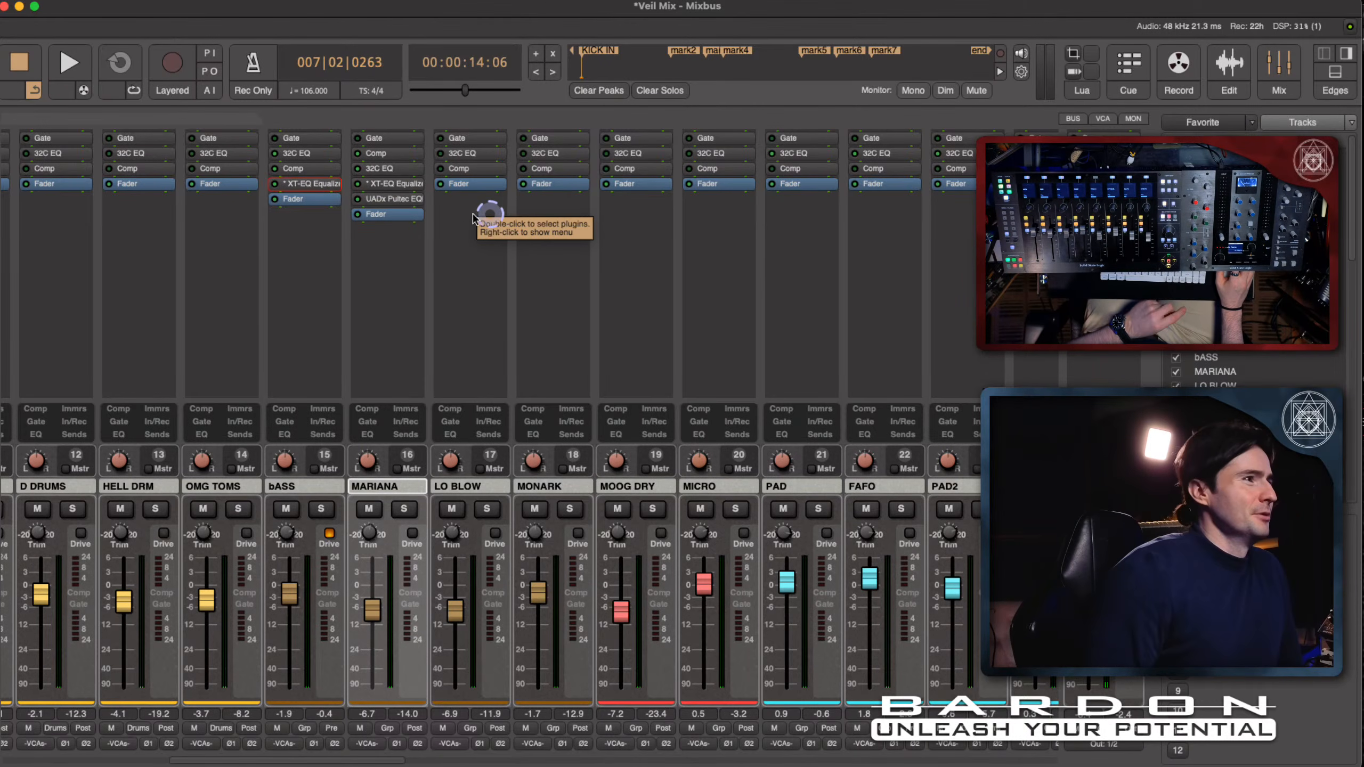
- Open MARIANA's XT-EQ Equalizer beside the channel's 32C EQ controls, examine the two together, and close the equalizer window
{"action": "double_click", "coordinate": [396, 184]}
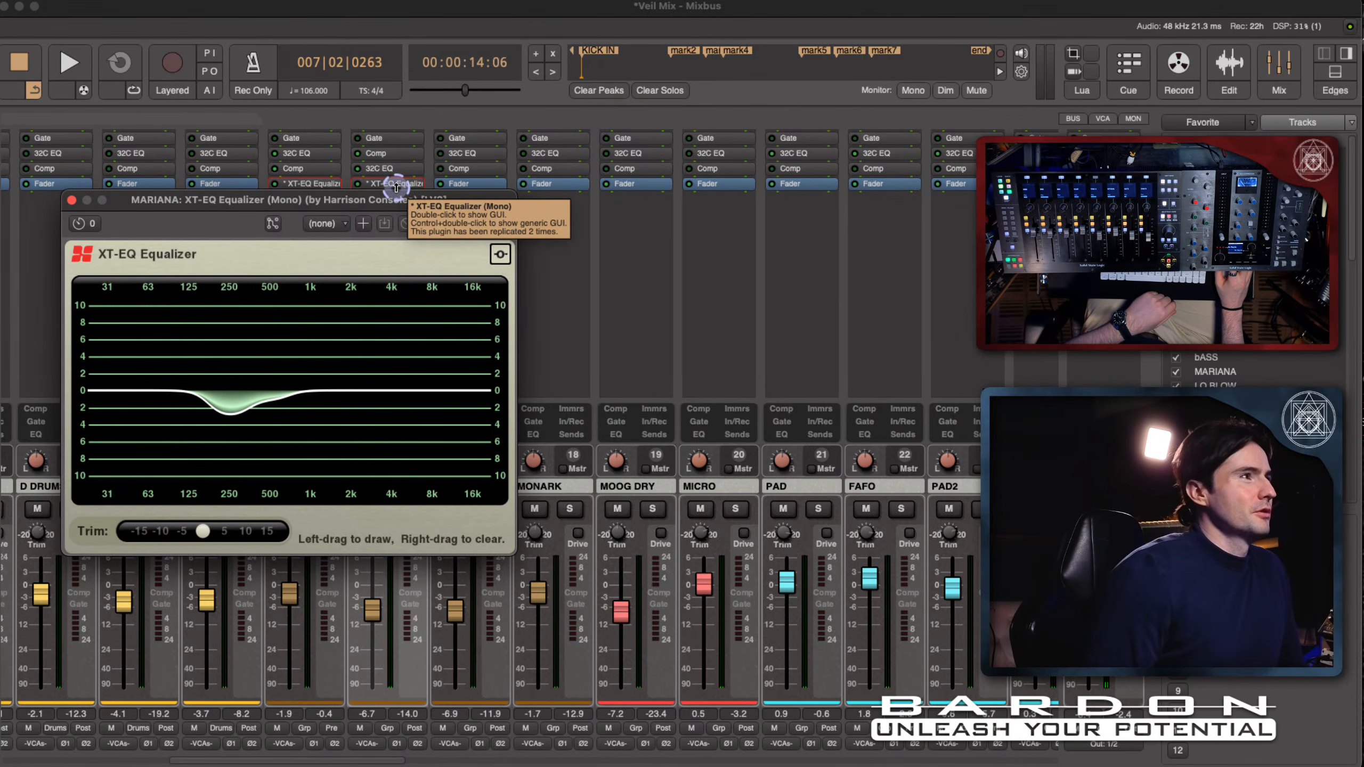
{"action": "left_click", "coordinate": [394, 170]}
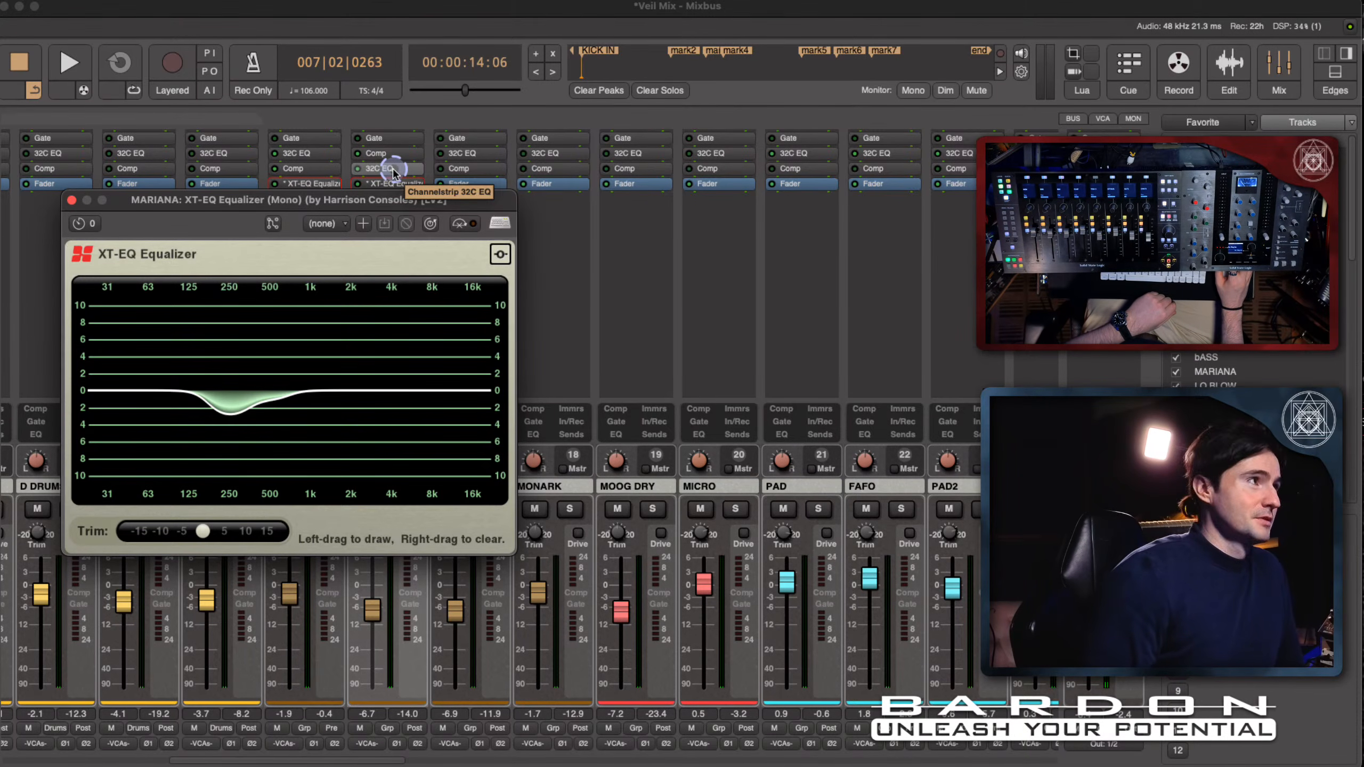
{"action": "left_click_drag", "start_coordinate": [243, 205], "coordinate": [741, 140]}
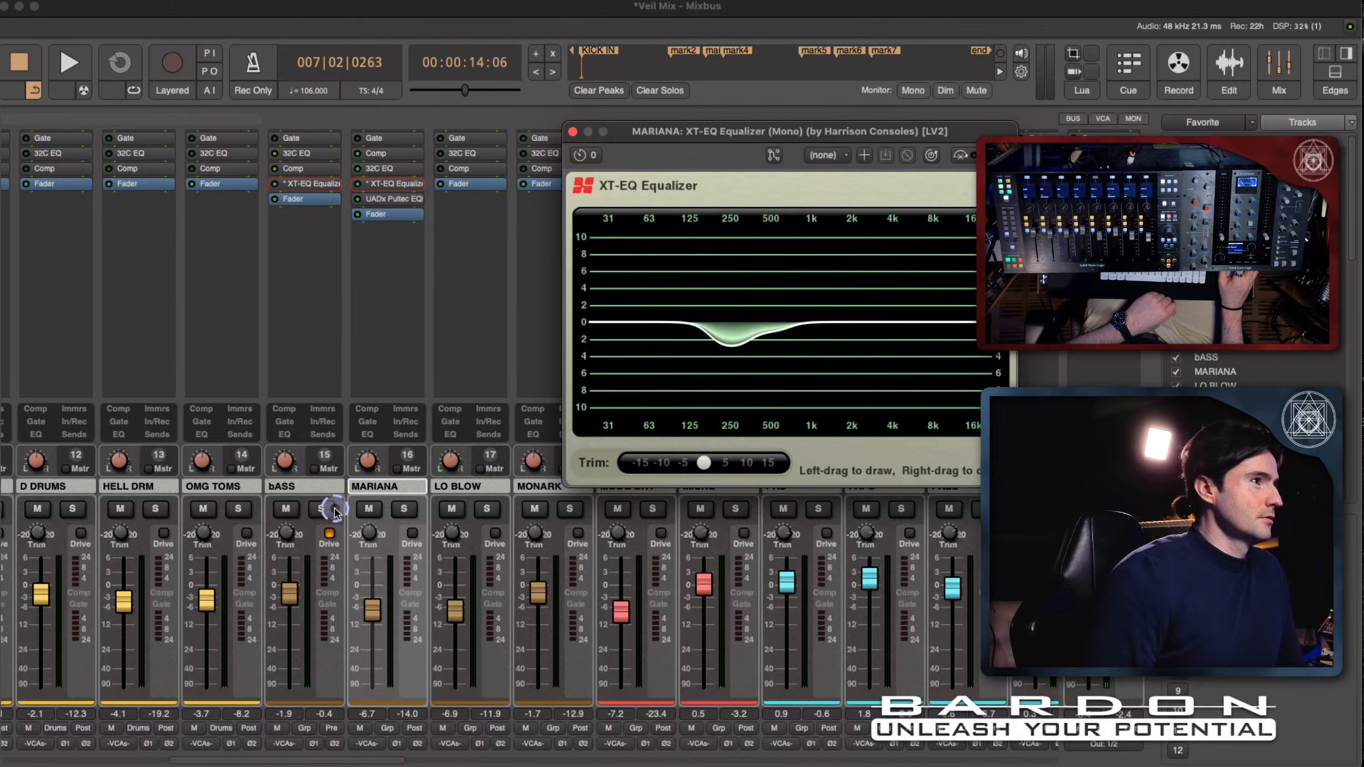
{"action": "left_click", "coordinate": [367, 435]}
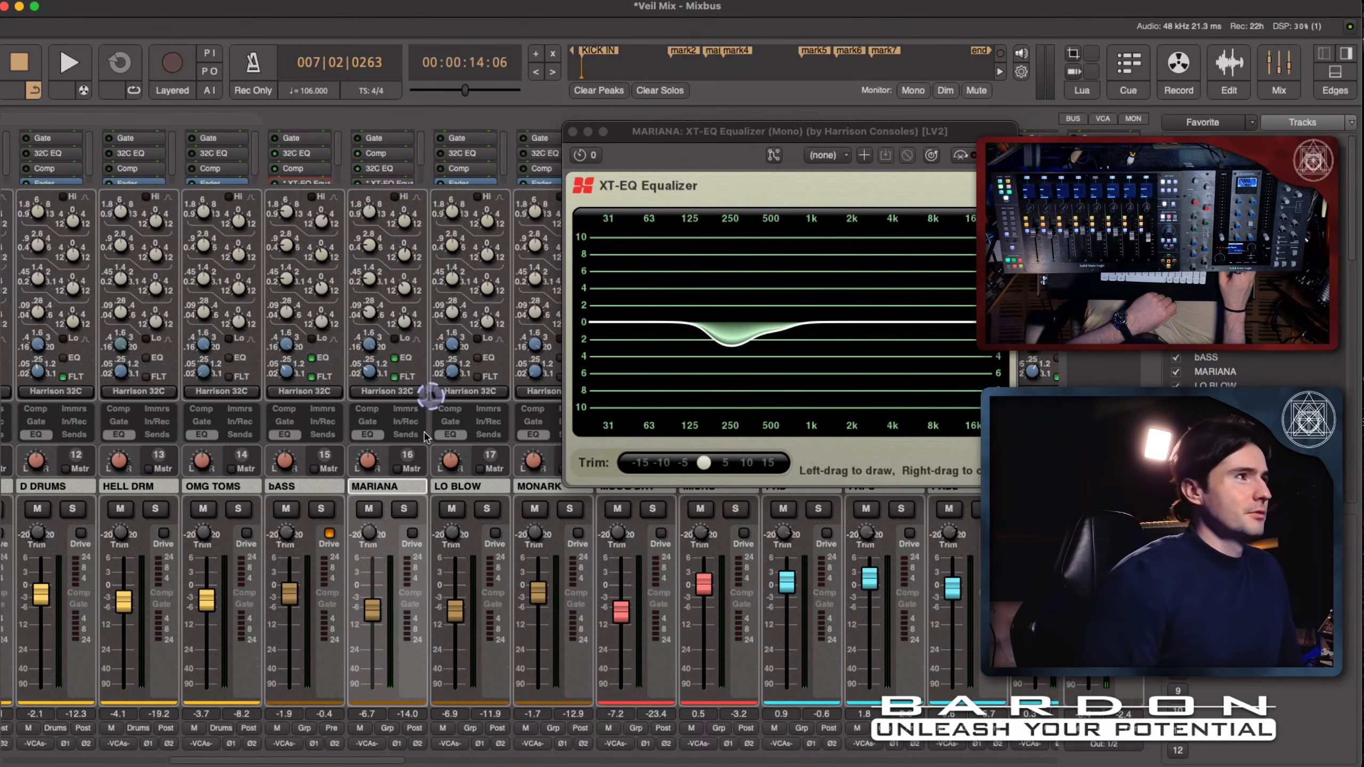
{"action": "left_click_drag", "start_coordinate": [738, 140], "coordinate": [621, 149]}
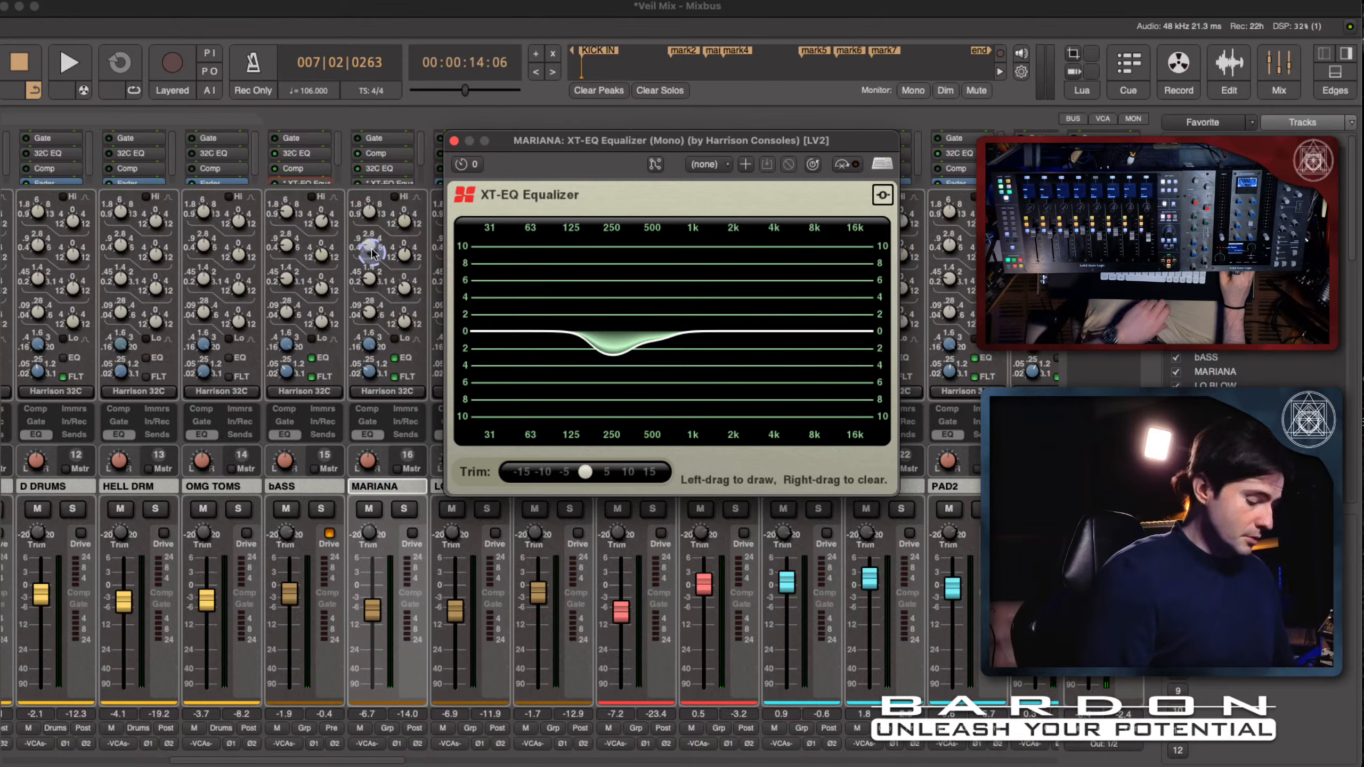
{"action": "key", "text": "shift+super"}
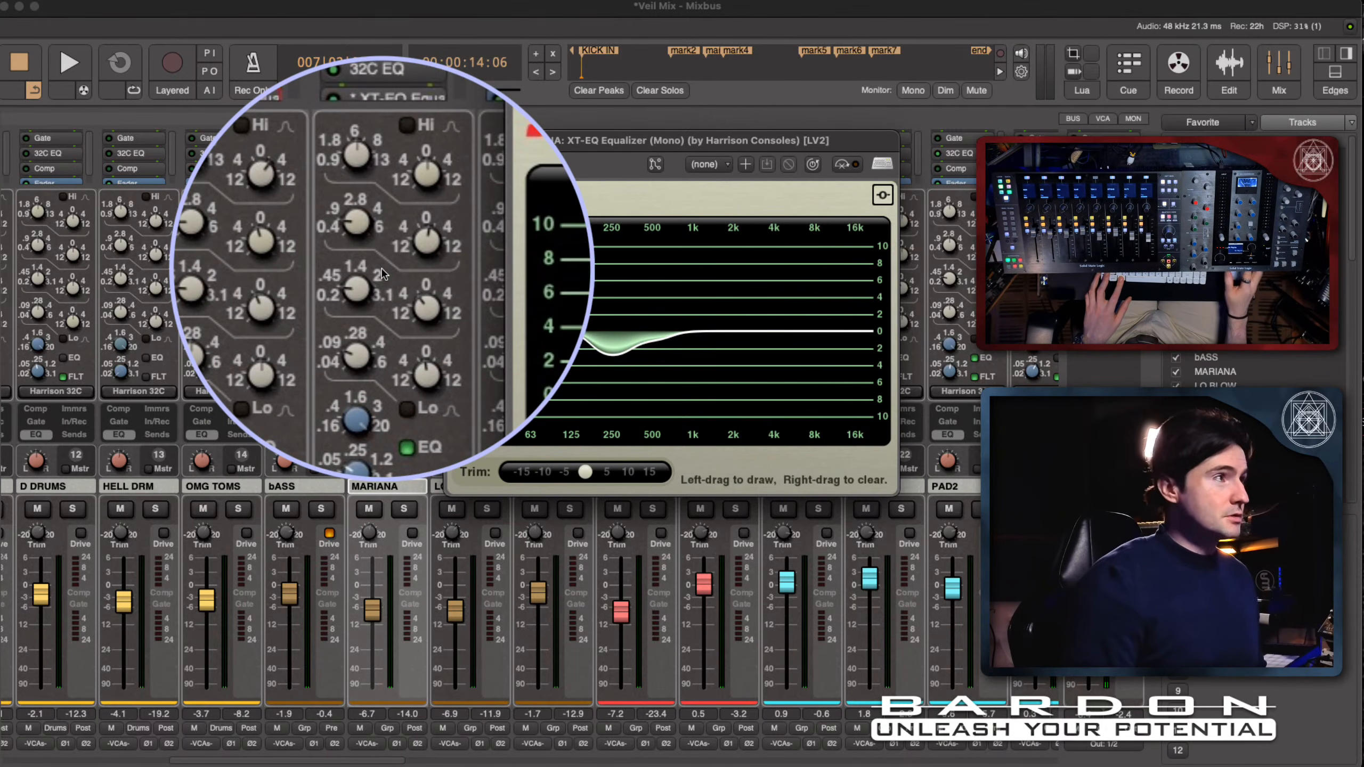
{"action": "key", "text": "super"}
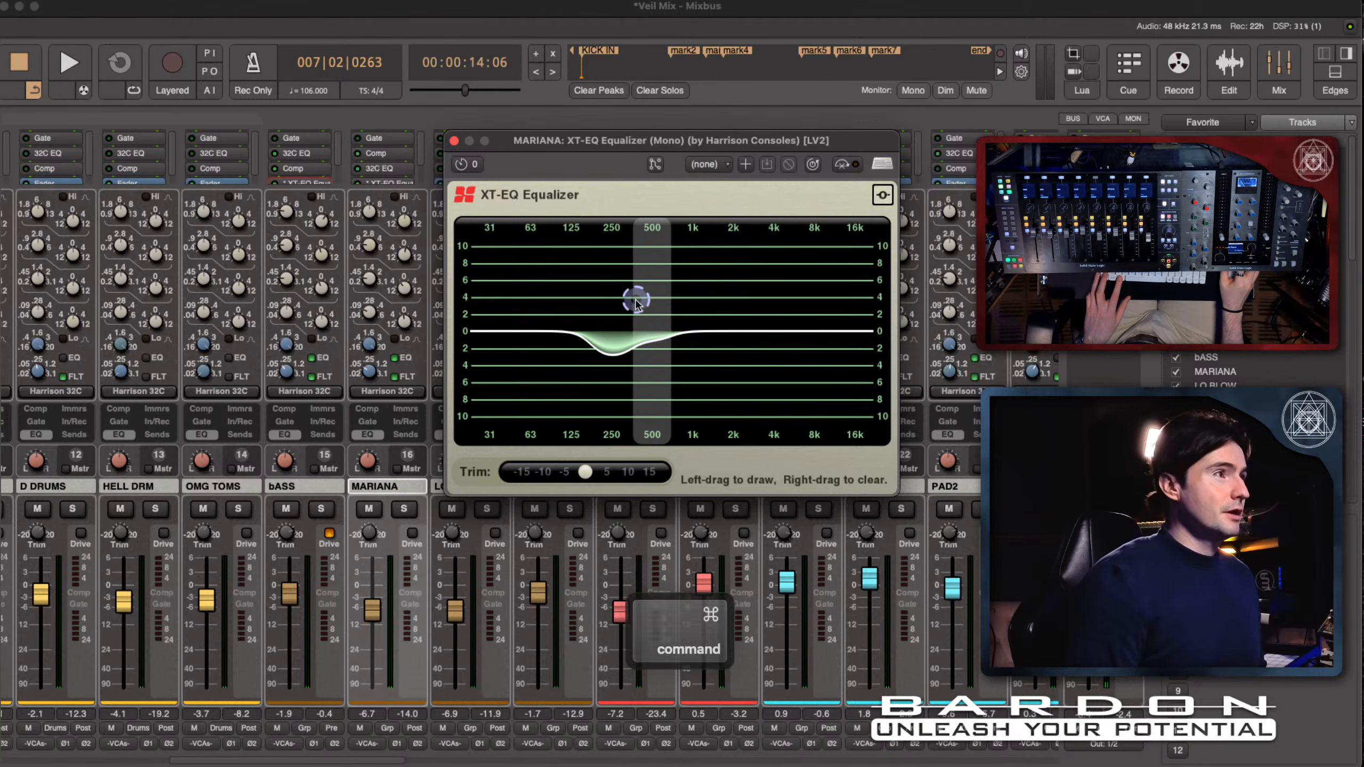
{"action": "key", "text": "shift"}
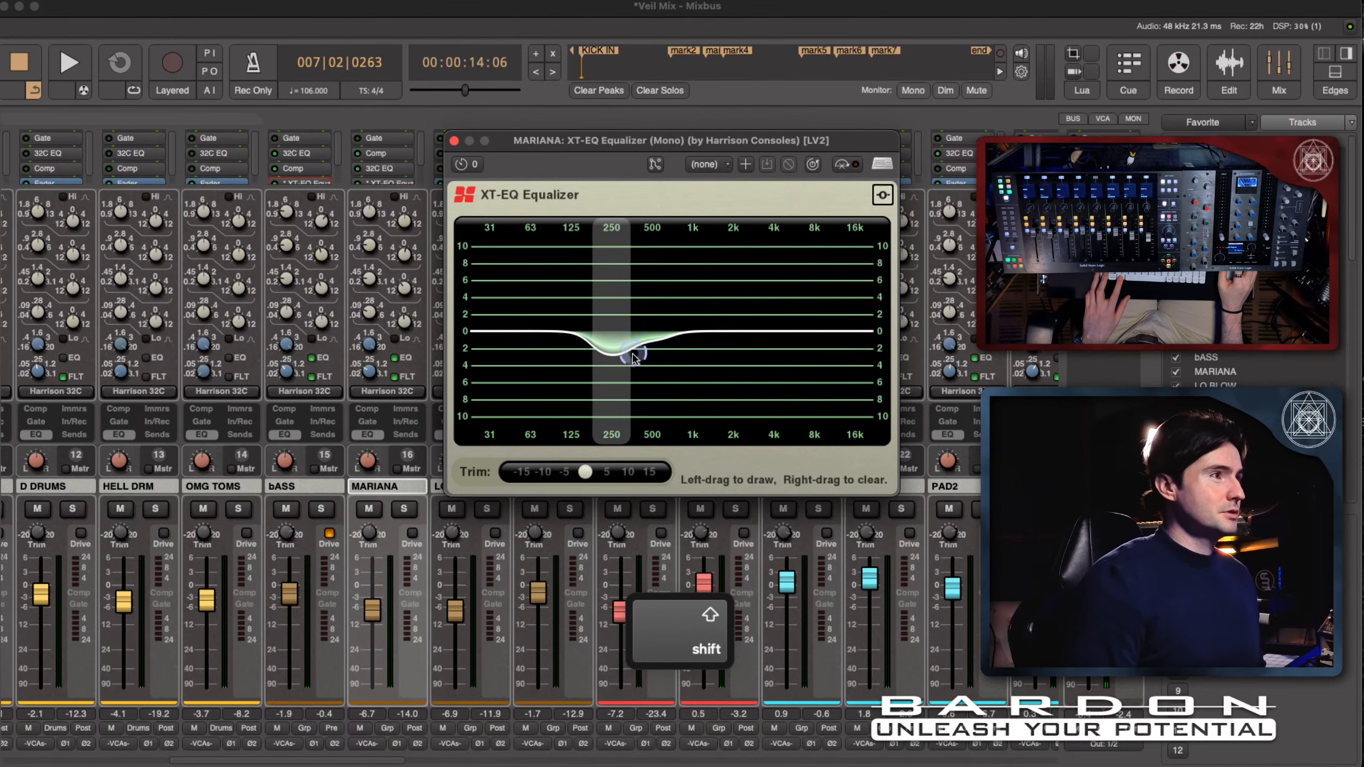
{"action": "key", "text": "alt+shift"}
{"action": "mouse_move", "coordinate": [370, 322]}
{"action": "left_mouse_down"}
{"action": "mouse_move", "coordinate": [965, 255]}
{"action": "mouse_move", "coordinate": [623, 371]}
{"action": "left_mouse_up"}
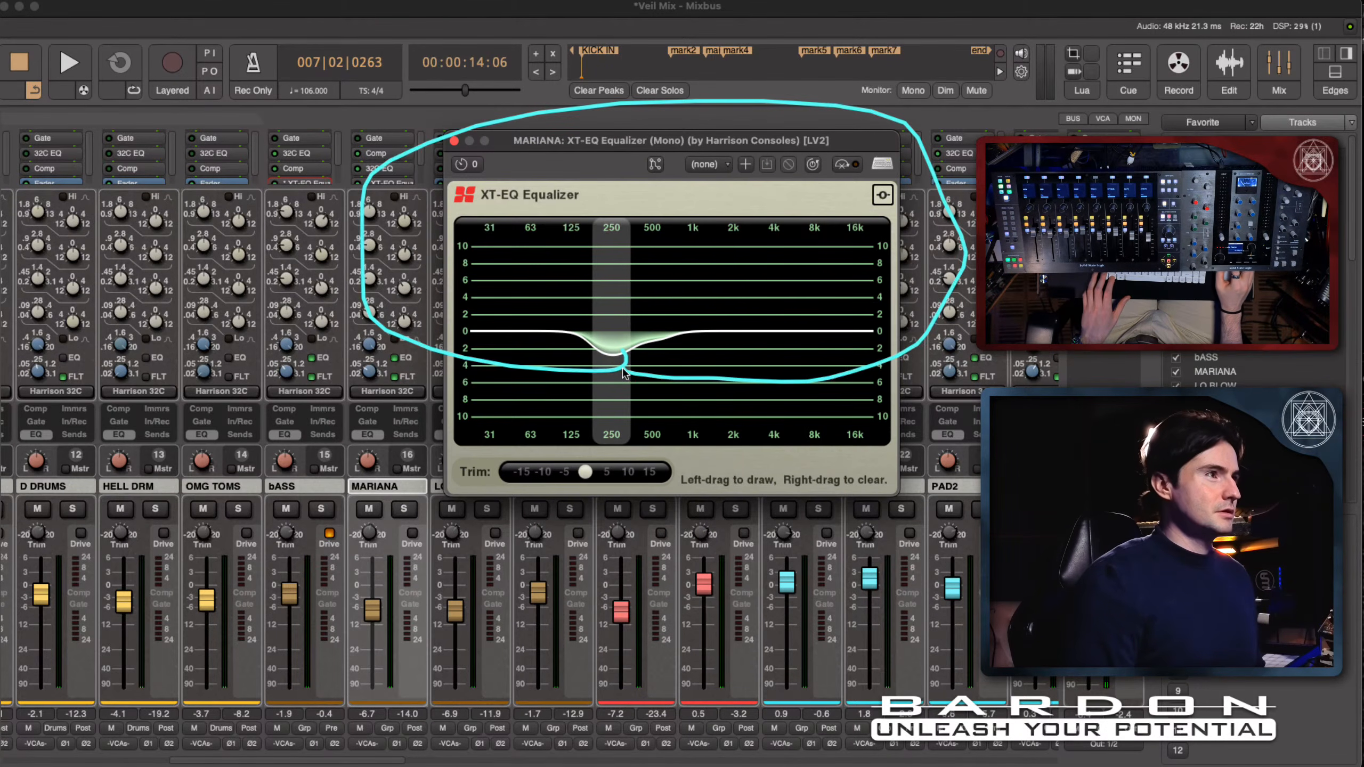
{"action": "key", "text": "alt"}
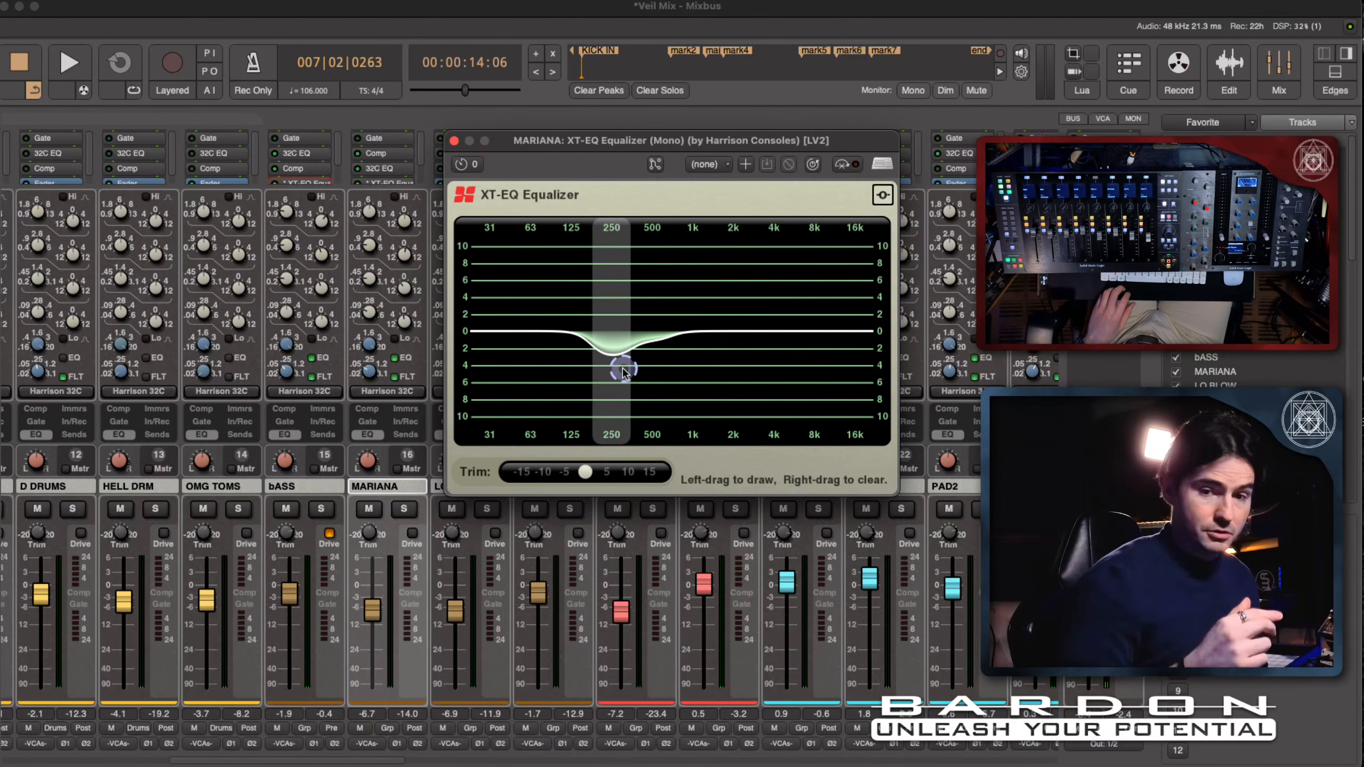
{"action": "left_click", "coordinate": [455, 141]}
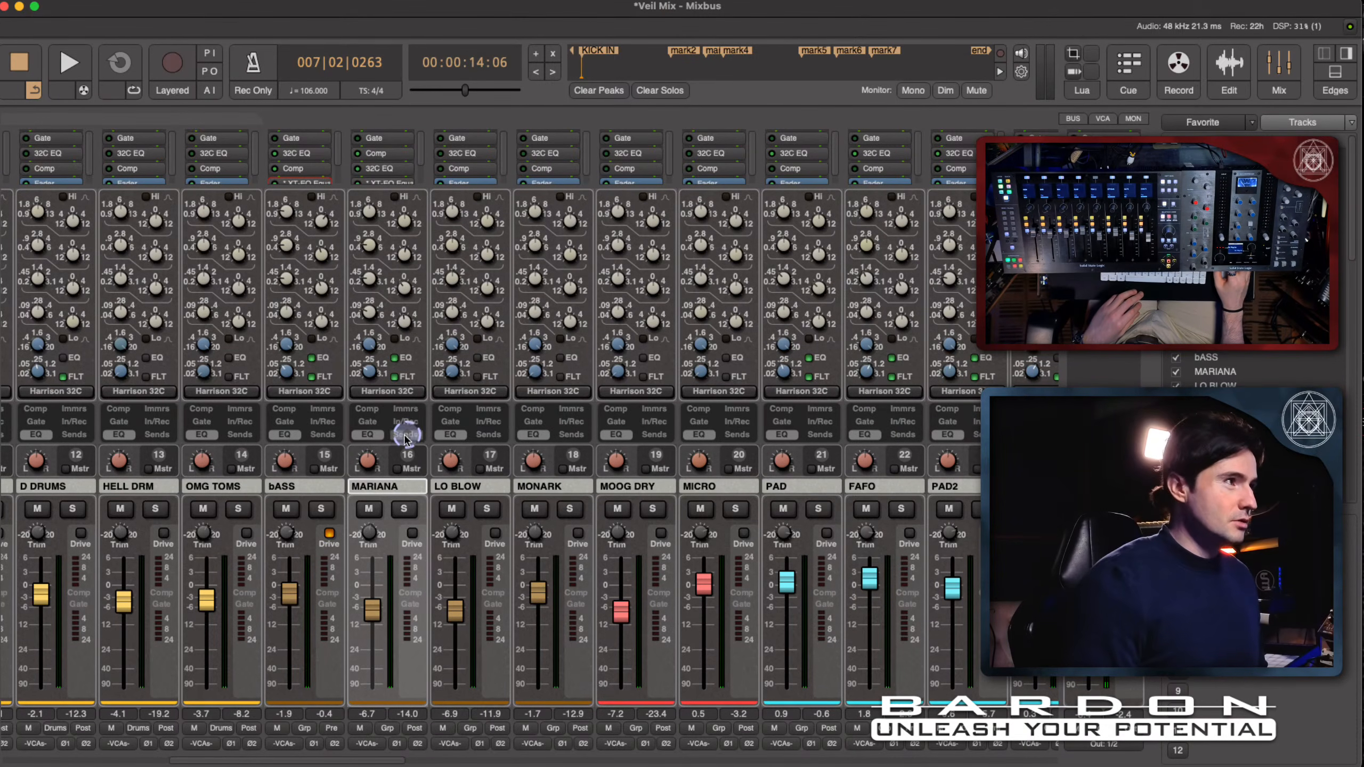
- Hide the 32C EQ controls, open MARIANA's Pultec EQP-1A and examine its boost, attenuation and frequency controls
{"action": "left_click", "coordinate": [358, 439]}
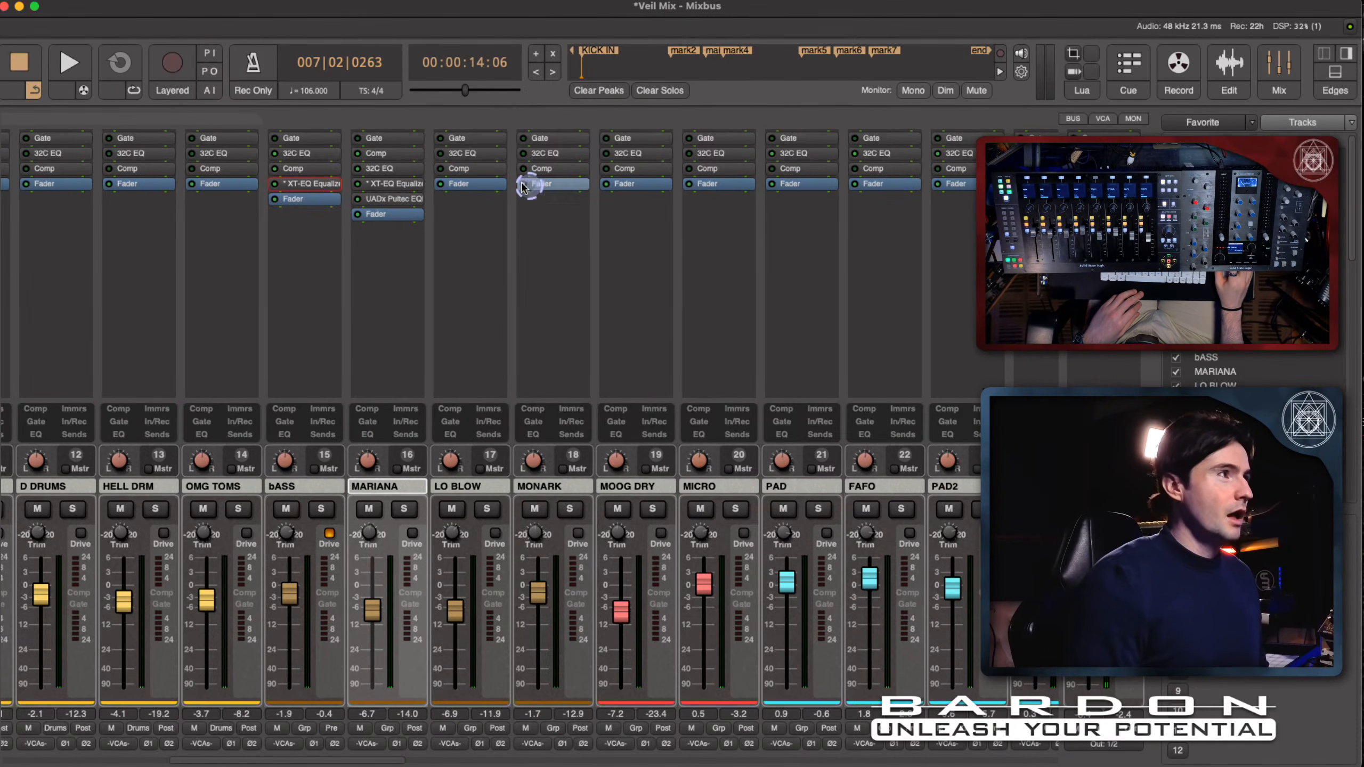
{"action": "double_click", "coordinate": [394, 200]}
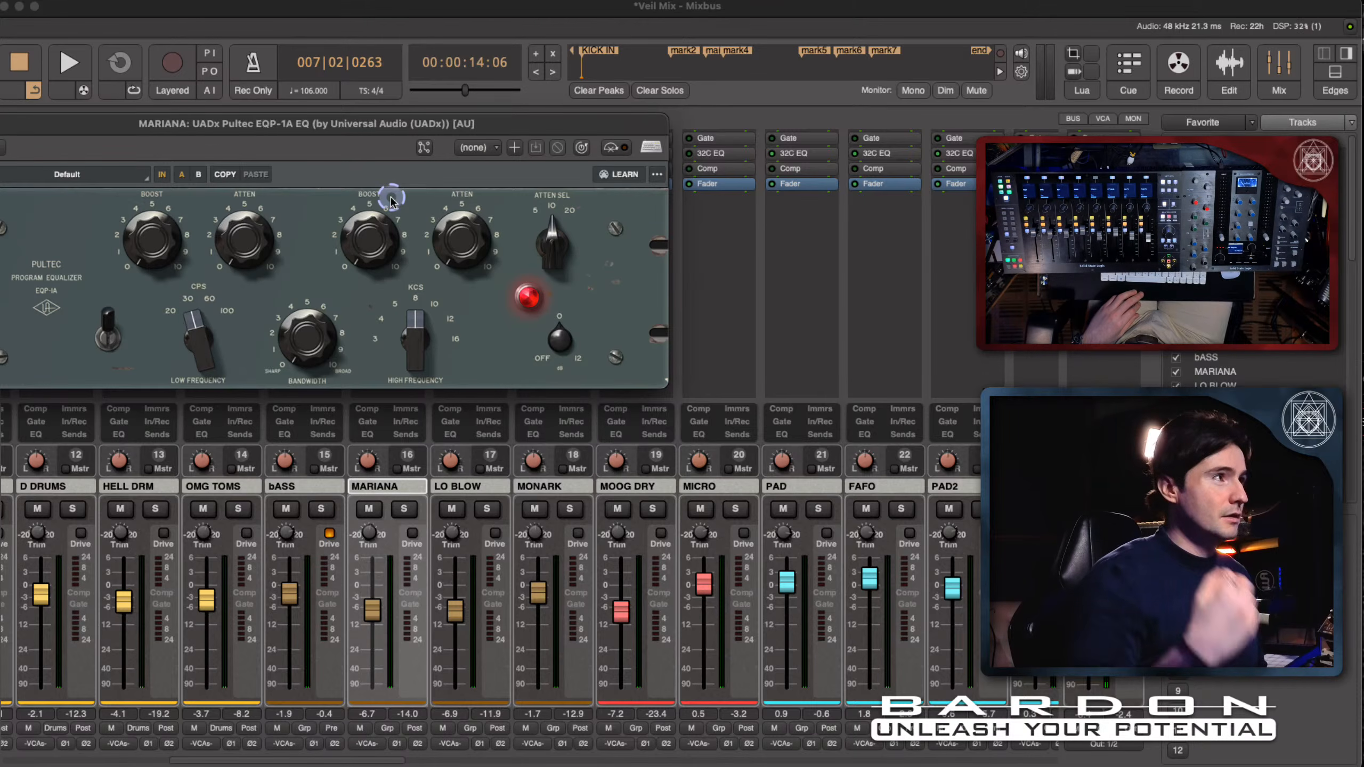
{"action": "left_click_drag", "start_coordinate": [365, 130], "coordinate": [465, 181]}
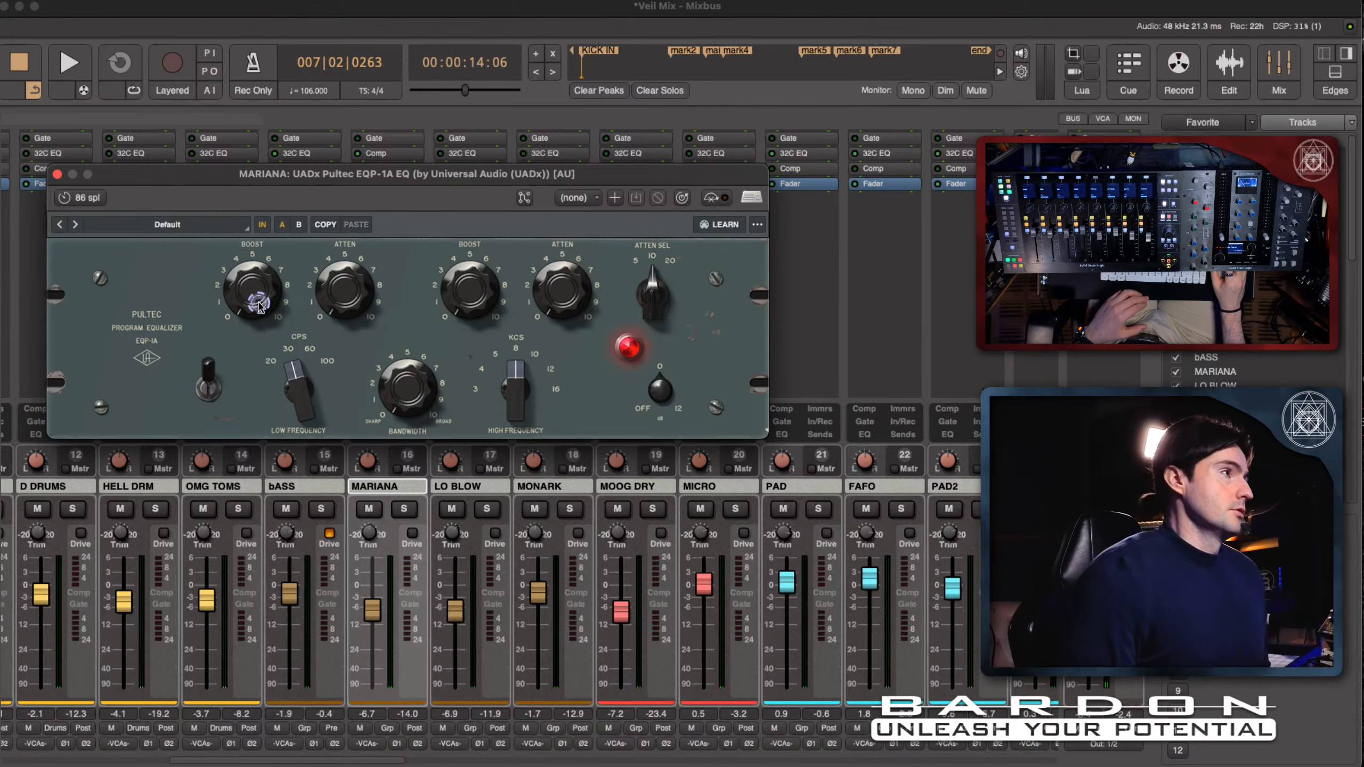
{"action": "left_click_drag", "start_coordinate": [259, 306], "coordinate": [288, 306]}
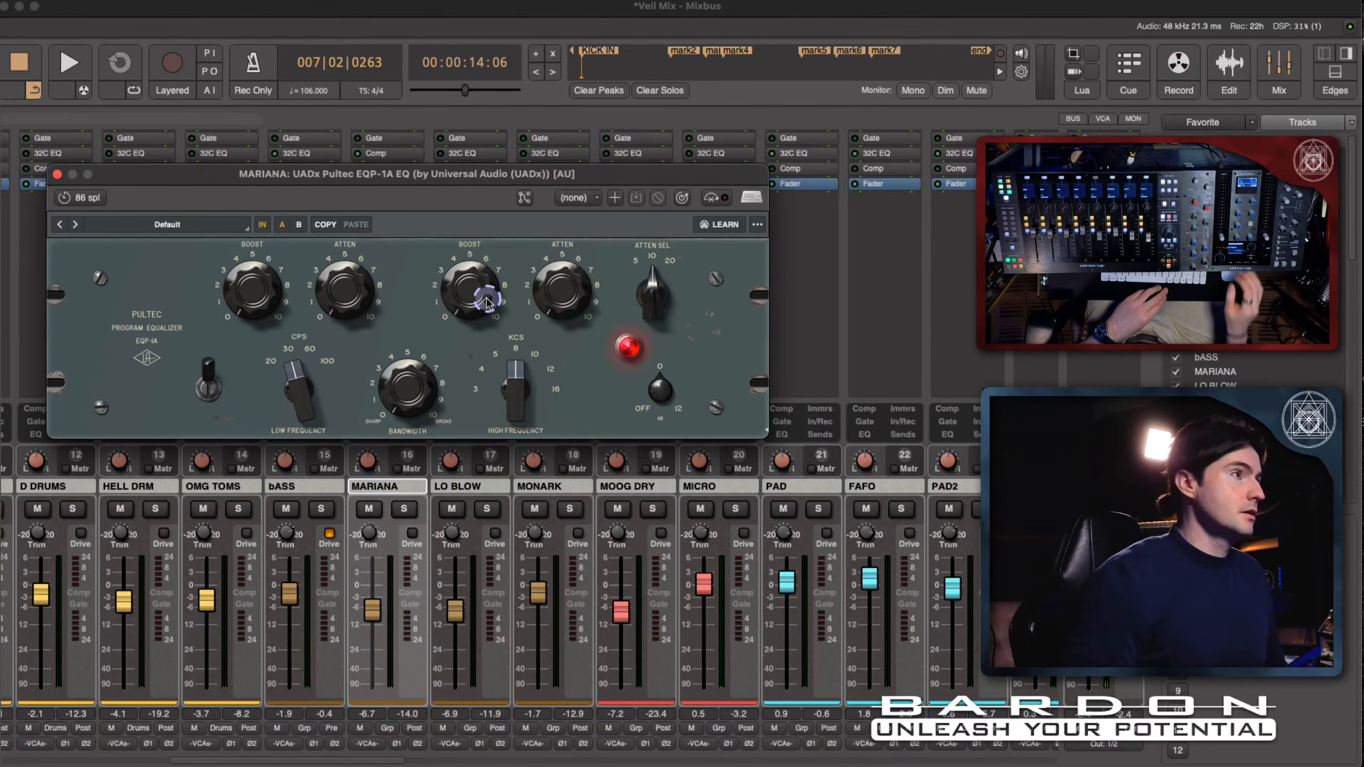
{"action": "left_click_drag", "start_coordinate": [508, 408], "coordinate": [533, 346]}
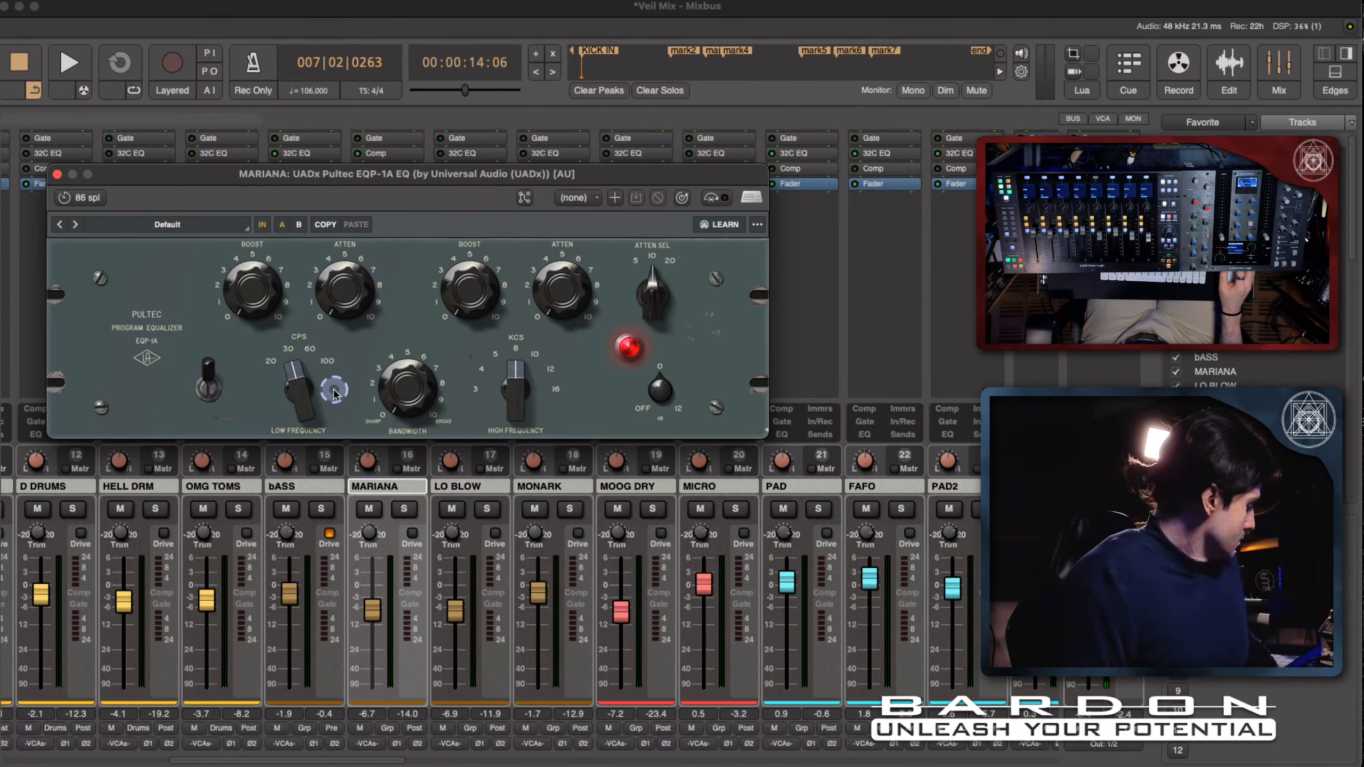
- During playback, add a slight low-frequency boost and set the low attenuation to about 1 on MARIANA's Pultec, checking against bypass
{"action": "key", "text": "space"}
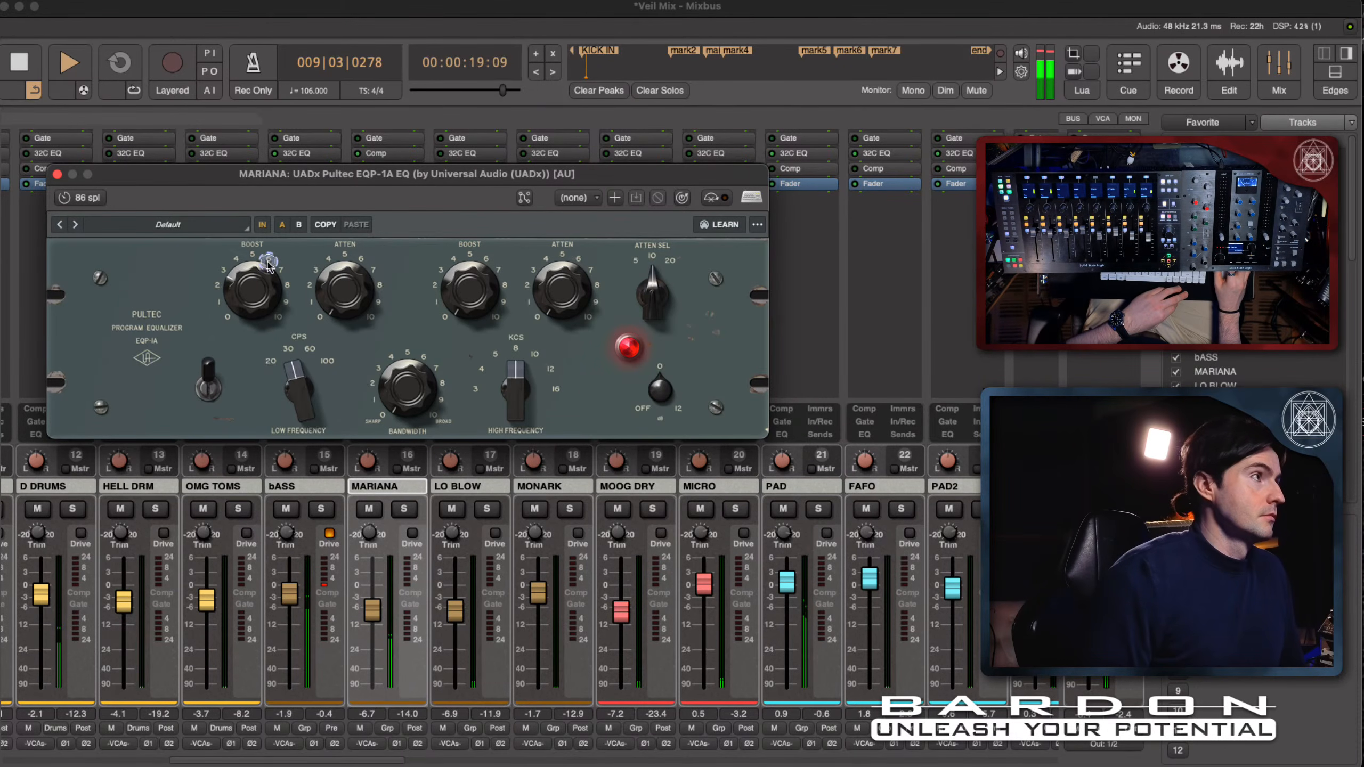
{"action": "mouse_move", "coordinate": [268, 263]}
{"action": "left_mouse_down"}
{"action": "mouse_move", "coordinate": [274, 226]}
{"action": "mouse_move", "coordinate": [272, 268]}
{"action": "left_mouse_up"}
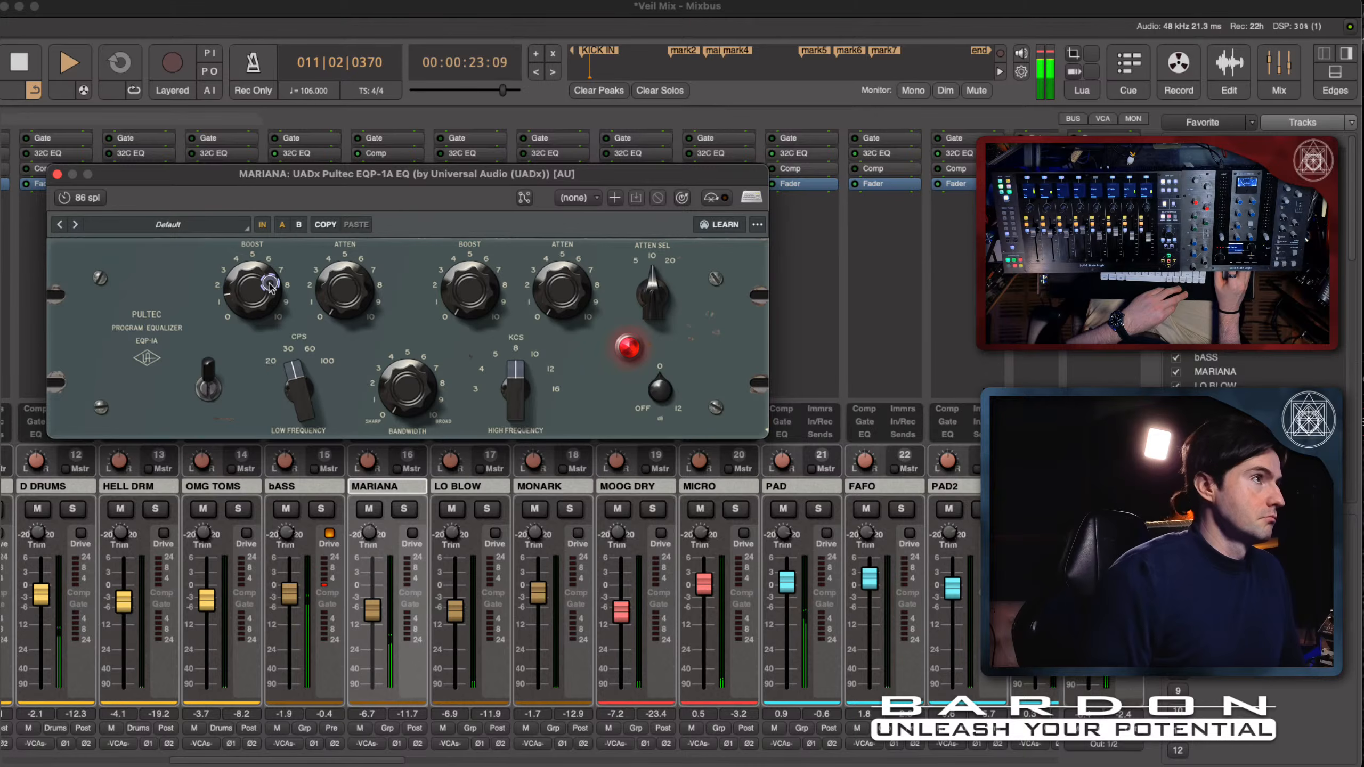
{"action": "left_click", "coordinate": [267, 228]}
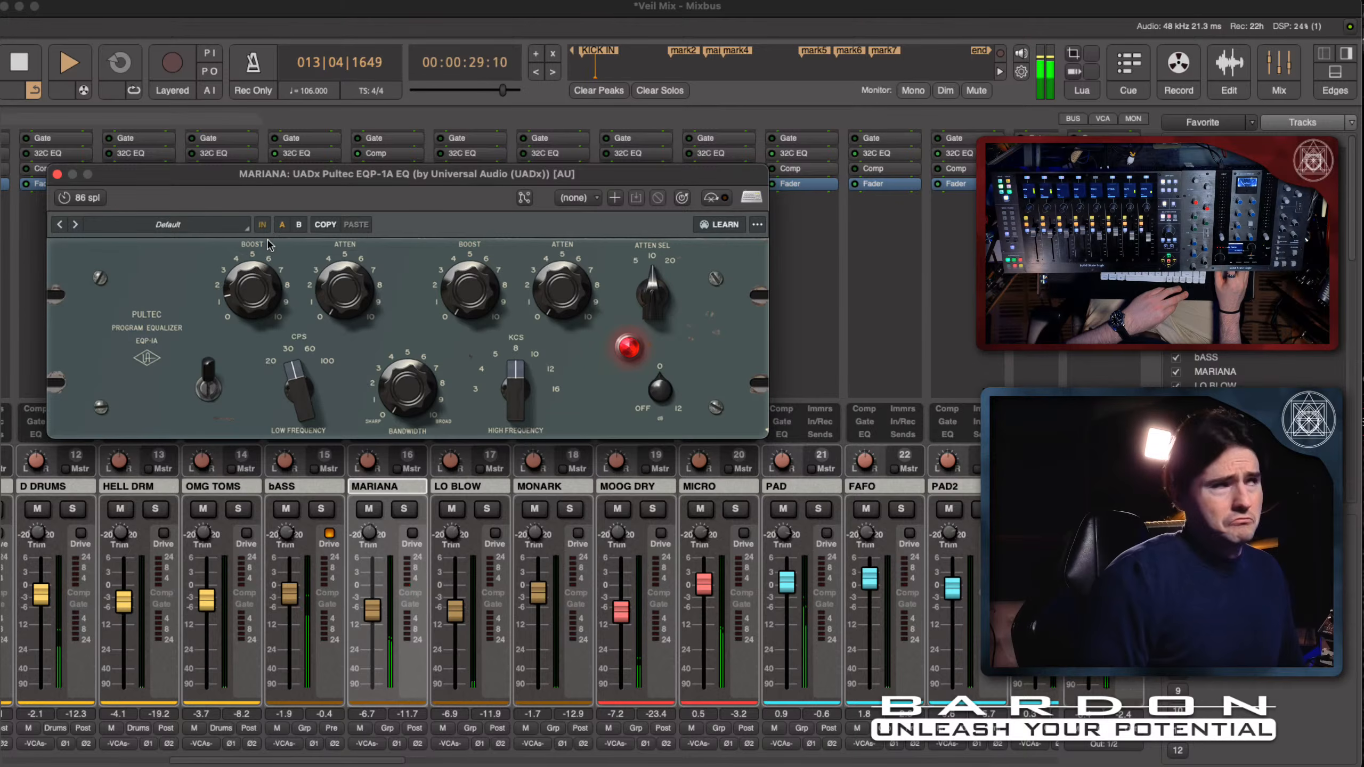
{"action": "left_click", "coordinate": [353, 295]}
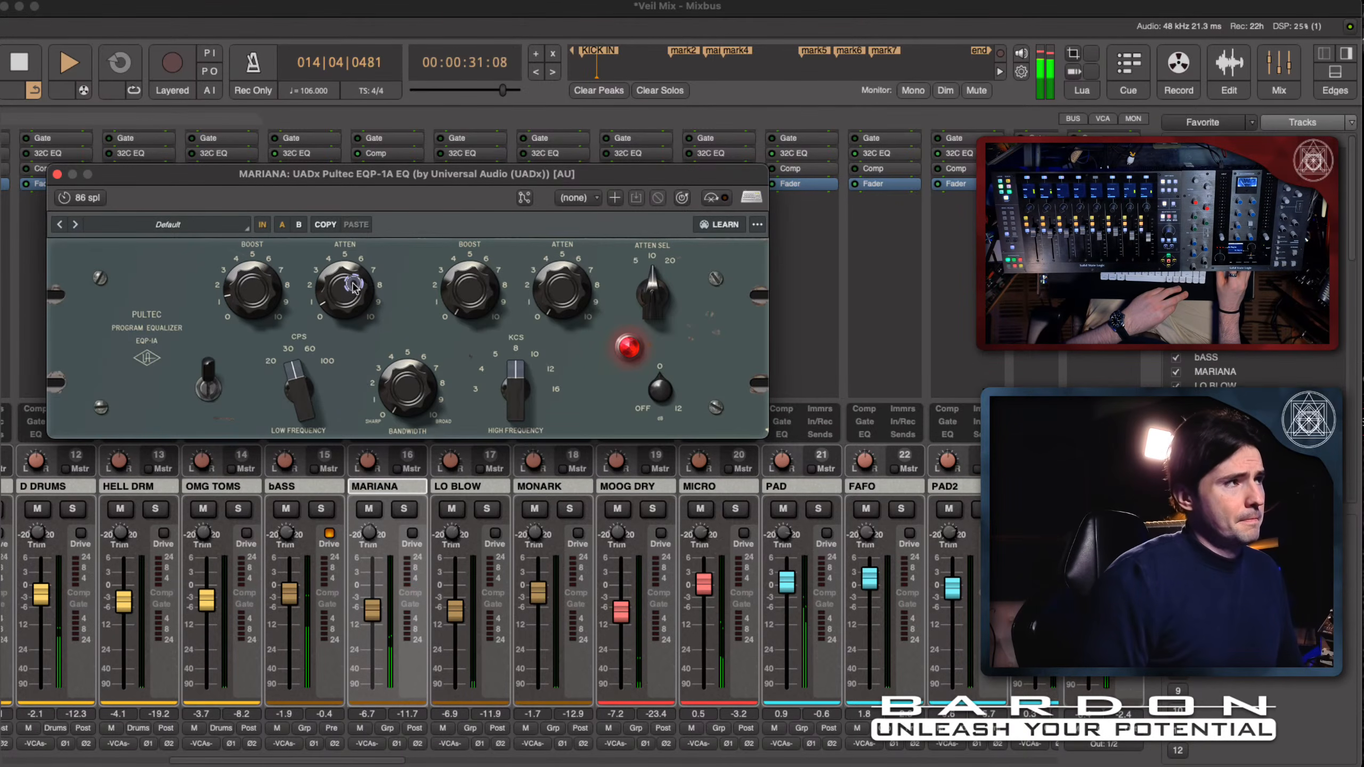
{"action": "left_click", "coordinate": [367, 172]}
{"action": "left_click_drag", "start_coordinate": [367, 170], "coordinate": [366, 243]}
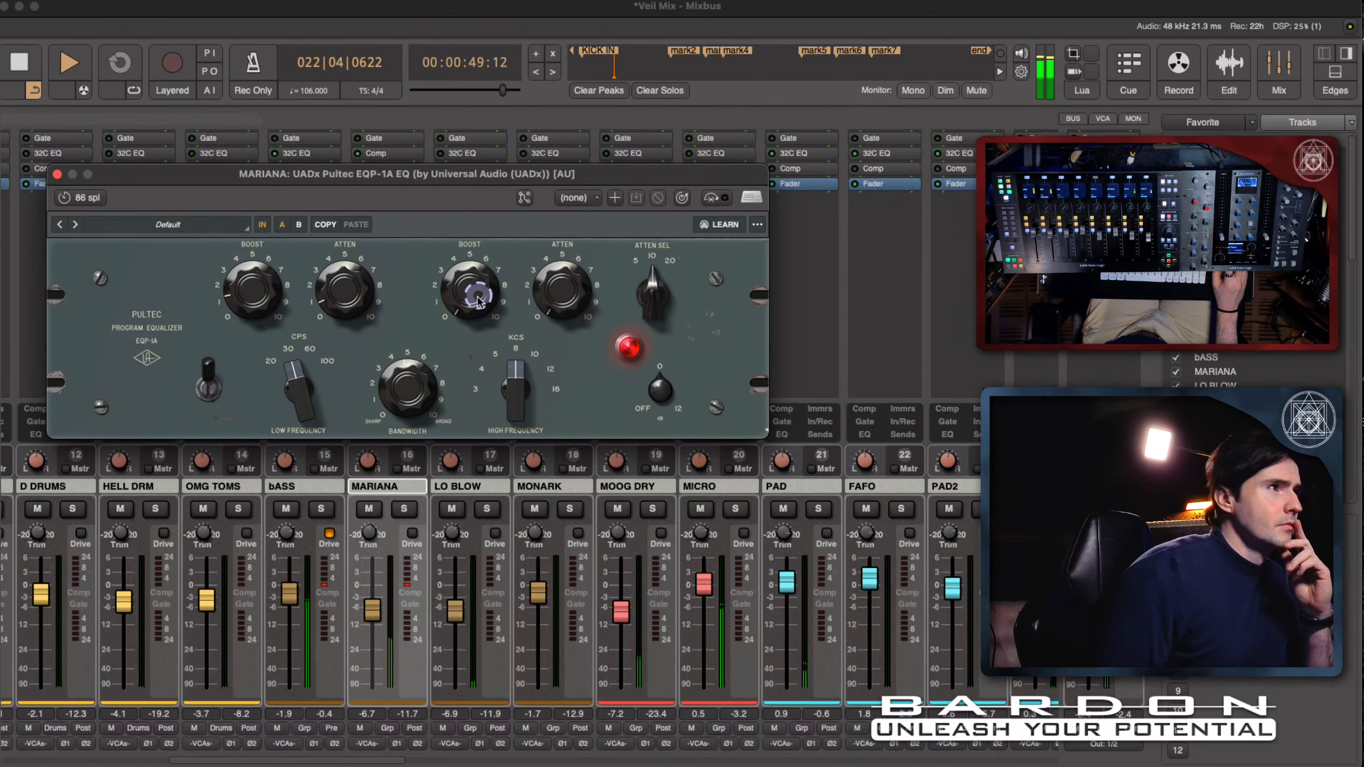
- Raise the Pultec's high-frequency boost to about 5 and compare the sound with the EQ circuit switched out and in
{"action": "left_click_drag", "start_coordinate": [478, 291], "coordinate": [499, 194]}
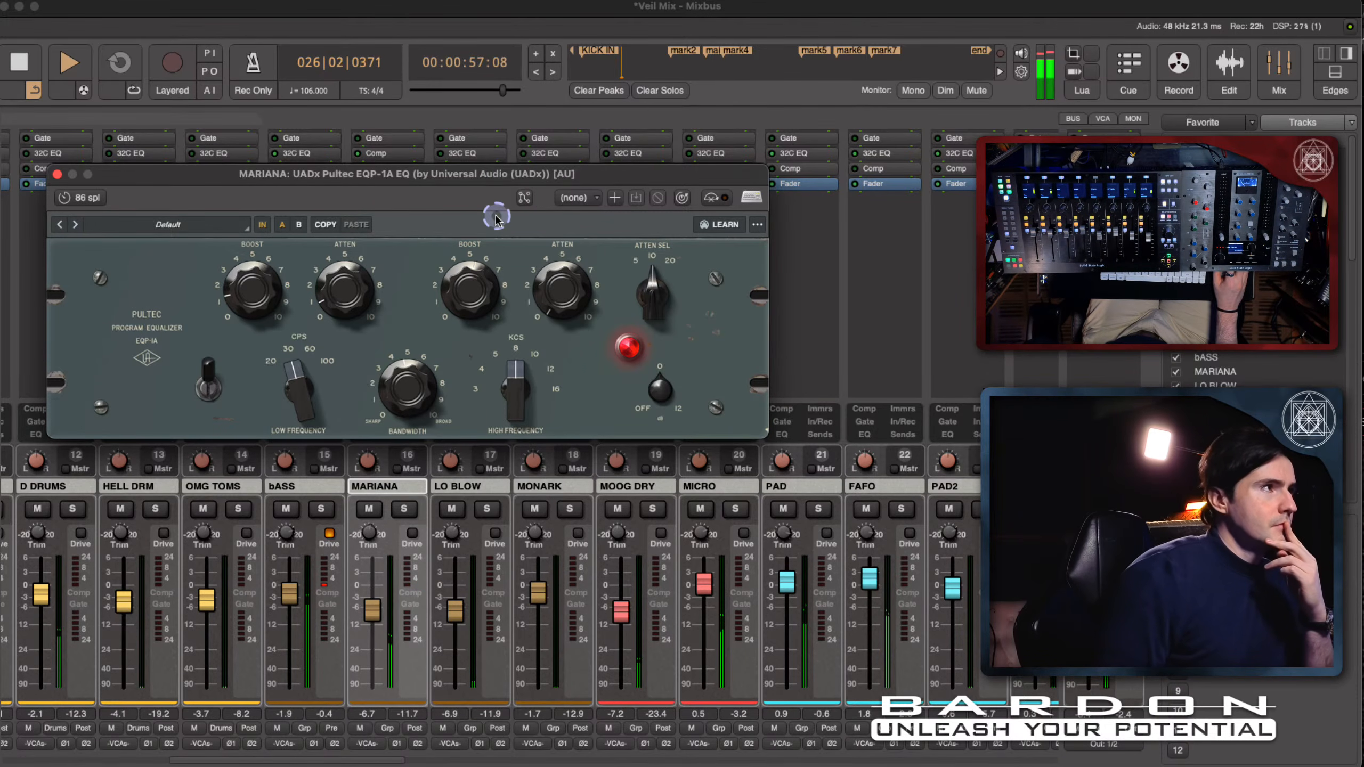
{"action": "left_click", "coordinate": [208, 379]}
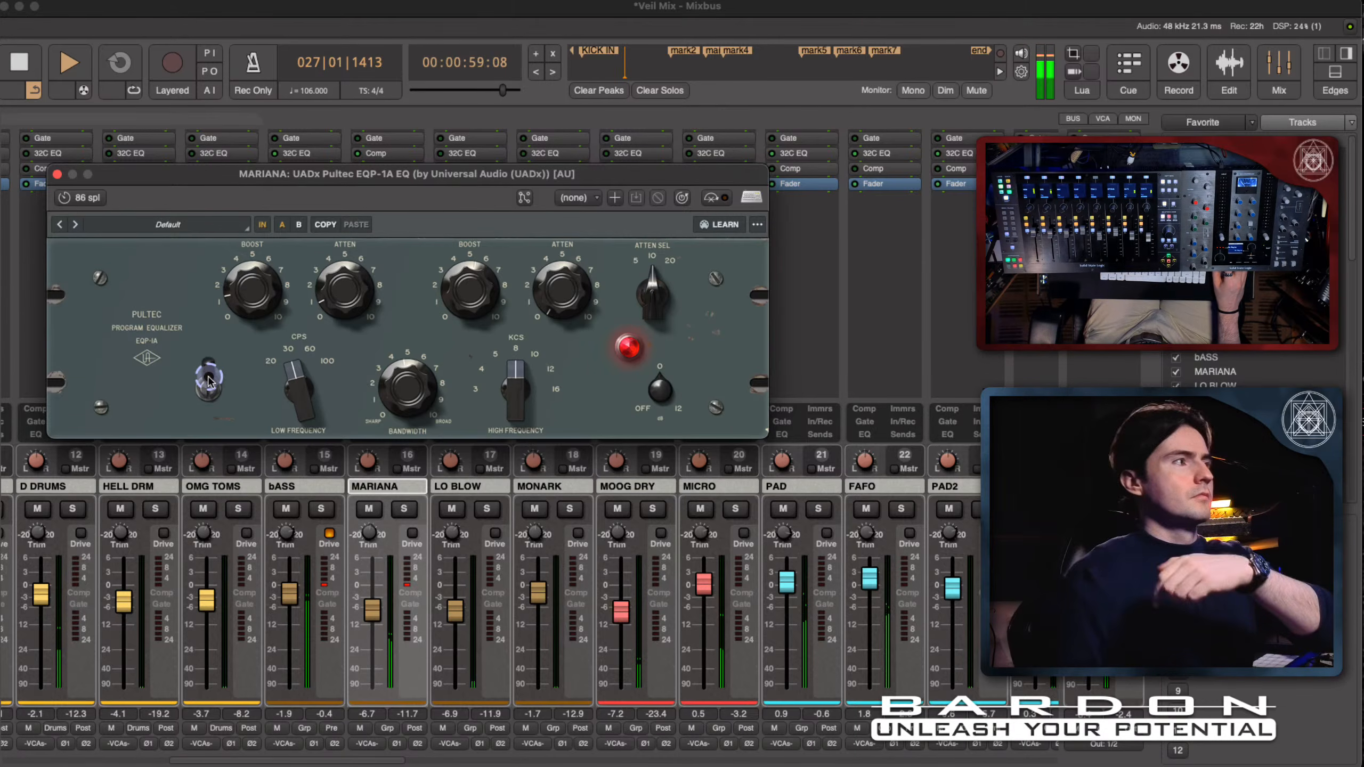
{"action": "left_click", "coordinate": [208, 380]}
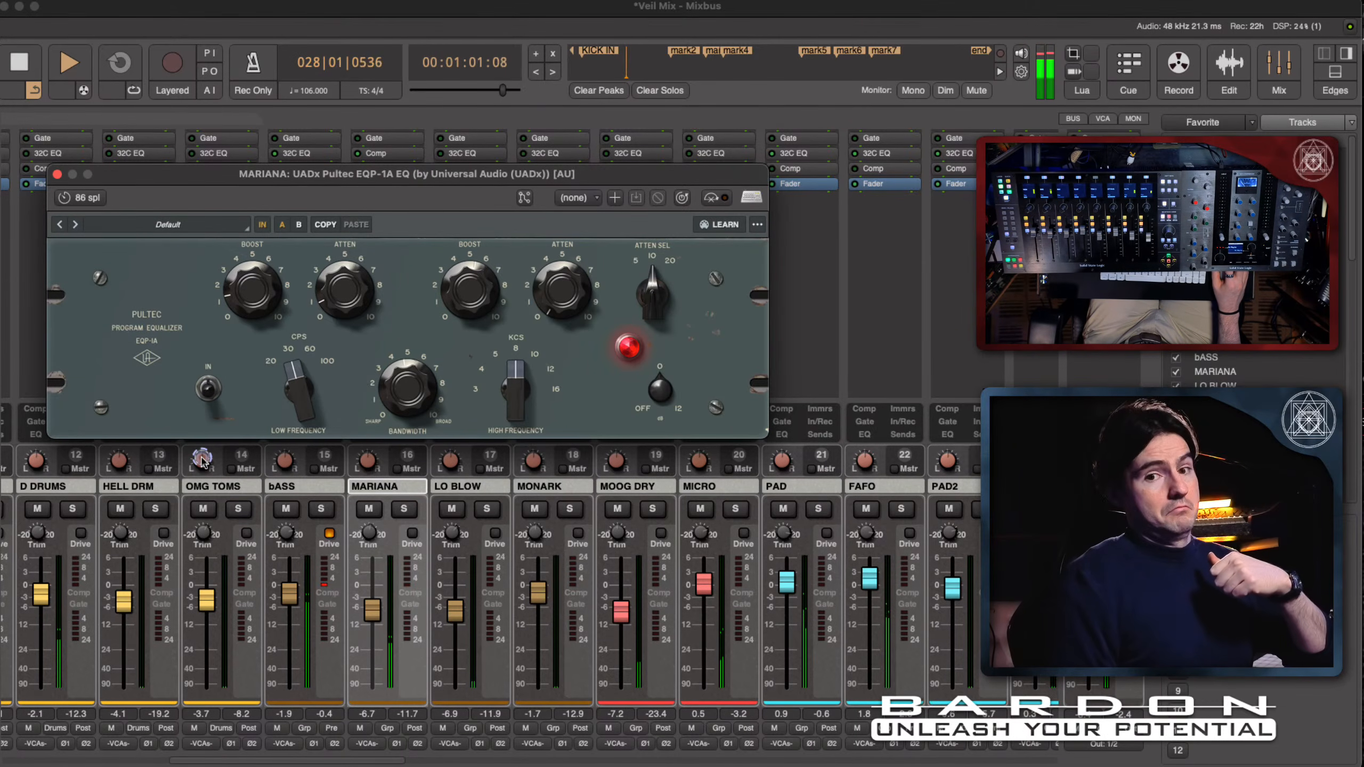
{"action": "left_click", "coordinate": [208, 383]}
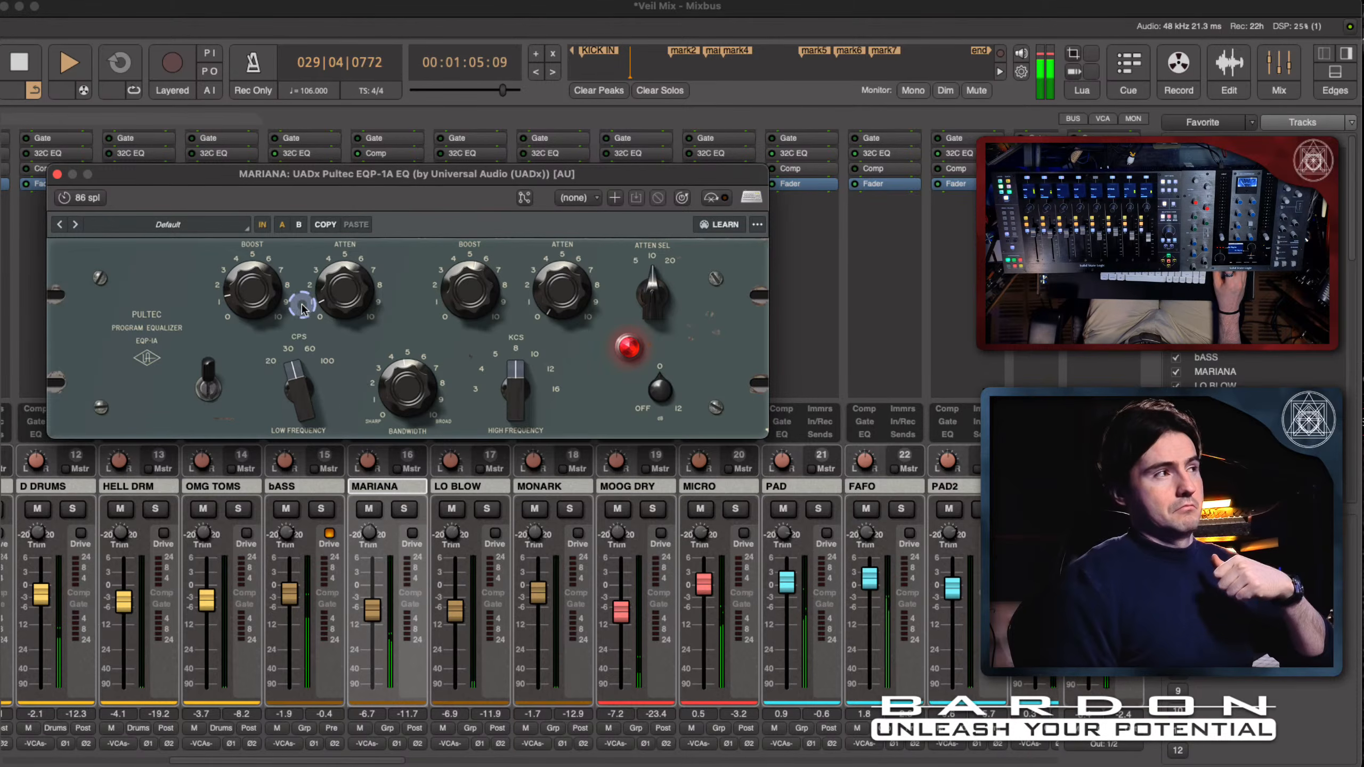
- Set the Pultec's low frequency to 60 CPS and low boost to about 1, check against bypass, and stop playback
{"action": "left_click", "coordinate": [349, 289]}
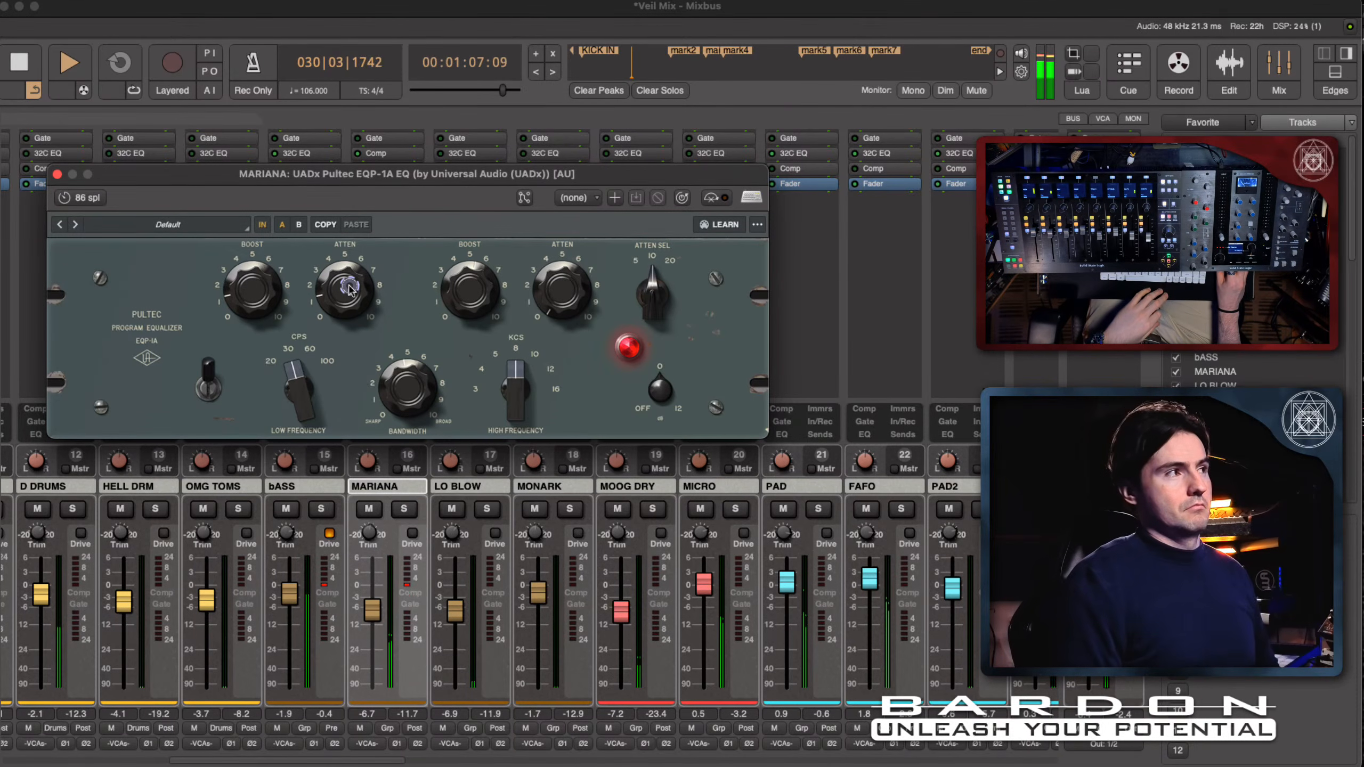
{"action": "left_click_drag", "start_coordinate": [307, 374], "coordinate": [302, 356]}
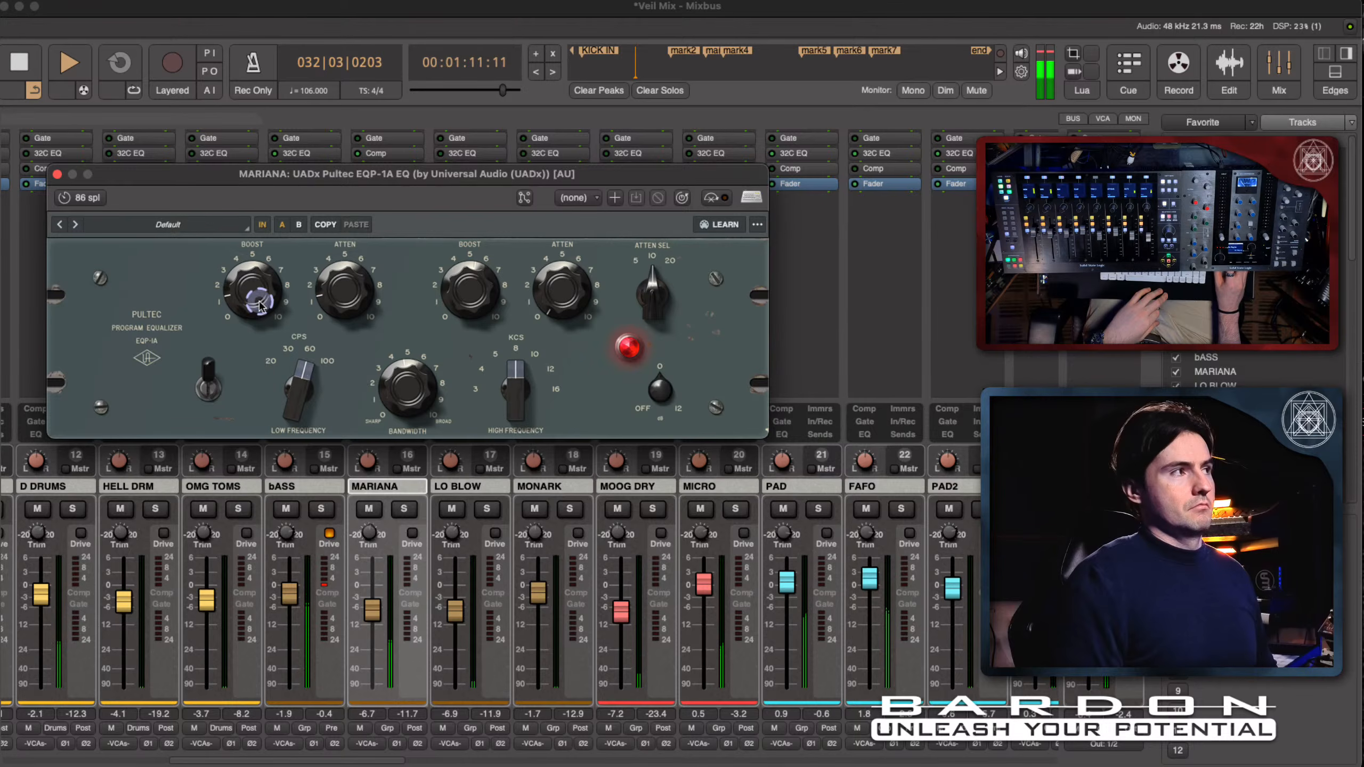
{"action": "left_click", "coordinate": [264, 271]}
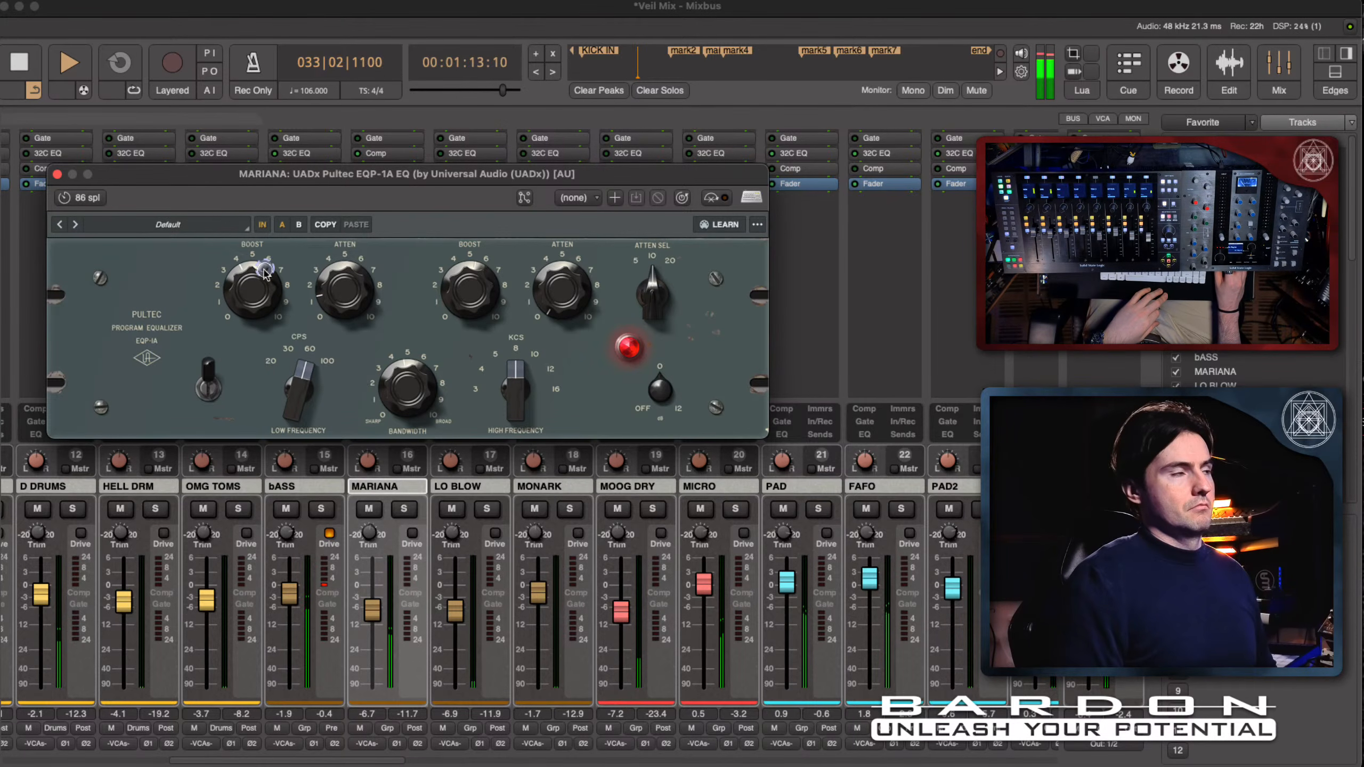
{"action": "left_click_drag", "start_coordinate": [264, 306], "coordinate": [269, 361]}
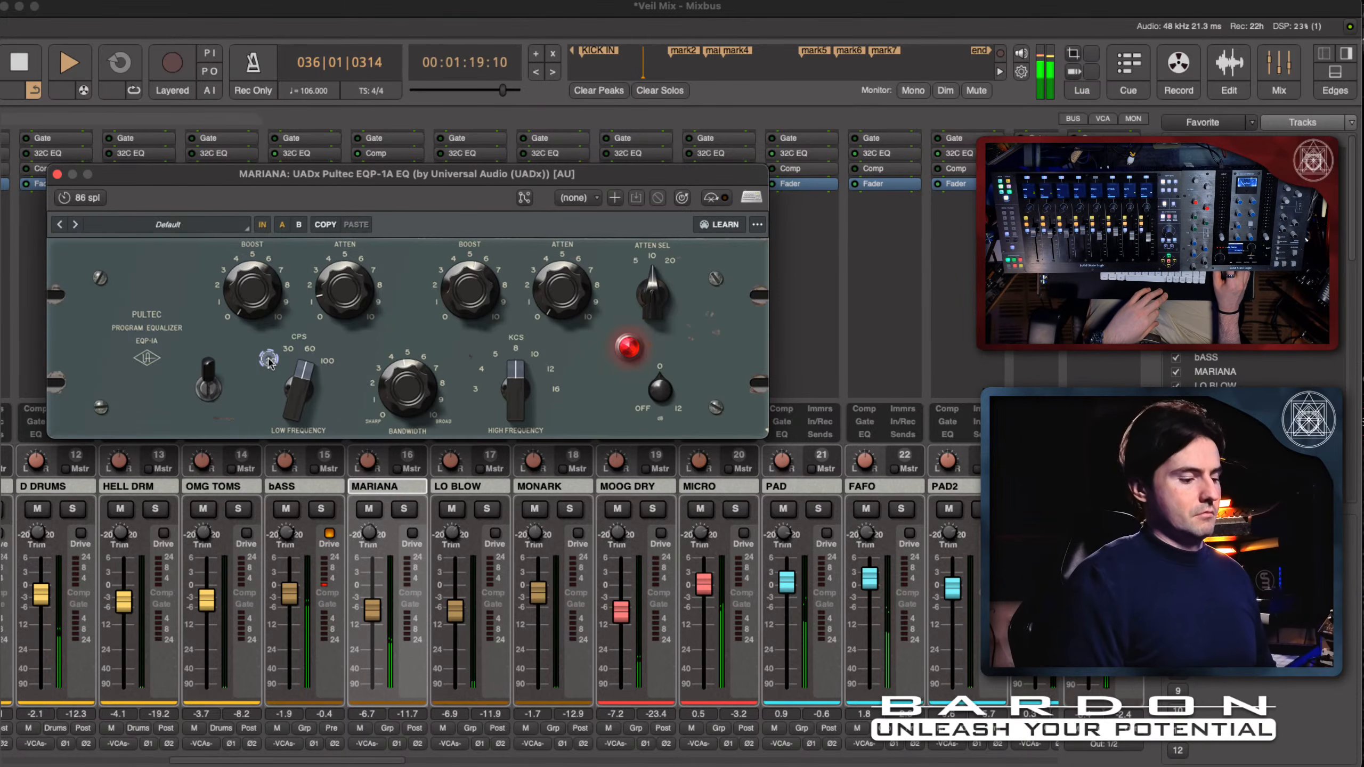
{"action": "left_click_drag", "start_coordinate": [268, 362], "coordinate": [262, 305]}
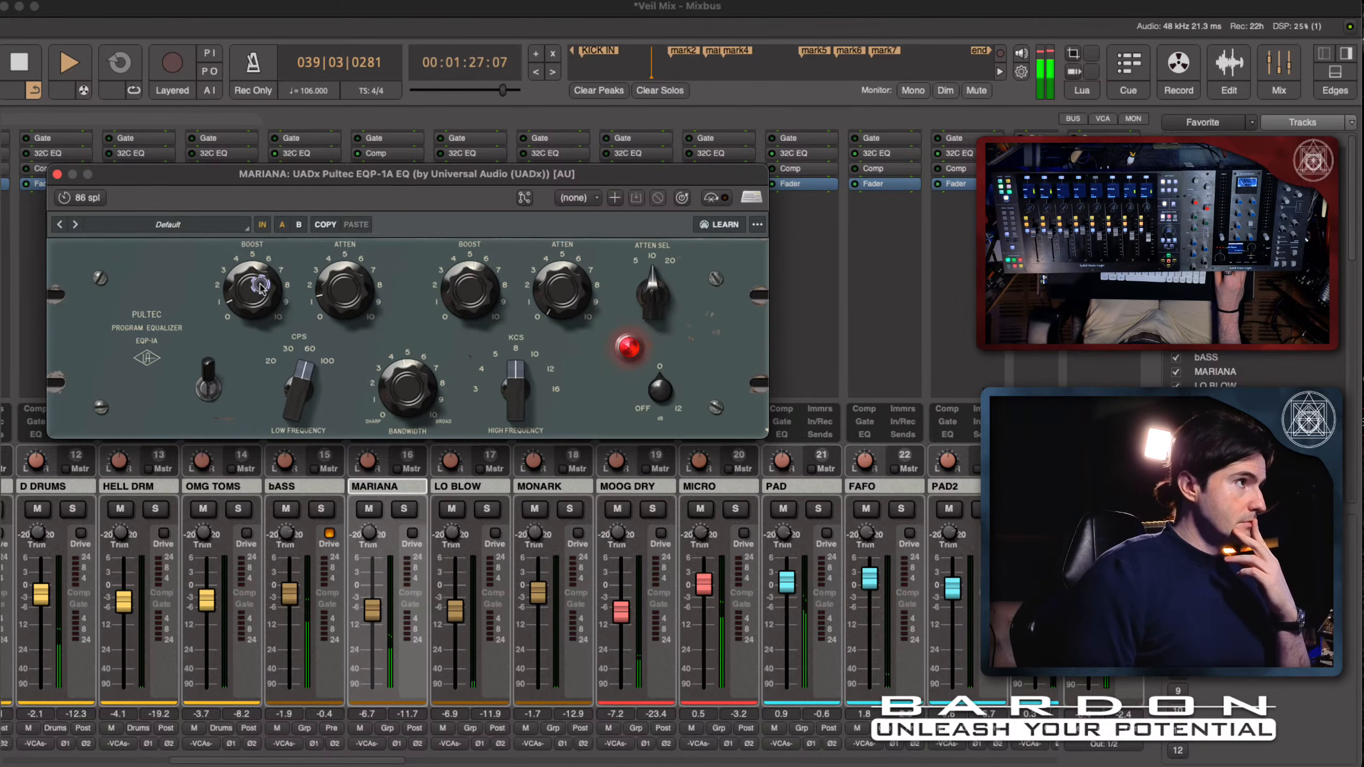
{"action": "left_click", "coordinate": [262, 225]}
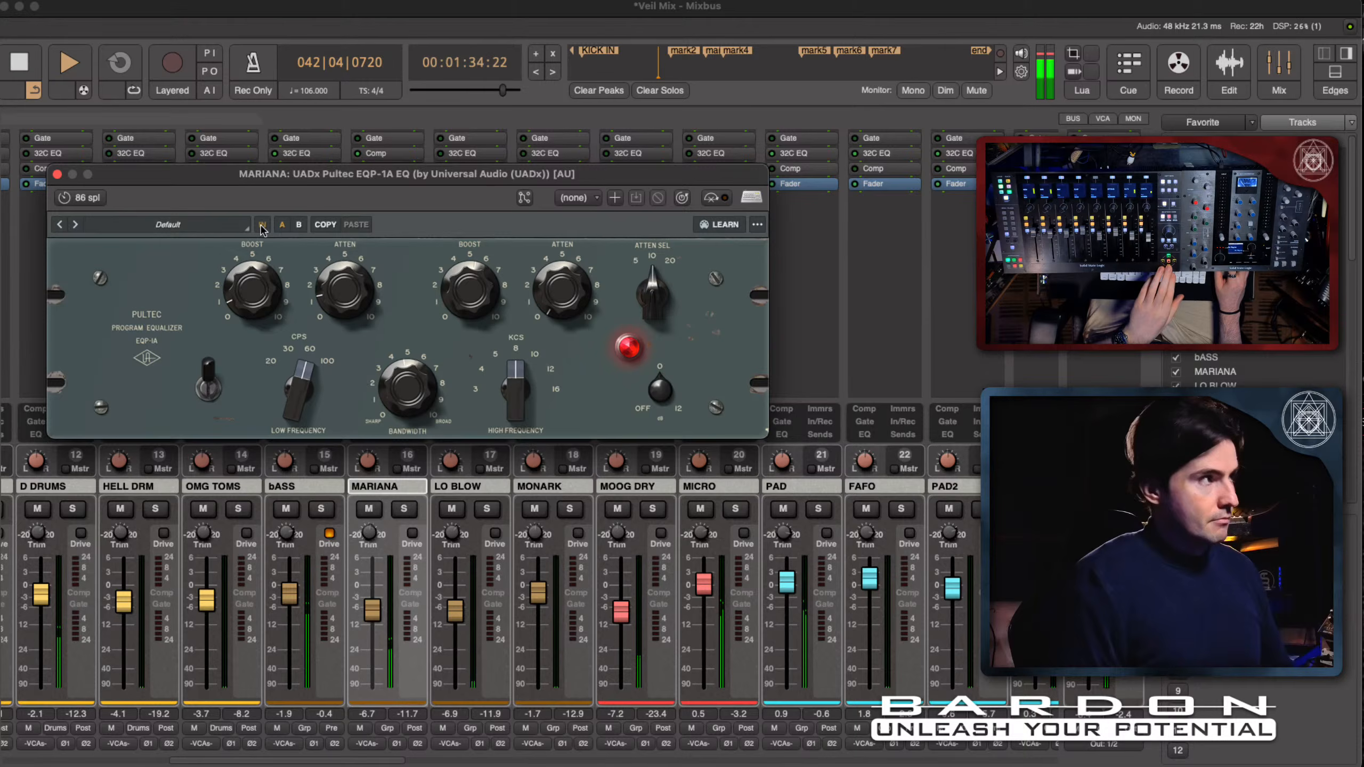
{"action": "key", "text": "space"}
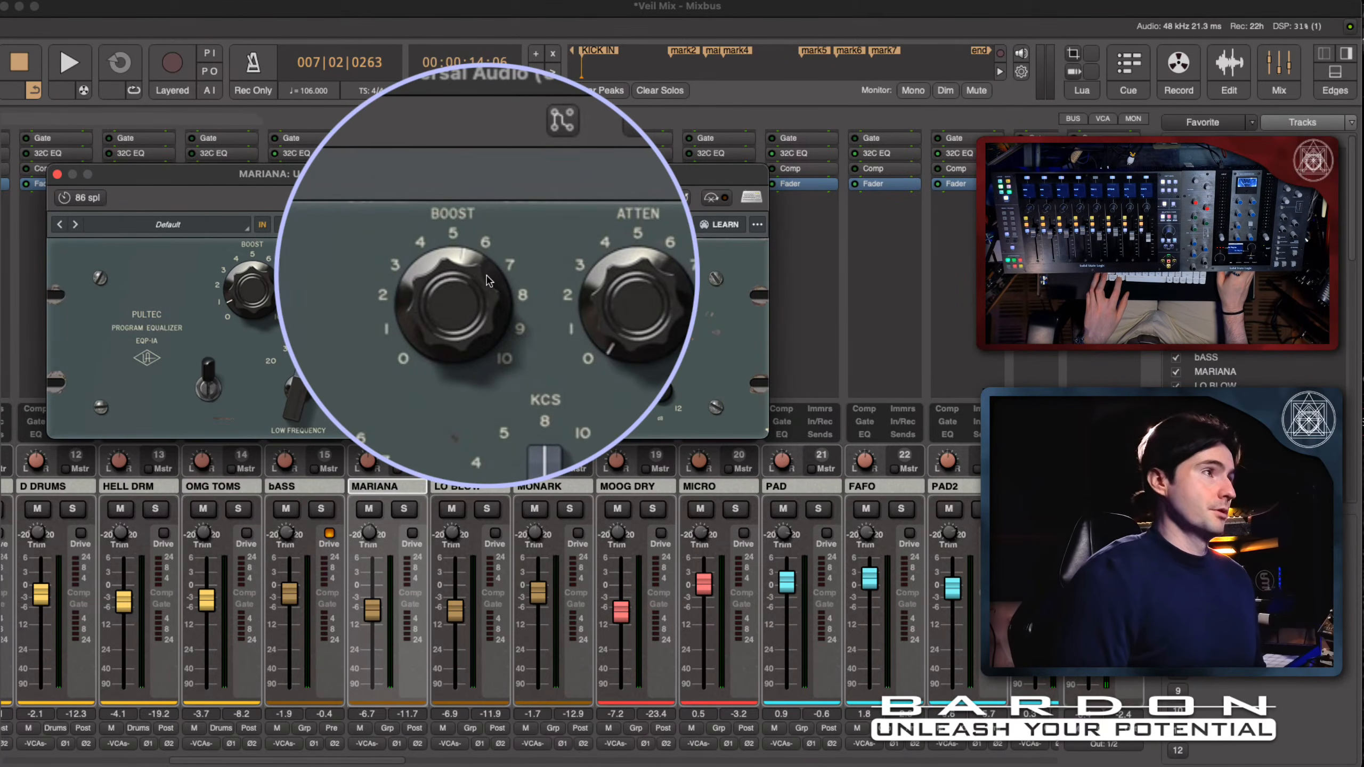
- Magnify and examine the Pultec's high boost, bandwidth, high-frequency selector, and low boost and attenuation controls
{"action": "left_click", "coordinate": [487, 279], "text": "shift"}
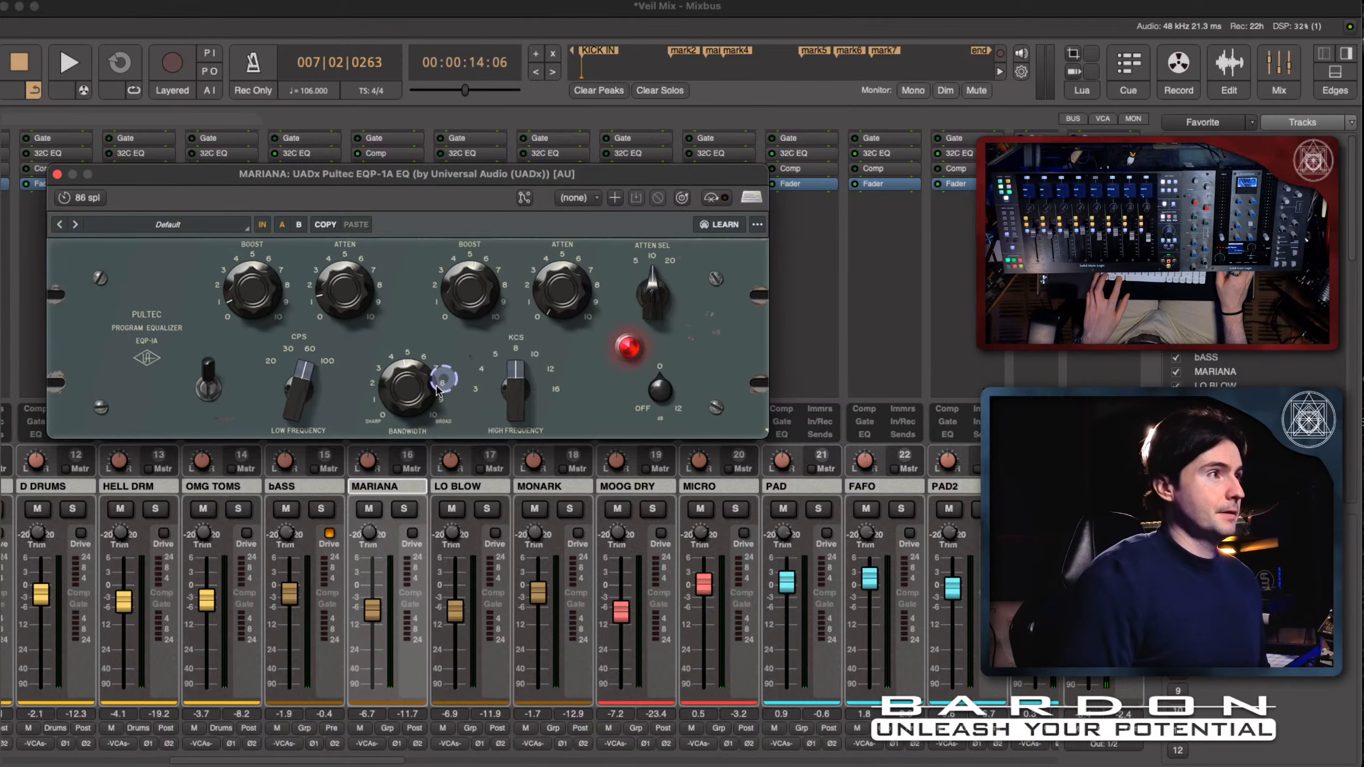
{"action": "key", "text": "shift+super"}
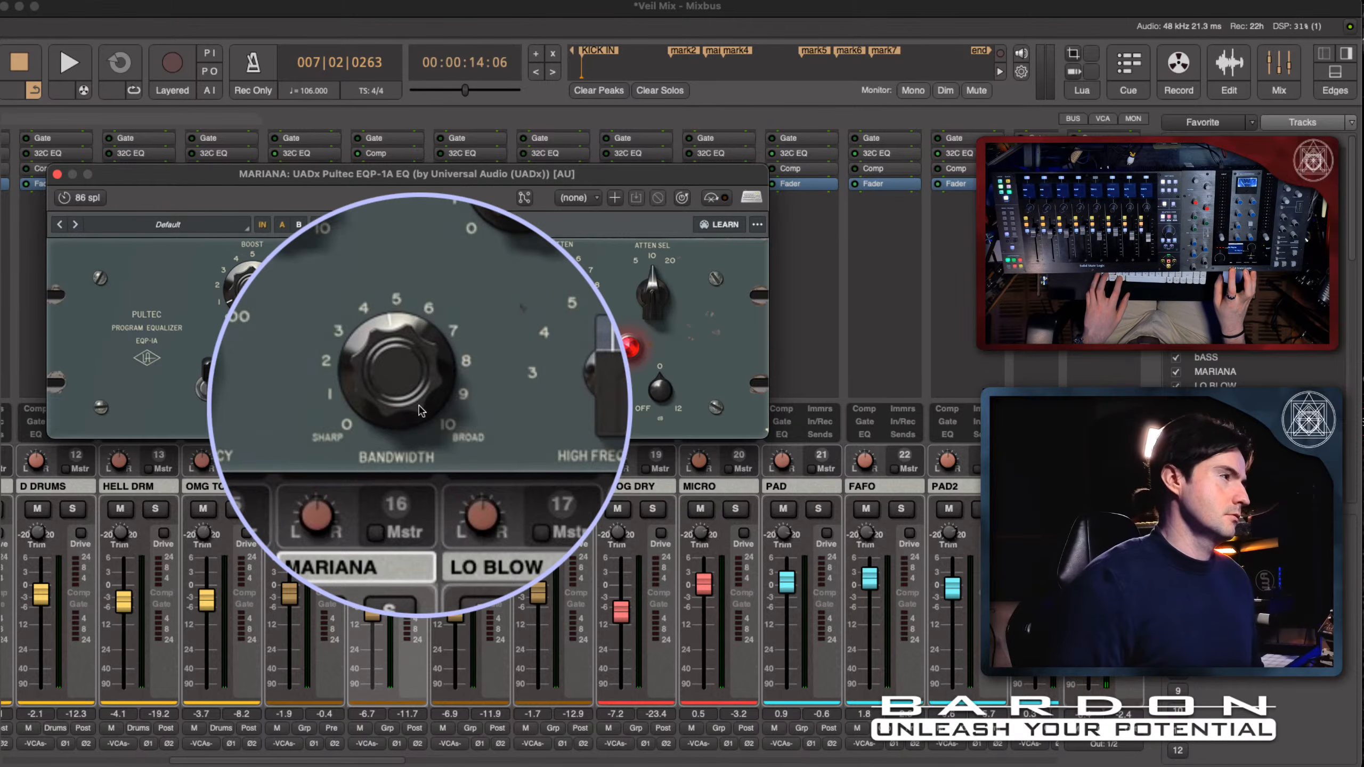
{"action": "left_click", "coordinate": [420, 411], "text": "super"}
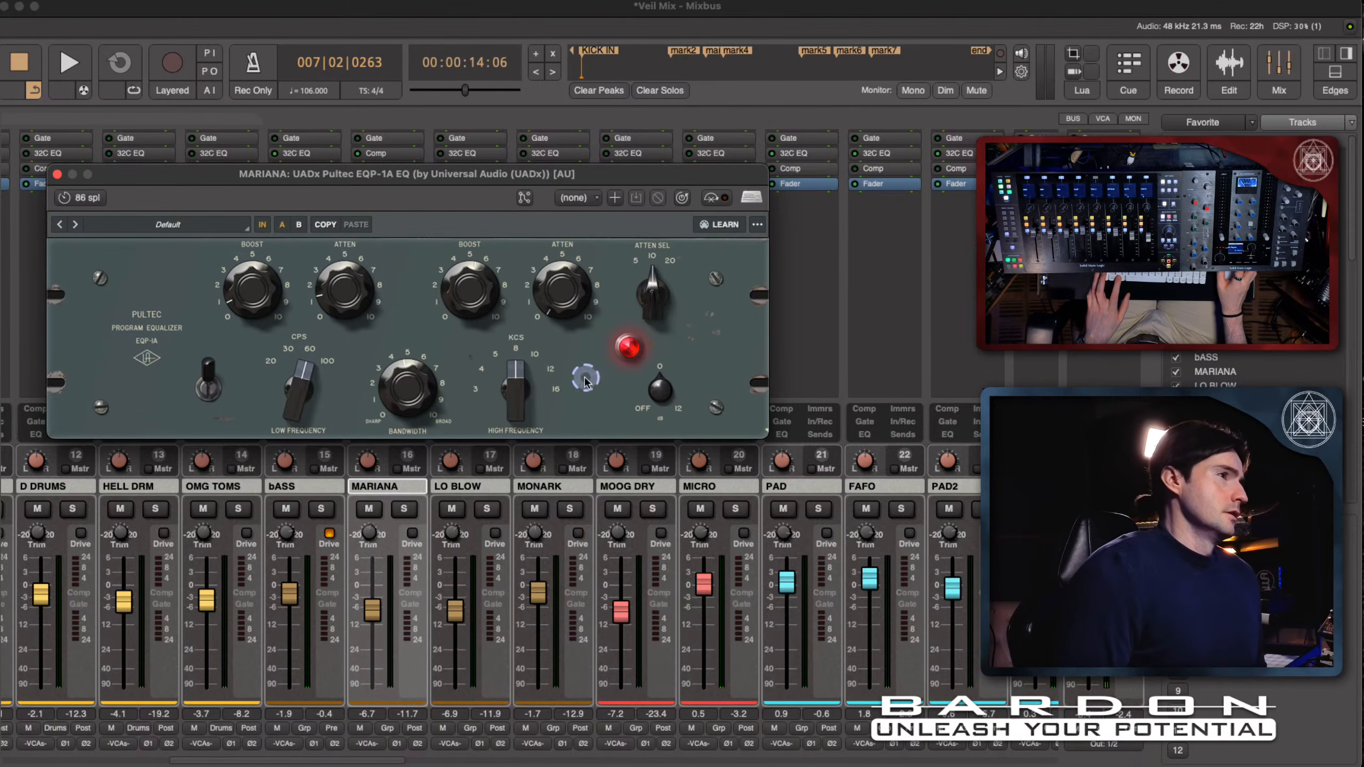
{"action": "key", "text": "shift+super"}
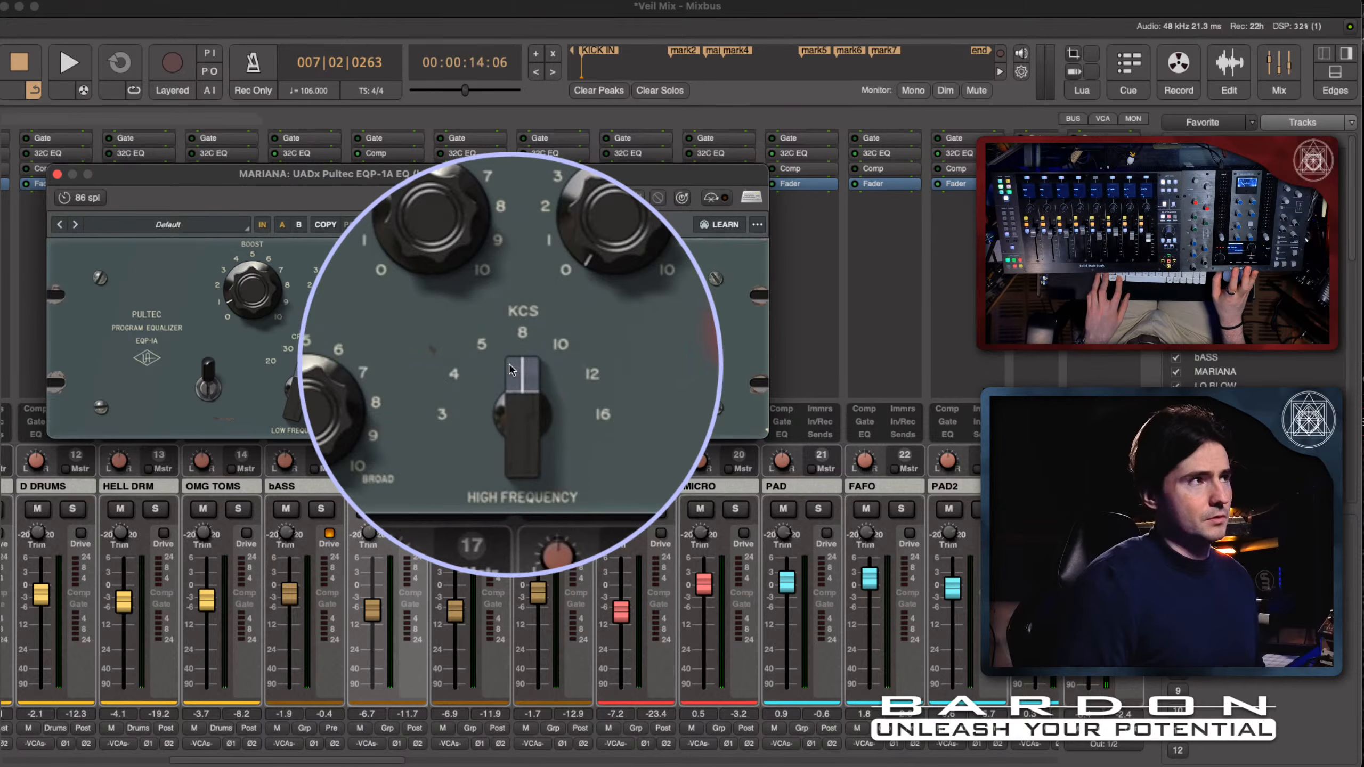
{"action": "left_click", "coordinate": [510, 368], "text": "super"}
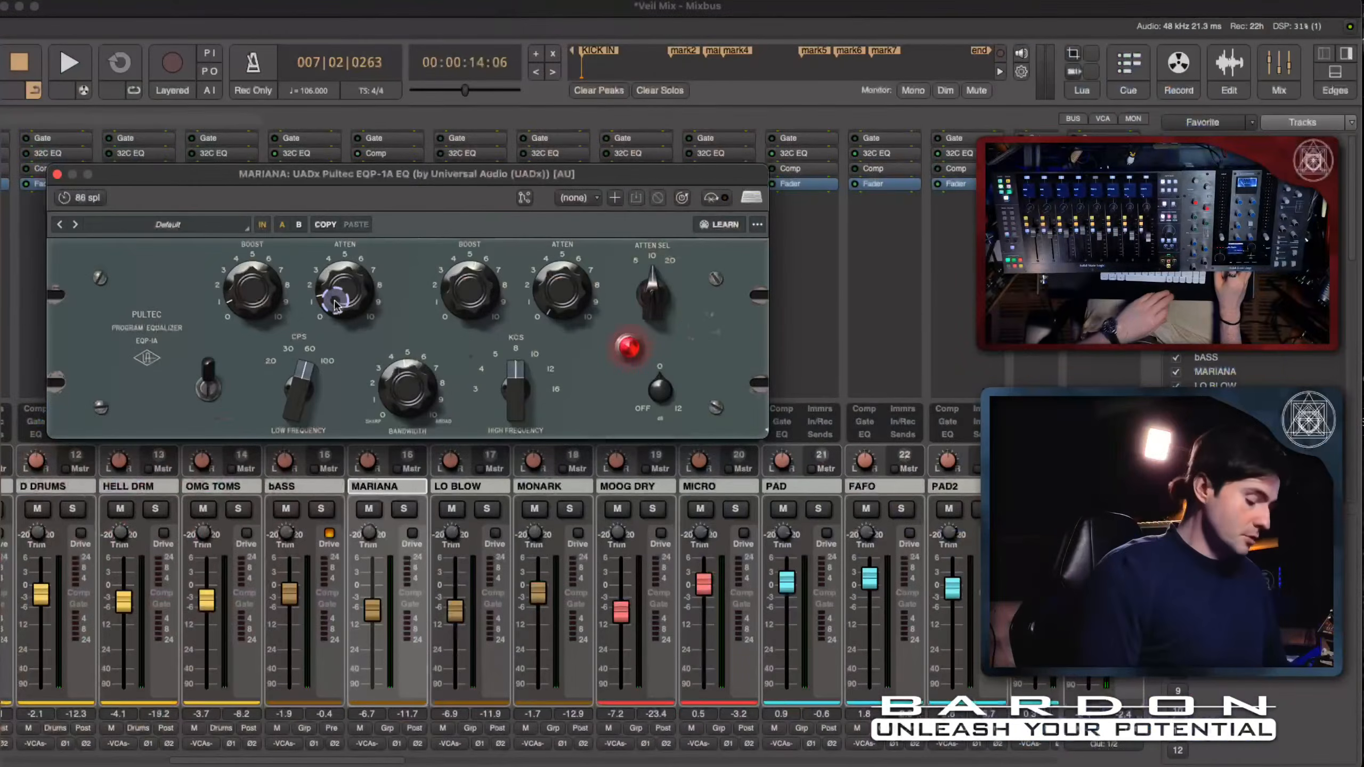
{"action": "key", "text": "shift+super"}
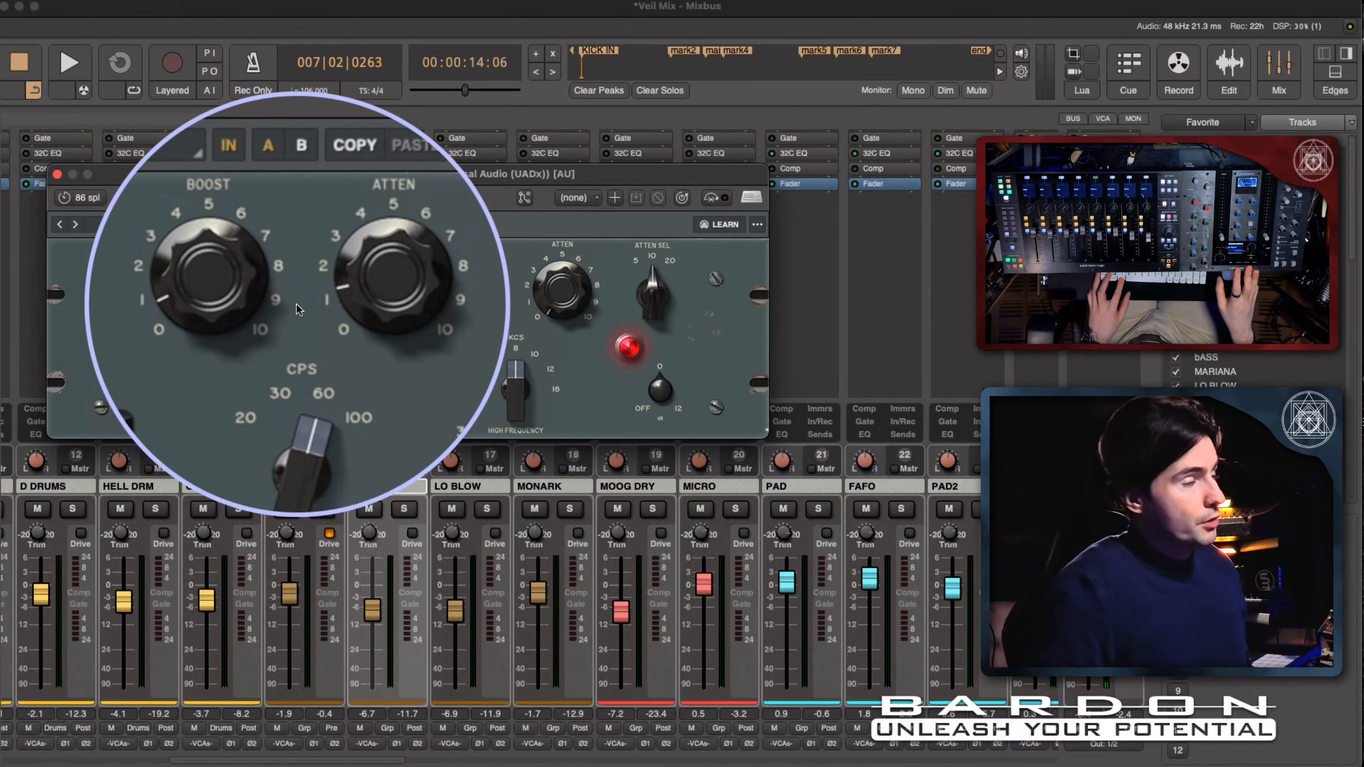
{"action": "key", "text": "super"}
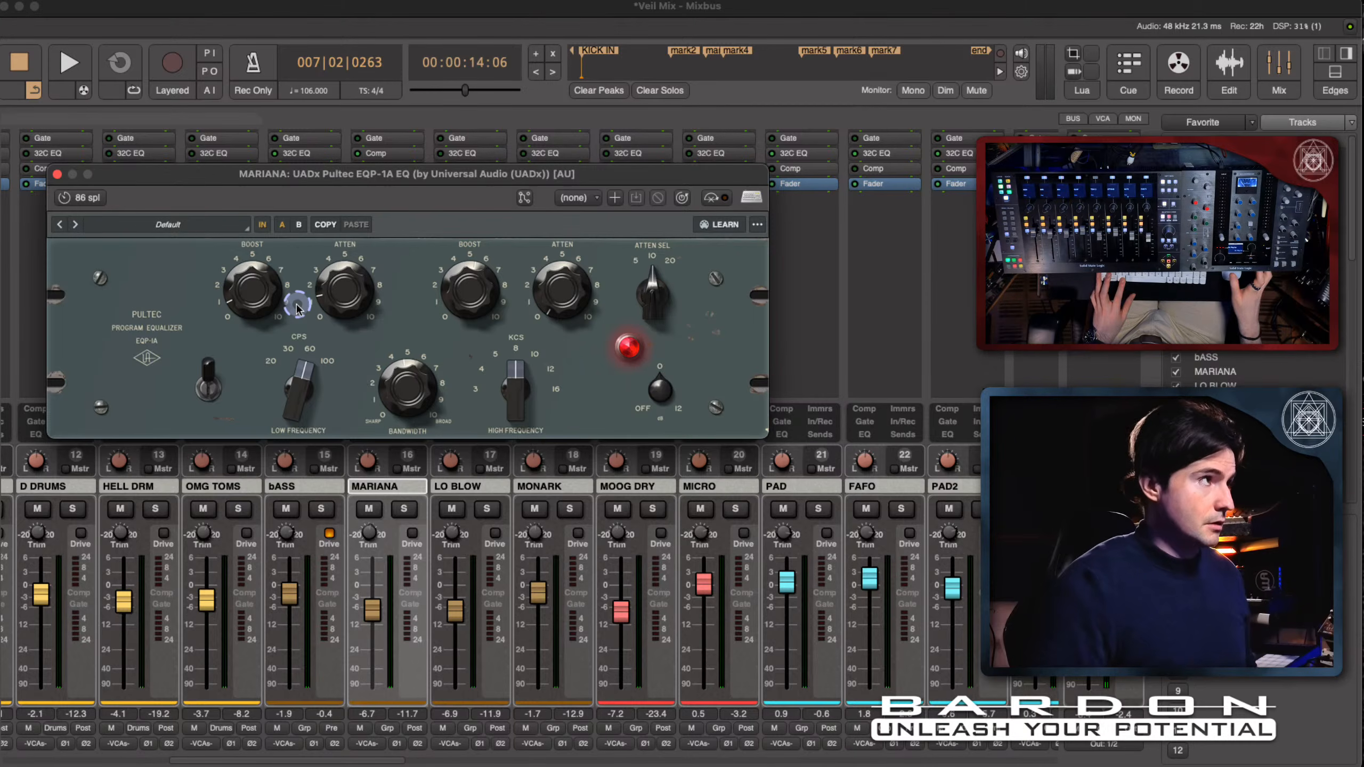
- Play the session and compare MARIANA's Pultec bypassed and engaged, stopping playback at the end
{"action": "left_click", "coordinate": [264, 225]}
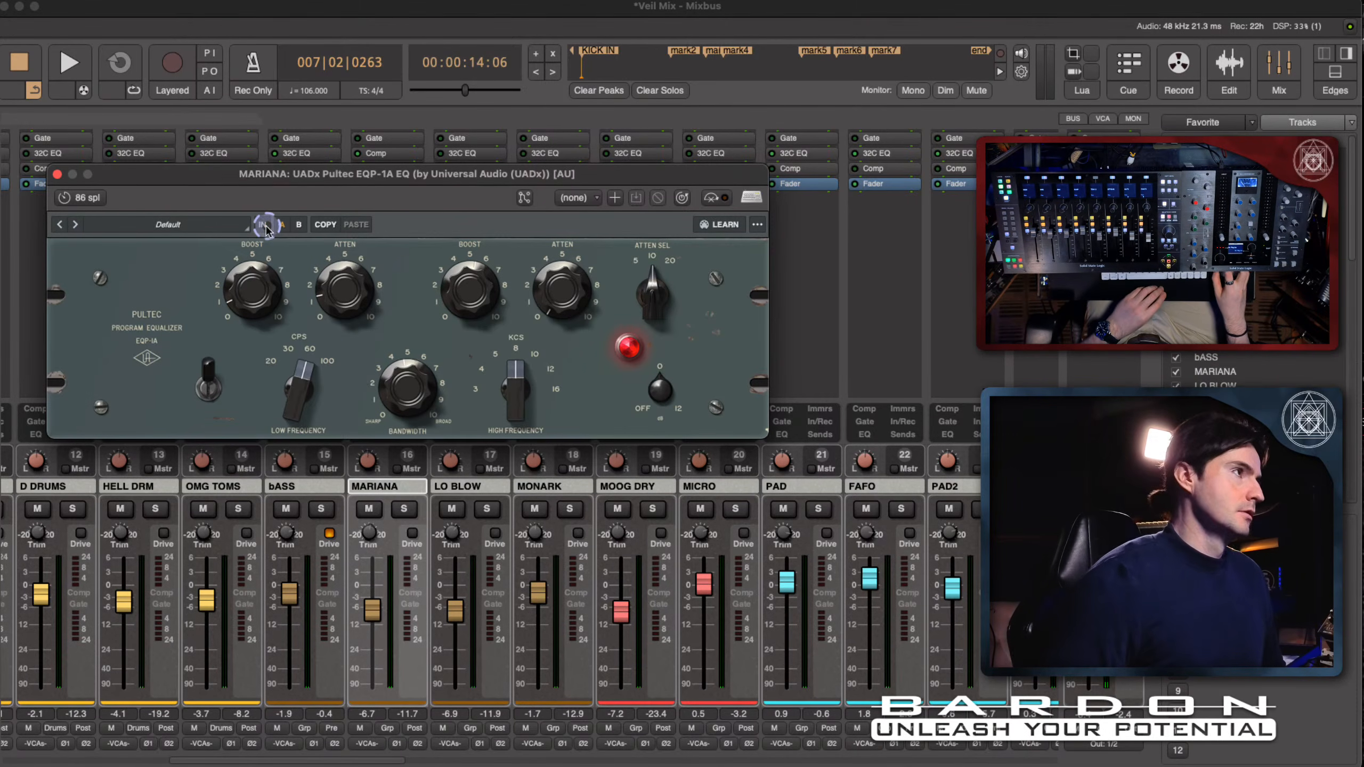
{"action": "key", "text": "space"}
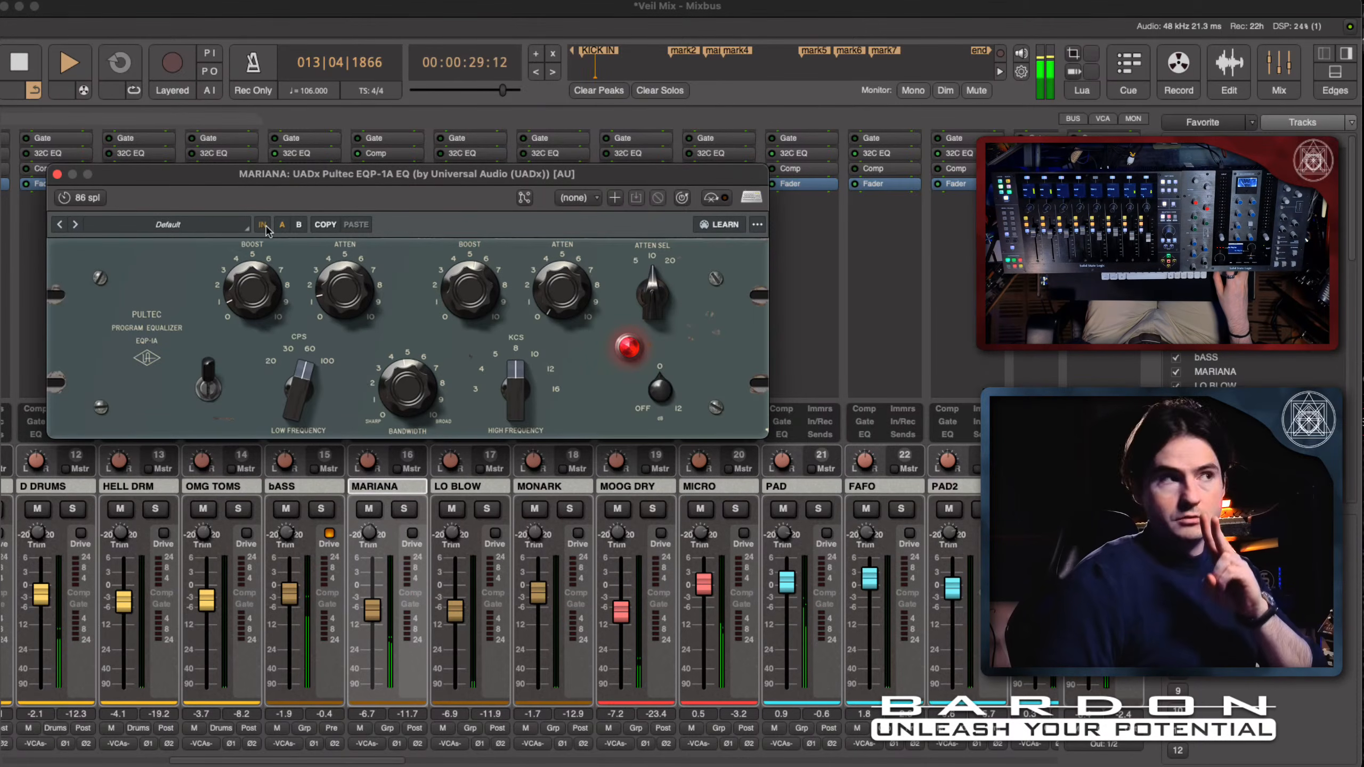
{"action": "left_click", "coordinate": [263, 225]}
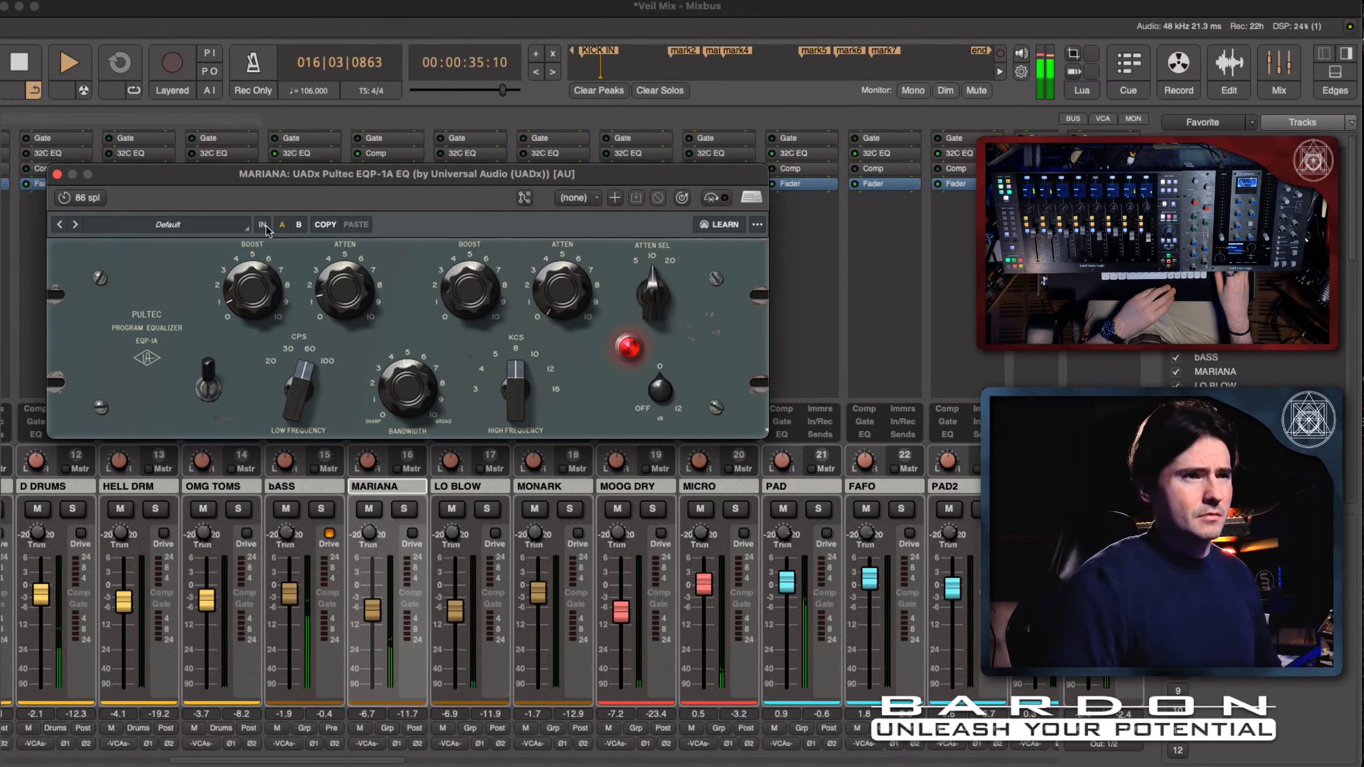
{"action": "left_click", "coordinate": [266, 228]}
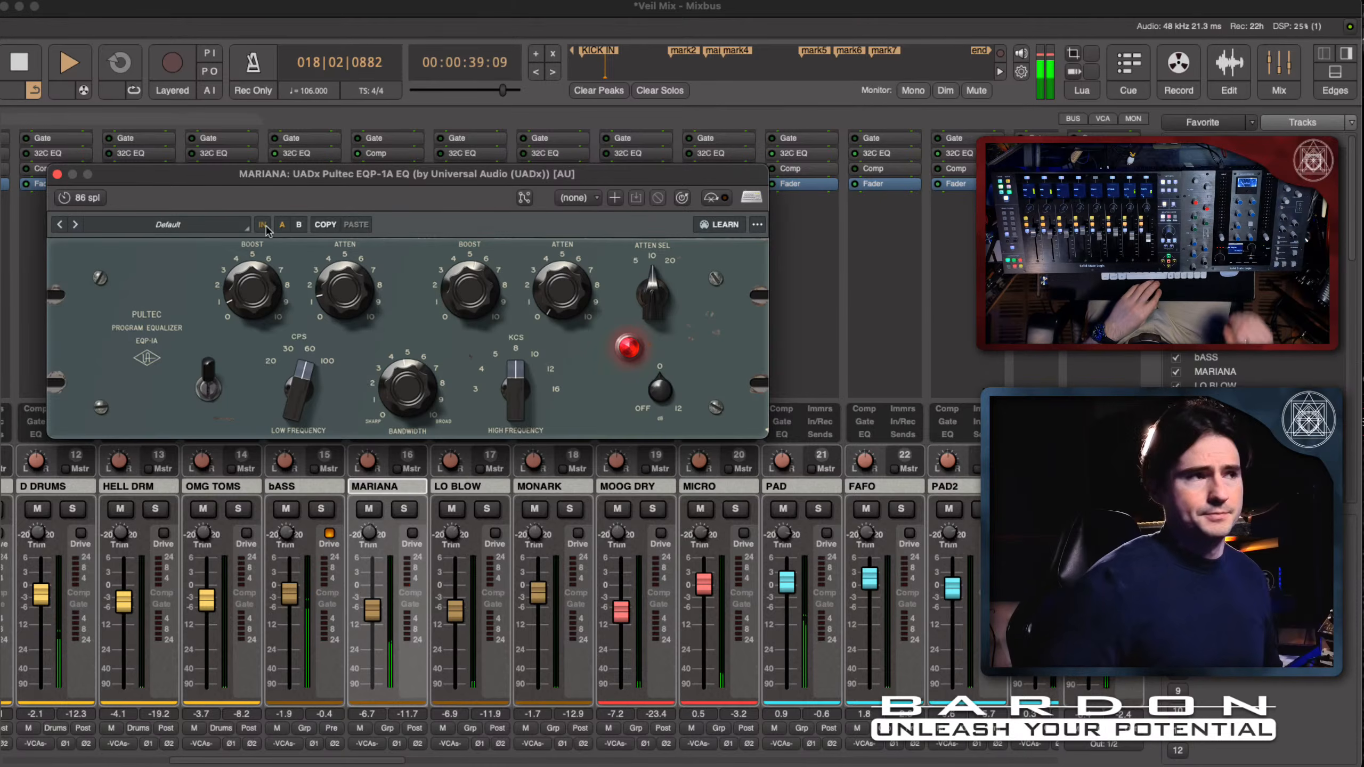
{"action": "key", "text": "space"}
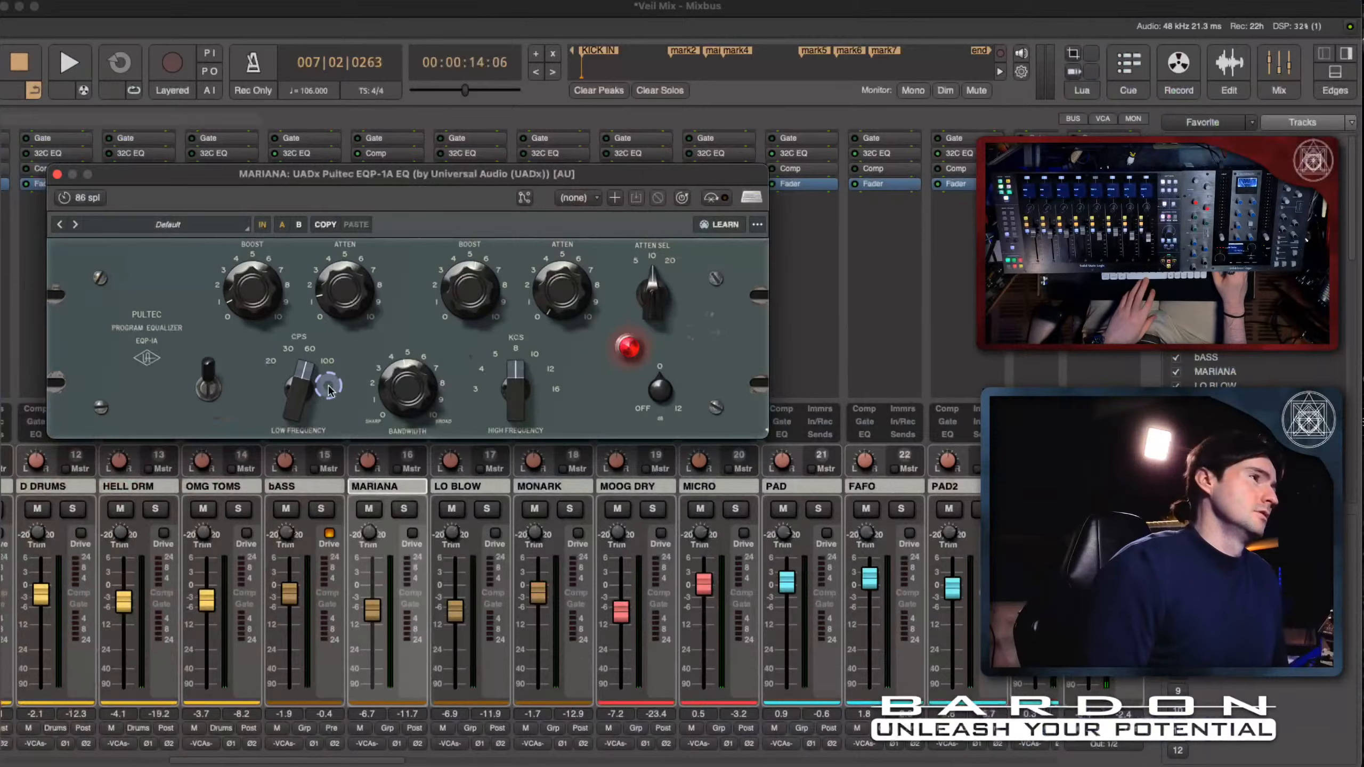
- Audition the Pultec's low-frequency selector at 100 CPS against 60 CPS during playback, returning it to 60 CPS
{"action": "key", "text": "space"}
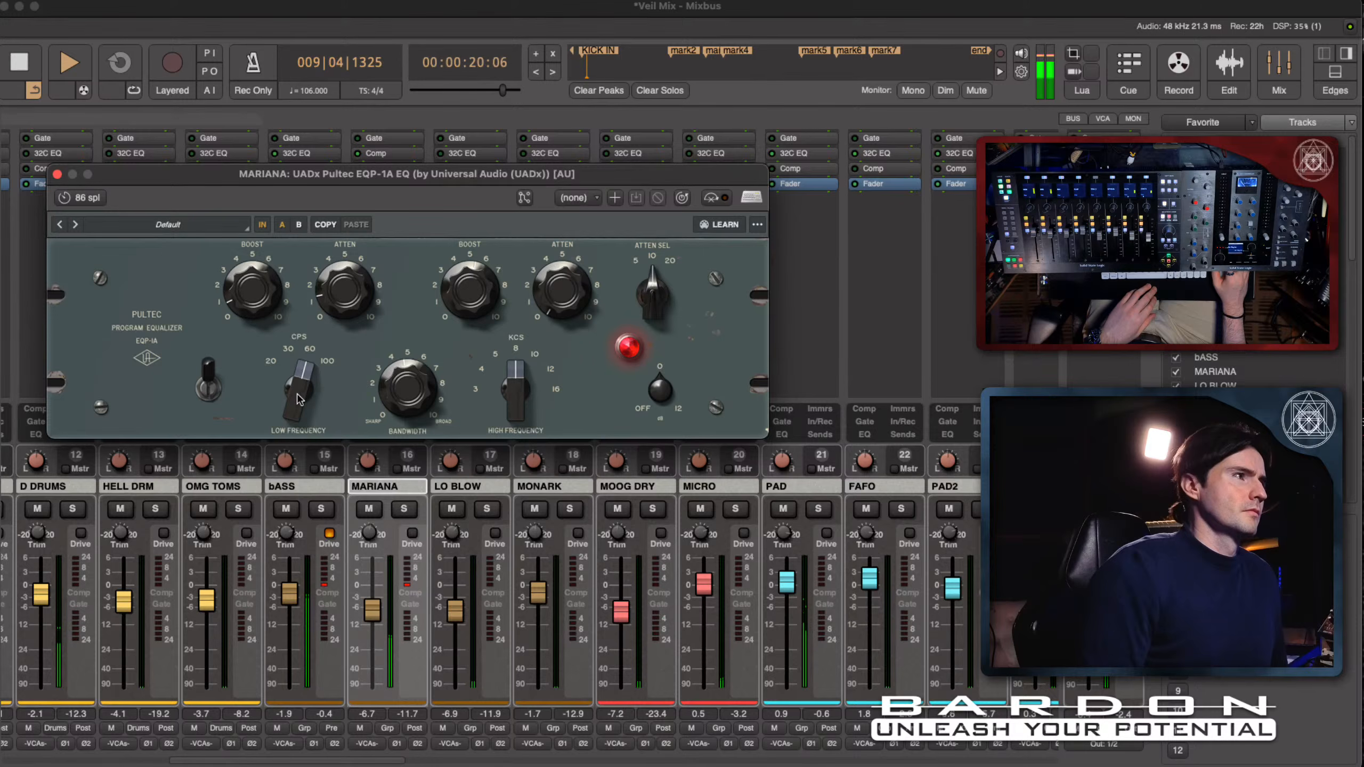
{"action": "left_click_drag", "start_coordinate": [298, 399], "coordinate": [284, 238]}
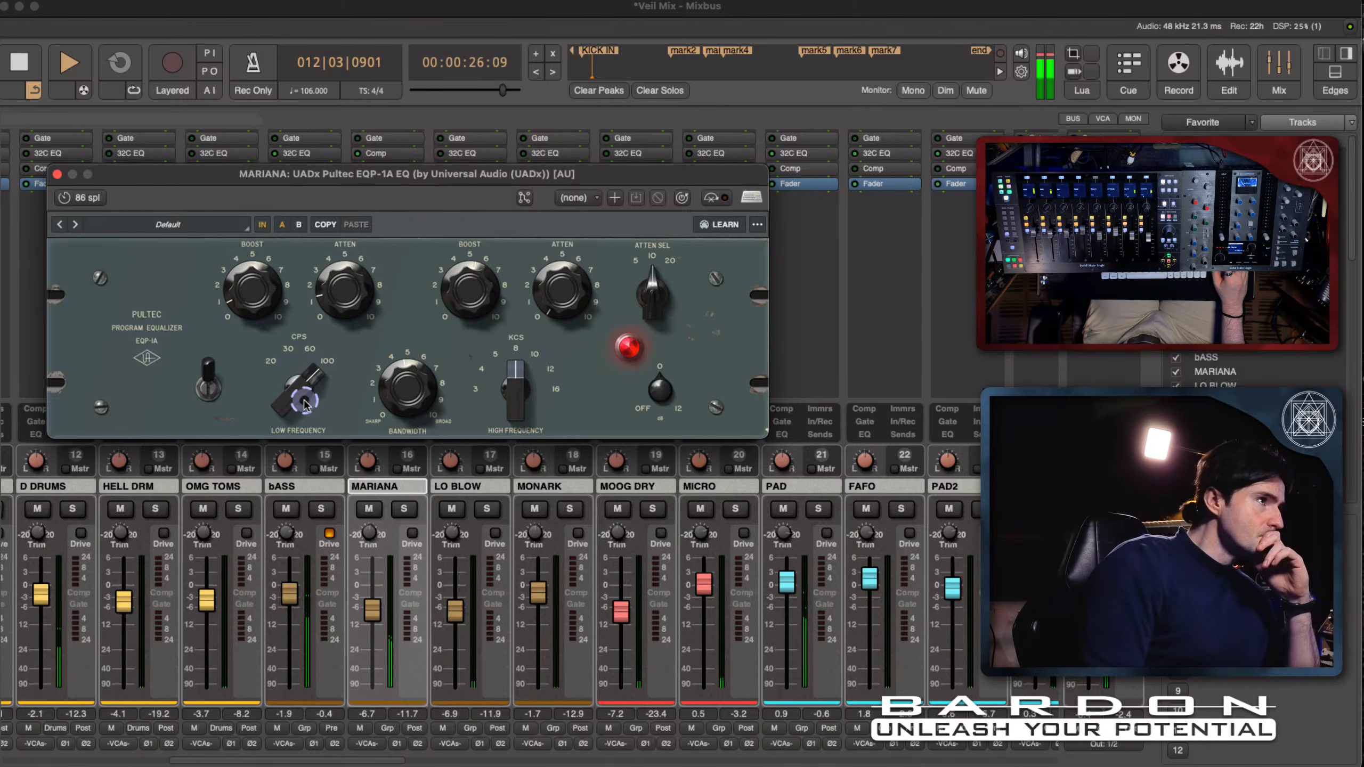
{"action": "left_click_drag", "start_coordinate": [304, 404], "coordinate": [304, 436]}
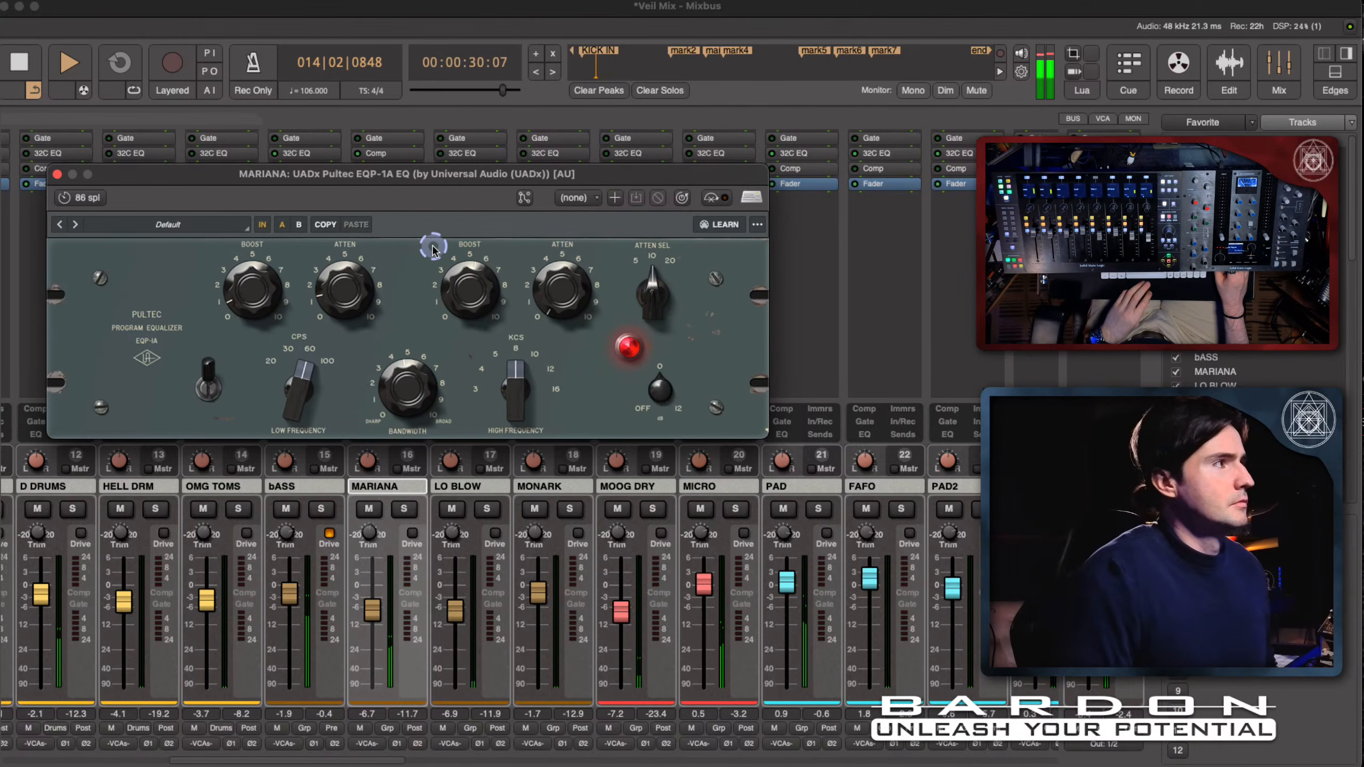
{"action": "key", "text": "space"}
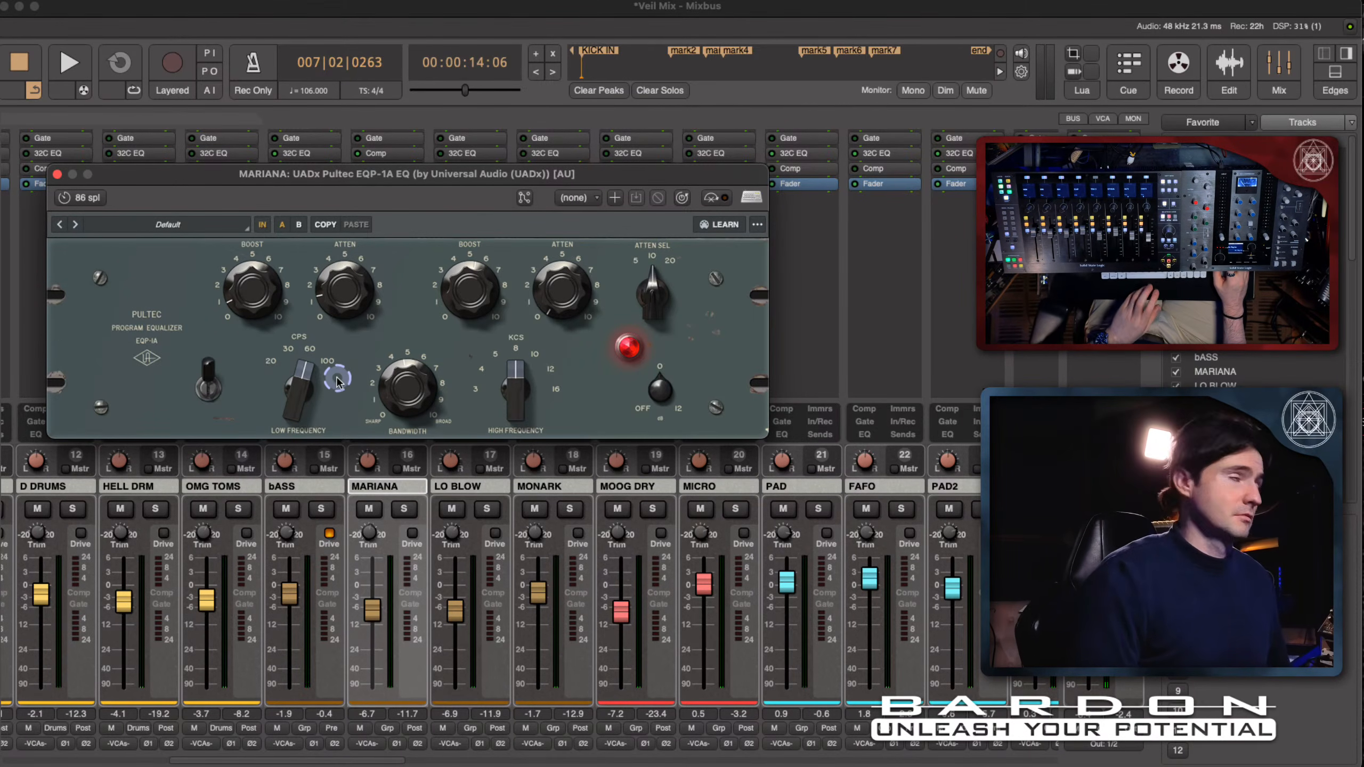
{"action": "key", "text": "space"}
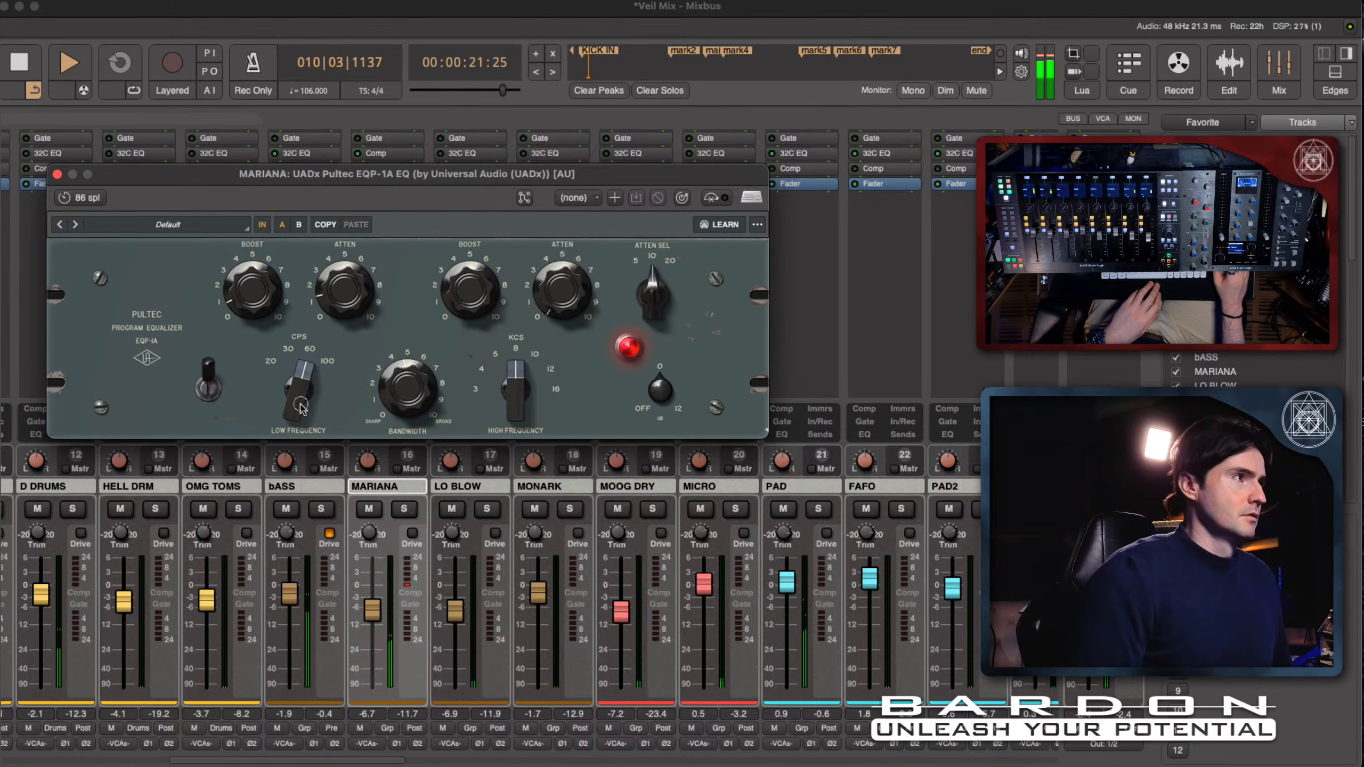
{"action": "mouse_move", "coordinate": [300, 404]}
{"action": "left_mouse_down"}
{"action": "mouse_move", "coordinate": [298, 217]}
{"action": "mouse_move", "coordinate": [321, 384]}
{"action": "mouse_move", "coordinate": [308, 398]}
{"action": "left_mouse_up"}
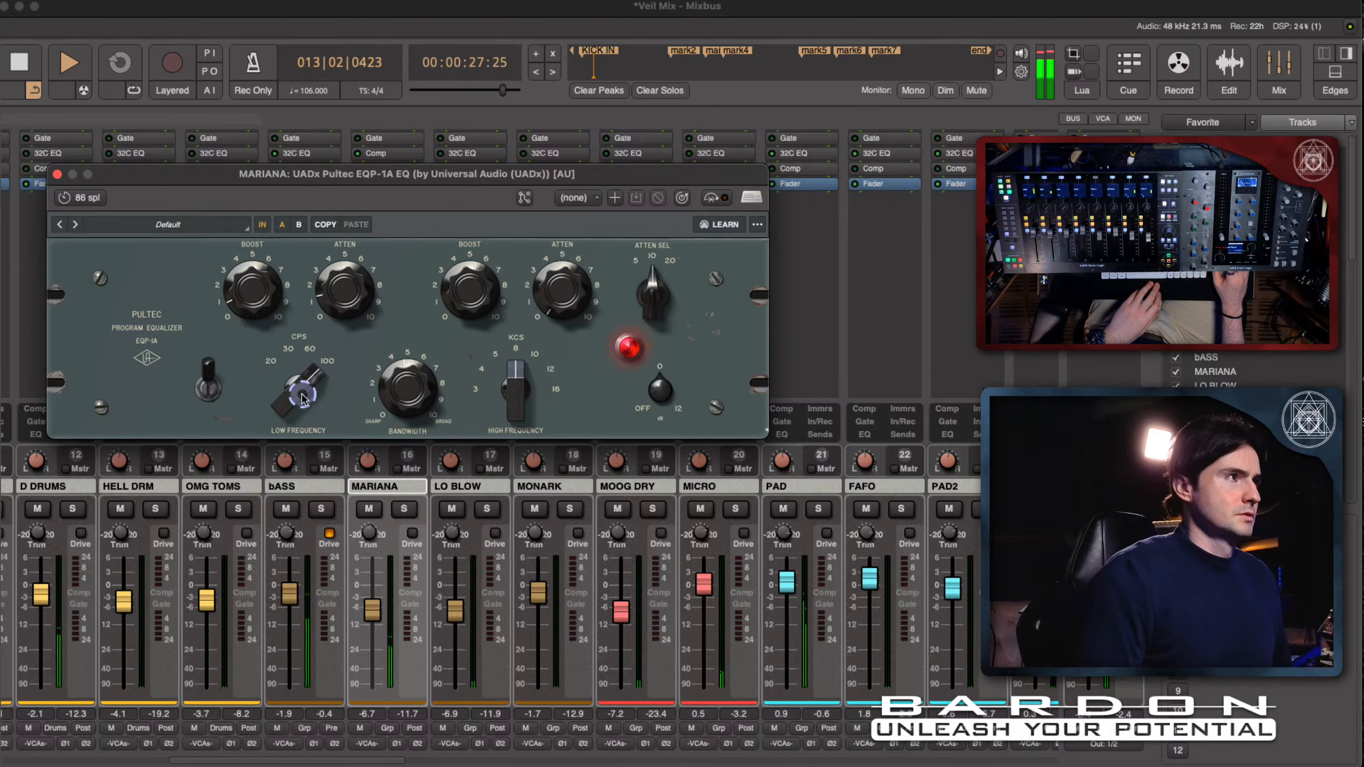
{"action": "left_click_drag", "start_coordinate": [302, 398], "coordinate": [299, 405]}
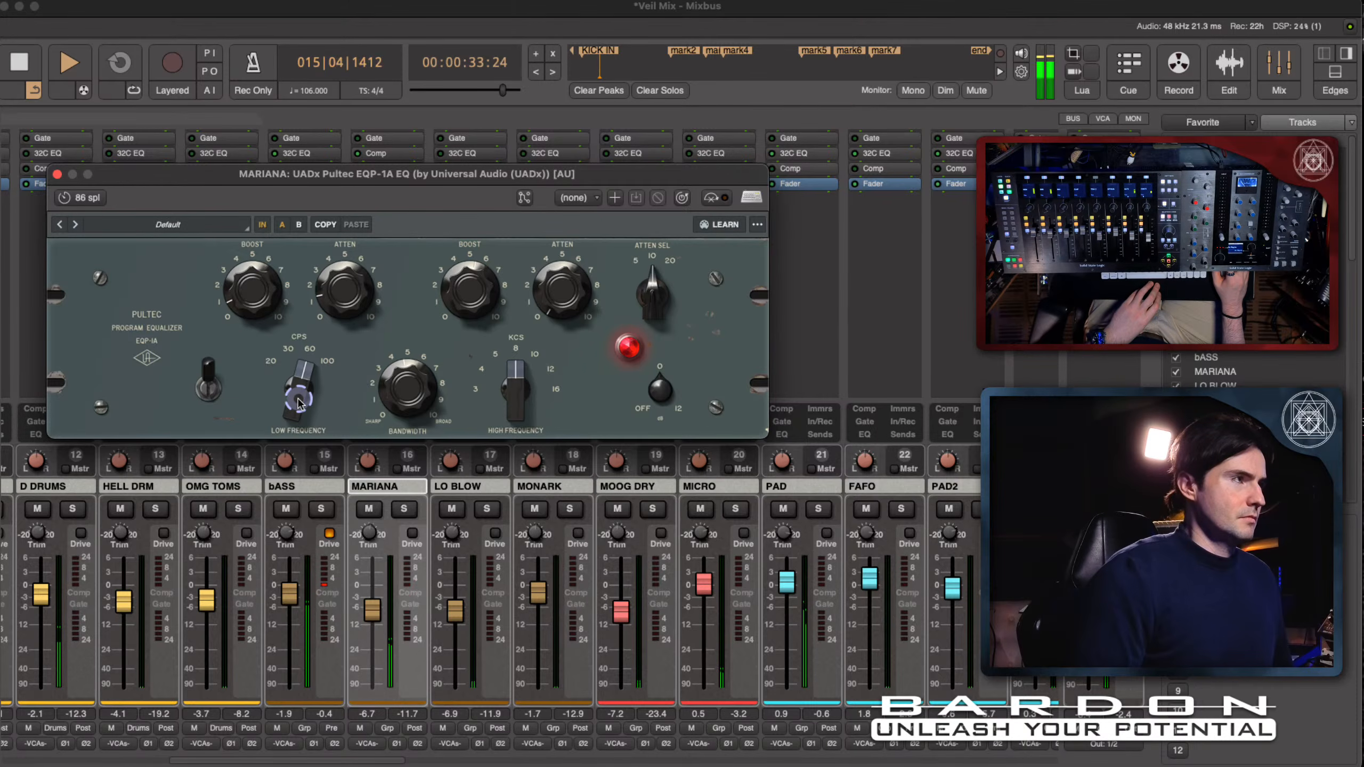
{"action": "left_click_drag", "start_coordinate": [299, 404], "coordinate": [297, 430]}
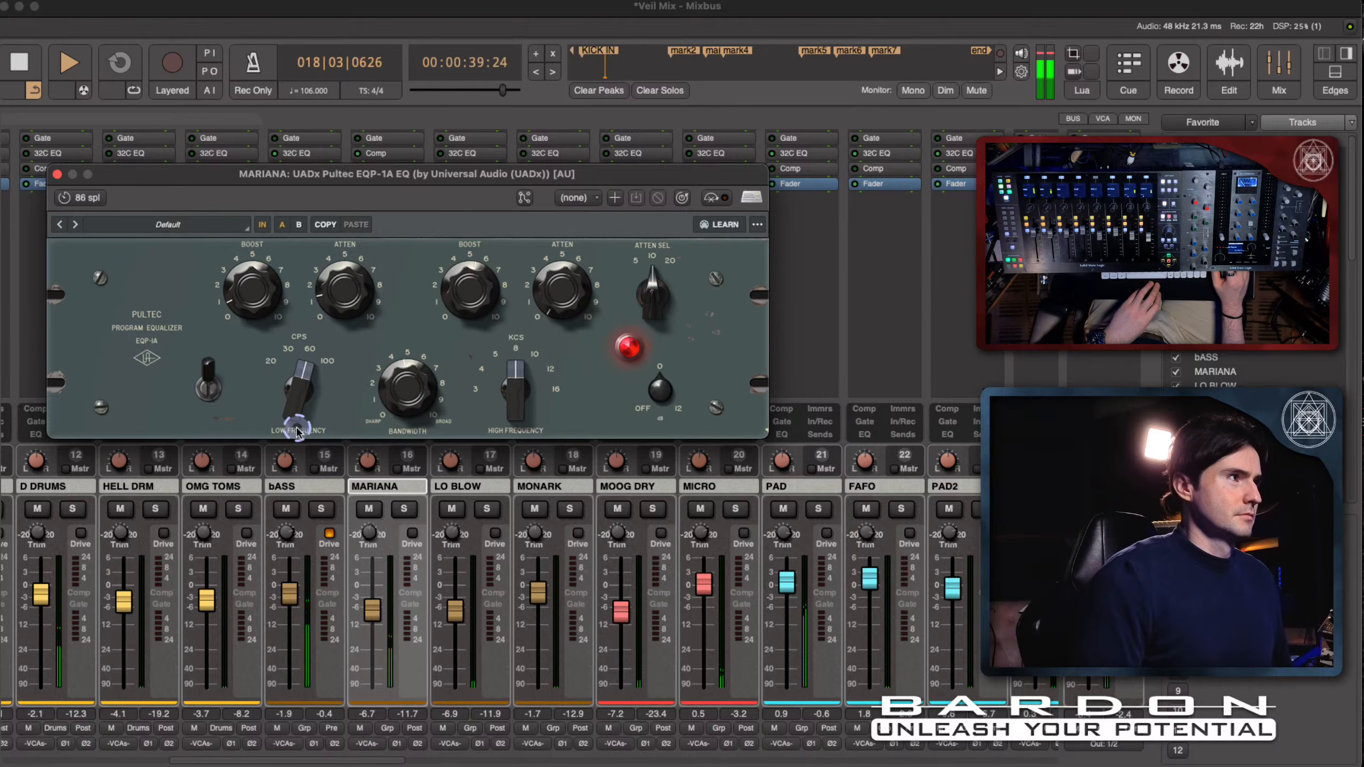
{"action": "key", "text": "space"}
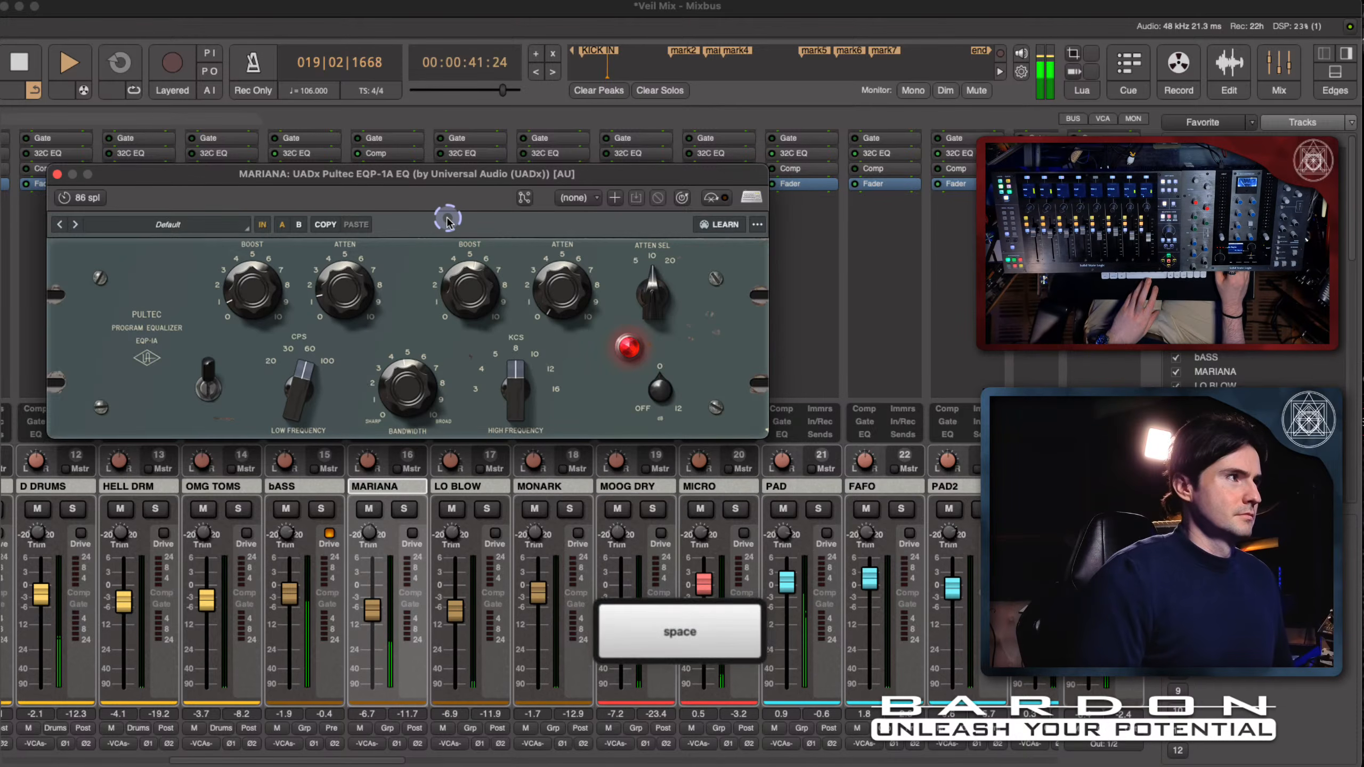
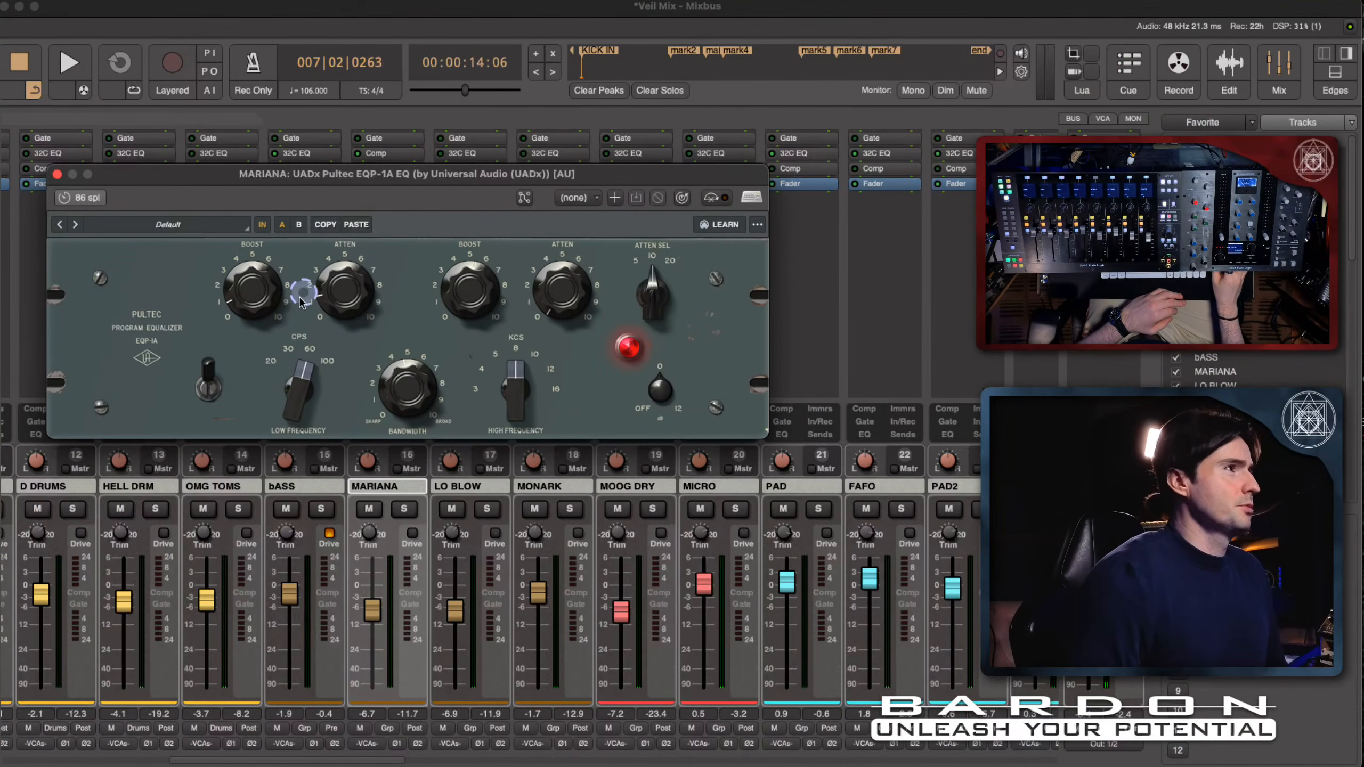
- Paste the Pultec's settings into comparison slot B and set that slot's low frequency to 100 CPS
{"action": "left_click", "coordinate": [299, 222]}
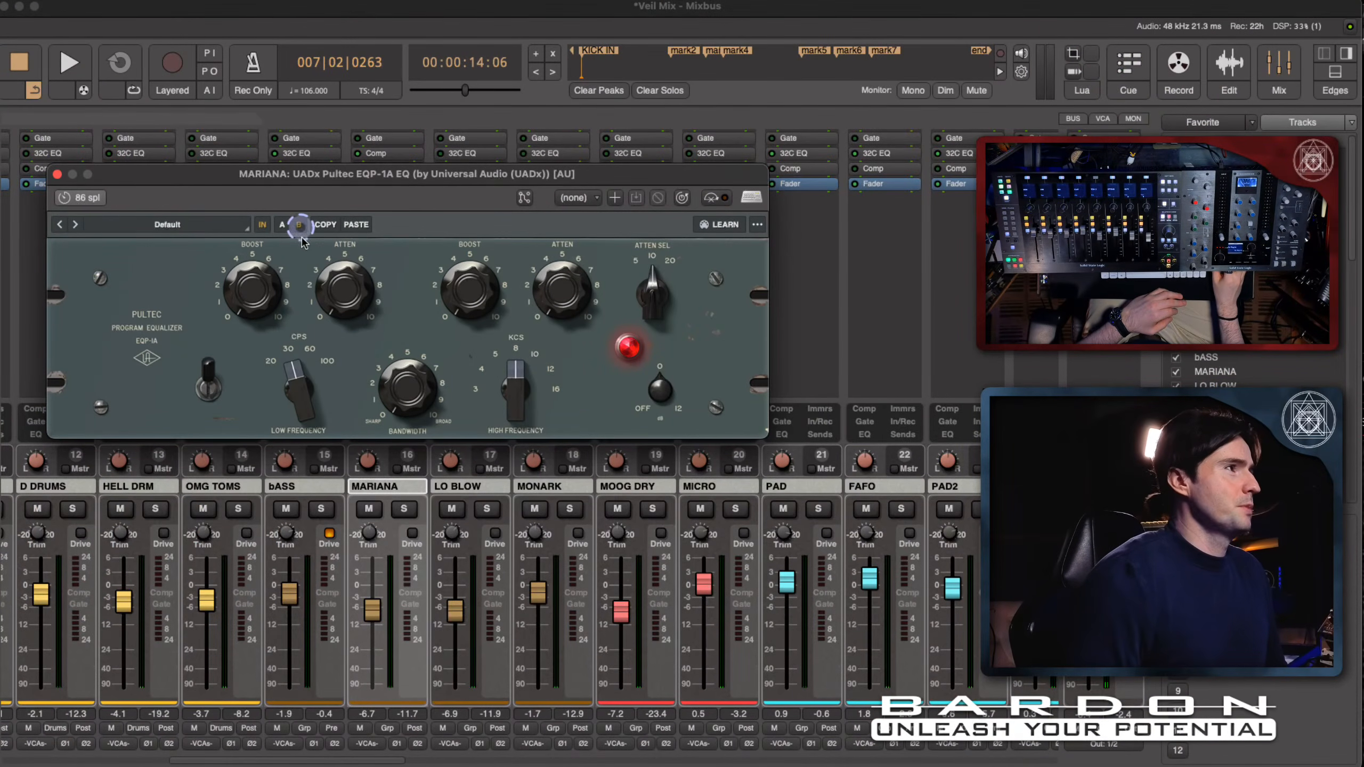
{"action": "left_click", "coordinate": [356, 226]}
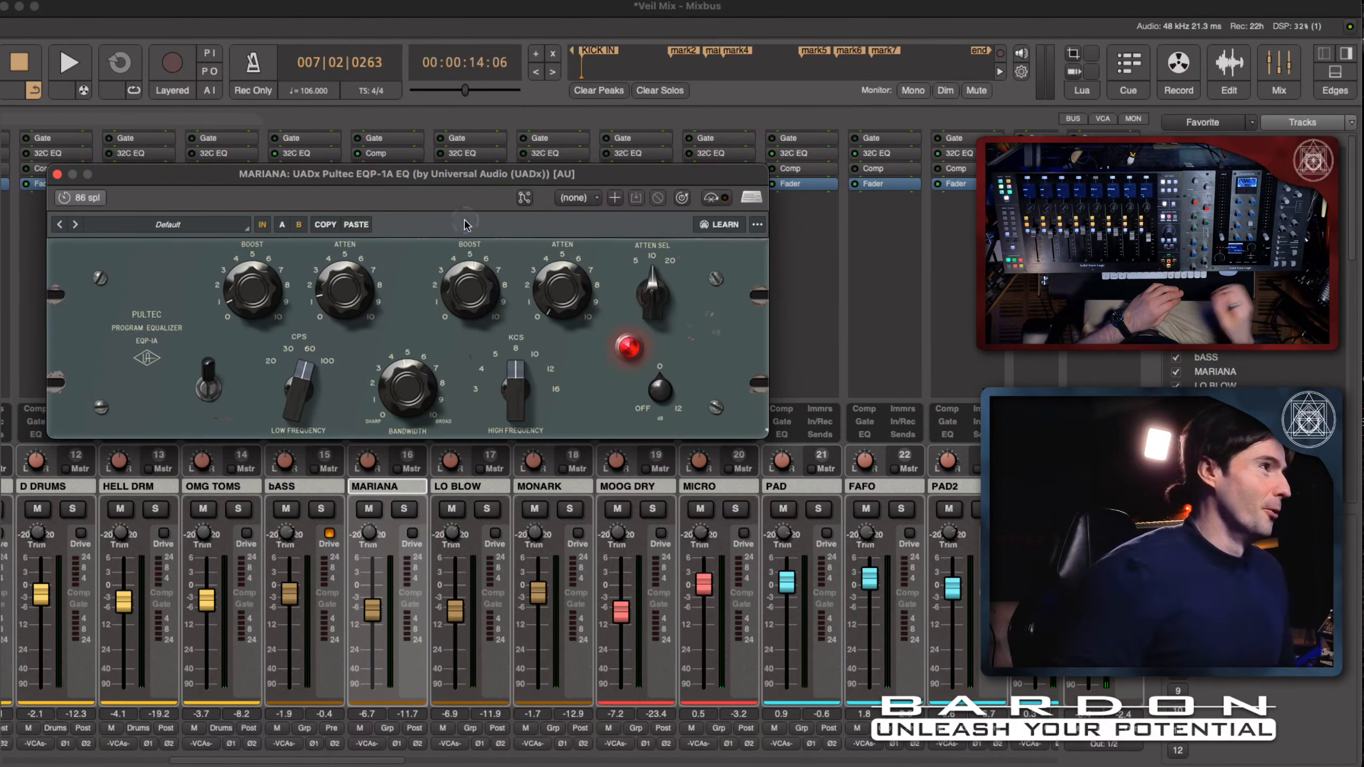
{"action": "left_click", "coordinate": [282, 390]}
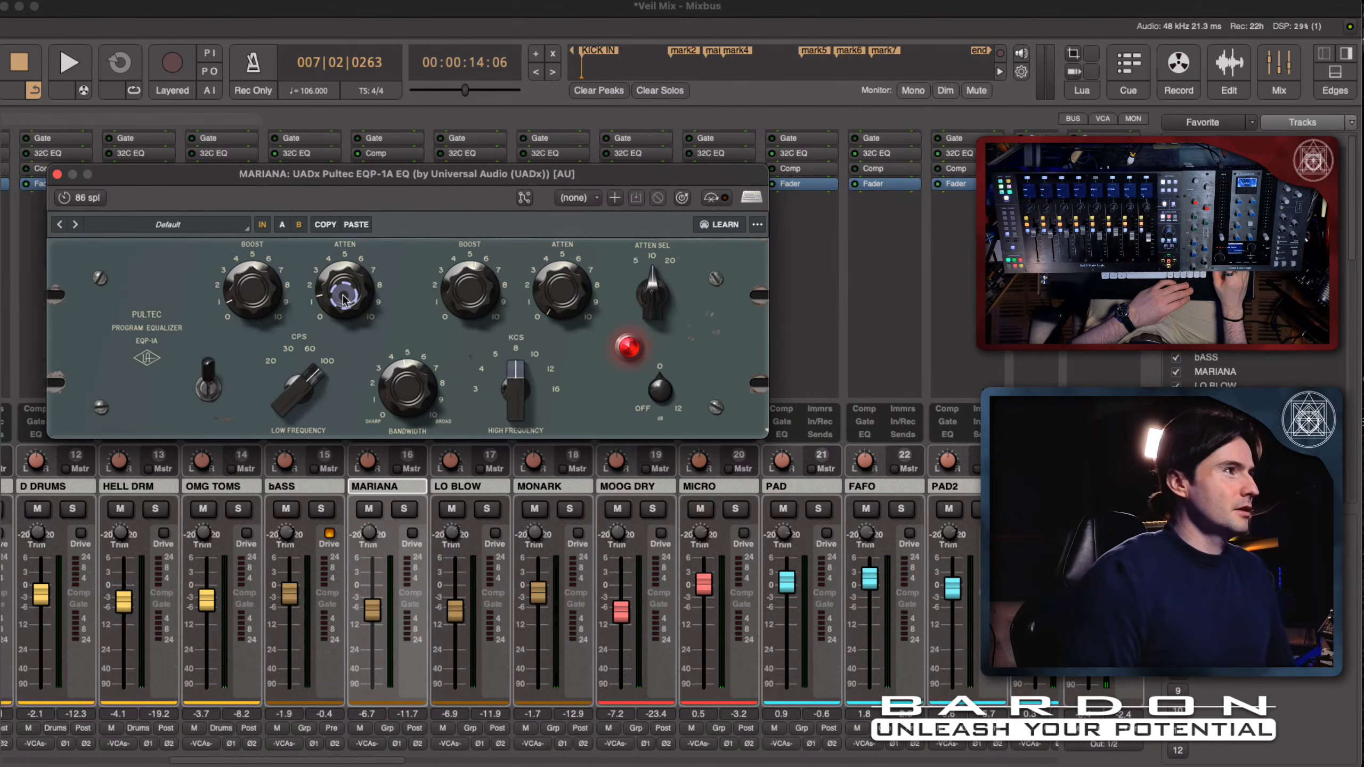
- Play the session and compare the Pultec's A and B settings, keep A, stop playback and close the plugin window
{"action": "key", "text": "space"}
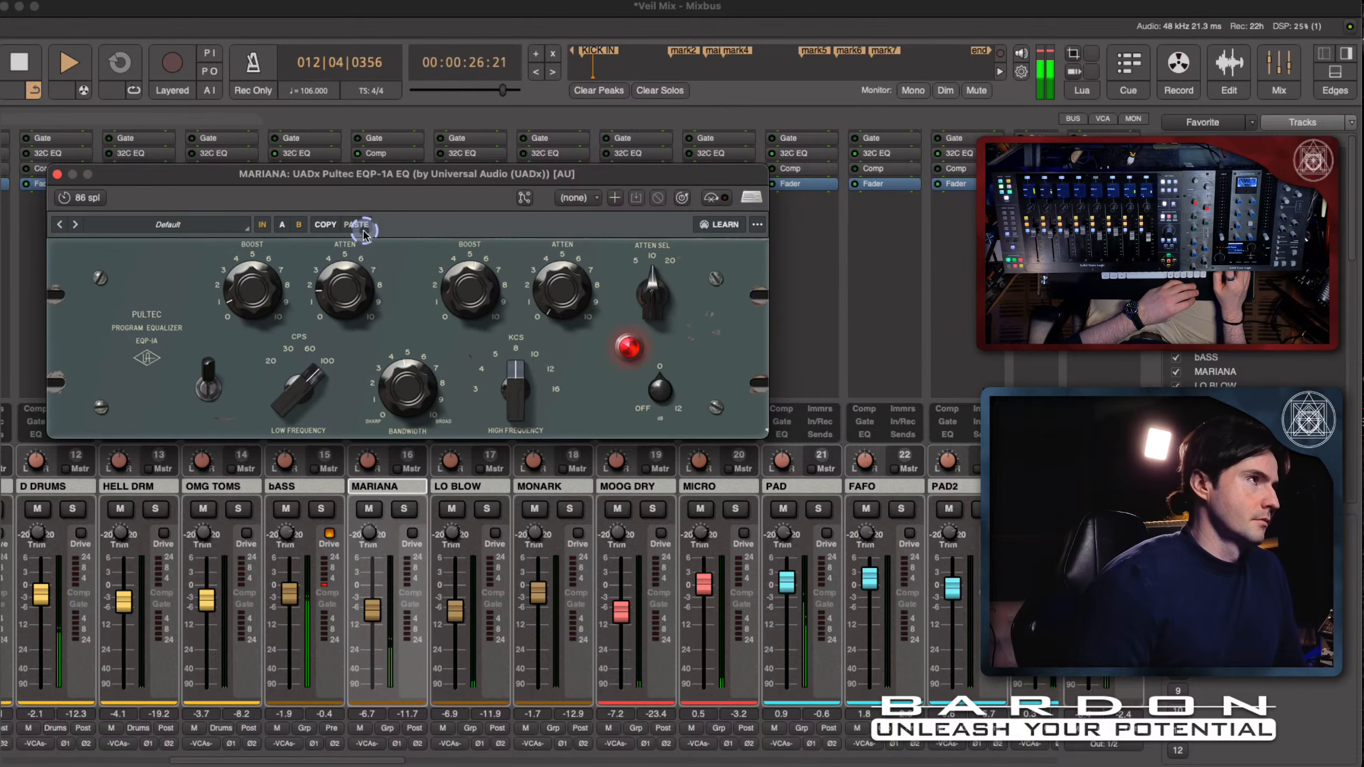
{"action": "left_click", "coordinate": [278, 231]}
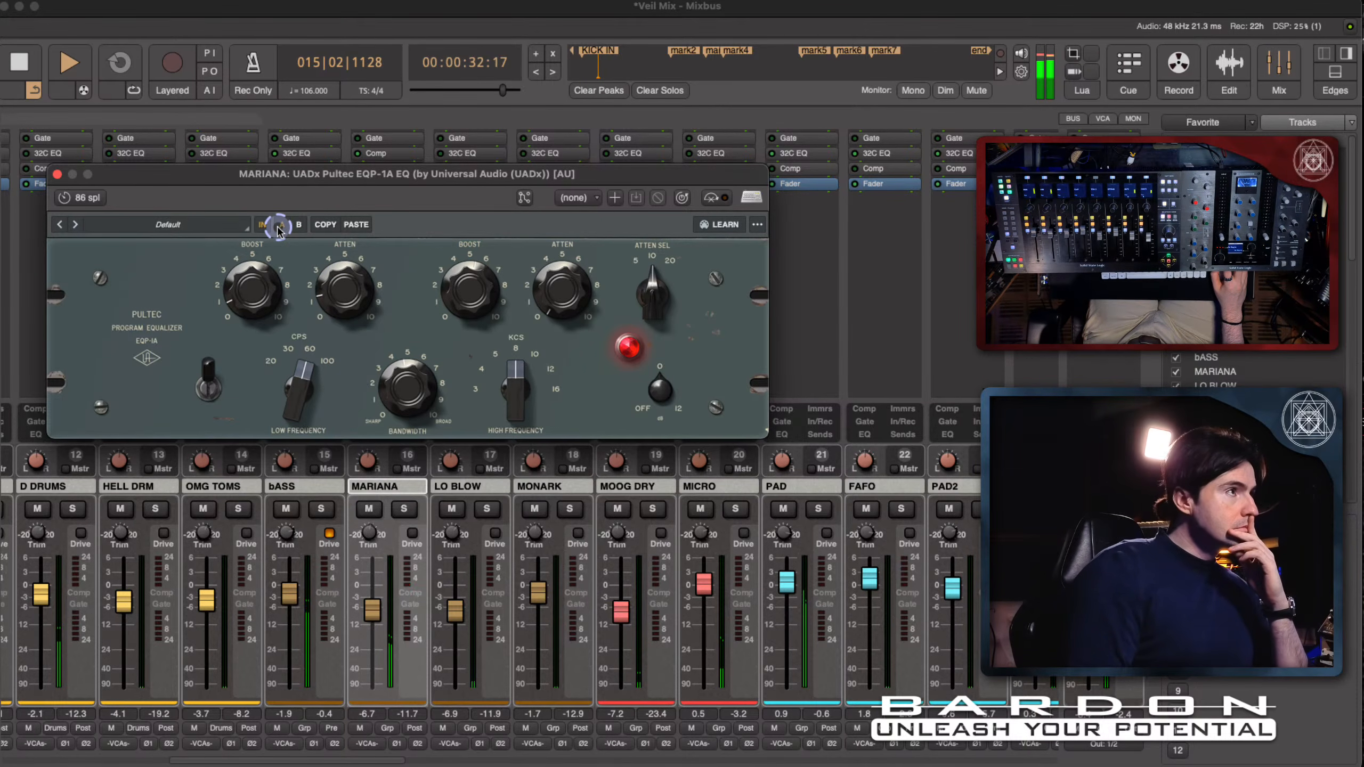
{"action": "left_click", "coordinate": [294, 226]}
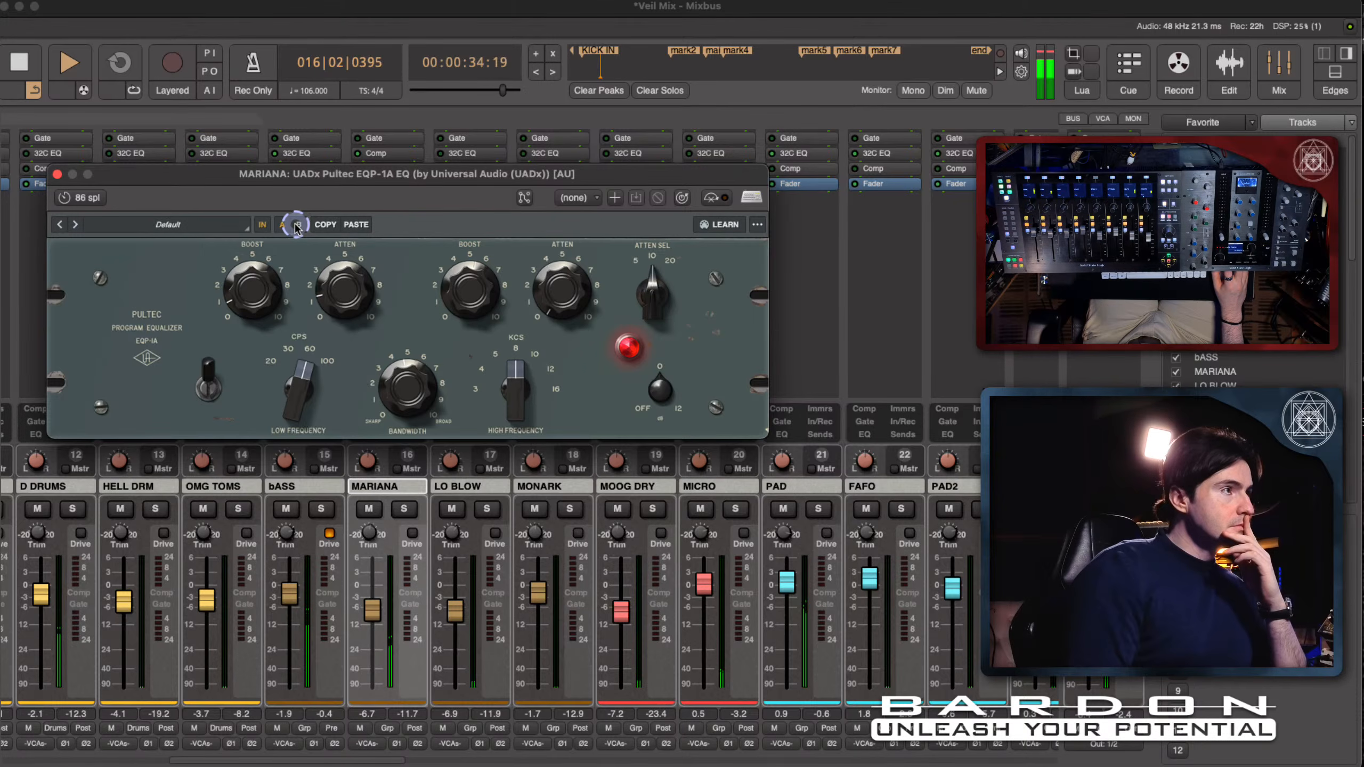
{"action": "left_click", "coordinate": [296, 227]}
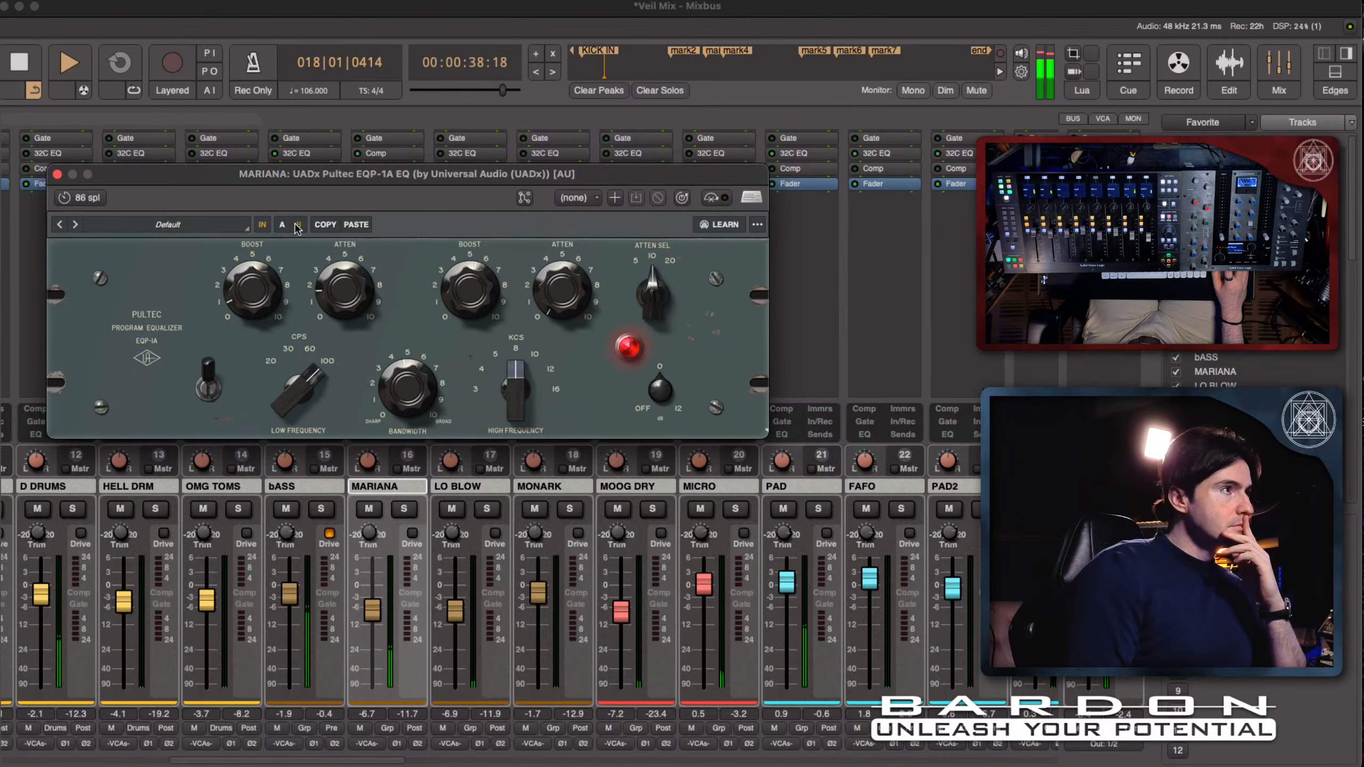
{"action": "left_click", "coordinate": [283, 226]}
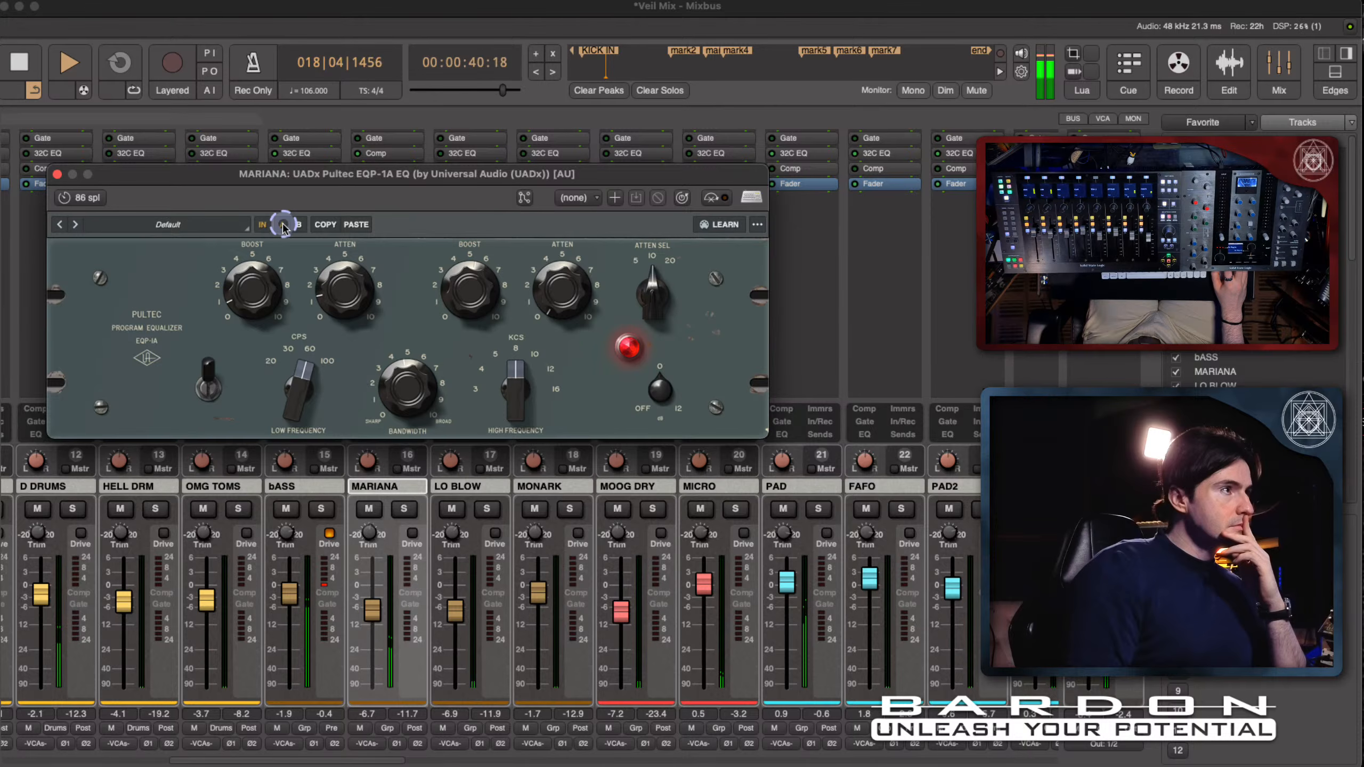
{"action": "key", "text": "space"}
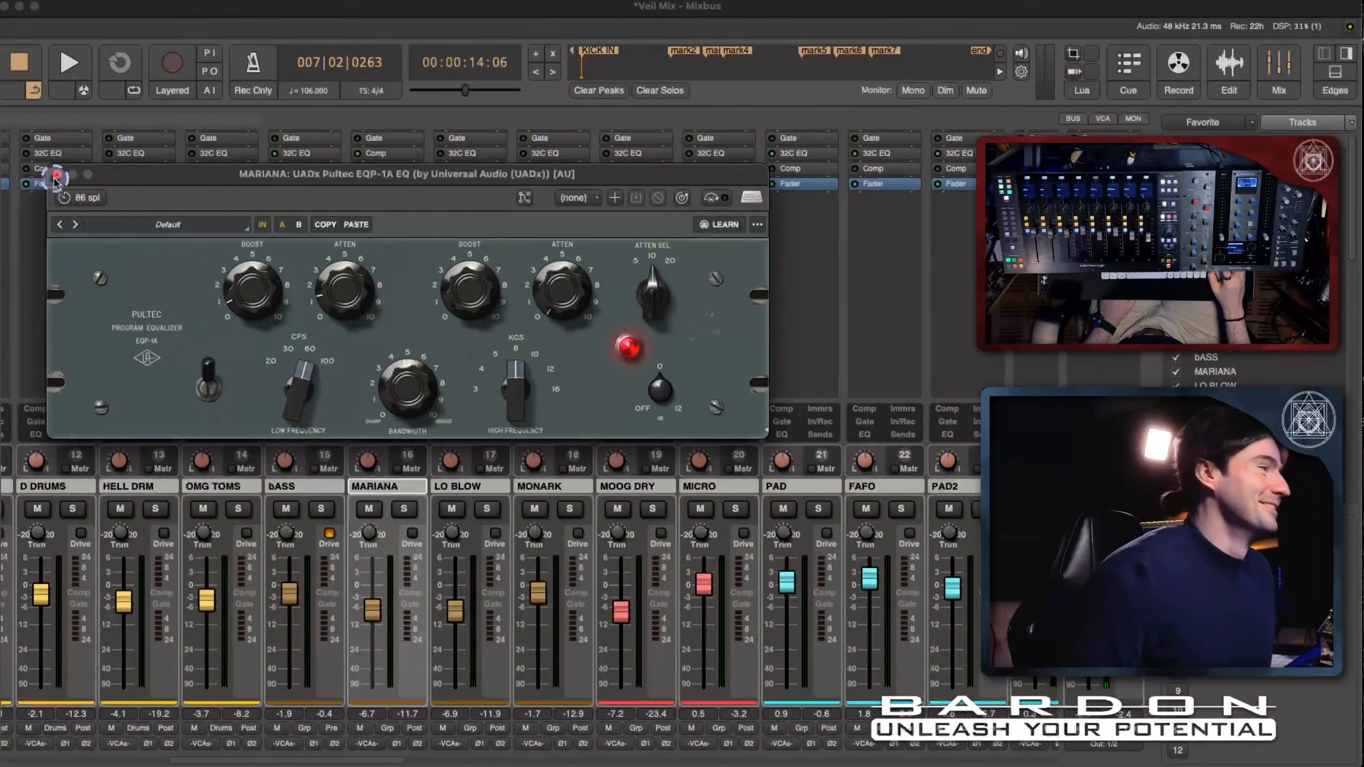
{"action": "left_click", "coordinate": [56, 176]}
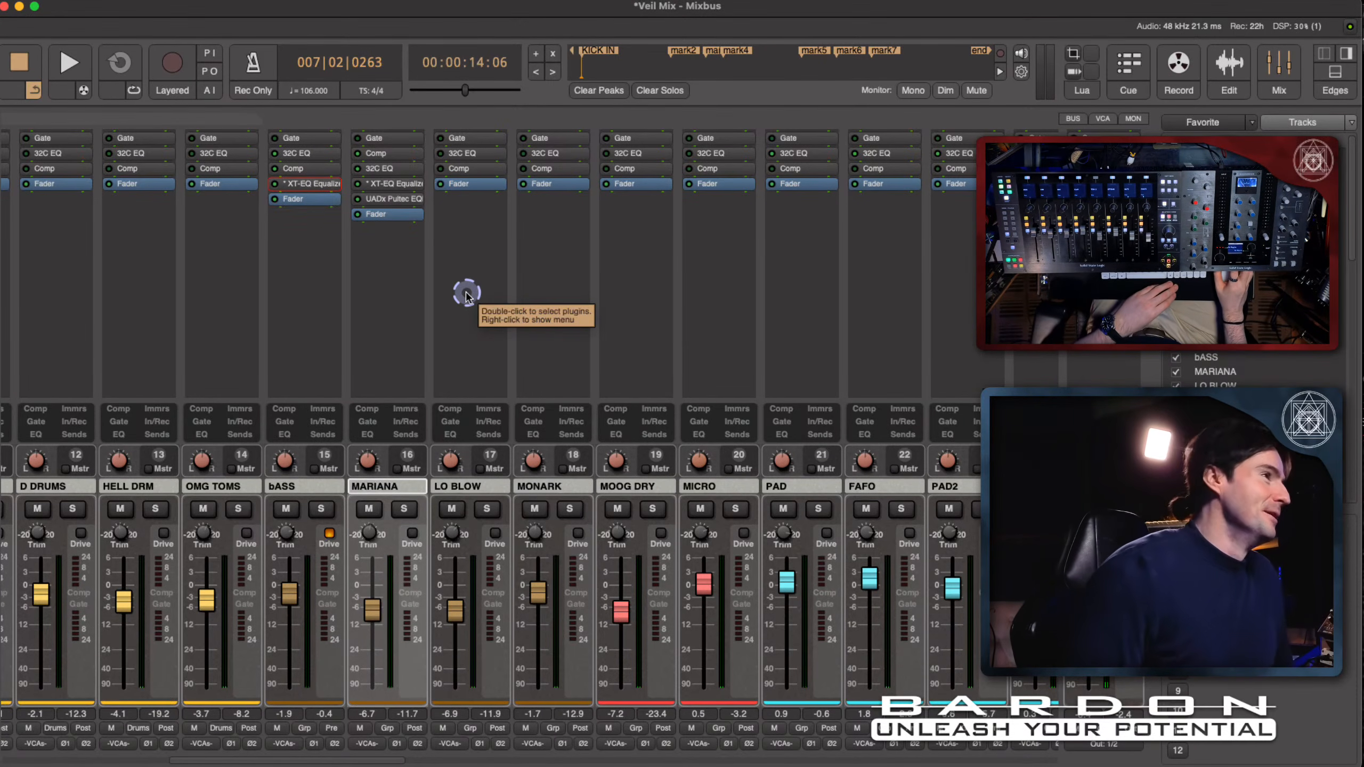
- Find and select the PAD track in the editor timeline and return to the mixer
{"action": "scroll", "coordinate": [466, 296], "scroll_direction": "right", "scroll_amount": 2}
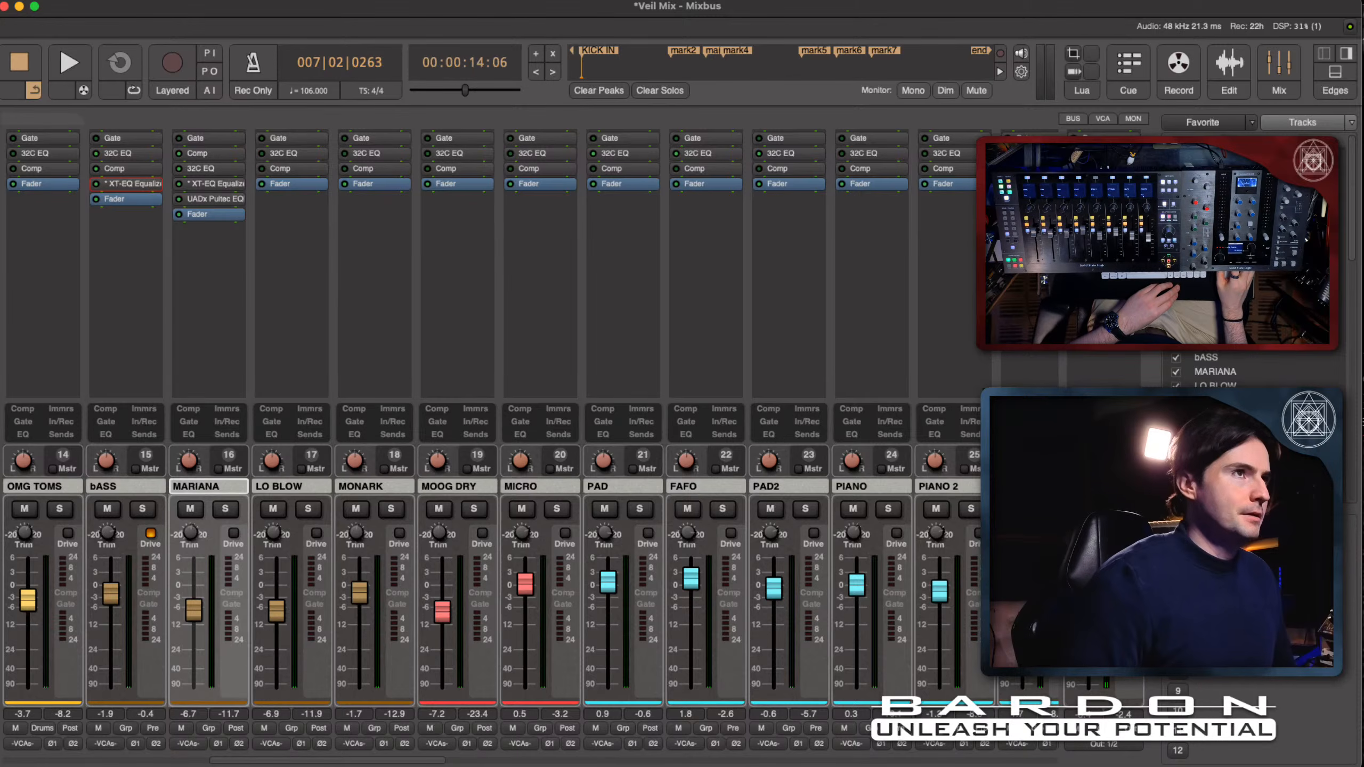
{"action": "left_click", "coordinate": [1233, 63]}
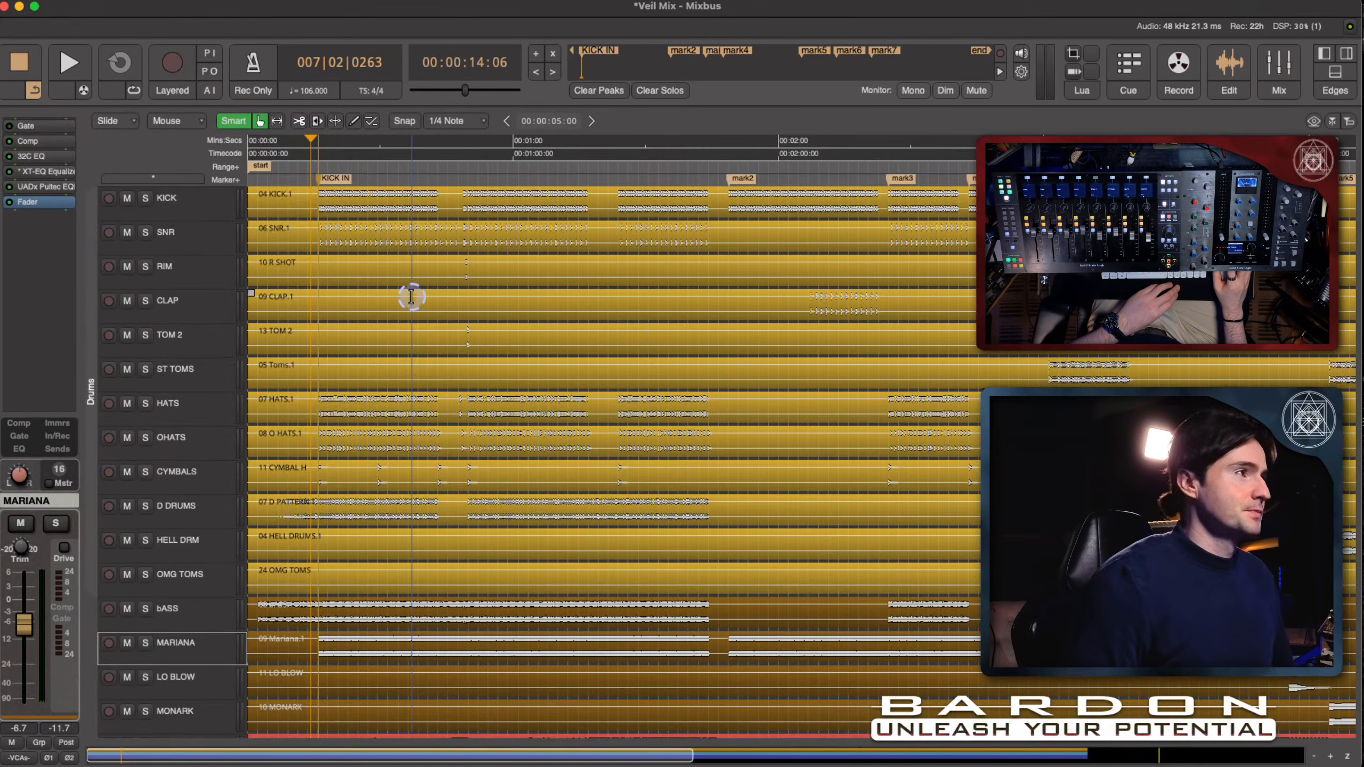
{"action": "scroll", "coordinate": [411, 296], "scroll_direction": "down", "scroll_amount": 1}
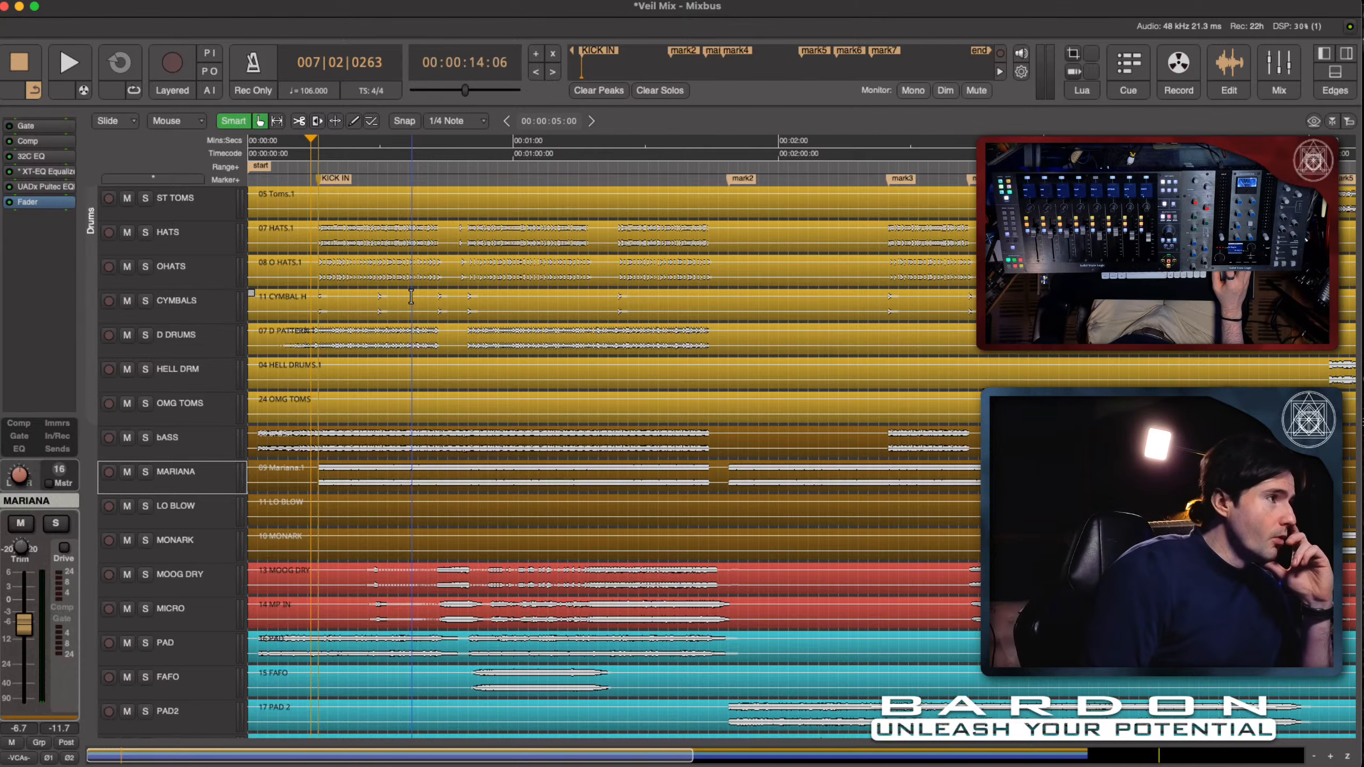
{"action": "scroll", "coordinate": [411, 297], "scroll_direction": "down", "scroll_amount": 4}
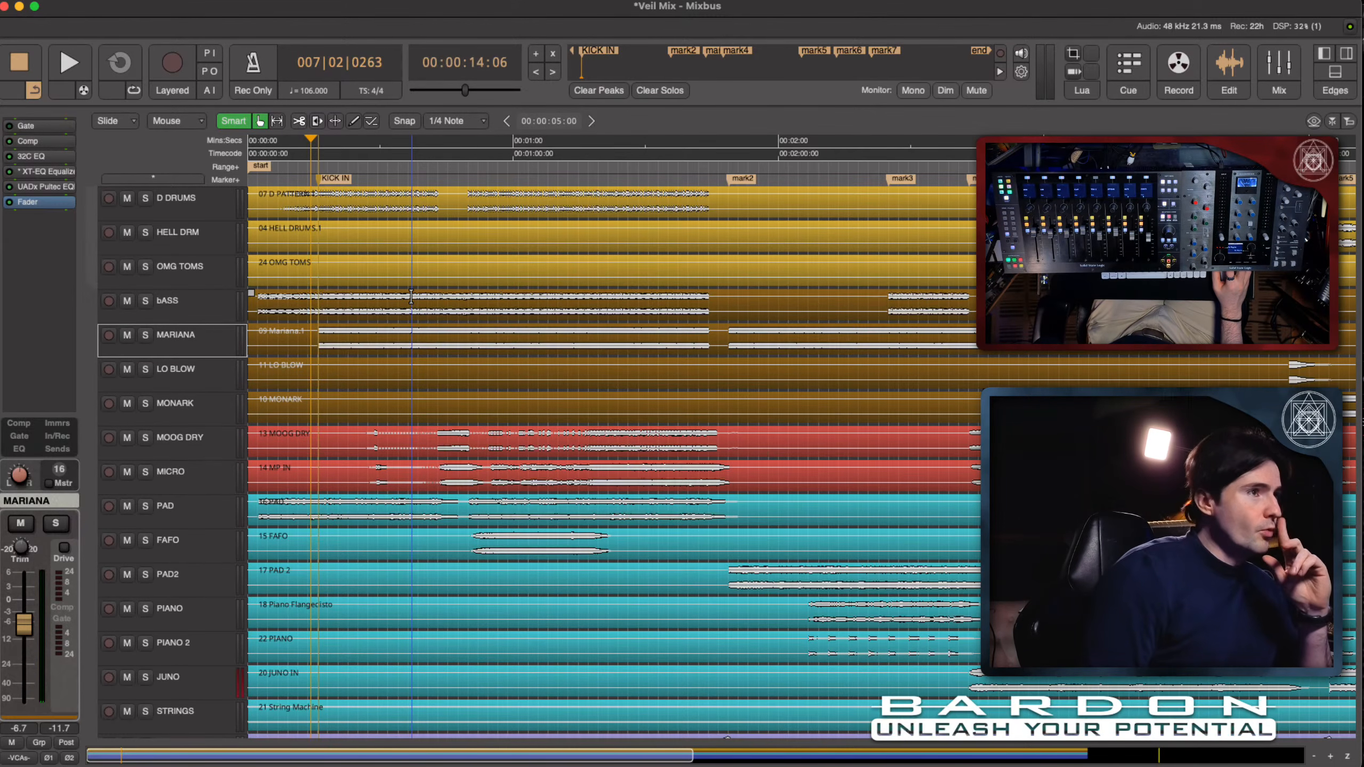
{"action": "left_click", "coordinate": [196, 508]}
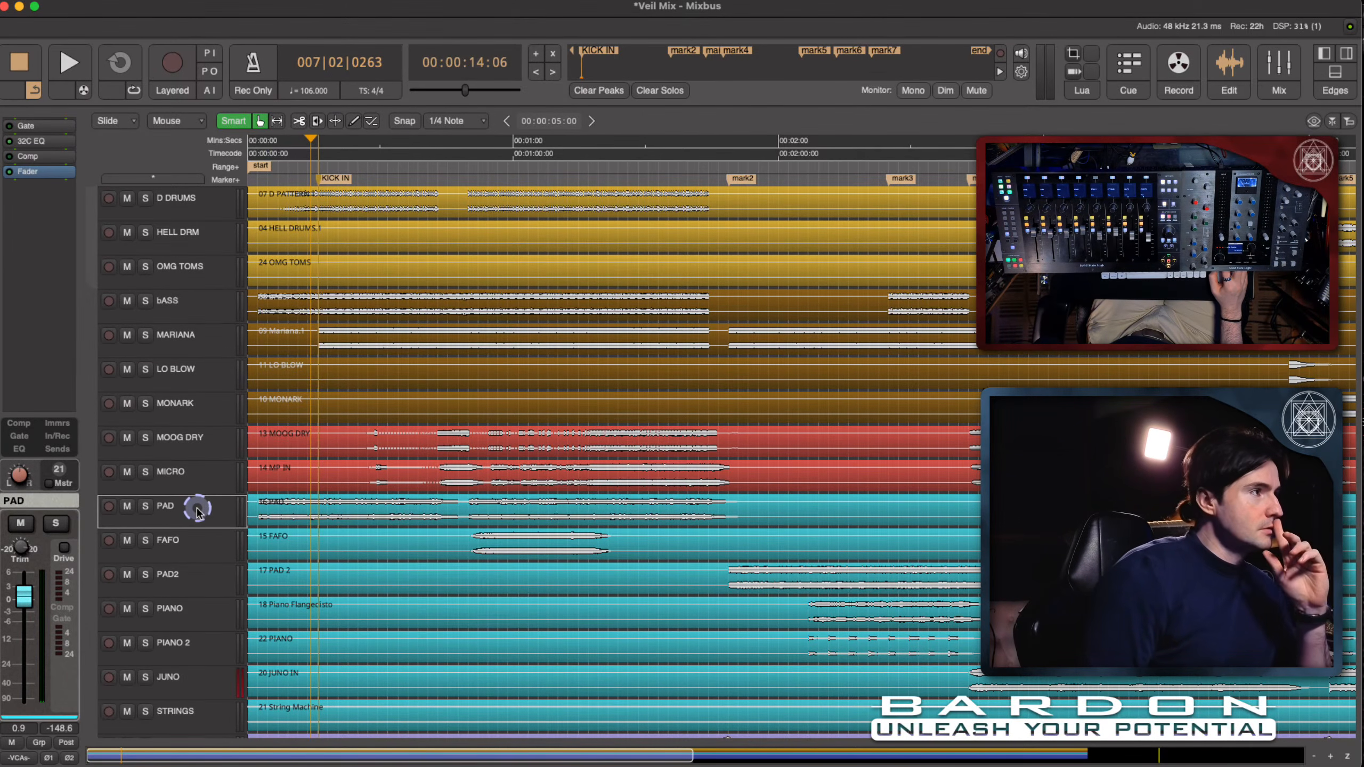
{"action": "left_click", "coordinate": [1279, 67]}
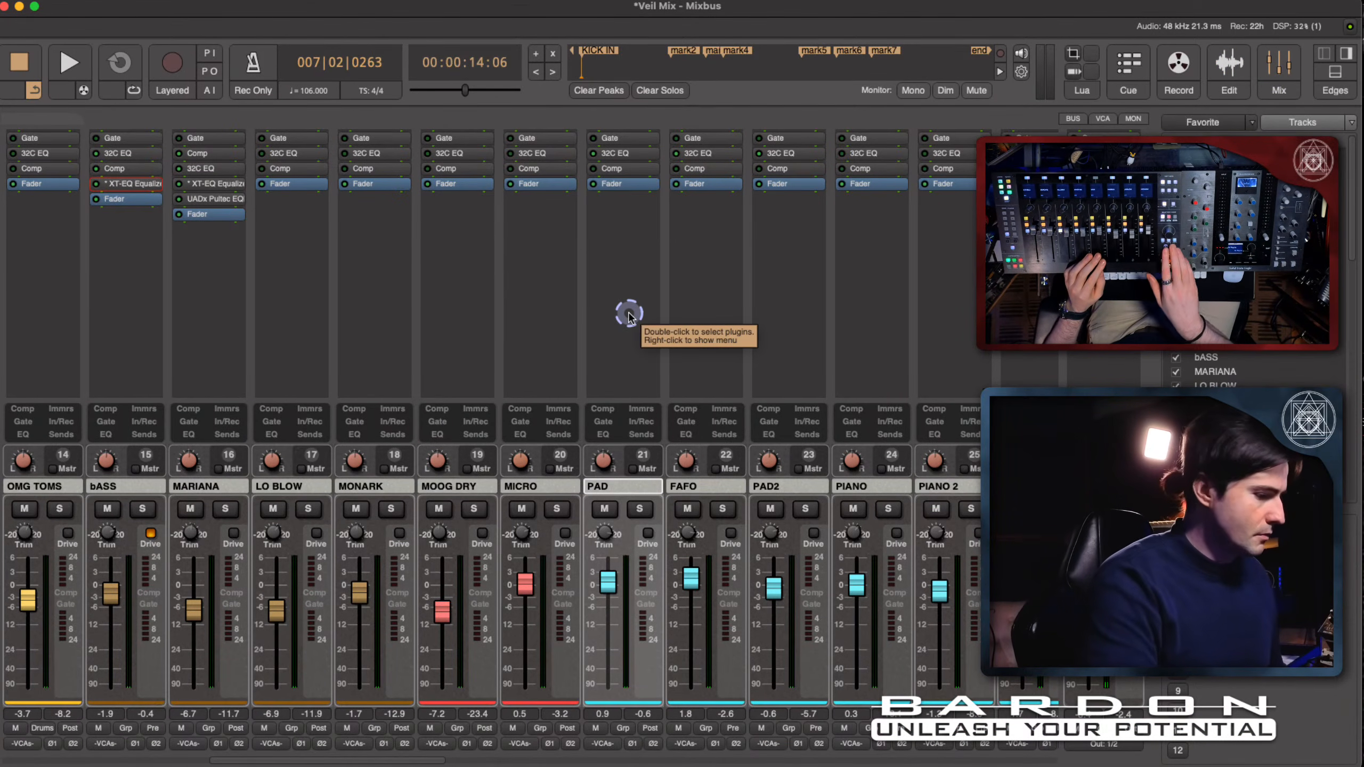
- Audition PAD in solo during playback, show the channels' Harrison 32C EQ controls, stop playback and unsolo PAD
{"action": "key", "text": "s"}
{"action": "key", "text": "space"}
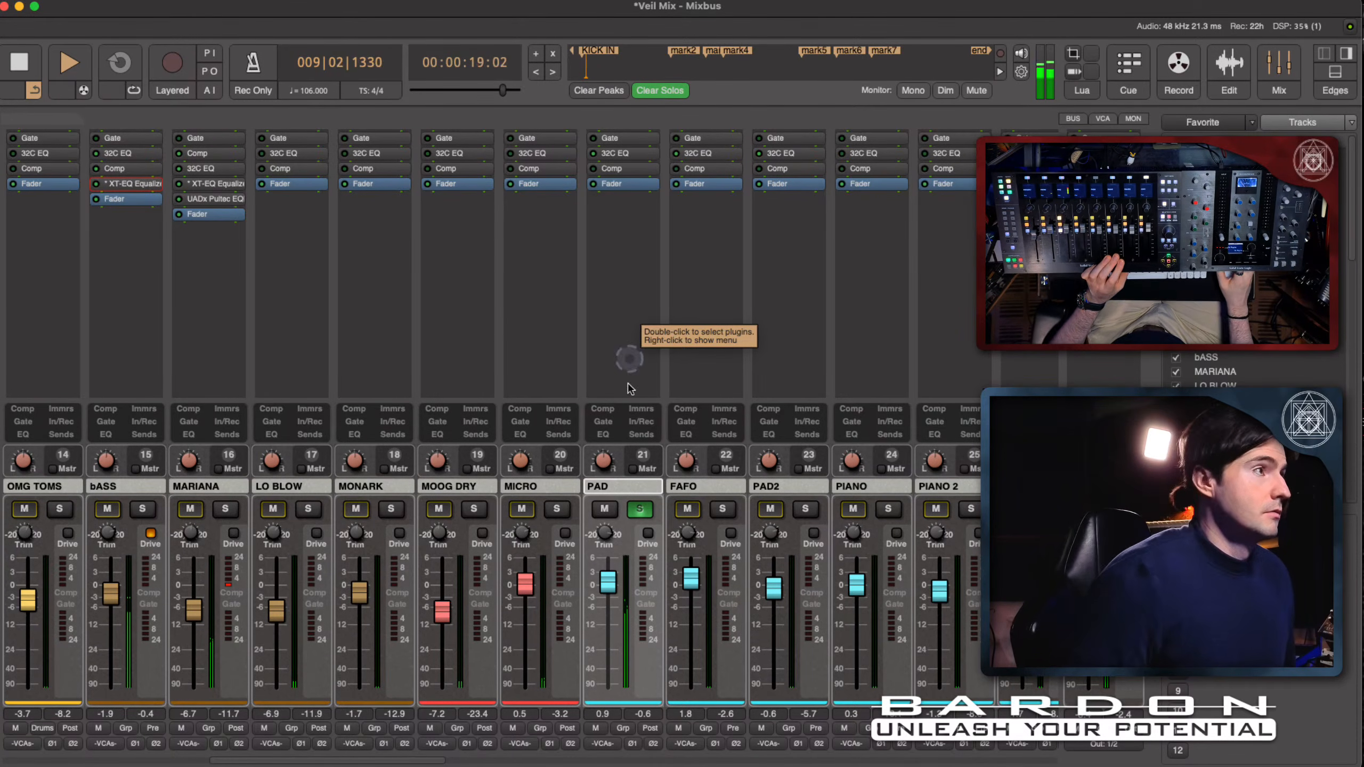
{"action": "left_click", "coordinate": [608, 435]}
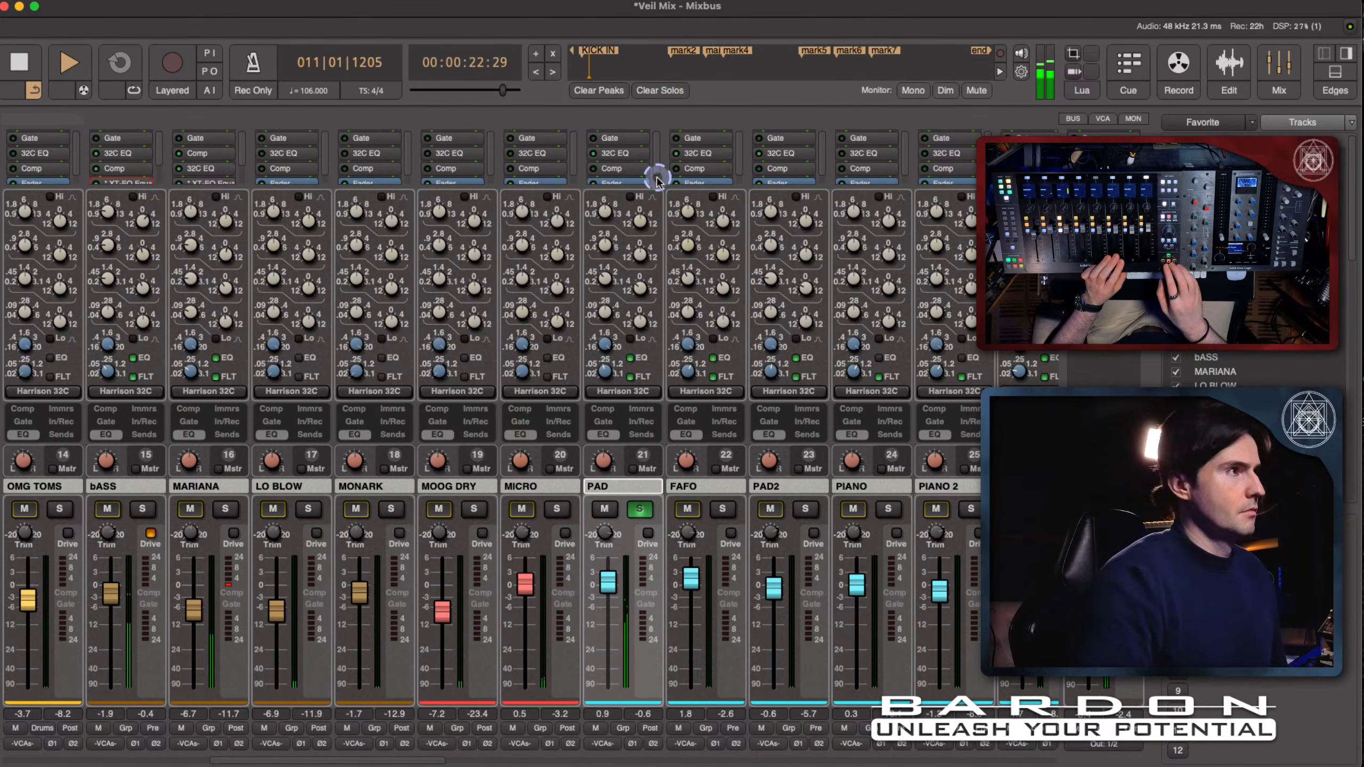
{"action": "key", "text": "space"}
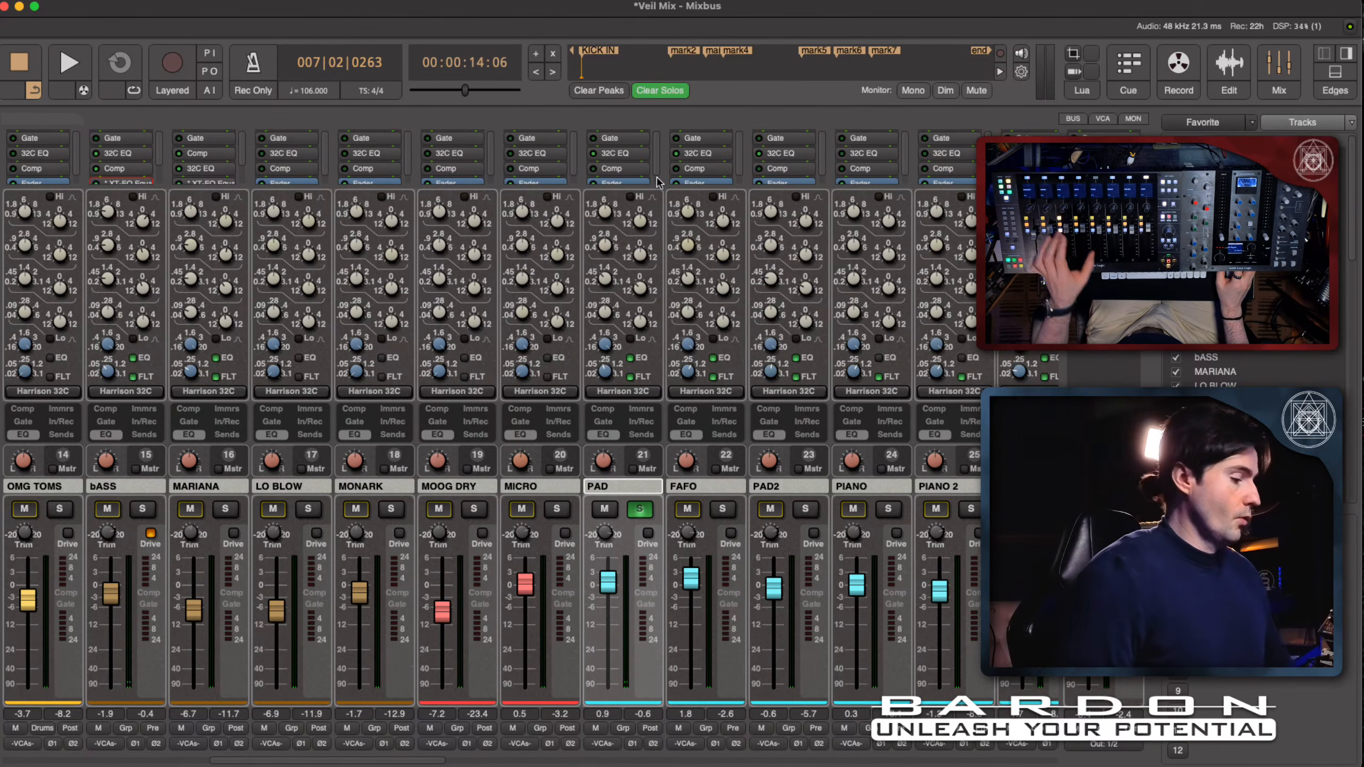
{"action": "key", "text": "s"}
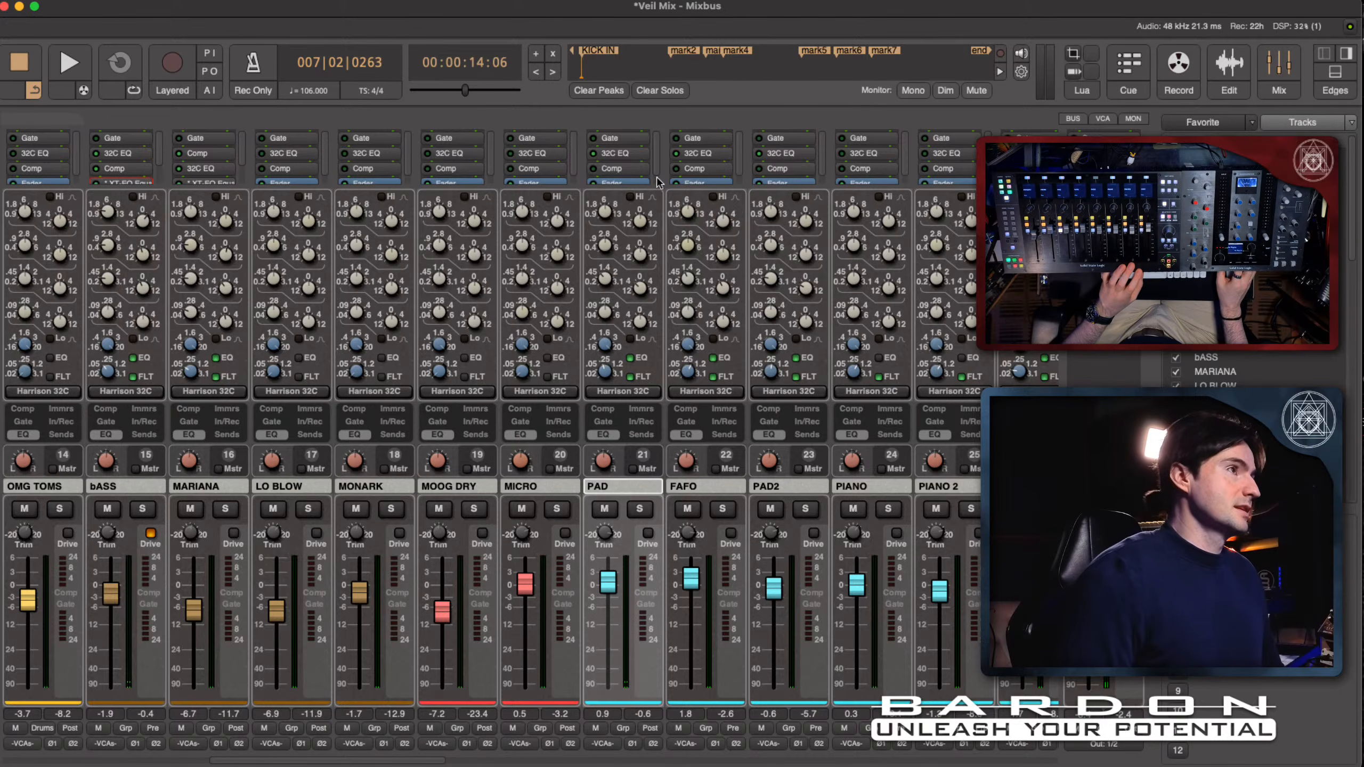
- Solo PAD again, play a short passage, stop playback and release the solo
{"action": "scroll", "coordinate": [656, 183], "scroll_direction": "down", "scroll_amount": 1}
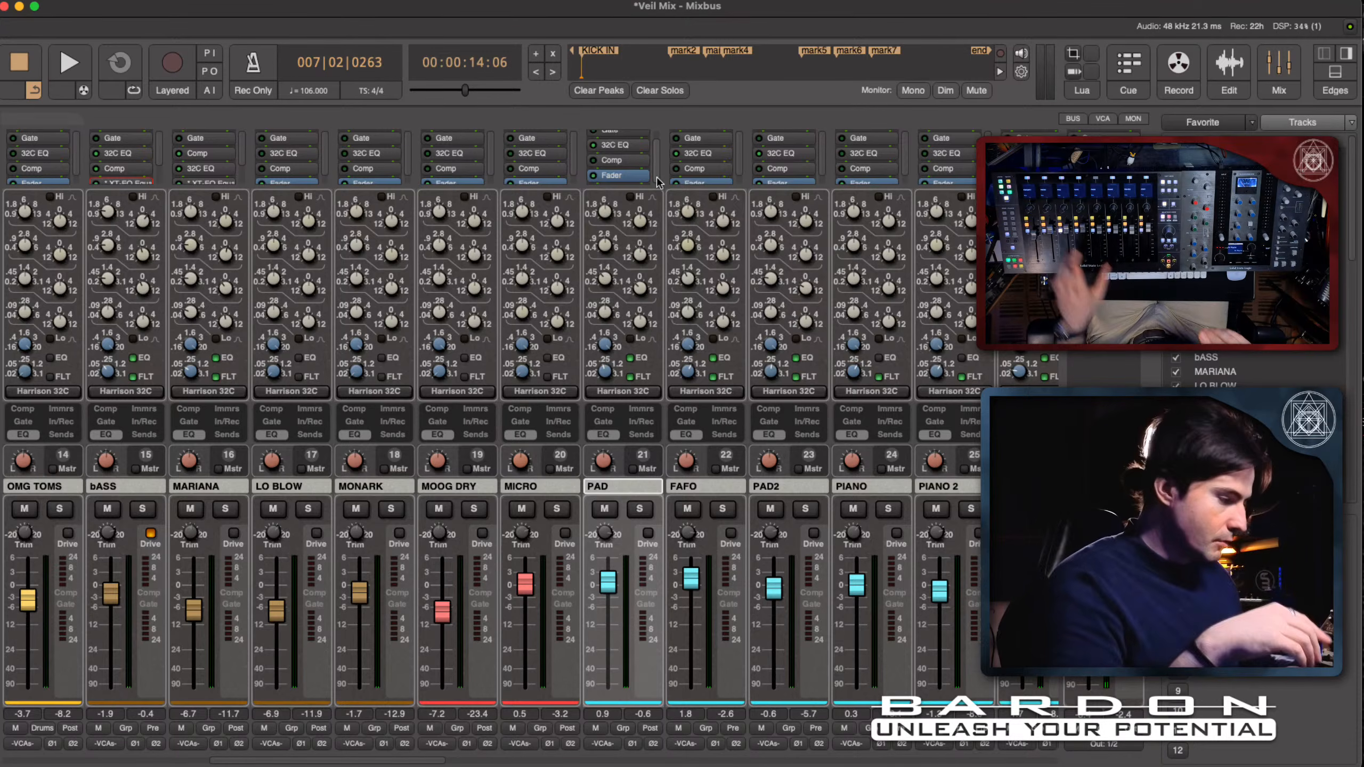
{"action": "key", "text": "s"}
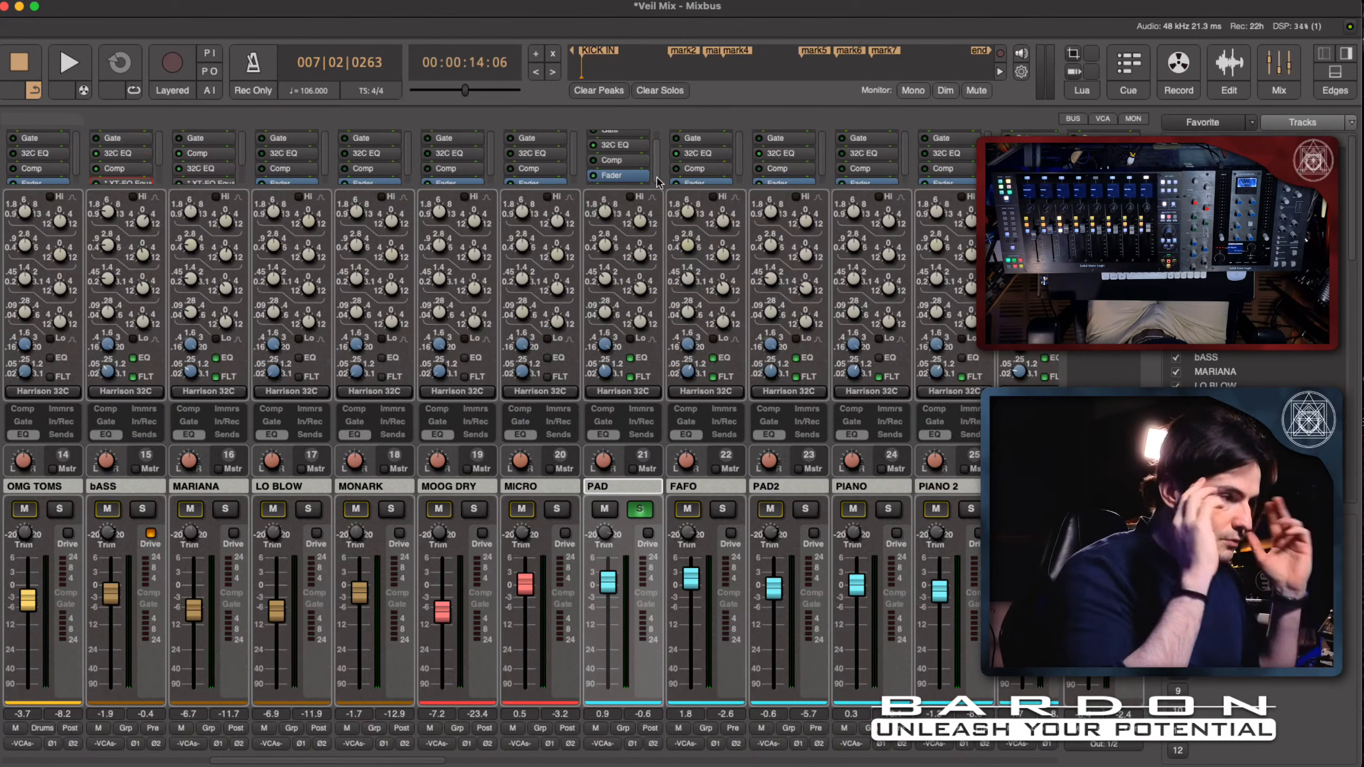
{"action": "key", "text": "space"}
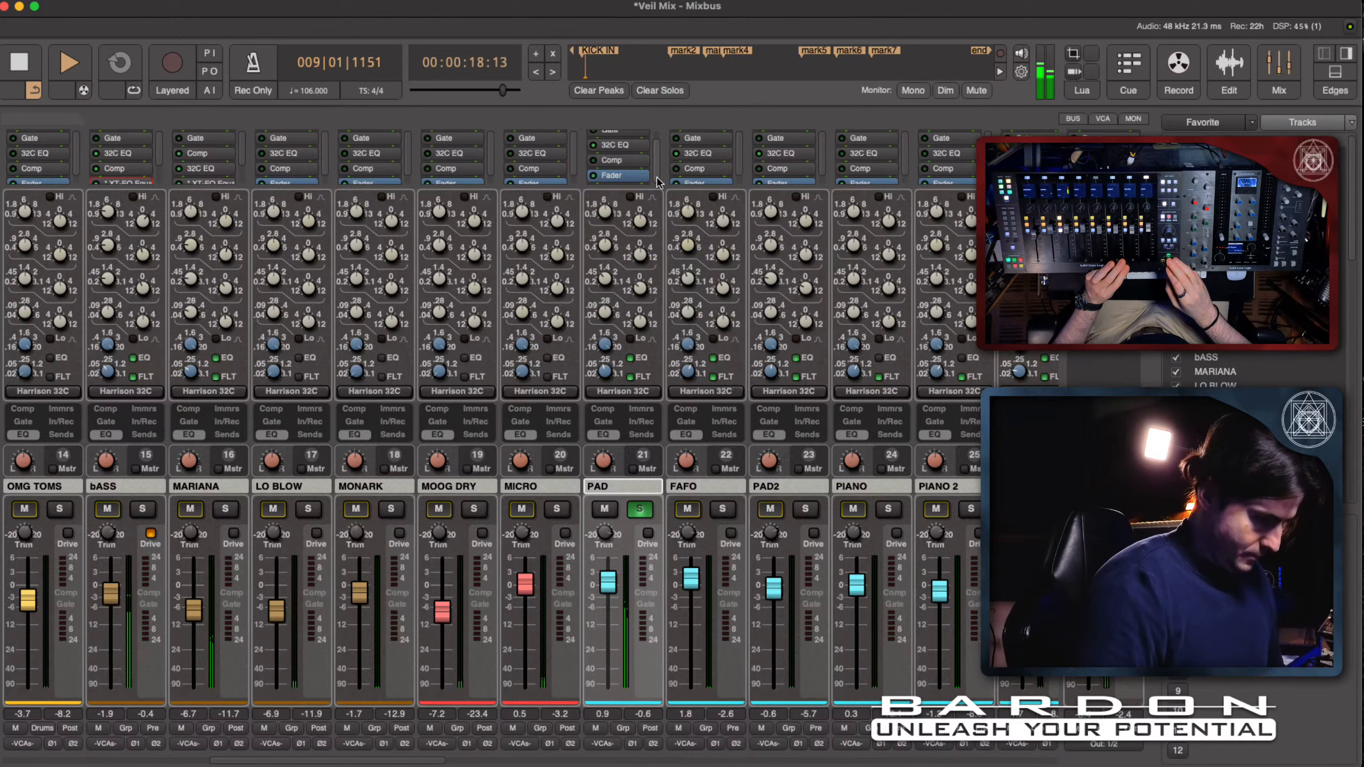
{"action": "key", "text": "space"}
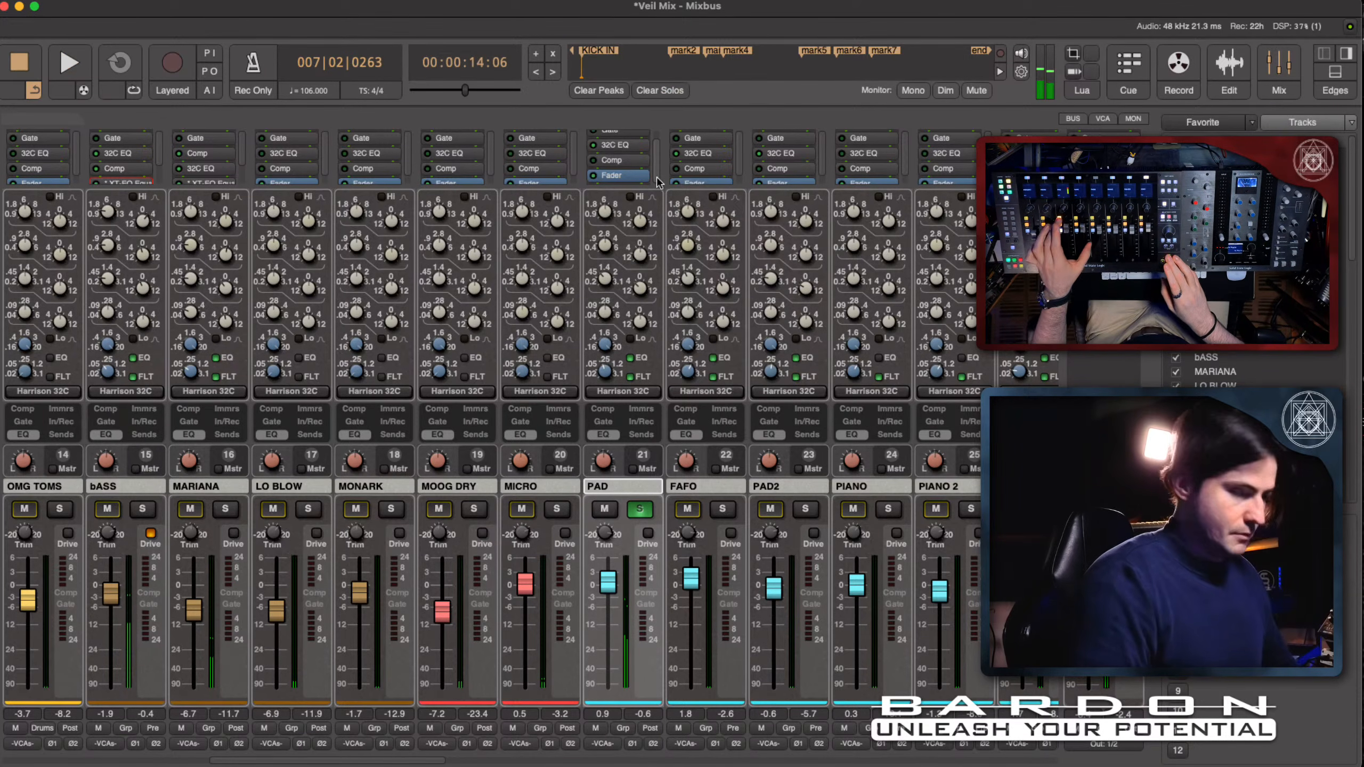
{"action": "key", "text": "s"}
- Listen to PAD within the full mix, stopping playback at the end
{"action": "key", "text": "space"}
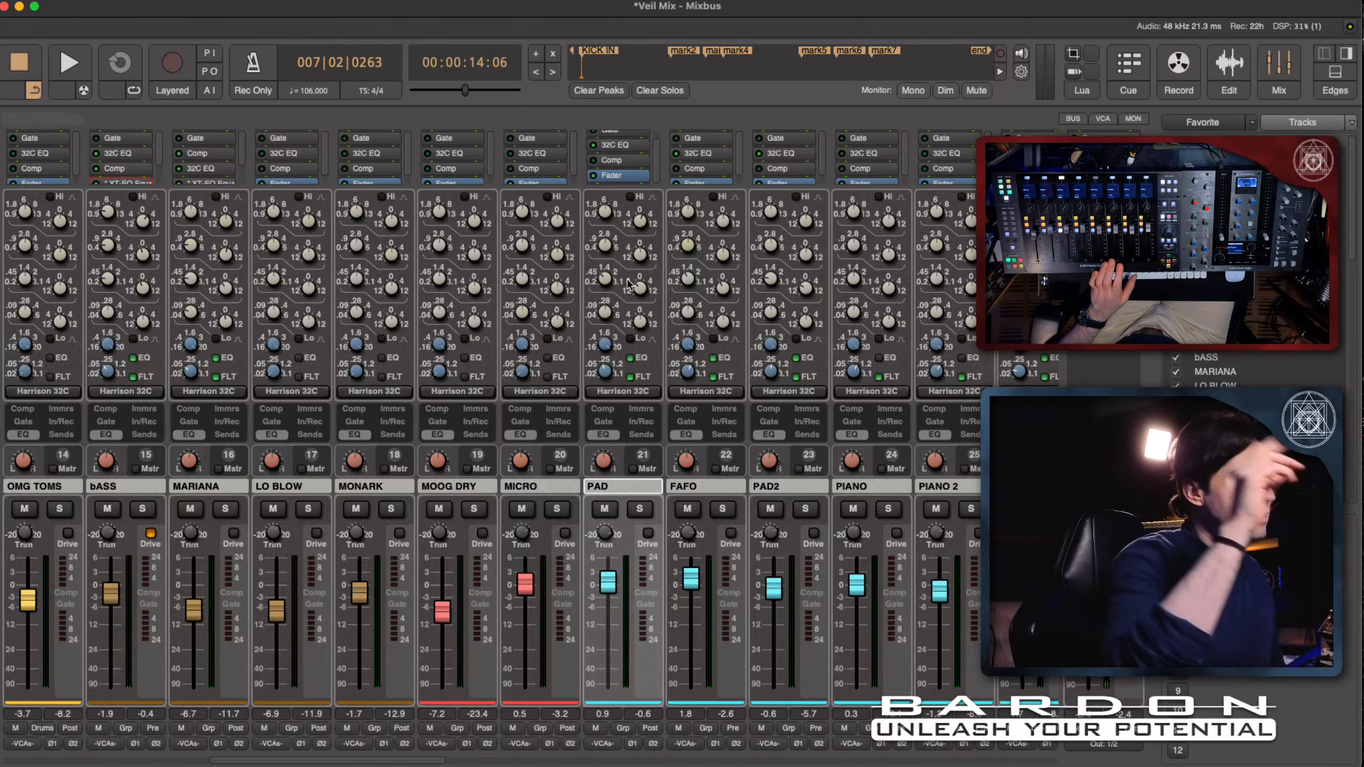
{"action": "key", "text": "space"}
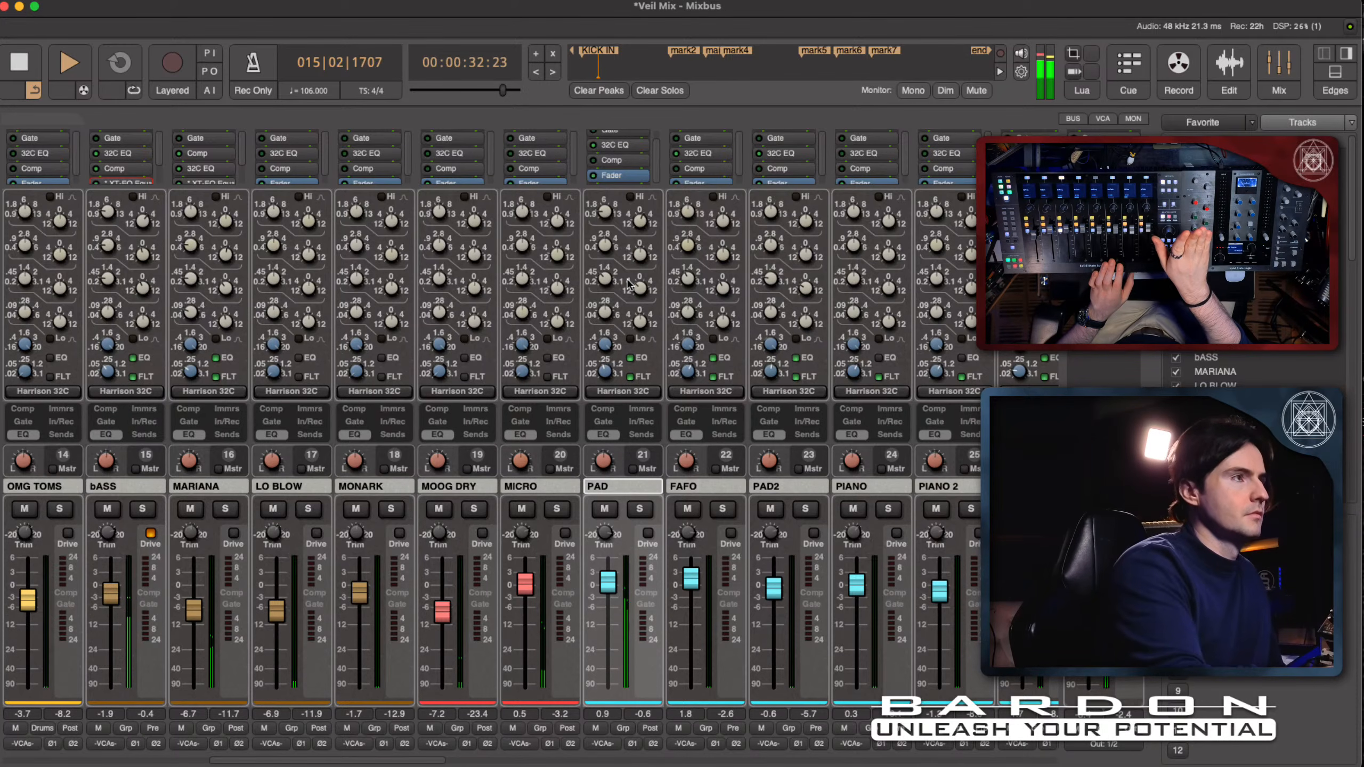
{"action": "key", "text": "space"}
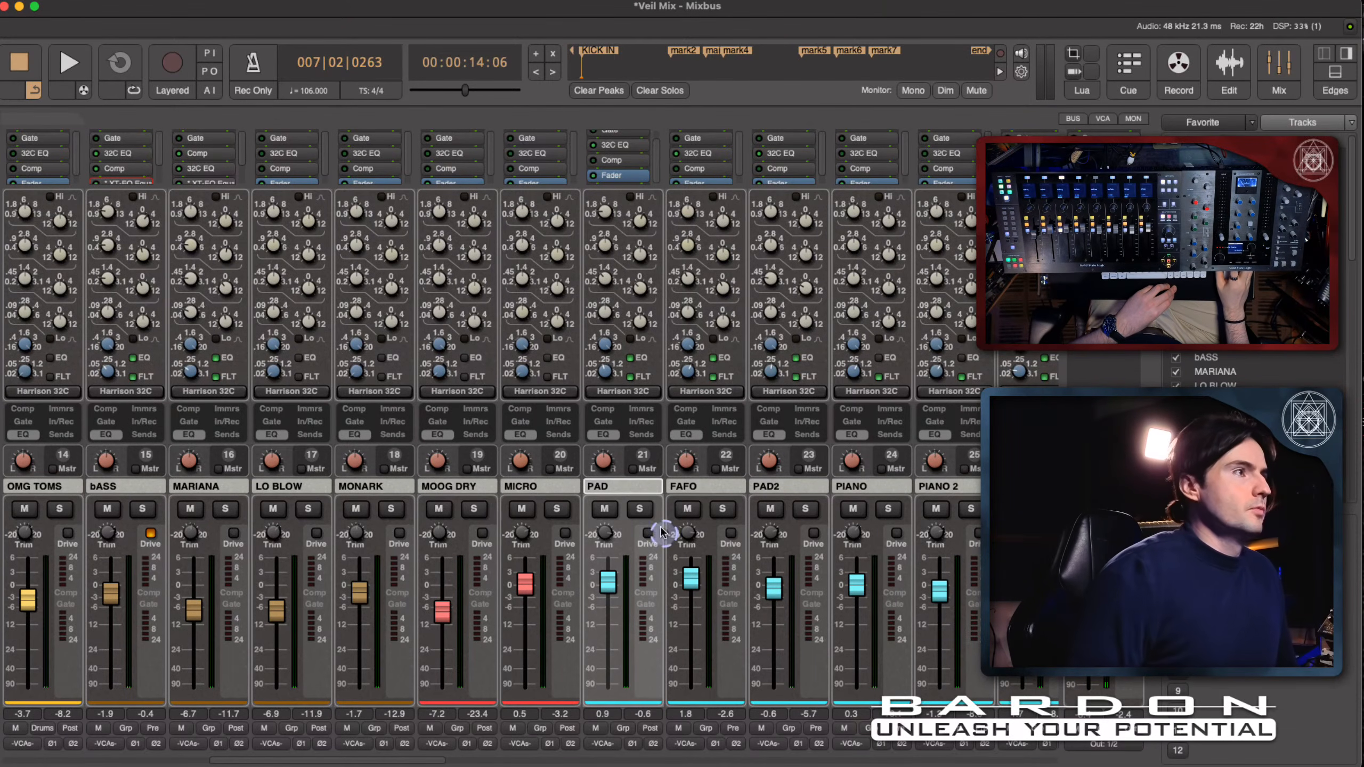
- Hide the channels' EQ controls and open the plugin selector for the PAD channel
{"action": "left_click", "coordinate": [603, 435]}
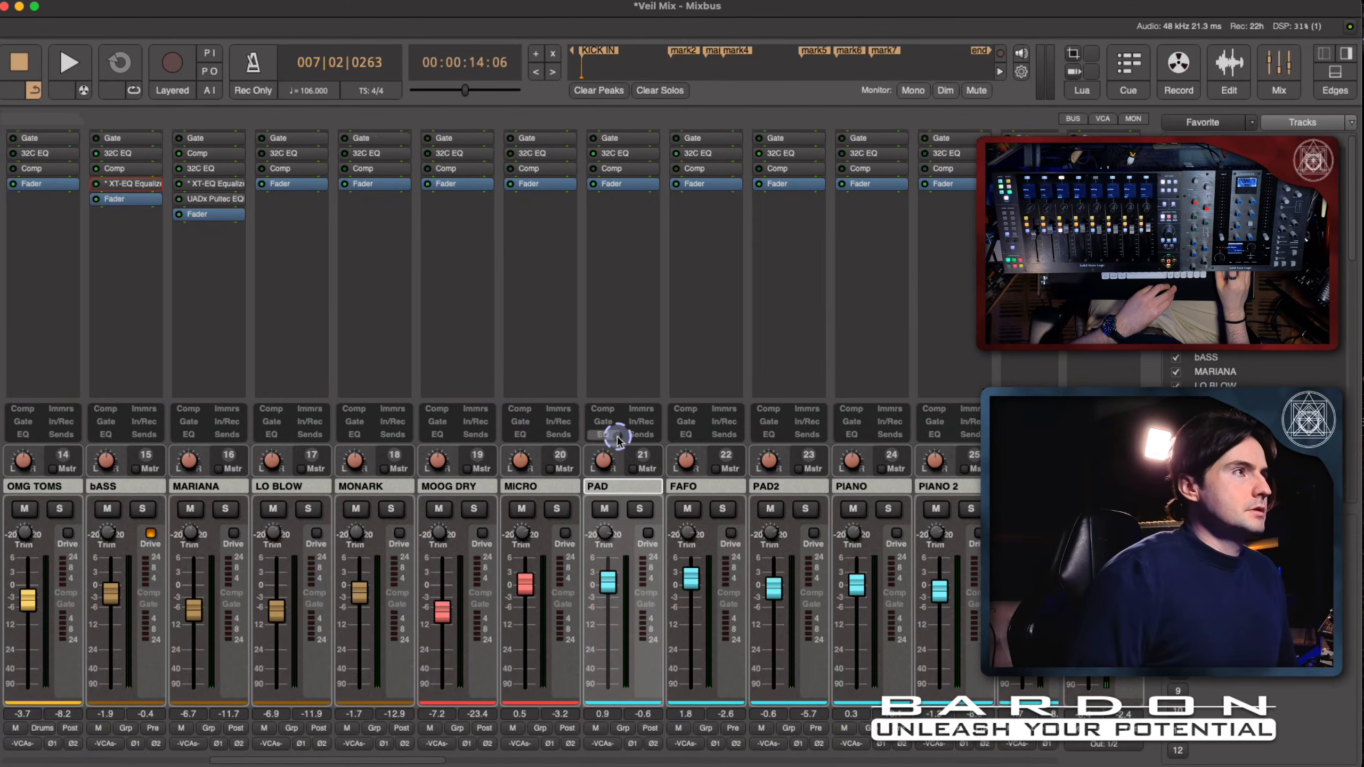
{"action": "double_click", "coordinate": [624, 205]}
{"action": "left_click", "coordinate": [570, 347]}
{"action": "left_click", "coordinate": [598, 332]}
{"action": "left_click", "coordinate": [499, 334]}
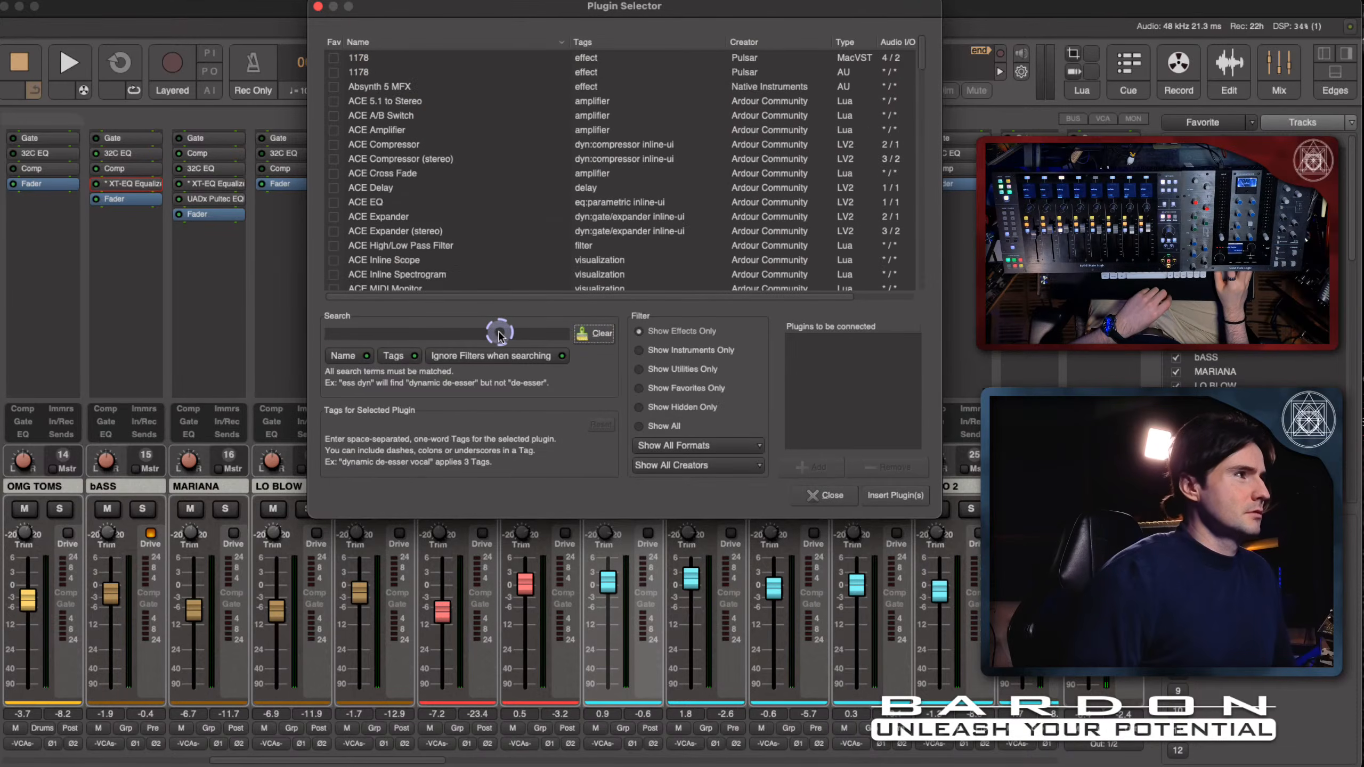
- Search the plugins for "bx dy" and insert bx_dynEQ V2 on the PAD channel
{"action": "type", "text": "bx"}
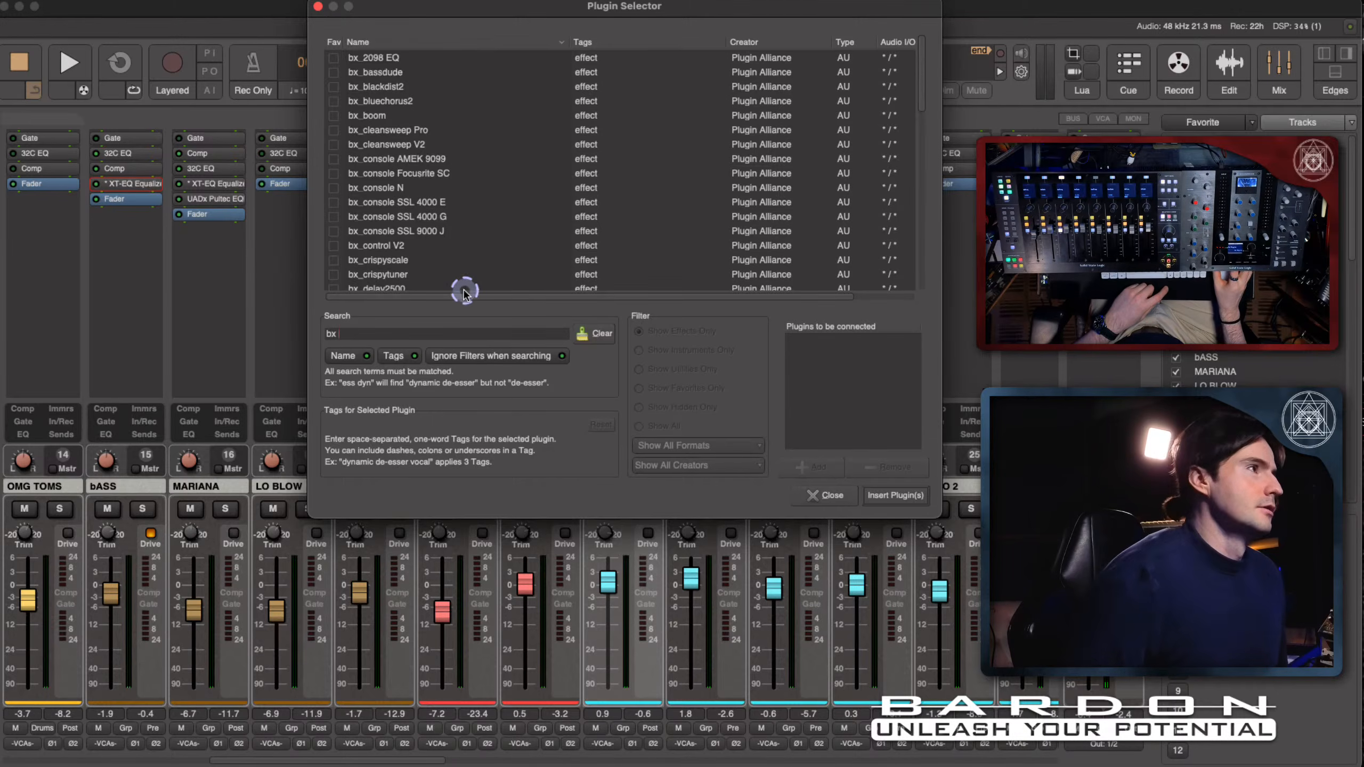
{"action": "scroll", "coordinate": [480, 215], "scroll_direction": "down", "scroll_amount": 5}
{"action": "scroll", "coordinate": [480, 215], "scroll_direction": "up", "scroll_amount": 5}
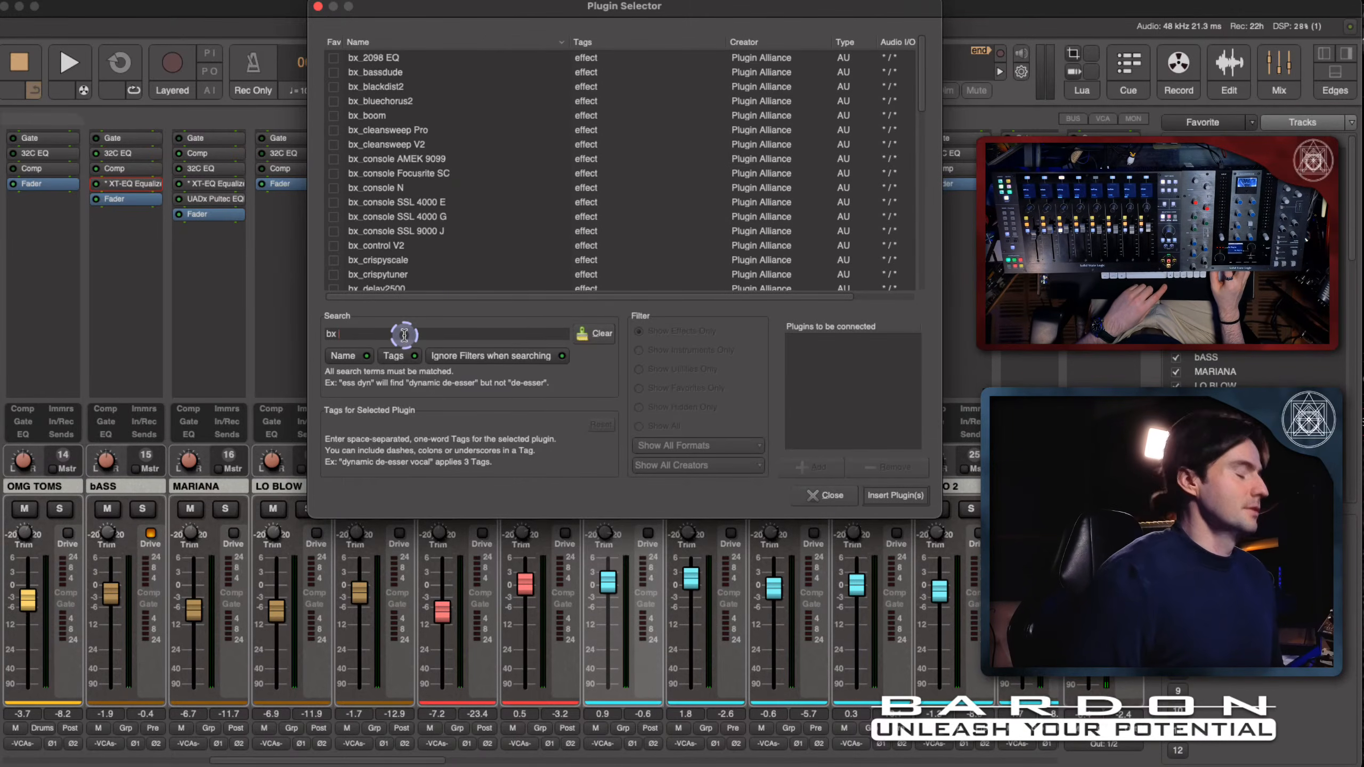
{"action": "type", "text": "dy"}
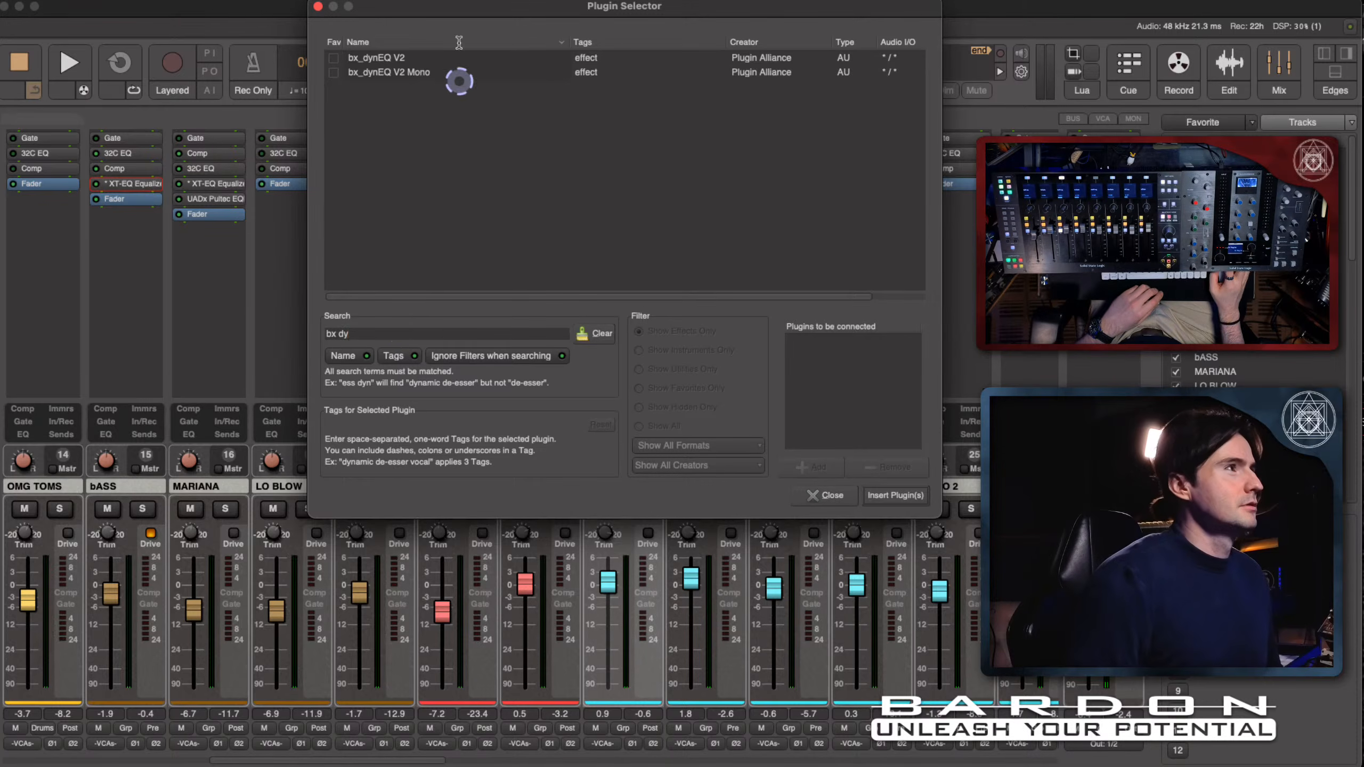
{"action": "left_click", "coordinate": [425, 61]}
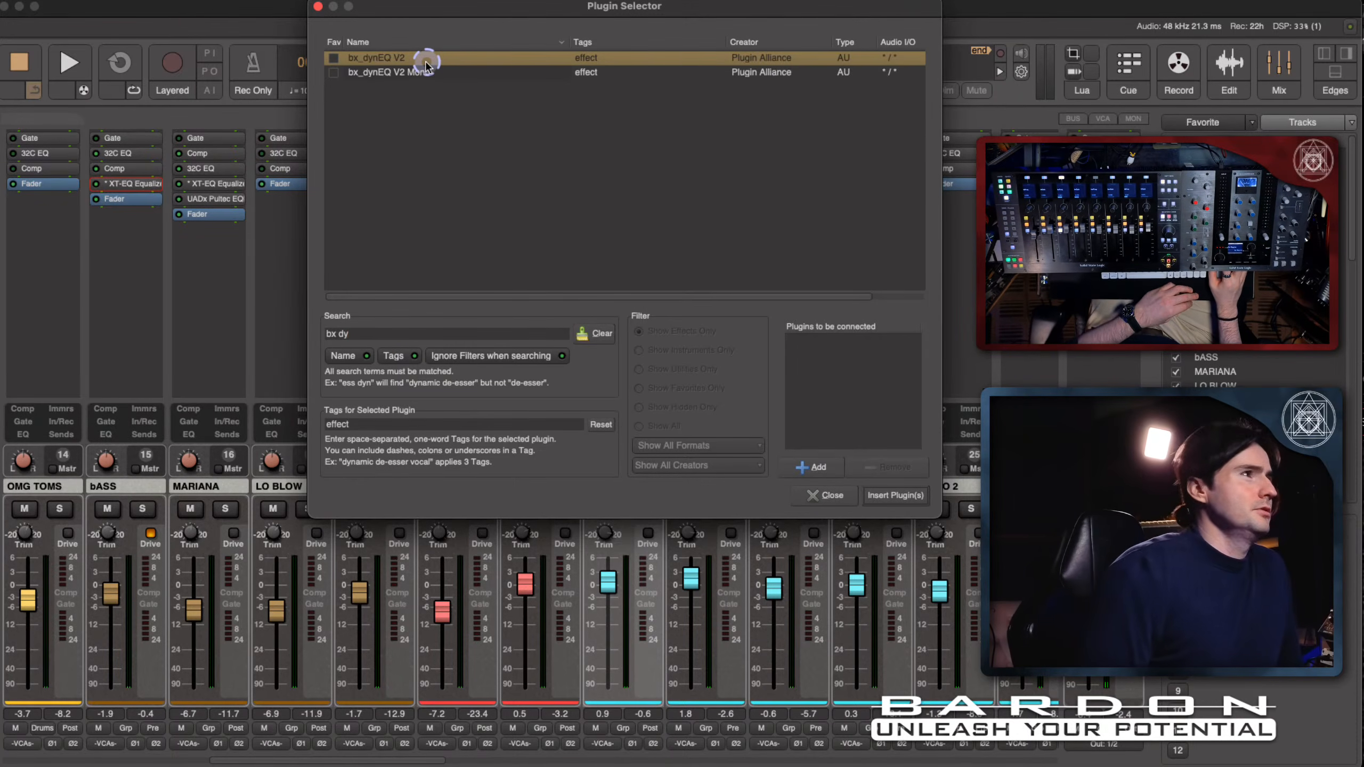
{"action": "double_click", "coordinate": [426, 64]}
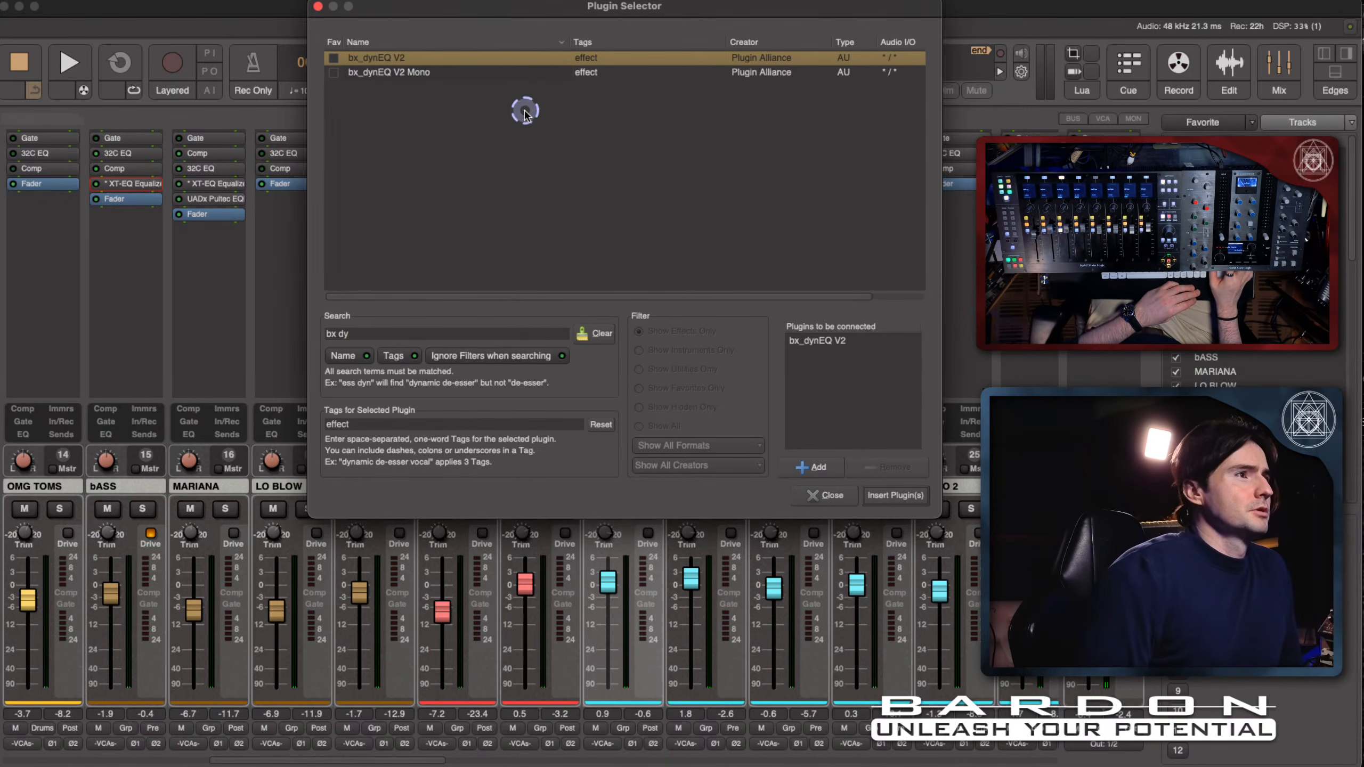
{"action": "left_click", "coordinate": [906, 497]}
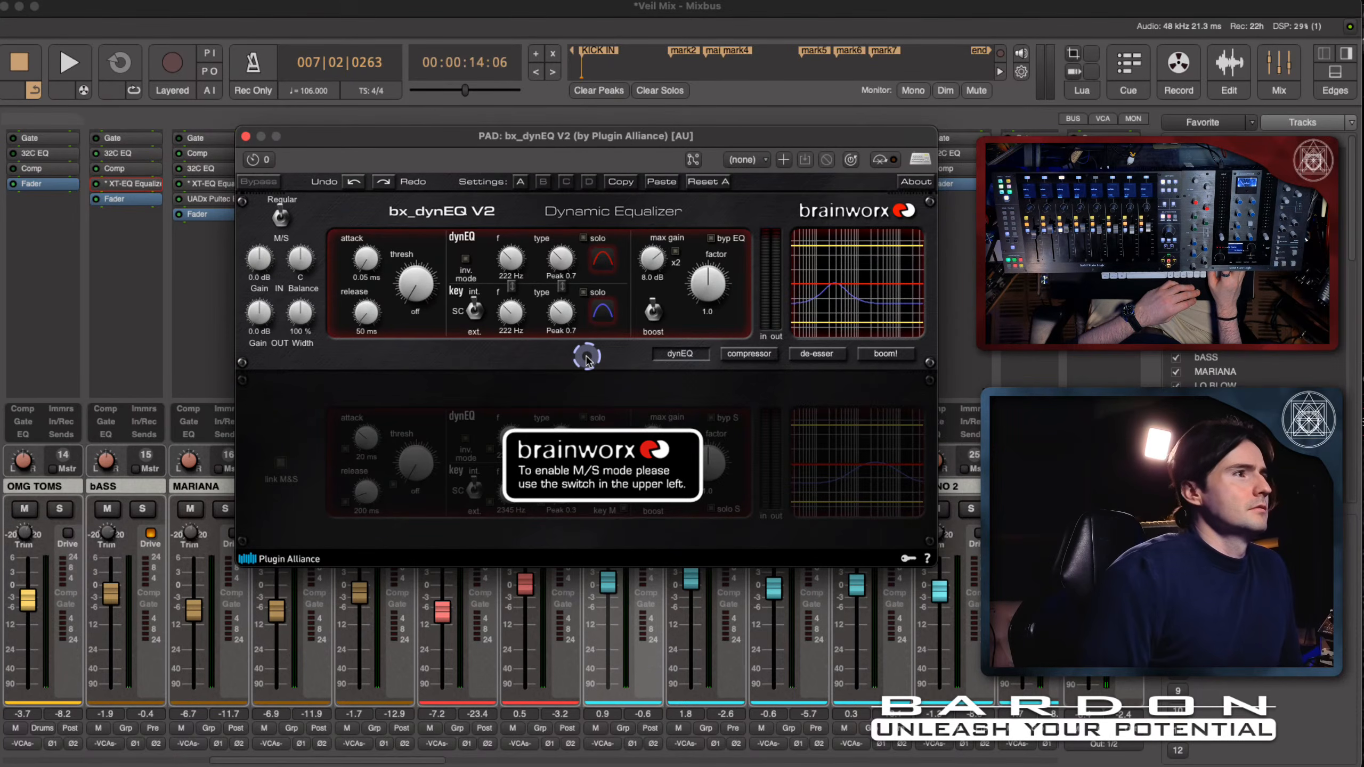
- Move bx_dynEQ V2 ahead of the fader in the PAD channel's processing chain and reopen its window
{"action": "left_click", "coordinate": [246, 136]}
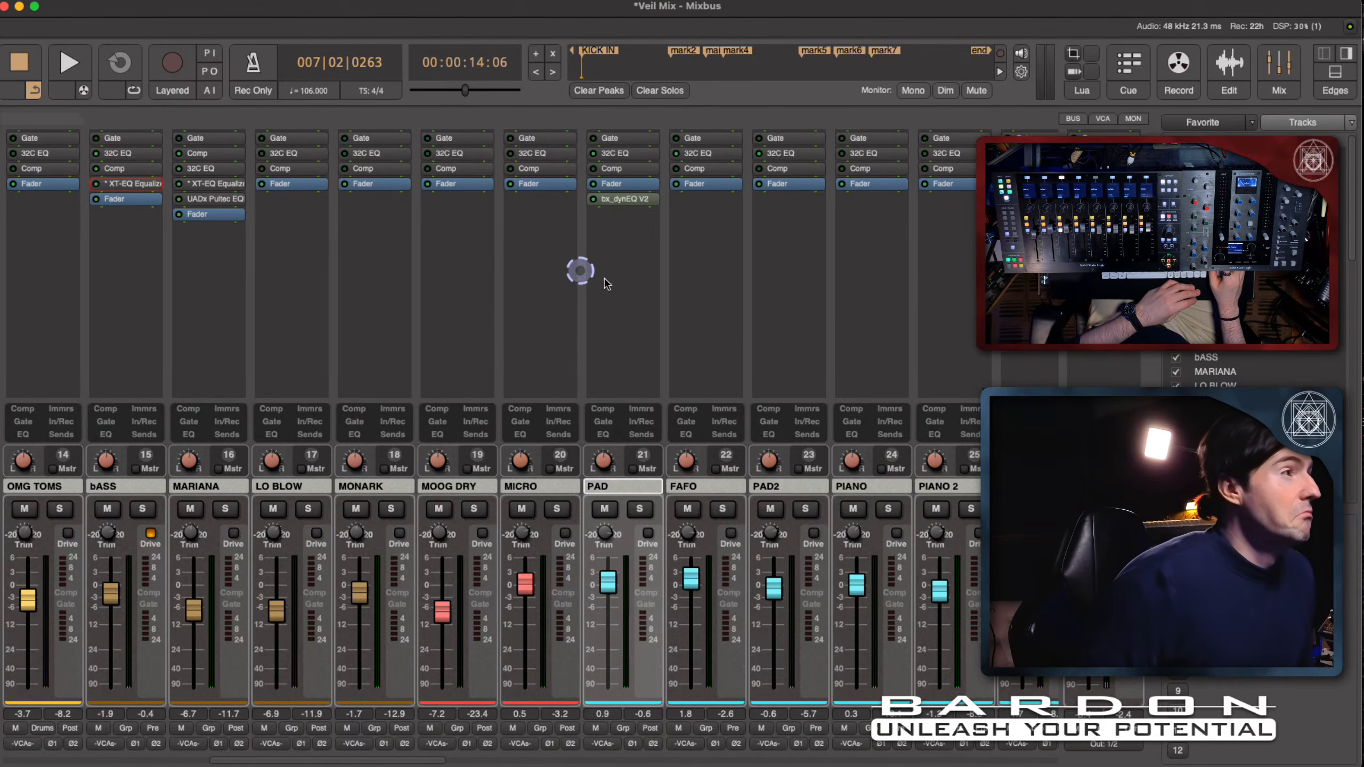
{"action": "left_click_drag", "start_coordinate": [618, 199], "coordinate": [630, 189]}
{"action": "double_click", "coordinate": [631, 184]}
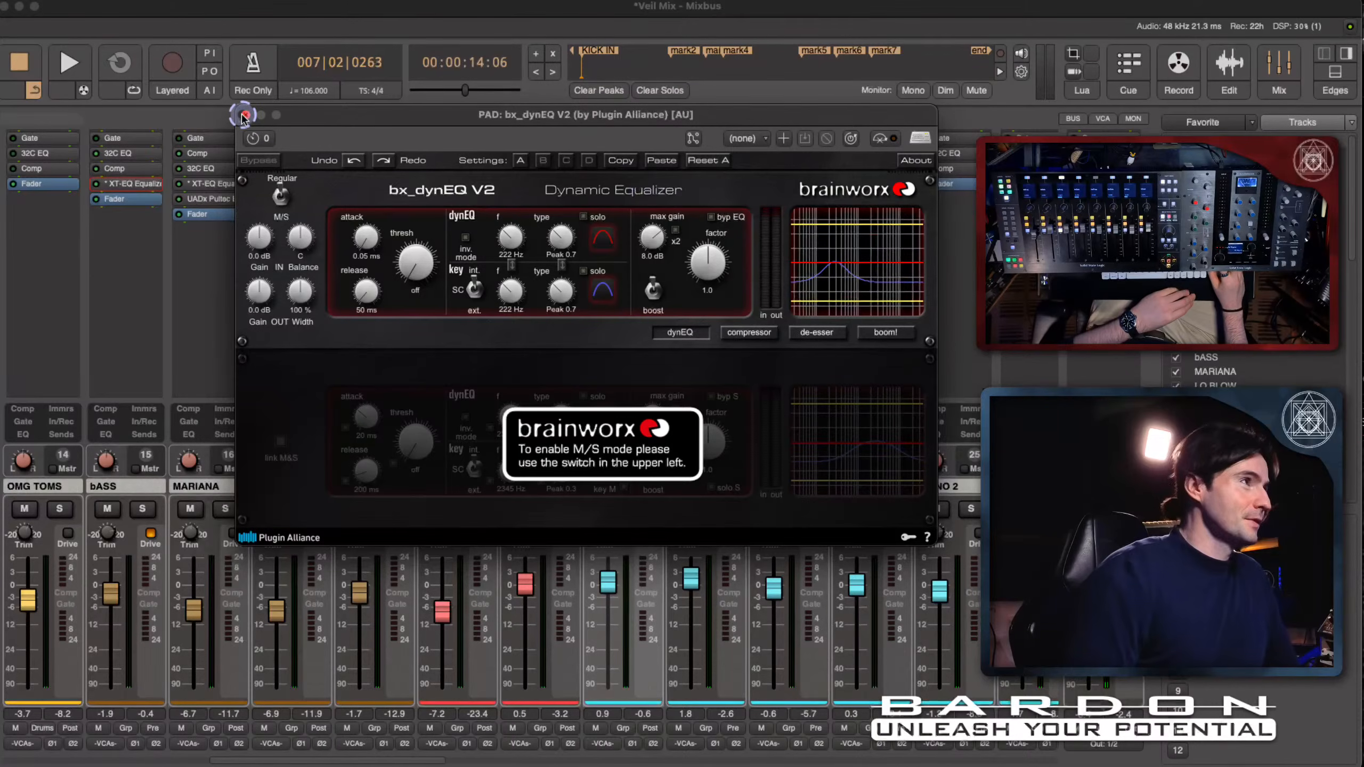
- Close the plugin window, examine the PAD track in the Edit view and return to the mixer
{"action": "left_click", "coordinate": [245, 116]}
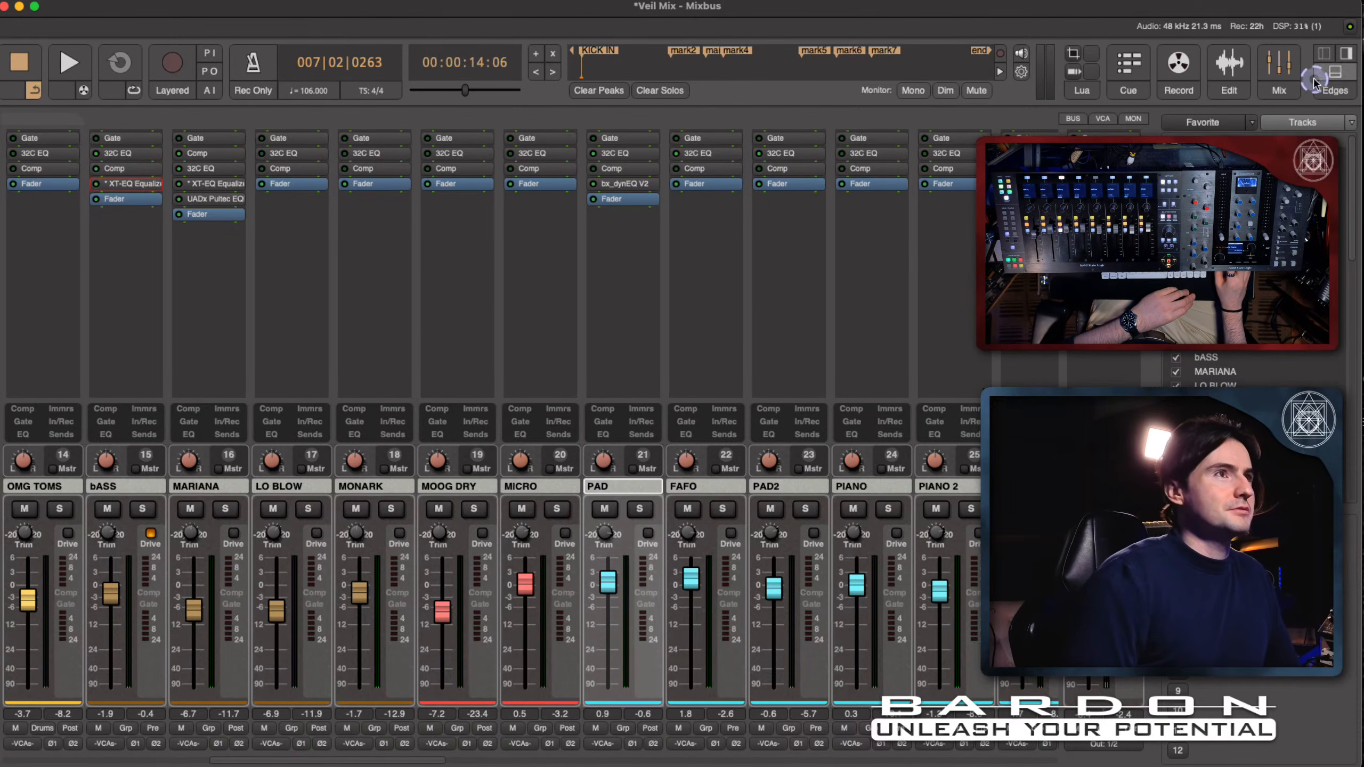
{"action": "left_click", "coordinate": [1226, 61]}
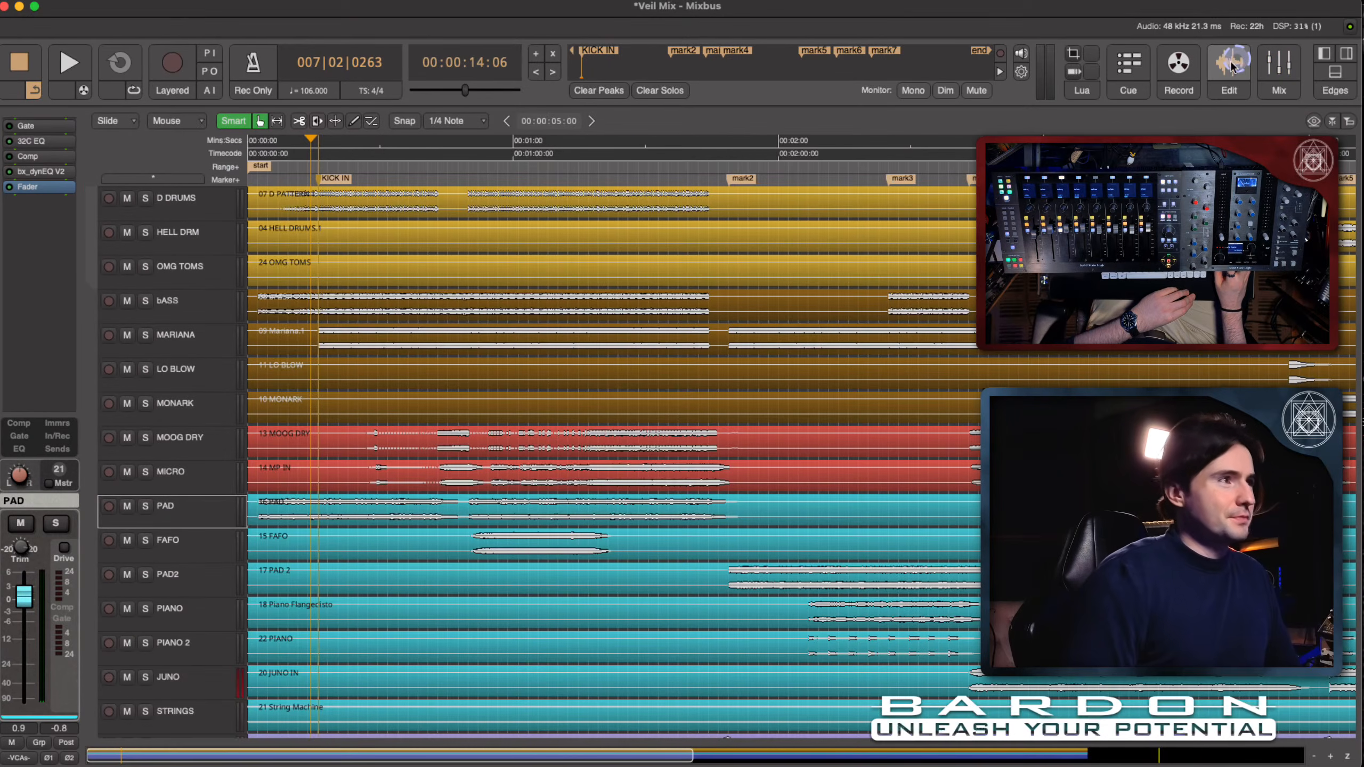
{"action": "left_click", "coordinate": [293, 481]}
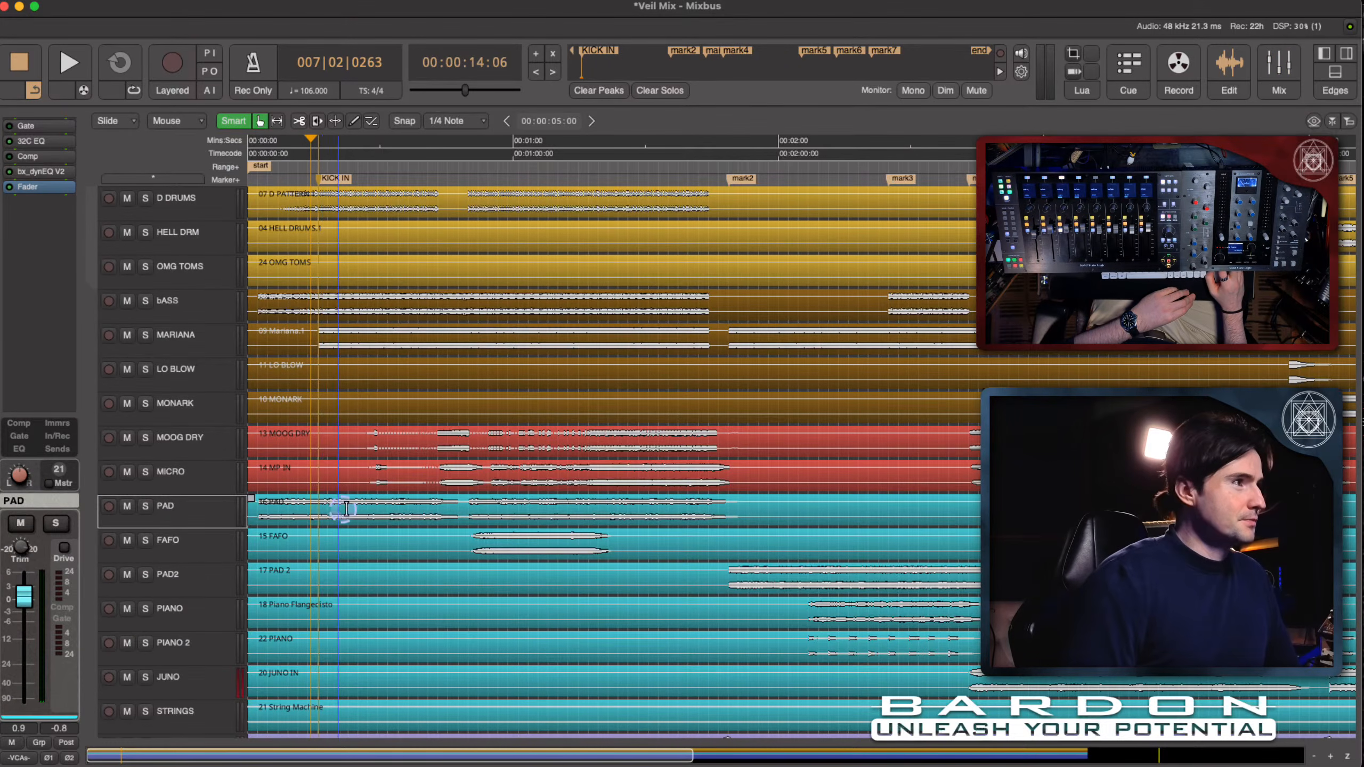
{"action": "left_click", "coordinate": [1279, 62]}
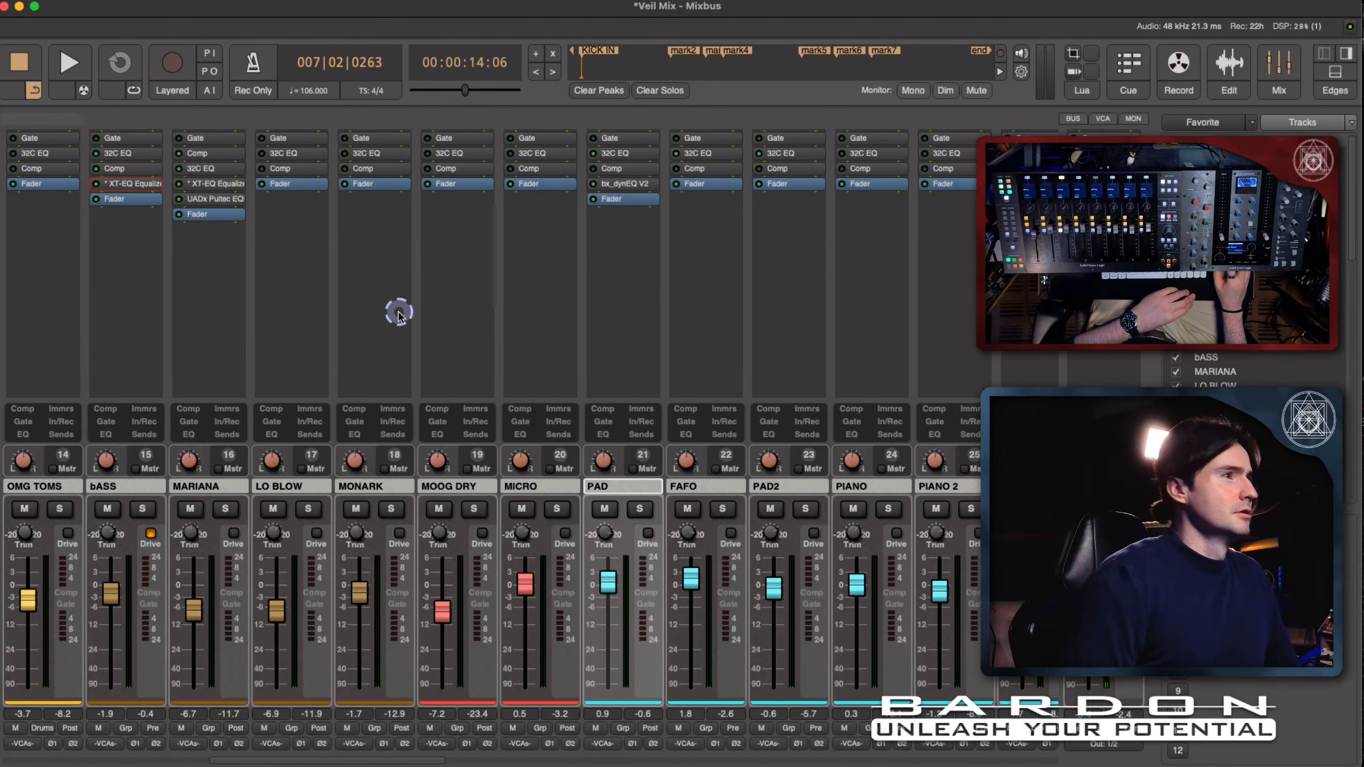
- Reopen PAD's bx_dynEQ V2 and, during playback, switch it to cut with a threshold of -26.8 dB
{"action": "double_click", "coordinate": [623, 183]}
{"action": "left_click", "coordinate": [612, 216]}
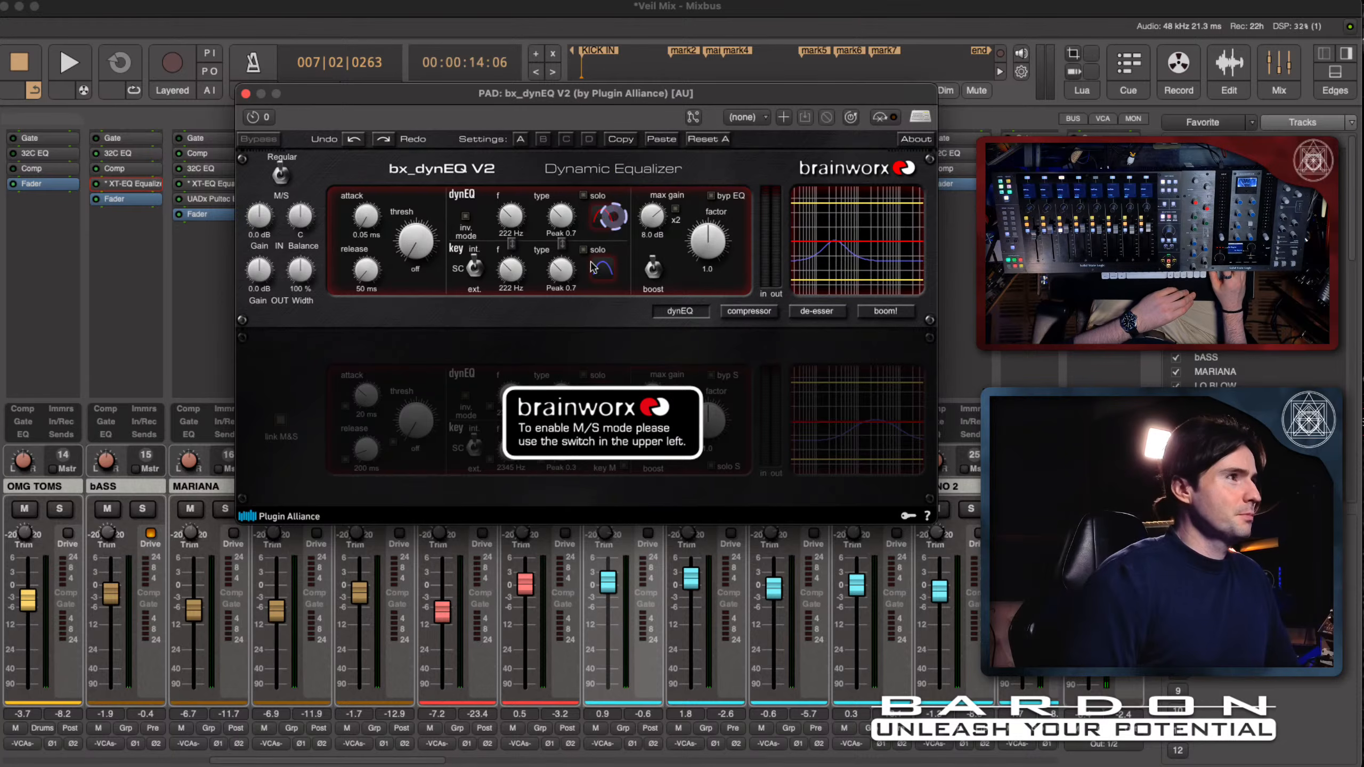
{"action": "left_click", "coordinate": [454, 333]}
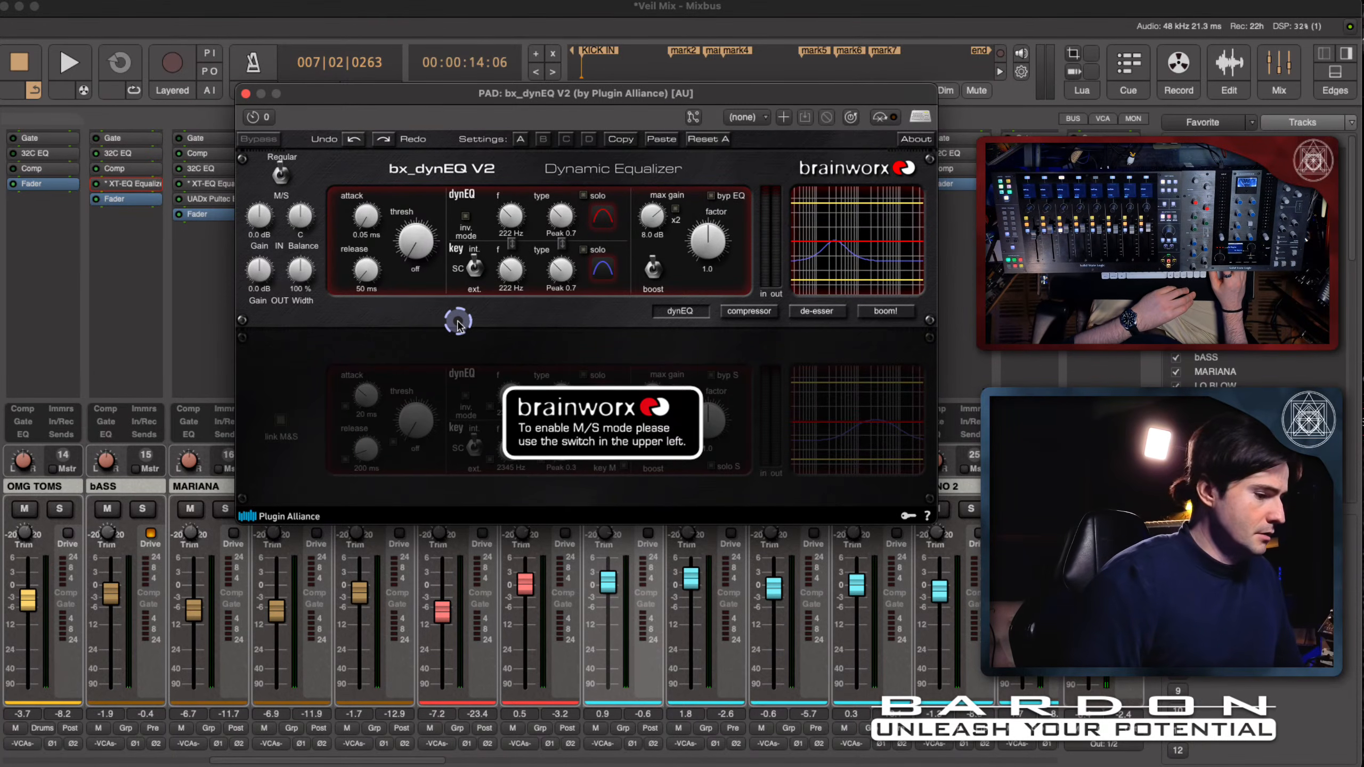
{"action": "key", "text": "space"}
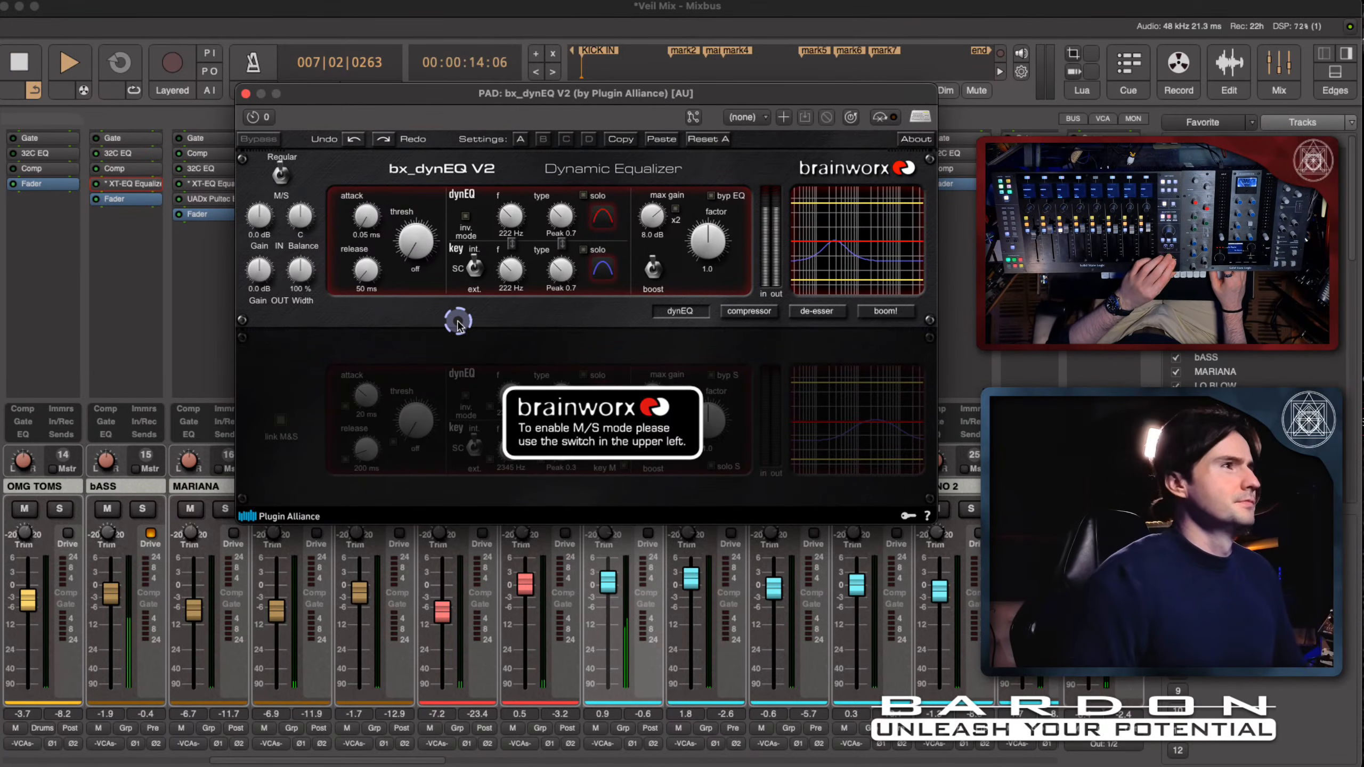
{"action": "left_click", "coordinate": [520, 283]}
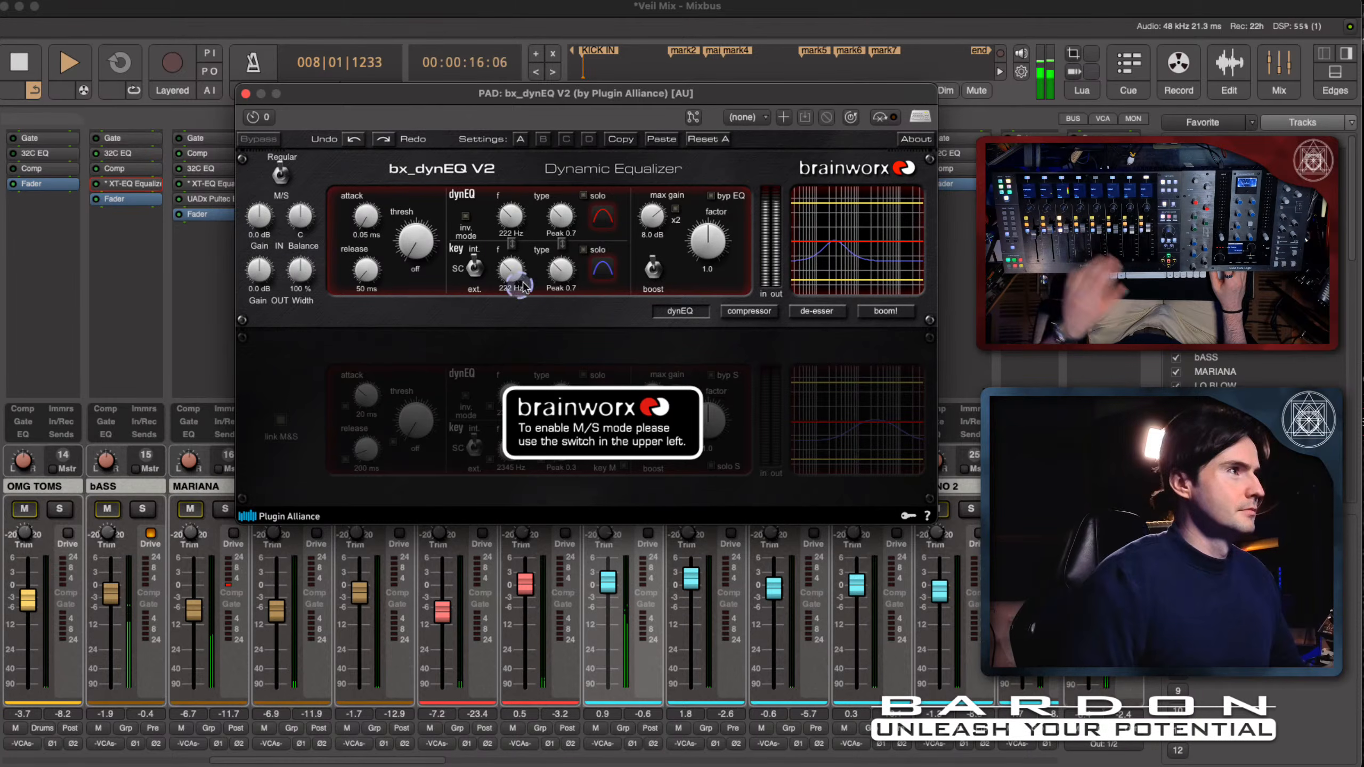
{"action": "left_click", "coordinate": [535, 212]}
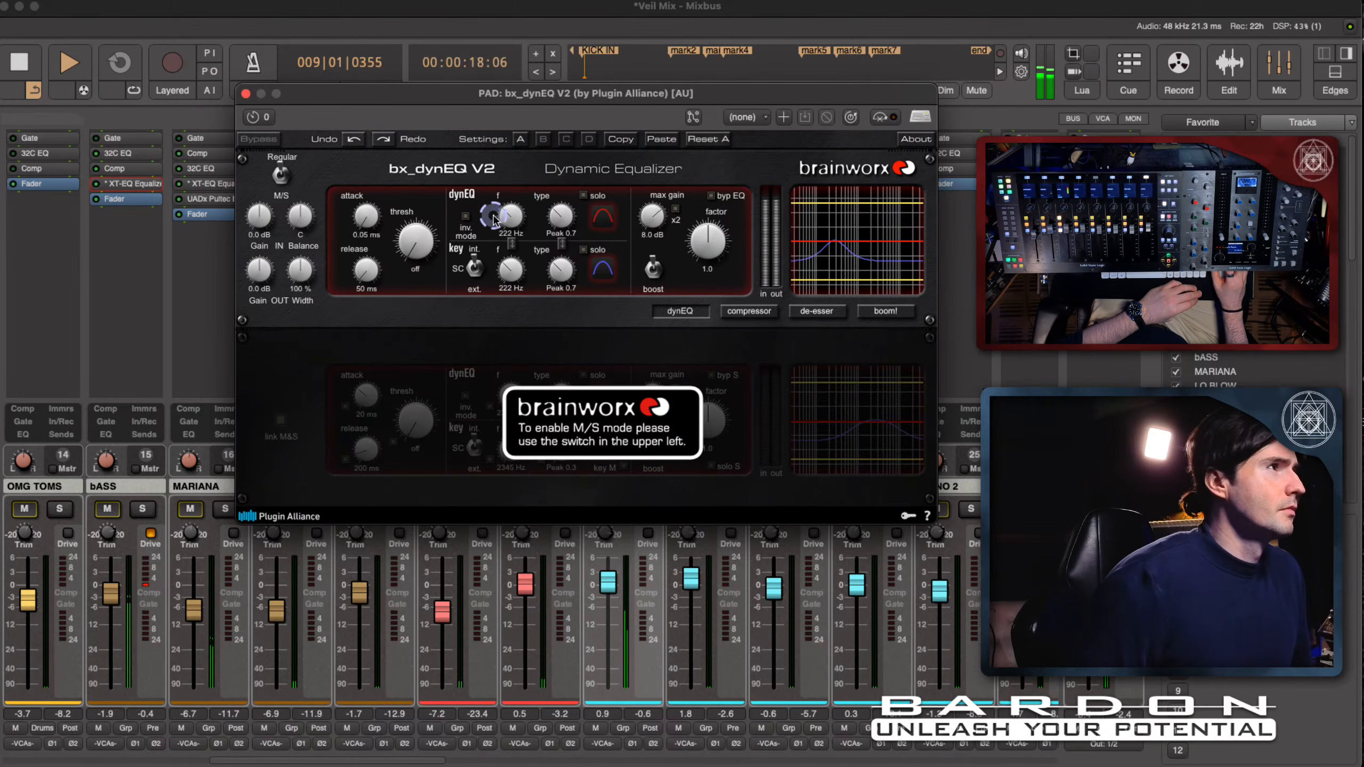
{"action": "left_click_drag", "start_coordinate": [655, 267], "coordinate": [654, 317]}
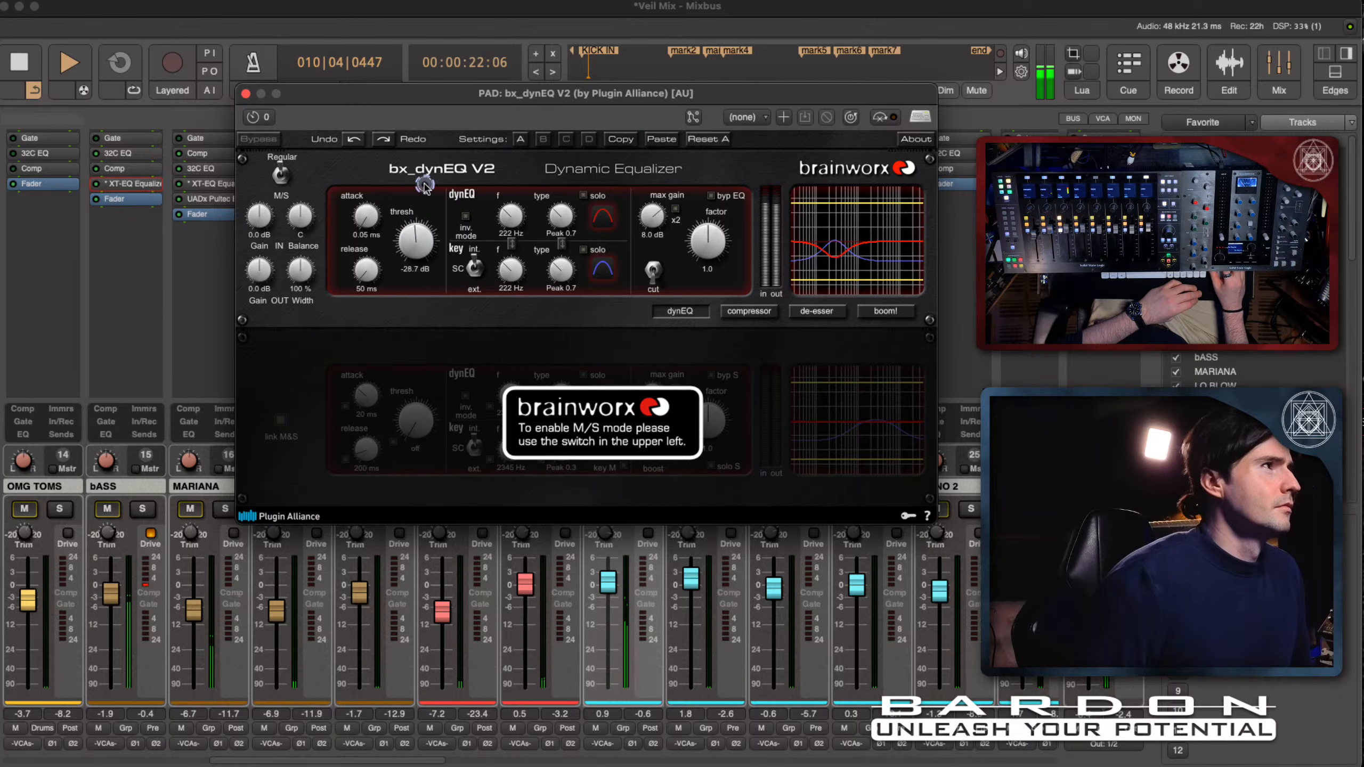
{"action": "left_click_drag", "start_coordinate": [423, 189], "coordinate": [423, 192]}
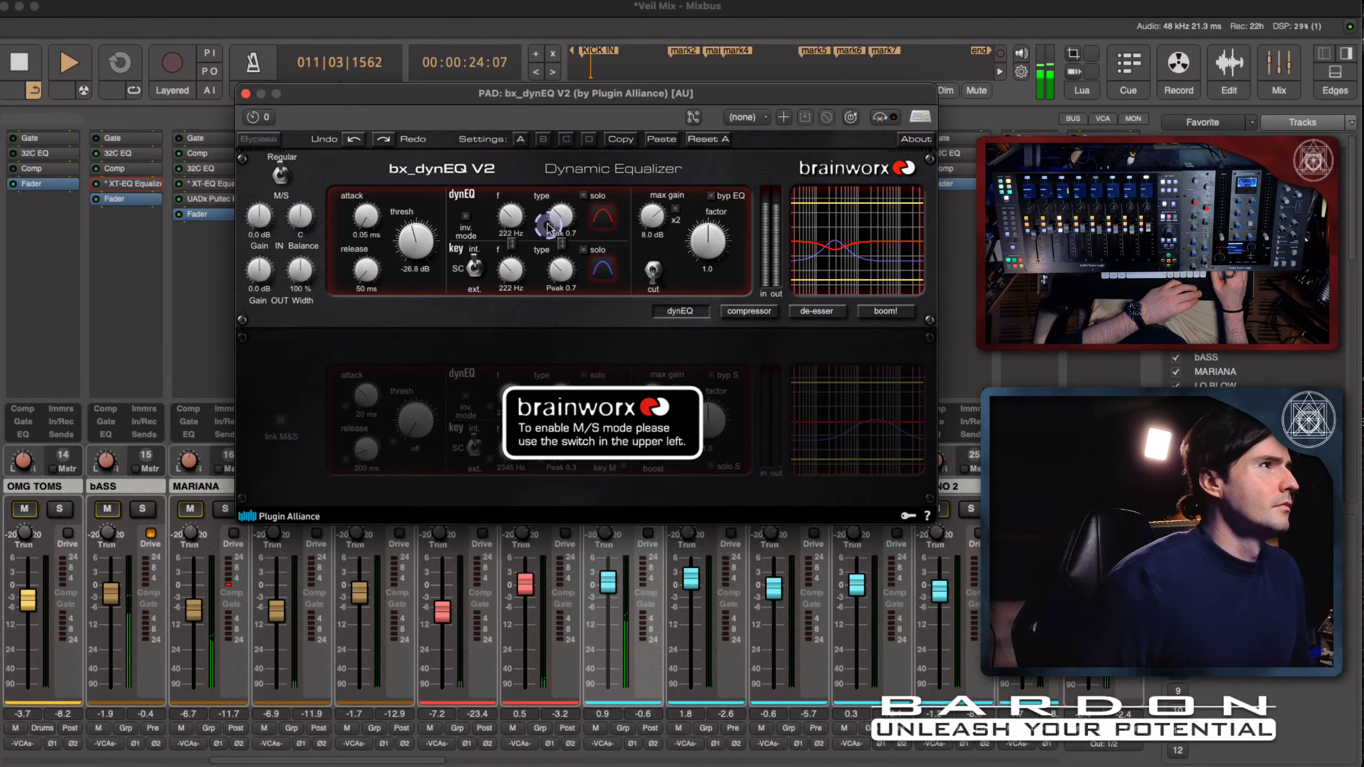
- Set the linked dynEQ and key frequencies to 3473 Hz and the release to 1 ms, then stop playback
{"action": "left_click_drag", "start_coordinate": [518, 219], "coordinate": [518, 190]}
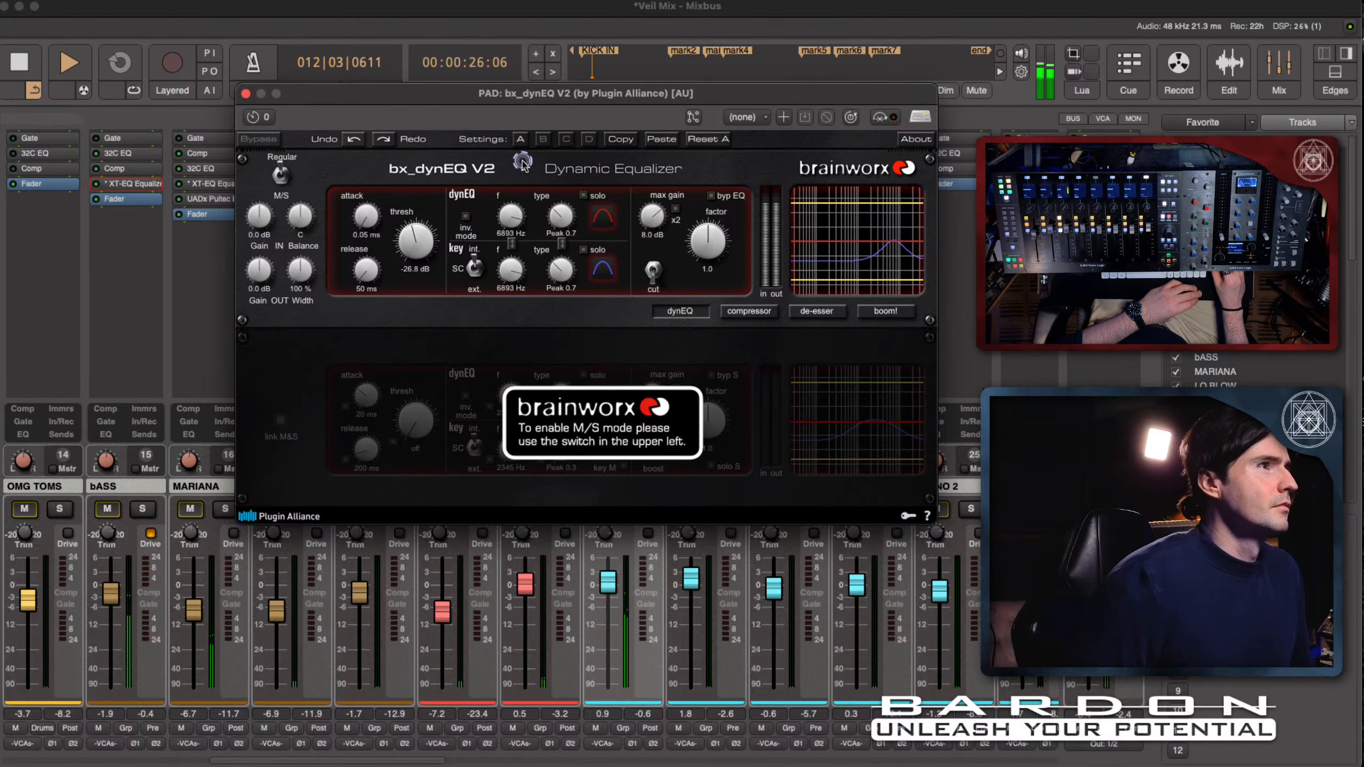
{"action": "left_click", "coordinate": [633, 173]}
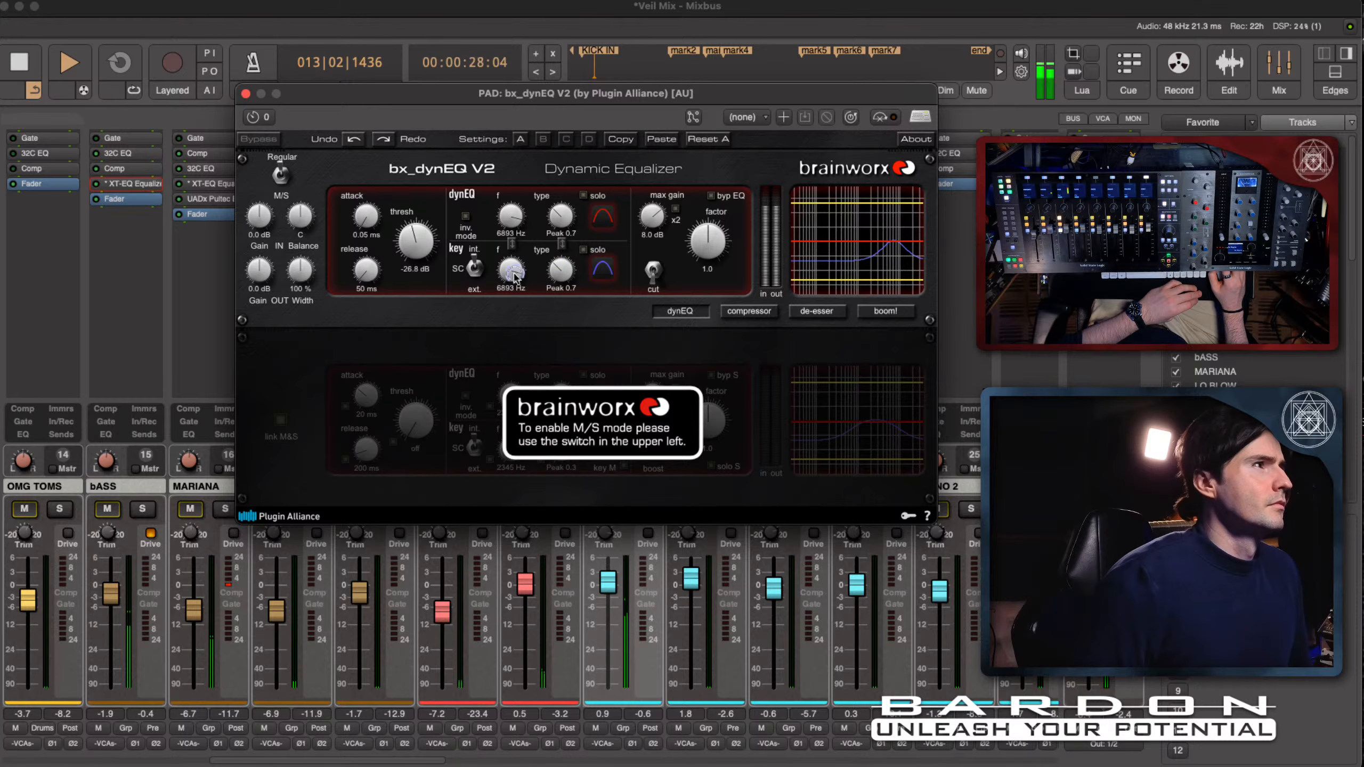
{"action": "left_click_drag", "start_coordinate": [514, 275], "coordinate": [515, 310]}
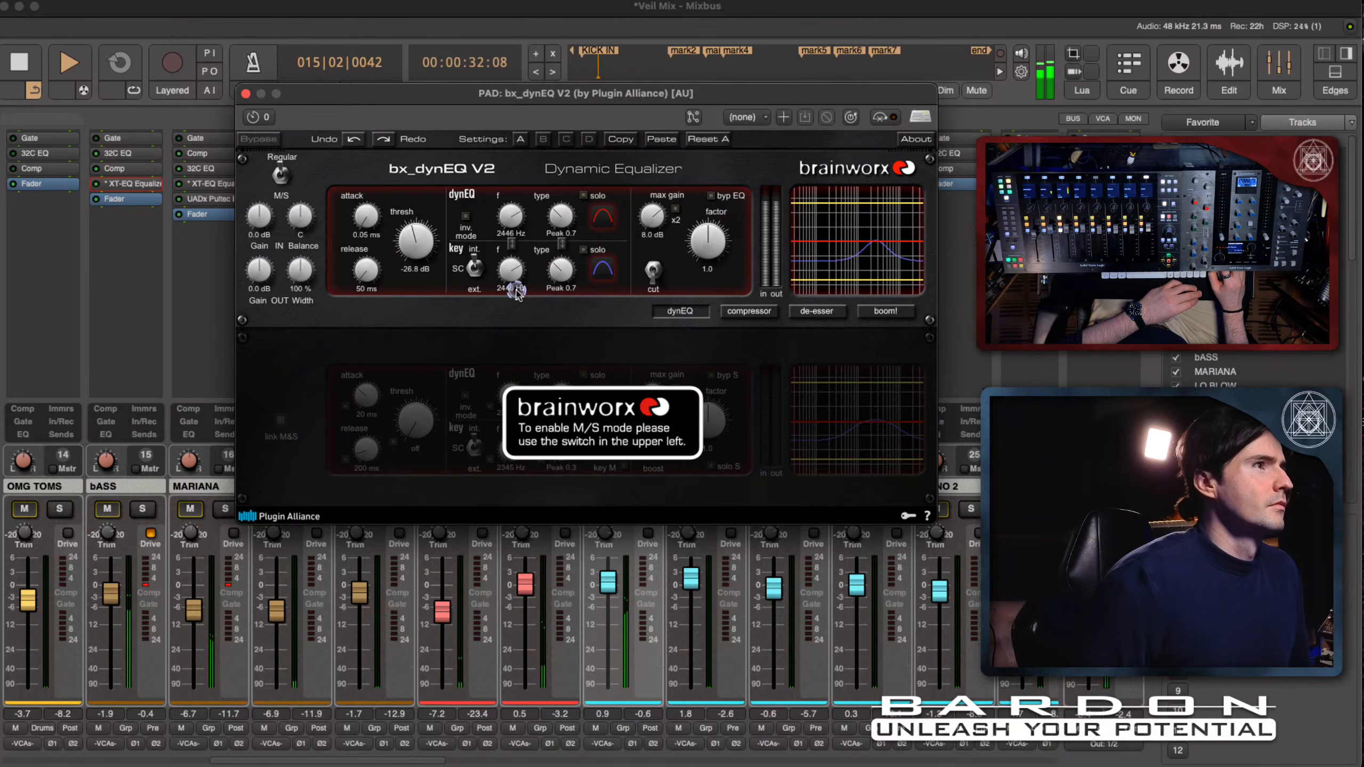
{"action": "left_click", "coordinate": [738, 246]}
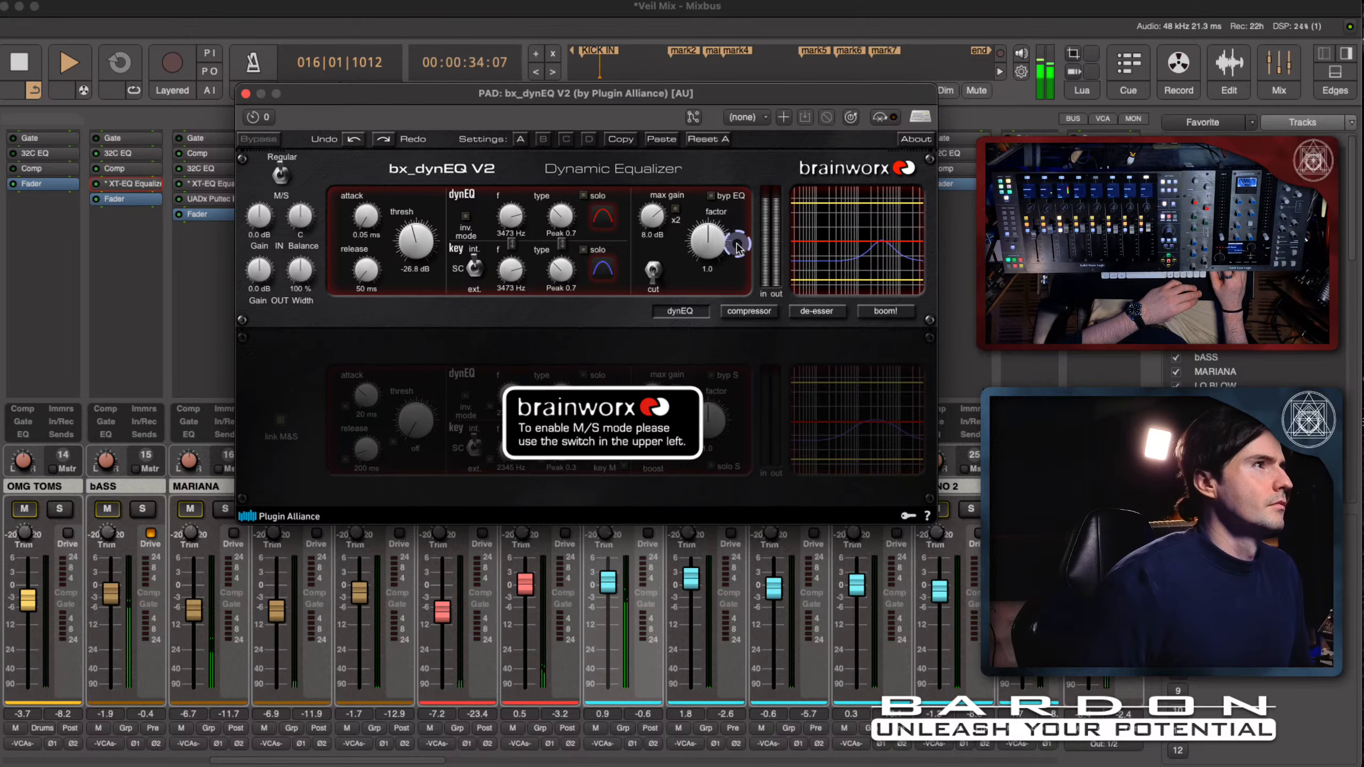
{"action": "left_click", "coordinate": [532, 253]}
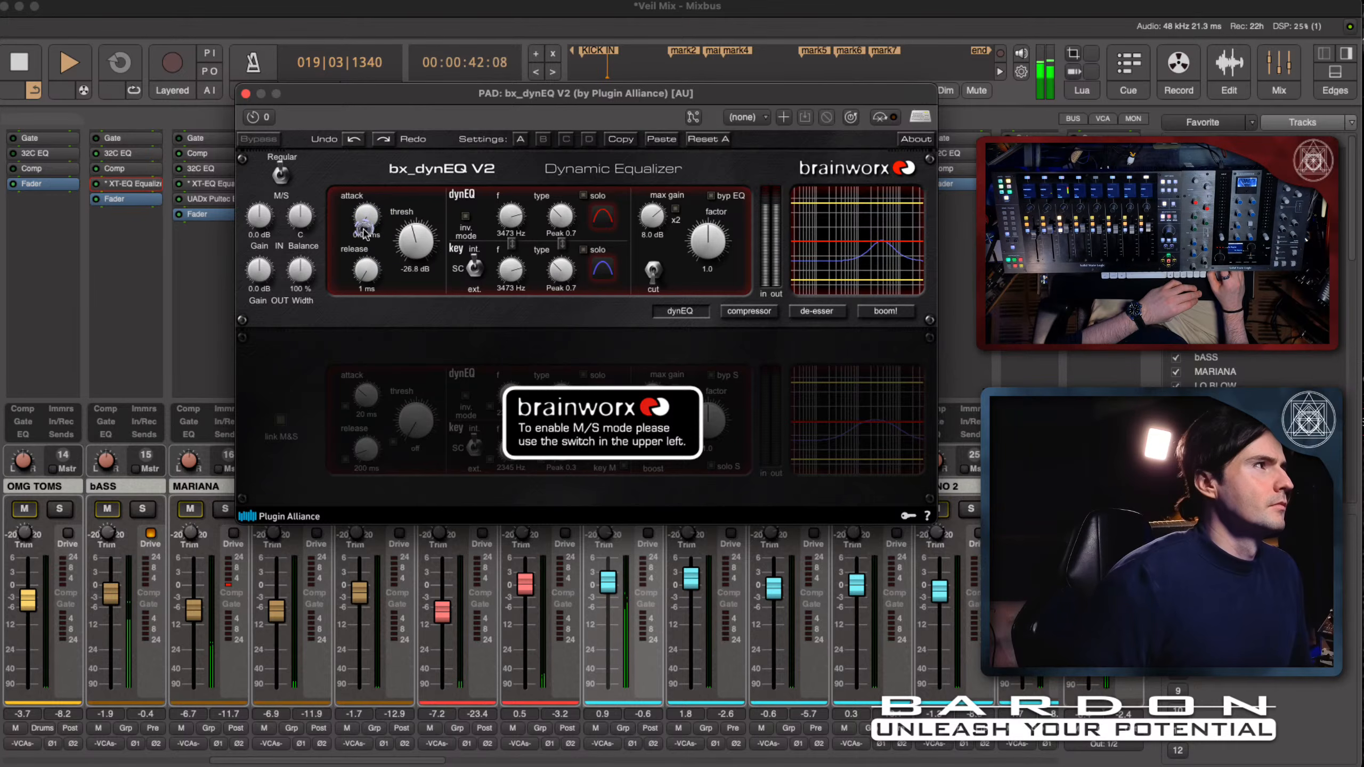
{"action": "left_click", "coordinate": [815, 247]}
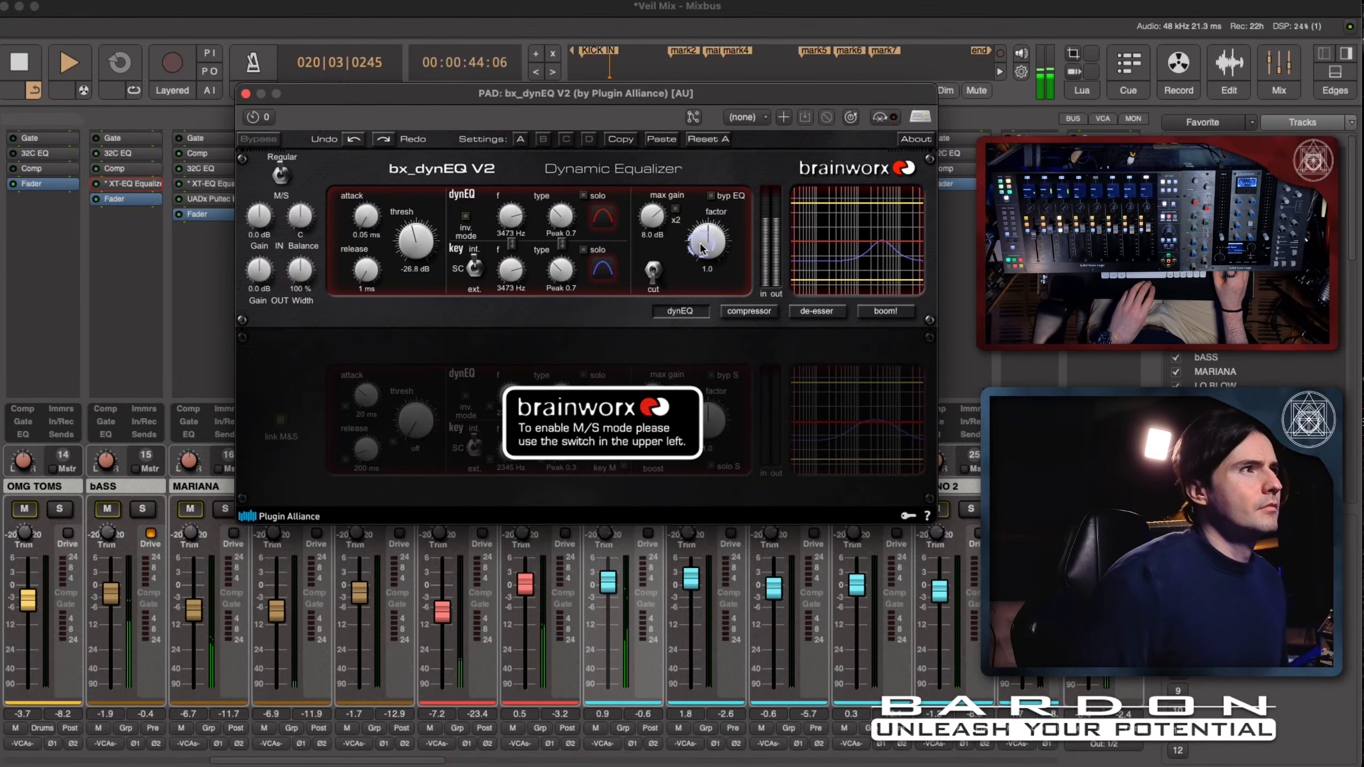
{"action": "key", "text": "space"}
- Shift the bx_dynEQ V2 window aside and examine the response curve in its graph
{"action": "left_click", "coordinate": [873, 252]}
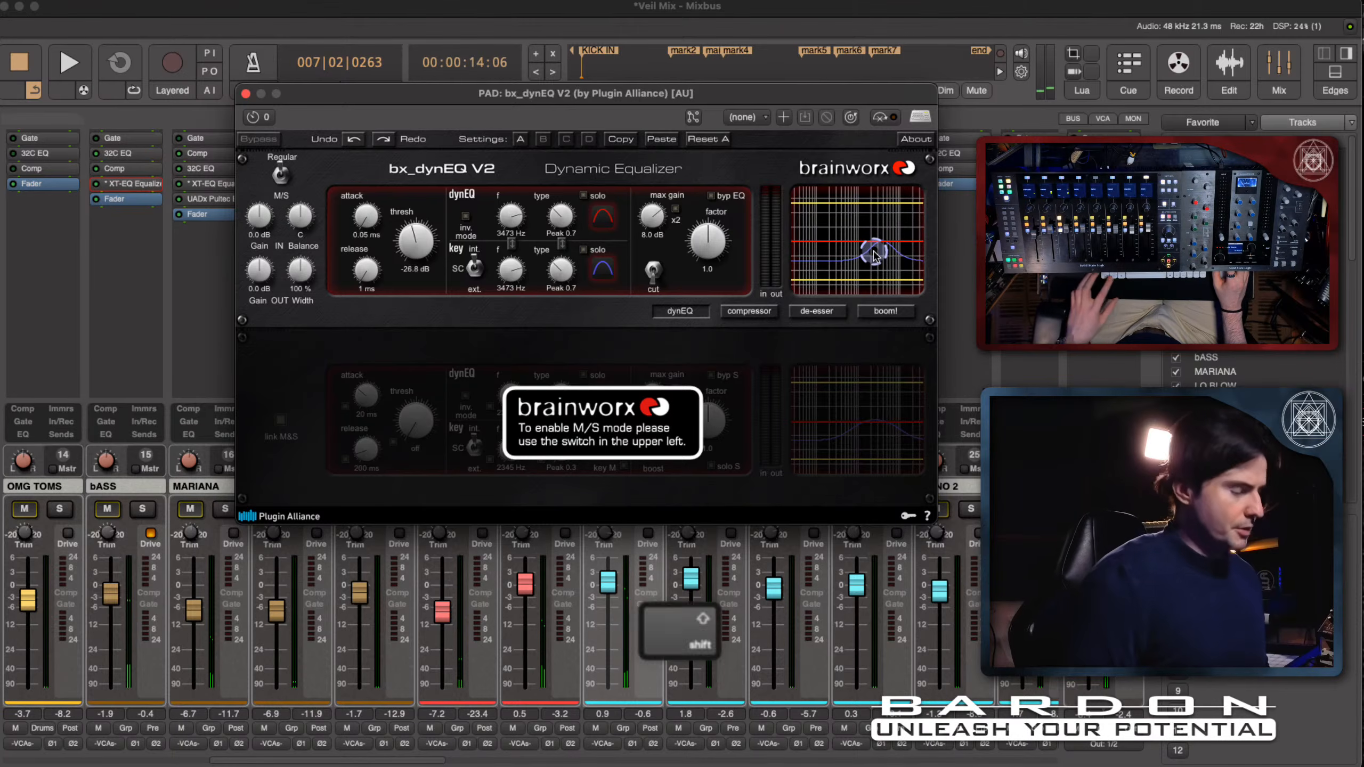
{"action": "key", "text": "shift+super"}
{"action": "key", "text": "super"}
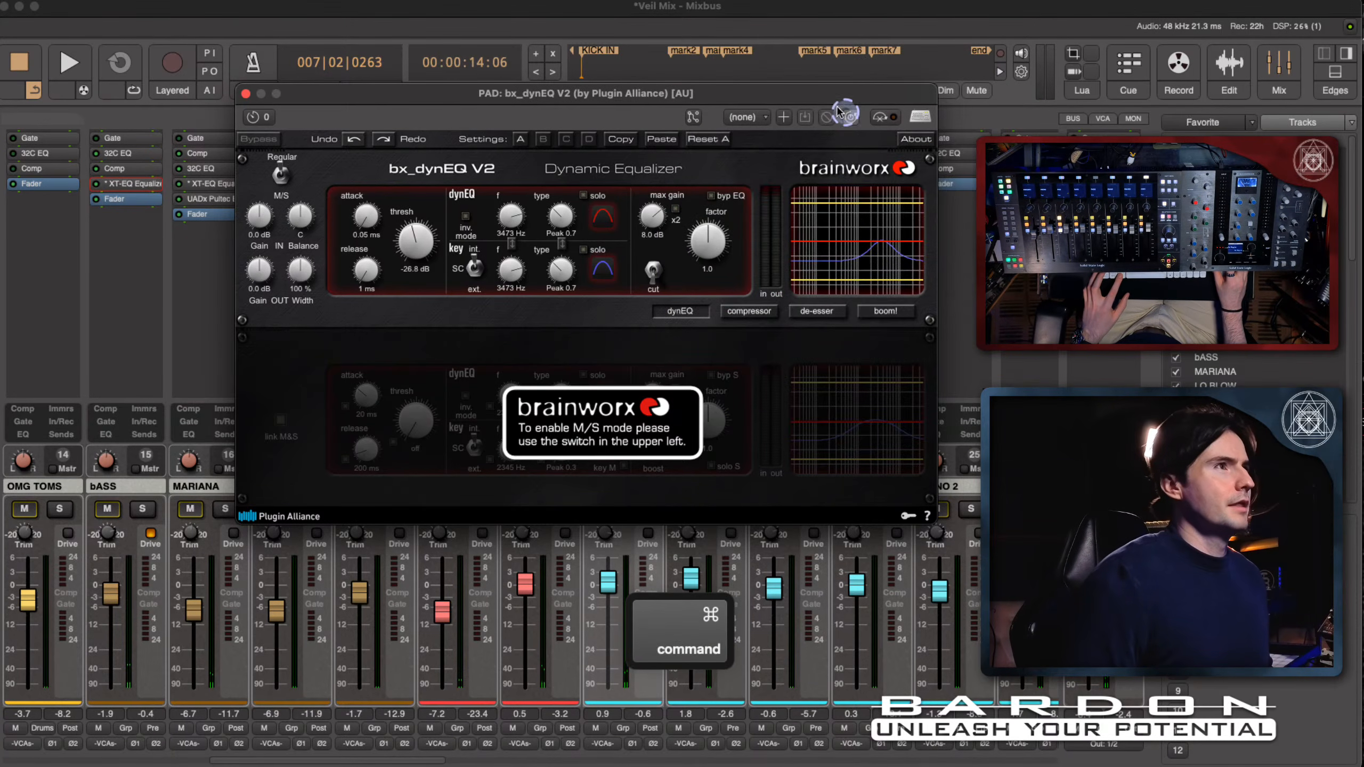
{"action": "left_click_drag", "start_coordinate": [833, 95], "coordinate": [782, 98]}
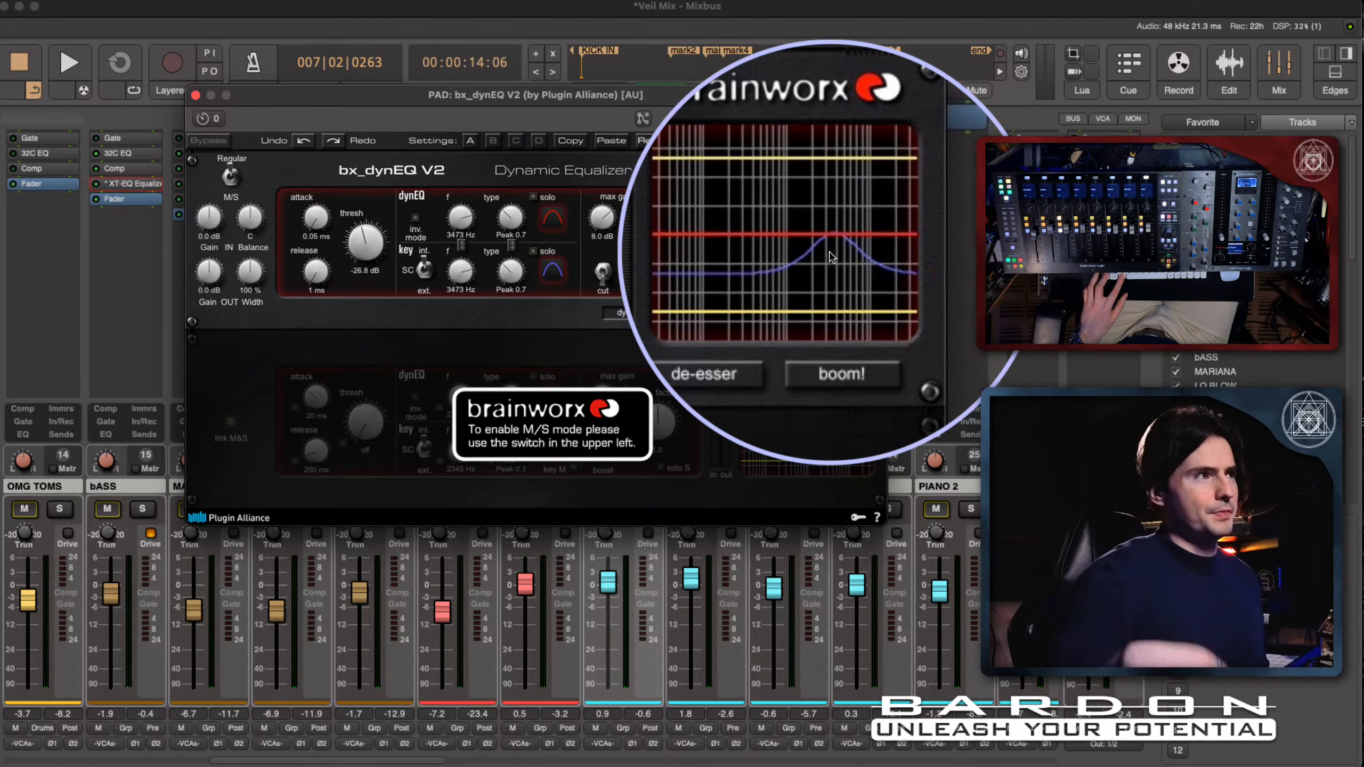
{"action": "key", "text": "shift"}
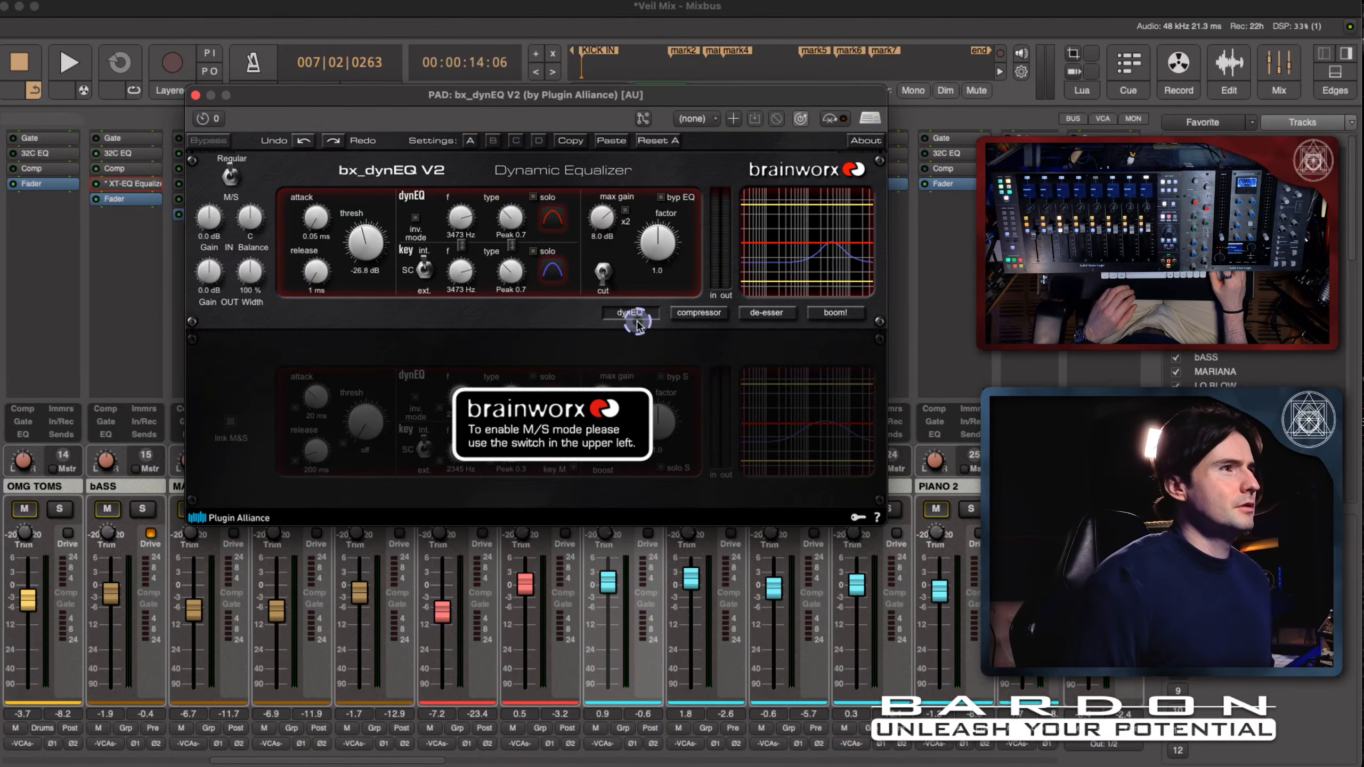
{"action": "key", "text": "shift+super"}
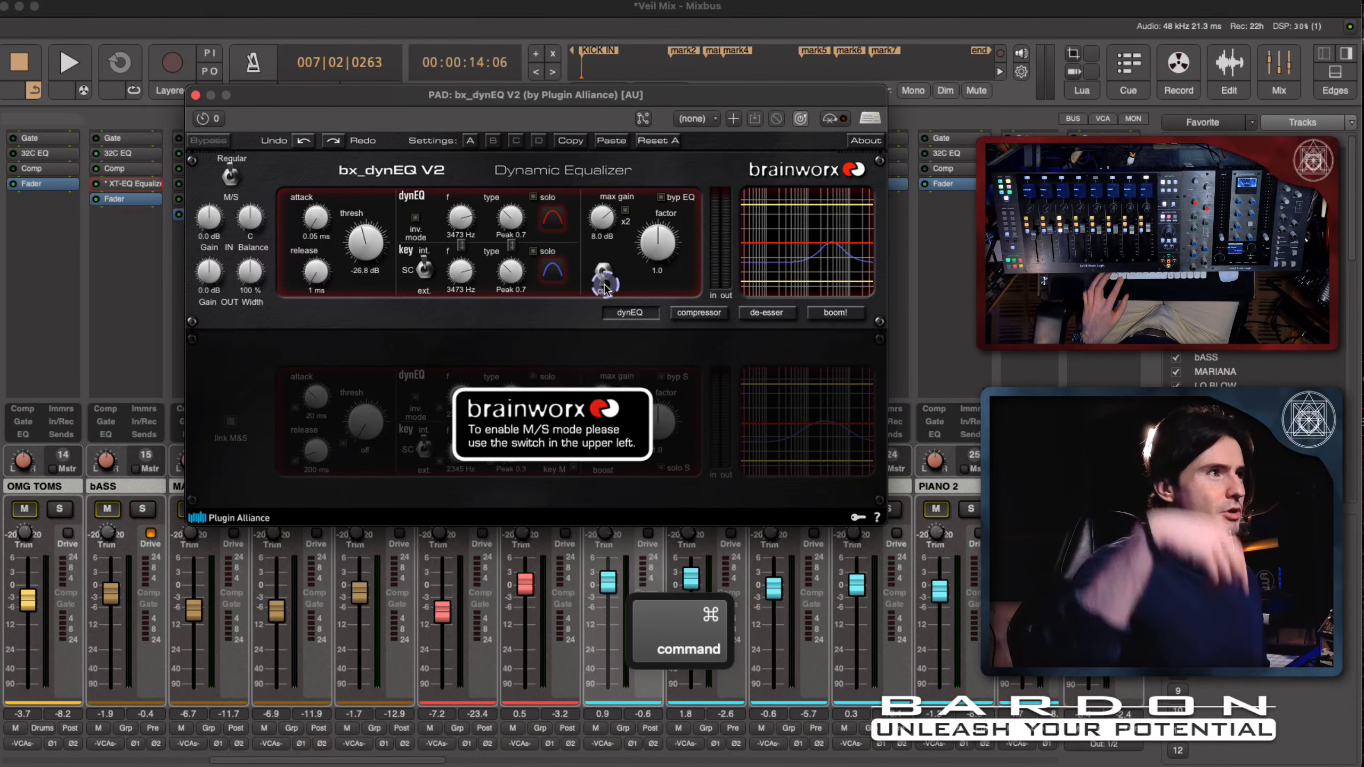
- Switch the dynamic EQ to boost and narrow the filter type to Peak 1.3 during a short playback
{"action": "left_click", "coordinate": [602, 271]}
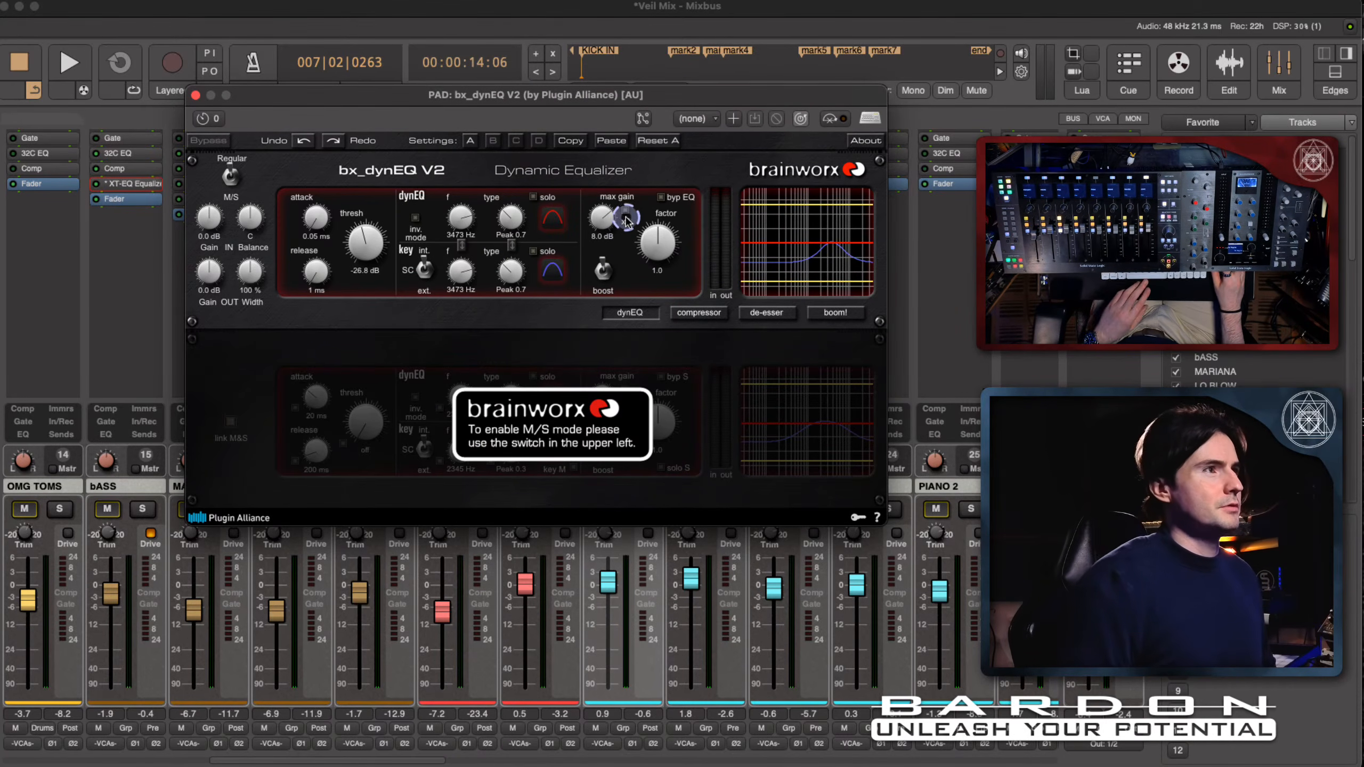
{"action": "key", "text": "space"}
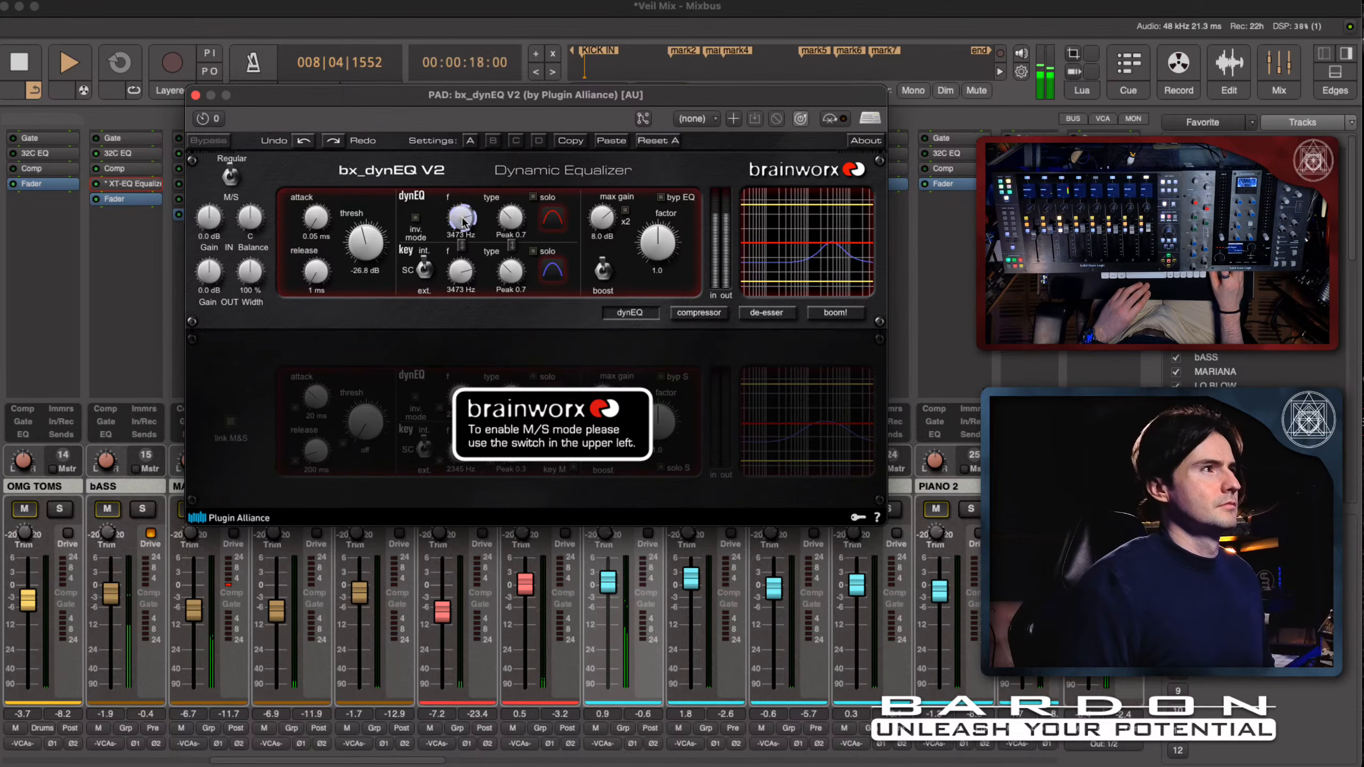
{"action": "left_click_drag", "start_coordinate": [504, 215], "coordinate": [506, 215]}
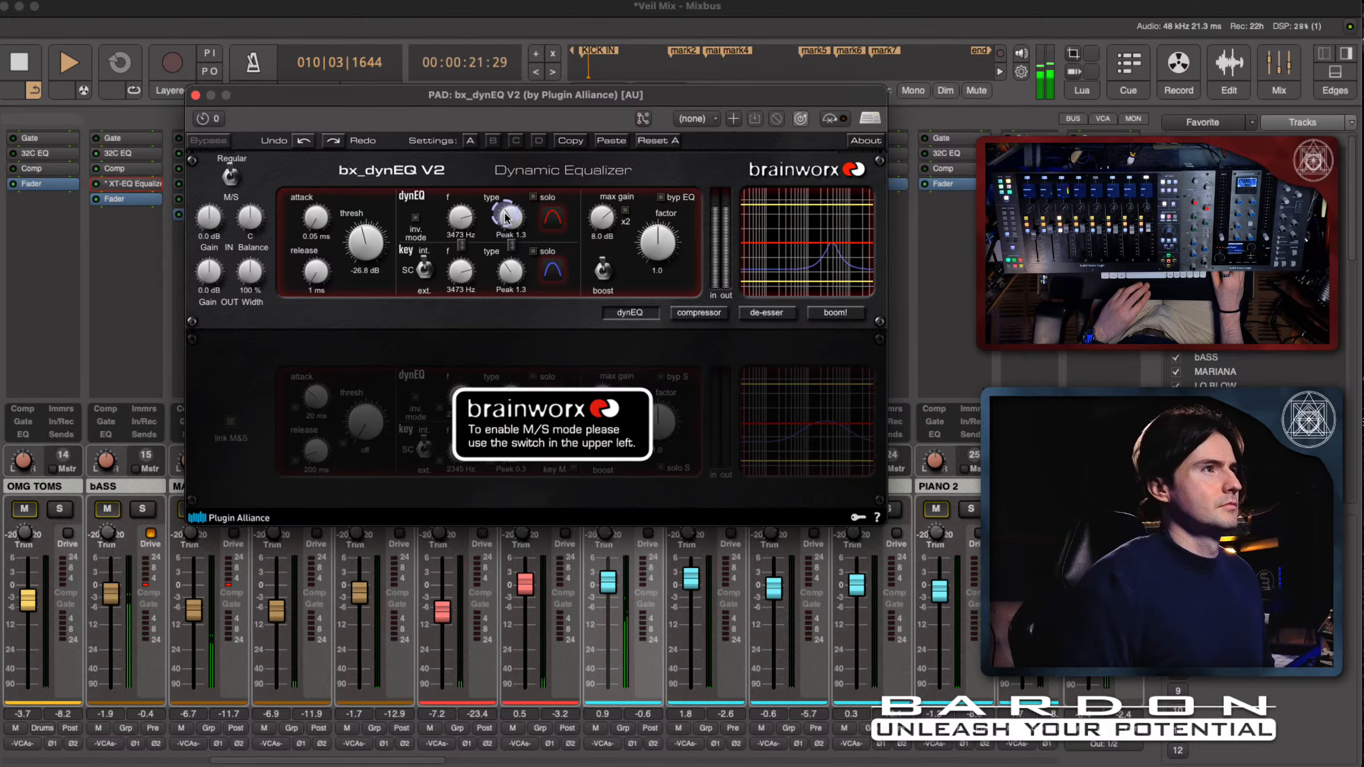
{"action": "key", "text": "space"}
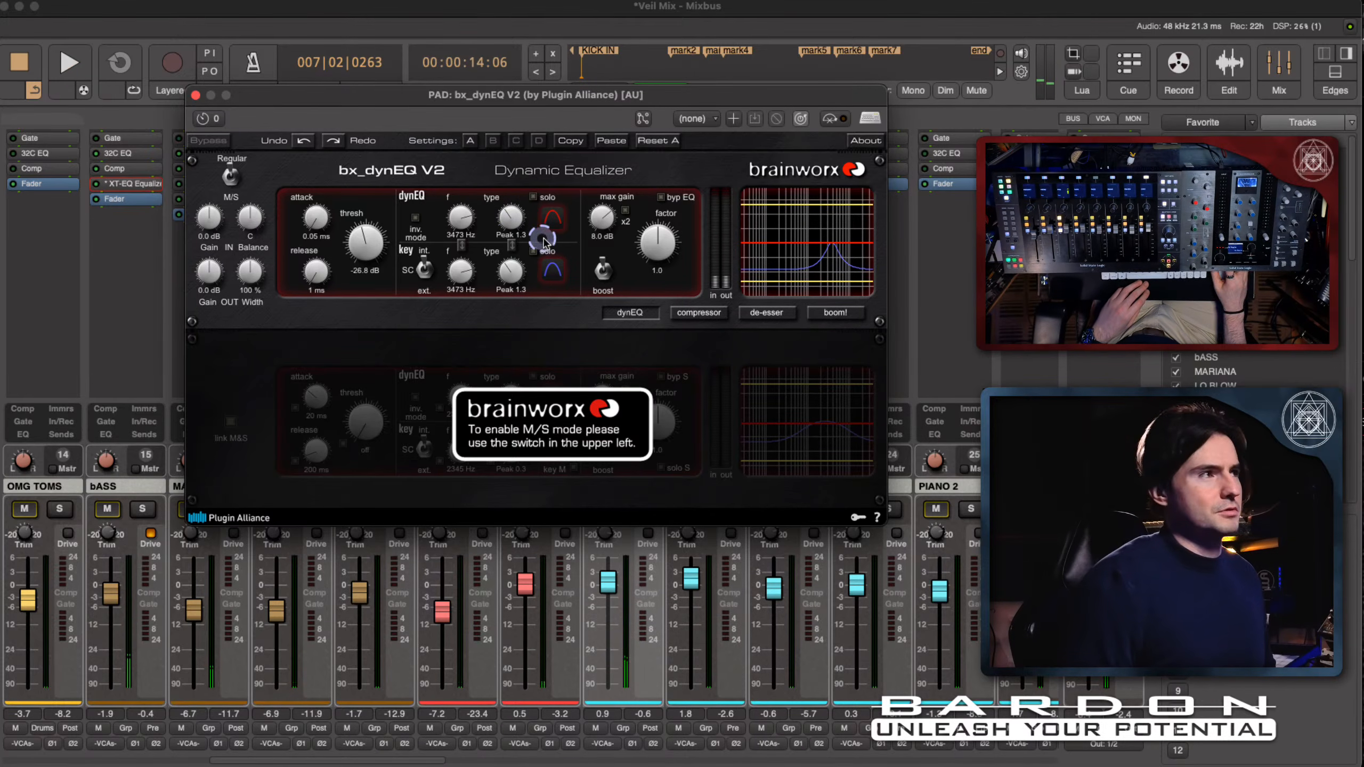
- Switch the dynamic EQ back to cut and set the factor to 3.1 during playback, stopping at the end
{"action": "left_click", "coordinate": [603, 270]}
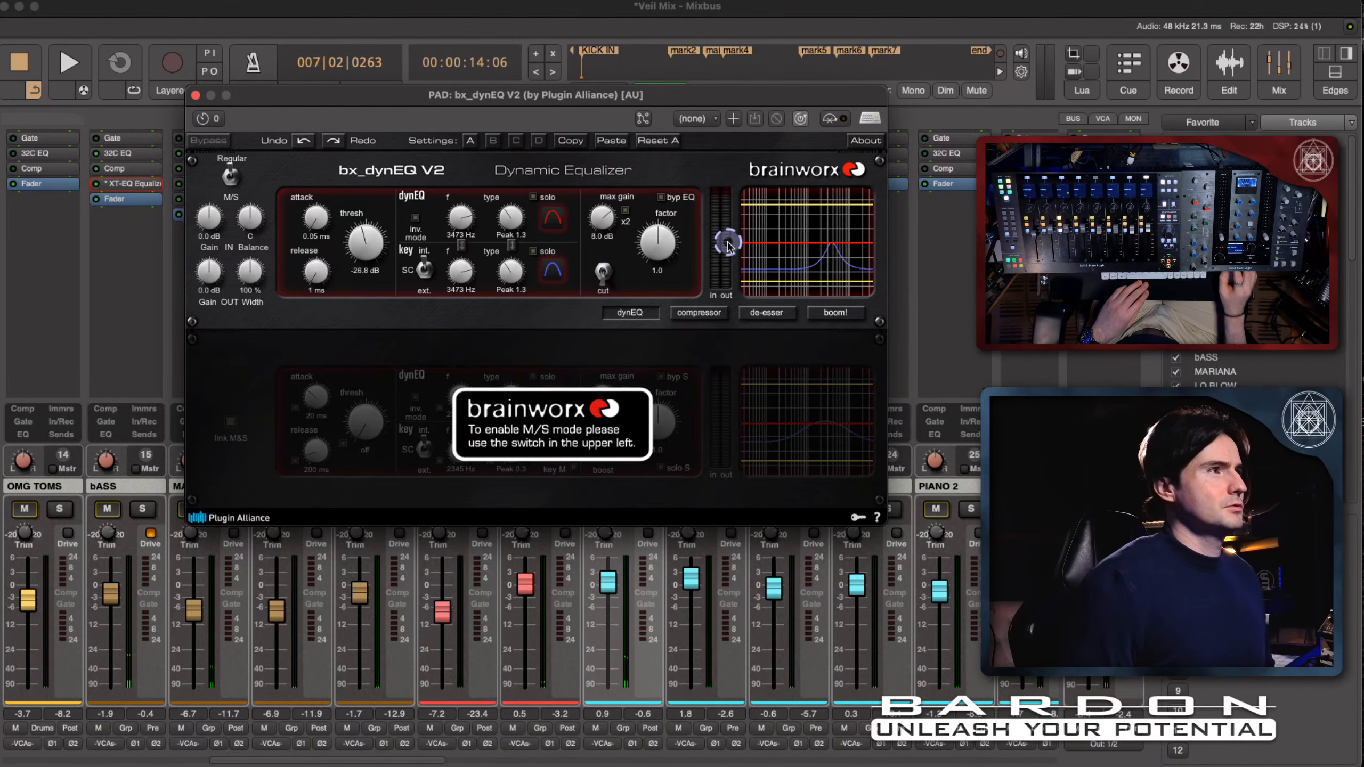
{"action": "key", "text": "space"}
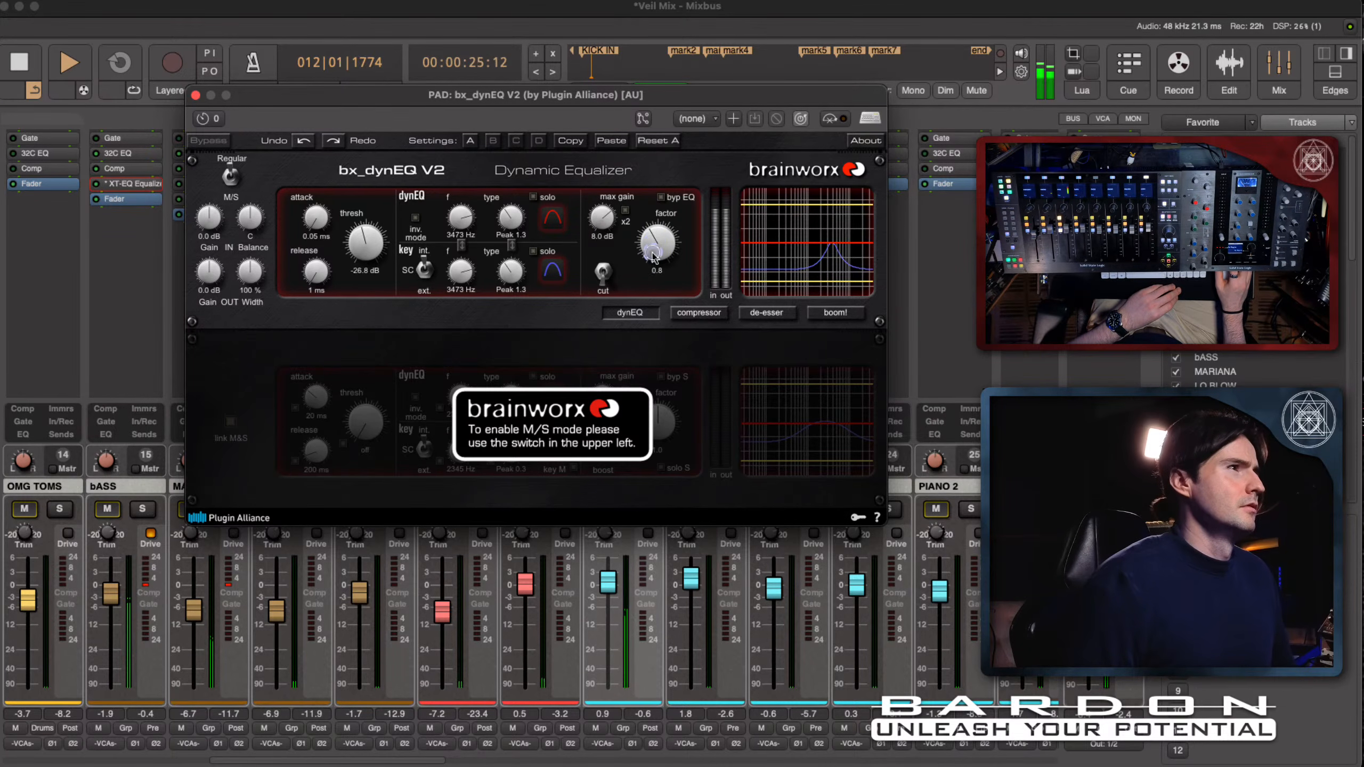
{"action": "left_click_drag", "start_coordinate": [652, 262], "coordinate": [650, 206]}
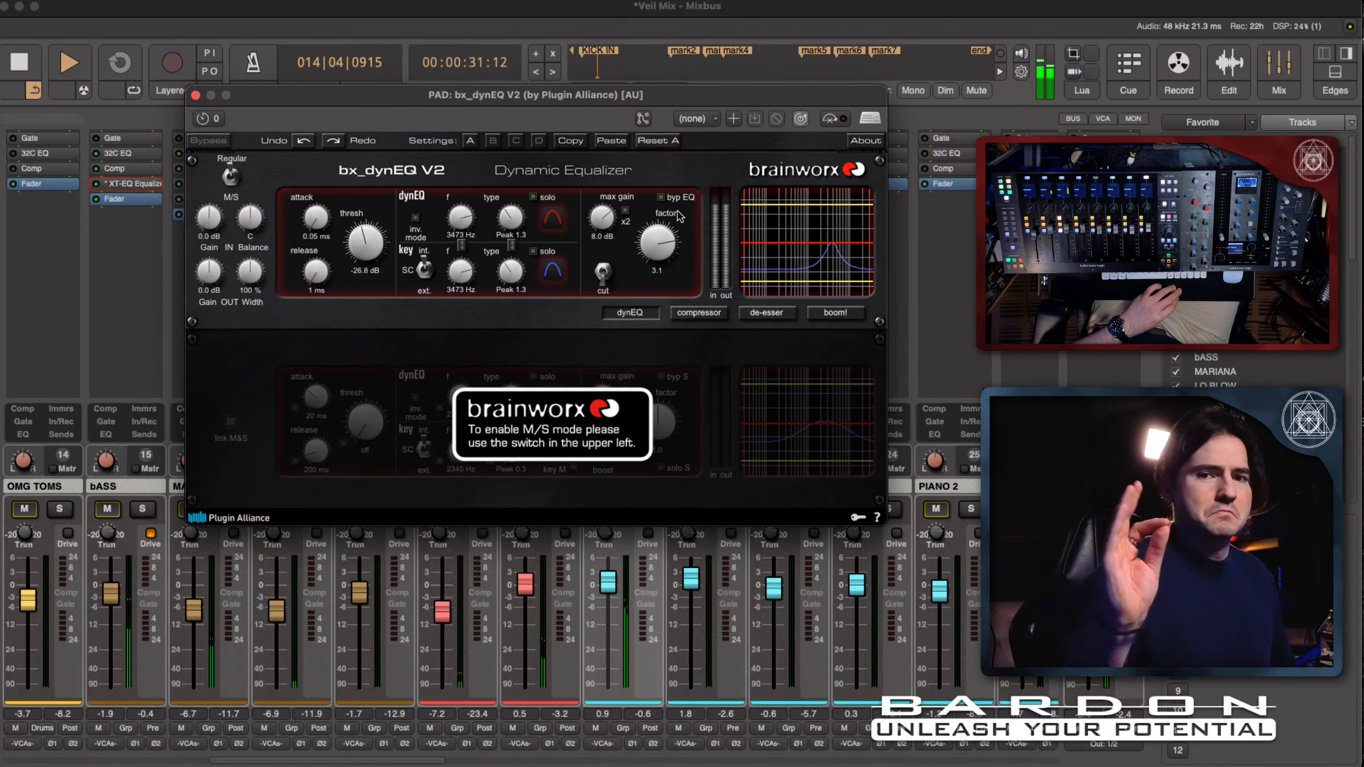
{"action": "key", "text": "space"}
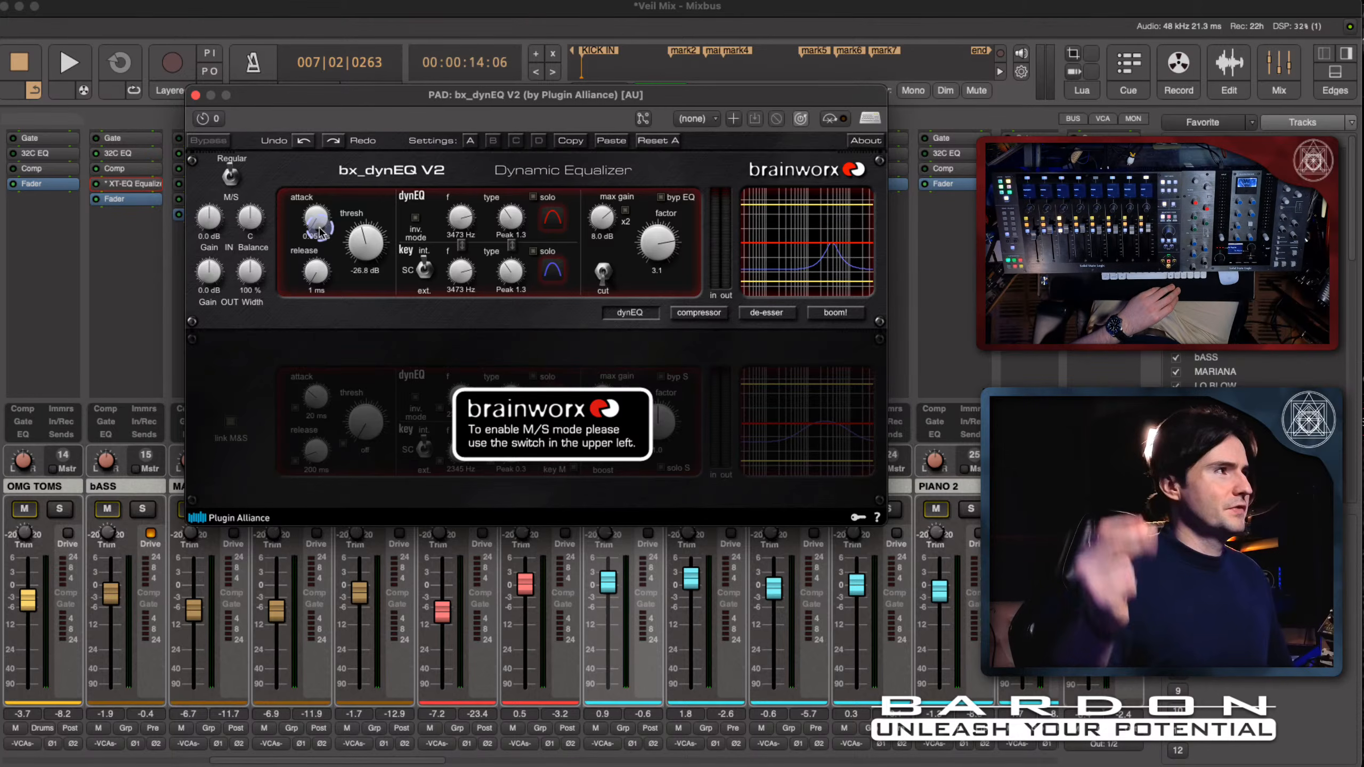
- Set the dynamic EQ's release to 559 ms and start playback to audition it
{"action": "left_click_drag", "start_coordinate": [321, 280], "coordinate": [318, 234]}
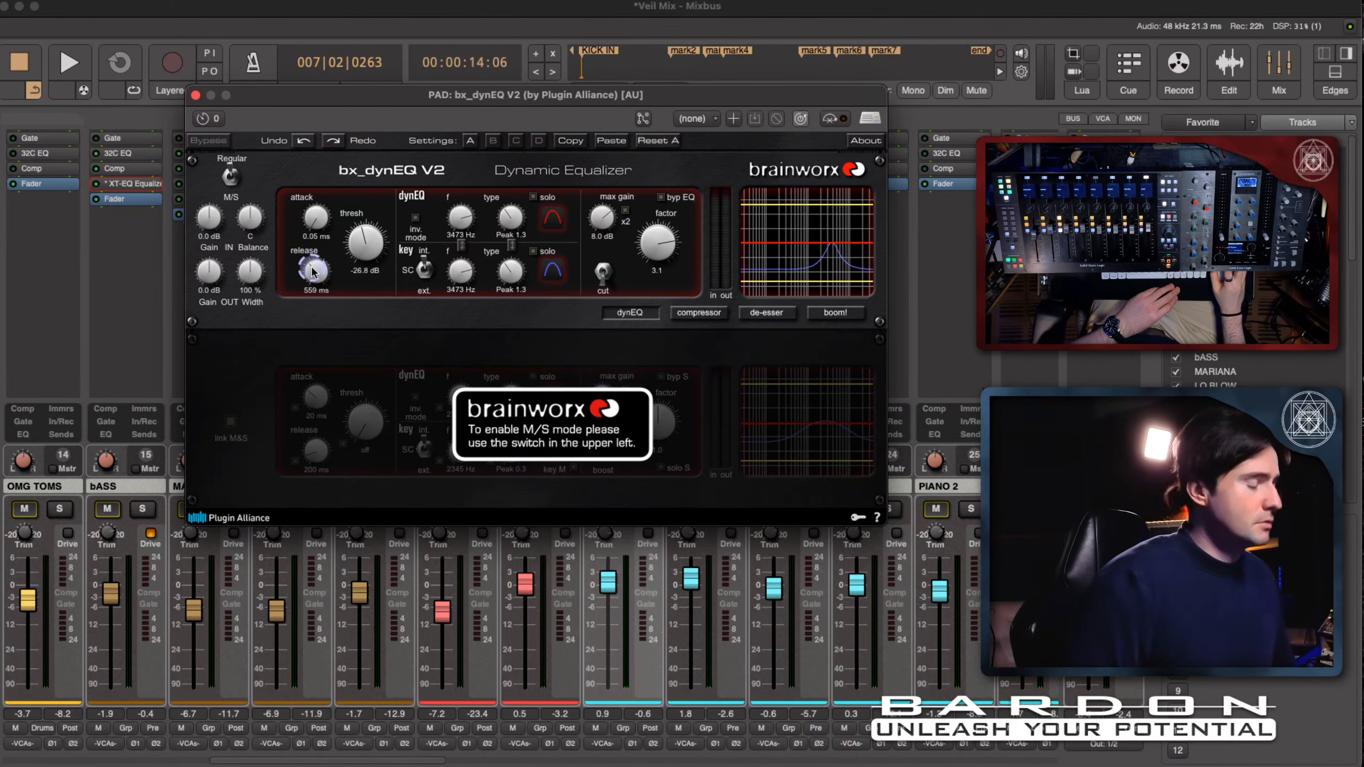
{"action": "key", "text": "shift+super"}
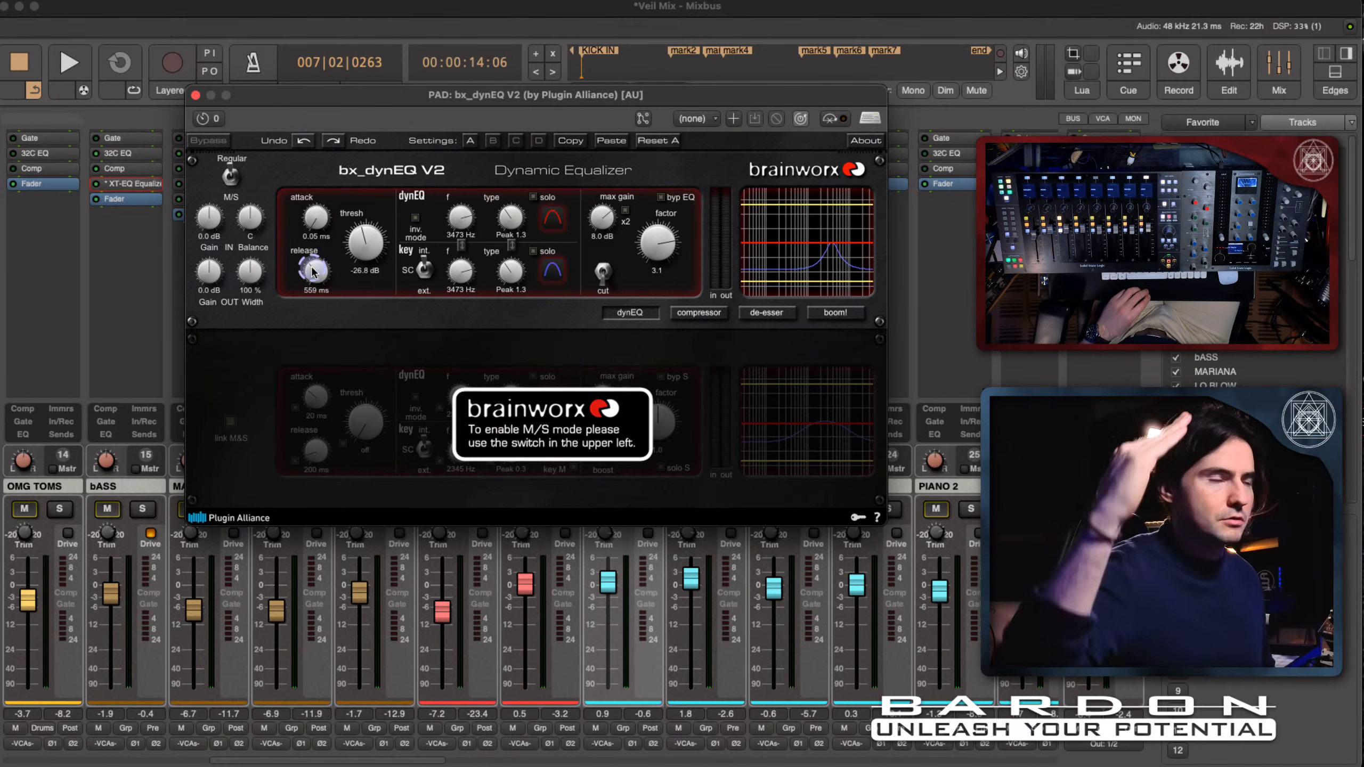
{"action": "key", "text": "space"}
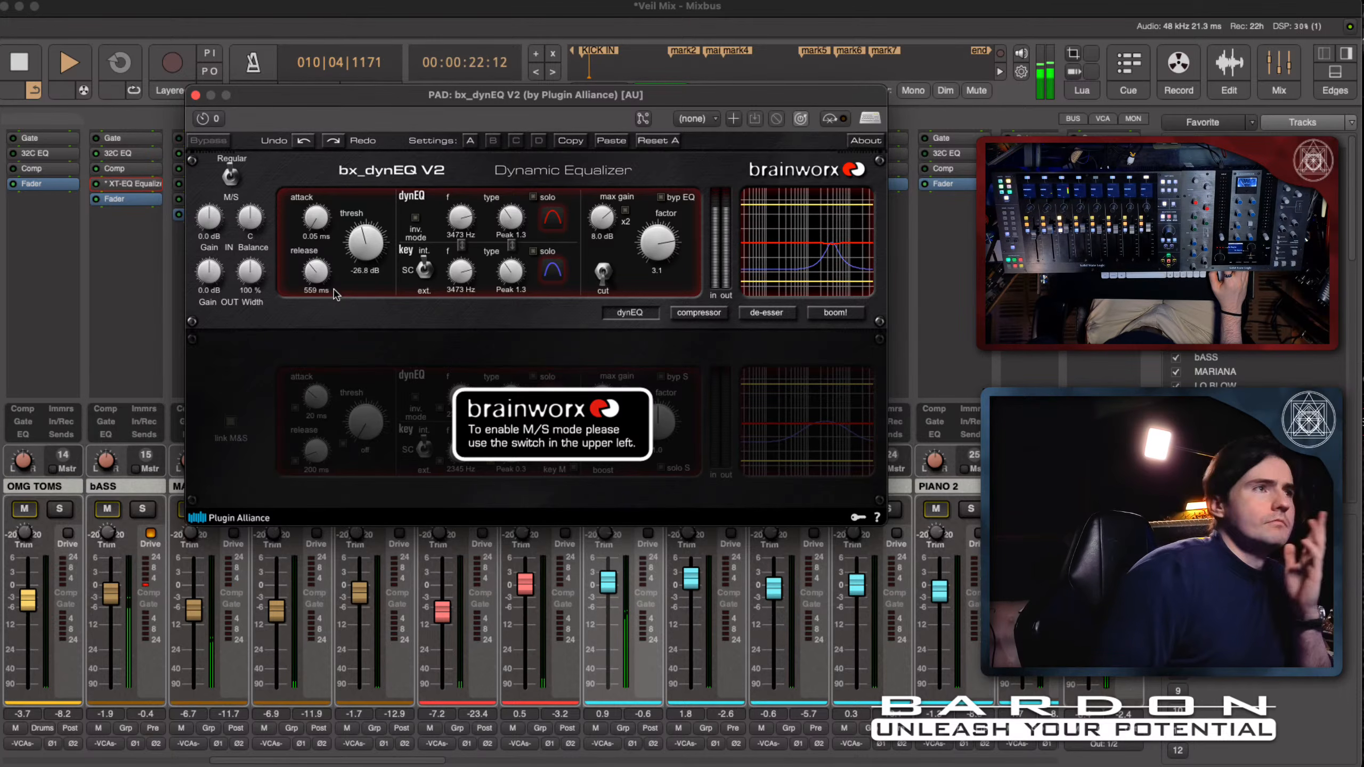
- Stop playback and copy the PAD dynamic EQ's settings from slot A to slot B
{"action": "key", "text": "space"}
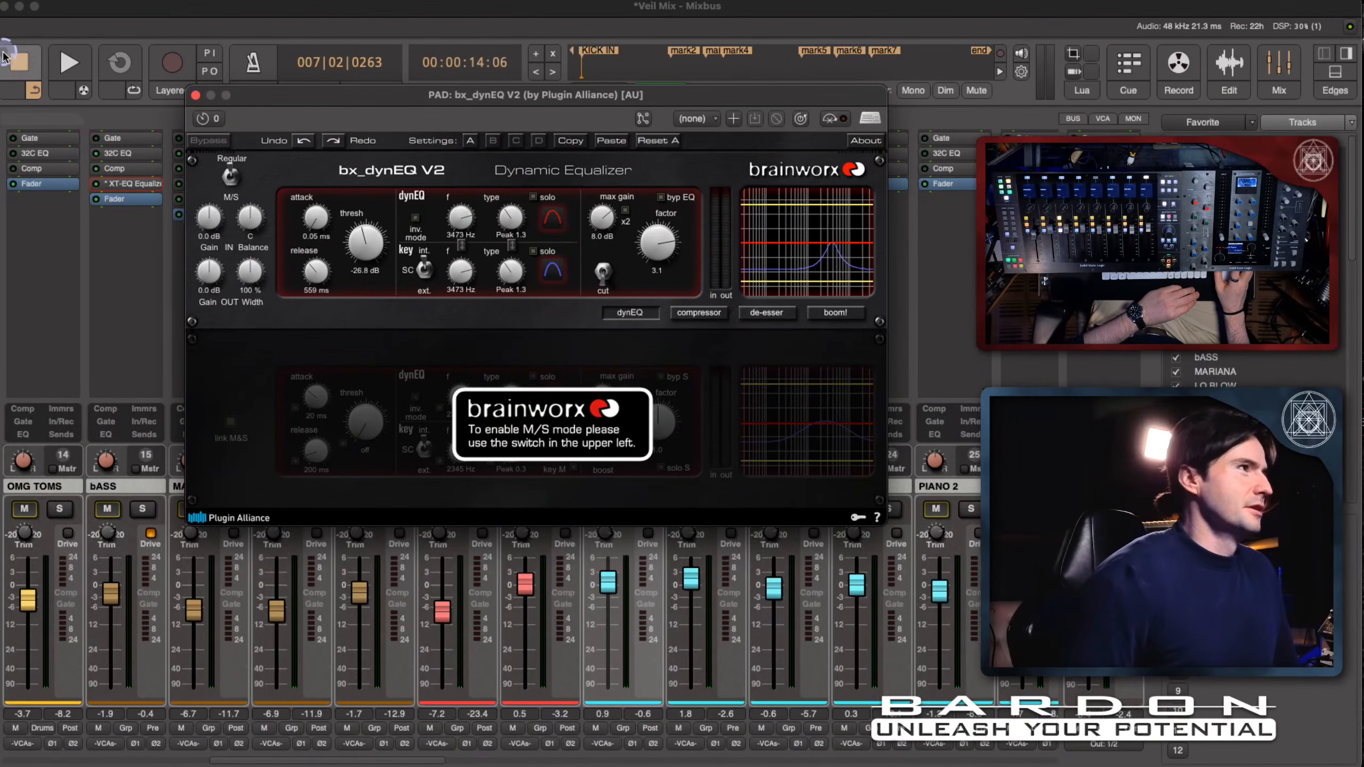
{"action": "left_click", "coordinate": [315, 142]}
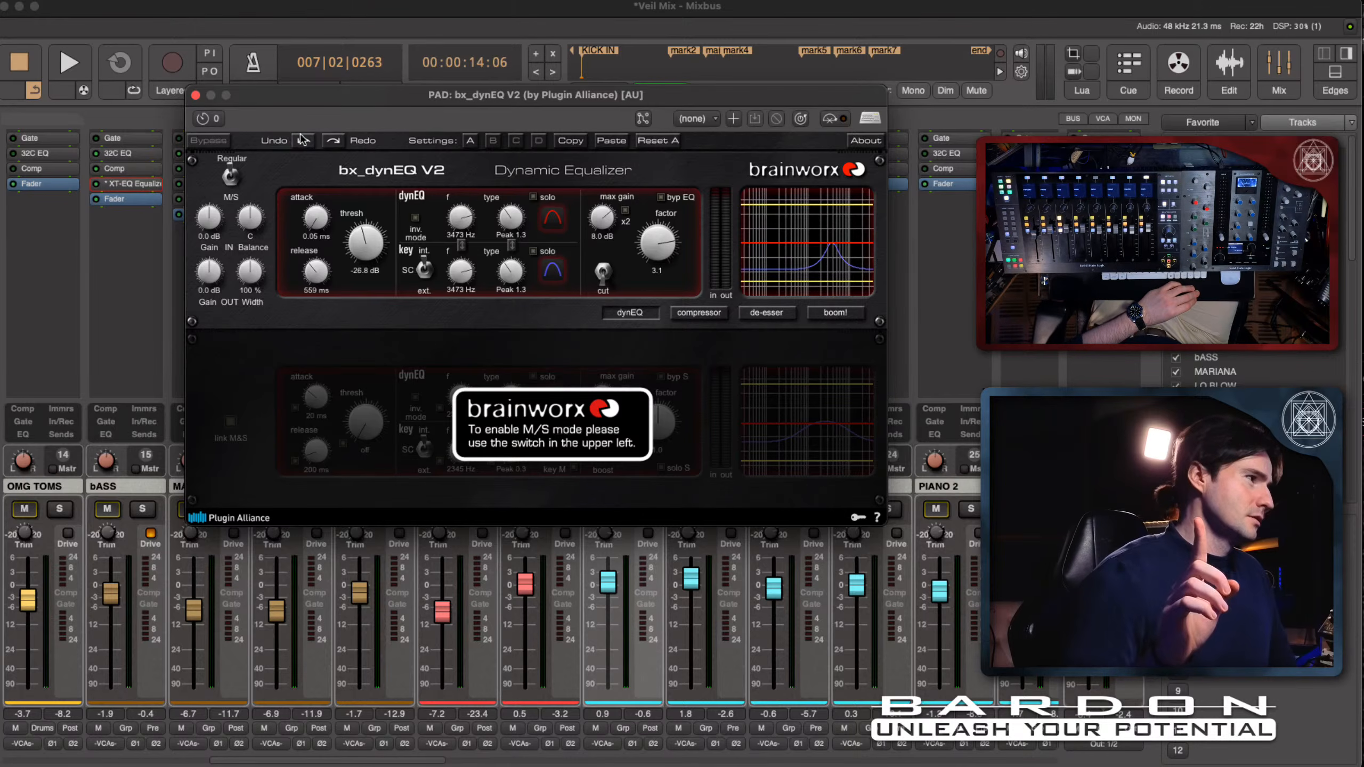
{"action": "left_click", "coordinate": [233, 176]}
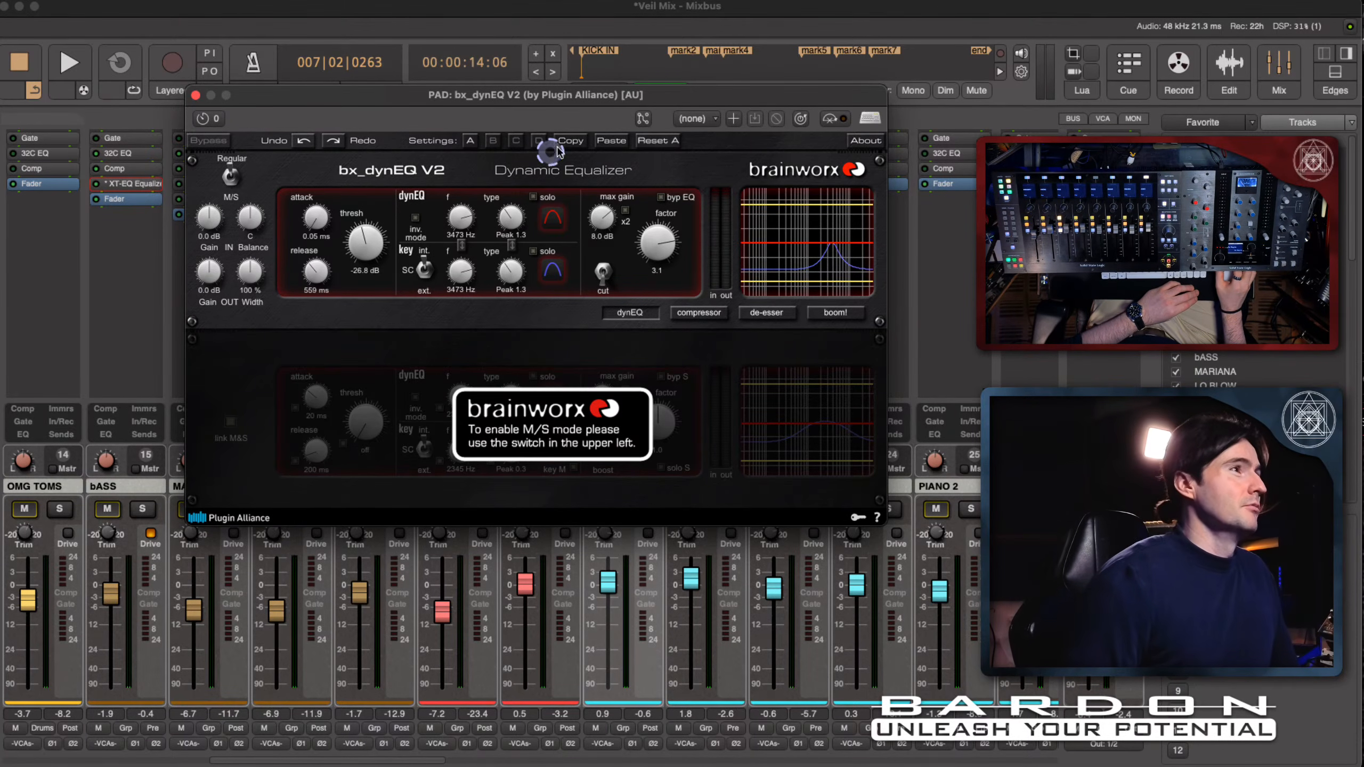
{"action": "left_click", "coordinate": [494, 142]}
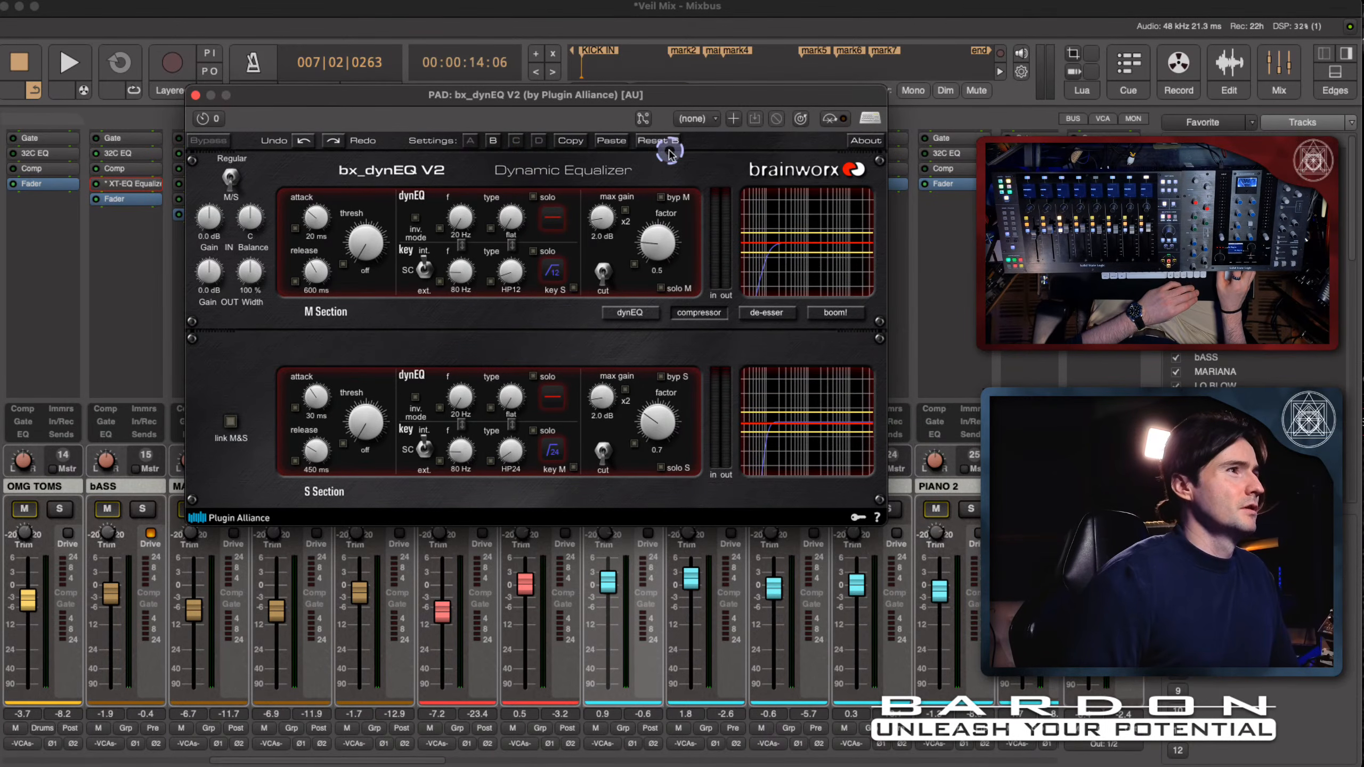
{"action": "left_click", "coordinate": [601, 142]}
{"action": "left_click", "coordinate": [495, 142]}
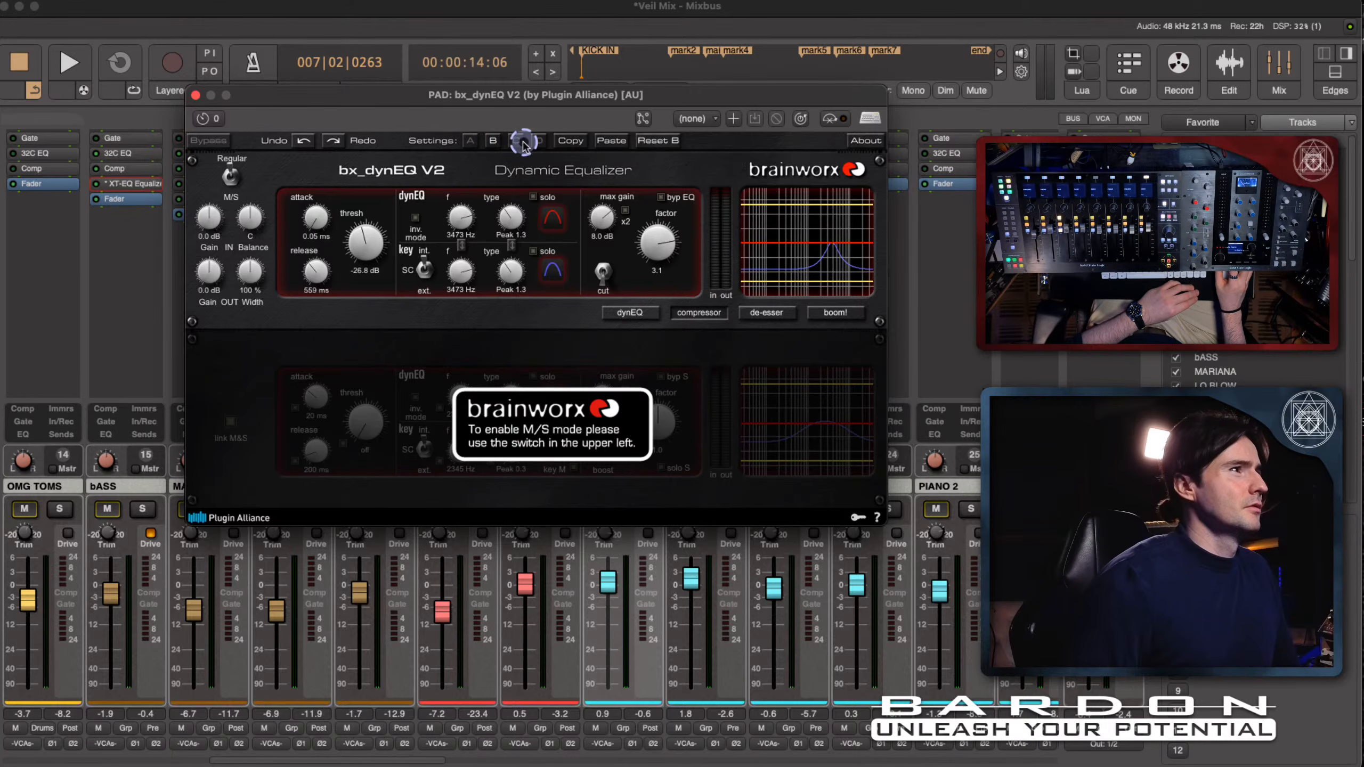
- Enable M/S mode and set the S section to cut with threshold -22.5 dB and factor 2.6
{"action": "left_click", "coordinate": [229, 176]}
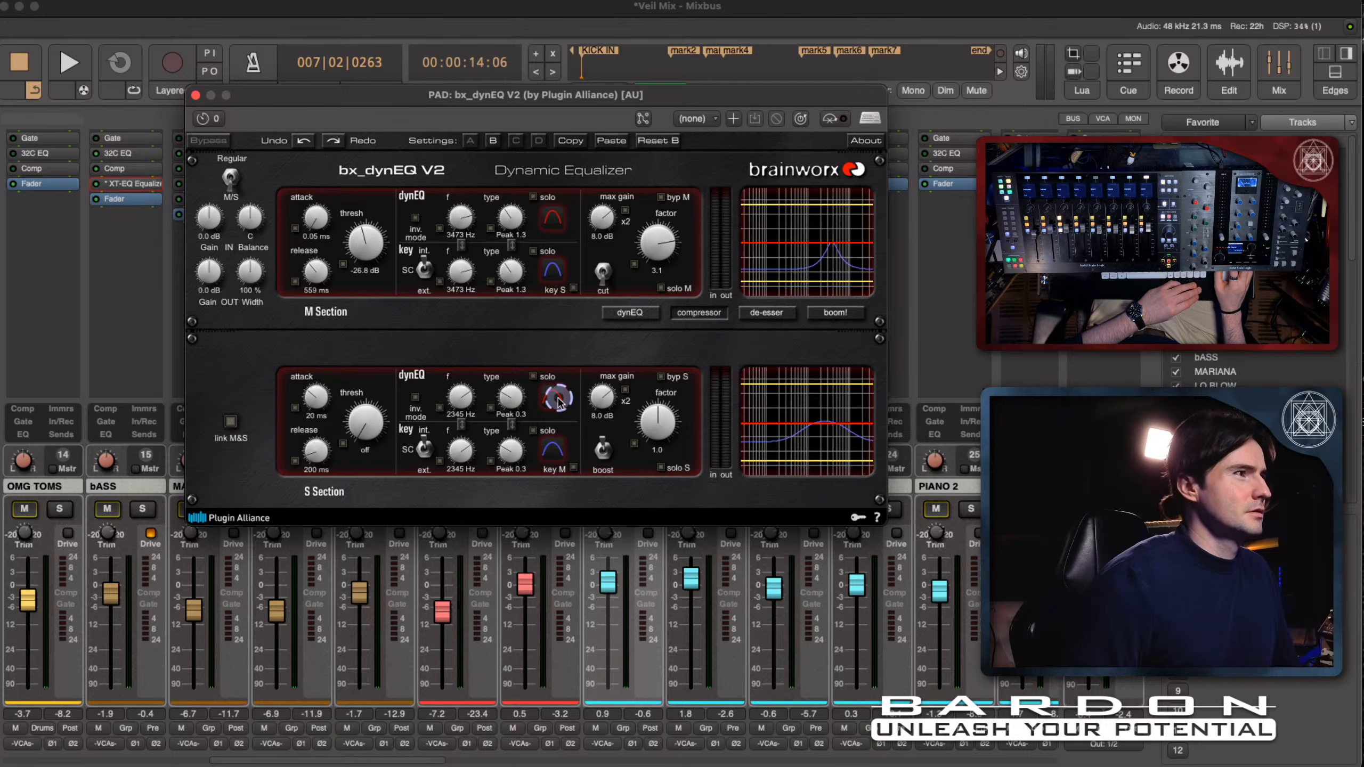
{"action": "left_click_drag", "start_coordinate": [372, 420], "coordinate": [376, 376]}
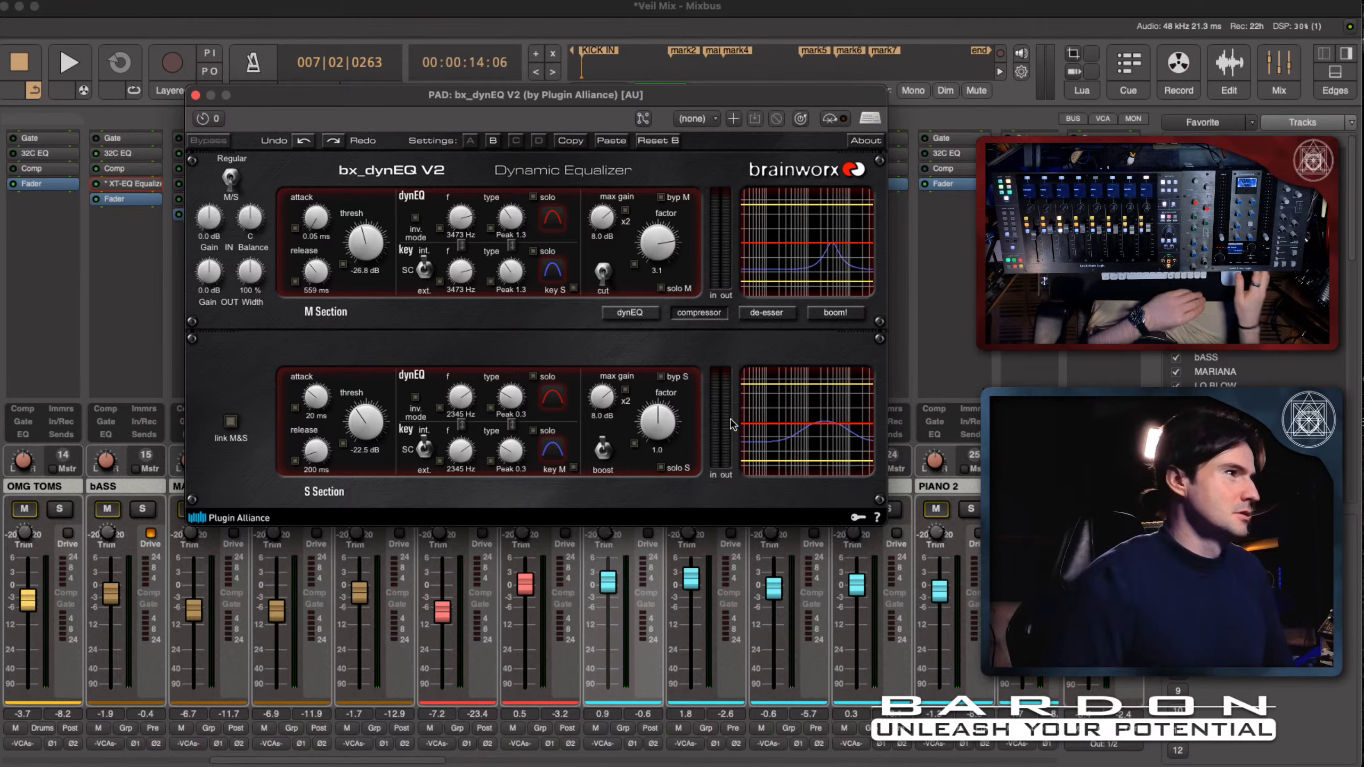
{"action": "left_click_drag", "start_coordinate": [658, 425], "coordinate": [658, 404]}
{"action": "left_click", "coordinate": [603, 450]}
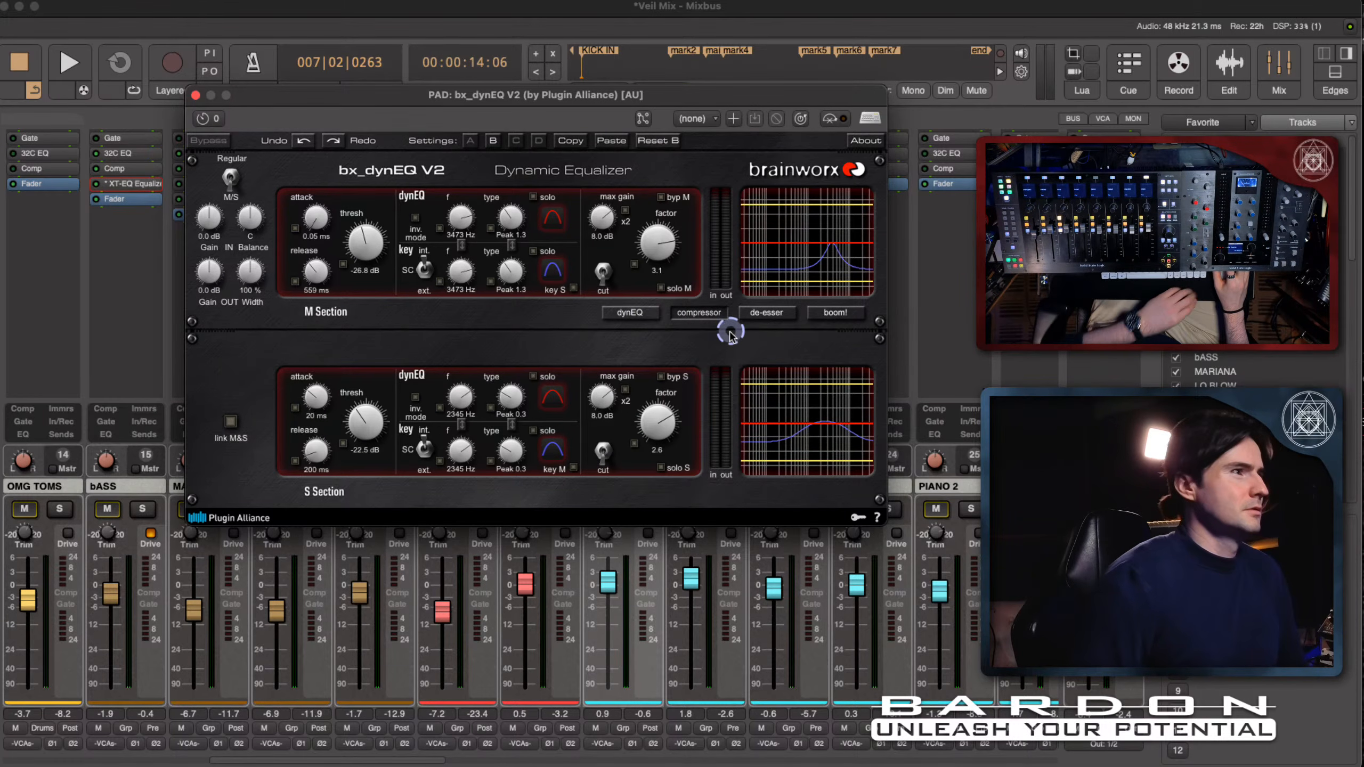
- Narrow the S section's key filter type to Peak 1.3 during playback, stopping at the end
{"action": "key", "text": "space"}
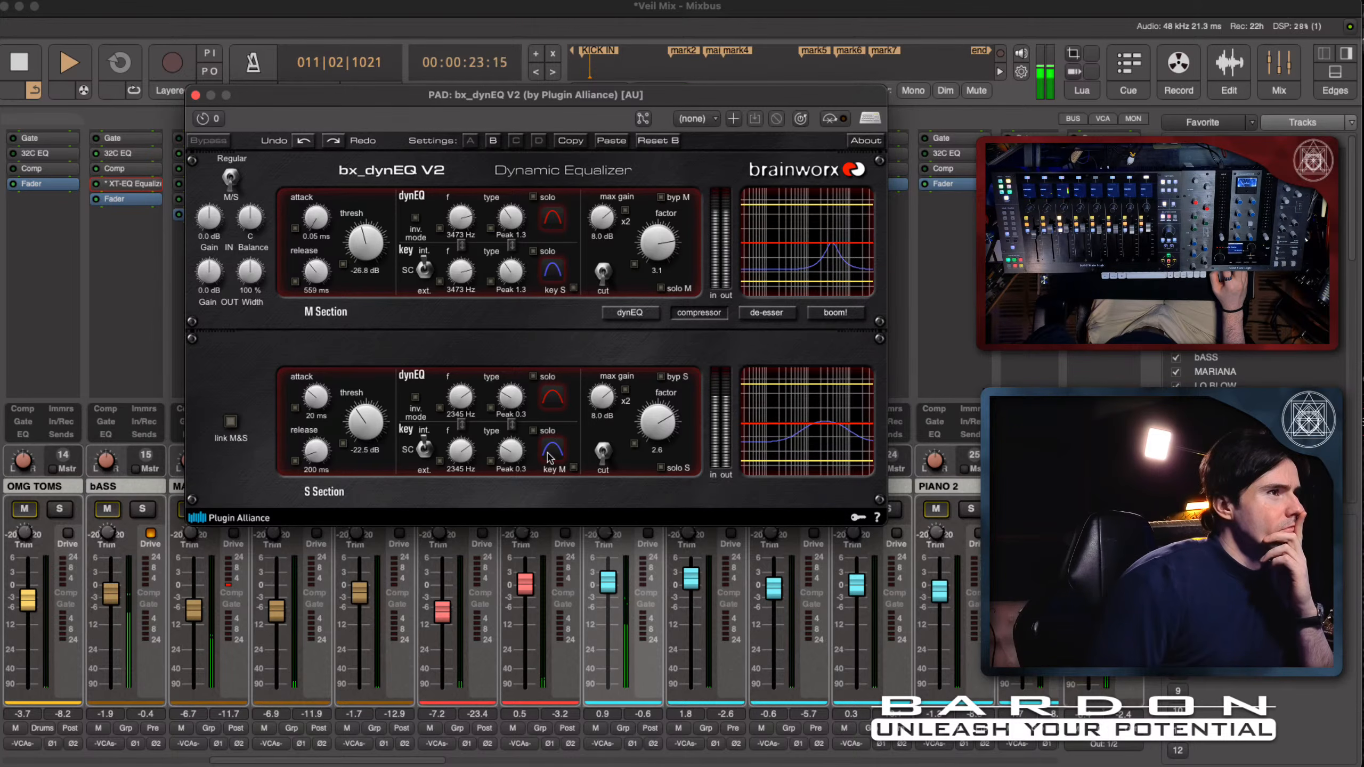
{"action": "left_click_drag", "start_coordinate": [548, 452], "coordinate": [550, 445]}
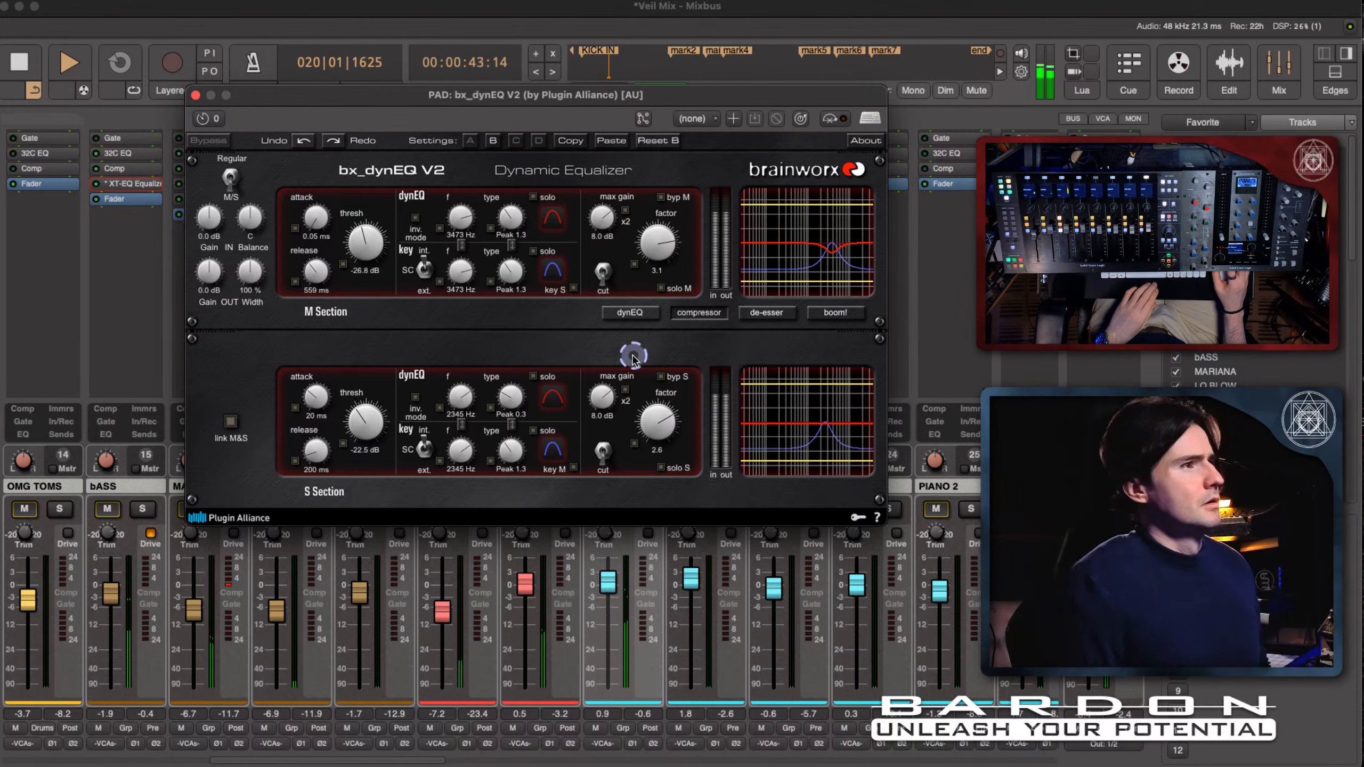
{"action": "key", "text": "space"}
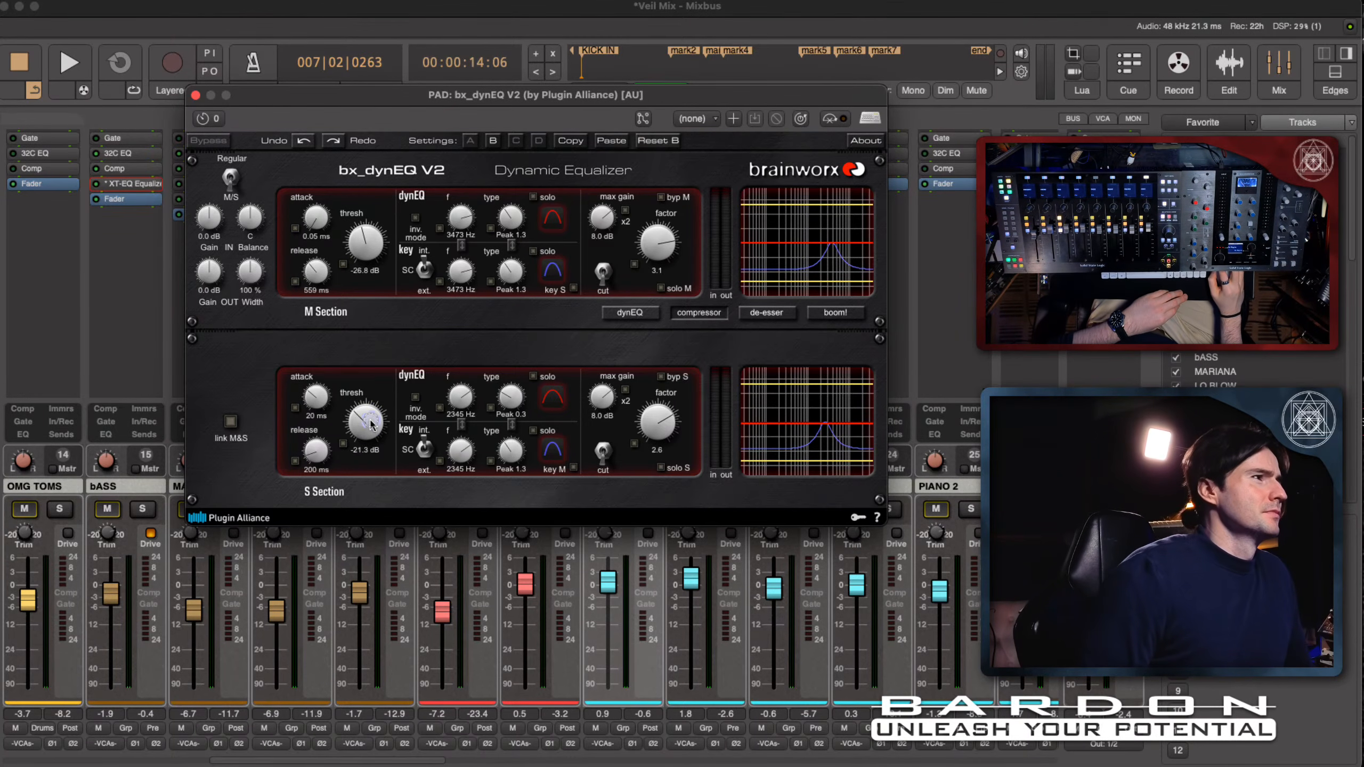
- Set the S section's threshold to -34.3 dB and its dynEQ filter type to Peak 1.3 during playback, stopping at the end
{"action": "key", "text": "space"}
{"action": "left_click_drag", "start_coordinate": [370, 418], "coordinate": [374, 392]}
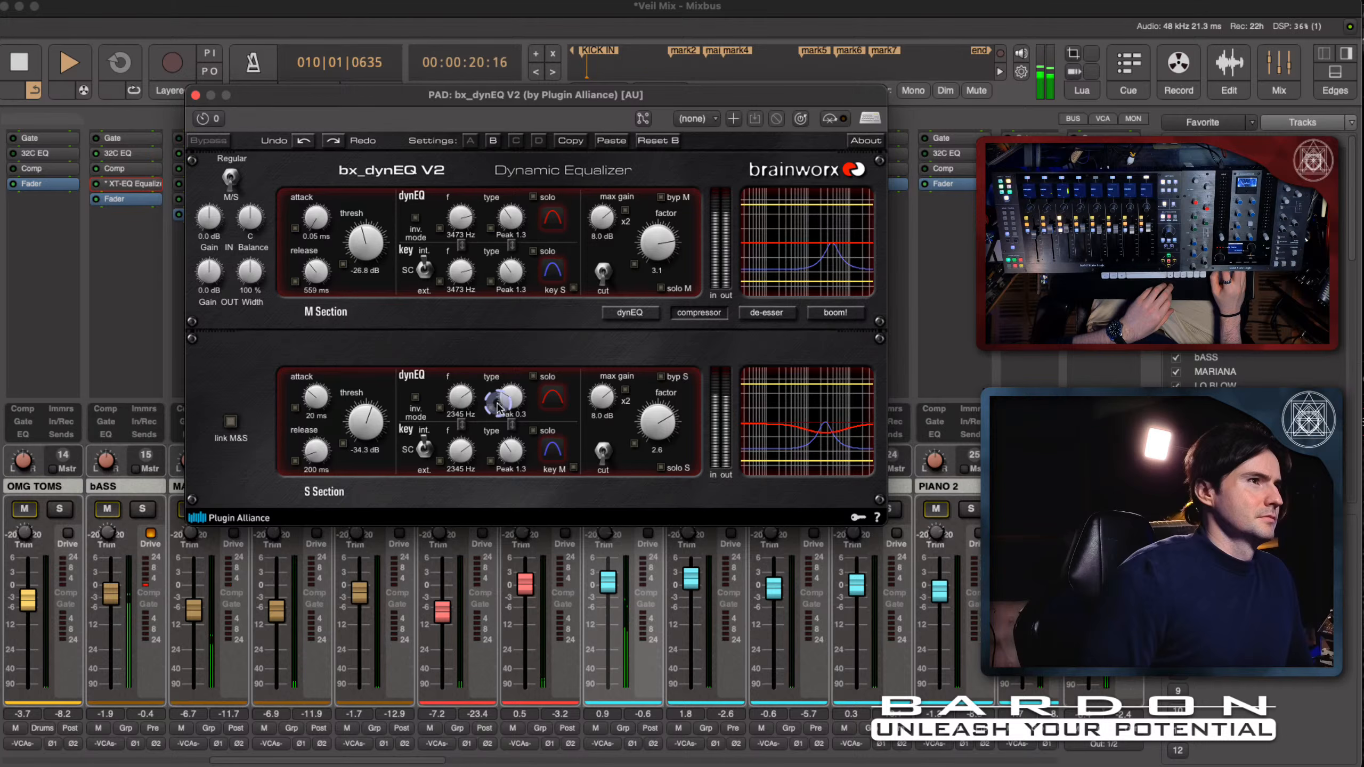
{"action": "left_click", "coordinate": [550, 406]}
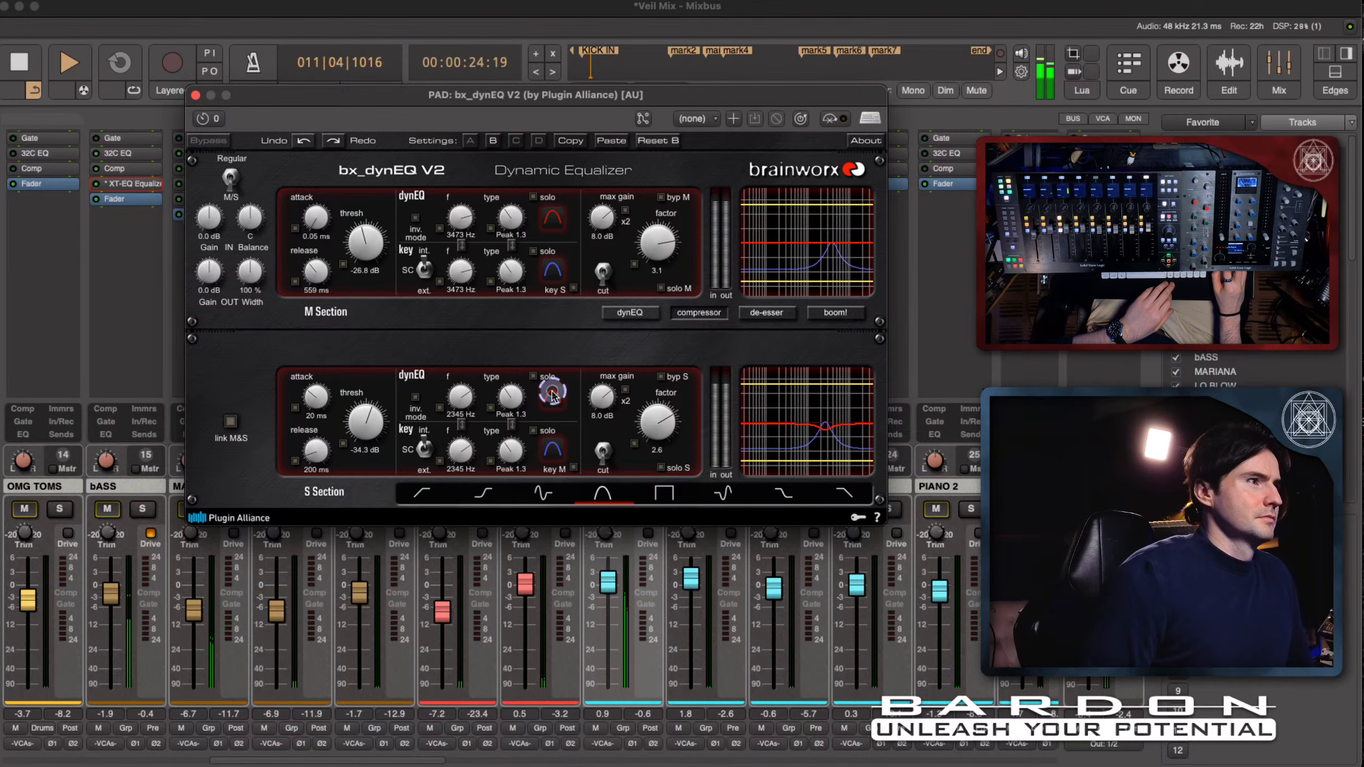
{"action": "left_click", "coordinate": [553, 396]}
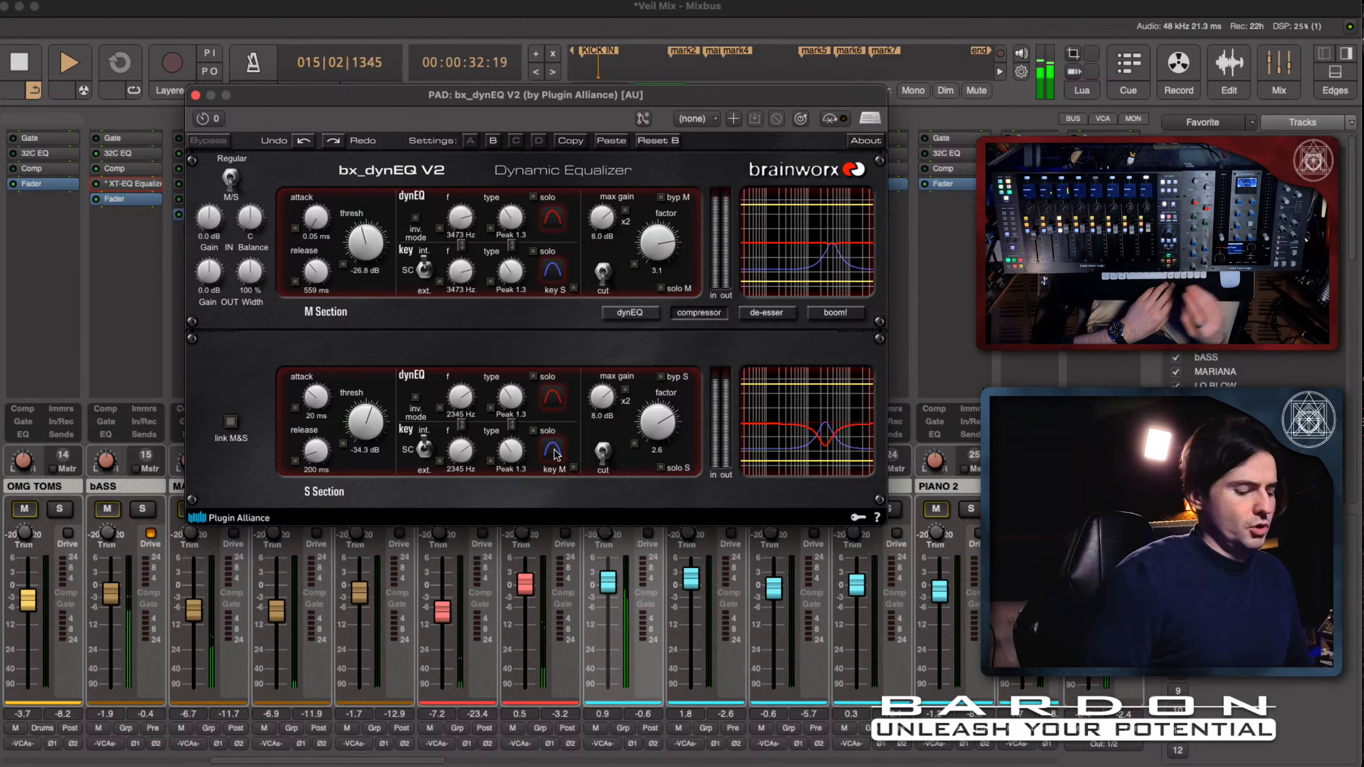
{"action": "key", "text": "space"}
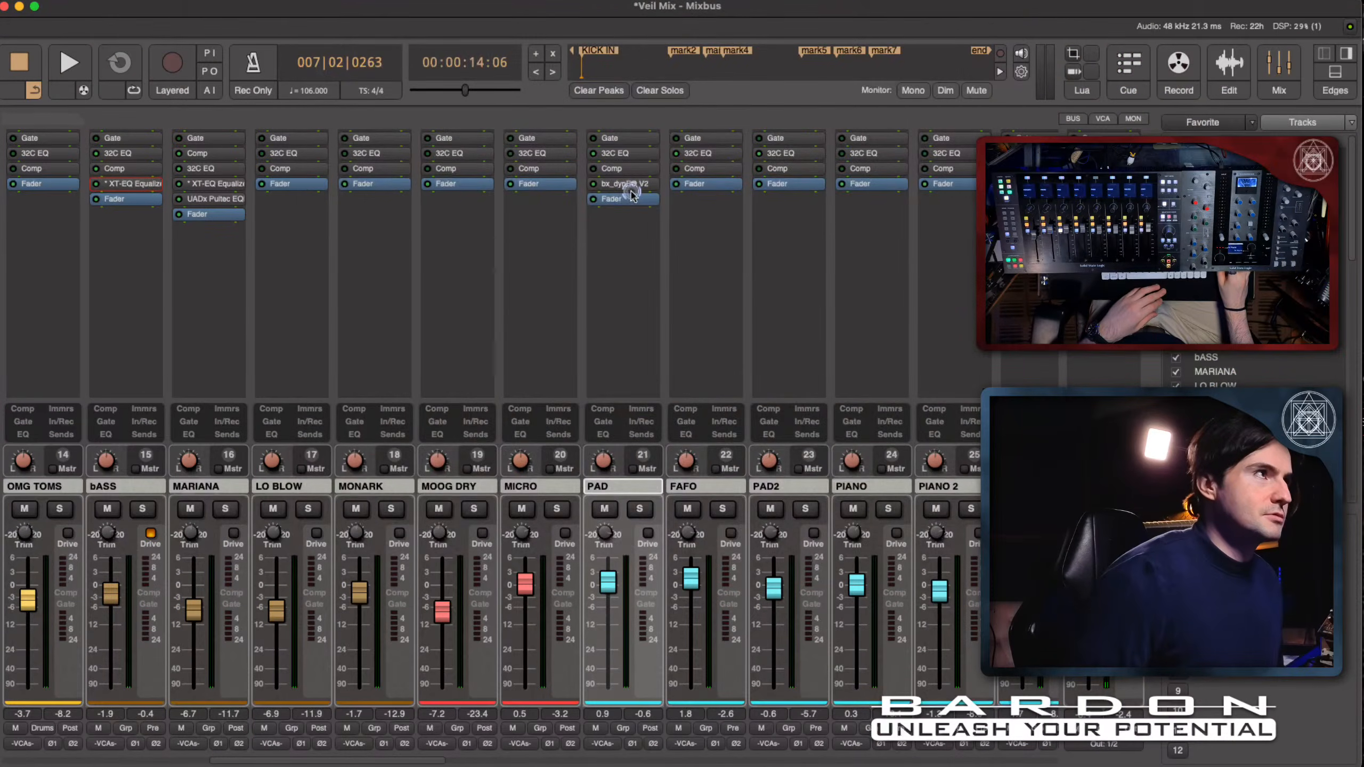
- Insert the AU version of Instant Flanger Mk II after PAD's fader and move its window away from the webcam area
{"action": "double_click", "coordinate": [628, 191]}
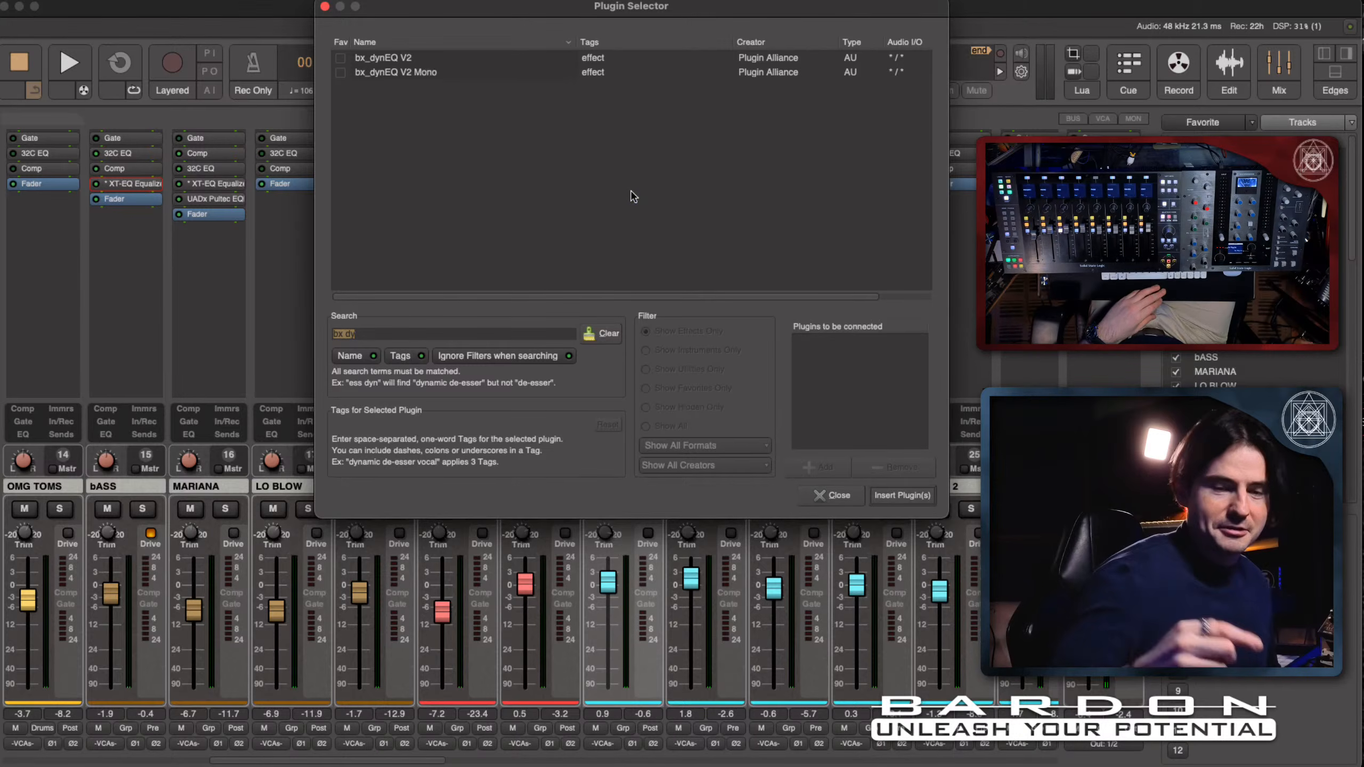
{"action": "type", "text": "insta"}
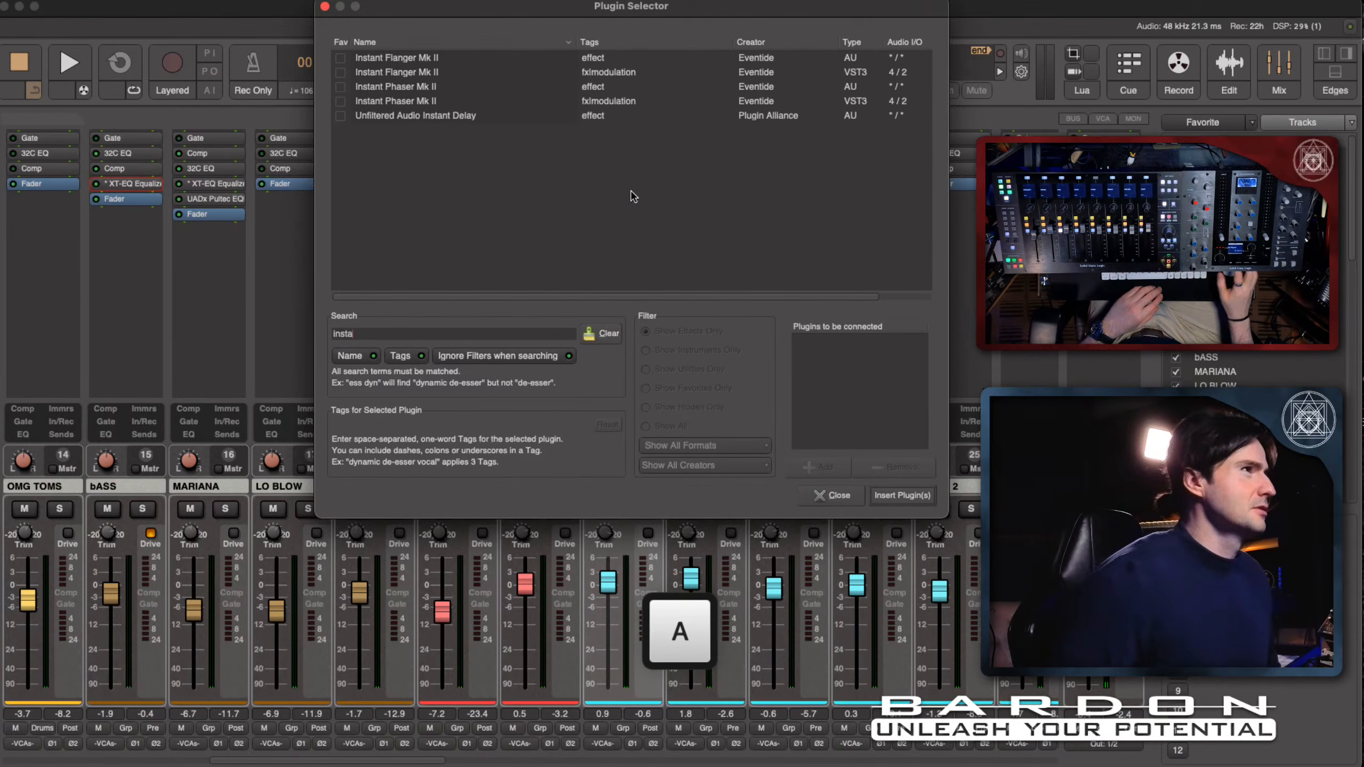
{"action": "left_click", "coordinate": [413, 57]}
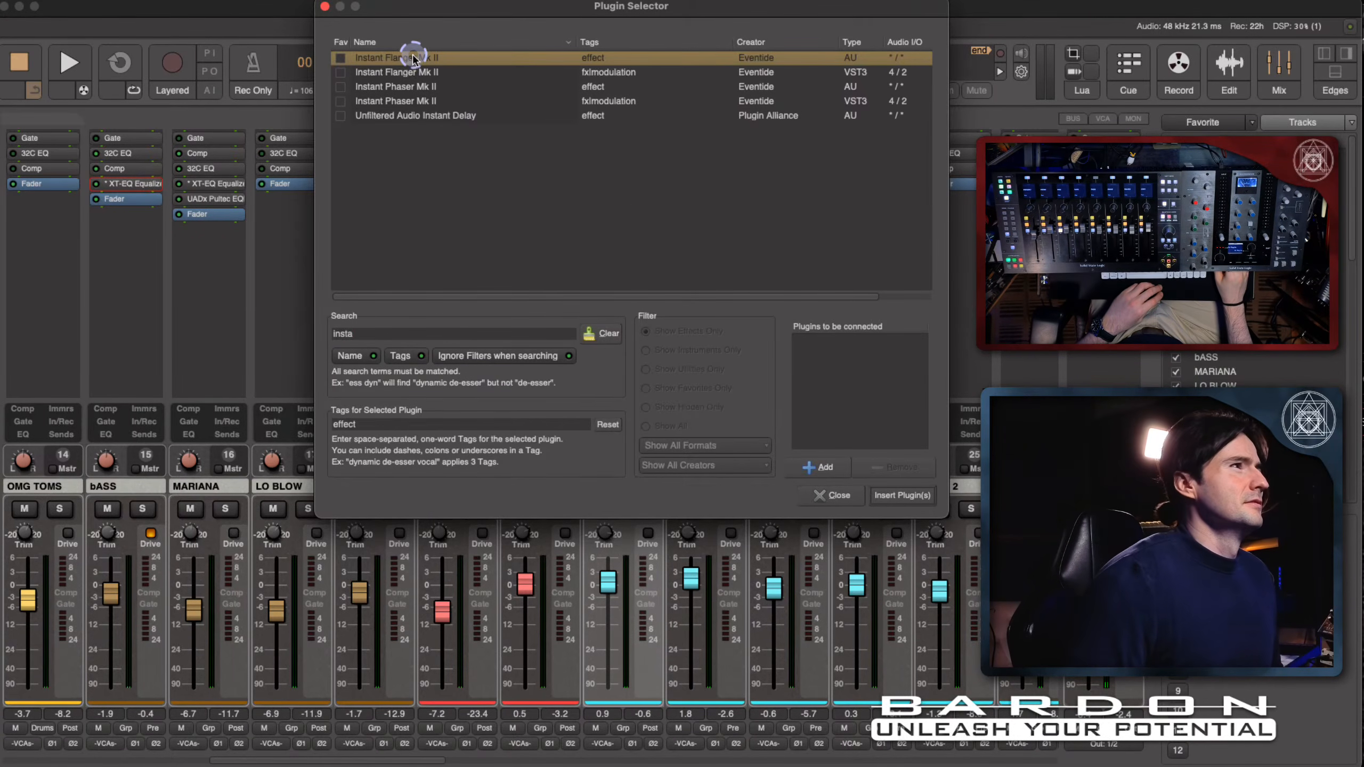
{"action": "double_click", "coordinate": [413, 57]}
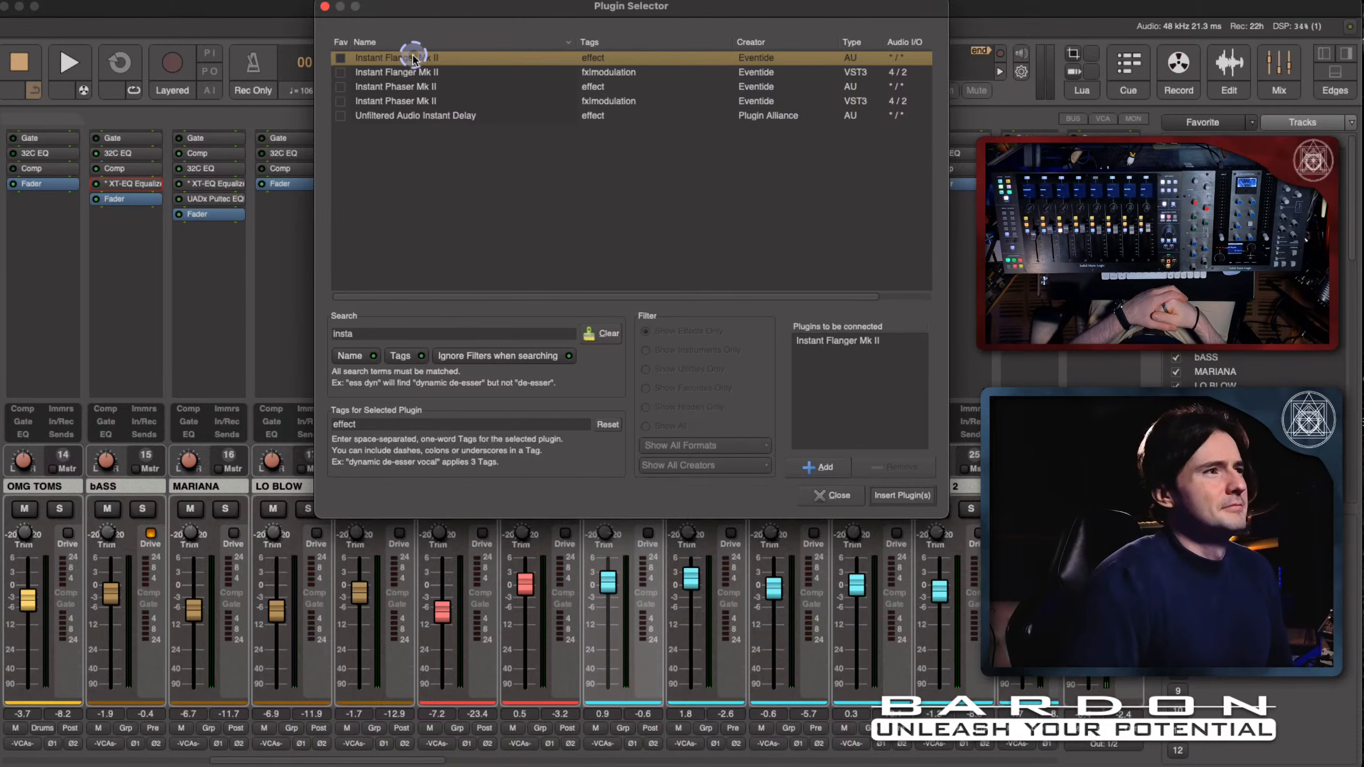
{"action": "left_click", "coordinate": [917, 495]}
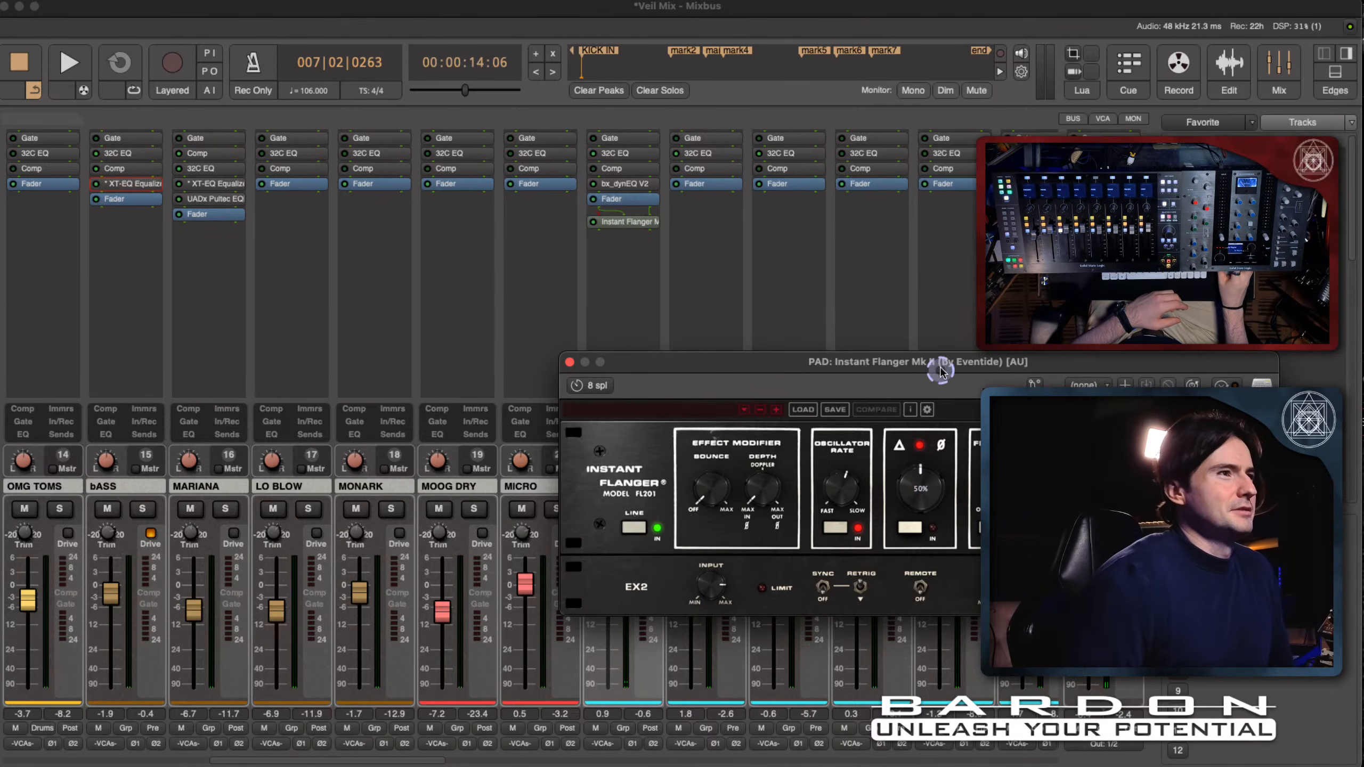
{"action": "left_click_drag", "start_coordinate": [939, 369], "coordinate": [546, 295]}
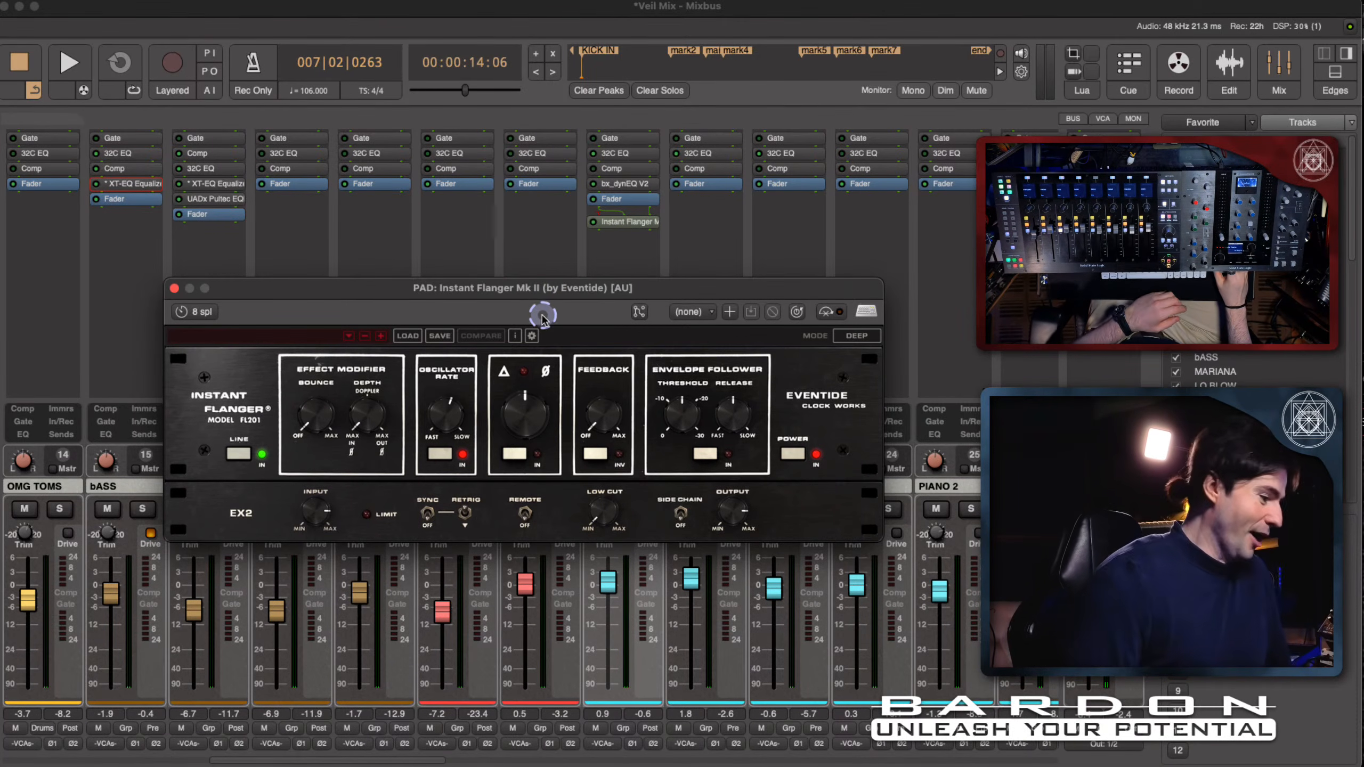
{"action": "left_click", "coordinate": [547, 335]}
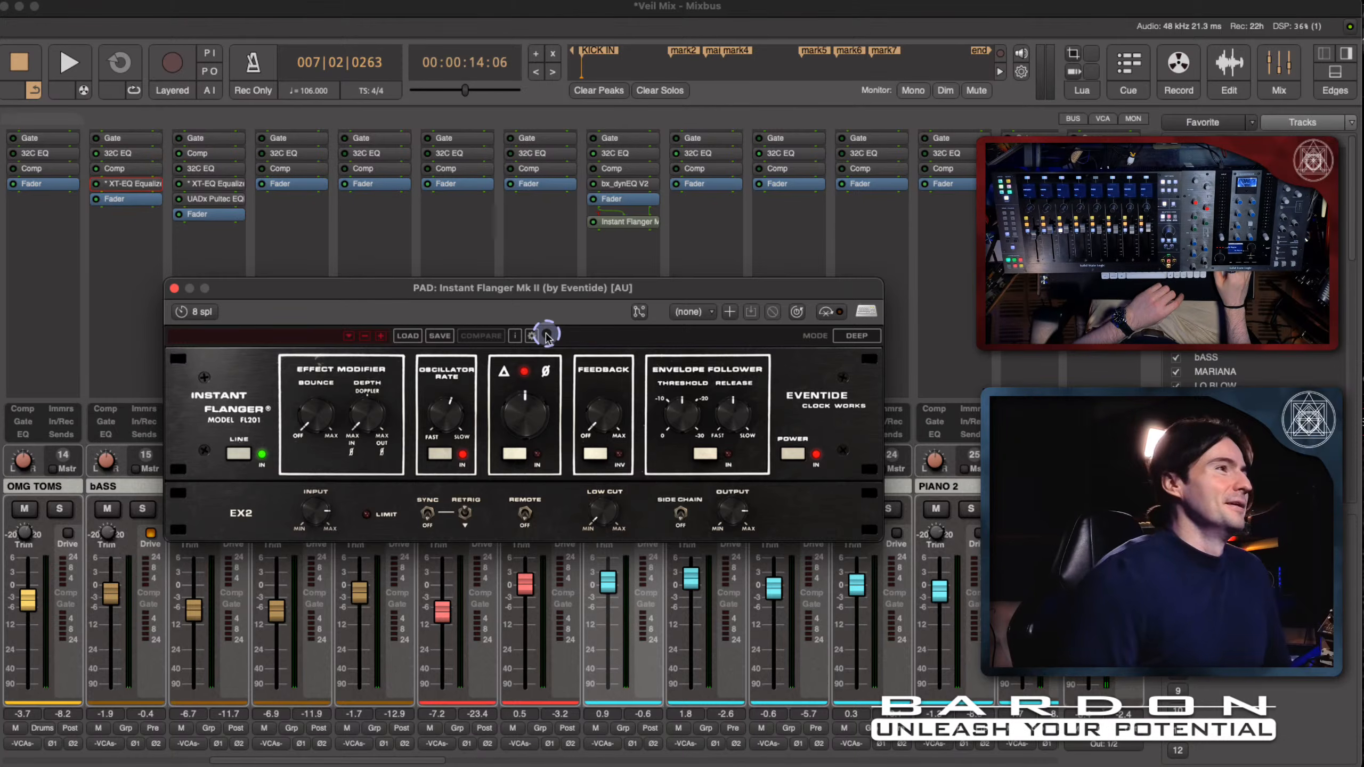
{"action": "left_click", "coordinate": [595, 317]}
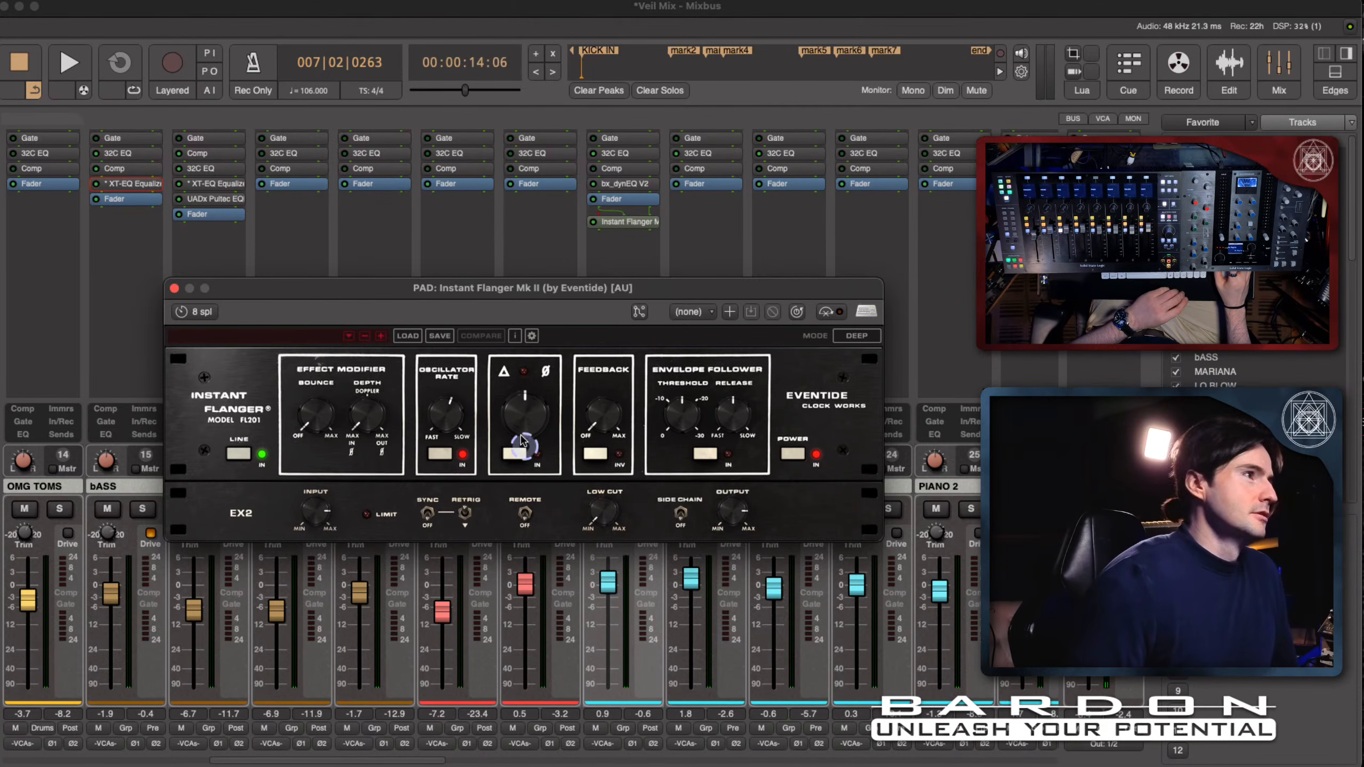
- During playback, set the flanger's central phase knob to 39%, speed up the oscillator slightly and turn the envelope threshold towards -10
{"action": "key", "text": "space"}
{"action": "mouse_move", "coordinate": [528, 430]}
{"action": "left_mouse_down"}
{"action": "mouse_move", "coordinate": [528, 409]}
{"action": "mouse_move", "coordinate": [529, 451]}
{"action": "left_mouse_up"}
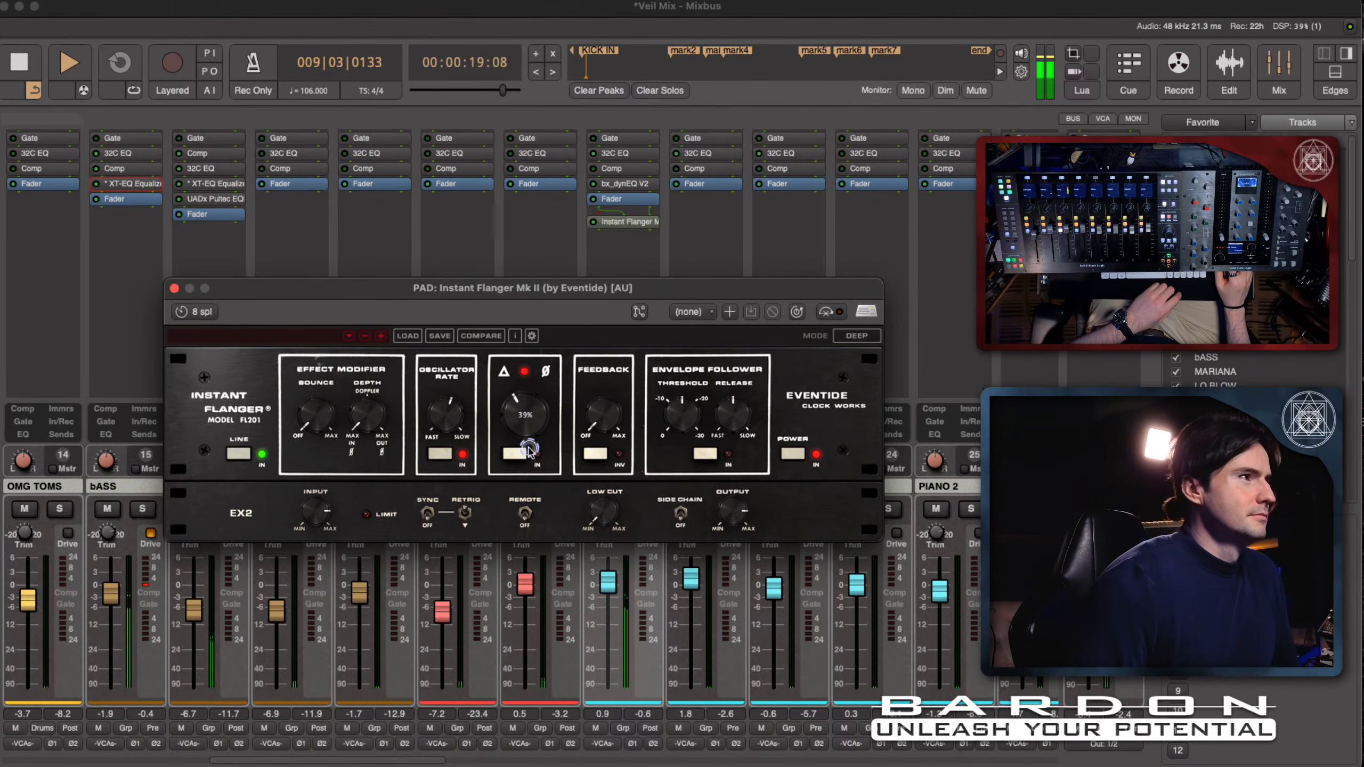
{"action": "mouse_move", "coordinate": [446, 416]}
{"action": "left_mouse_down"}
{"action": "mouse_move", "coordinate": [450, 461]}
{"action": "mouse_move", "coordinate": [453, 435]}
{"action": "left_mouse_up"}
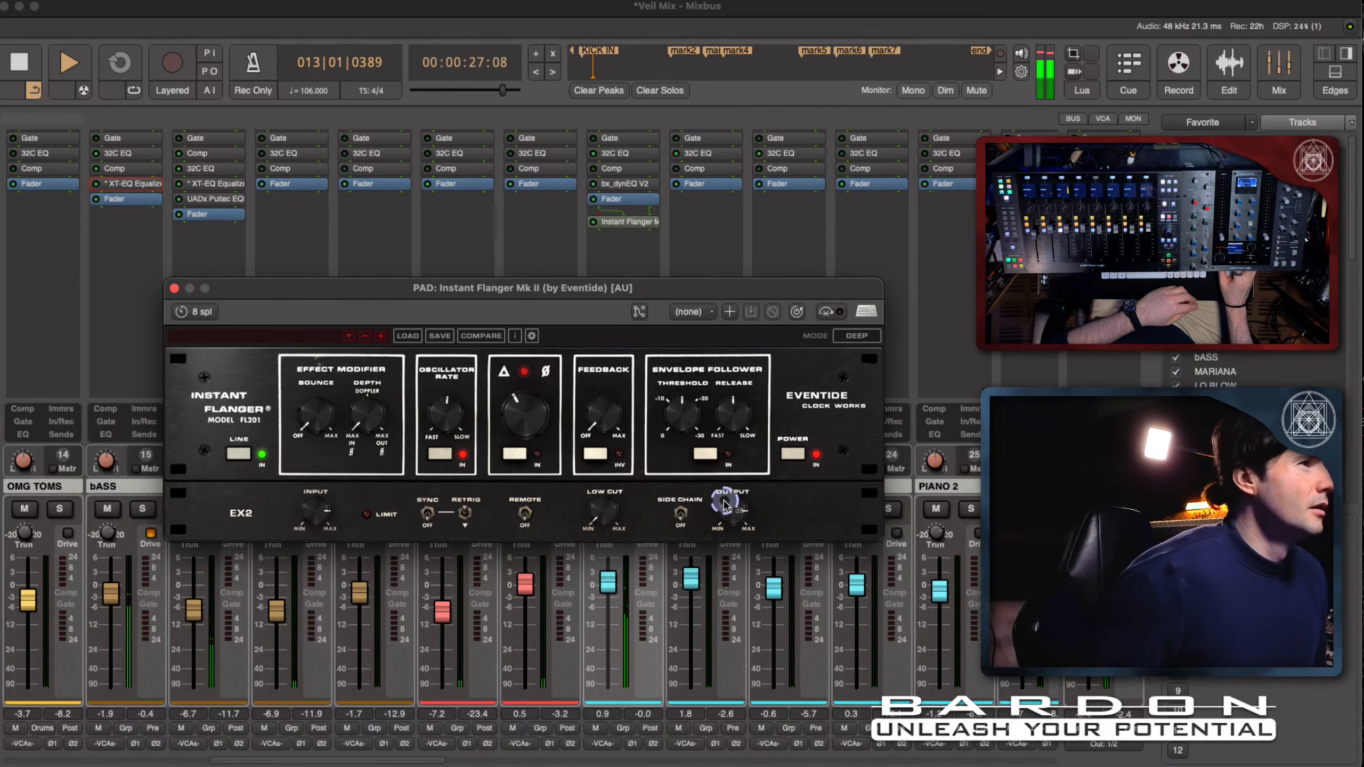
{"action": "mouse_move", "coordinate": [682, 422]}
{"action": "left_mouse_down"}
{"action": "mouse_move", "coordinate": [678, 462]}
{"action": "mouse_move", "coordinate": [690, 440]}
{"action": "left_mouse_up"}
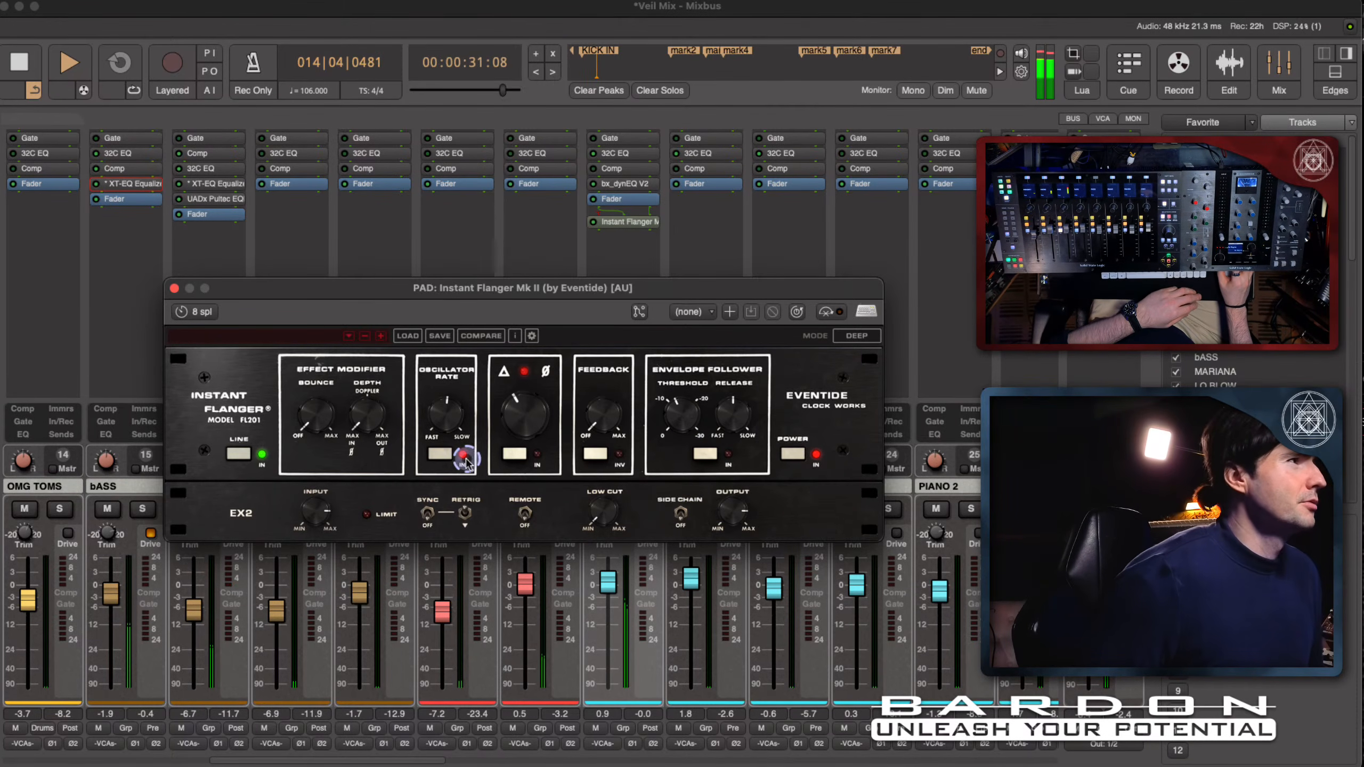
- Engage the flanger's central phase control, raise the feedback and sweep the phase between 16% and 88%, settling just past the middle
{"action": "left_click_drag", "start_coordinate": [506, 424], "coordinate": [517, 438]}
{"action": "left_click", "coordinate": [513, 458]}
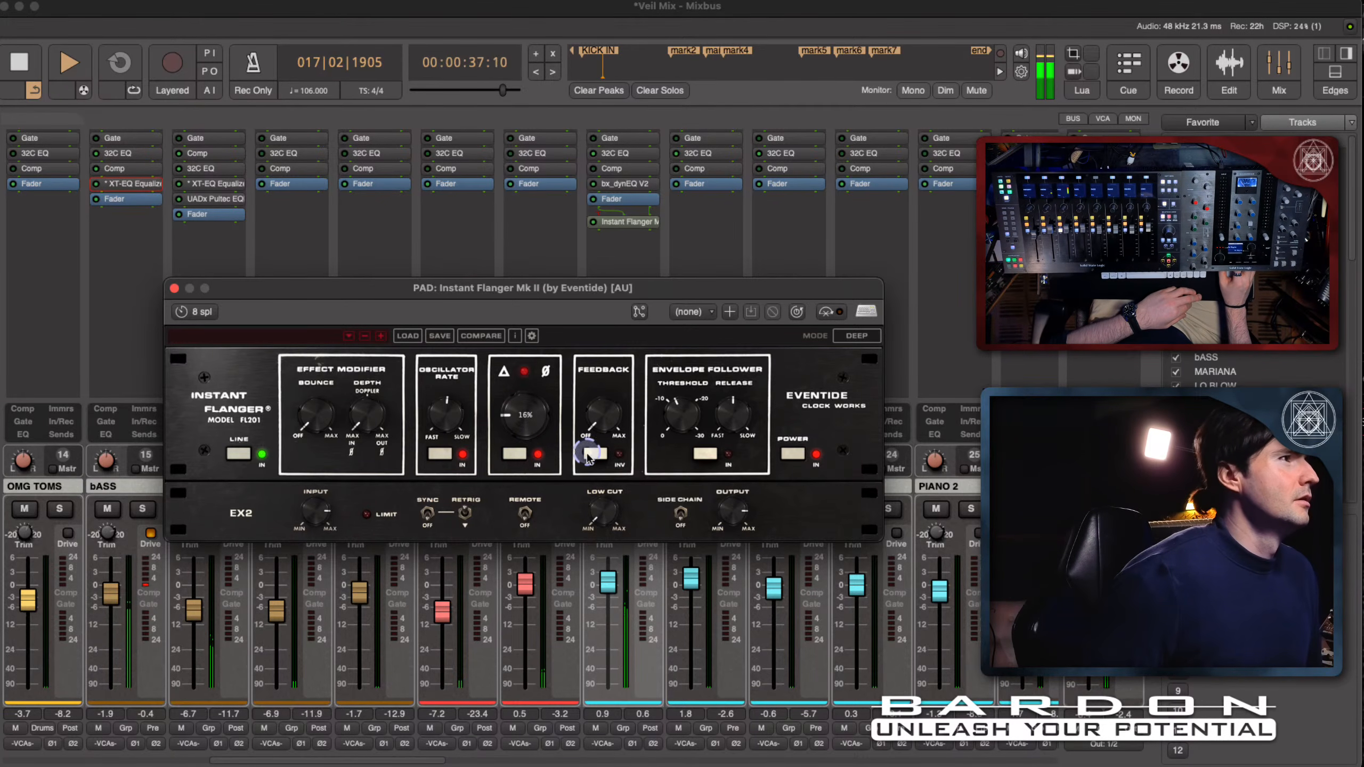
{"action": "left_click_drag", "start_coordinate": [599, 445], "coordinate": [611, 389]}
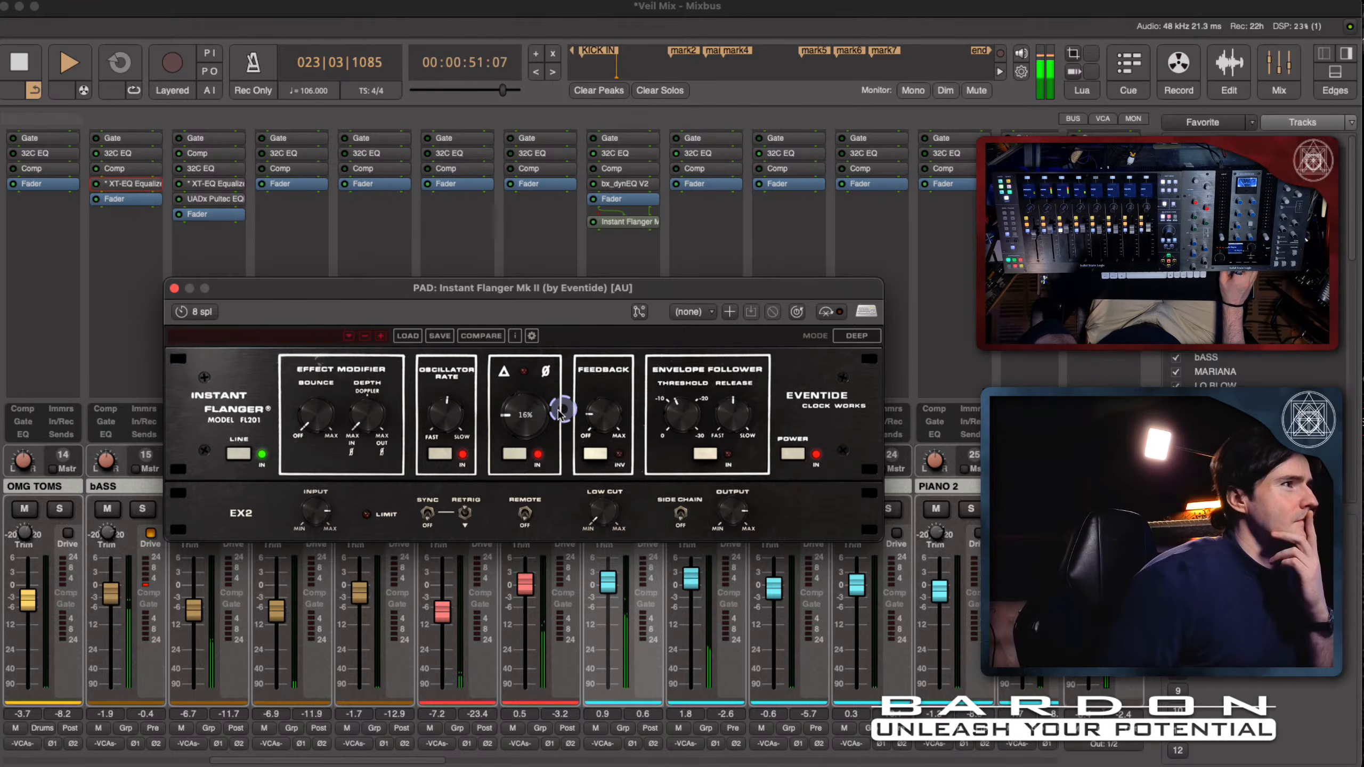
{"action": "left_click_drag", "start_coordinate": [524, 413], "coordinate": [529, 277]}
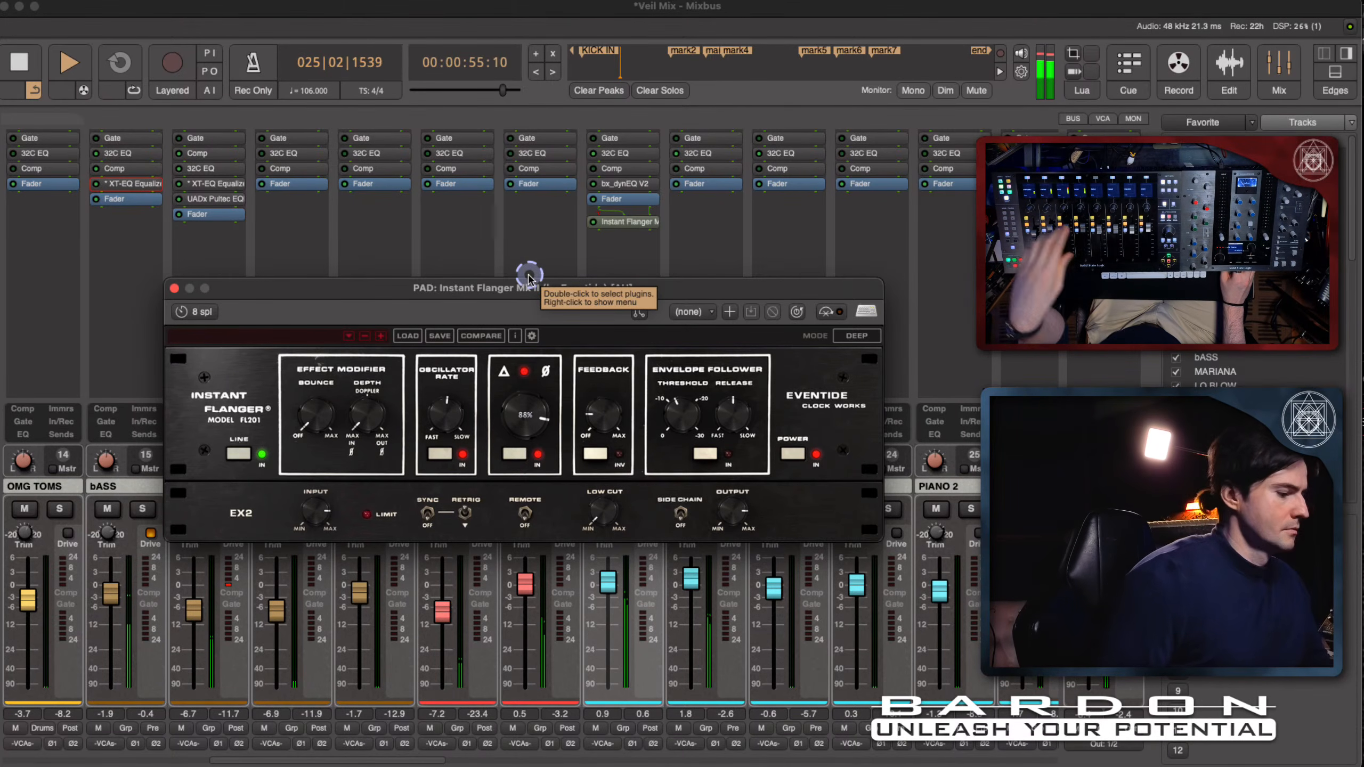
{"action": "left_click_drag", "start_coordinate": [525, 414], "coordinate": [539, 475]}
- Set the flanger's feedback to 0% and its low cut to 499 Hz
{"action": "left_click_drag", "start_coordinate": [579, 434], "coordinate": [592, 524]}
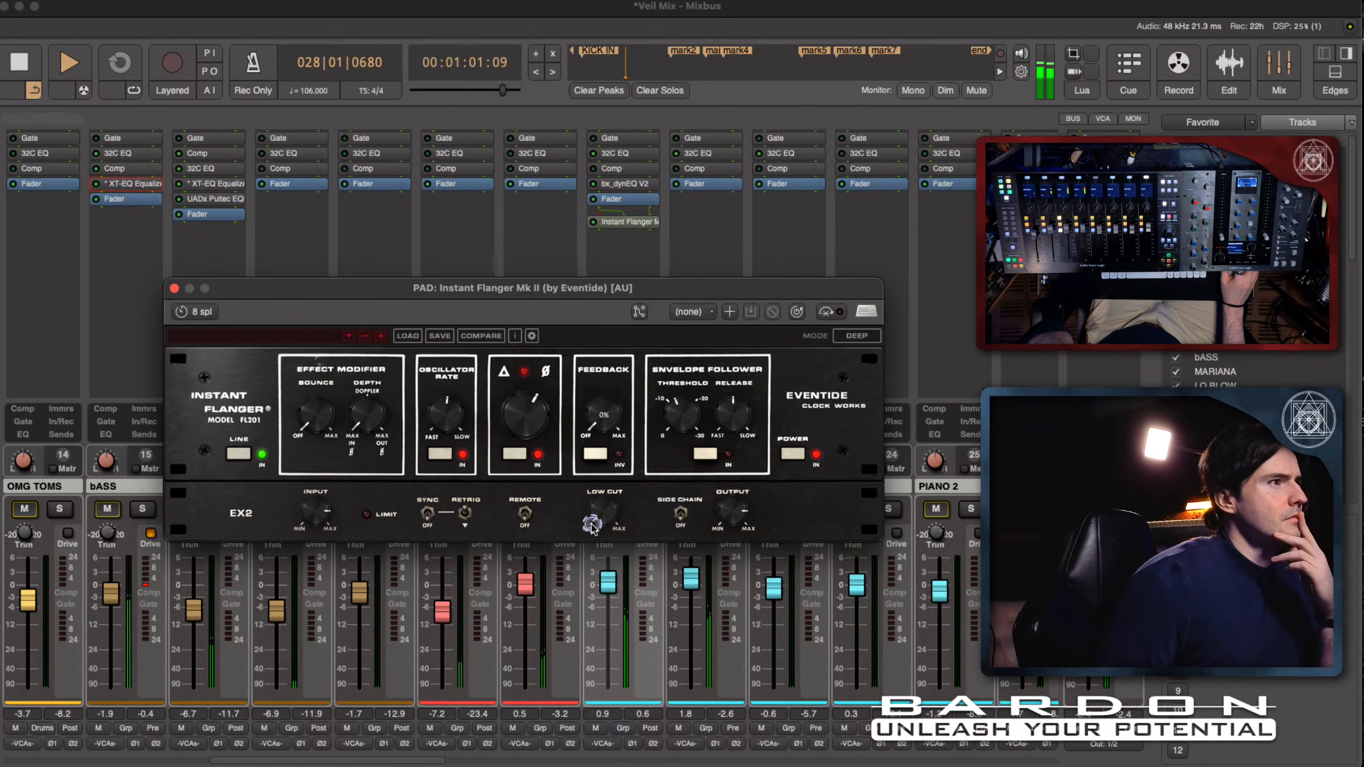
{"action": "mouse_move", "coordinate": [454, 420]}
{"action": "left_mouse_down"}
{"action": "mouse_move", "coordinate": [453, 466]}
{"action": "mouse_move", "coordinate": [454, 424]}
{"action": "left_mouse_up"}
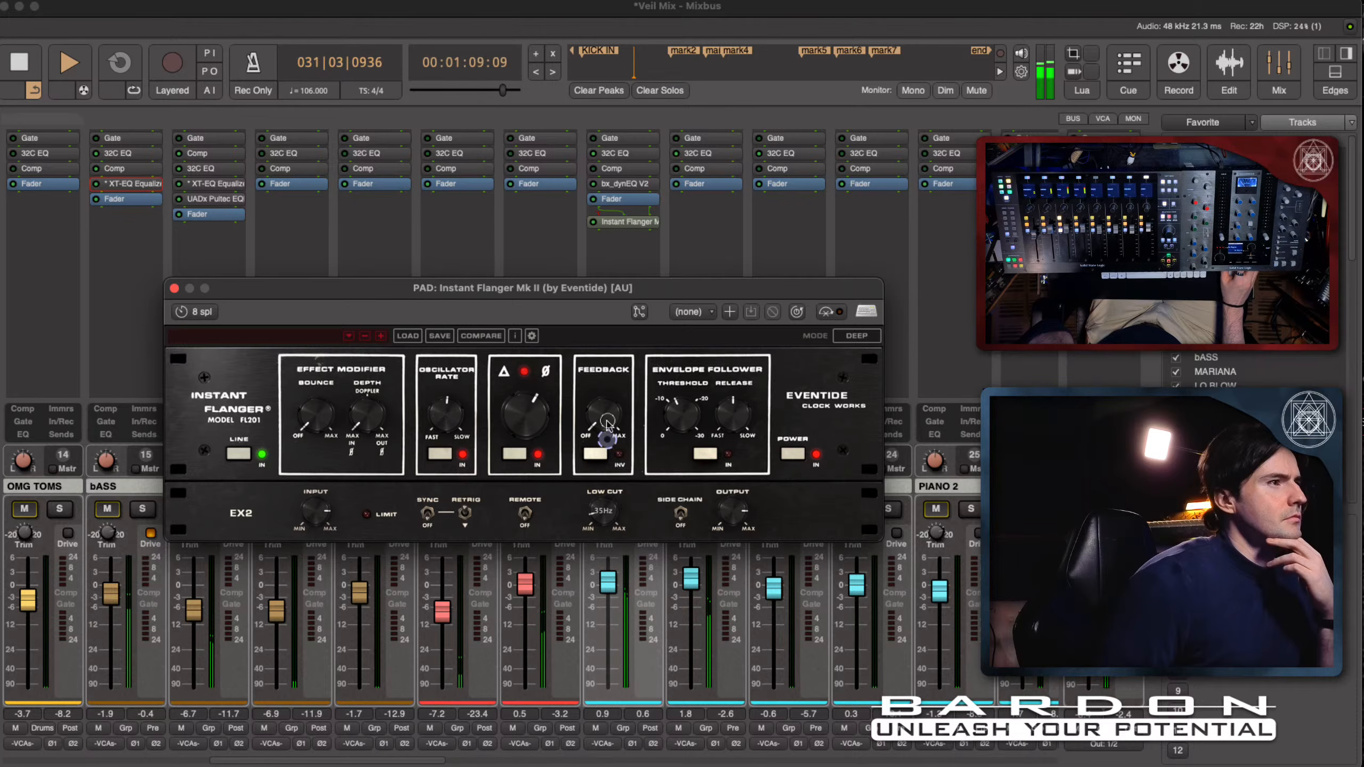
{"action": "left_click_drag", "start_coordinate": [623, 333], "coordinate": [622, 401]}
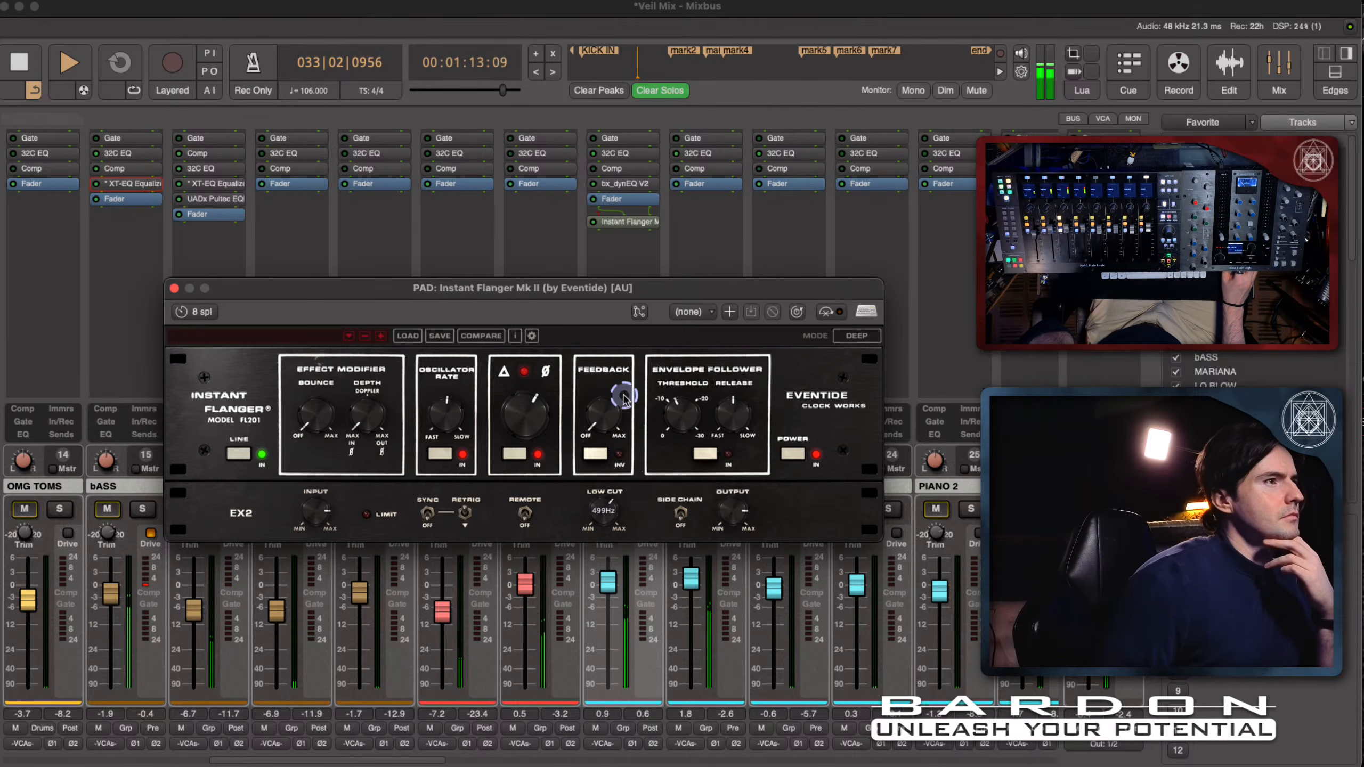
- Slow the flanger's oscillator rate, adjust the Doppler depth and restart playback to audition the effect
{"action": "left_click", "coordinate": [424, 517]}
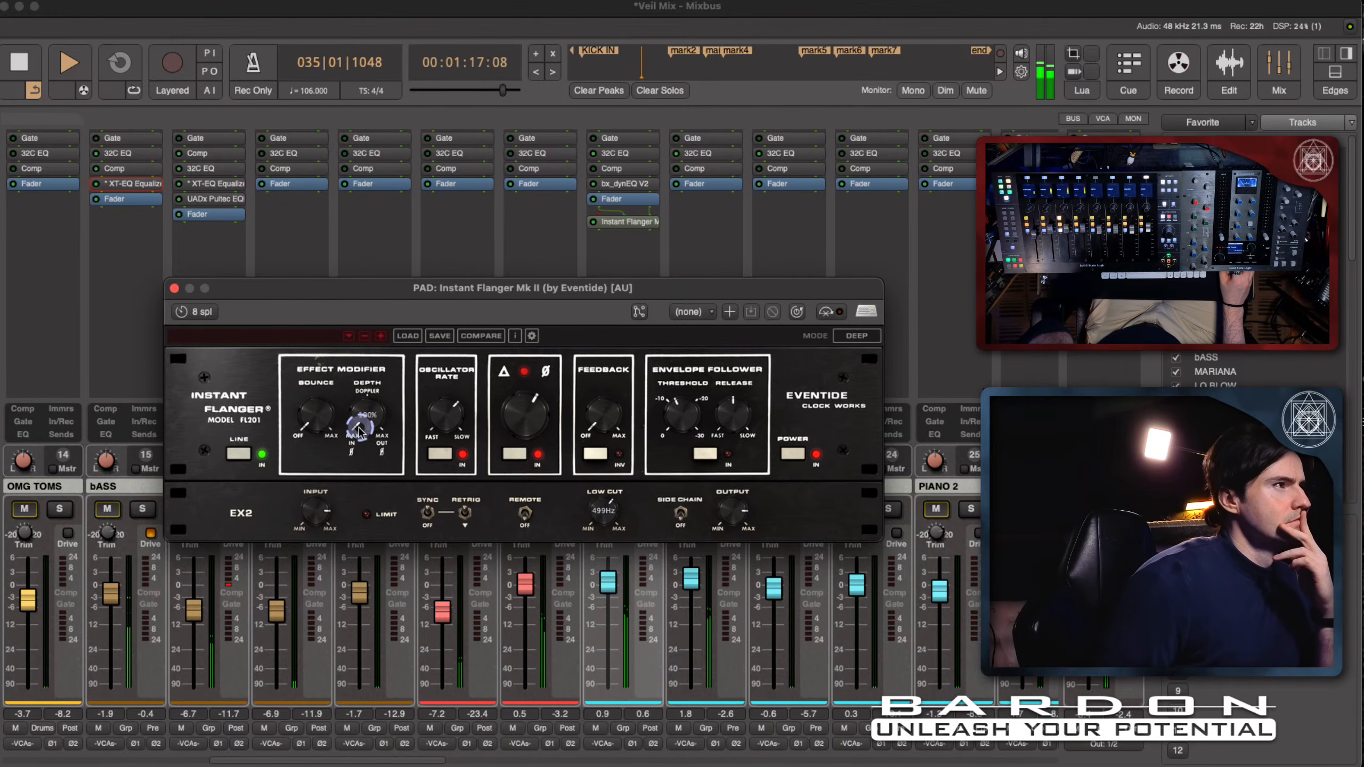
{"action": "left_click_drag", "start_coordinate": [358, 430], "coordinate": [369, 369]}
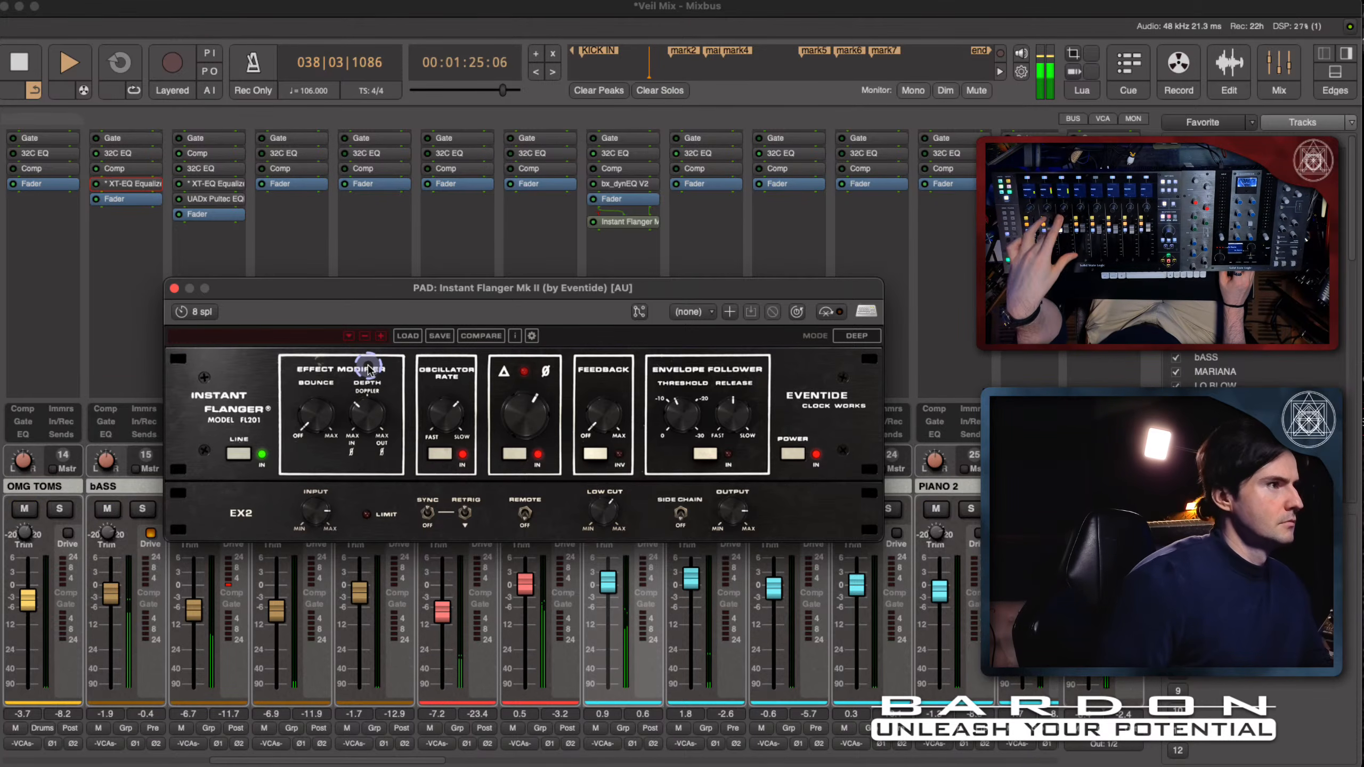
{"action": "key", "text": "space"}
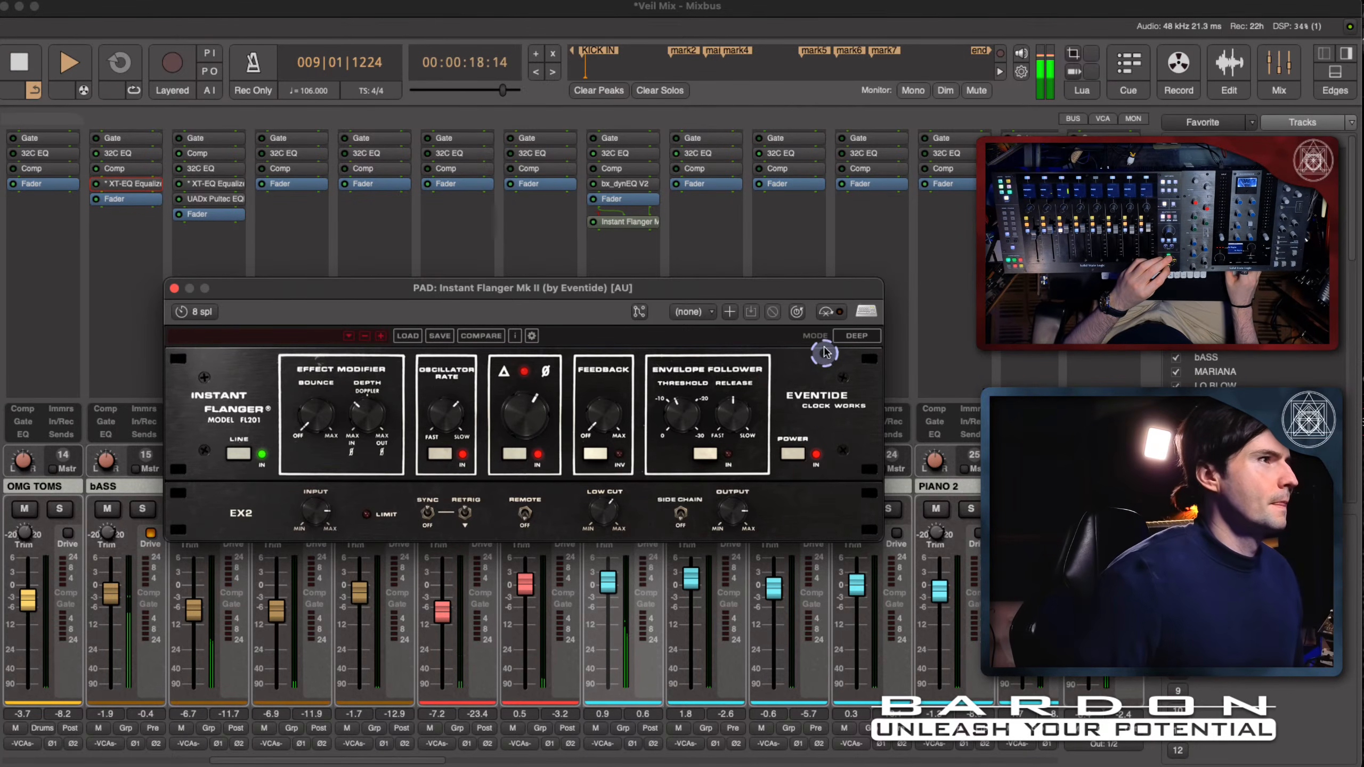
- Compare PAD's flanger bypassed and enabled during playback, and switch its mode to Wide
{"action": "left_click", "coordinate": [831, 316]}
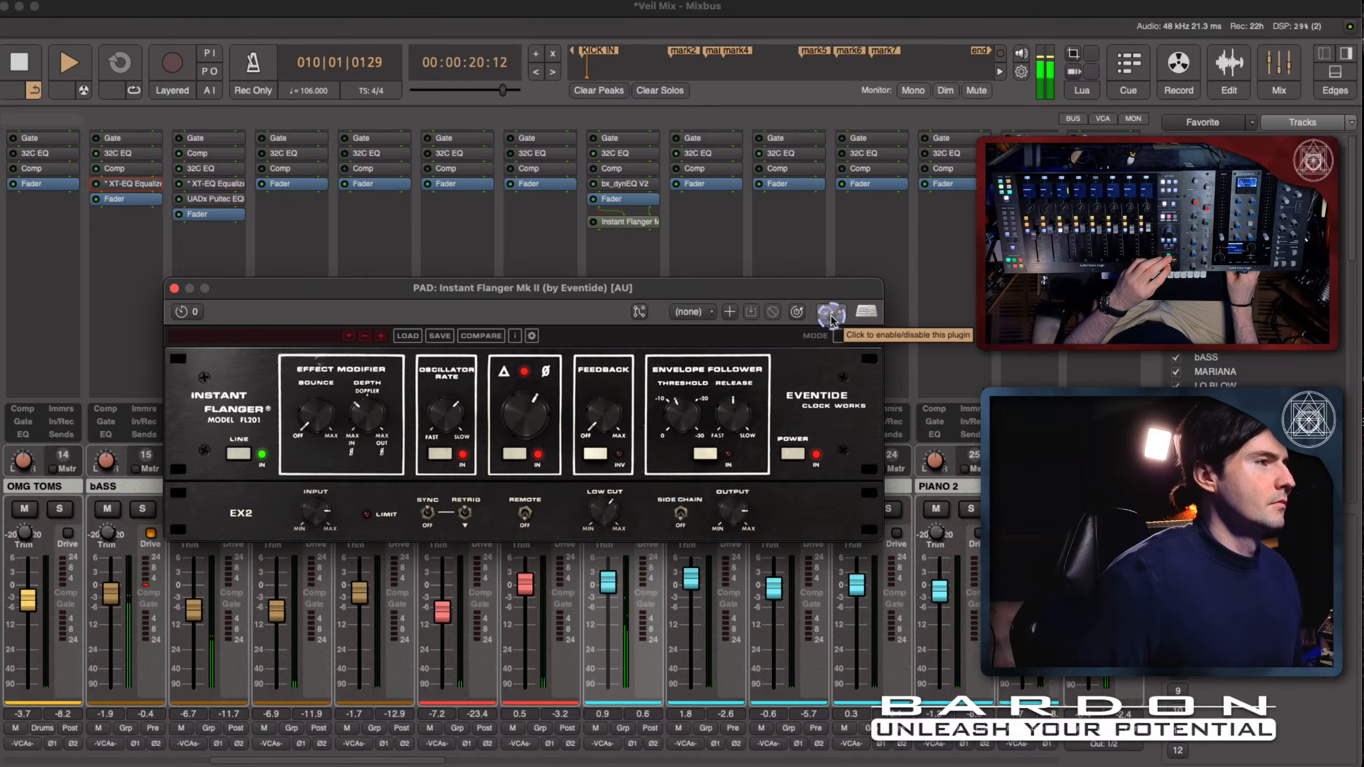
{"action": "left_click", "coordinate": [831, 318]}
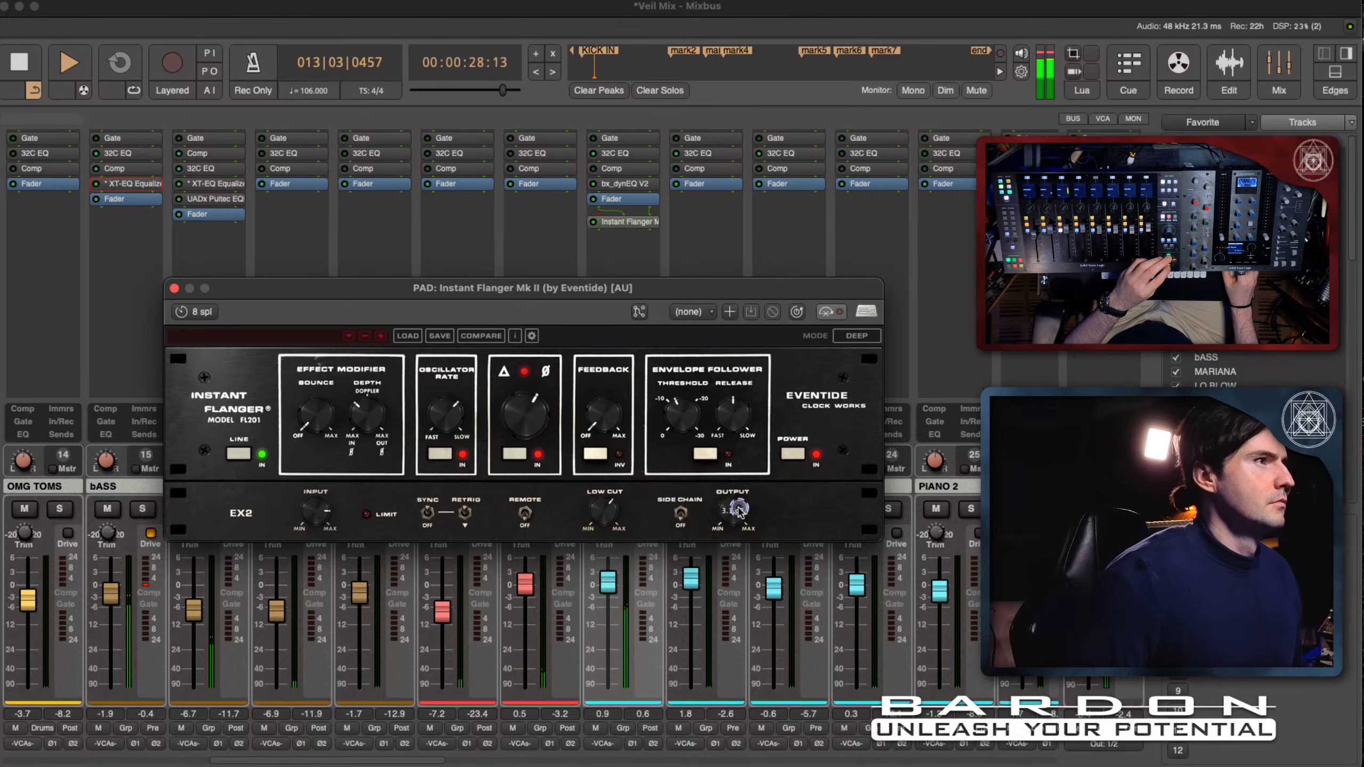
{"action": "left_click", "coordinate": [855, 336]}
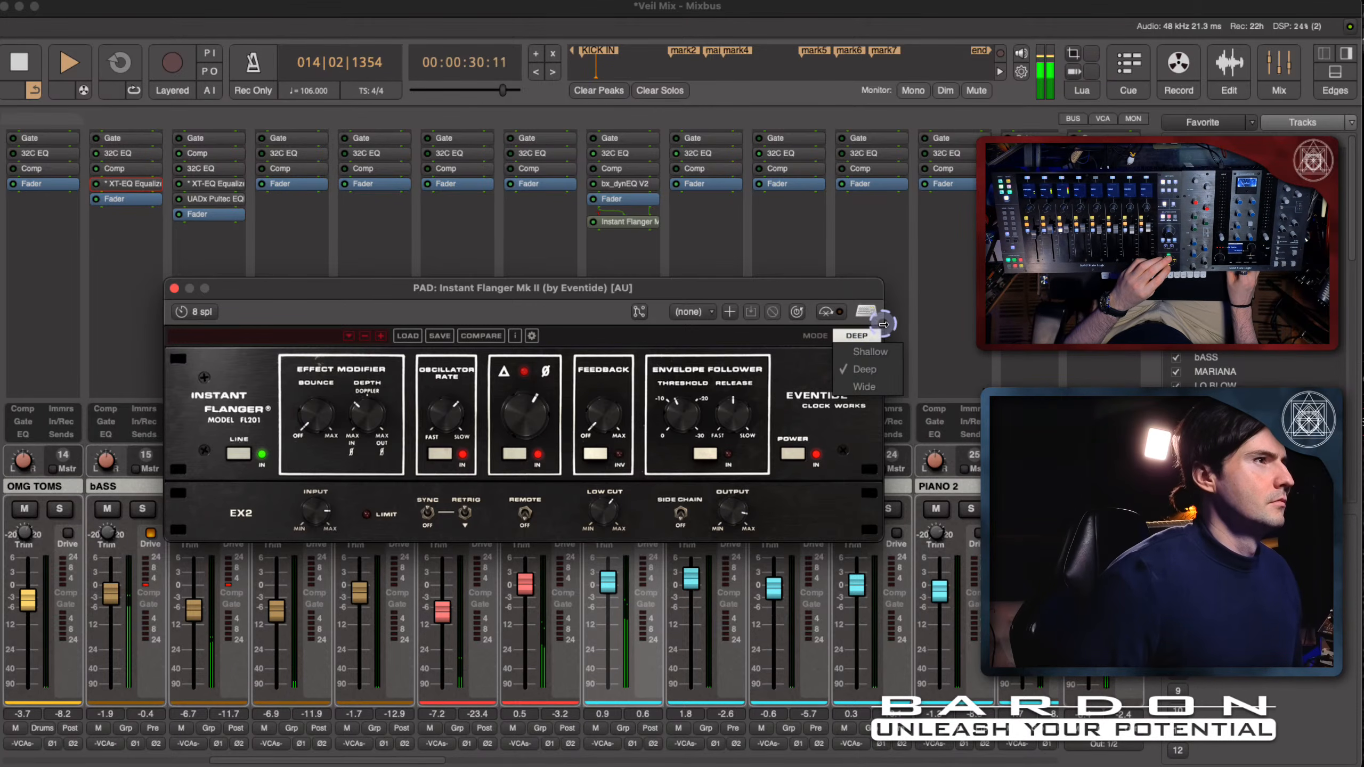
{"action": "left_click", "coordinate": [862, 386]}
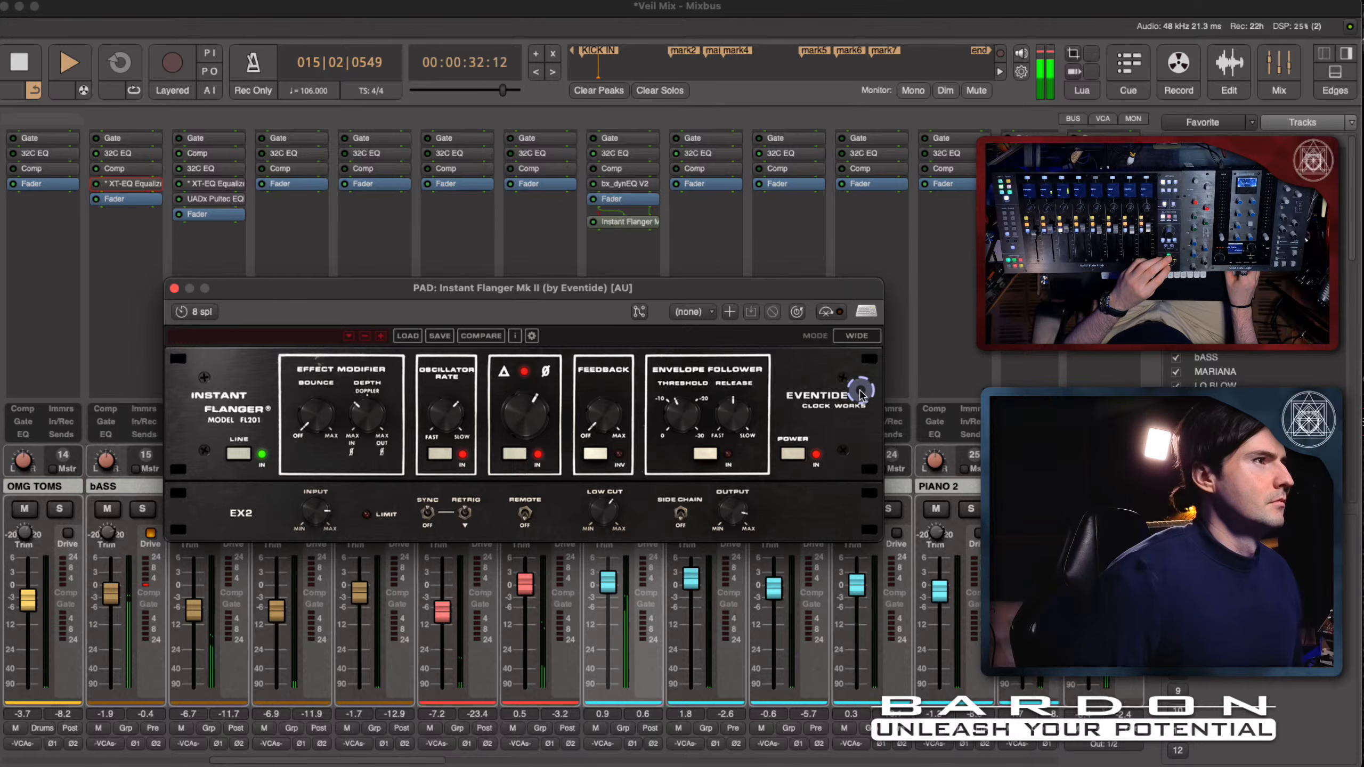
- Set the flanger's output to 0.0 dB, compare it bypassed and enabled again, and stop playback
{"action": "mouse_move", "coordinate": [743, 517]}
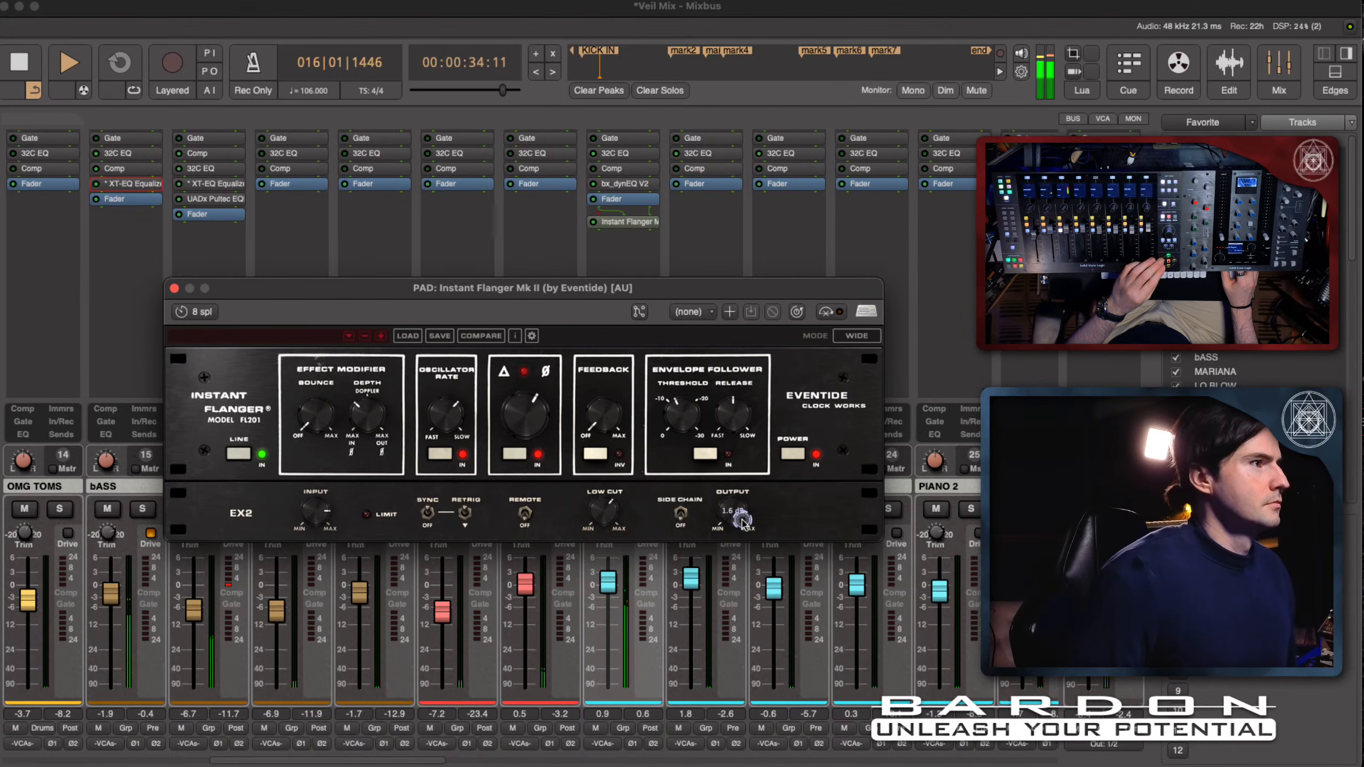
{"action": "left_click_drag", "start_coordinate": [743, 517], "coordinate": [743, 528]}
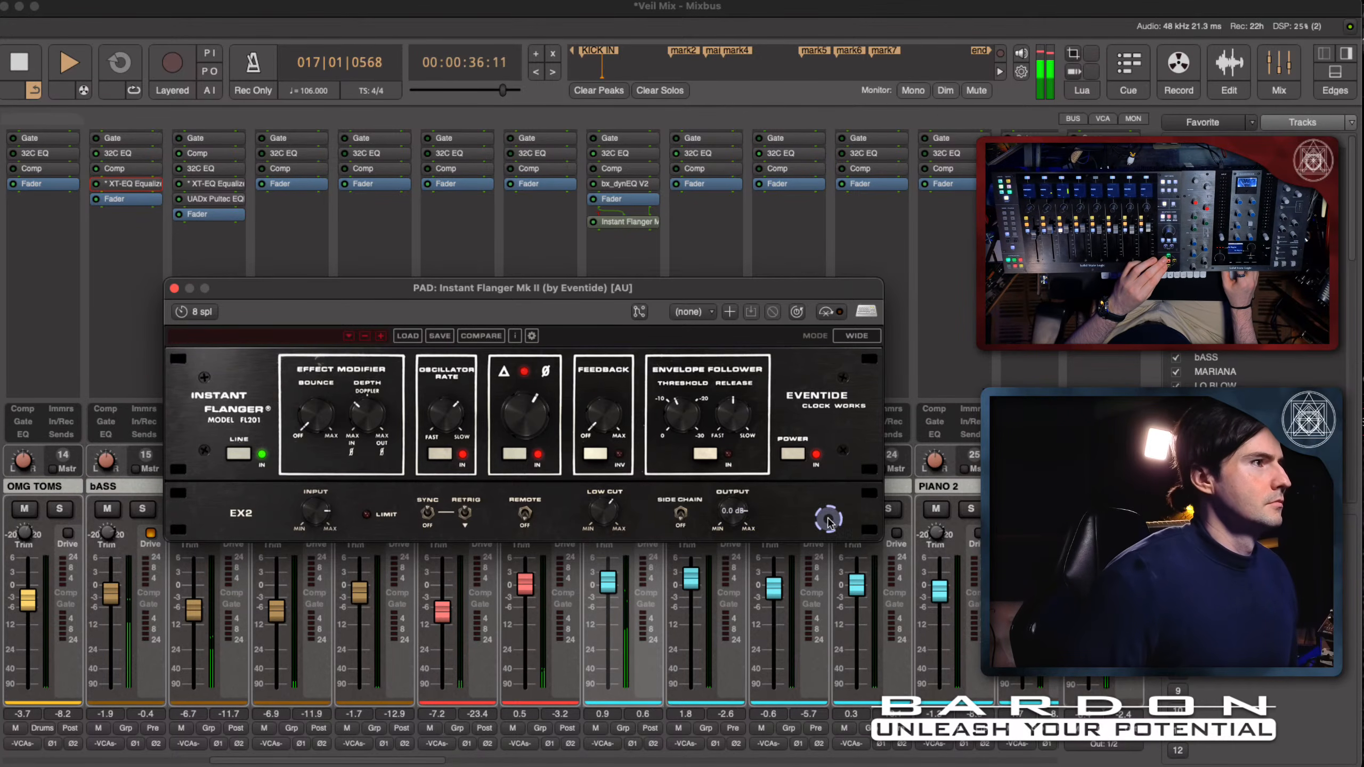
{"action": "left_click", "coordinate": [843, 314]}
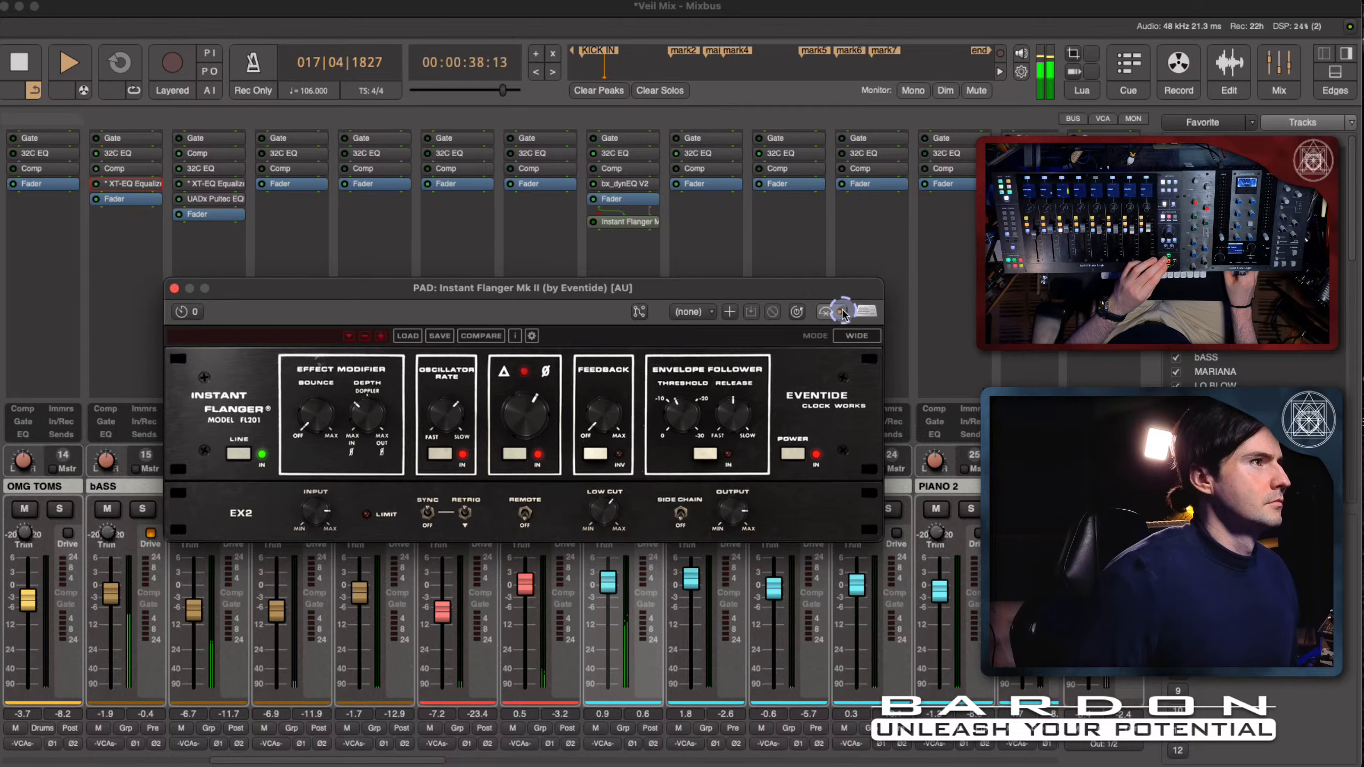
{"action": "left_click", "coordinate": [842, 313]}
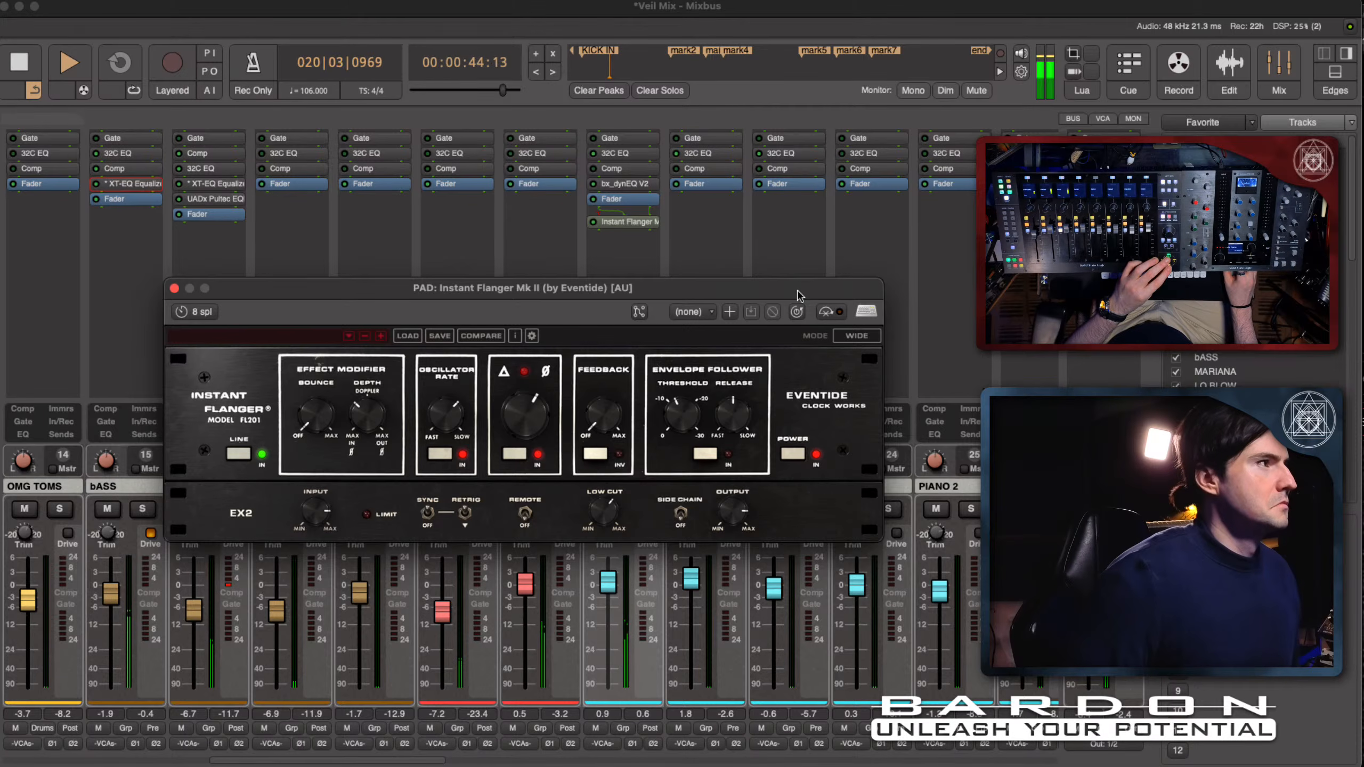
{"action": "key", "text": "space"}
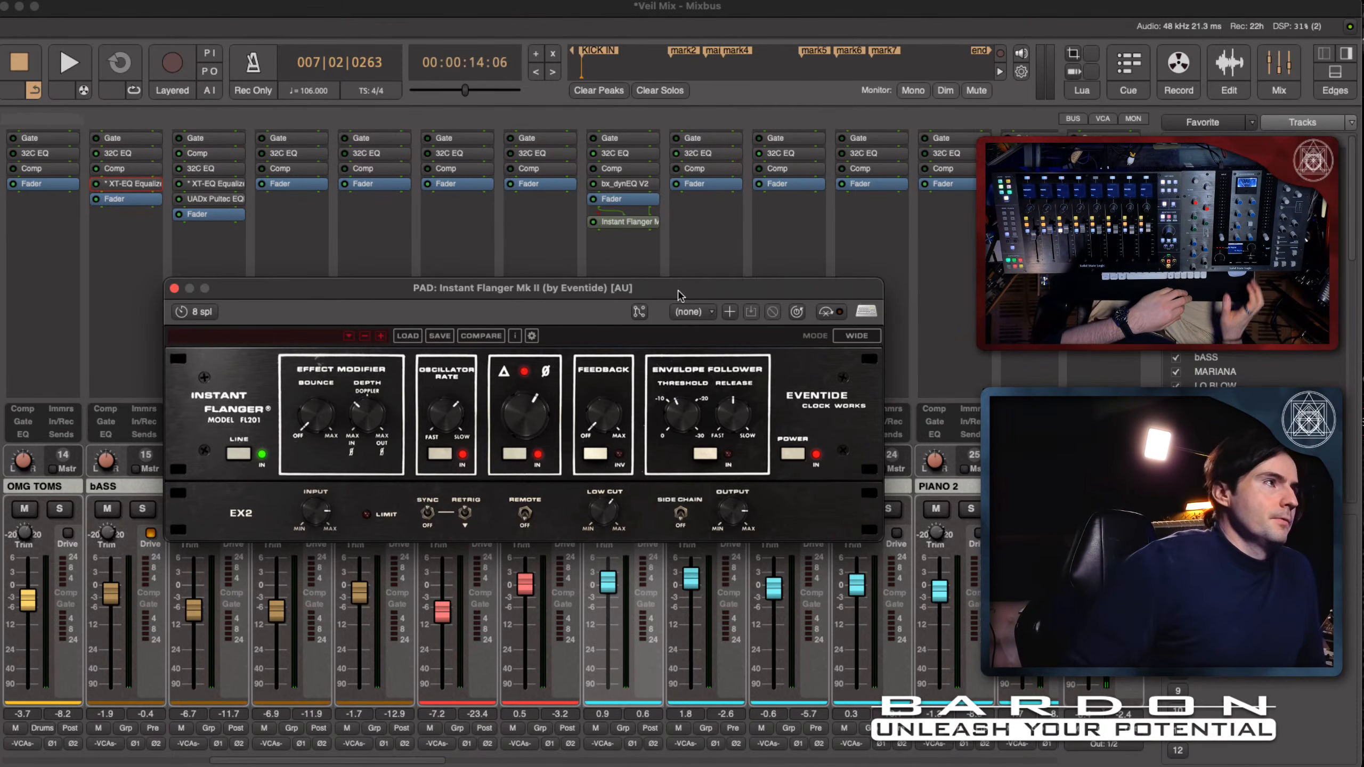
{"action": "left_click", "coordinate": [858, 336]}
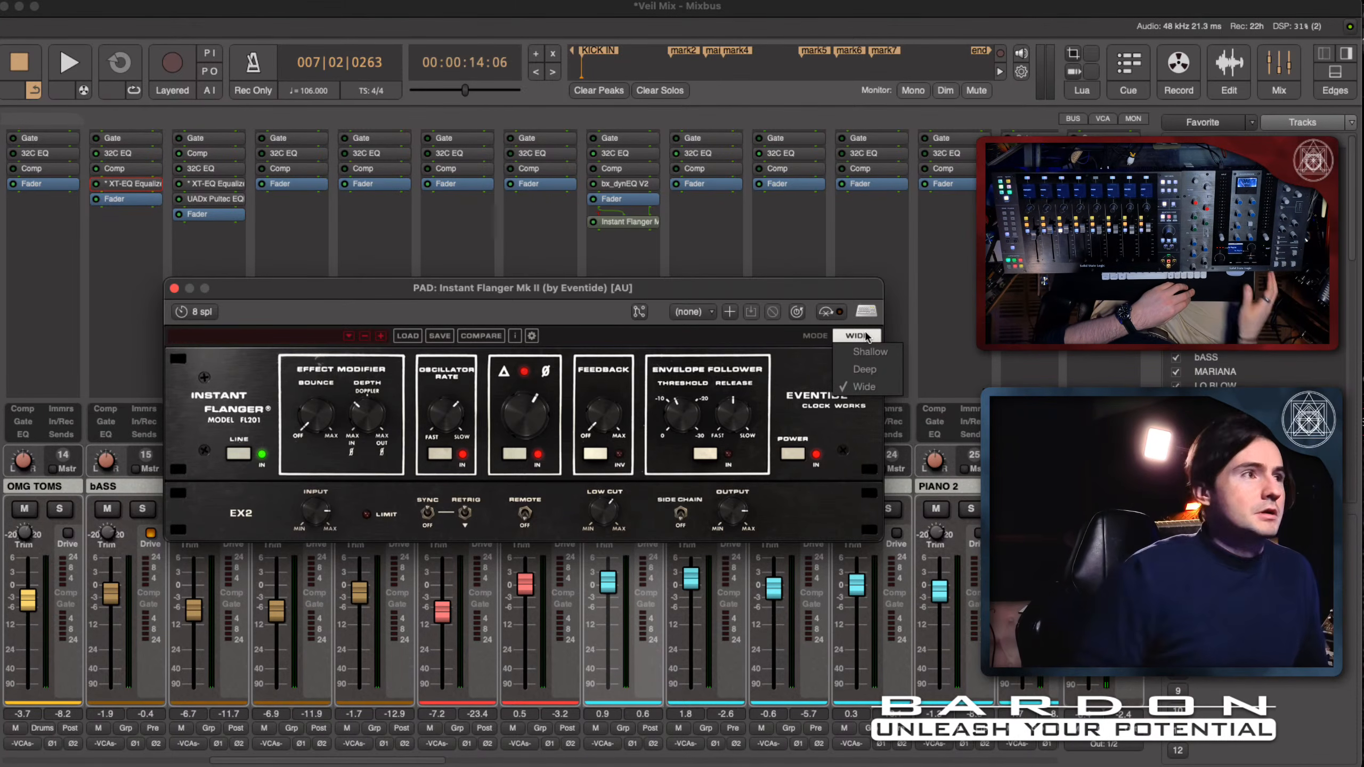
{"action": "left_click", "coordinate": [862, 404]}
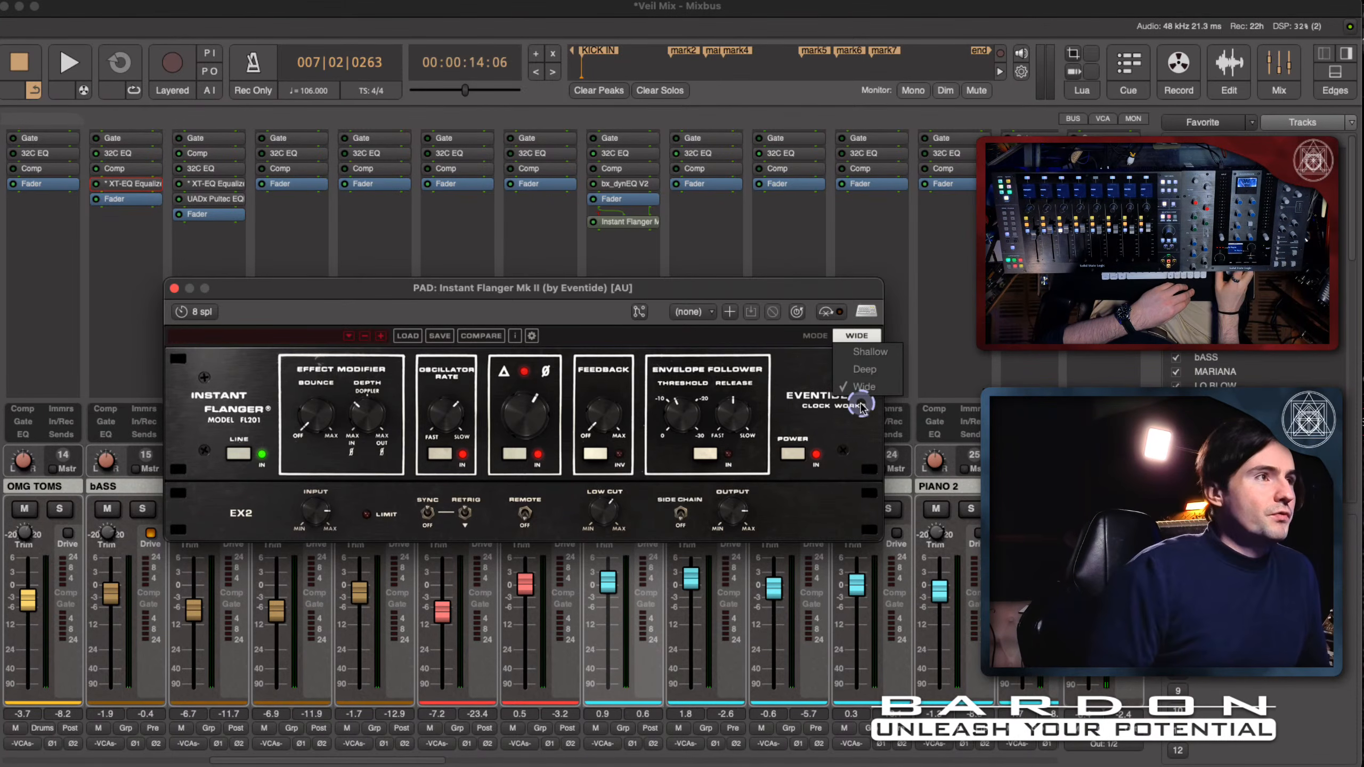
{"action": "left_click", "coordinate": [747, 349]}
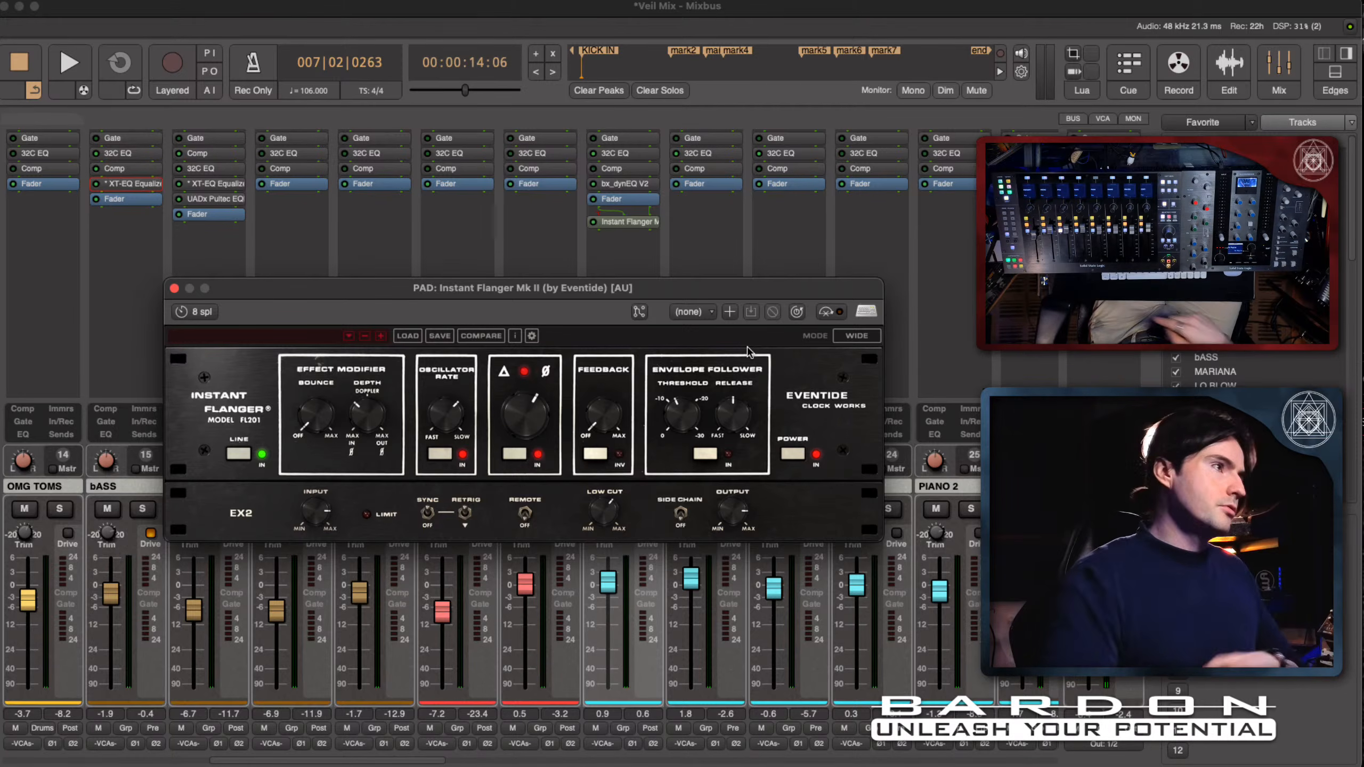
{"action": "mouse_move", "coordinate": [594, 423]}
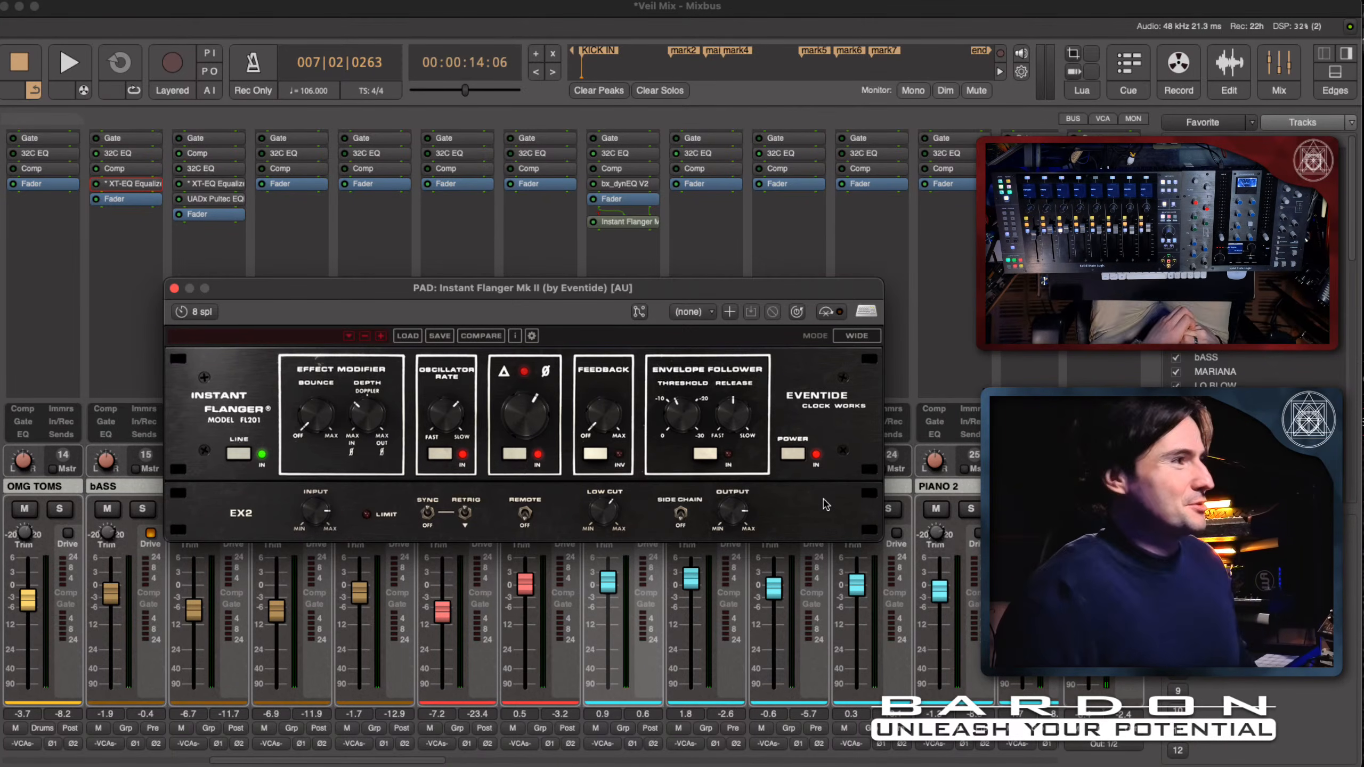
{"action": "mouse_move", "coordinate": [602, 509]}
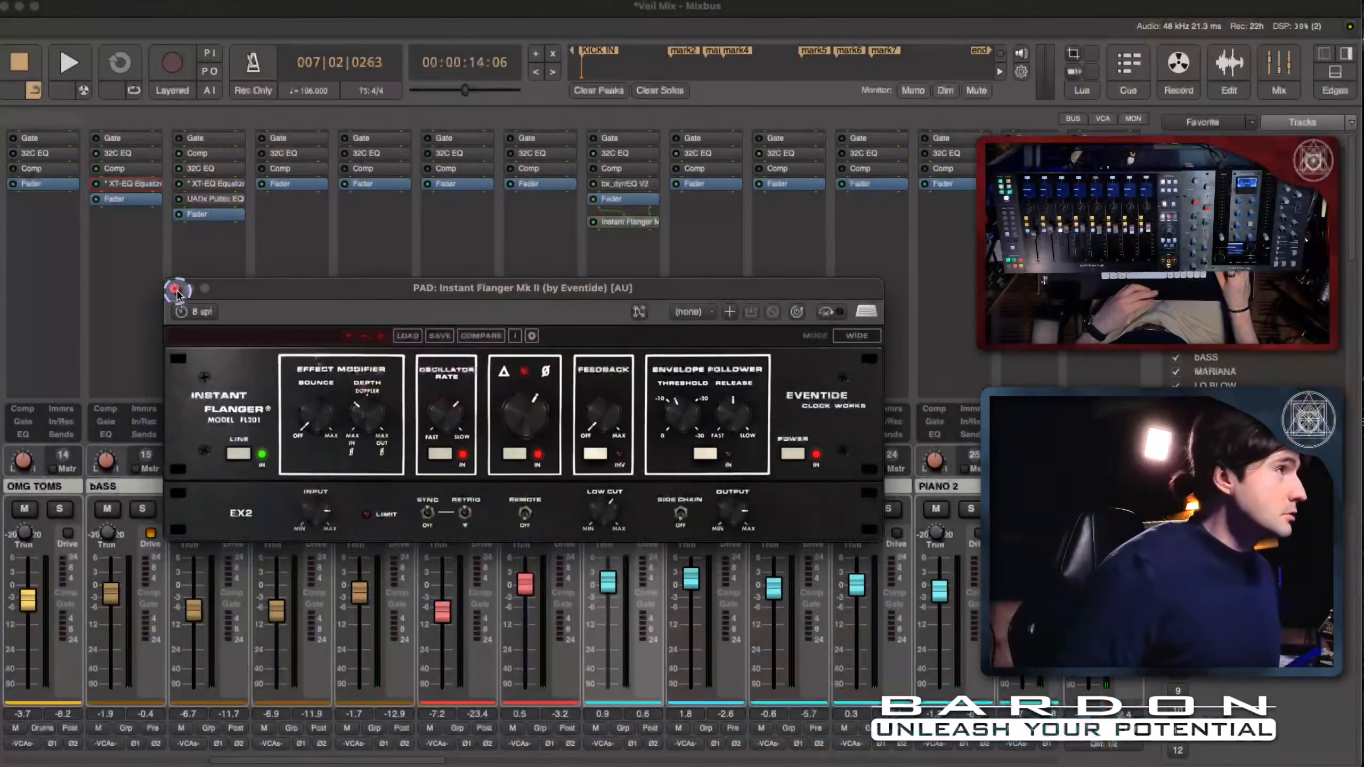
- Close the flanger, select the FAFO track in the editor with the playhead at its clip's start, and return to the mixer
{"action": "left_click", "coordinate": [176, 289]}
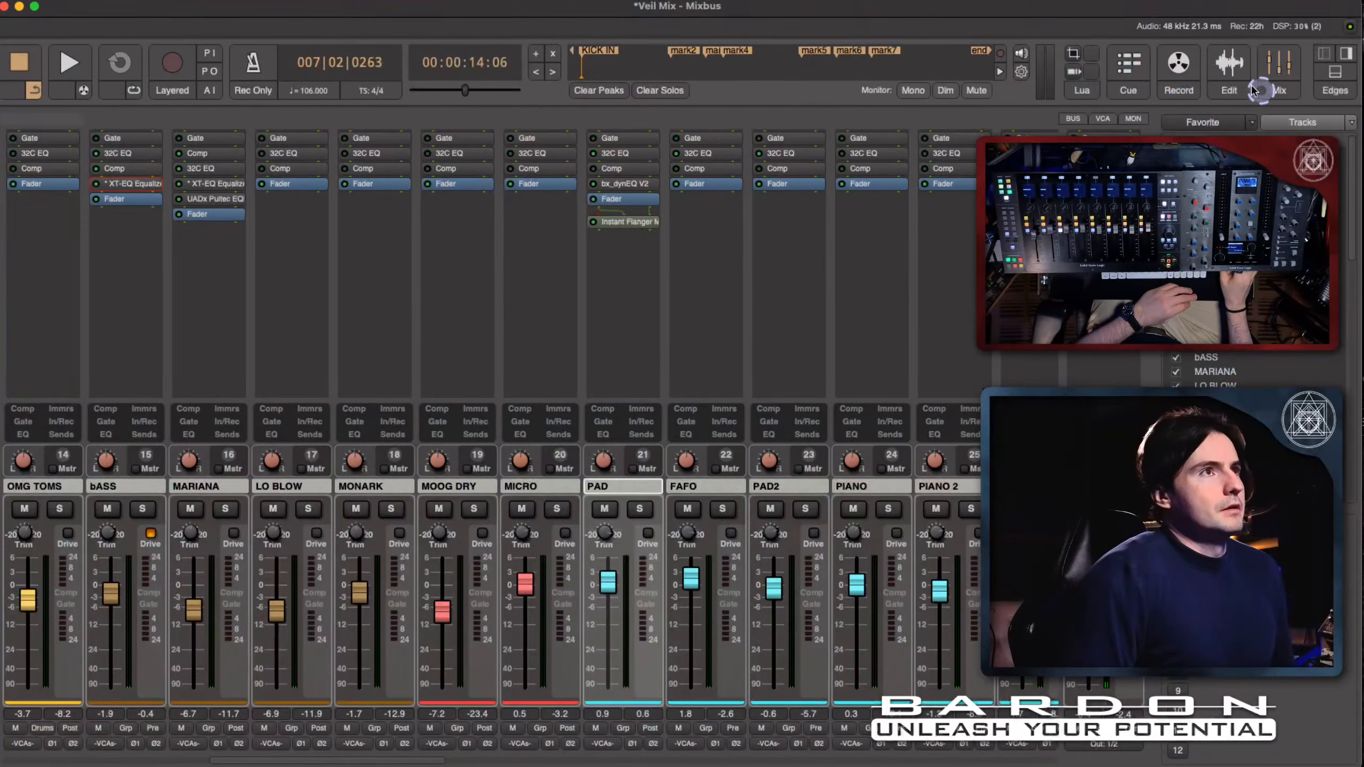
{"action": "left_click", "coordinate": [1218, 70]}
{"action": "scroll", "coordinate": [420, 418], "scroll_direction": "down", "scroll_amount": 6}
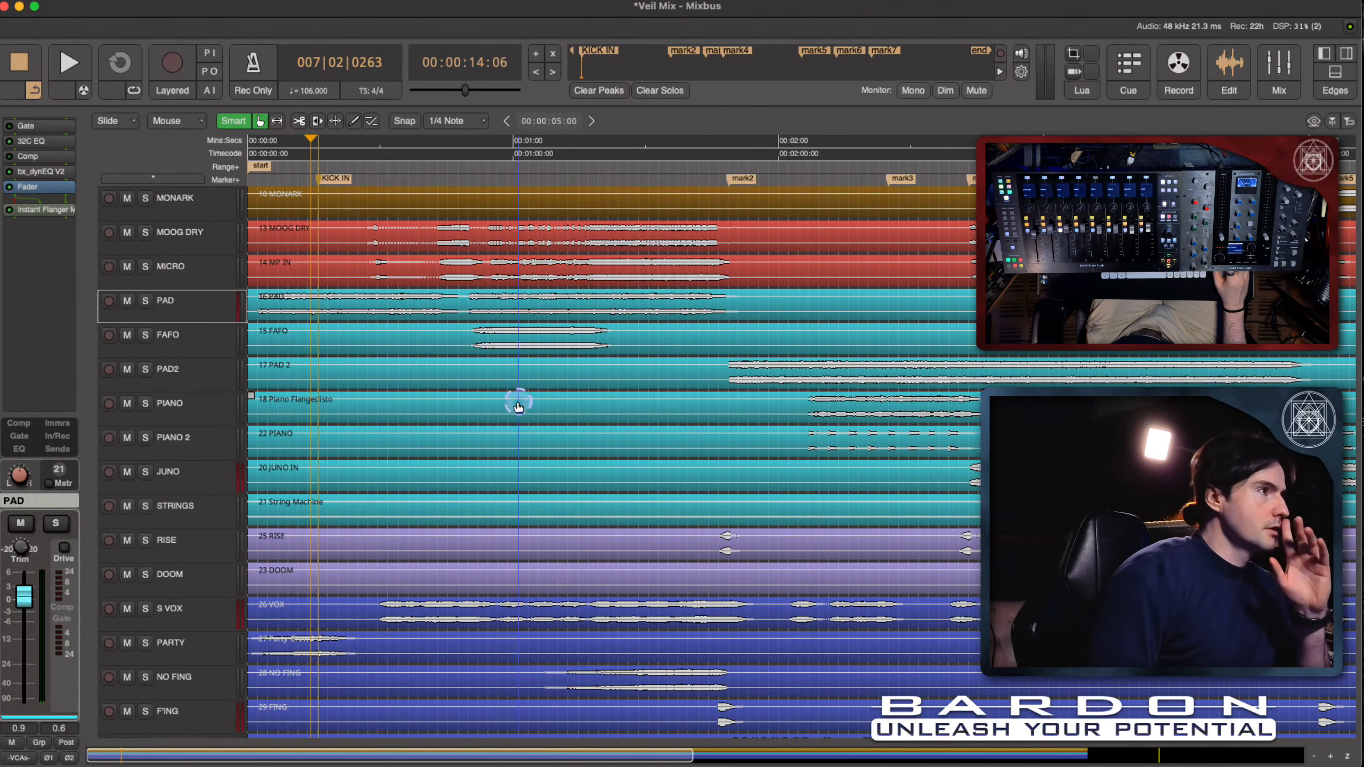
{"action": "scroll", "coordinate": [487, 380], "scroll_direction": "up", "scroll_amount": 1}
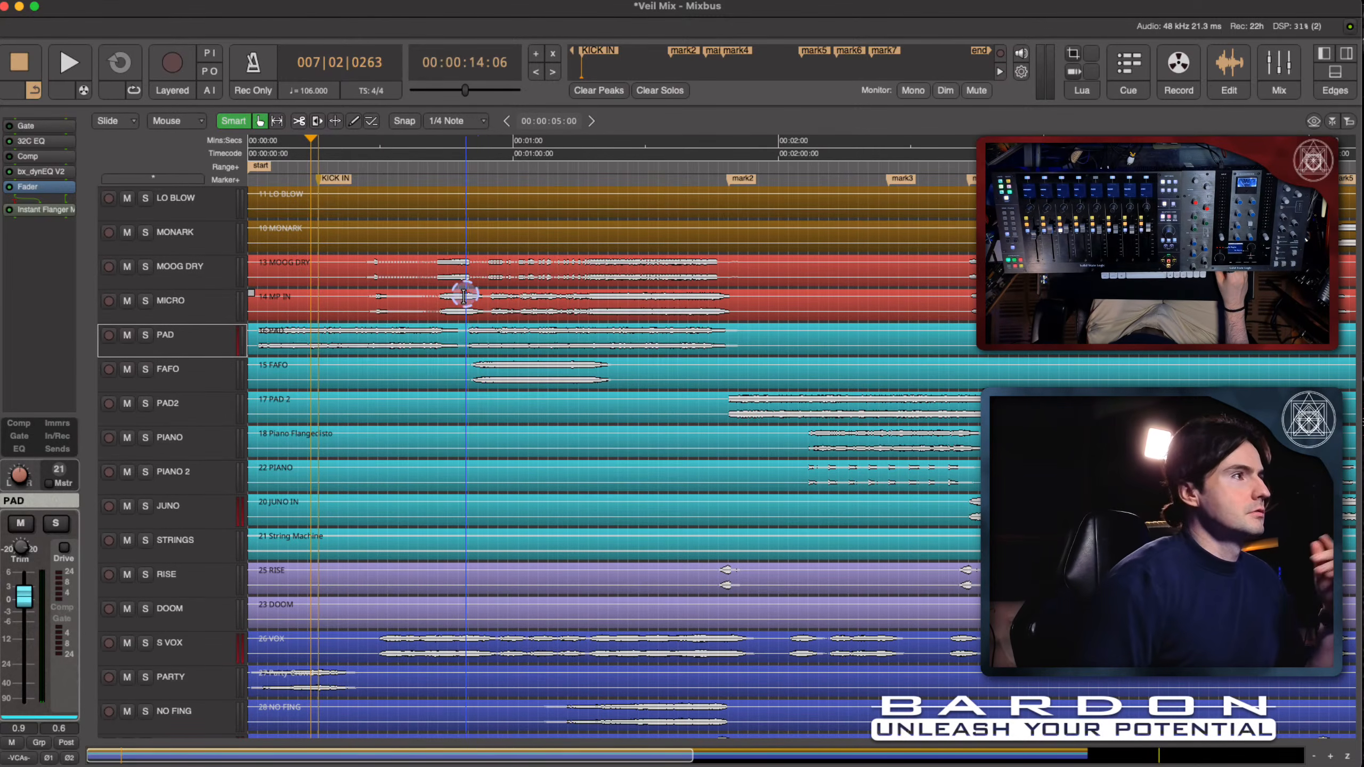
{"action": "left_click", "coordinate": [184, 380]}
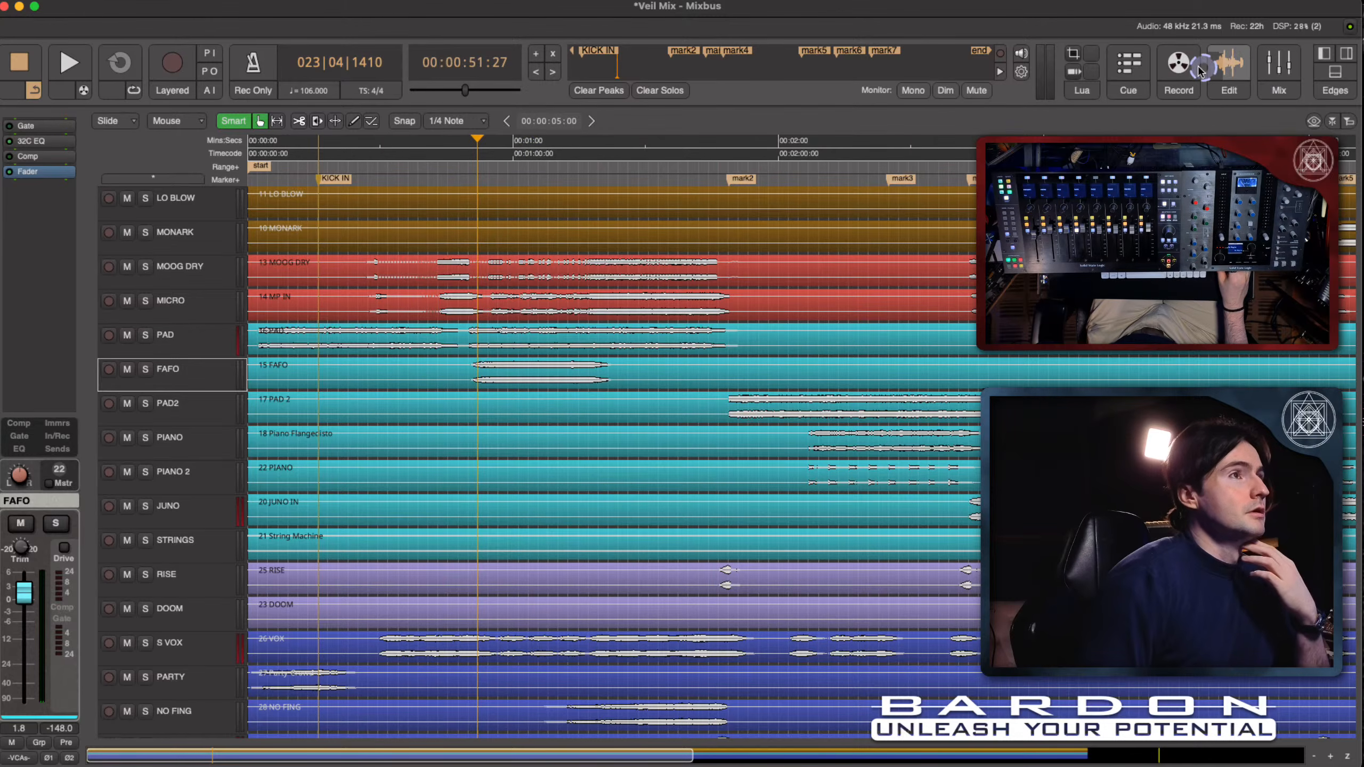
{"action": "left_click", "coordinate": [1277, 70]}
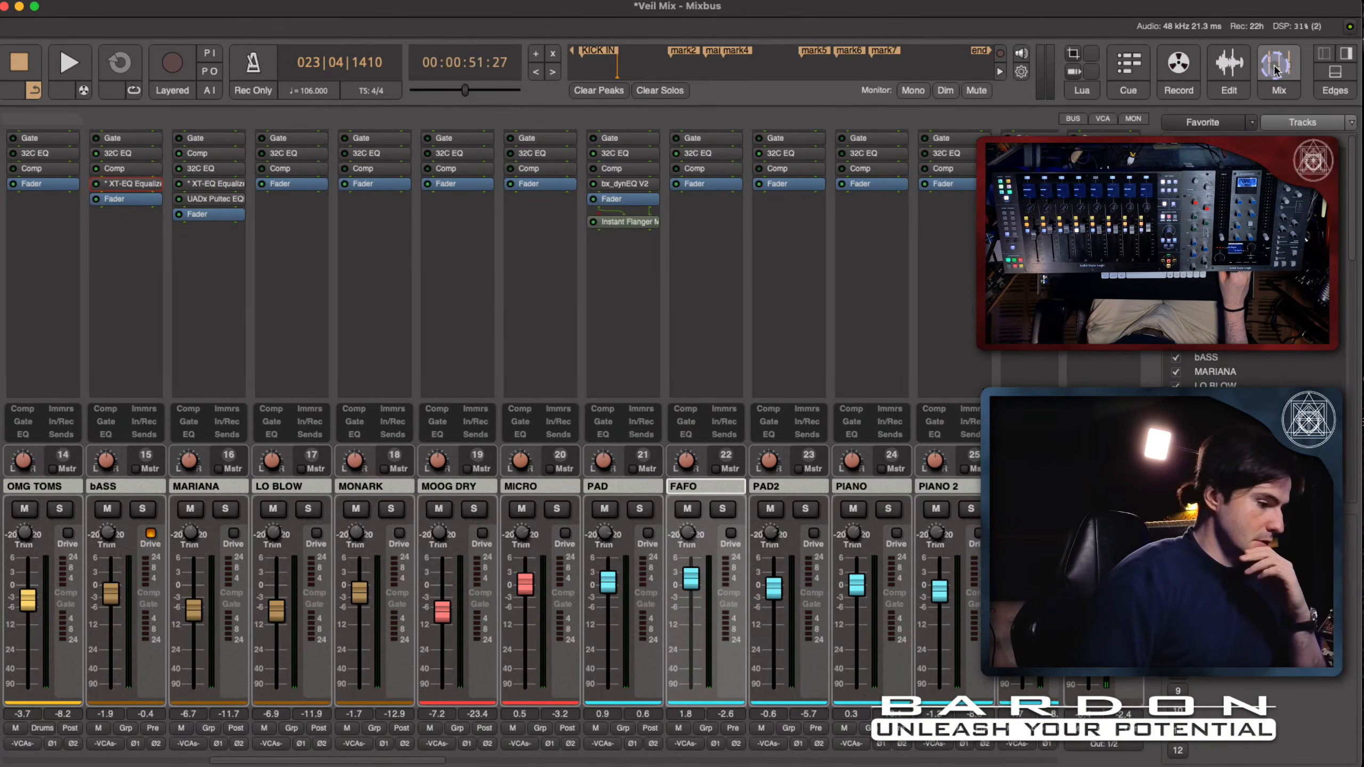
- Solo the FAFO channel, play from its clip's start, stop playback and release the solo
{"action": "key", "text": "s"}
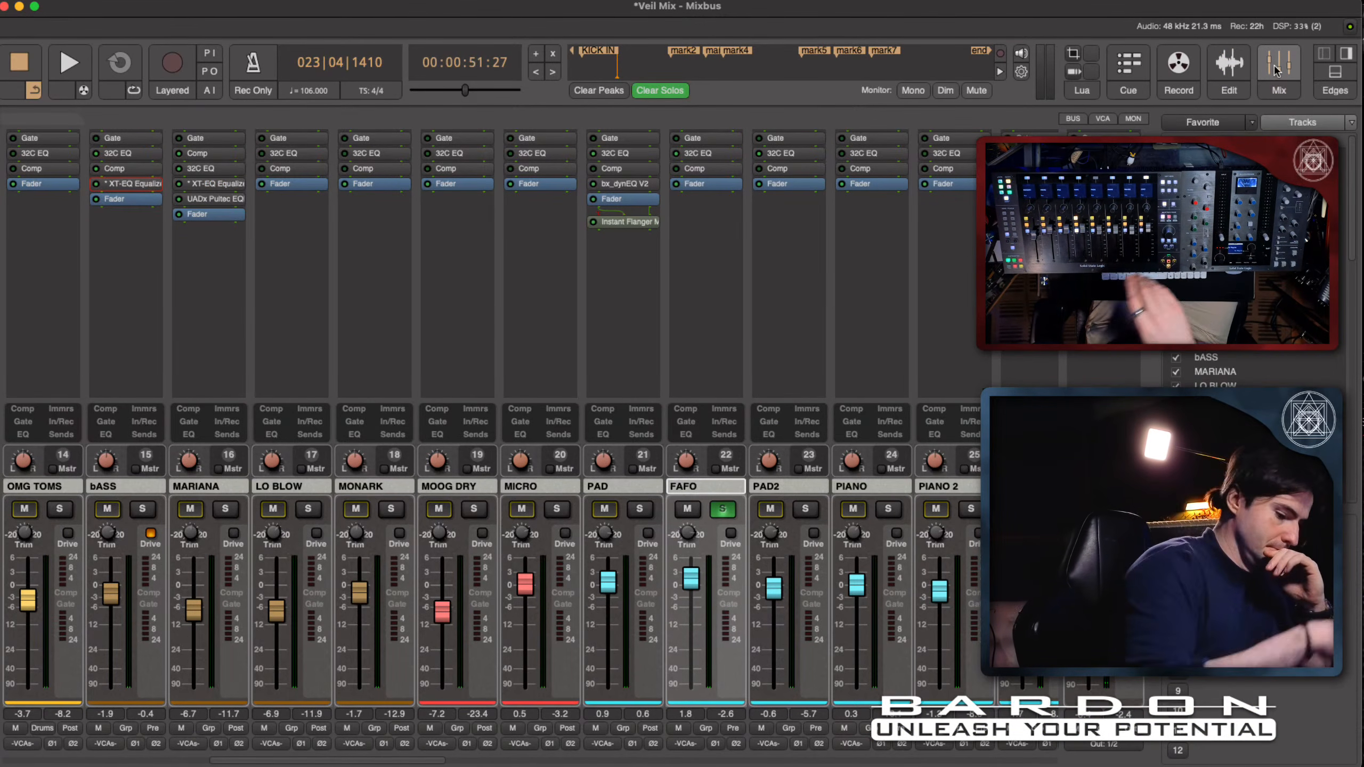
{"action": "key", "text": "space"}
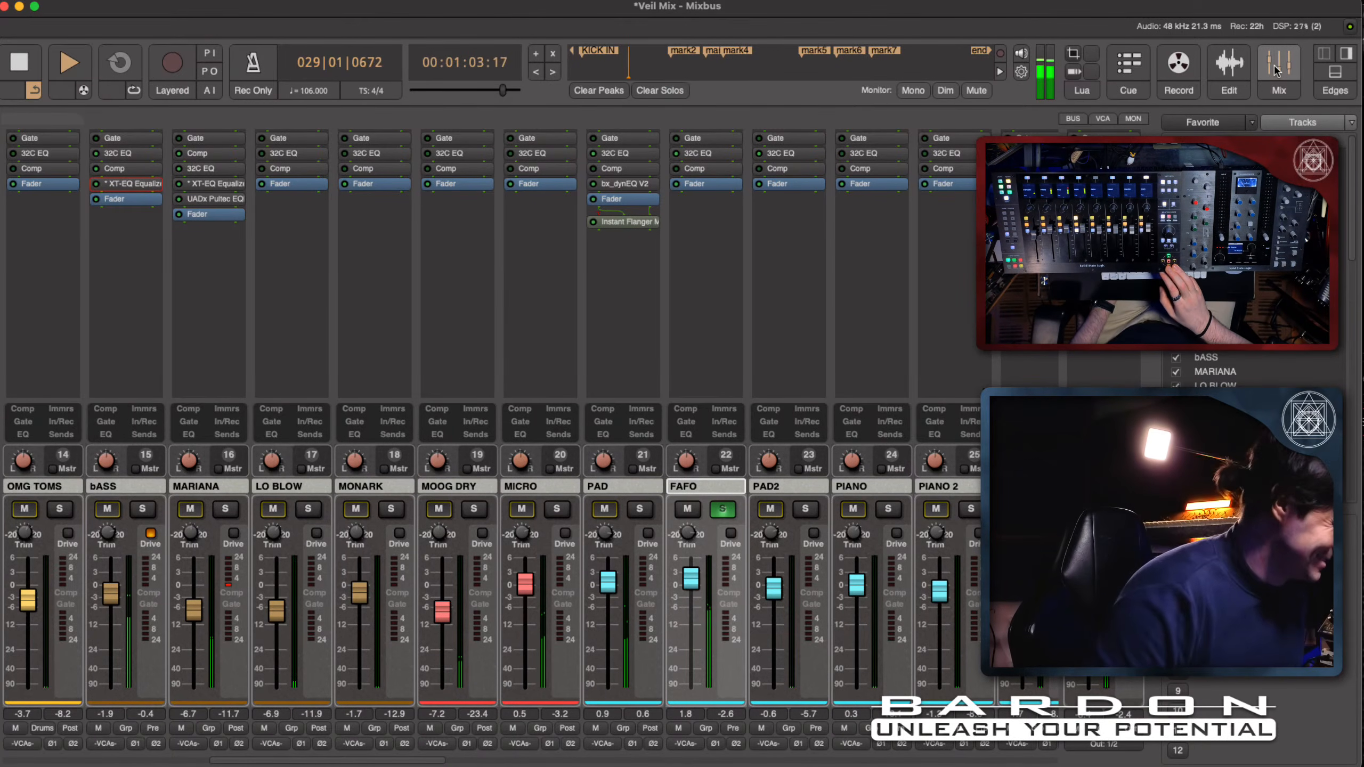
{"action": "key", "text": "space"}
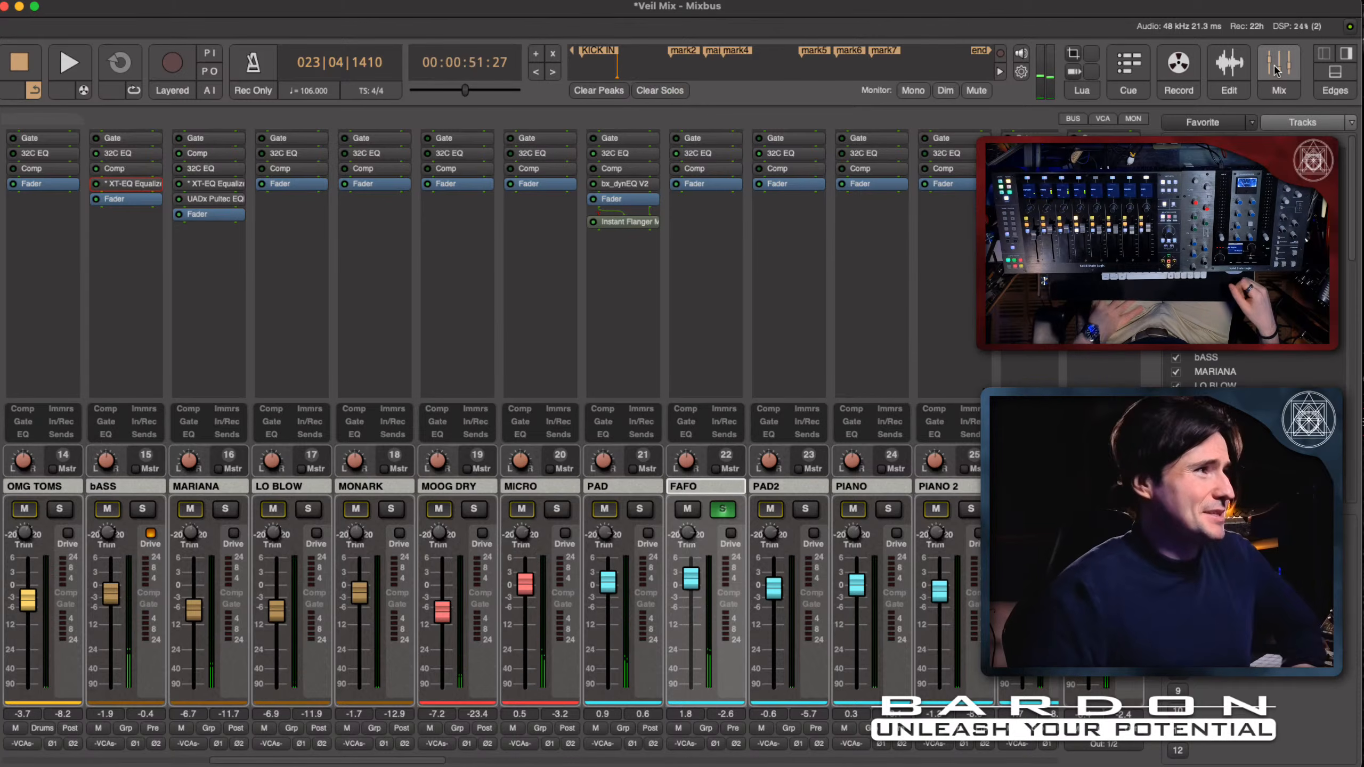
{"action": "key", "text": "s"}
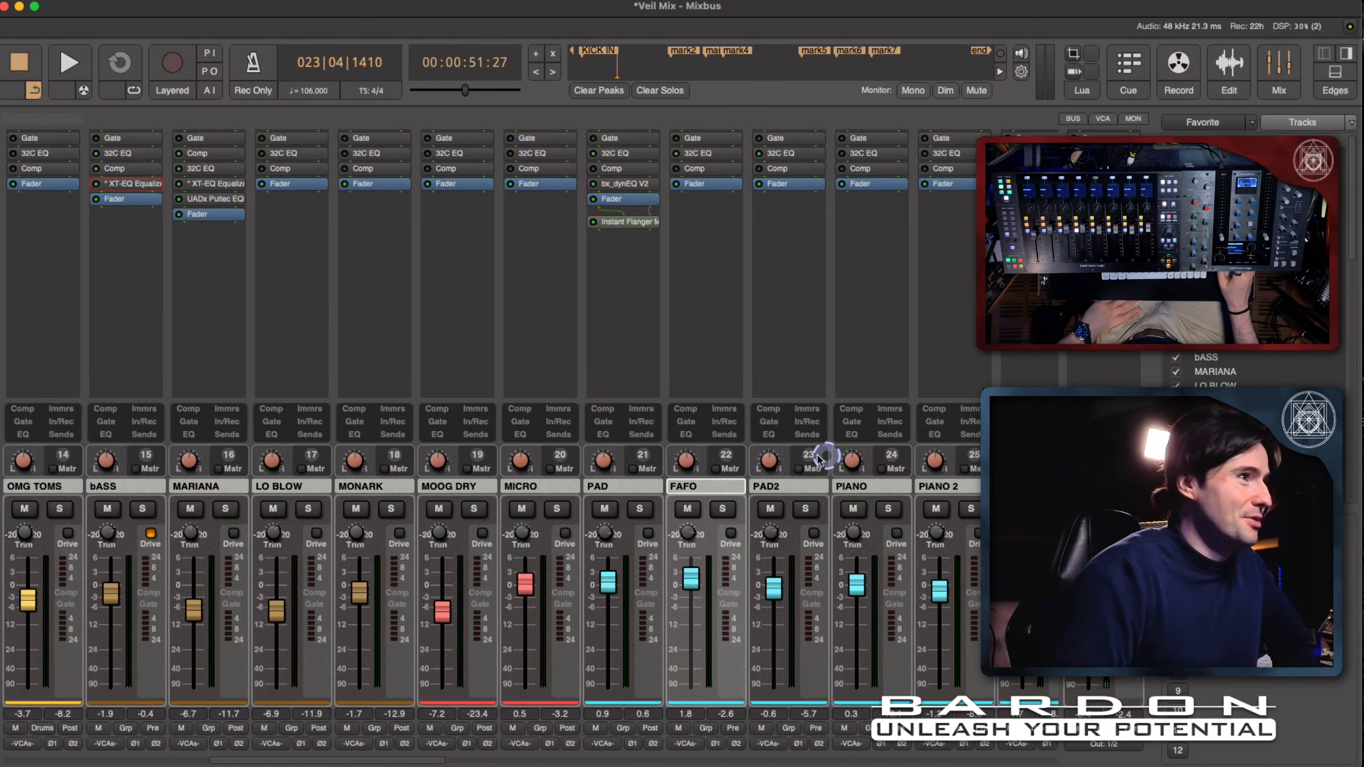
- Show the channel strips' EQ sections, examine FAFO's 32C EQ while auditioning the soloed channel, and hide the sections again
{"action": "left_click", "coordinate": [690, 435]}
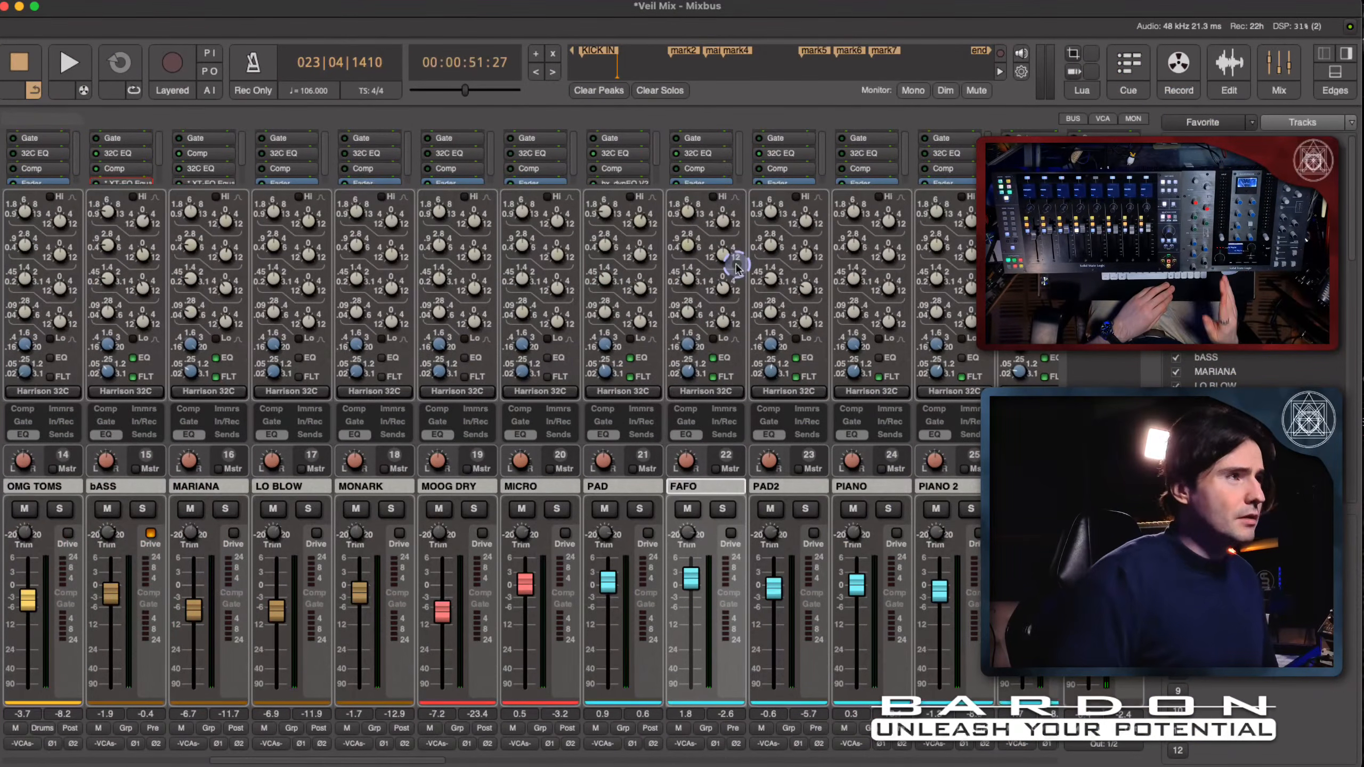
{"action": "key", "text": "shift+super"}
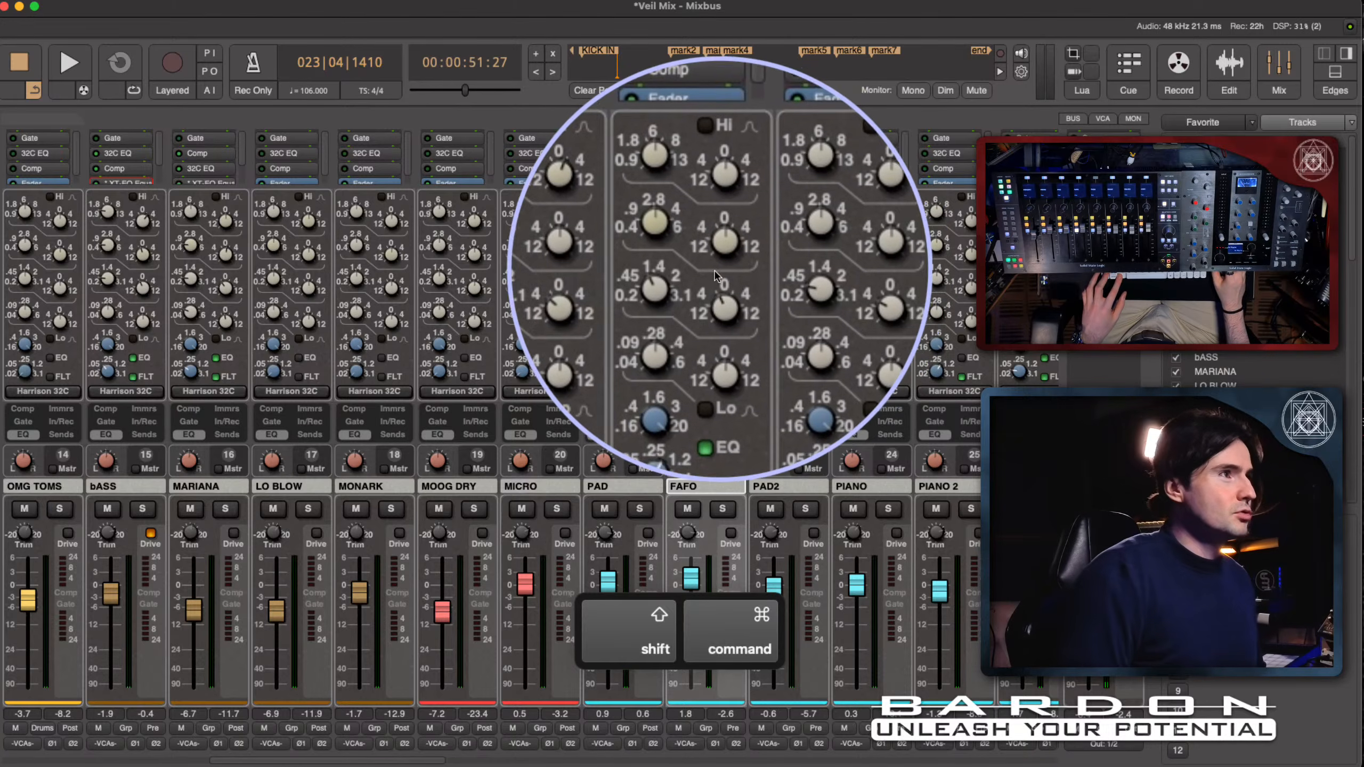
{"action": "key", "text": "shift"}
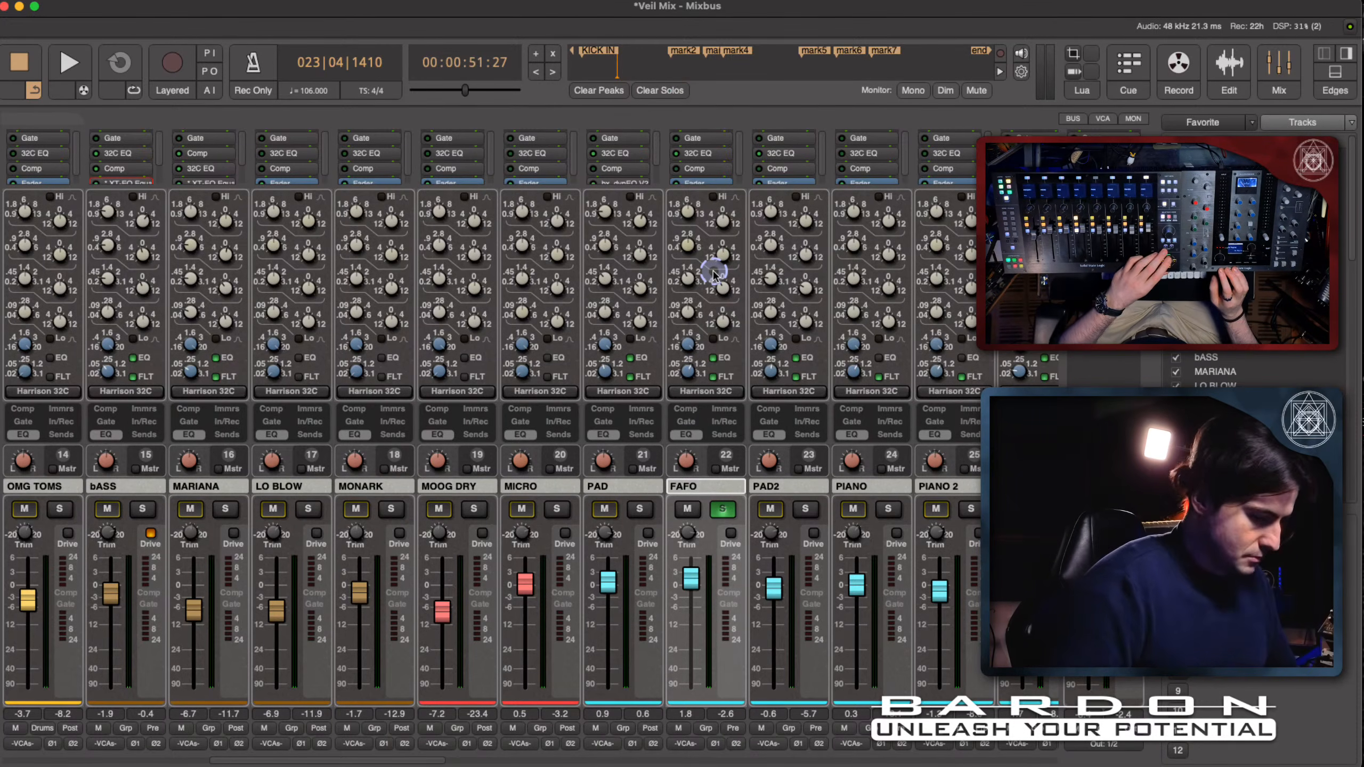
{"action": "key", "text": "space"}
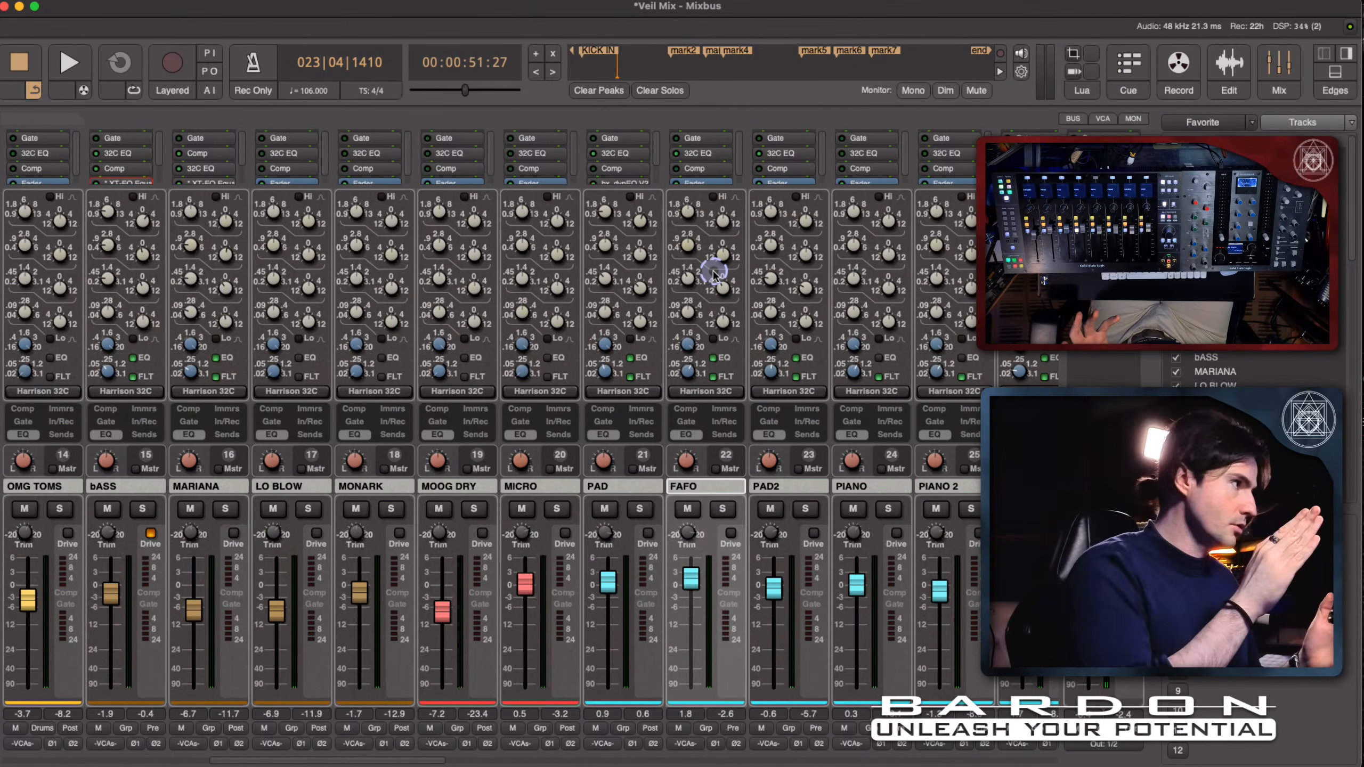
{"action": "left_click", "coordinate": [695, 437]}
- Open the plug-in selector for the FAFO channel, clear the previous search and browse the plug-ins matching "bx"
{"action": "left_click", "coordinate": [706, 340]}
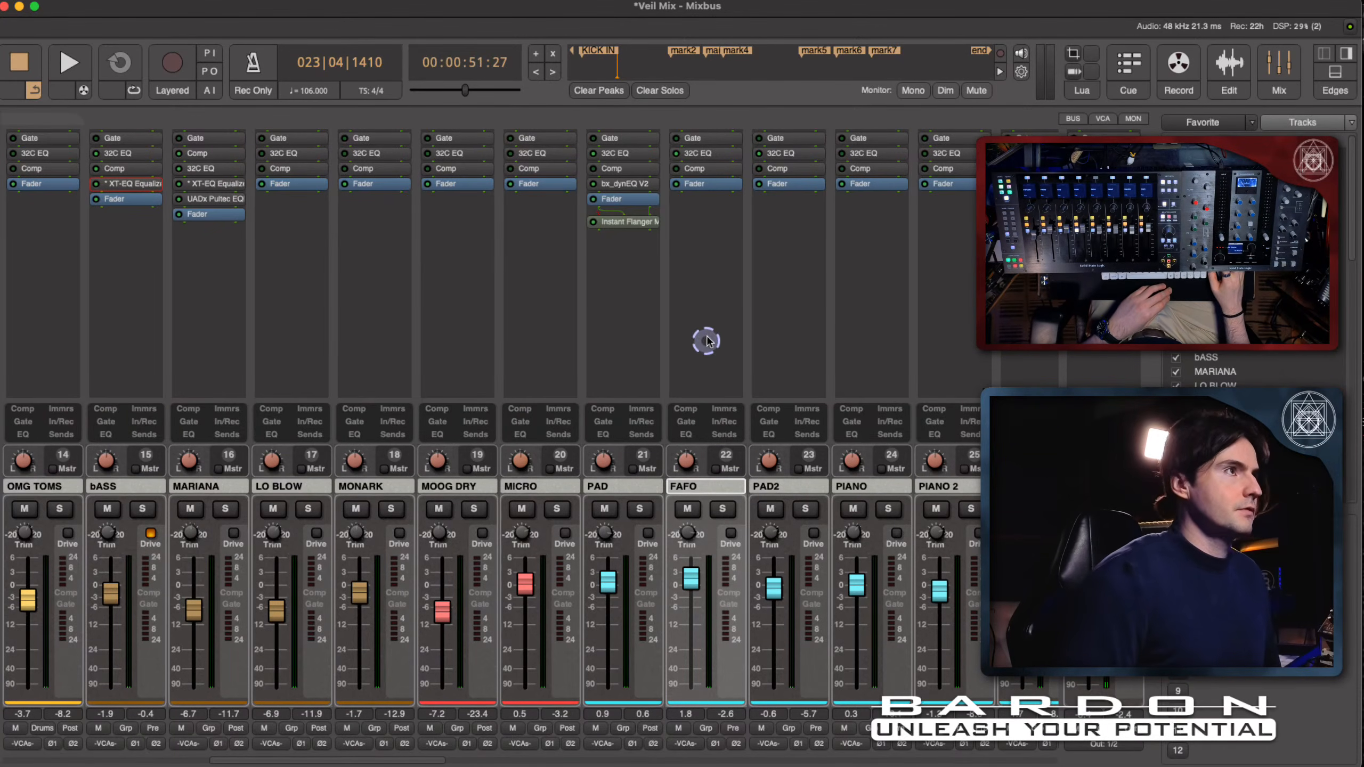
{"action": "double_click", "coordinate": [704, 242]}
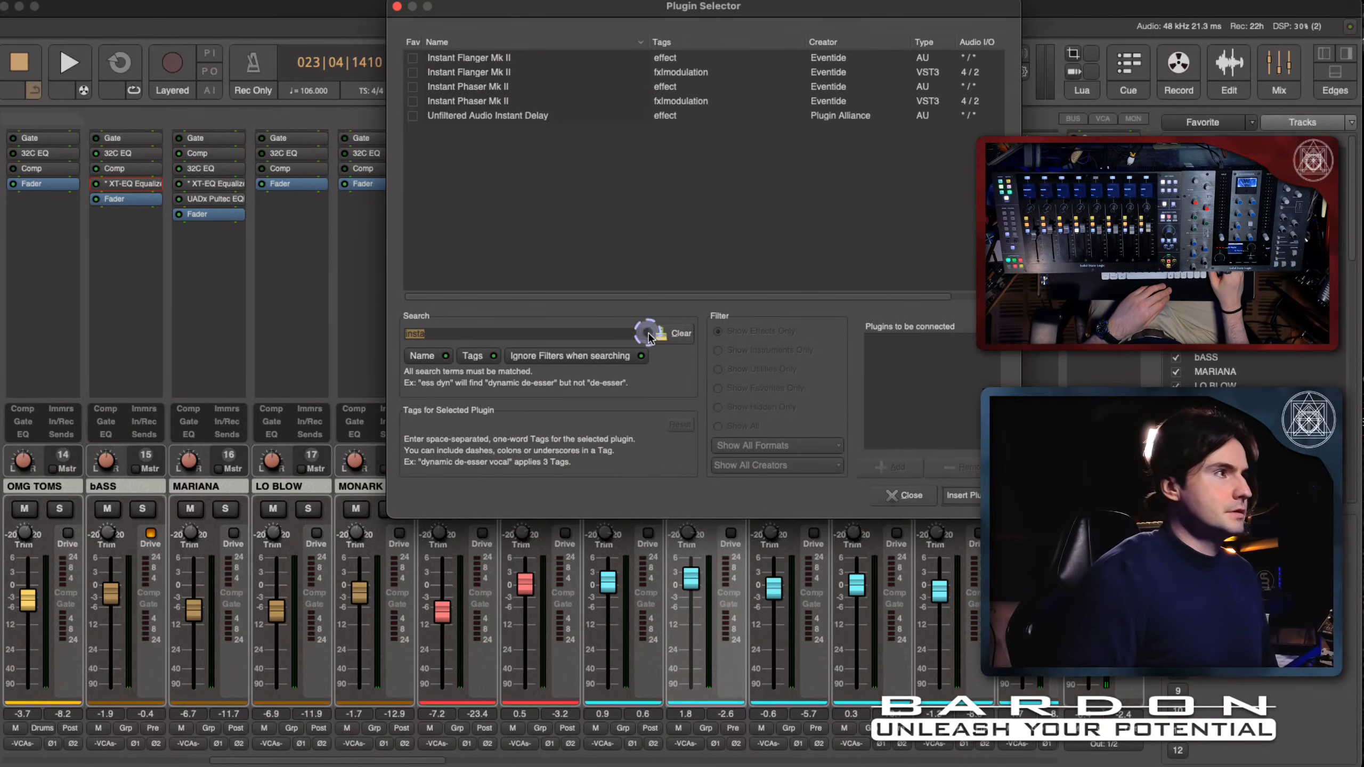
{"action": "left_click", "coordinate": [679, 337]}
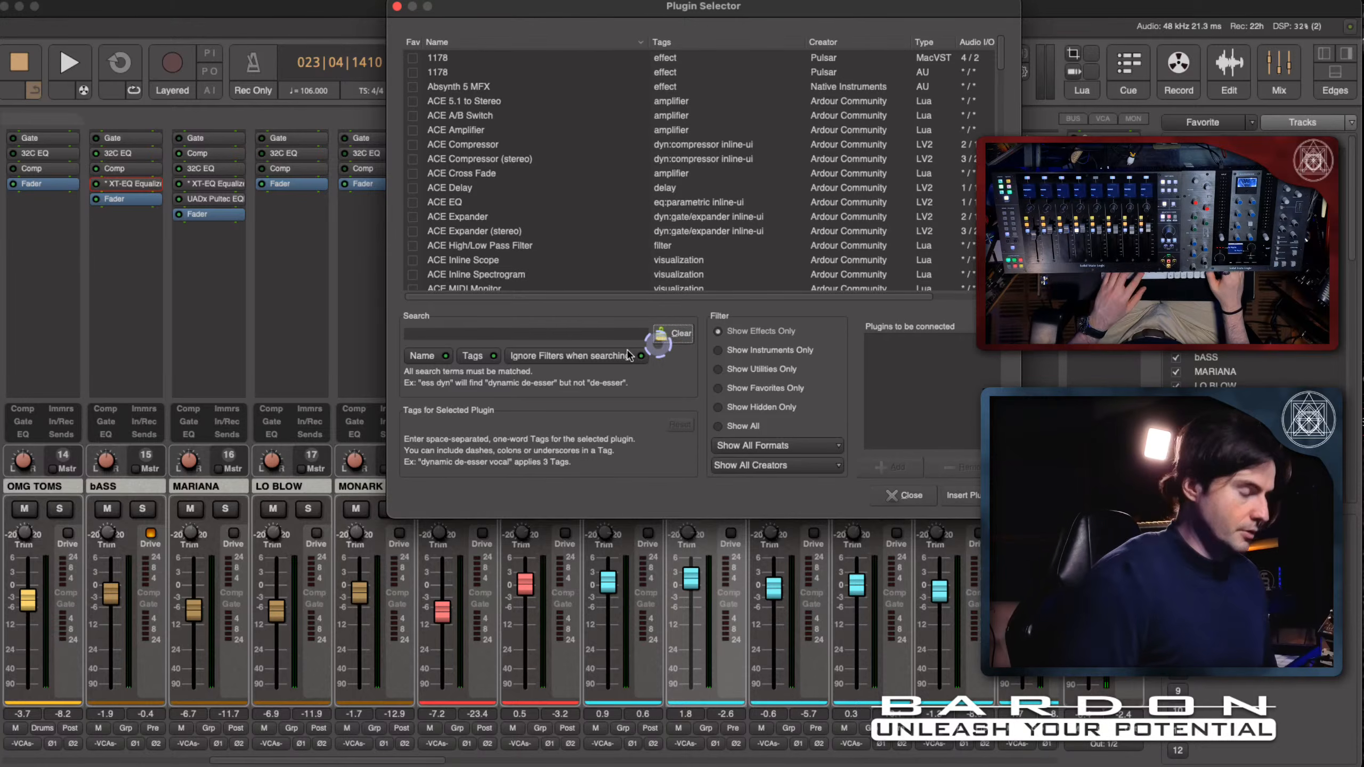
{"action": "left_click", "coordinate": [576, 343]}
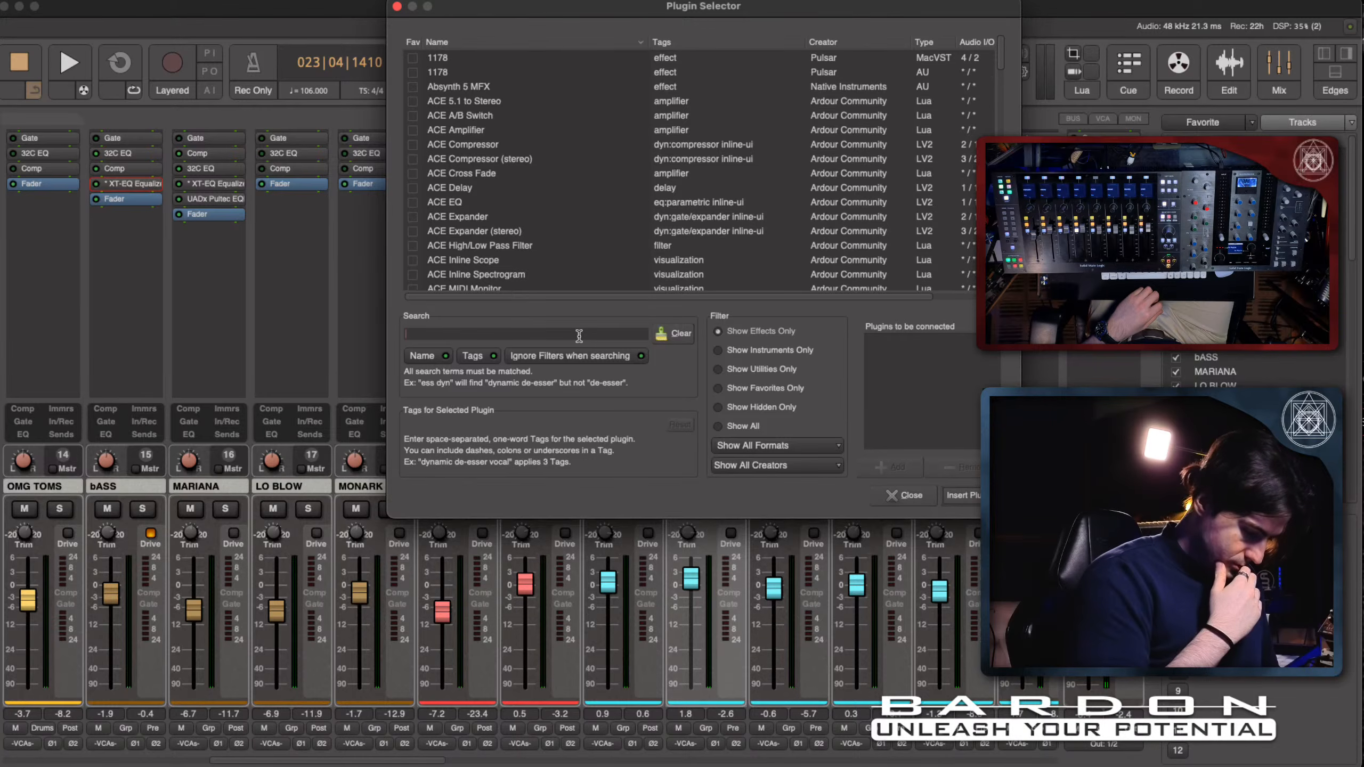
{"action": "type", "text": "b"}
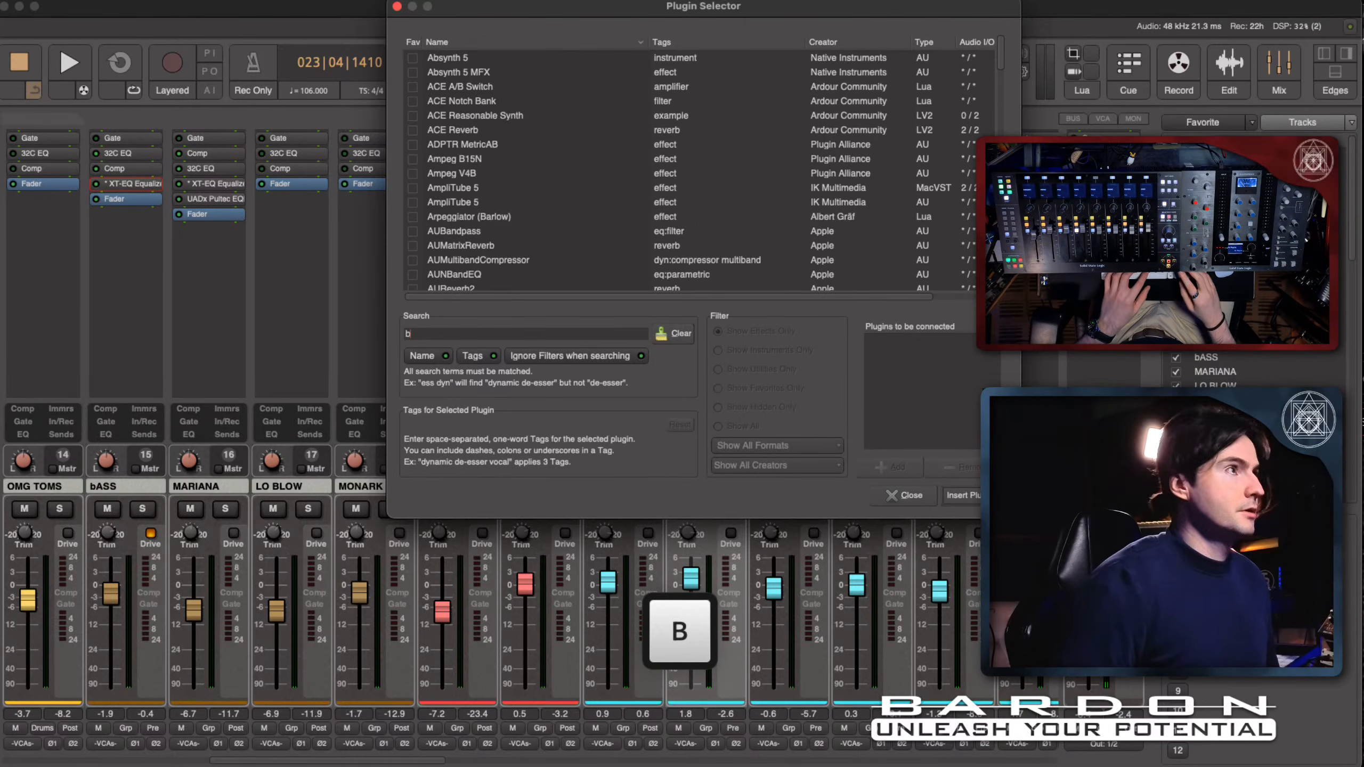
{"action": "type", "text": "x"}
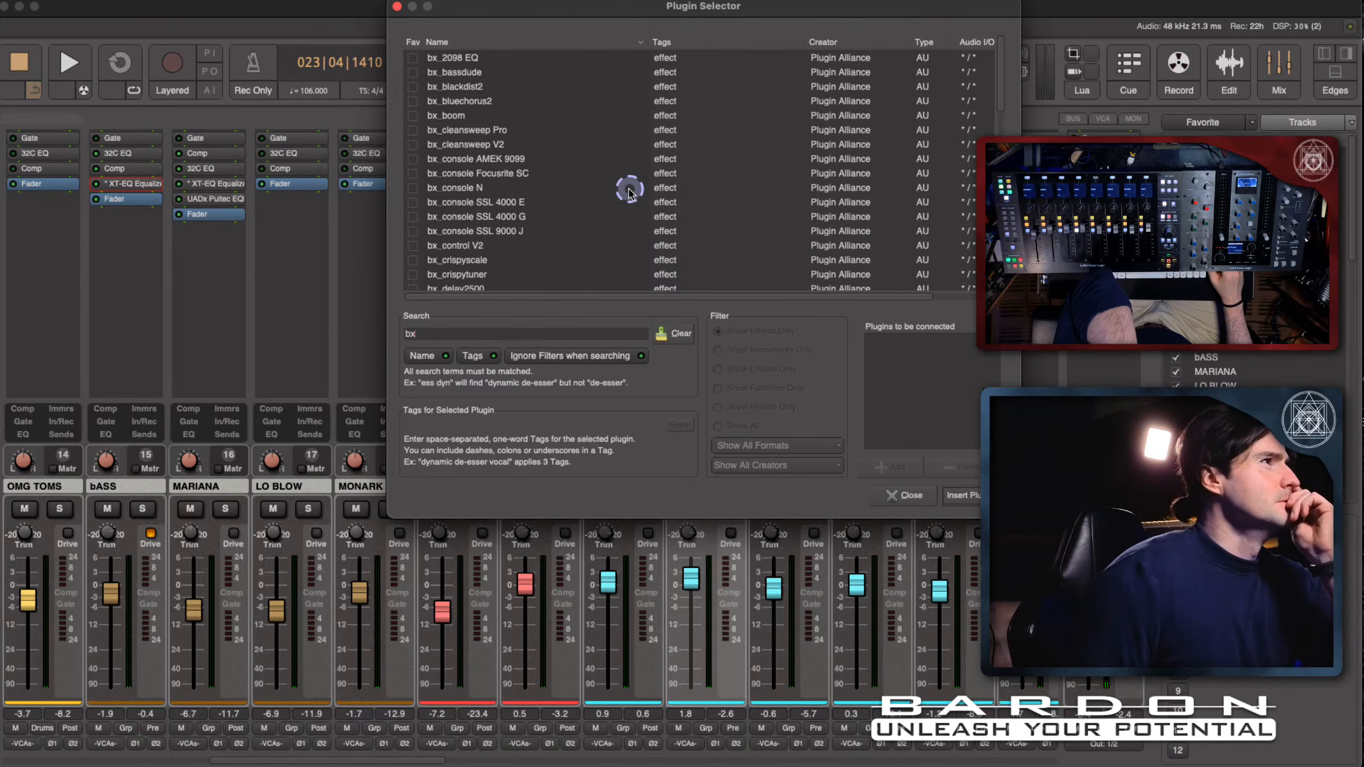
{"action": "scroll", "coordinate": [629, 189], "scroll_direction": "down", "scroll_amount": 3}
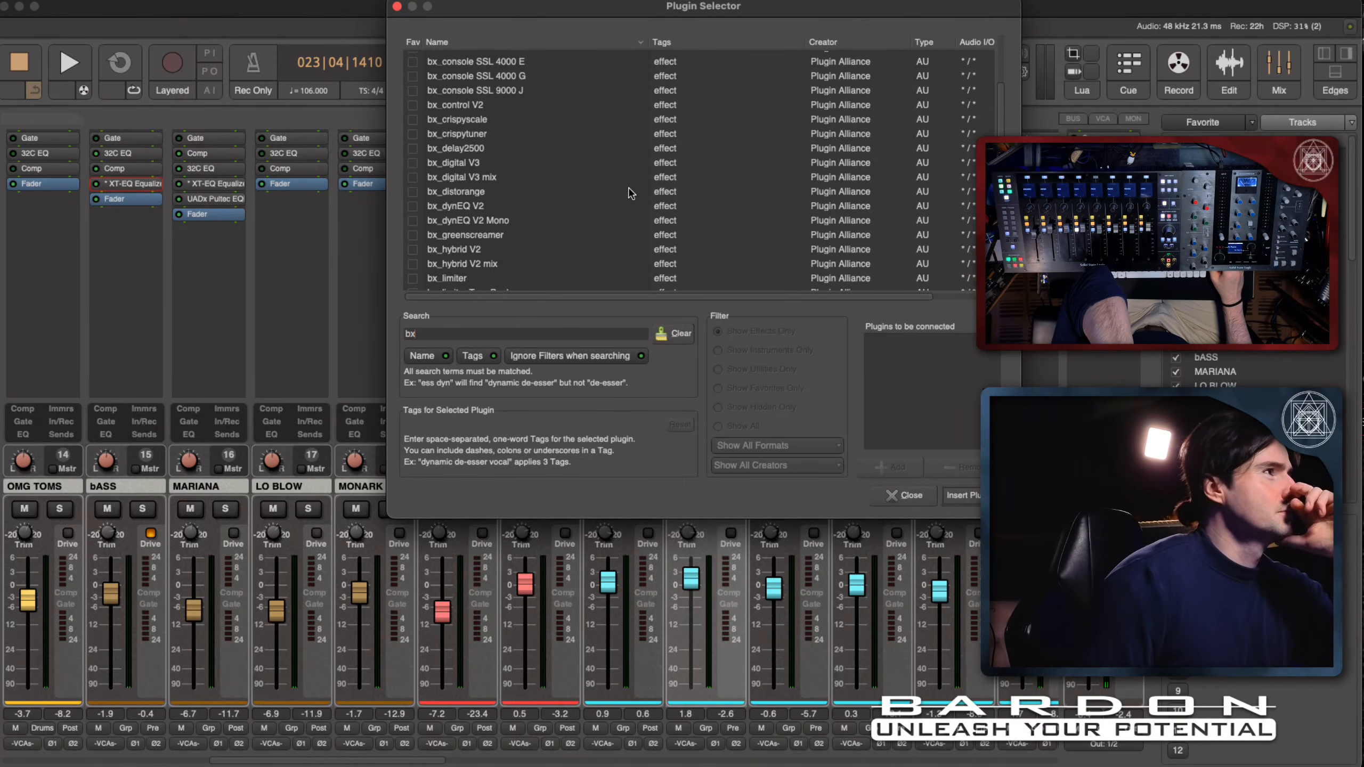
{"action": "scroll", "coordinate": [630, 193], "scroll_direction": "down", "scroll_amount": 3}
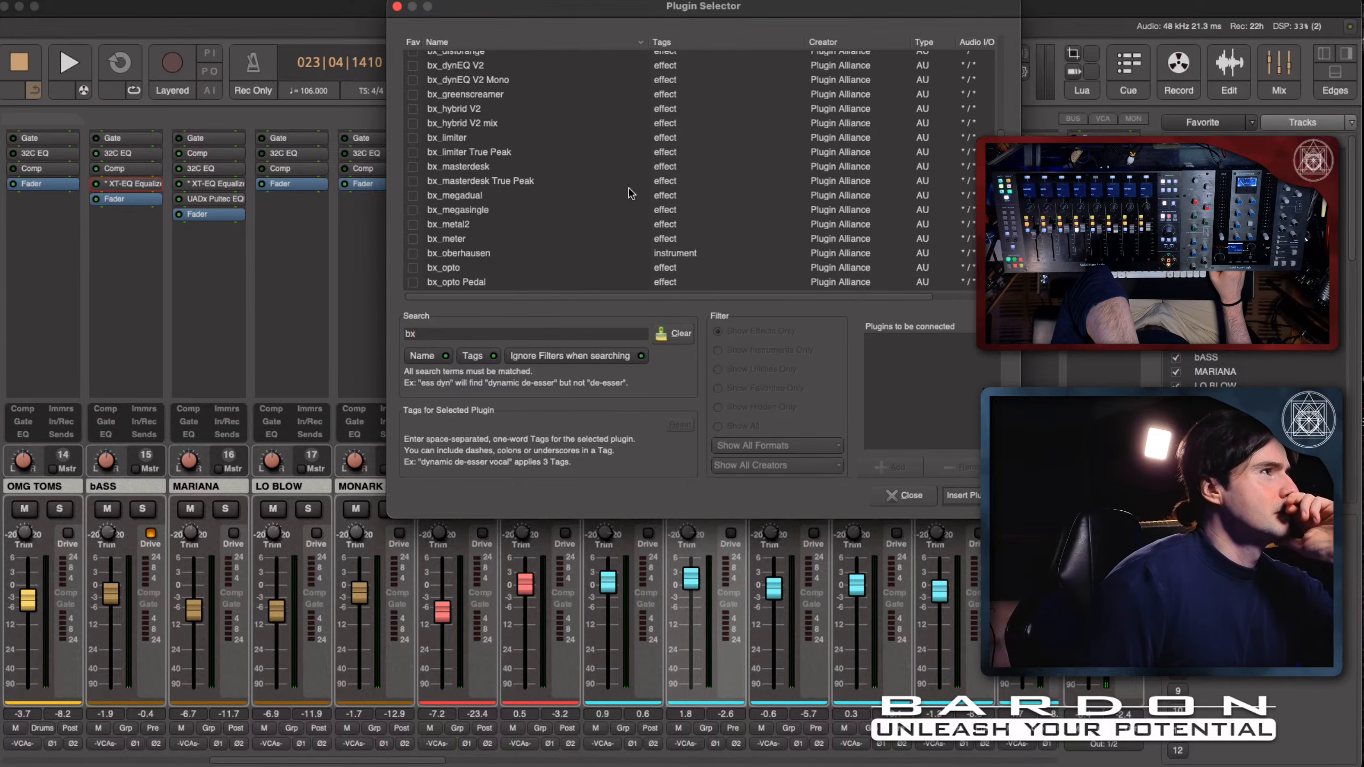
{"action": "scroll", "coordinate": [630, 193], "scroll_direction": "down", "scroll_amount": 2}
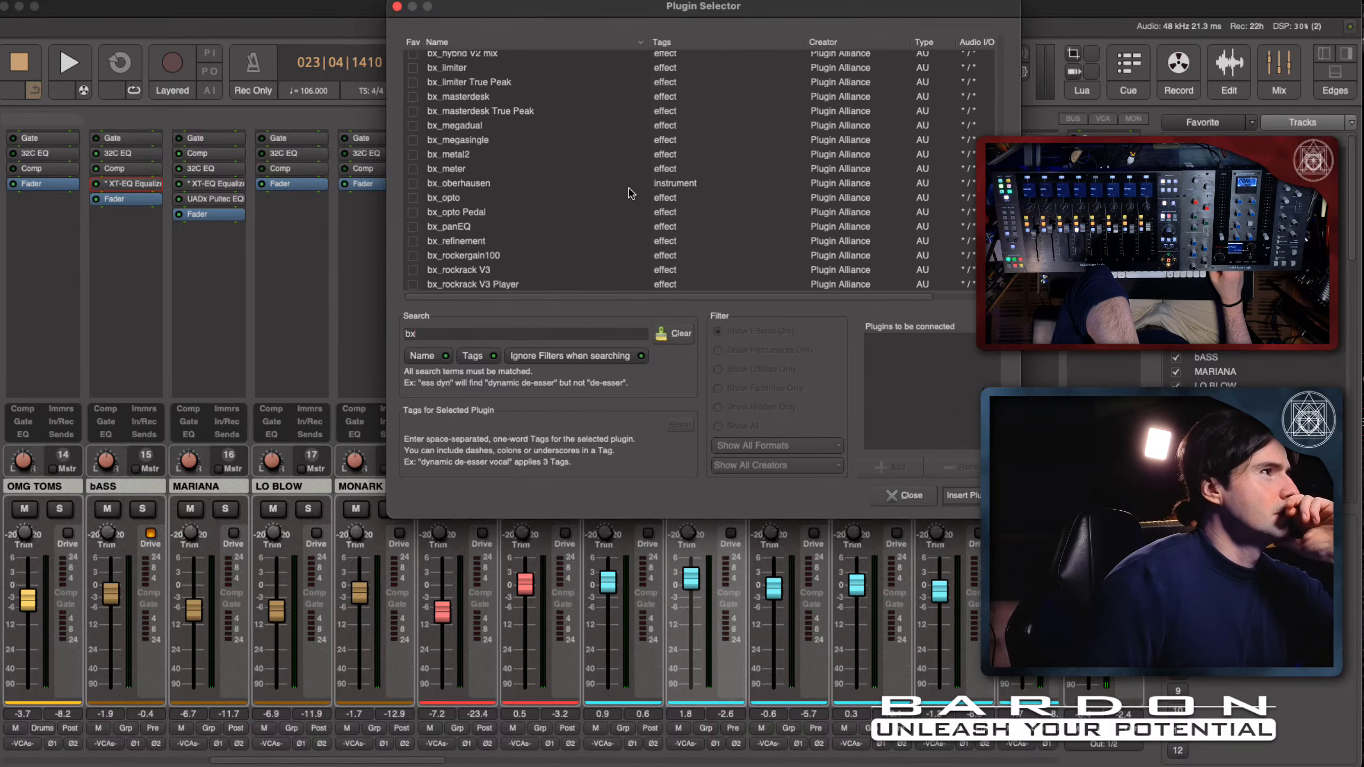
{"action": "scroll", "coordinate": [630, 193], "scroll_direction": "up", "scroll_amount": 2}
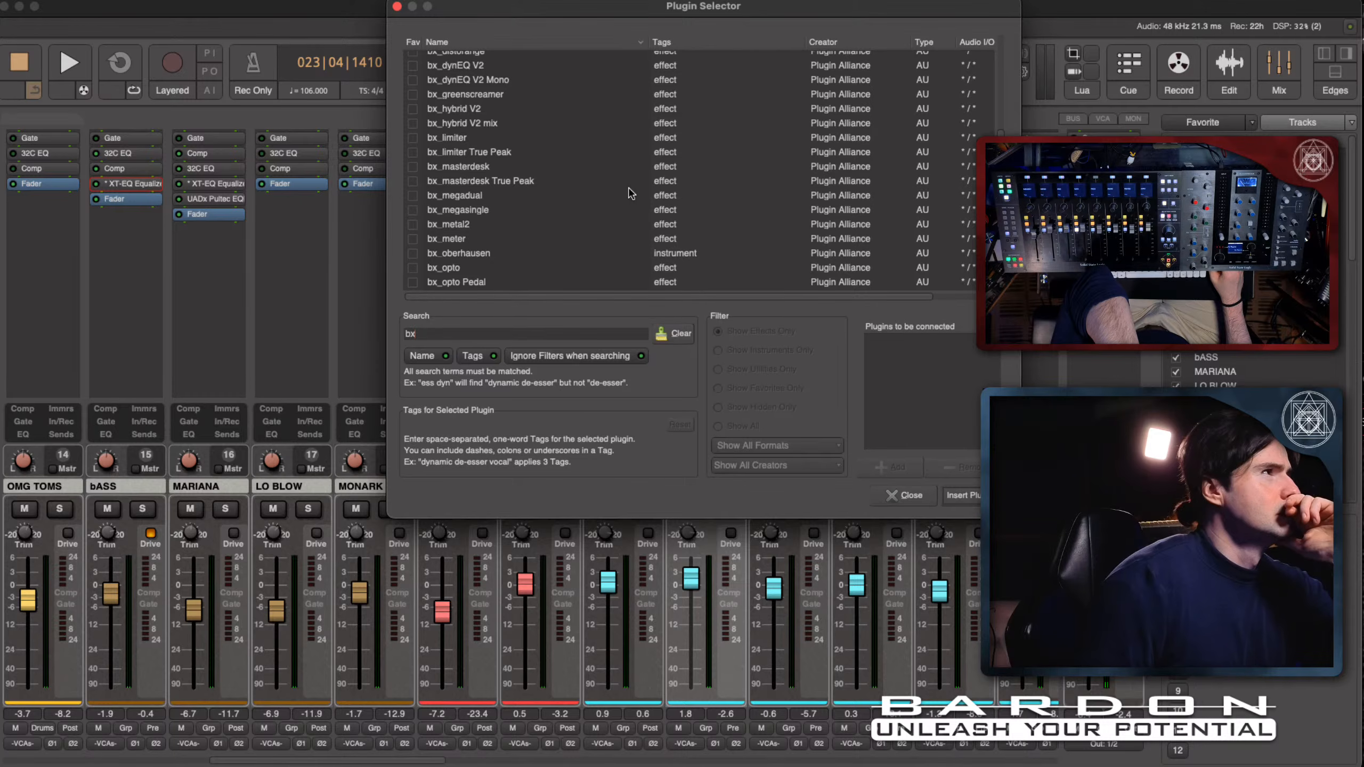
{"action": "scroll", "coordinate": [629, 193], "scroll_direction": "up", "scroll_amount": 3}
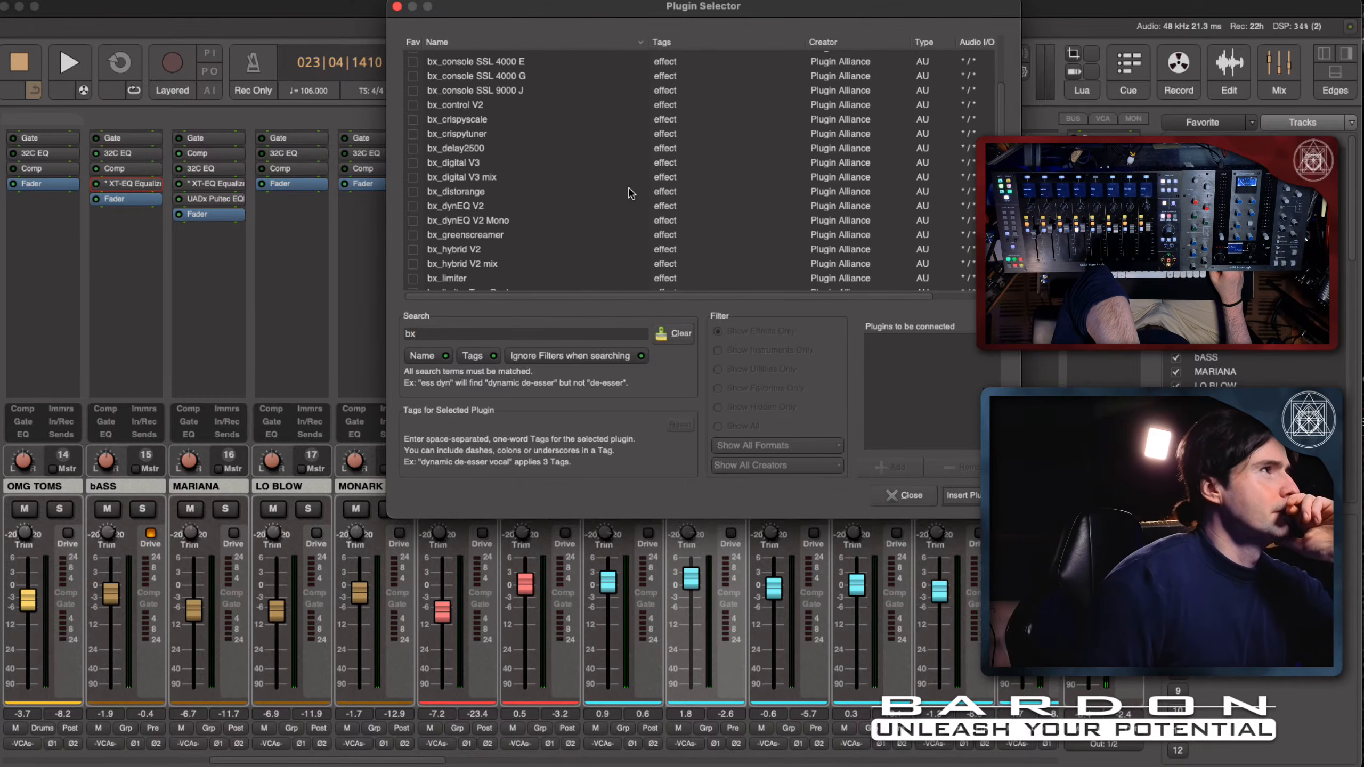
- Narrow the plug-in search to "bx gi" and insert bx_digital V3 on the FAFO channel
{"action": "left_click", "coordinate": [493, 333]}
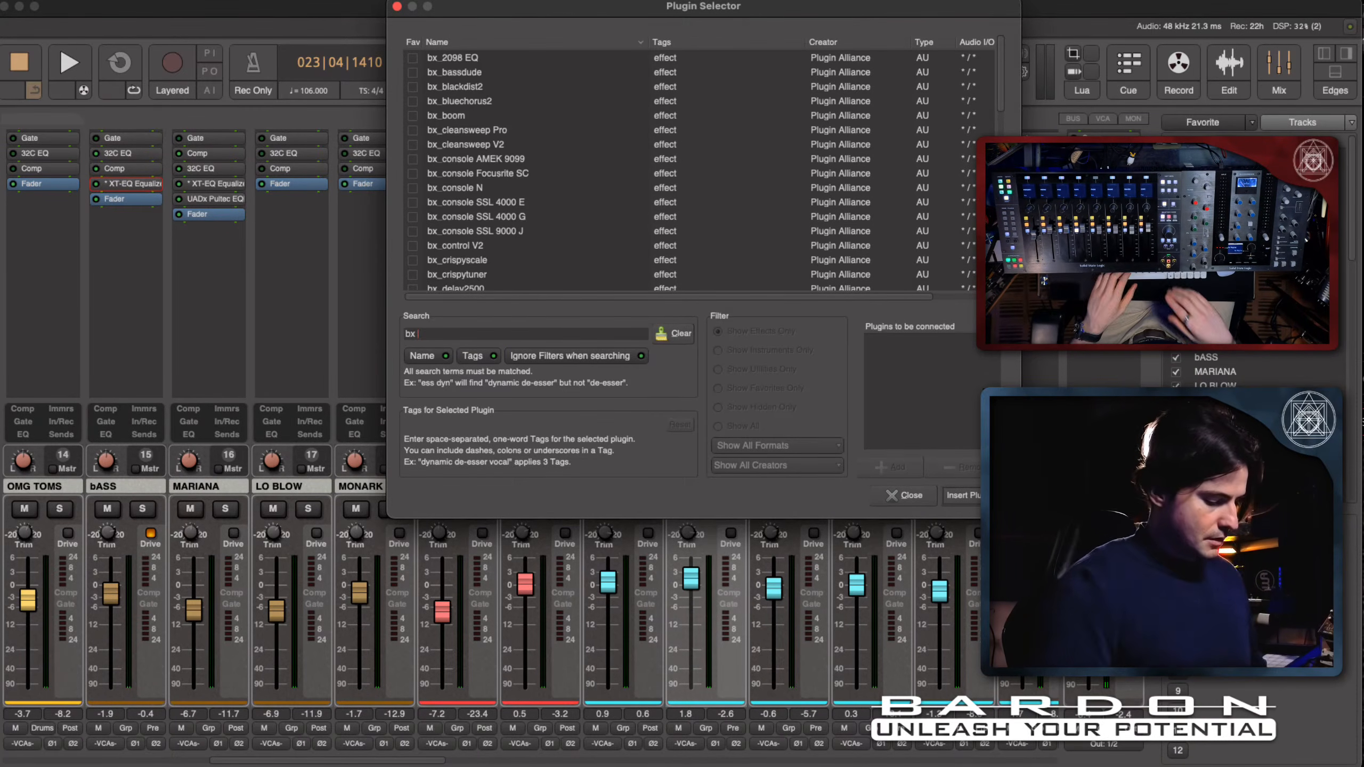
{"action": "type", "text": "gi"}
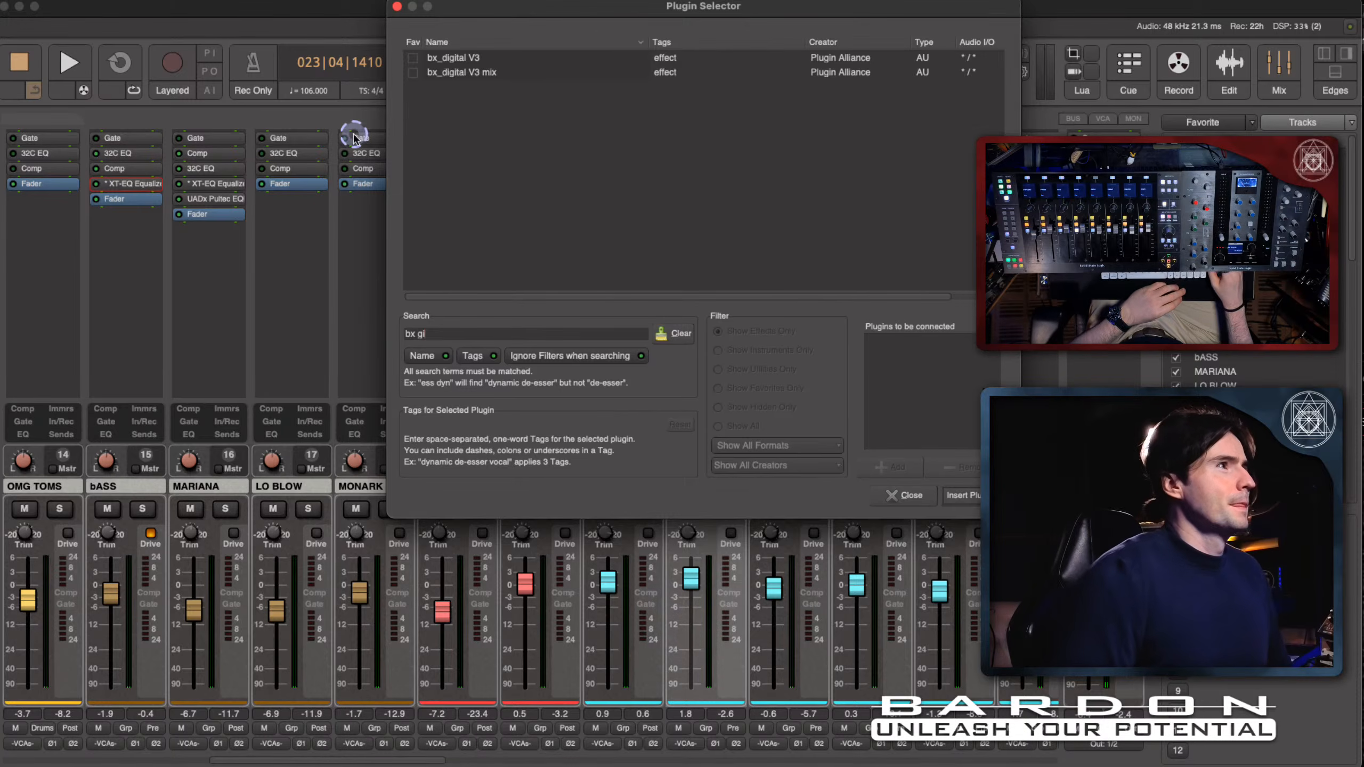
{"action": "double_click", "coordinate": [494, 59]}
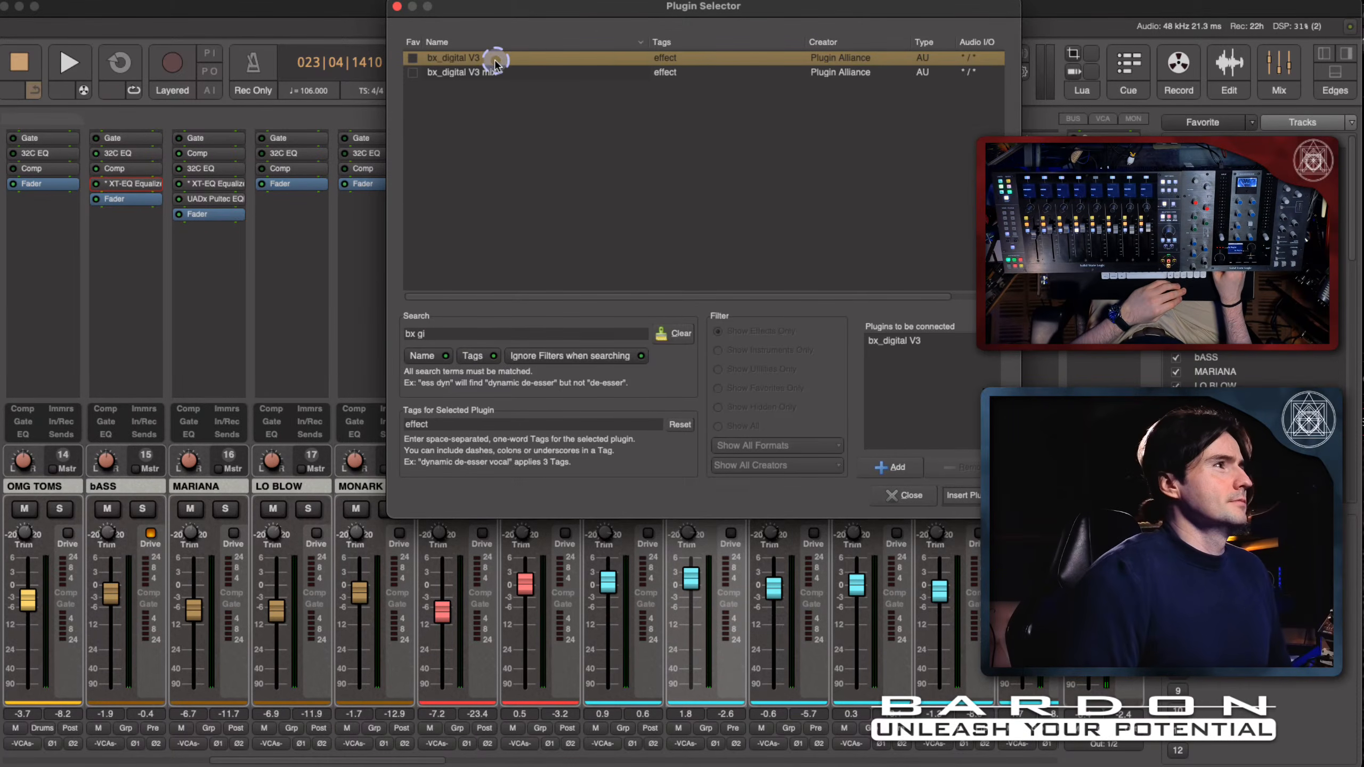
{"action": "left_click", "coordinate": [961, 495]}
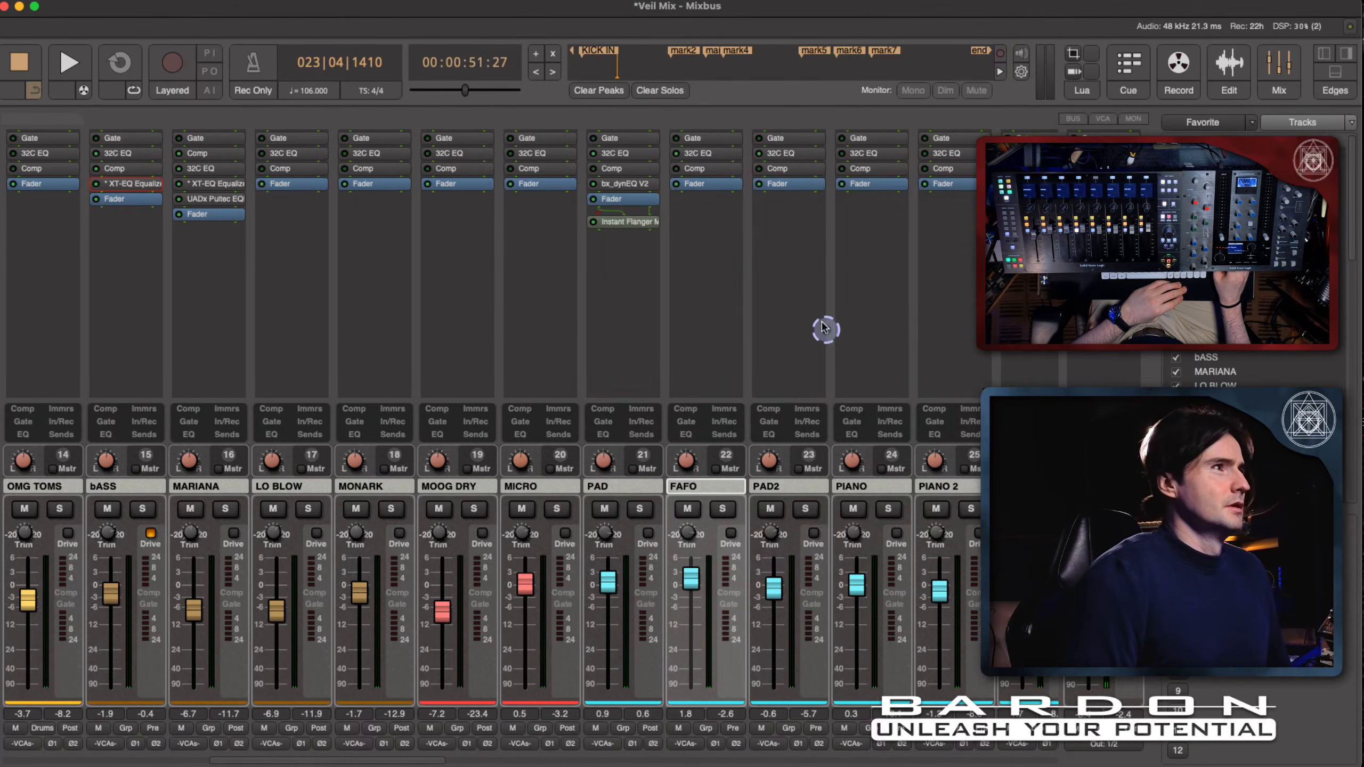
- Close the bx_digital V3 window, move the plug-in ahead of FAFO's fader, and reopen it
{"action": "left_click_drag", "start_coordinate": [886, 194], "coordinate": [379, 205]}
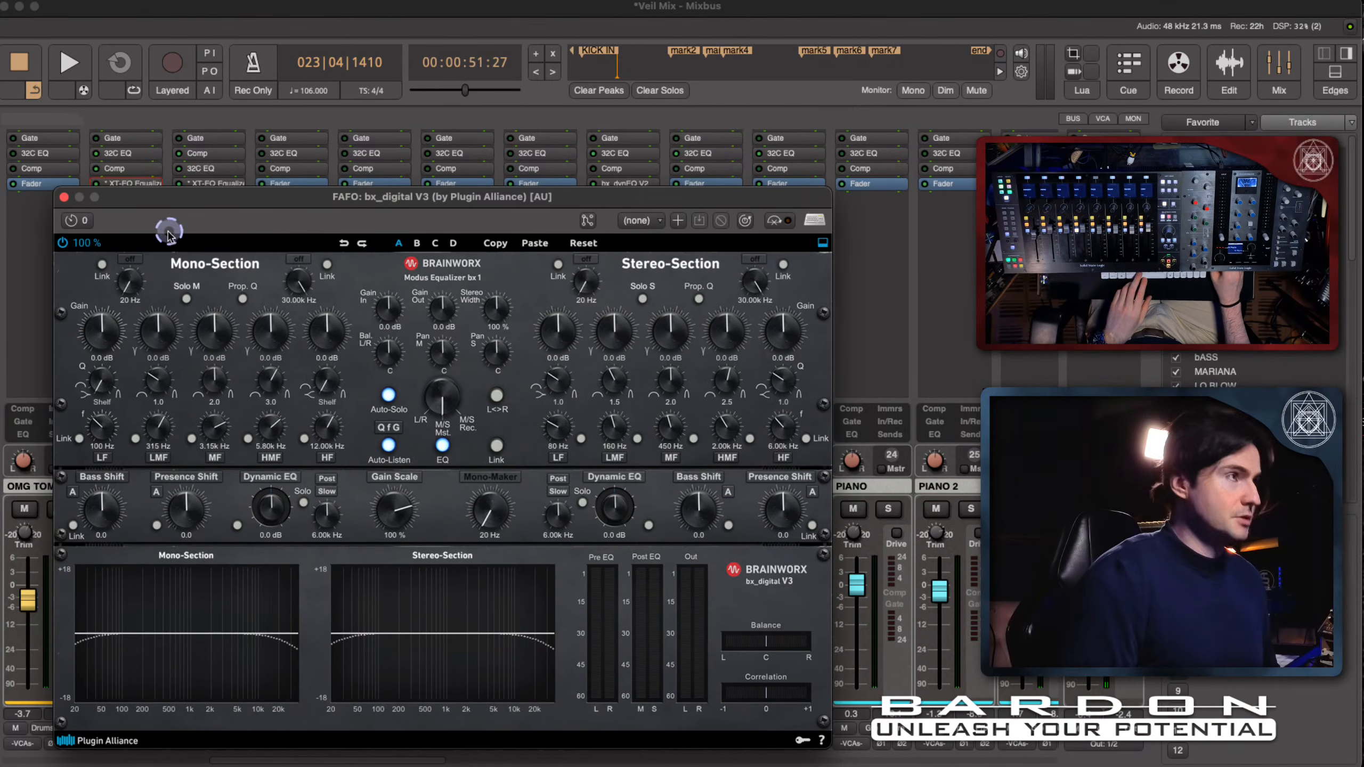
{"action": "left_click", "coordinate": [63, 197]}
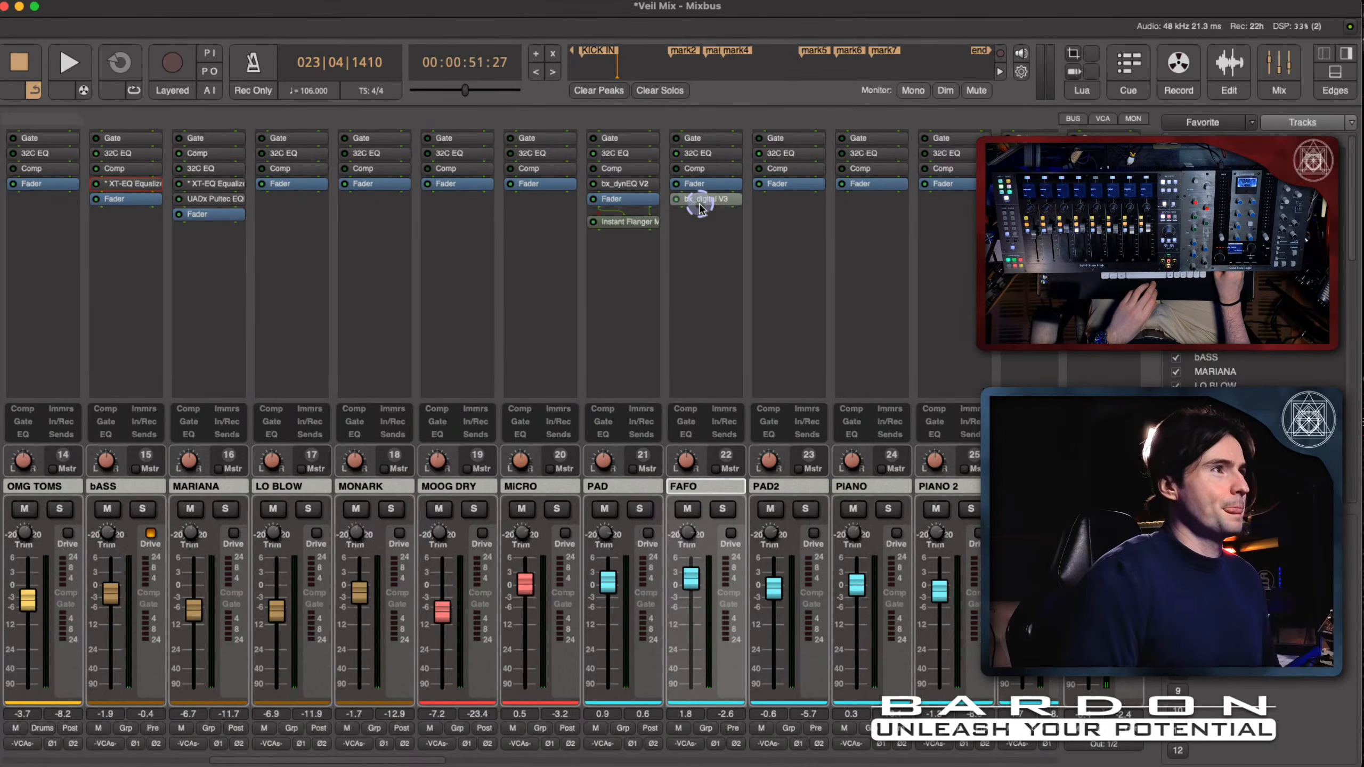
{"action": "left_click_drag", "start_coordinate": [700, 204], "coordinate": [699, 181]}
{"action": "double_click", "coordinate": [709, 184]}
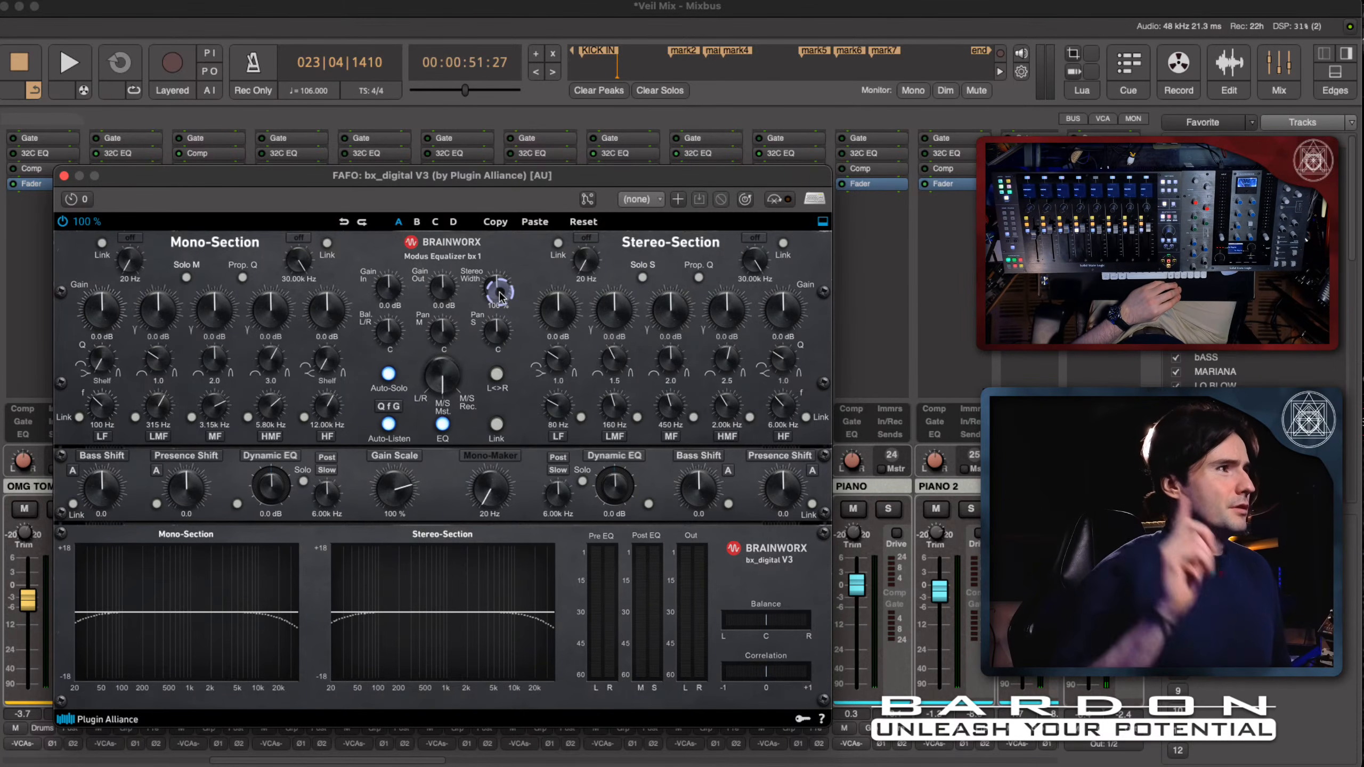
- Start playback and set bx_digital V3's Stereo Width to 129 % on FAFO
{"action": "key", "text": "shift+super"}
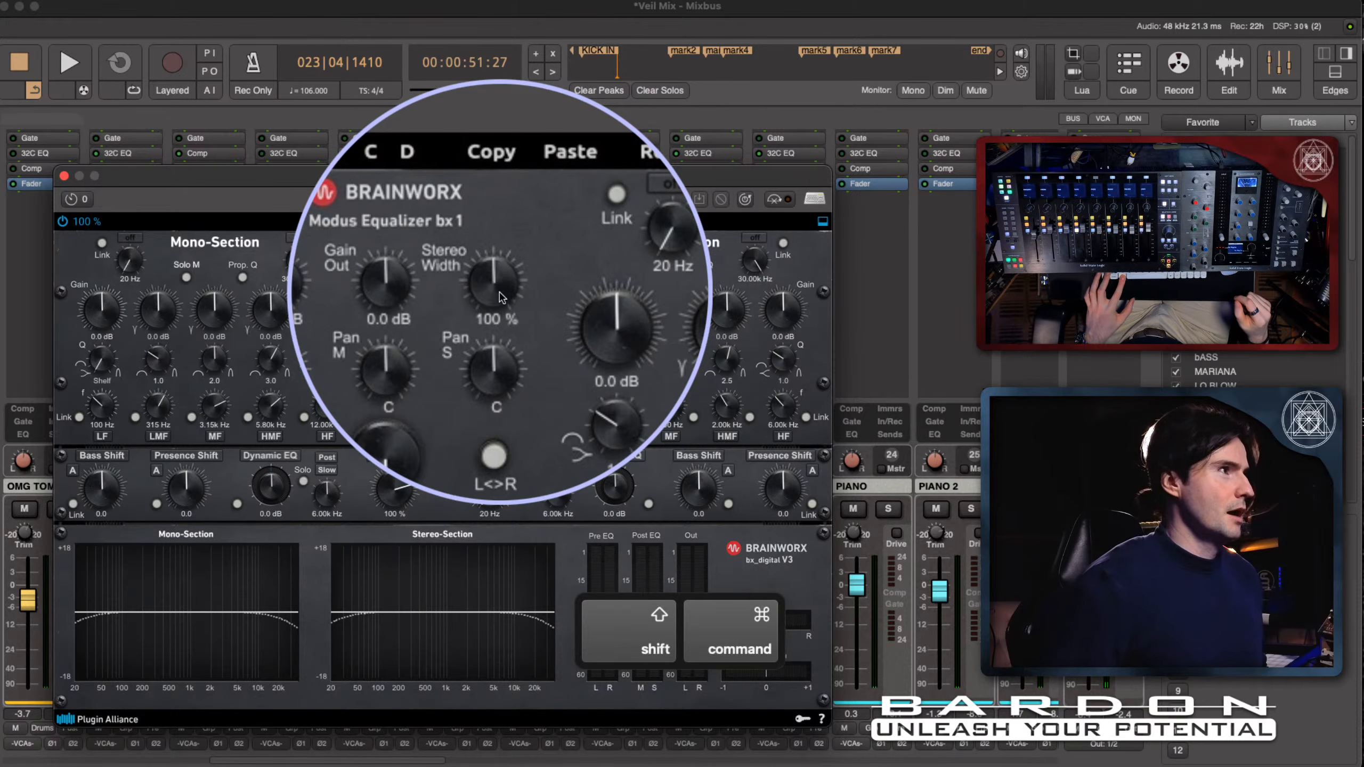
{"action": "key", "text": "super"}
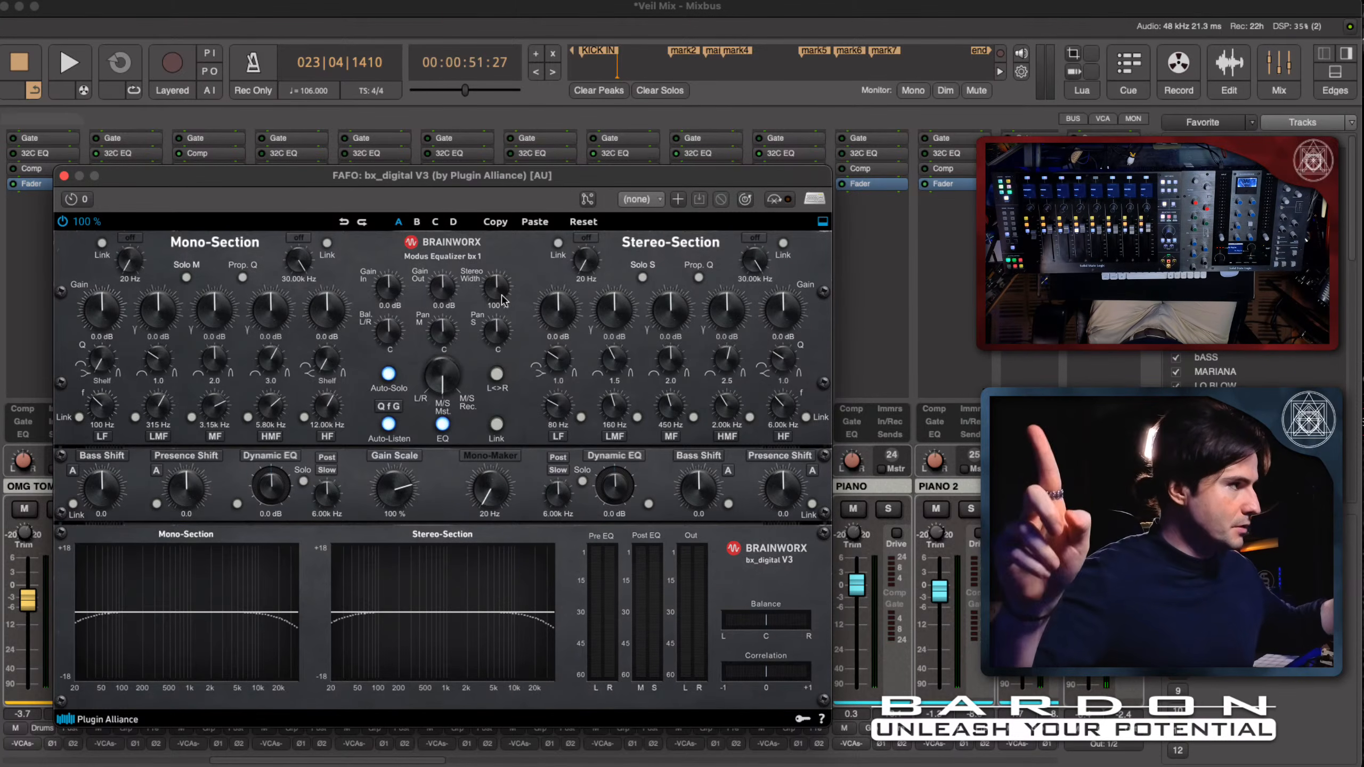
{"action": "key", "text": "space"}
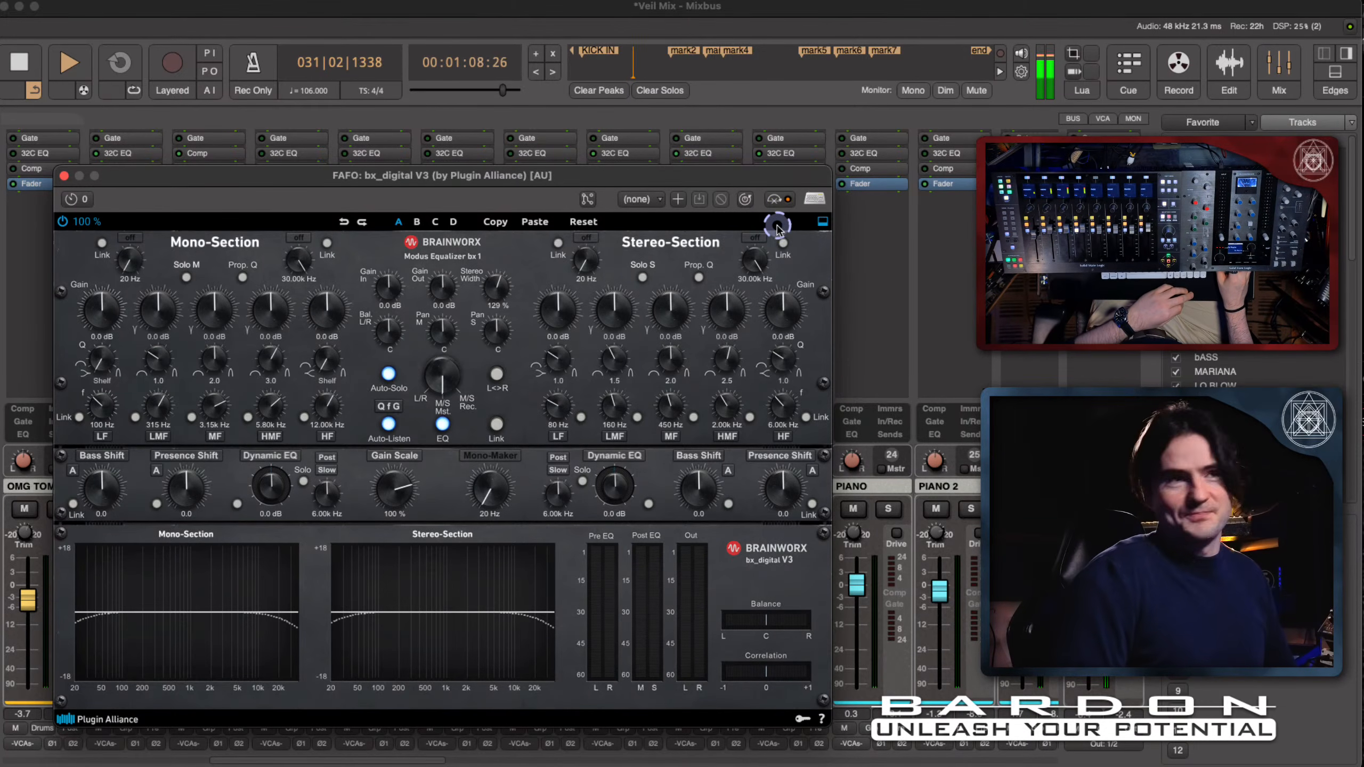
- Re-enable bx_digital V3 after the bypass comparison, stop playback, and audition the passage again from FAFO's clip start
{"action": "left_click", "coordinate": [779, 199]}
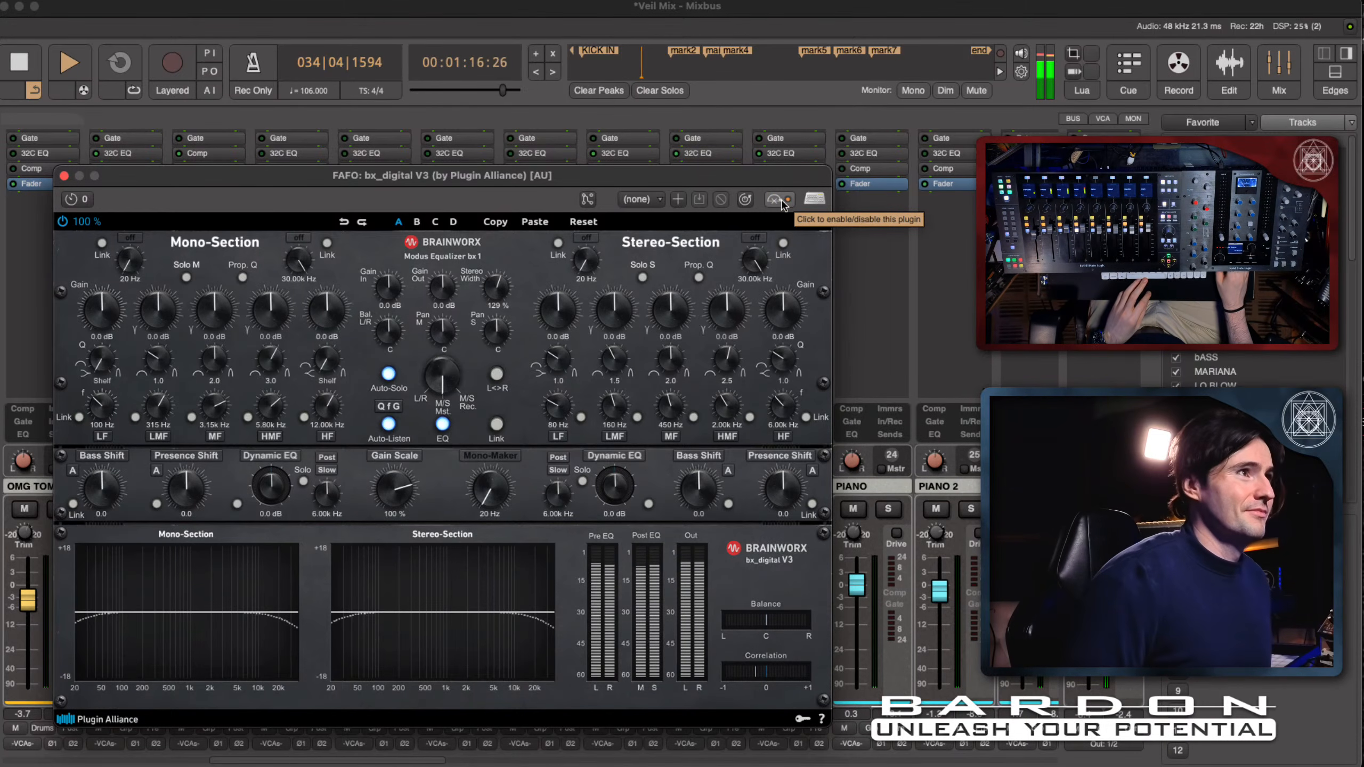
{"action": "key", "text": "space"}
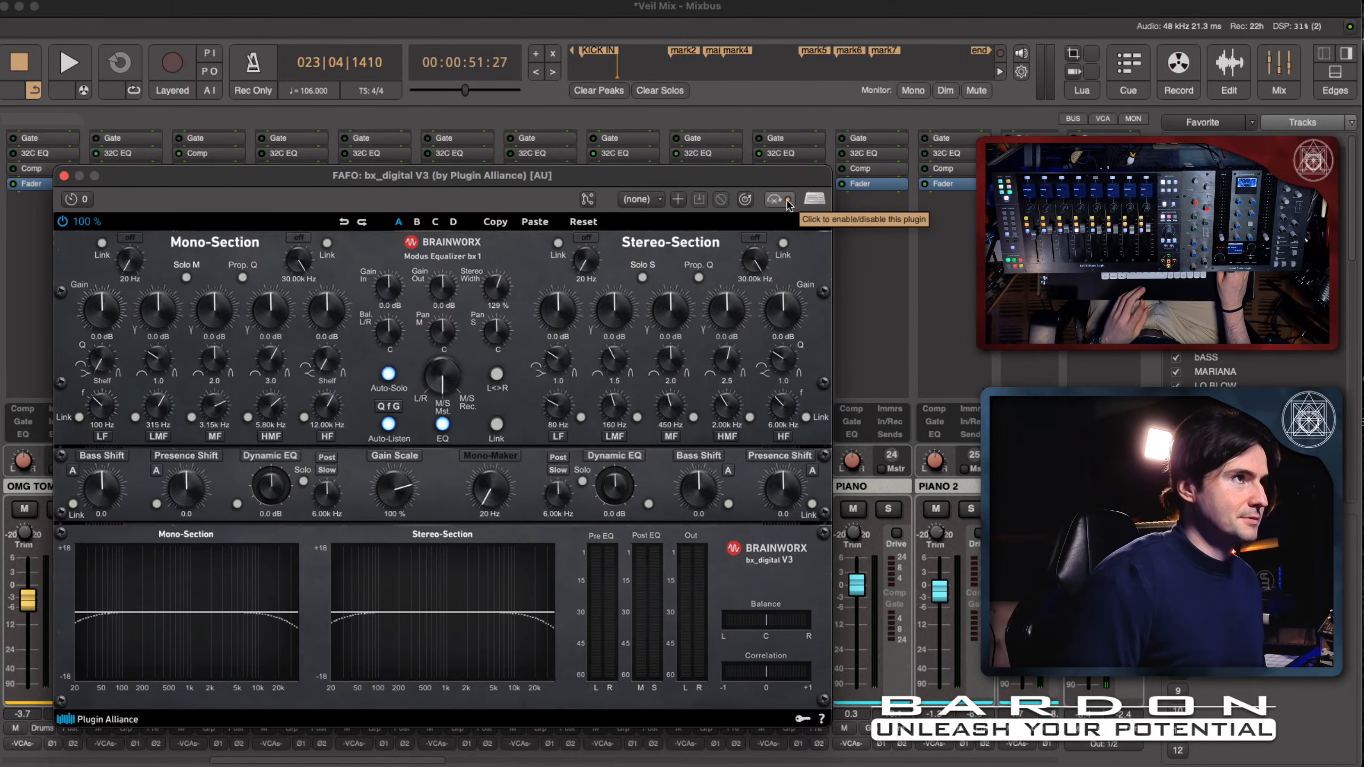
{"action": "key", "text": "space"}
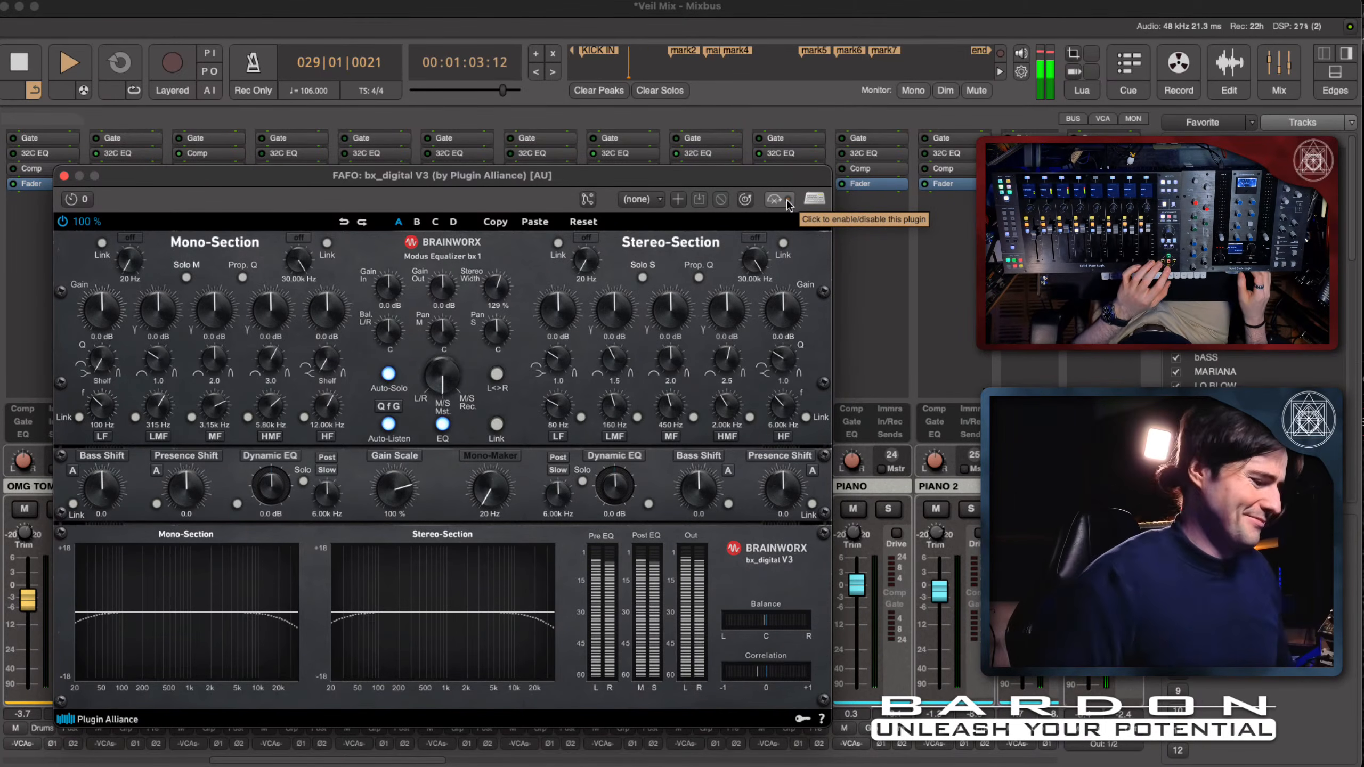
{"action": "key", "text": "space"}
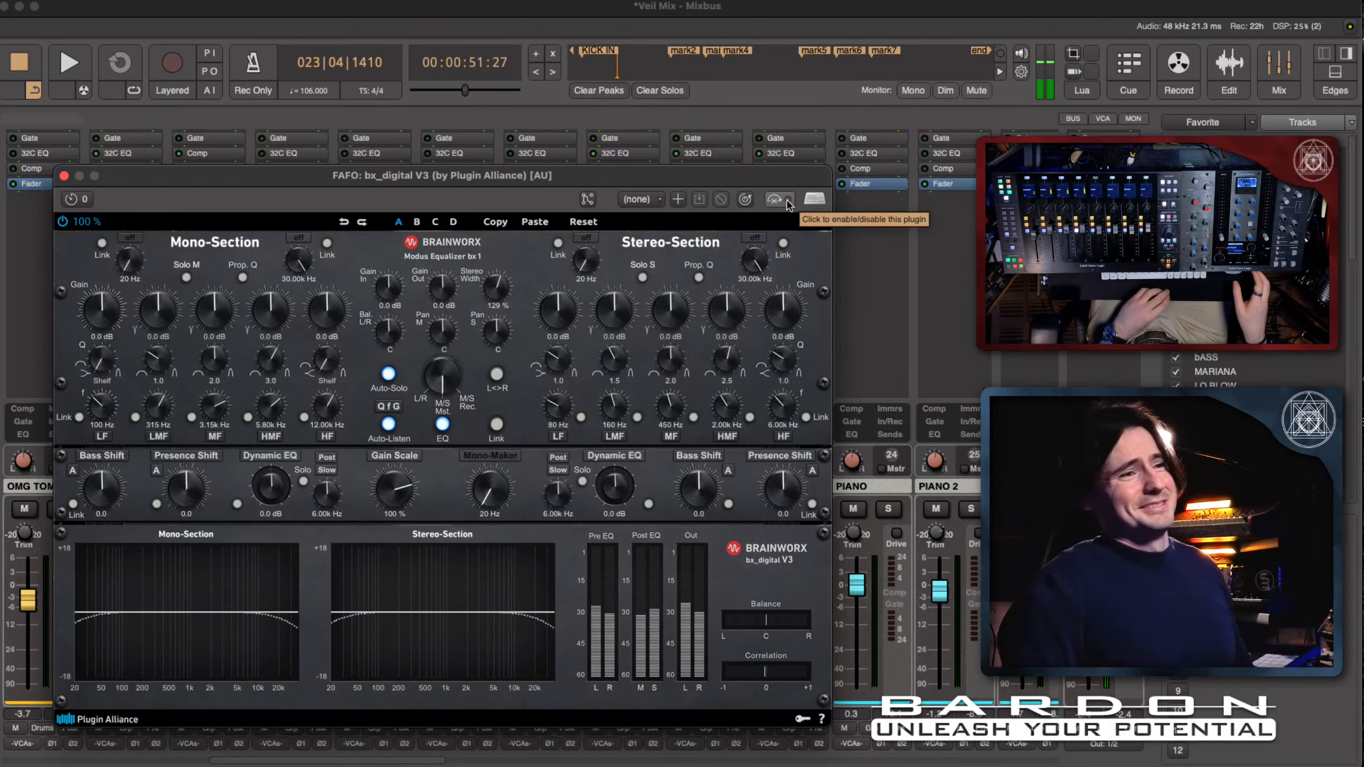
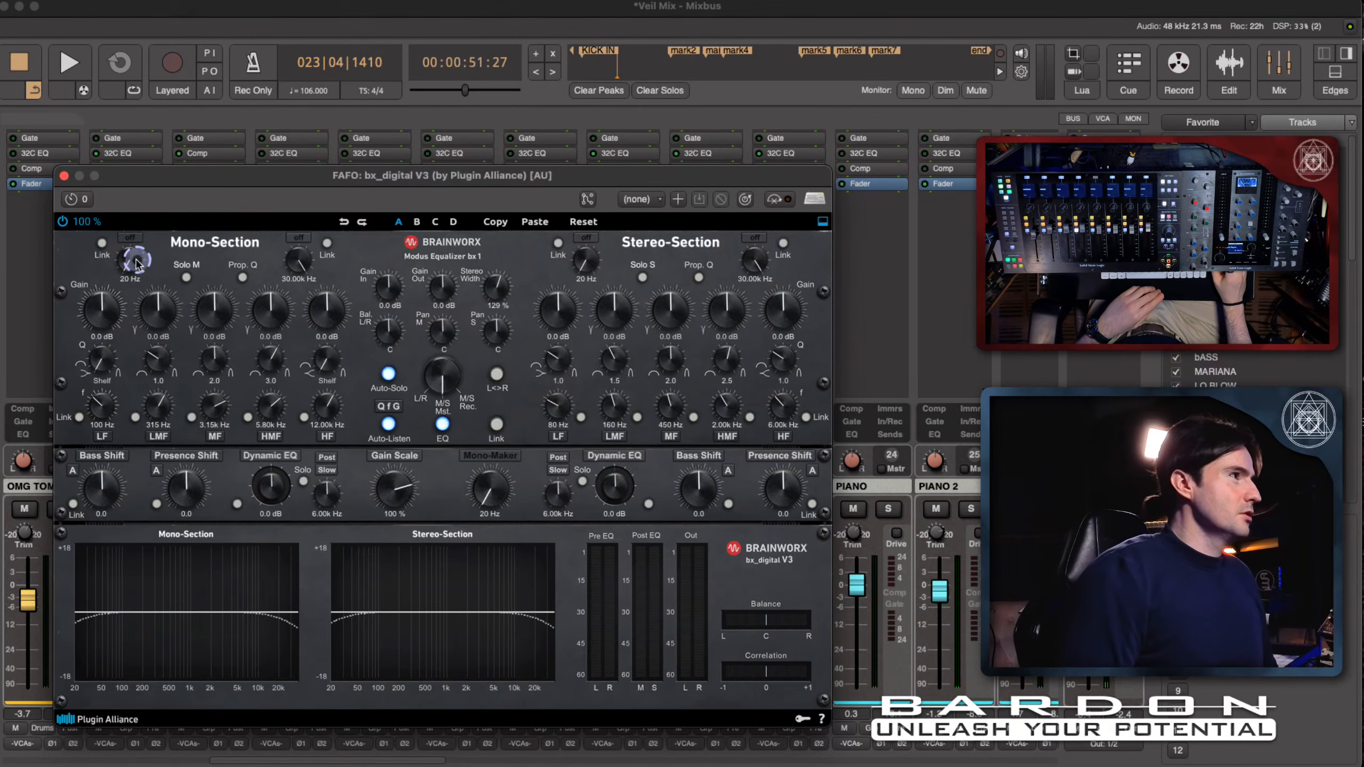
- Sweep the Mono-Section's low-cut filter, restarting from 20 Hz during playback, and try it at 397 Hz
{"action": "left_click_drag", "start_coordinate": [136, 262], "coordinate": [147, 228]}
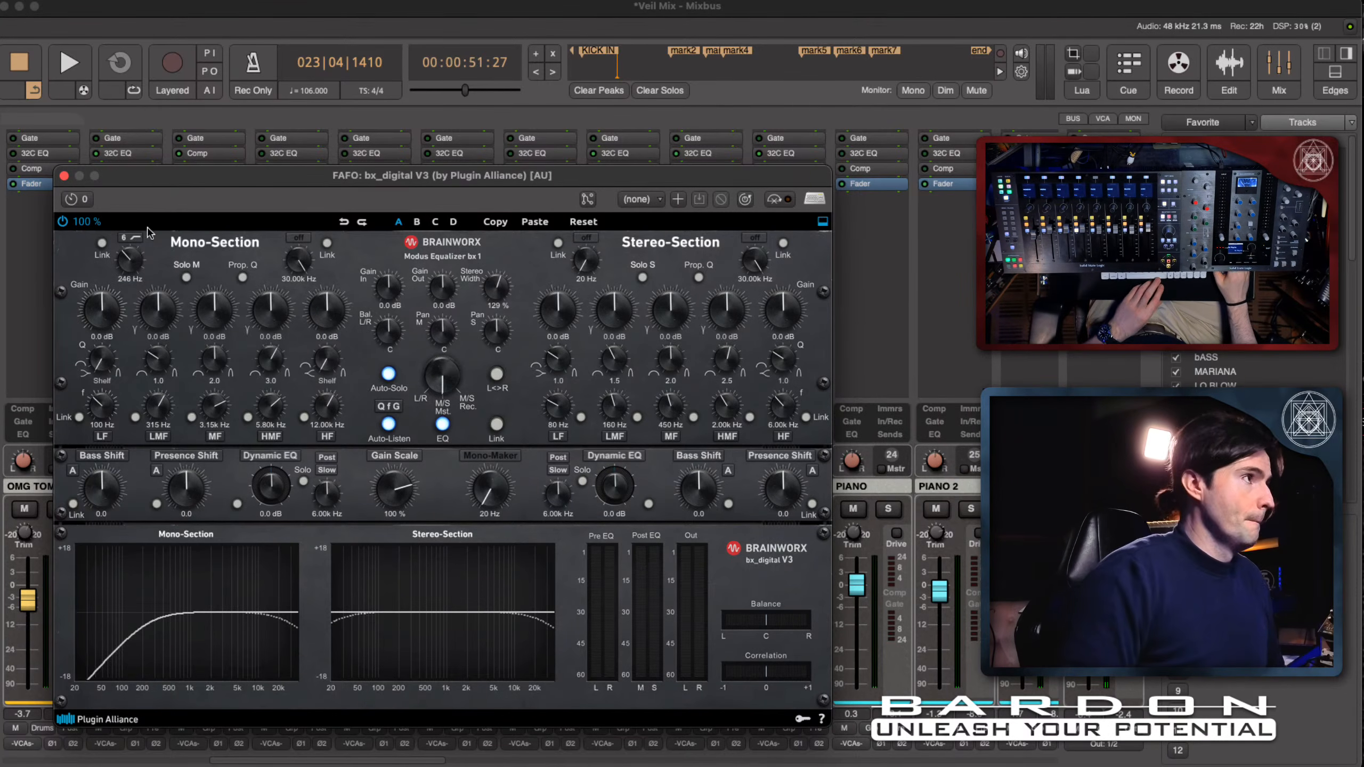
{"action": "left_click_drag", "start_coordinate": [133, 260], "coordinate": [134, 380]}
{"action": "key", "text": "space"}
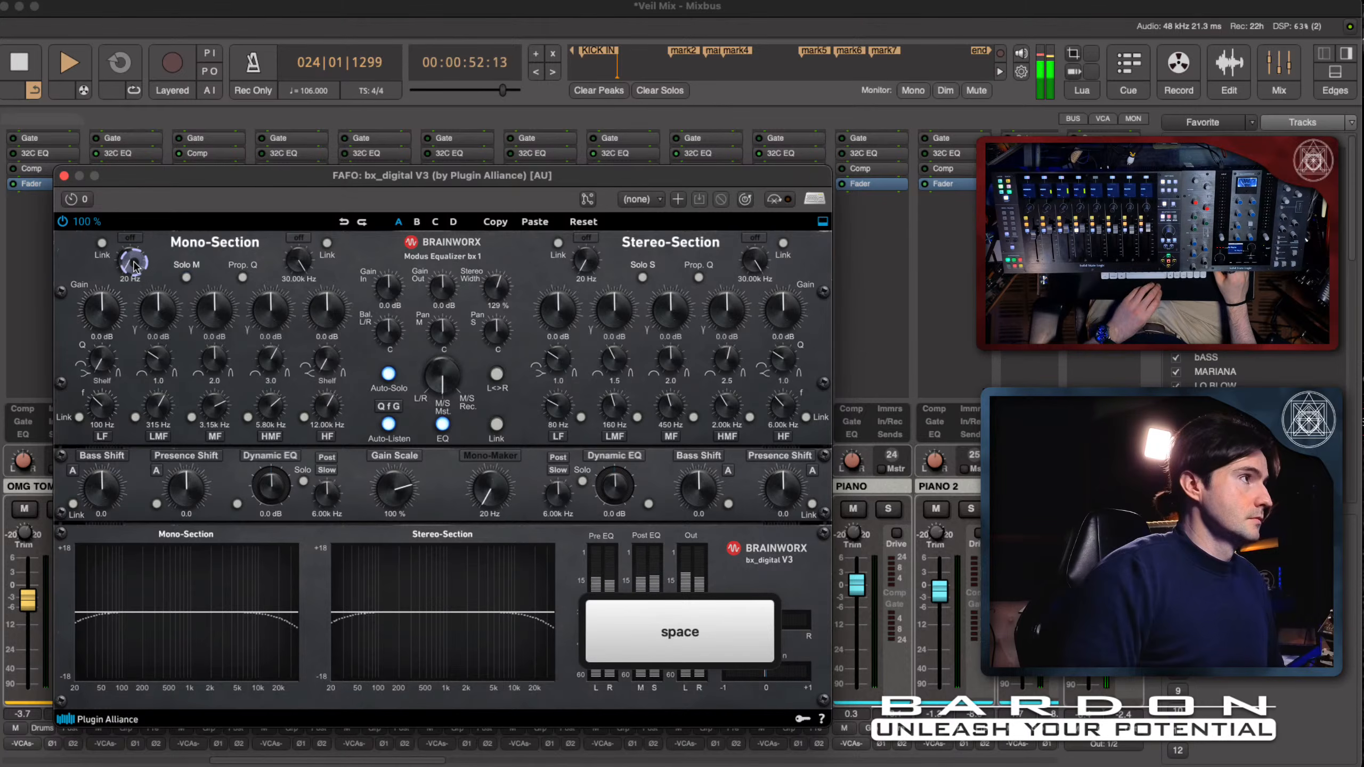
{"action": "left_click_drag", "start_coordinate": [133, 263], "coordinate": [137, 242]}
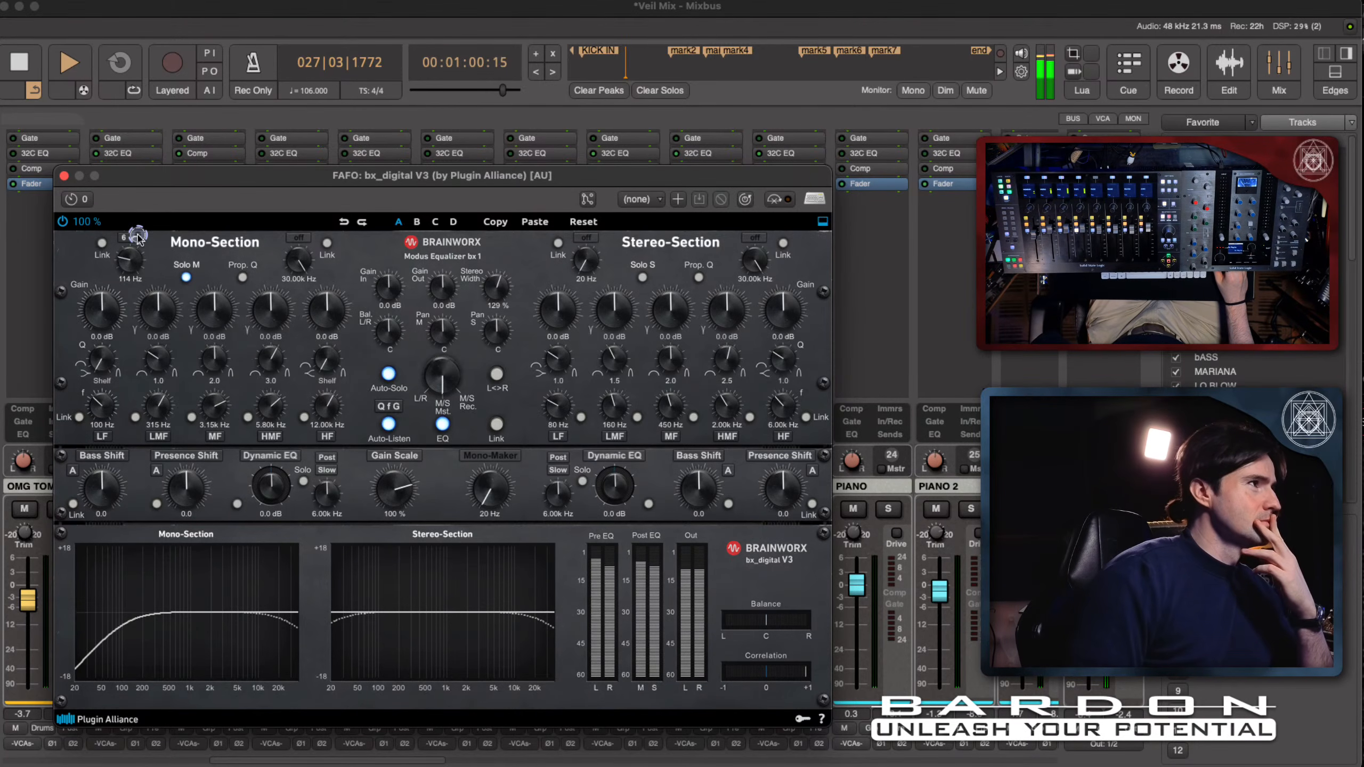
{"action": "mouse_move", "coordinate": [138, 236]}
{"action": "left_mouse_down"}
{"action": "mouse_move", "coordinate": [162, 177]}
{"action": "mouse_move", "coordinate": [157, 226]}
{"action": "left_mouse_up"}
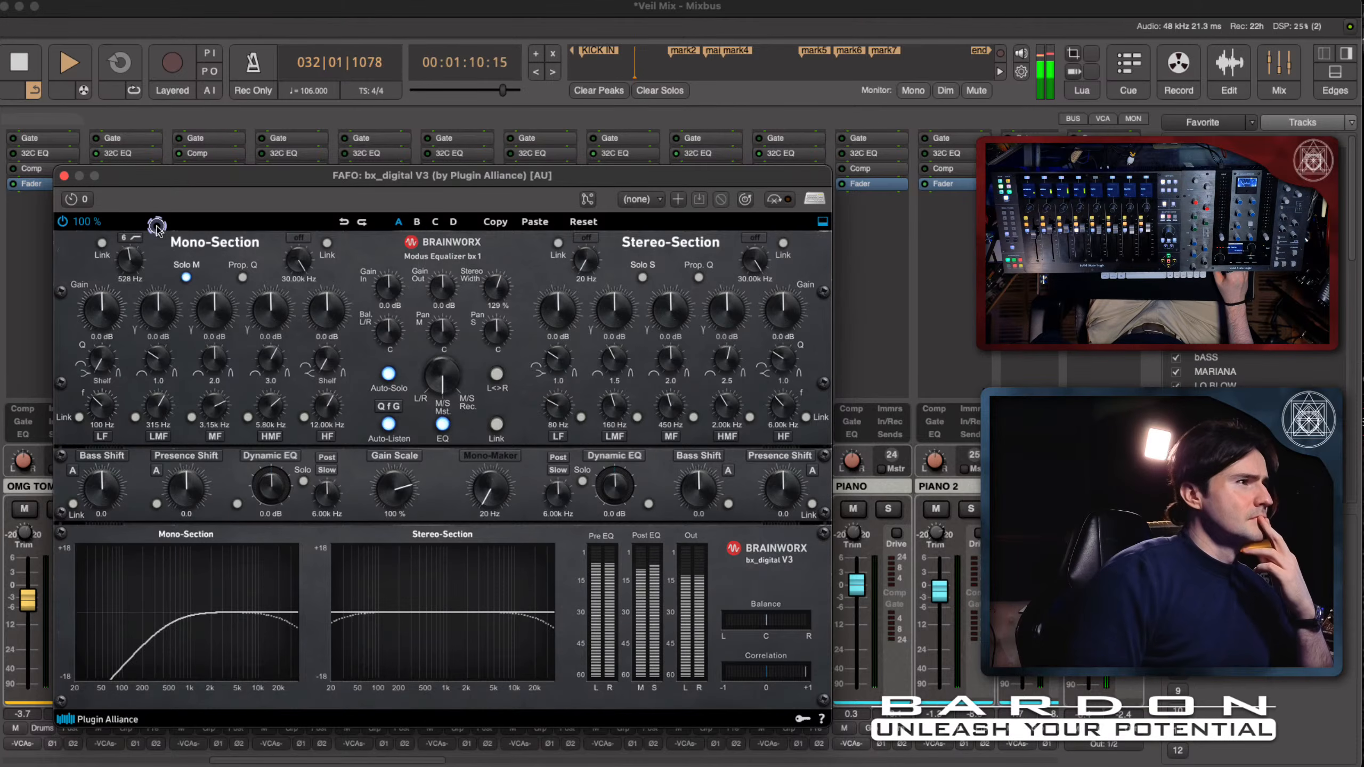
{"action": "left_click_drag", "start_coordinate": [156, 229], "coordinate": [156, 232]}
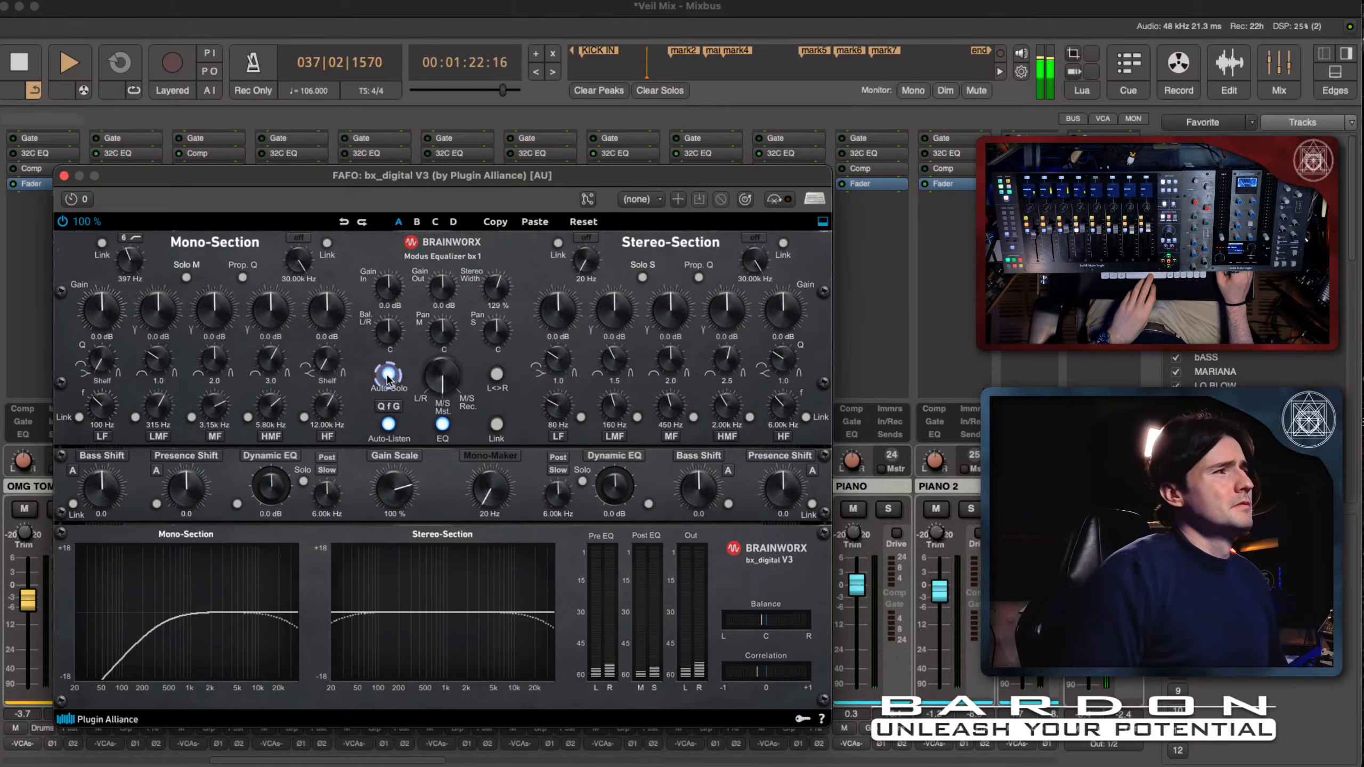
- Switch off Auto-Solo, reset the Mono-Section's low-cut filter to 20 Hz, and raise it to 753 Hz during playback
{"action": "key", "text": "space"}
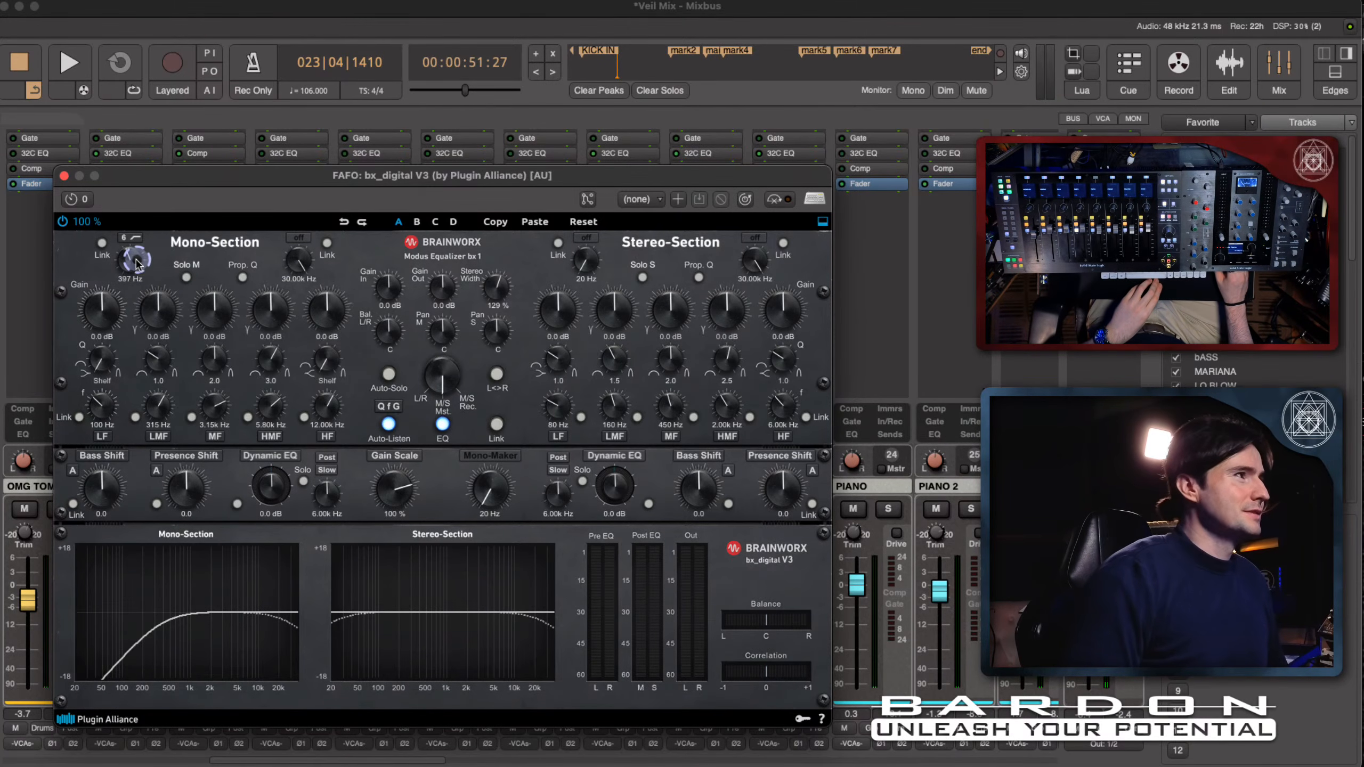
{"action": "mouse_move", "coordinate": [137, 262]}
{"action": "left_mouse_down"}
{"action": "mouse_move", "coordinate": [137, 239]}
{"action": "mouse_move", "coordinate": [132, 268]}
{"action": "left_mouse_up"}
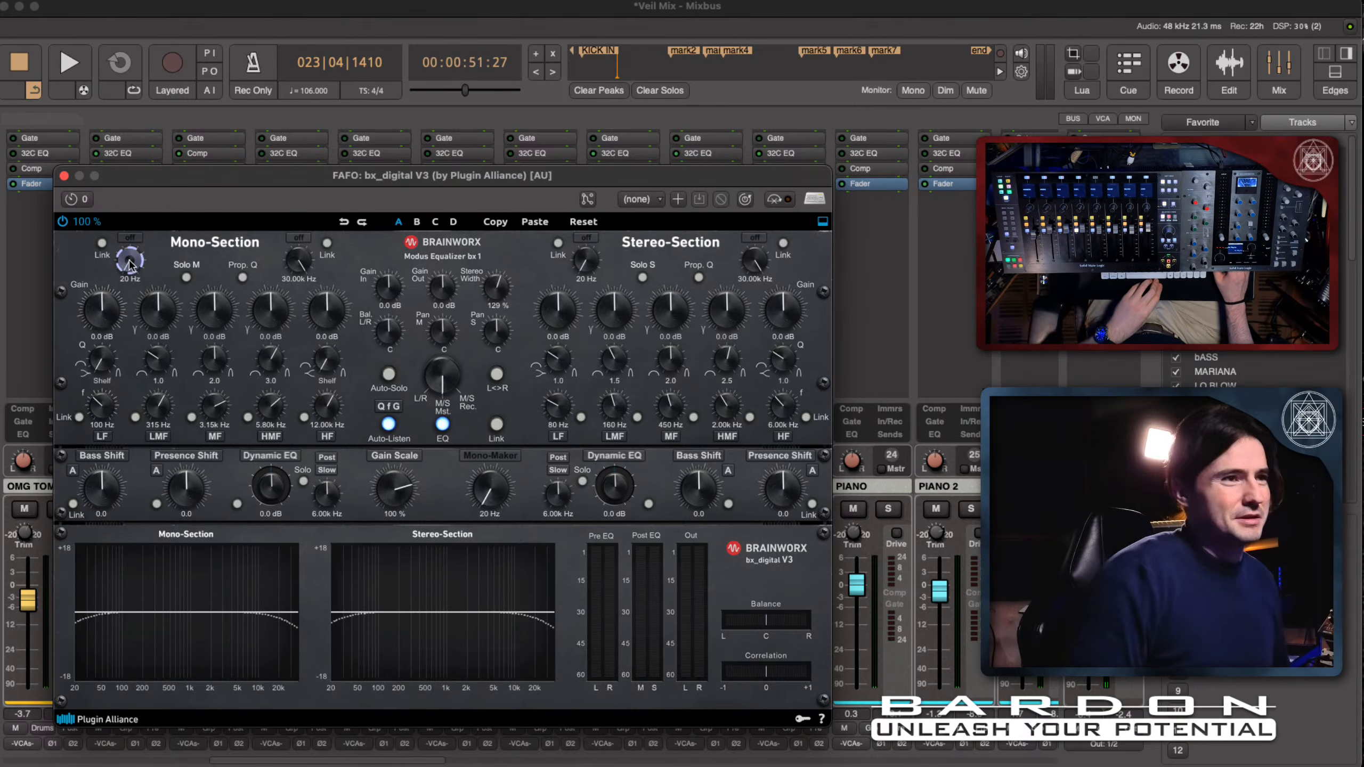
{"action": "key", "text": "space"}
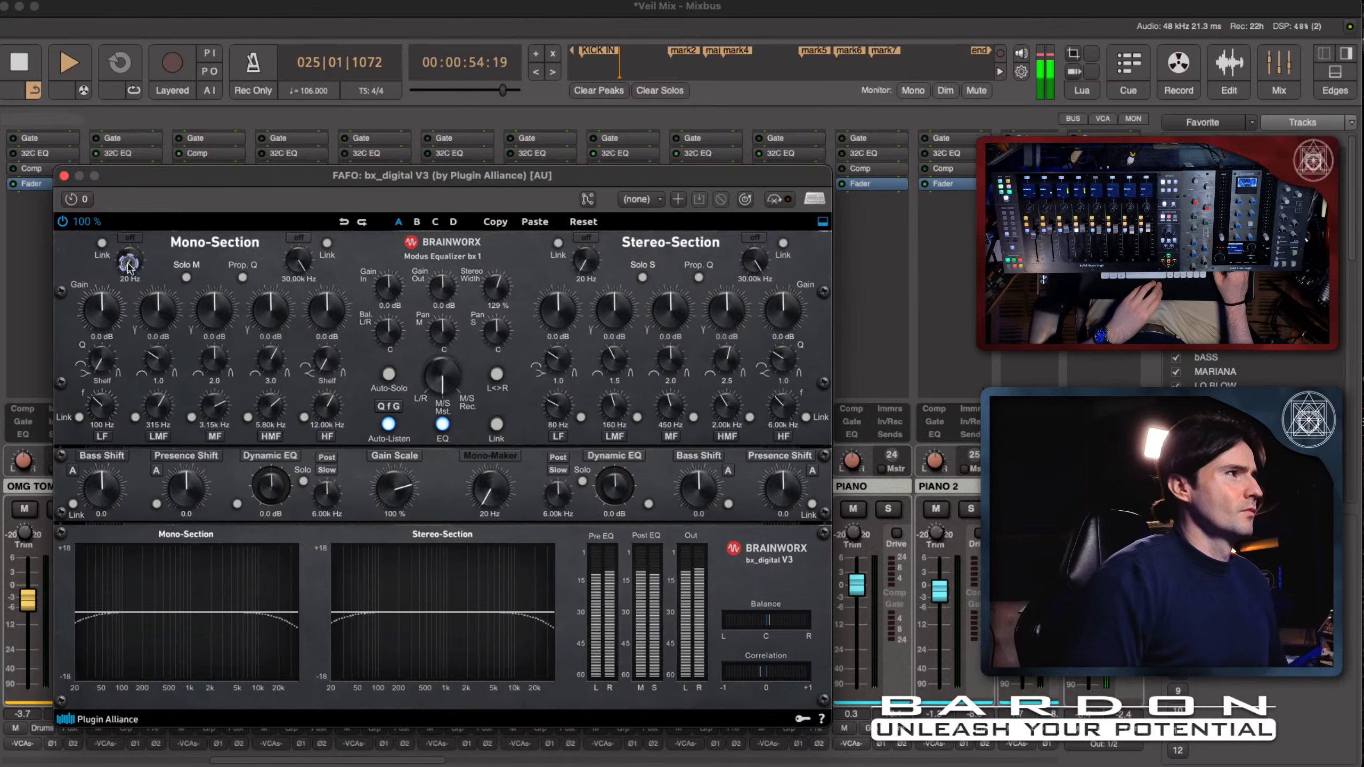
{"action": "left_click_drag", "start_coordinate": [129, 263], "coordinate": [142, 209]}
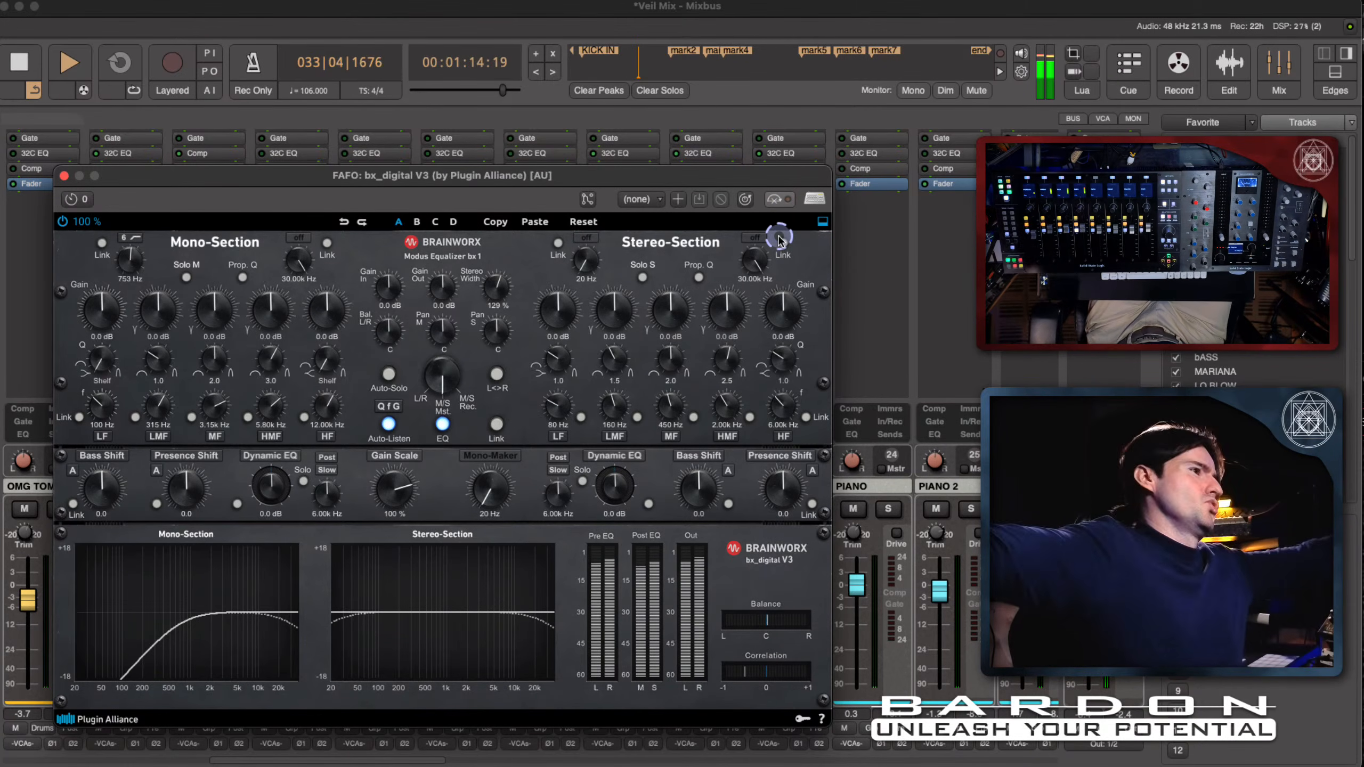
- Stop playback and set the Stereo-Section's HF band to 5.14 kHz and its high-cut filter to 15.73 kHz
{"action": "key", "text": "space"}
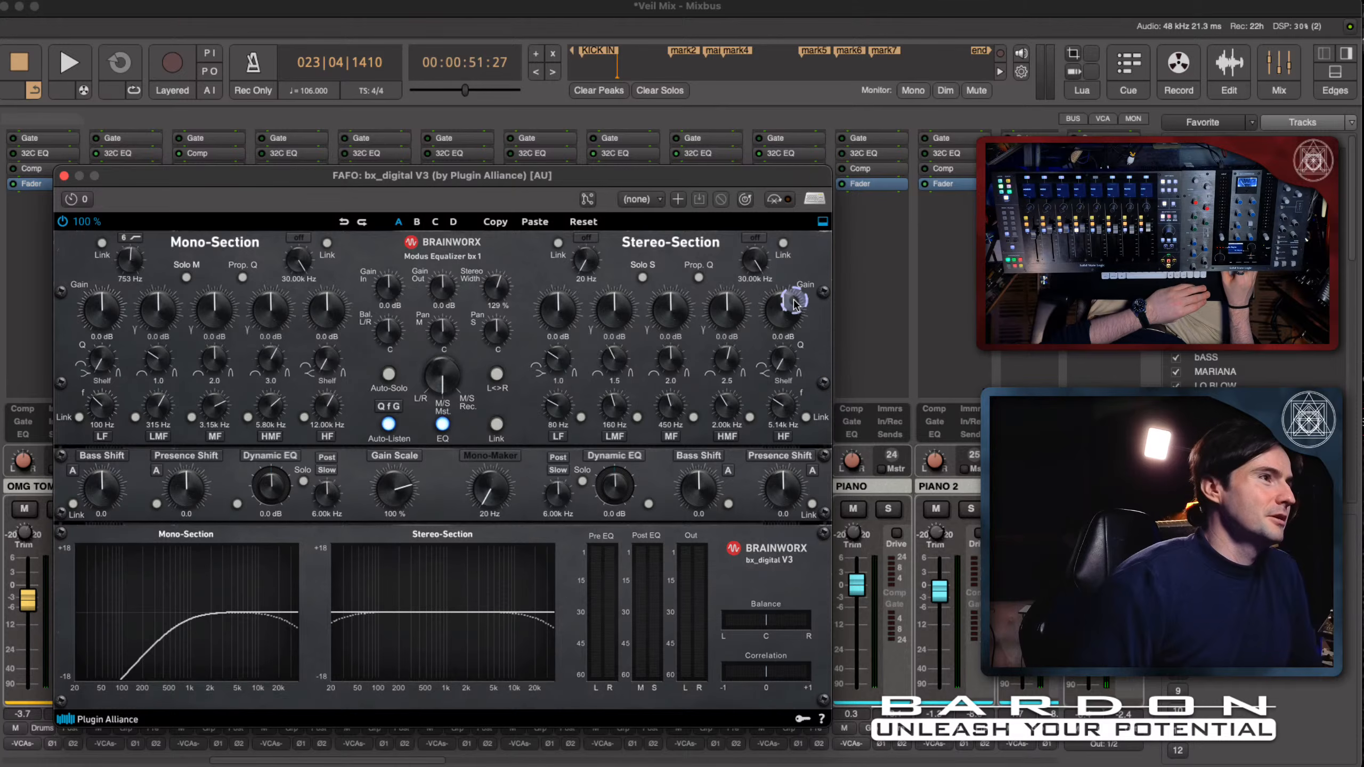
{"action": "left_click_drag", "start_coordinate": [800, 309], "coordinate": [754, 283]}
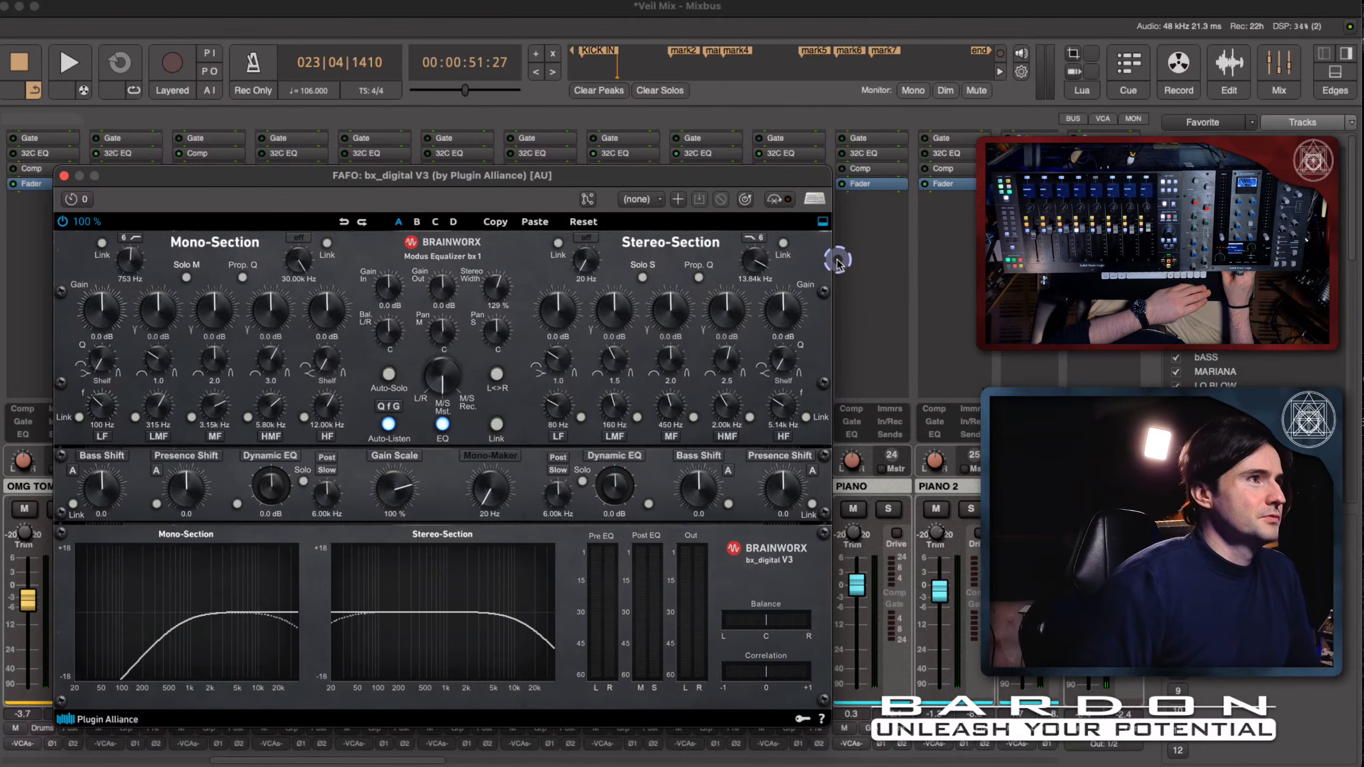
{"action": "left_click_drag", "start_coordinate": [754, 265], "coordinate": [755, 263]}
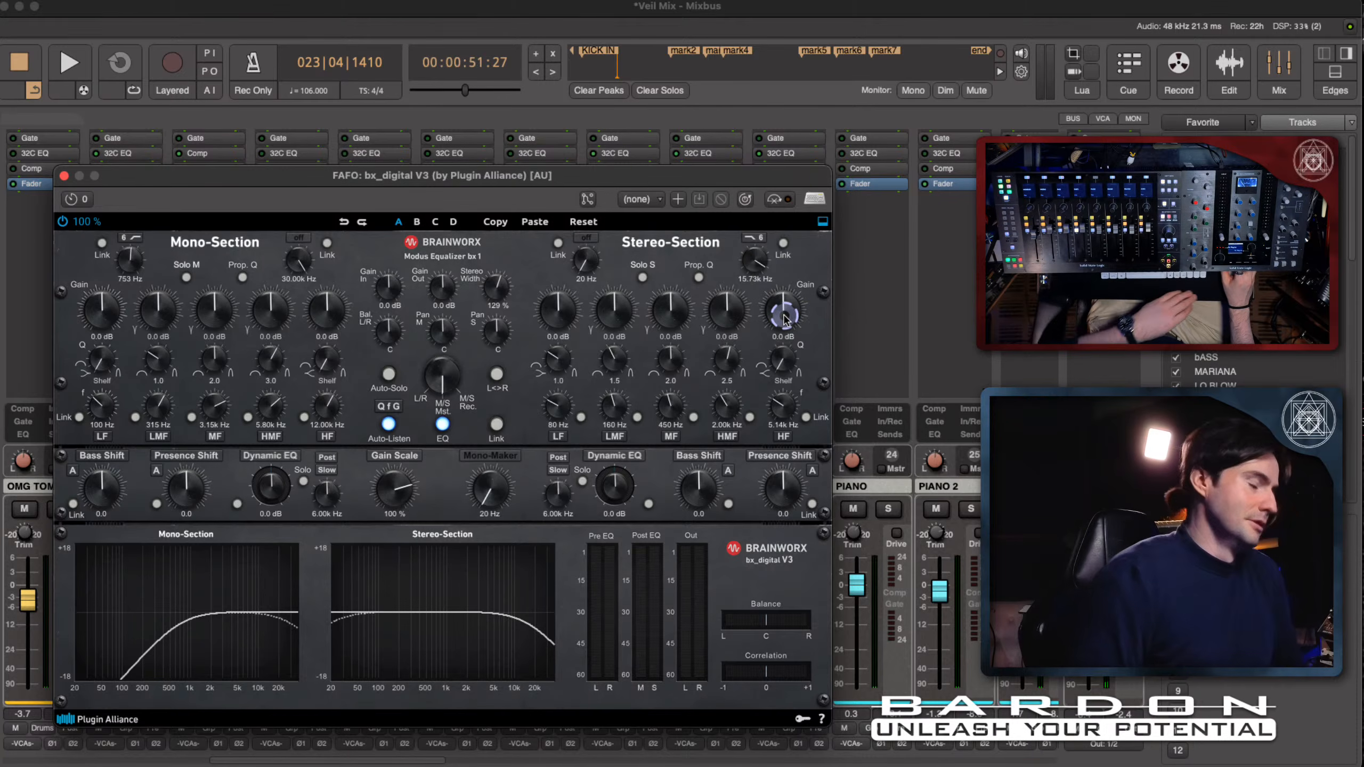
- Start playback and set the Stereo-Section's HF gain to +1.9 dB, comparing with bx_digital V3 bypassed
{"action": "key", "text": "space"}
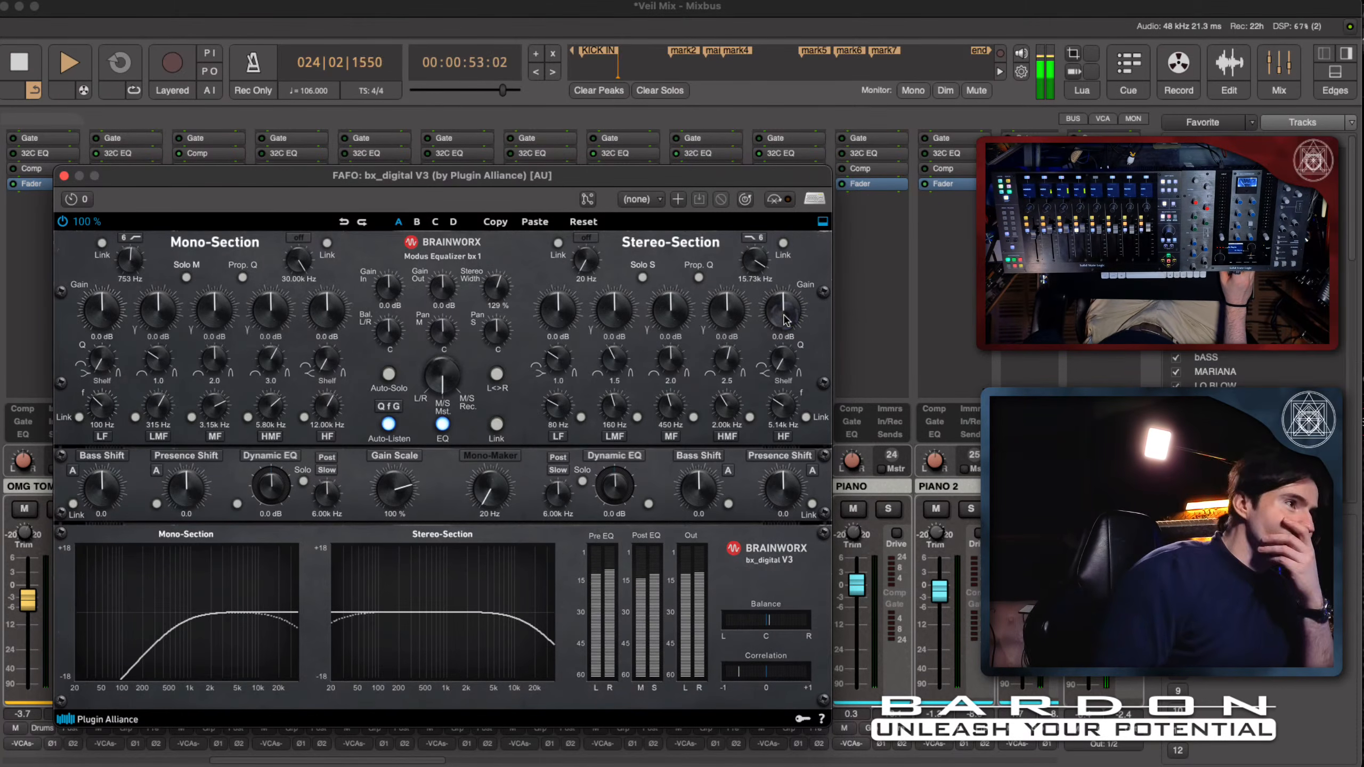
{"action": "left_click_drag", "start_coordinate": [783, 321], "coordinate": [785, 306]}
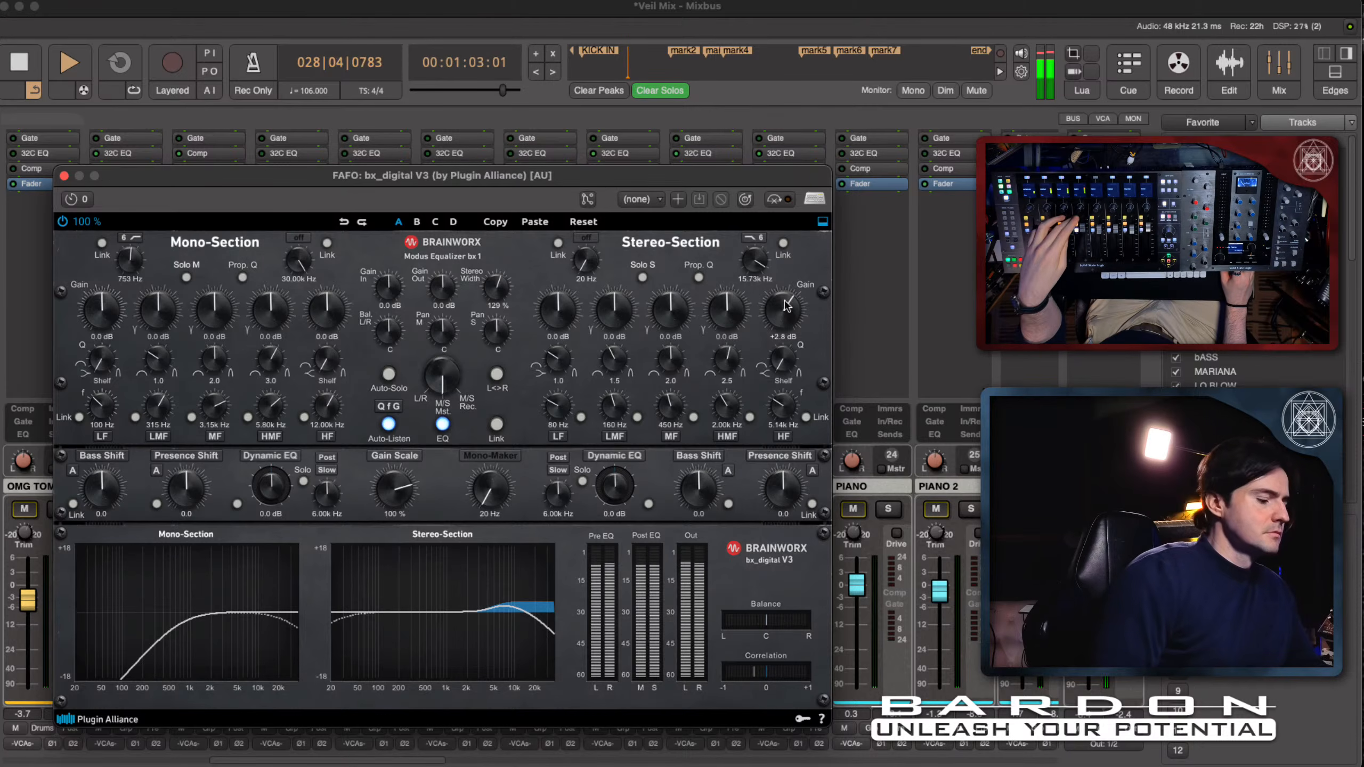
{"action": "left_click", "coordinate": [781, 203]}
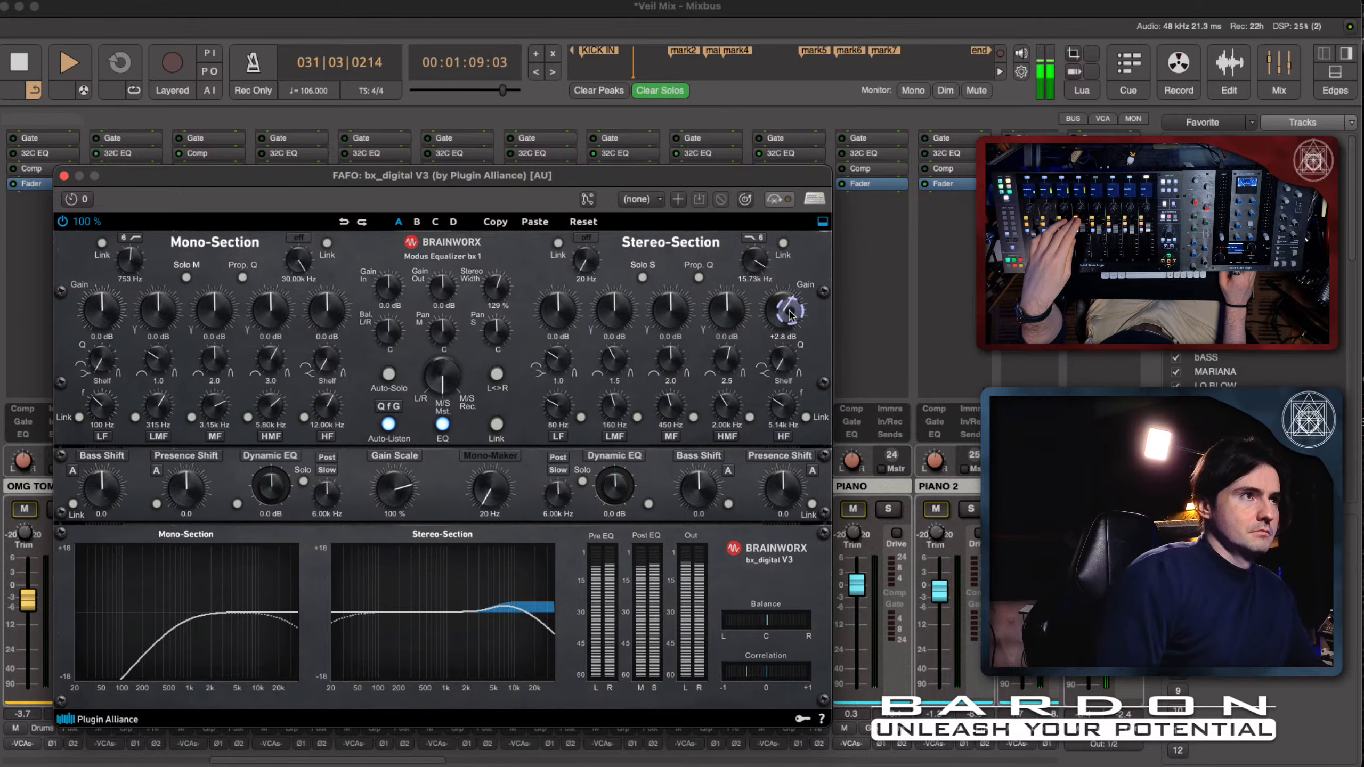
{"action": "left_click_drag", "start_coordinate": [790, 315], "coordinate": [791, 318]}
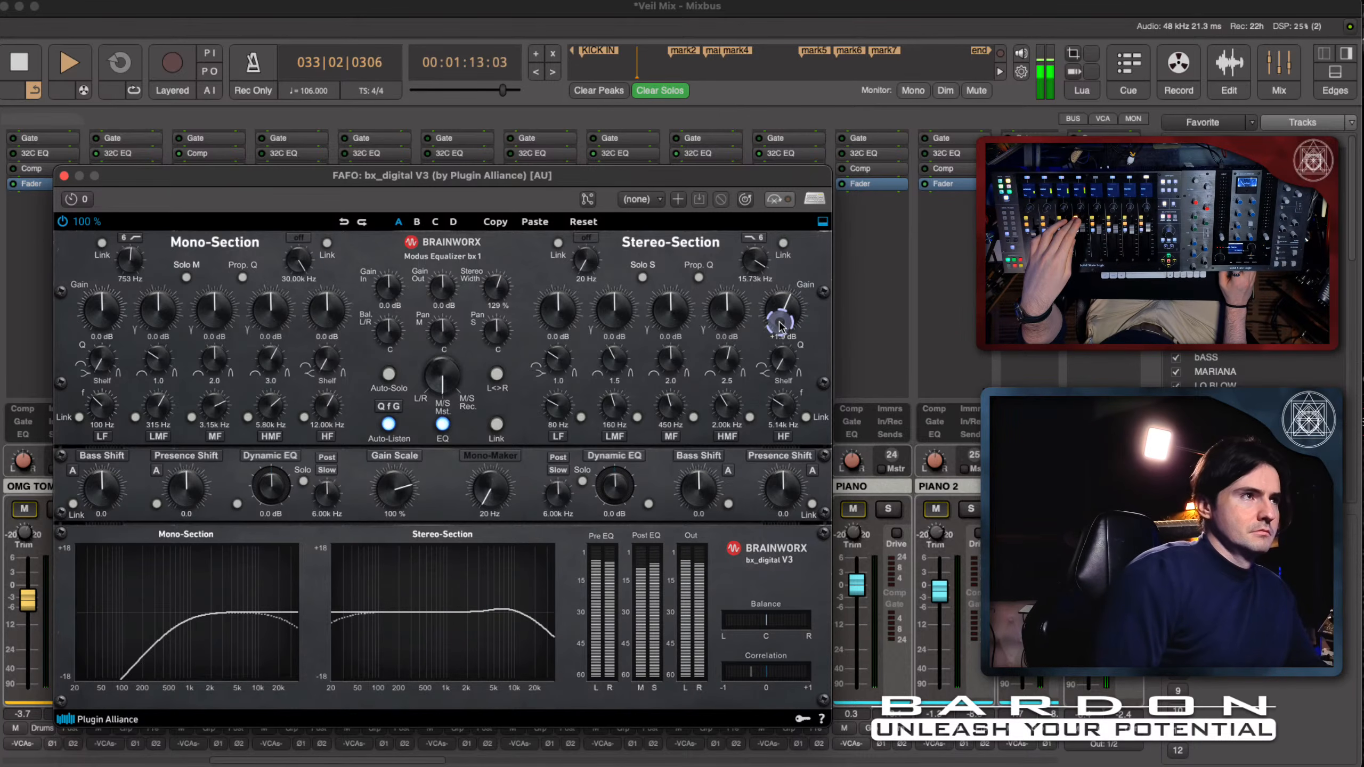
- Boost the Stereo-Section's HMF band to +7.9 dB and tune its frequency to 2.00 kHz while auditioning the passage
{"action": "left_click_drag", "start_coordinate": [734, 308], "coordinate": [739, 278]}
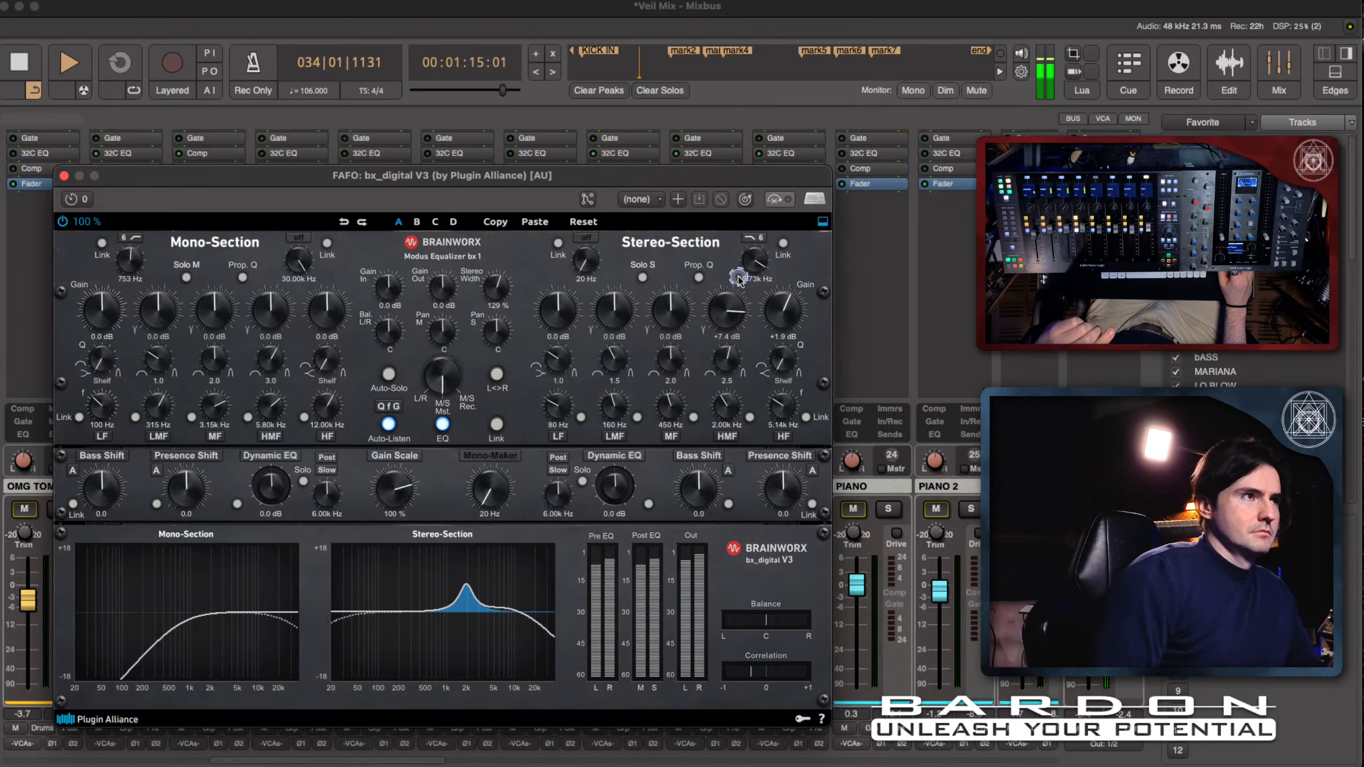
{"action": "left_click_drag", "start_coordinate": [726, 401], "coordinate": [728, 410]}
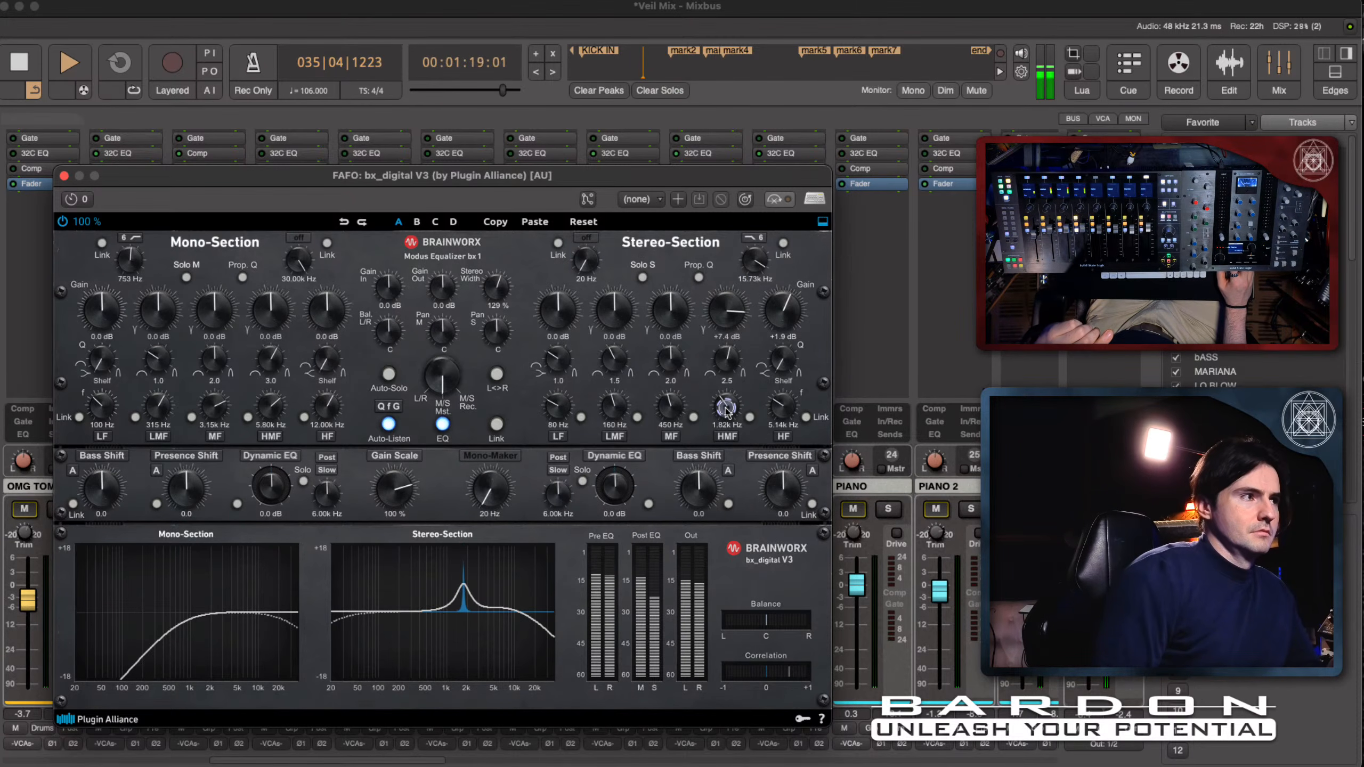
{"action": "key", "text": "space"}
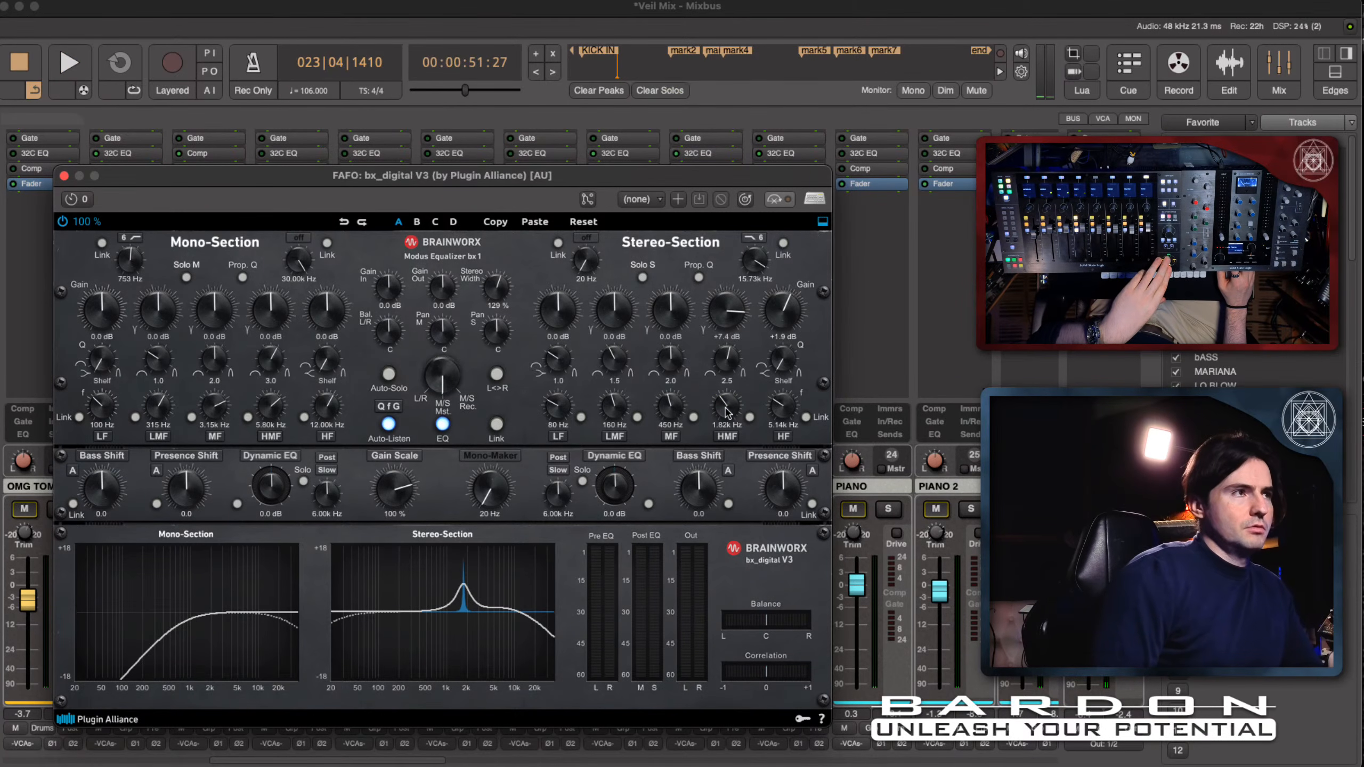
{"action": "key", "text": "space"}
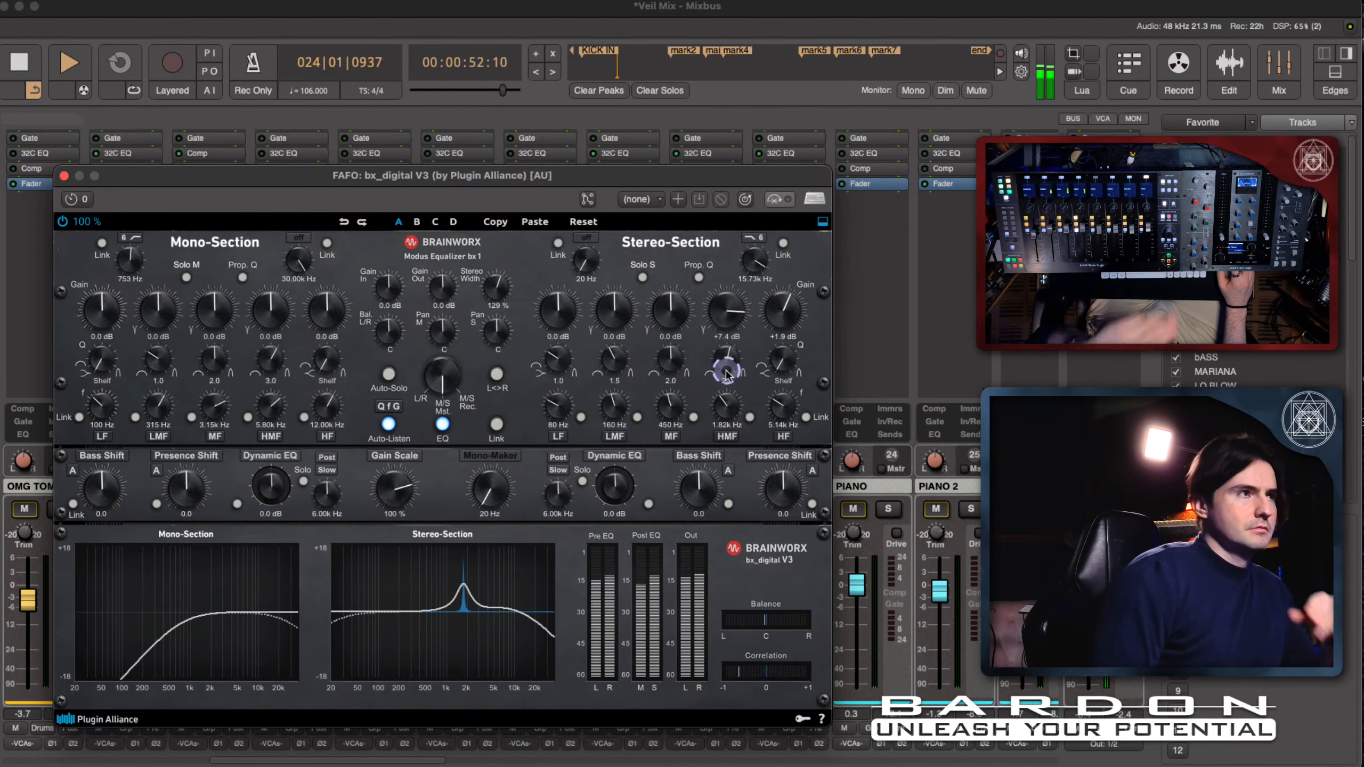
{"action": "mouse_move", "coordinate": [725, 300]}
{"action": "left_mouse_down"}
{"action": "mouse_move", "coordinate": [726, 341]}
{"action": "mouse_move", "coordinate": [726, 324]}
{"action": "left_mouse_up"}
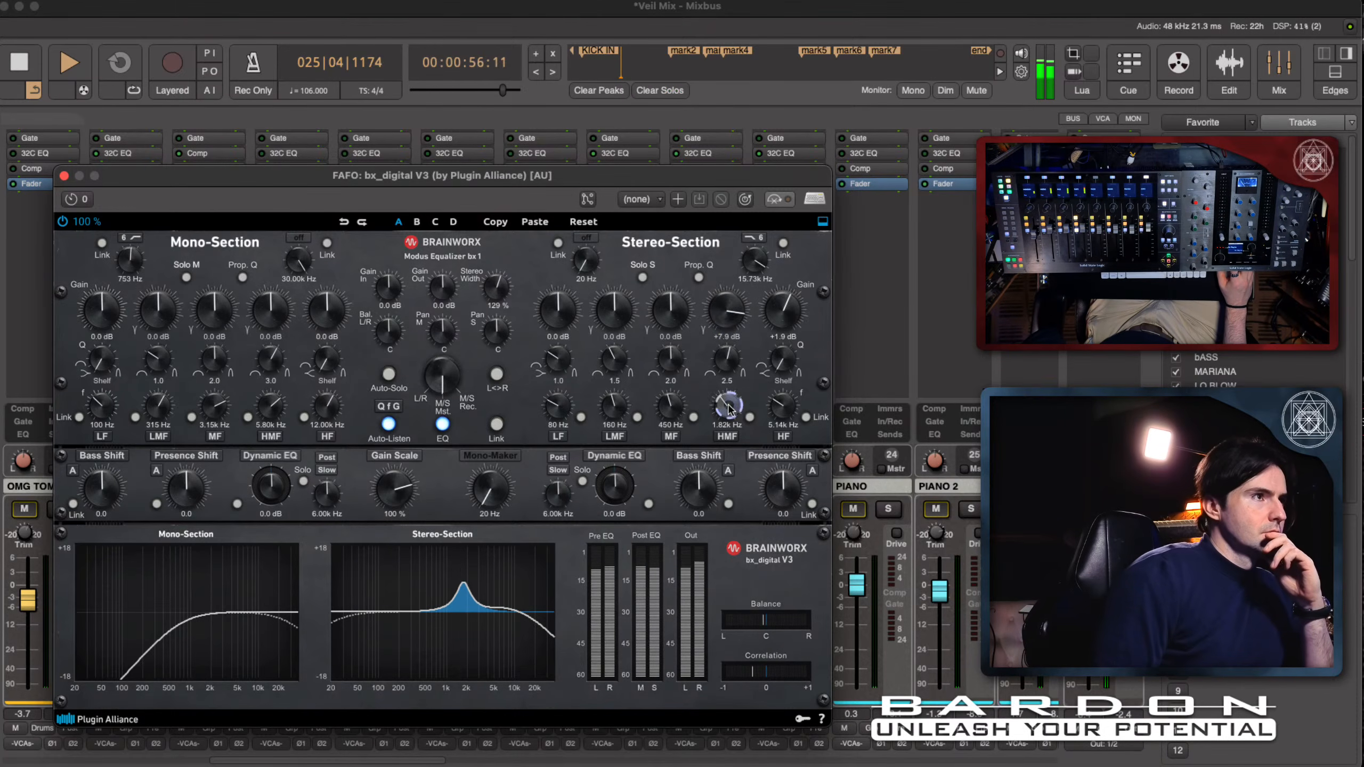
{"action": "left_click_drag", "start_coordinate": [728, 405], "coordinate": [728, 404]}
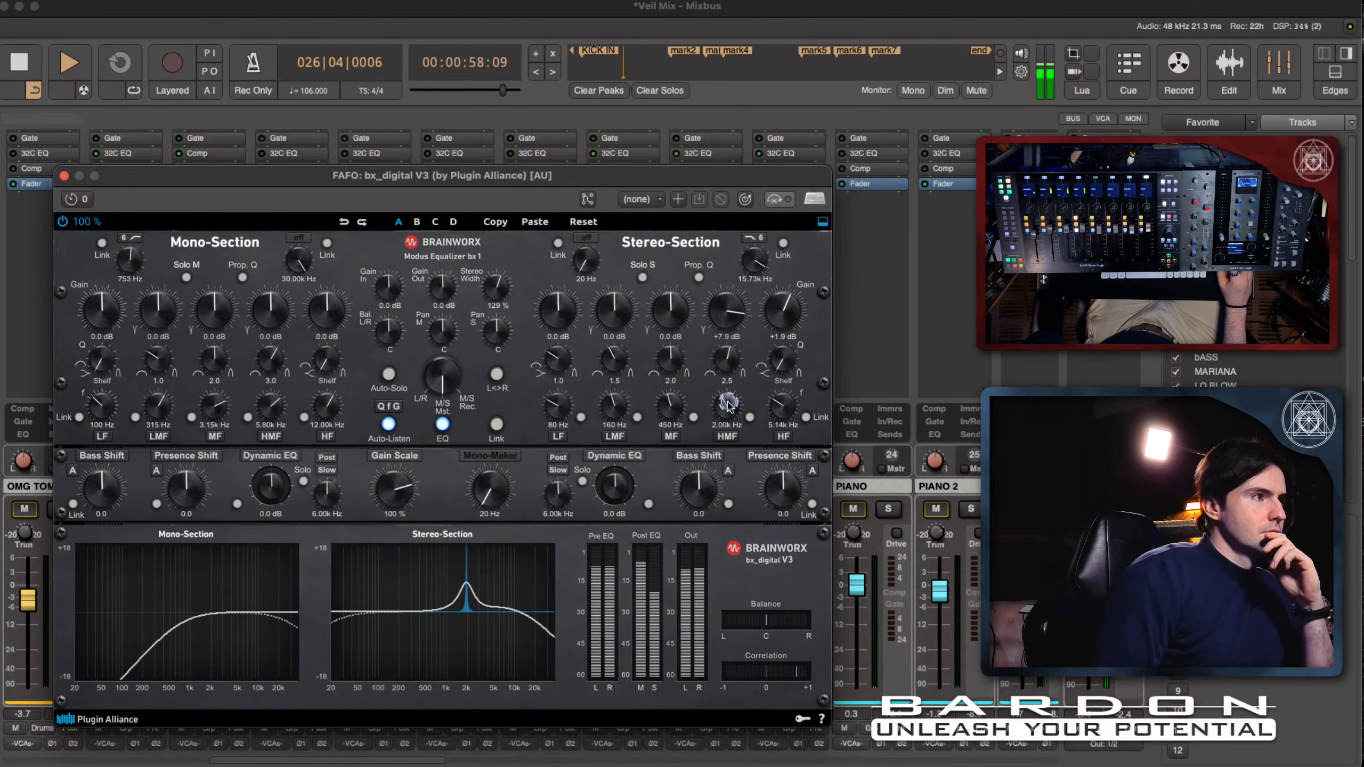
- Turn the Stereo-Section's HMF boost into a -3.2 dB cut with a Q of 1.1, and stop playback
{"action": "left_click_drag", "start_coordinate": [726, 311], "coordinate": [725, 378]}
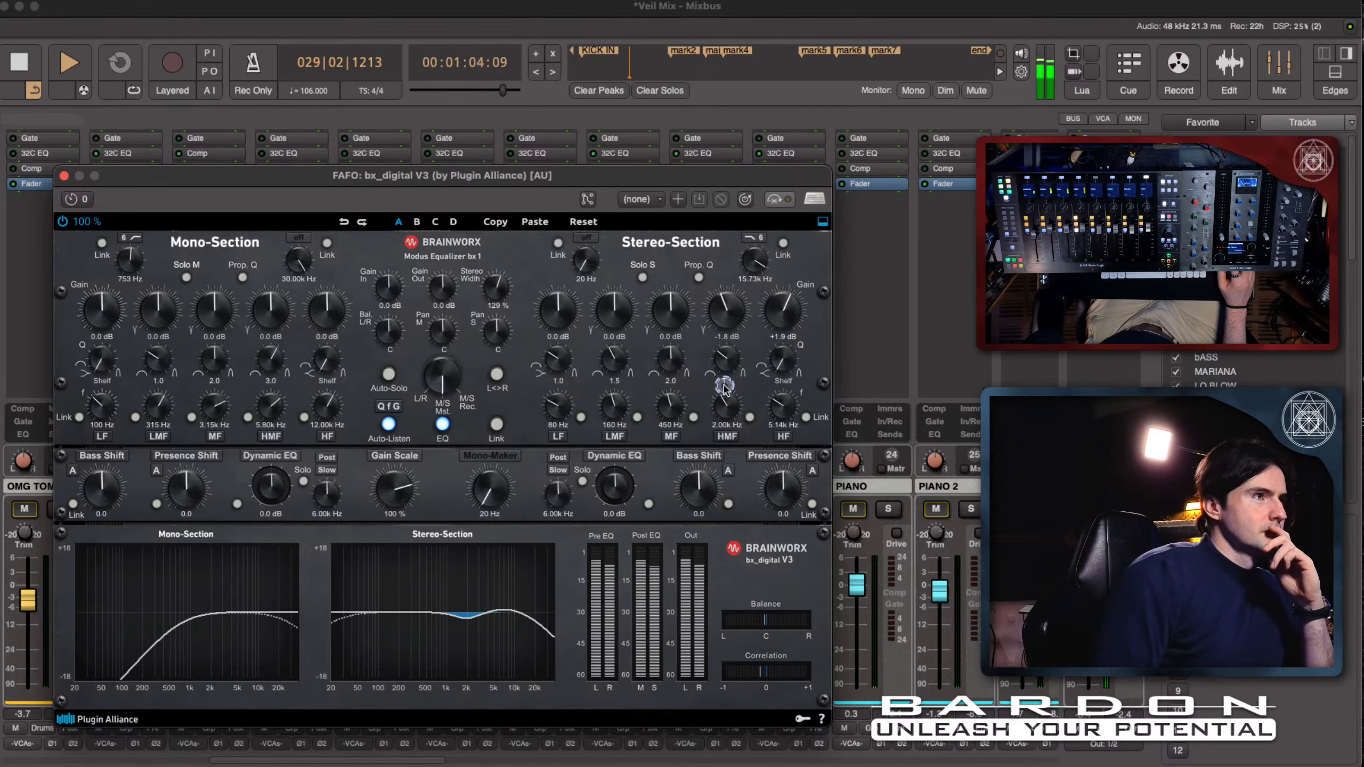
{"action": "mouse_move", "coordinate": [727, 316]}
{"action": "left_mouse_down"}
{"action": "mouse_move", "coordinate": [725, 363]}
{"action": "mouse_move", "coordinate": [731, 326]}
{"action": "left_mouse_up"}
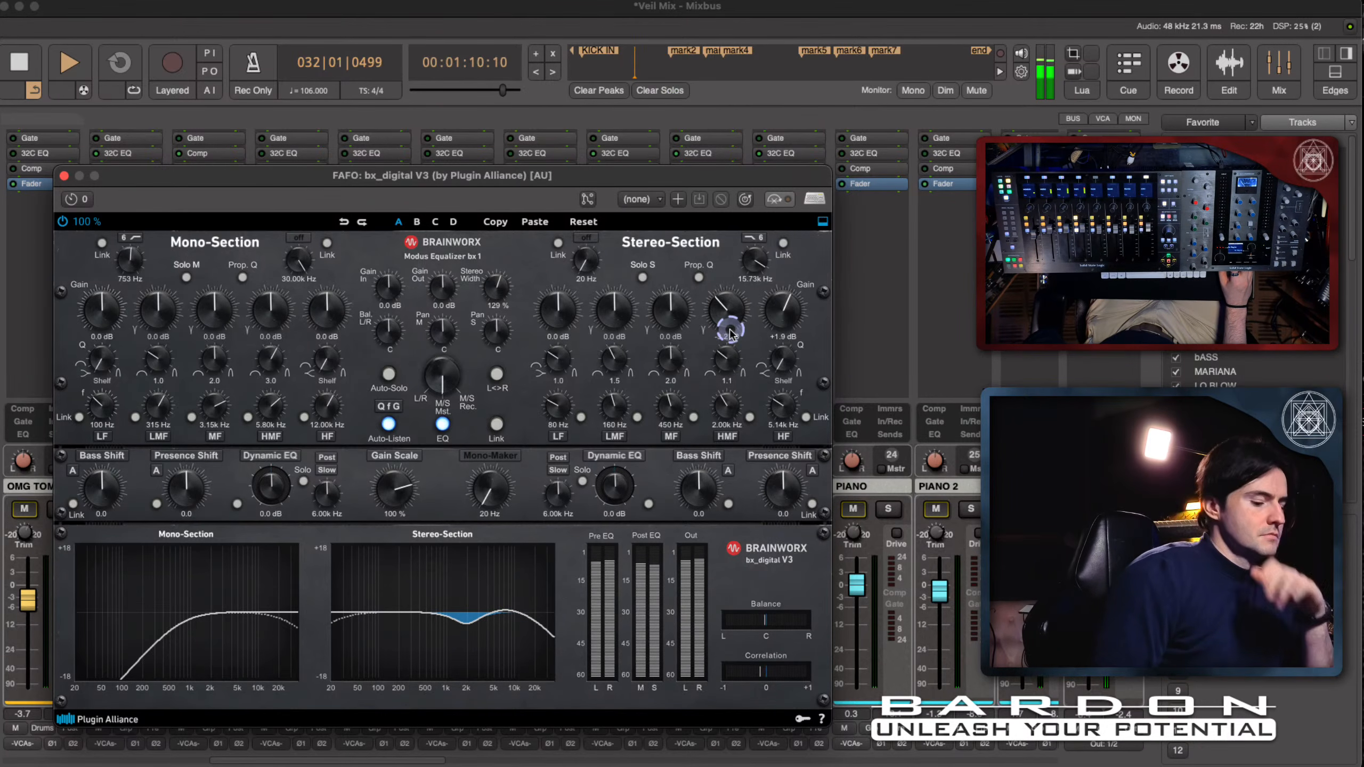
{"action": "key", "text": "space"}
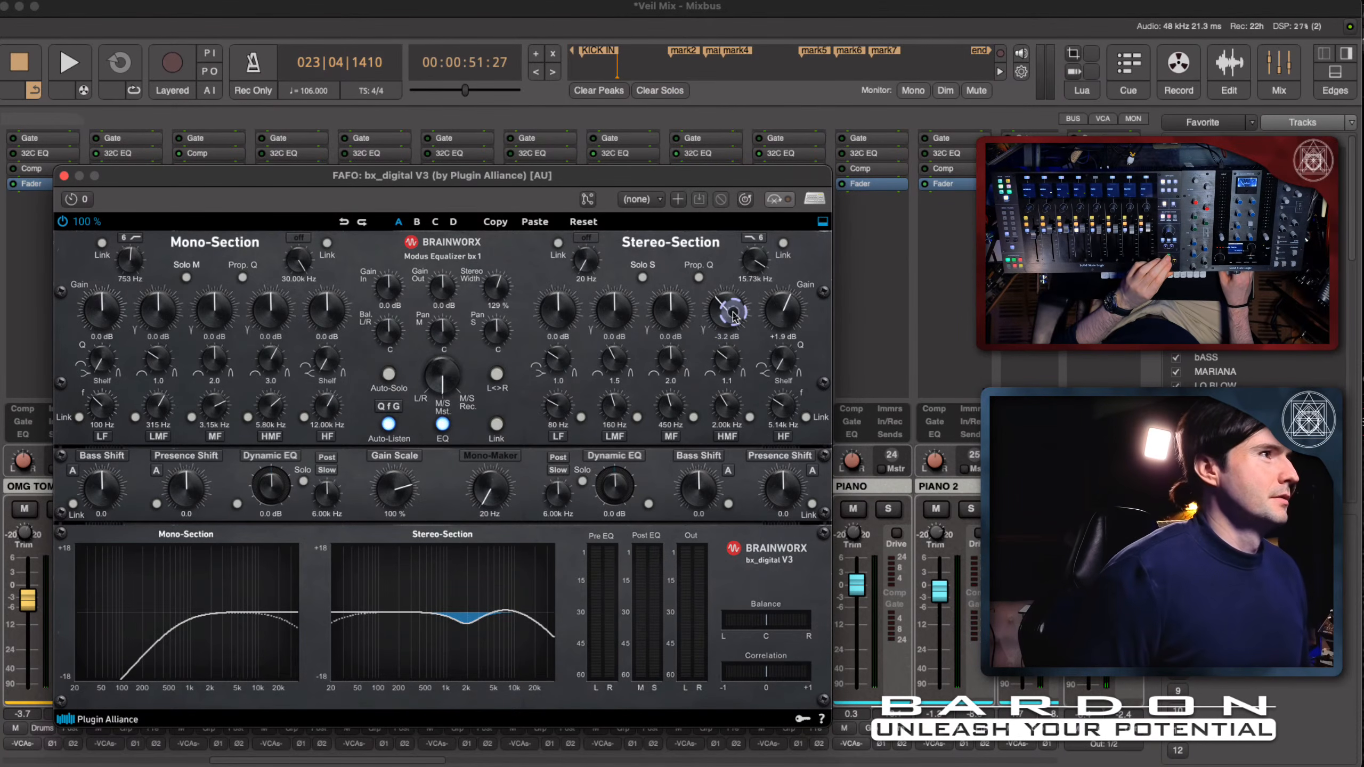
- Ease the Stereo-Section's HMF cut to -0.5 dB for comparison, set it to -3.0 dB during playback, and stop
{"action": "mouse_move", "coordinate": [733, 312]}
{"action": "left_mouse_down"}
{"action": "mouse_move", "coordinate": [732, 281]}
{"action": "mouse_move", "coordinate": [731, 307]}
{"action": "left_mouse_up"}
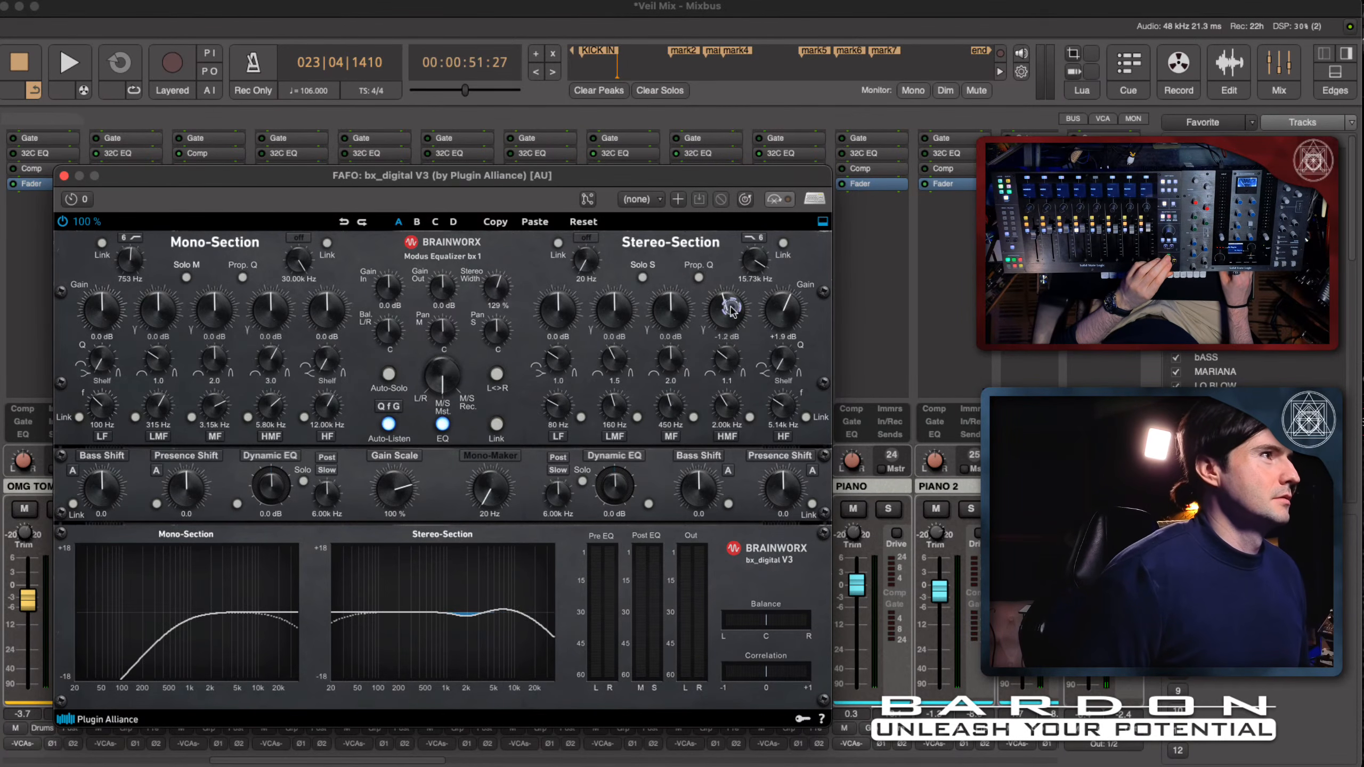
{"action": "key", "text": "space"}
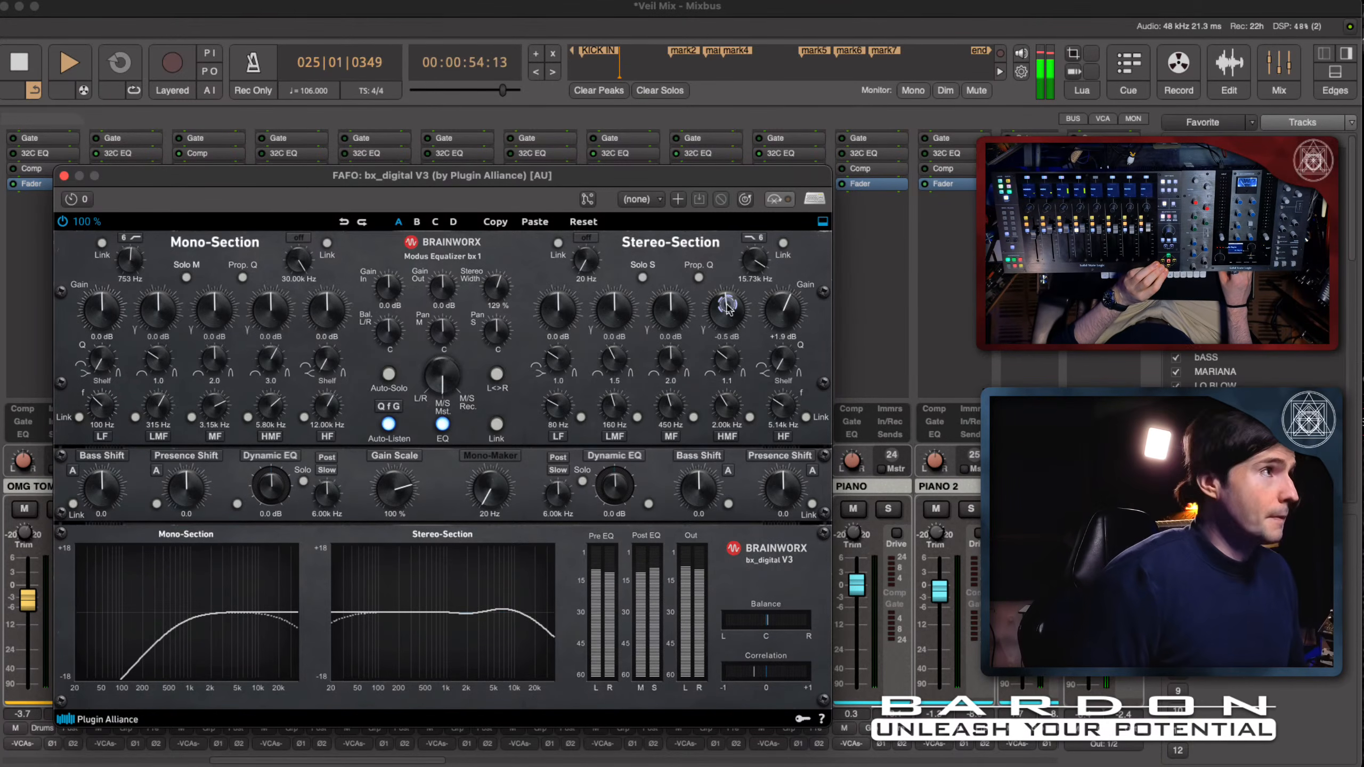
{"action": "left_click_drag", "start_coordinate": [728, 315], "coordinate": [728, 321]}
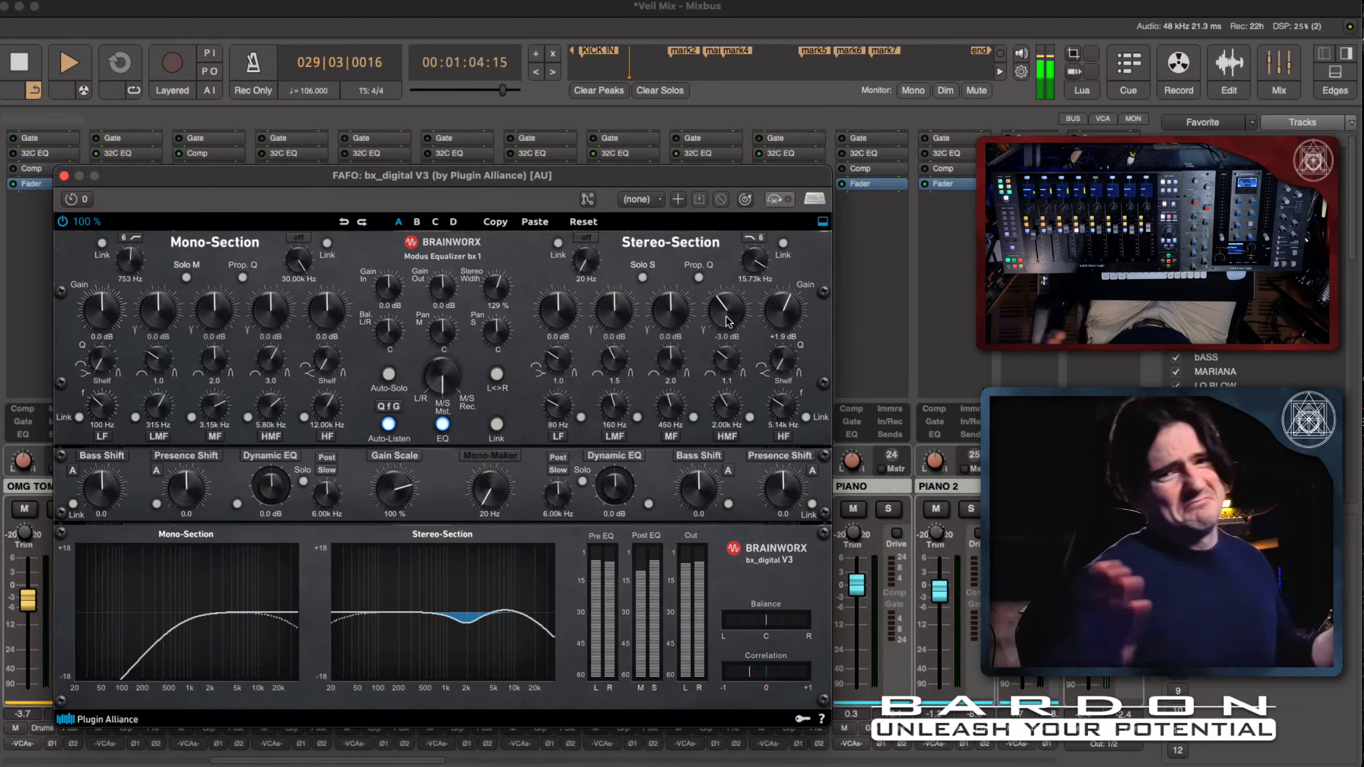
{"action": "key", "text": "space"}
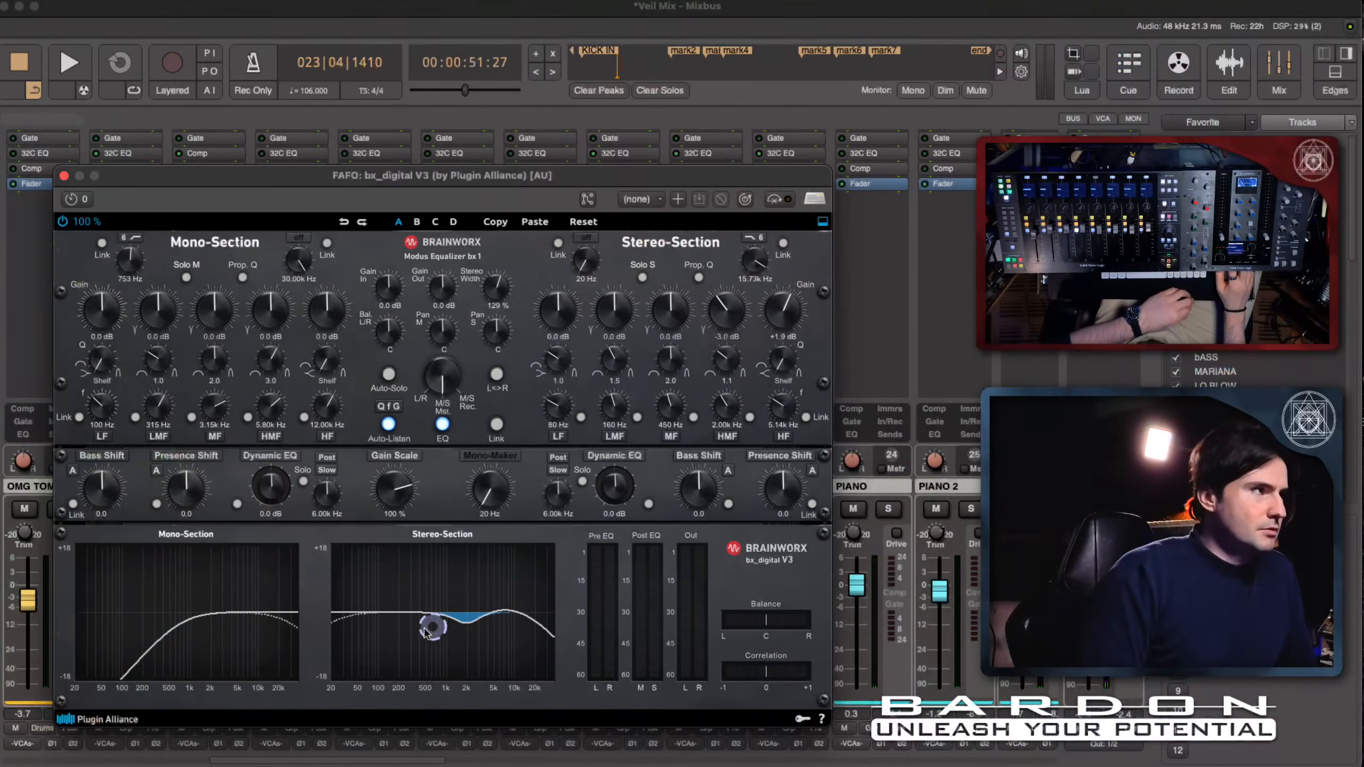
{"action": "left_click_drag", "start_coordinate": [424, 633], "coordinate": [457, 626]}
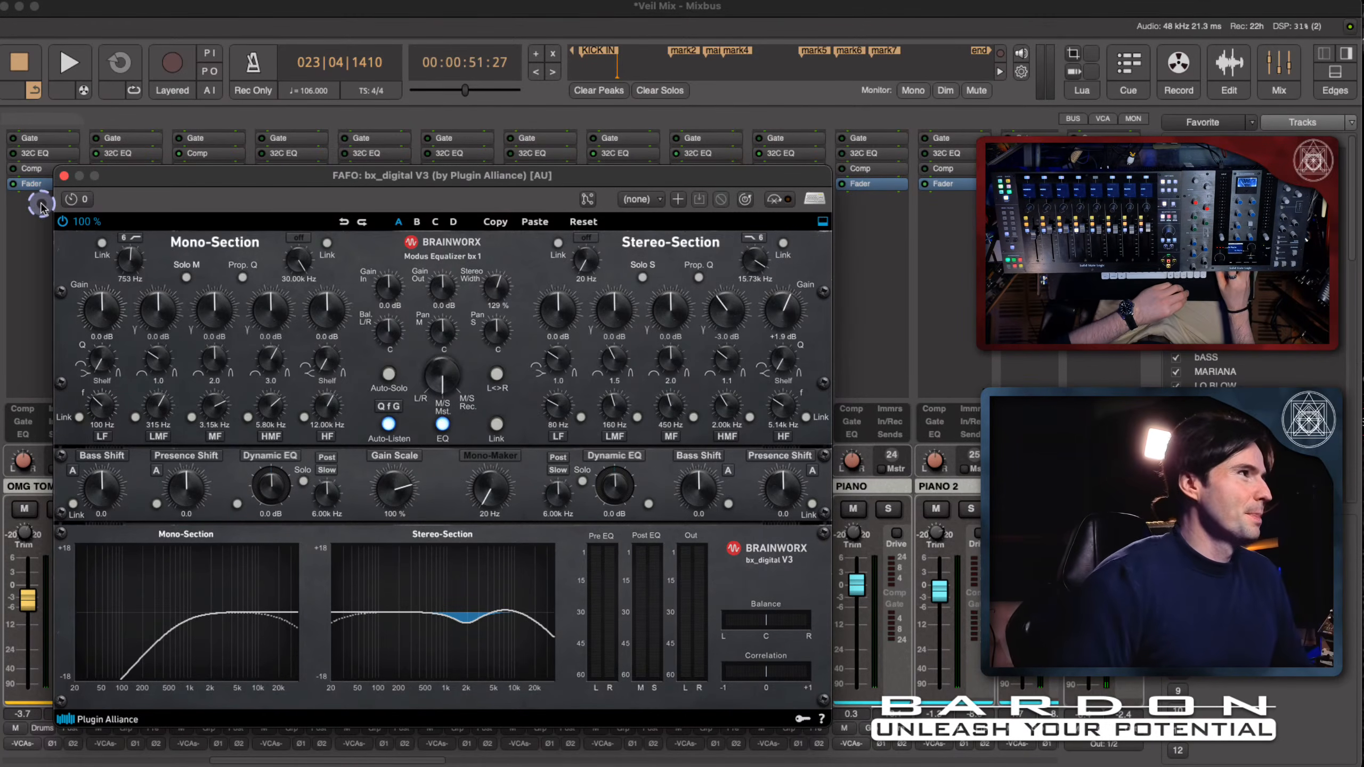
- Close the bx_digital V3 window and move the Instant Flanger ahead of the fader on the PAD channel
{"action": "left_click", "coordinate": [61, 177]}
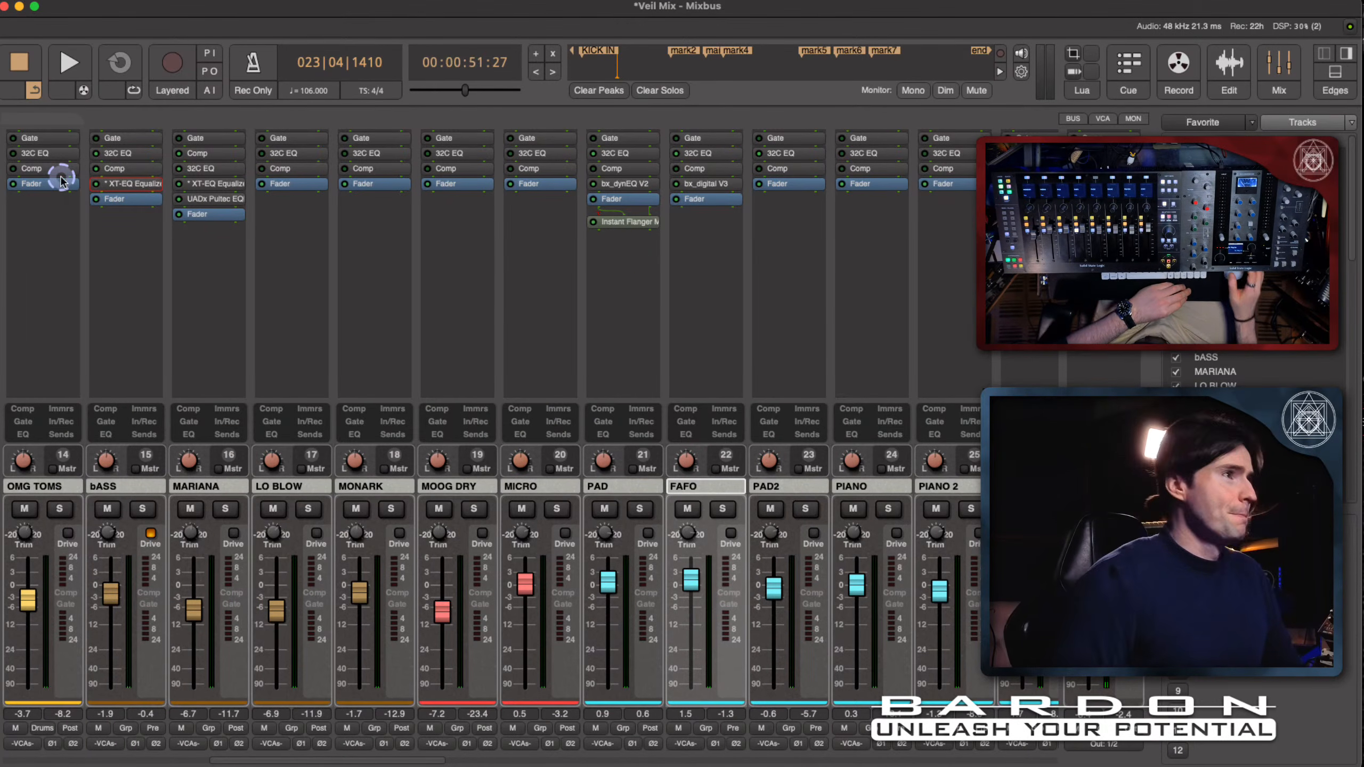
{"action": "left_click", "coordinate": [618, 230]}
{"action": "left_click_drag", "start_coordinate": [617, 230], "coordinate": [620, 206]}
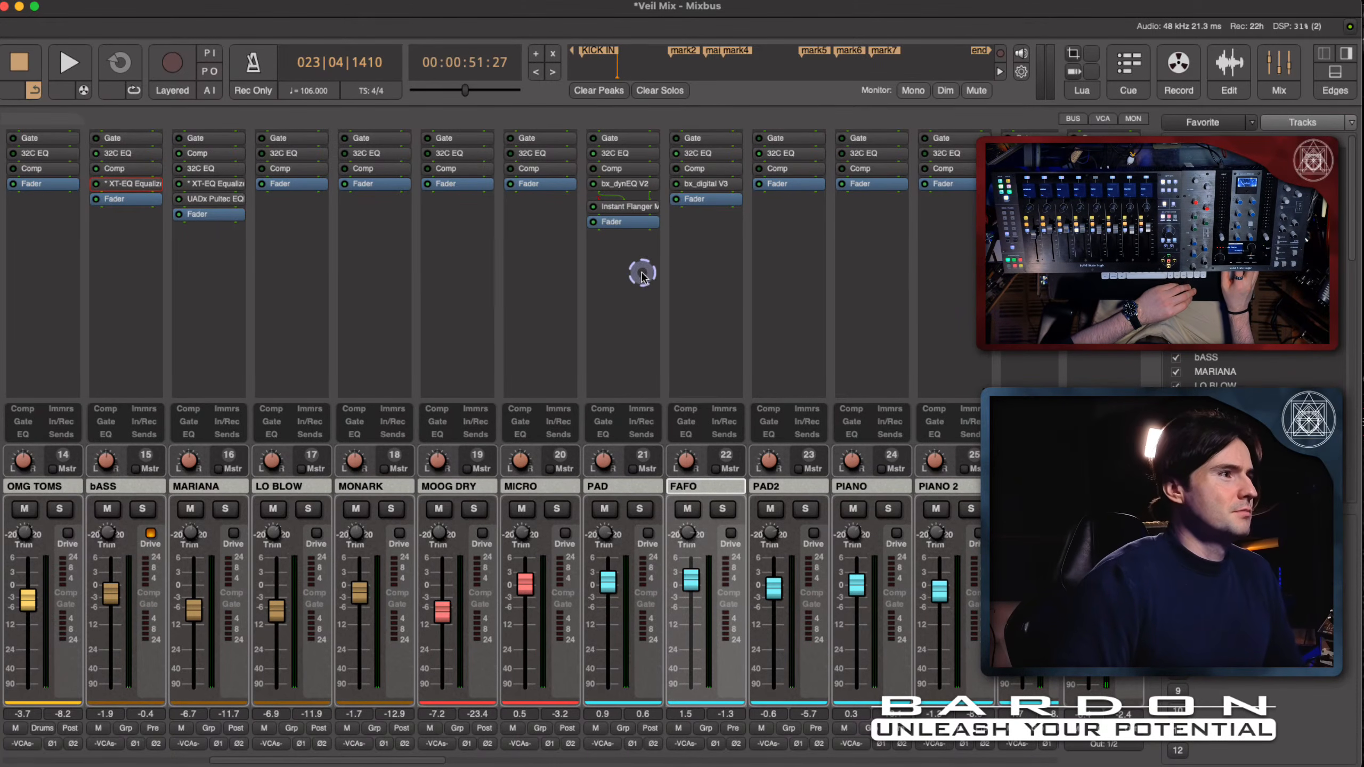
{"action": "left_click", "coordinate": [627, 222]}
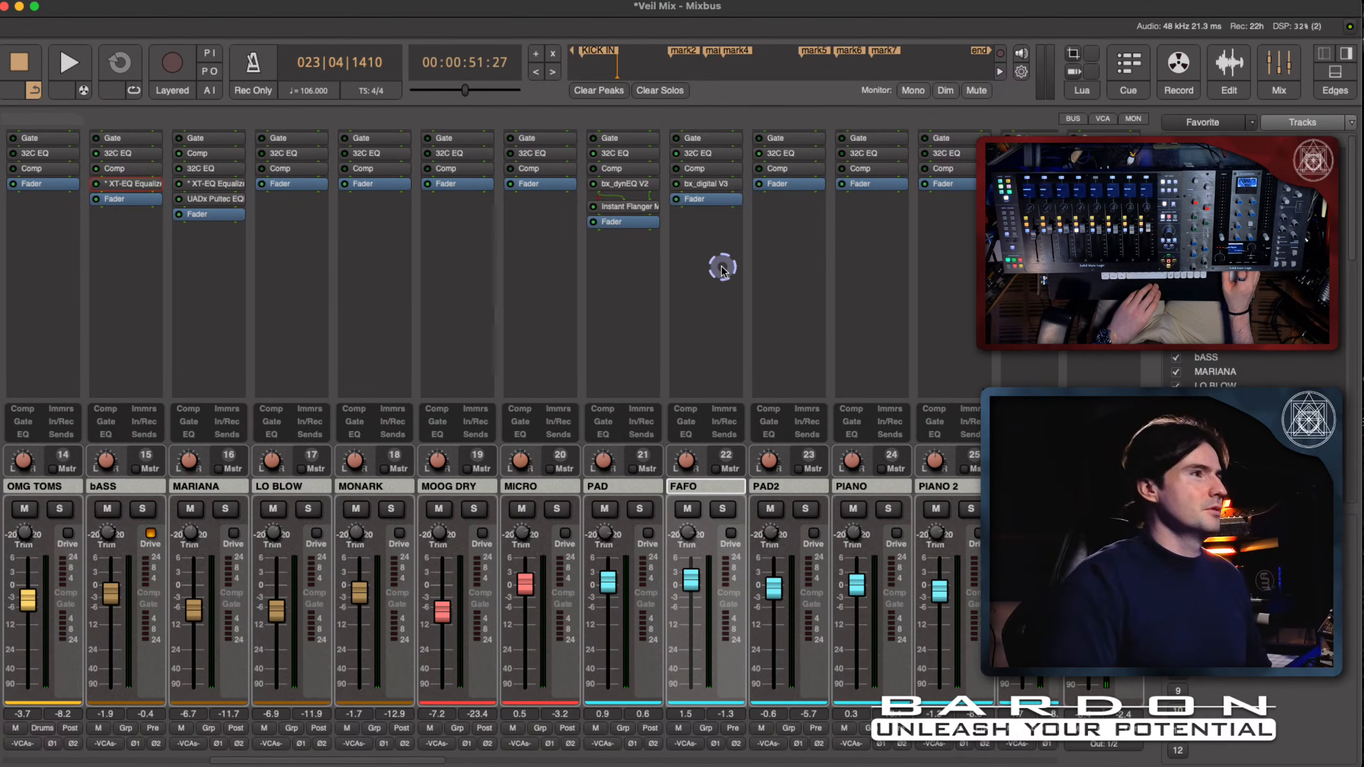
- Start playback and move the PAD channel's Instant Flanger back behind the fader
{"action": "key", "text": "space"}
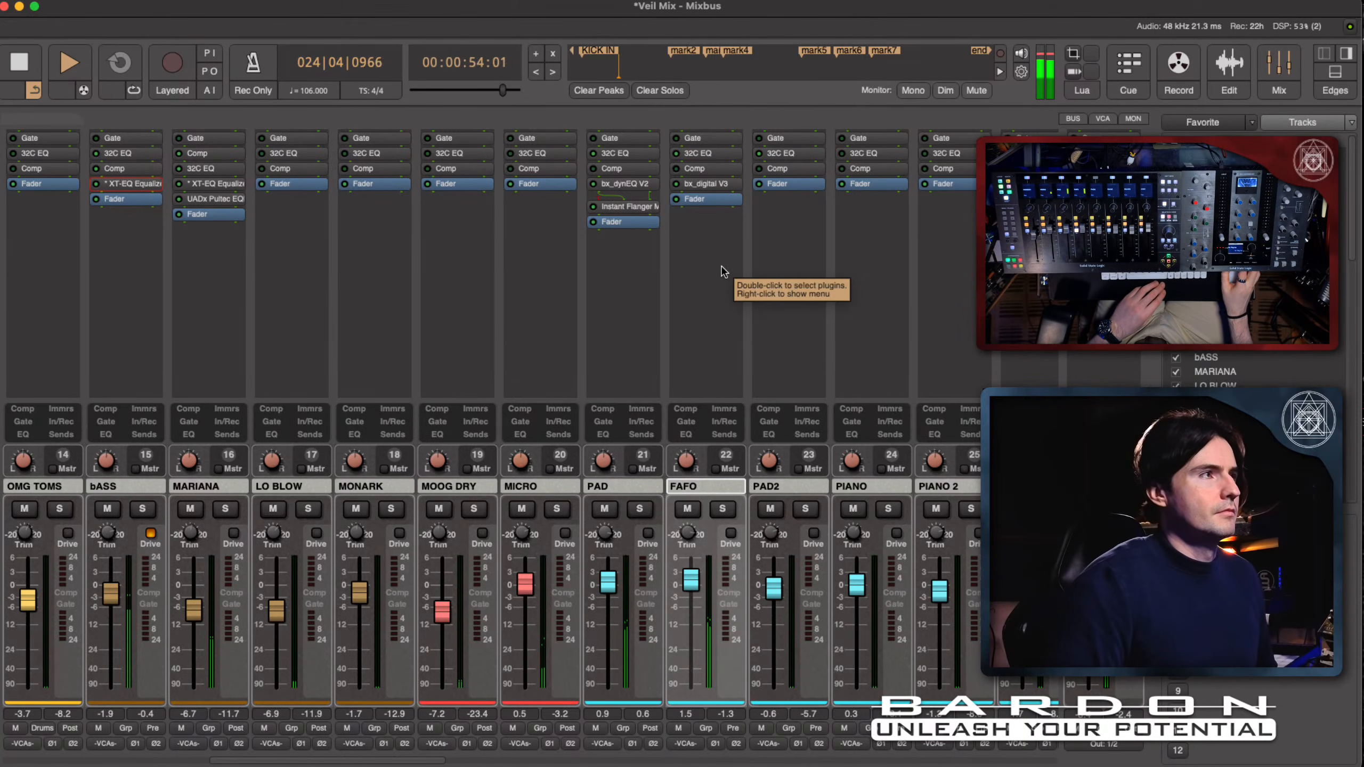
{"action": "left_click_drag", "start_coordinate": [626, 206], "coordinate": [625, 262]}
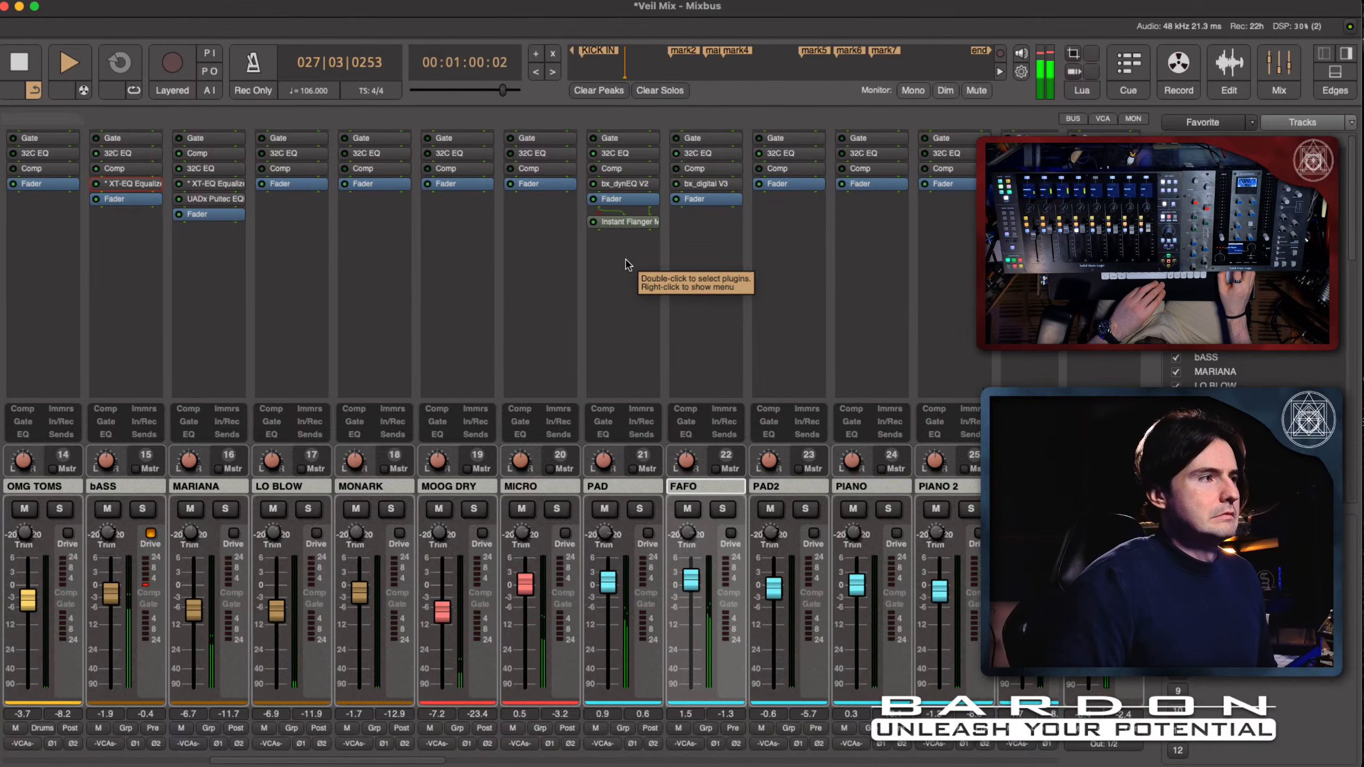
- Move PAD's Instant Flanger back ahead of the fader, check its plug-in window during playback, and stop
{"action": "left_click_drag", "start_coordinate": [623, 220], "coordinate": [628, 202]}
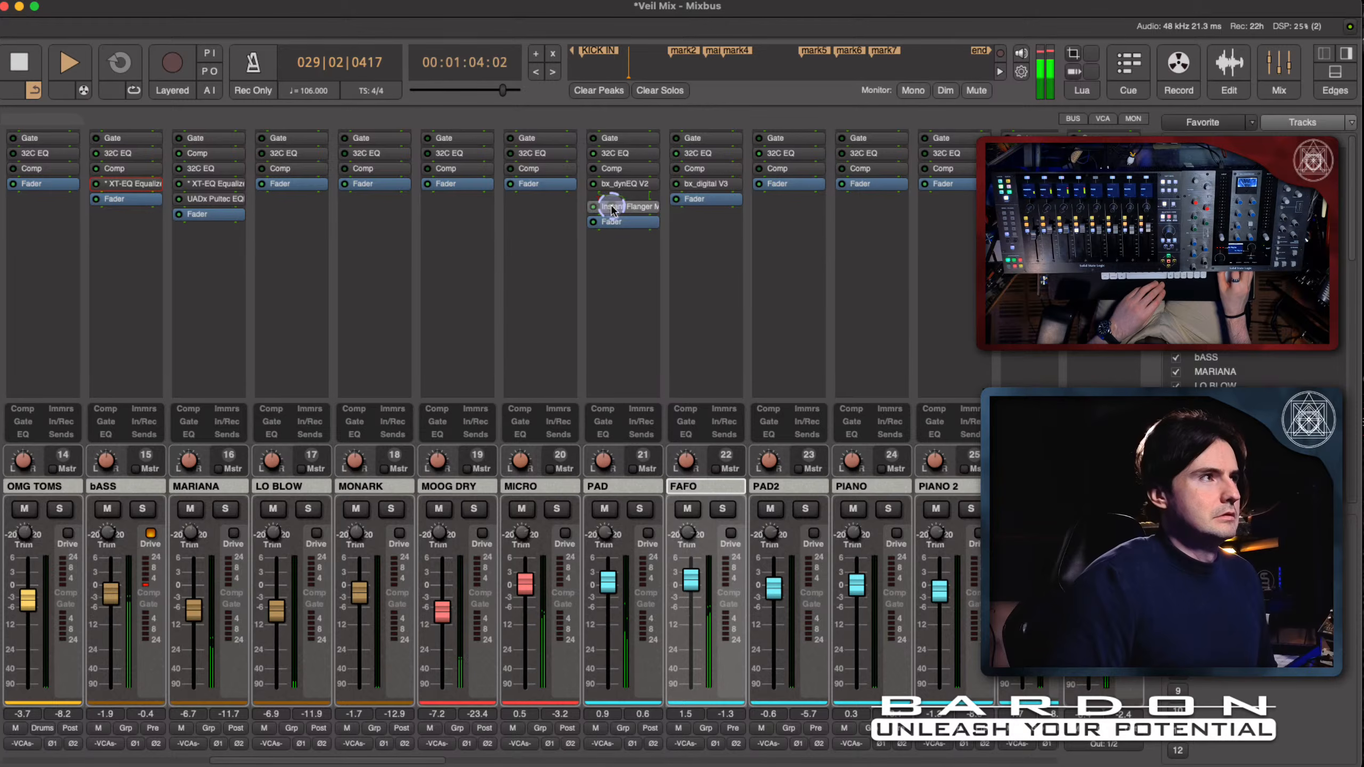
{"action": "double_click", "coordinate": [613, 207]}
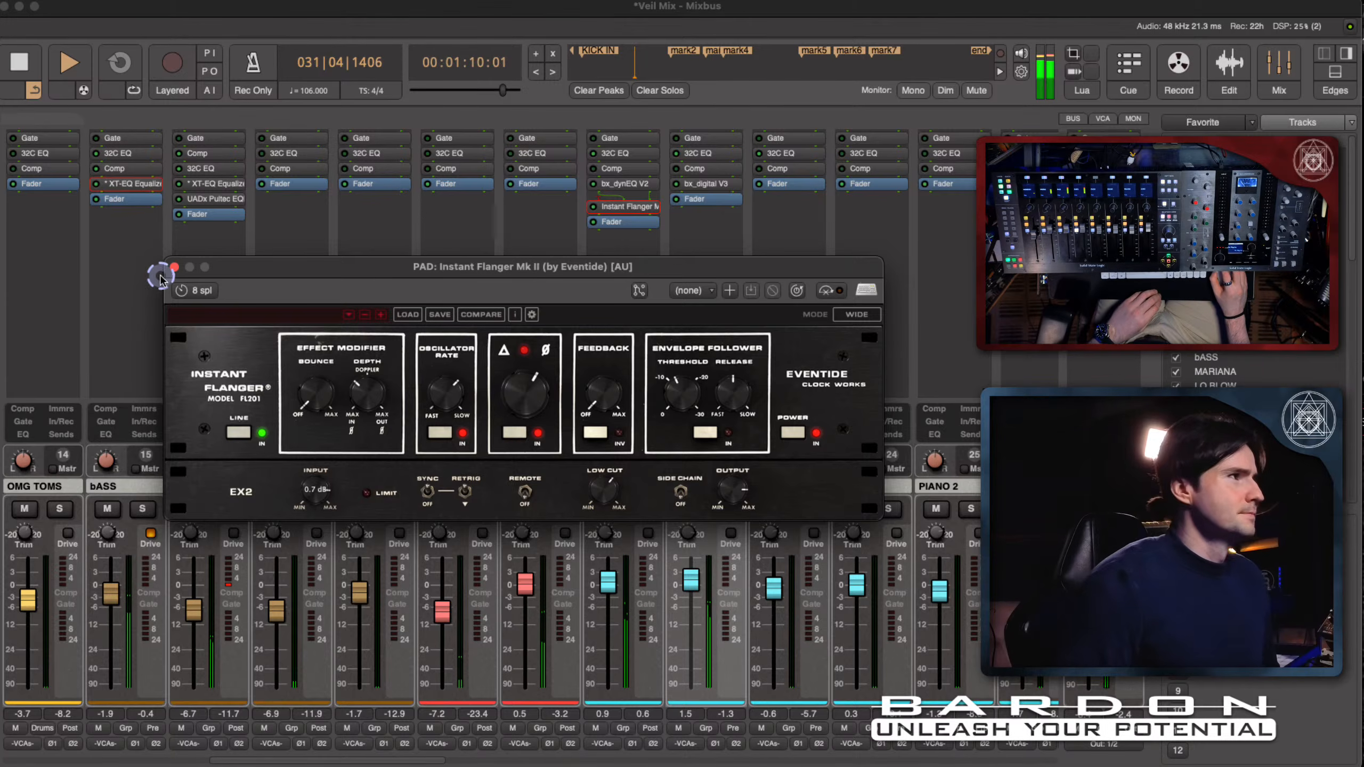
{"action": "left_click", "coordinate": [175, 268]}
{"action": "key", "text": "space"}
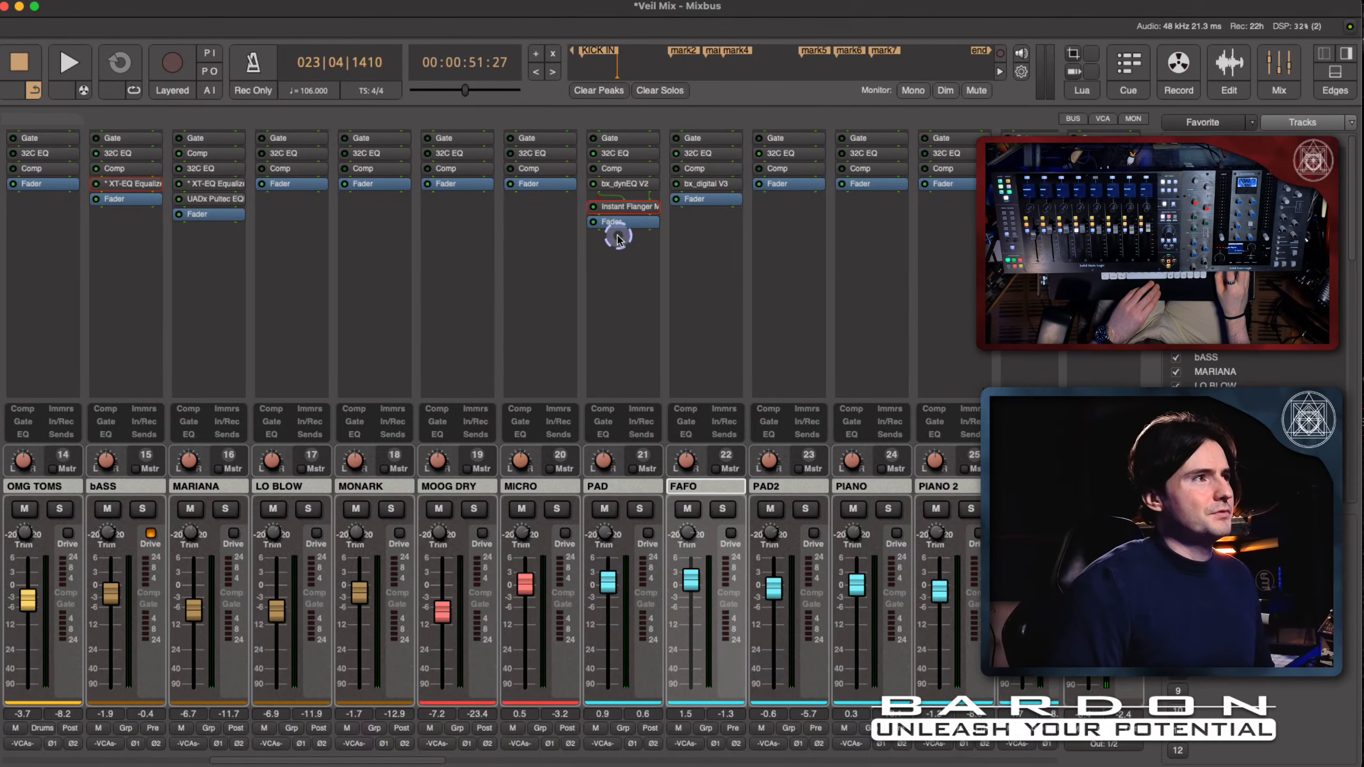
- Examine the Instant Flanger's input level setting and its position relative to the fader on the PAD channel
{"action": "left_click", "coordinate": [630, 208]}
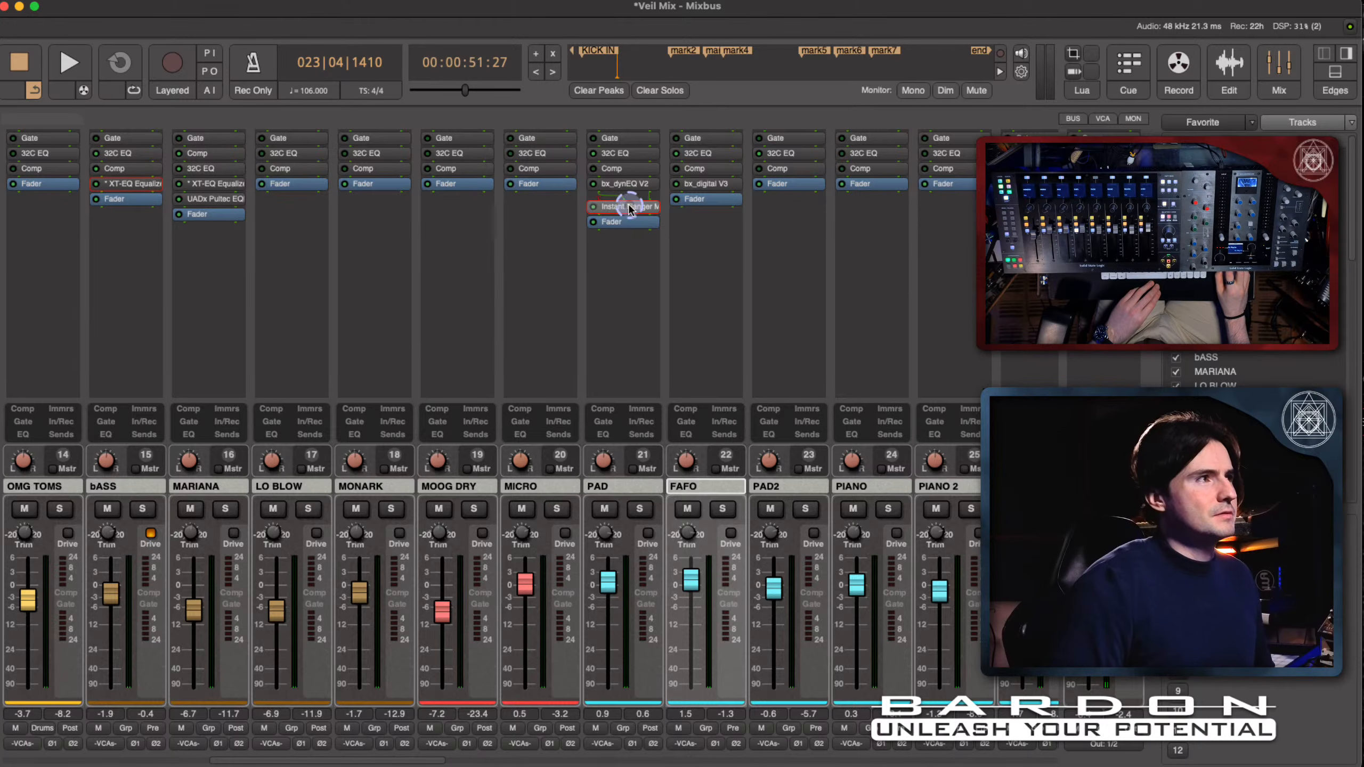
{"action": "left_click", "coordinate": [621, 224]}
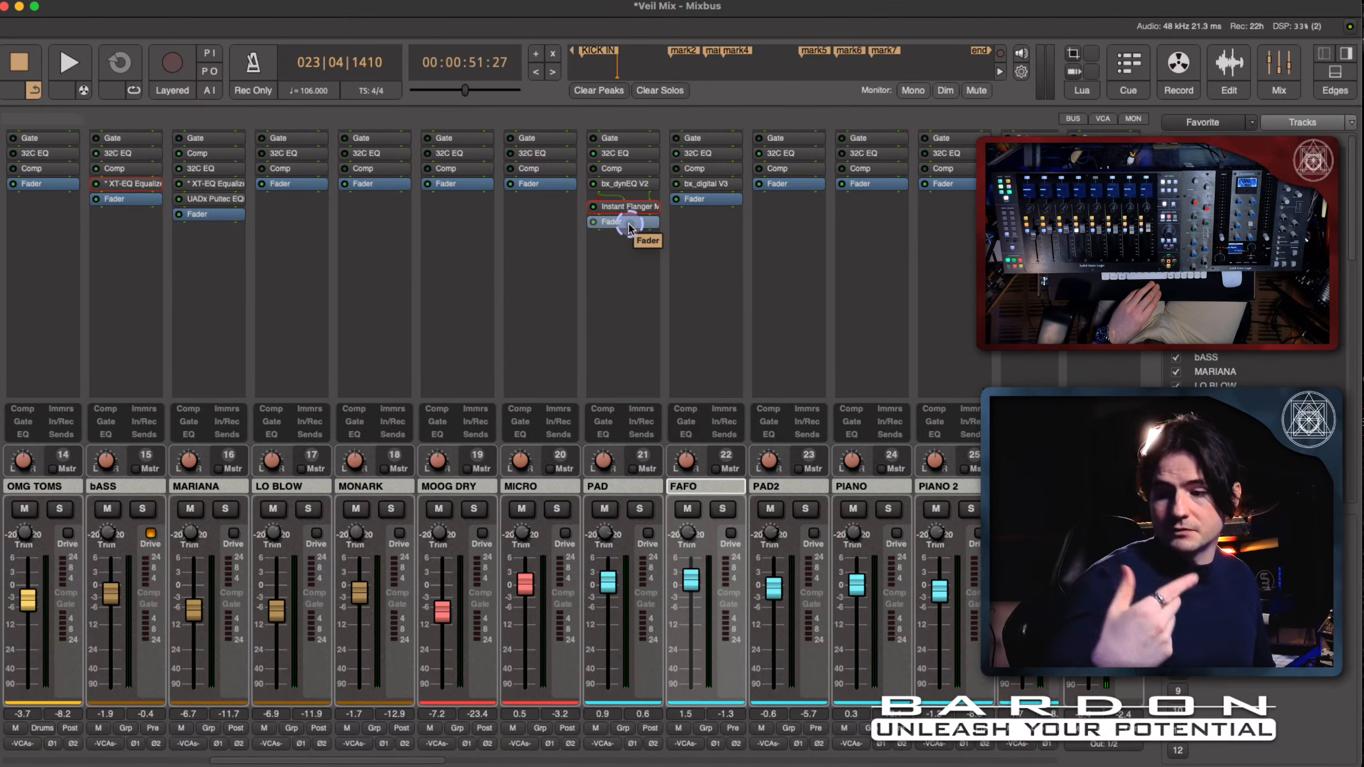
{"action": "double_click", "coordinate": [626, 207]}
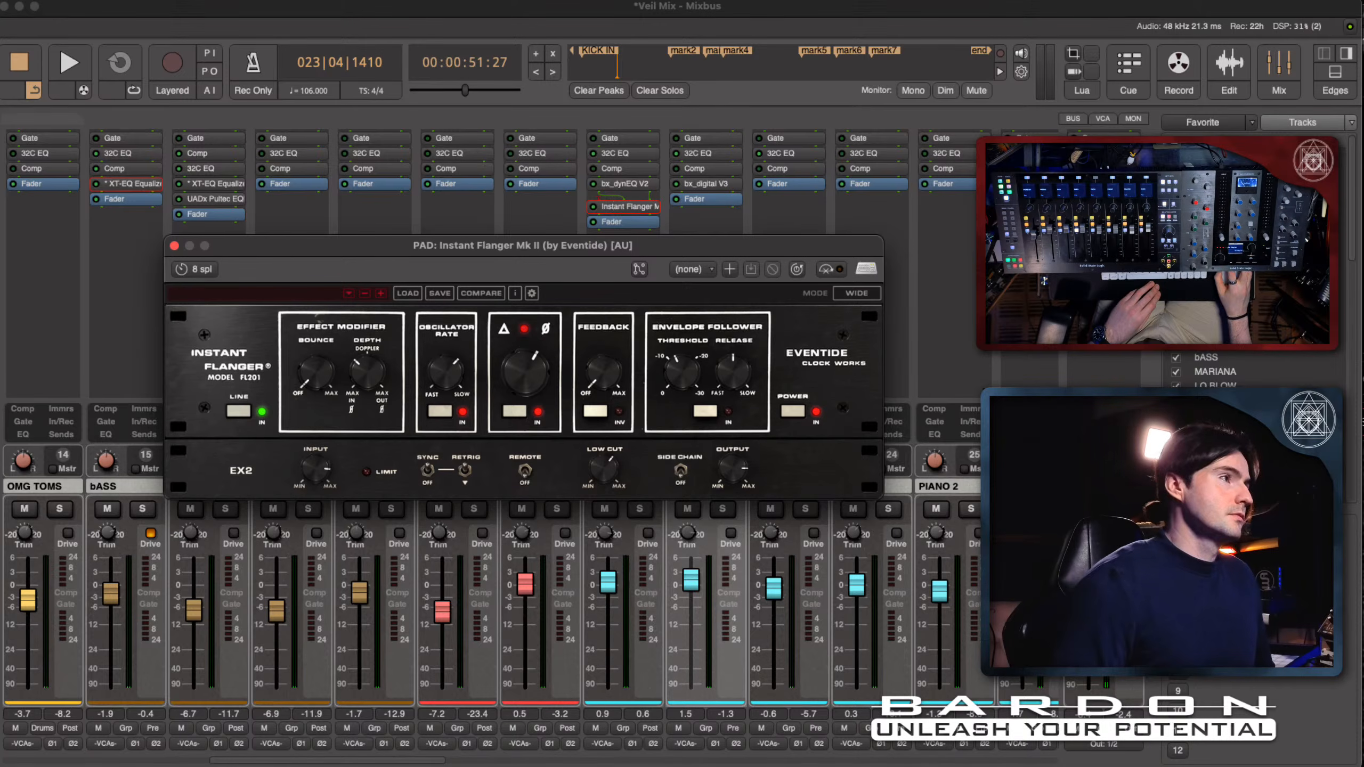
{"action": "left_click", "coordinate": [324, 471]}
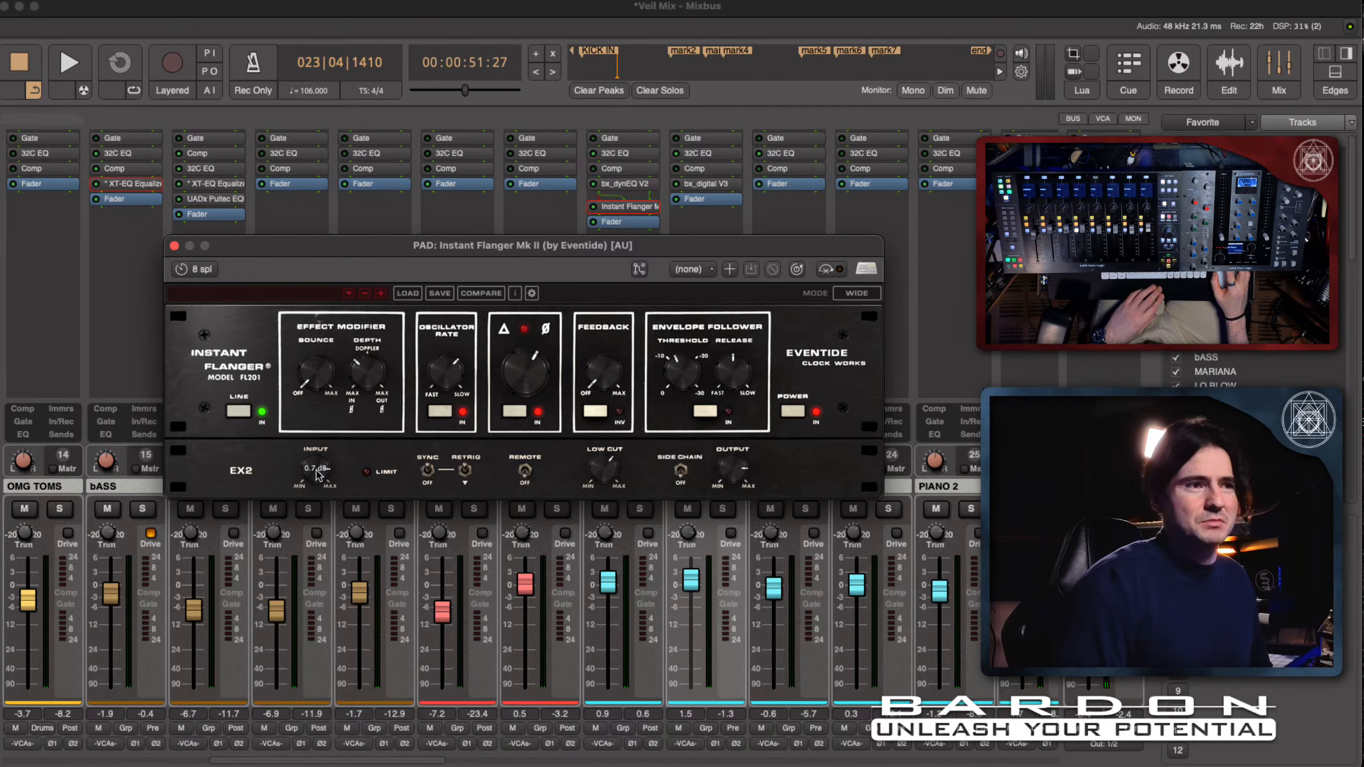
{"action": "left_click", "coordinate": [198, 306]}
{"action": "left_click", "coordinate": [174, 246]}
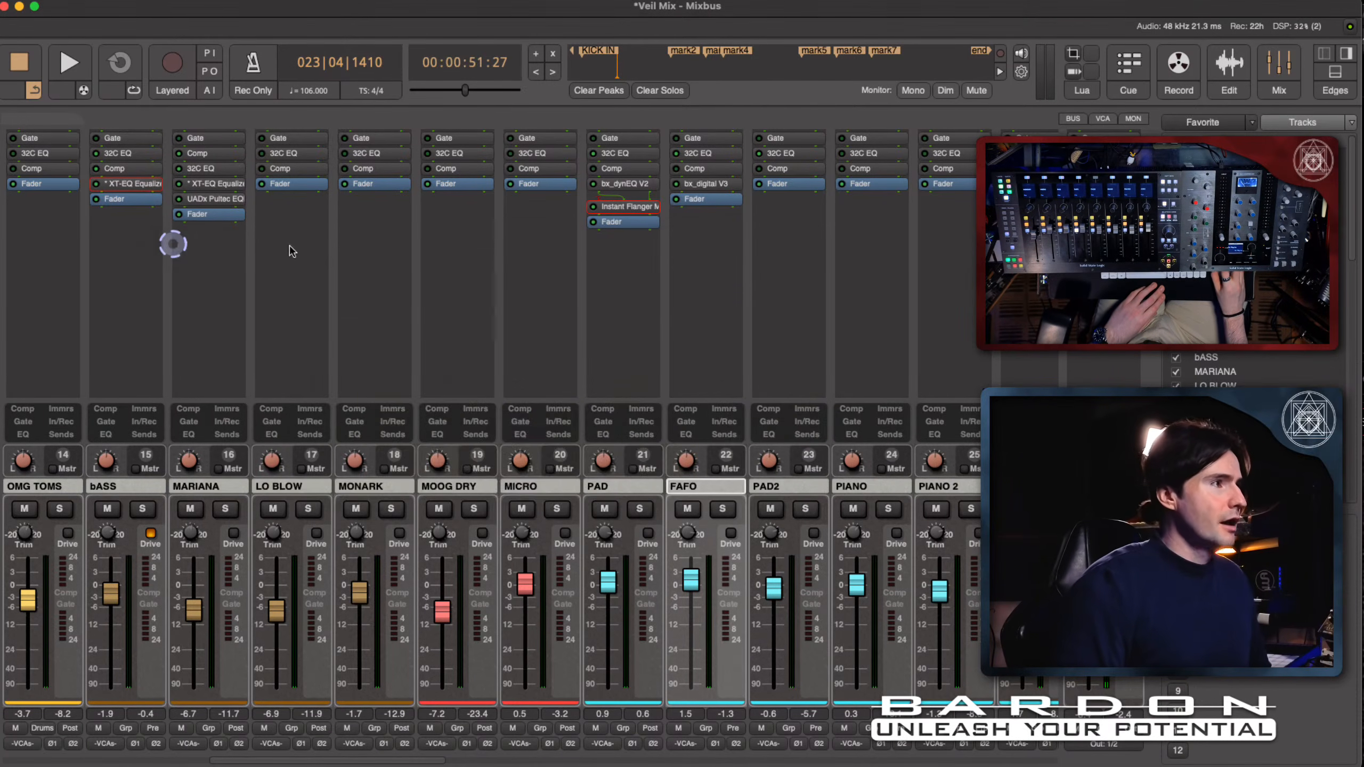
{"action": "left_click", "coordinate": [612, 595]}
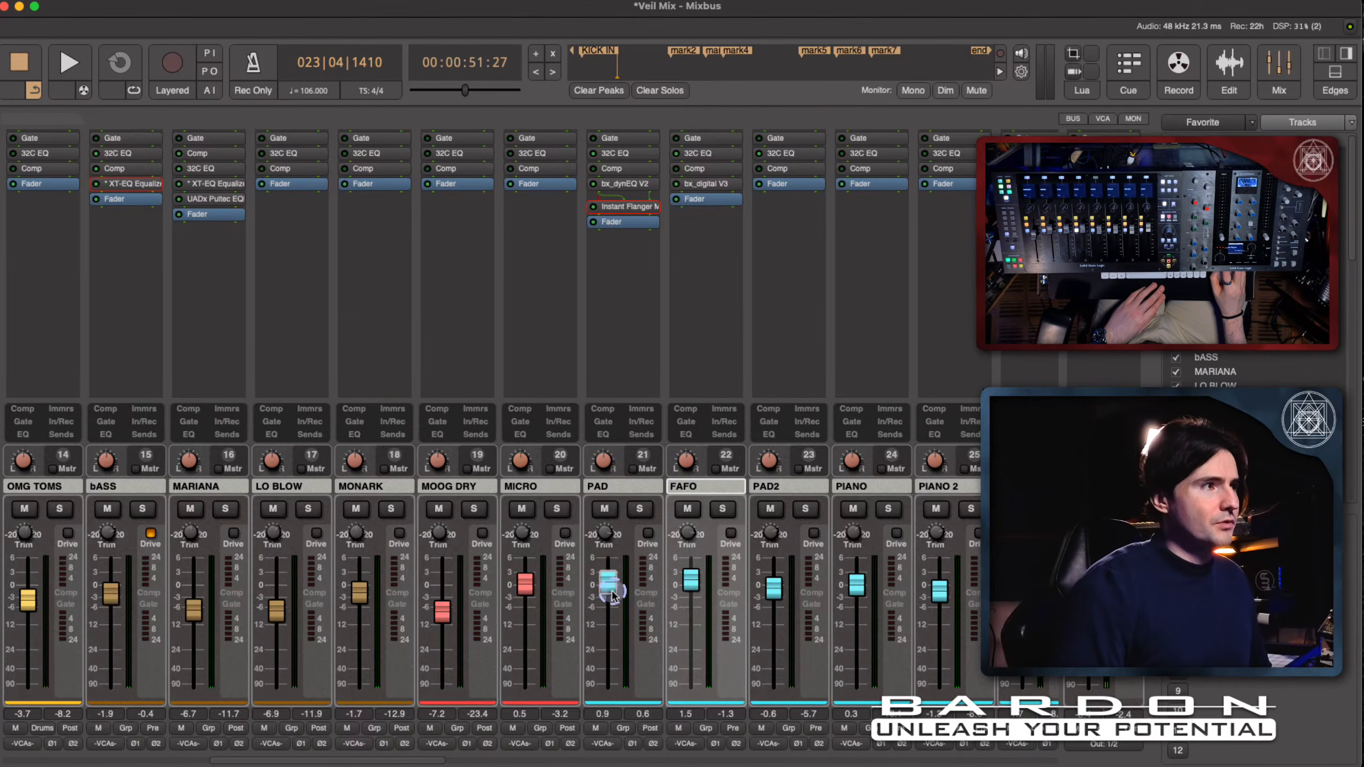
{"action": "left_click_drag", "start_coordinate": [613, 594], "coordinate": [611, 579]}
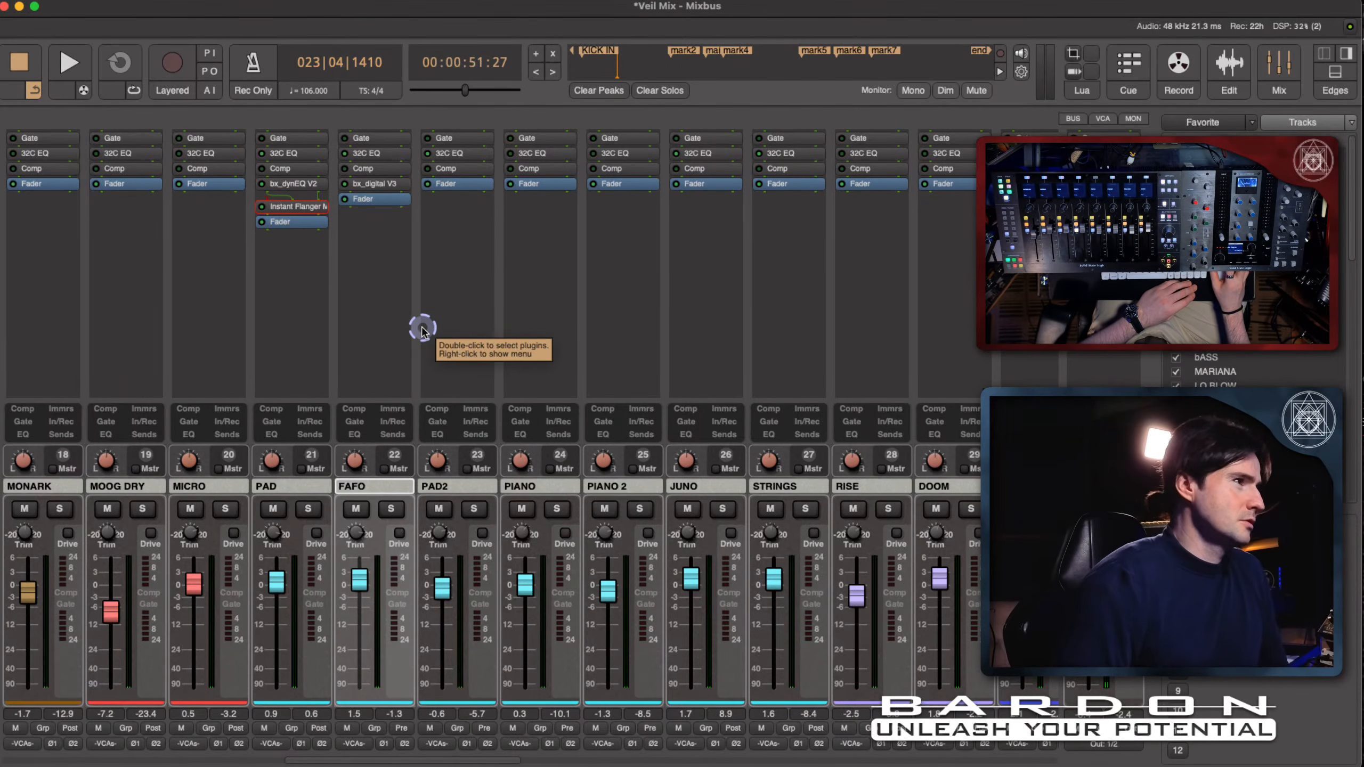
- Switch to the edit view, select the S VOX track and place the playhead at its vocal entry, 00:00:29:17
{"action": "scroll", "coordinate": [422, 330], "scroll_direction": "right", "scroll_amount": 1}
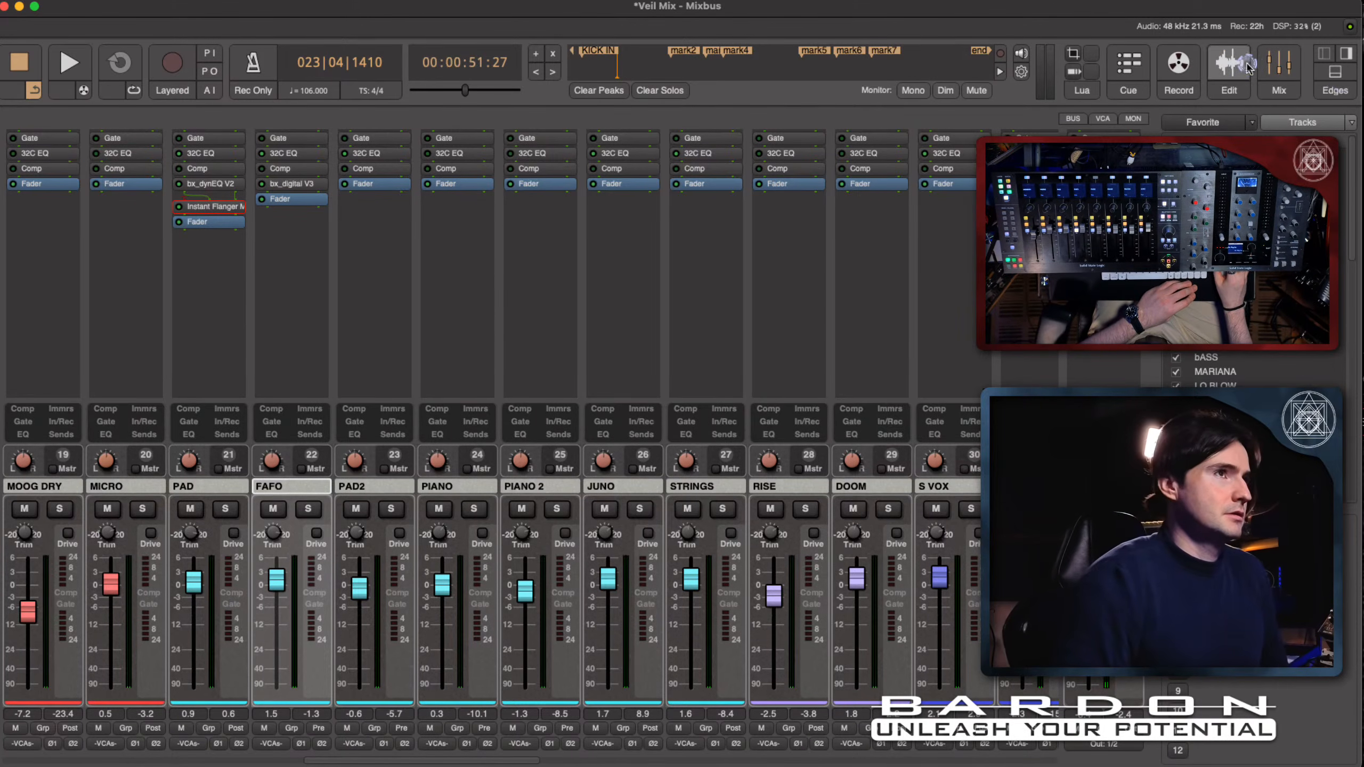
{"action": "key", "text": "alt+m"}
{"action": "scroll", "coordinate": [649, 390], "scroll_direction": "down", "scroll_amount": 3}
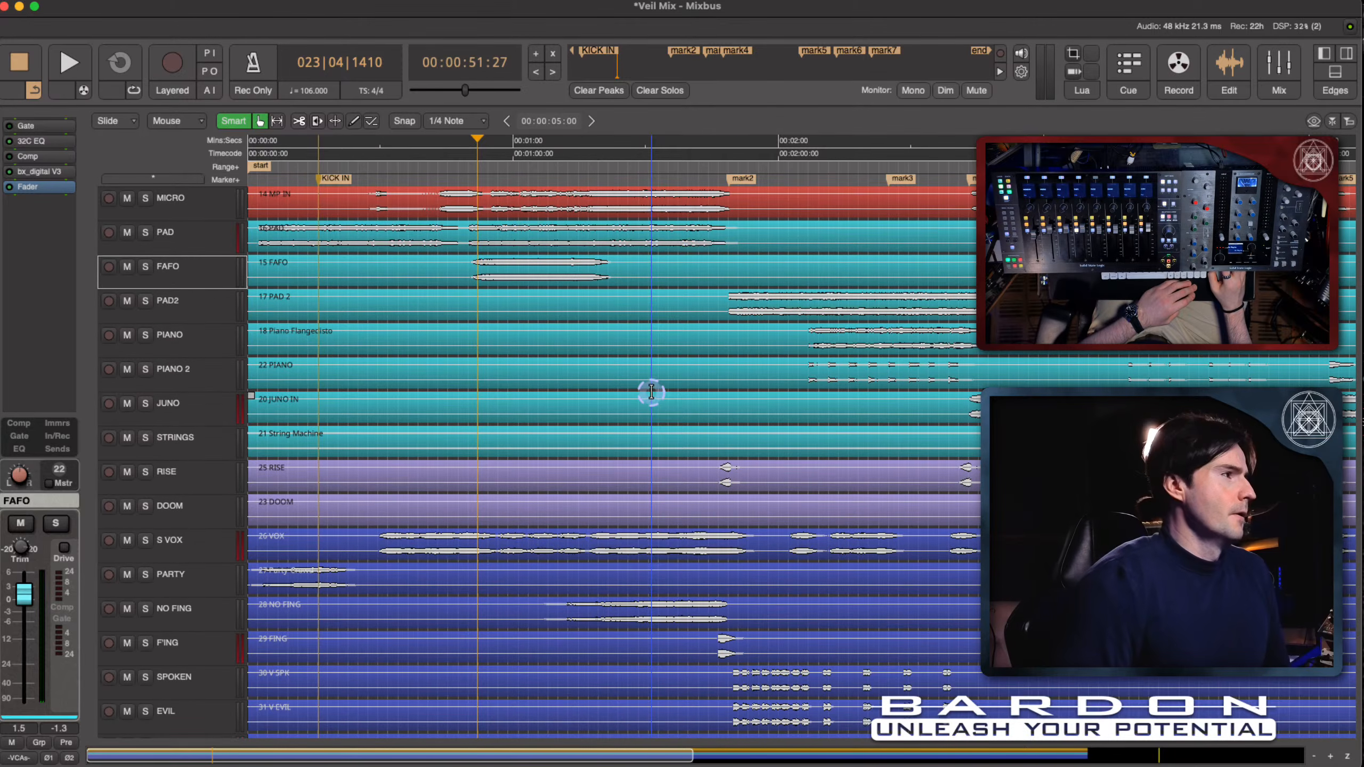
{"action": "left_click", "coordinate": [191, 549]}
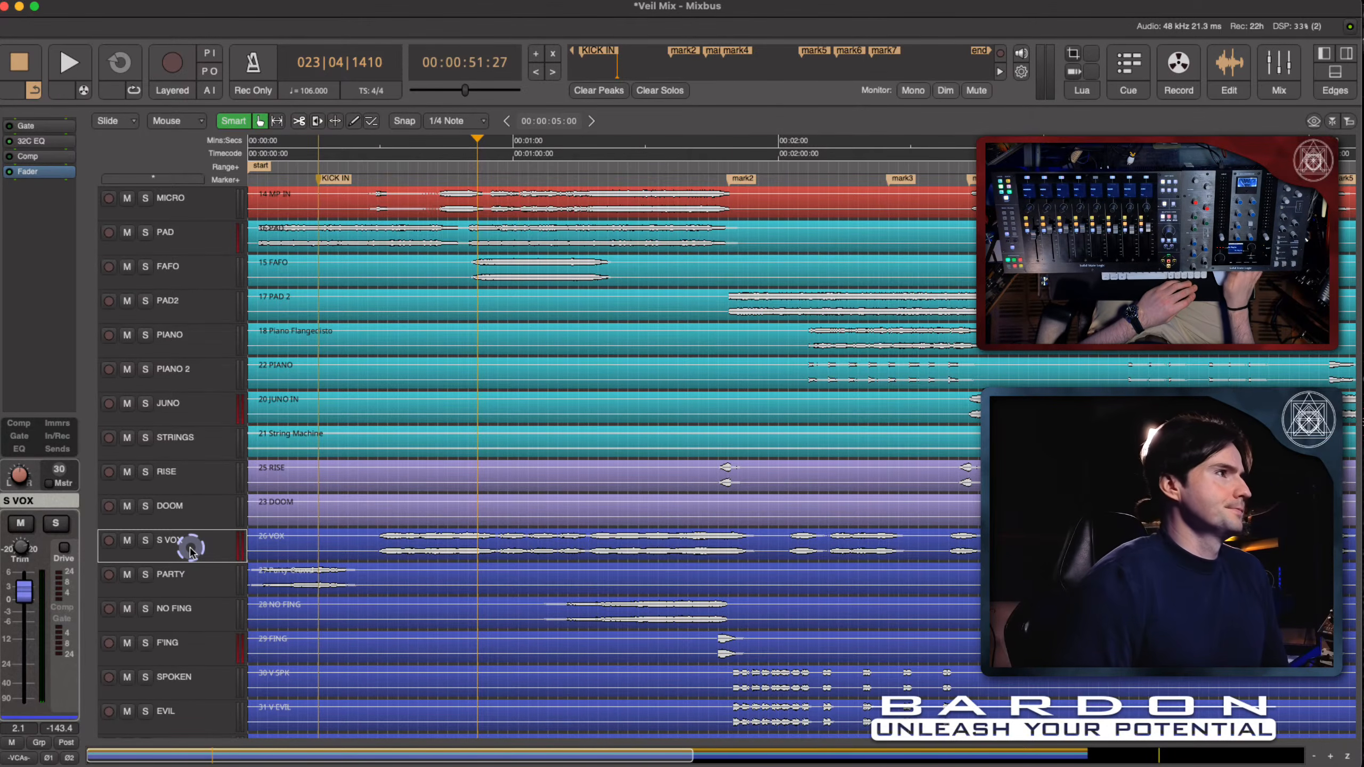
{"action": "scroll", "coordinate": [191, 549], "scroll_direction": "up", "scroll_amount": 2}
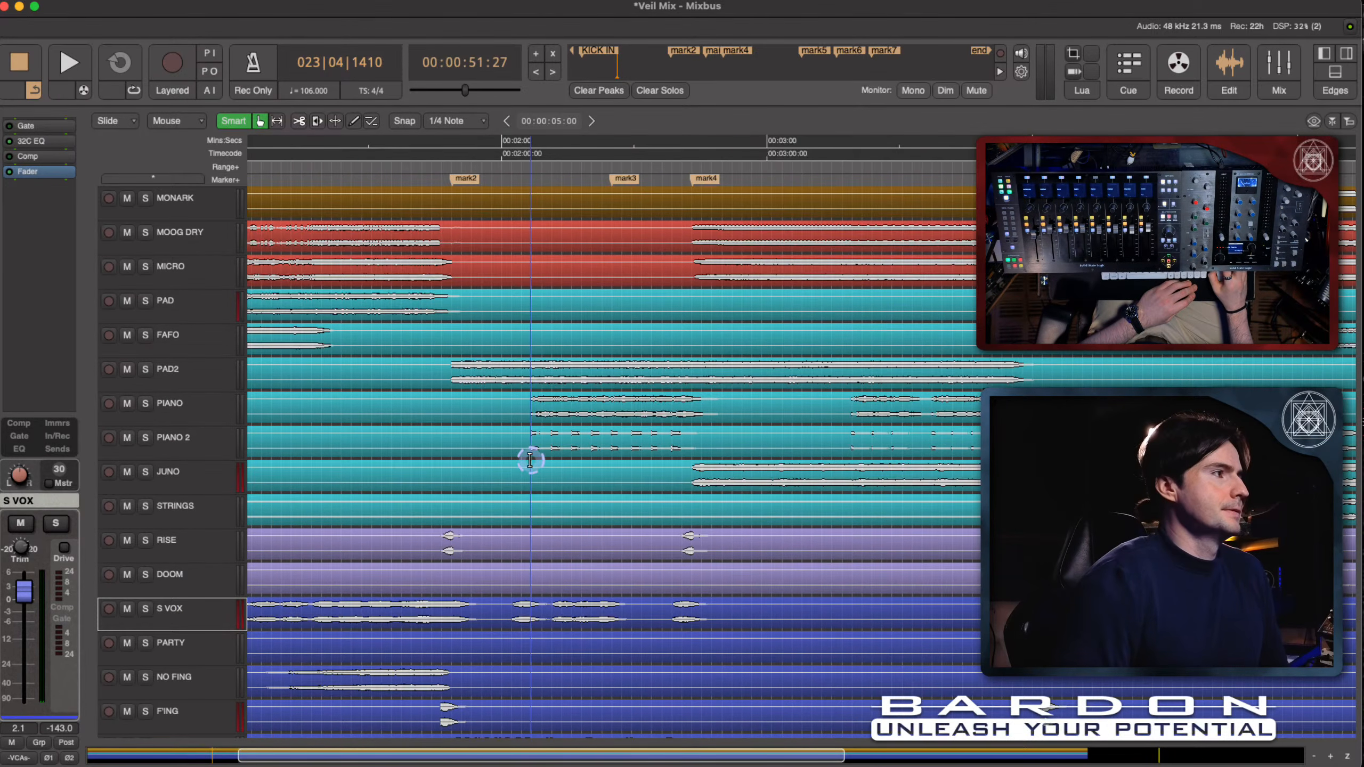
{"action": "left_click", "coordinate": [379, 148]}
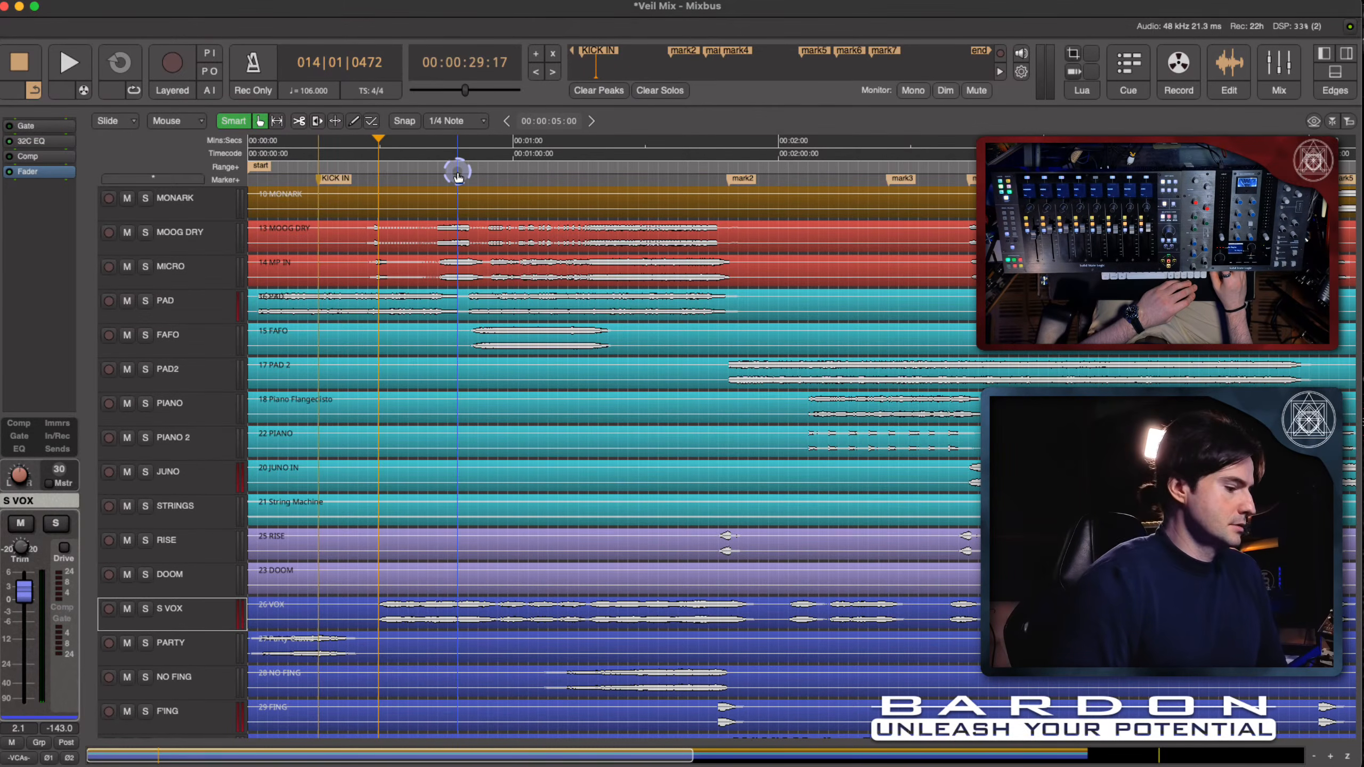
- Solo the S VOX track, listen to it from the vocal entry, stop playback and clear the solo
{"action": "key", "text": "alt+s"}
{"action": "key", "text": "space"}
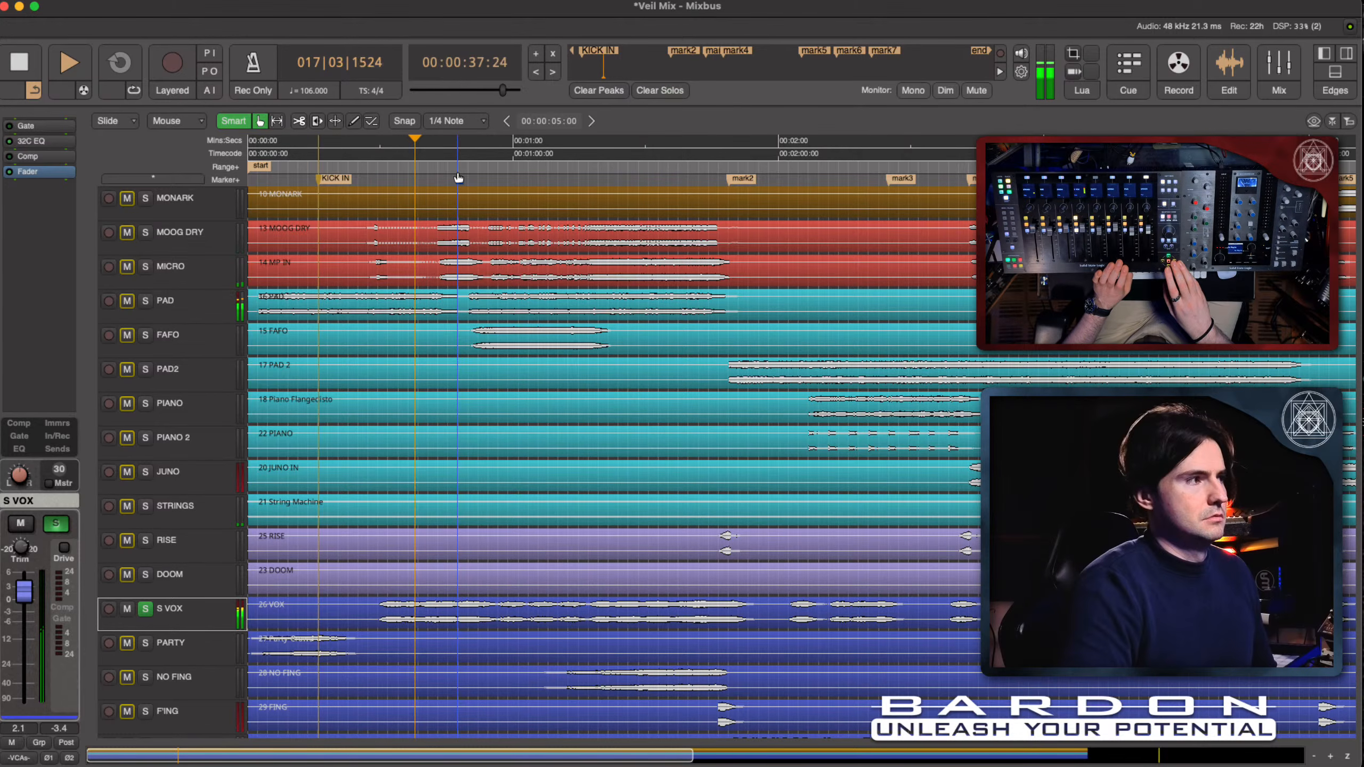
{"action": "key", "text": "space"}
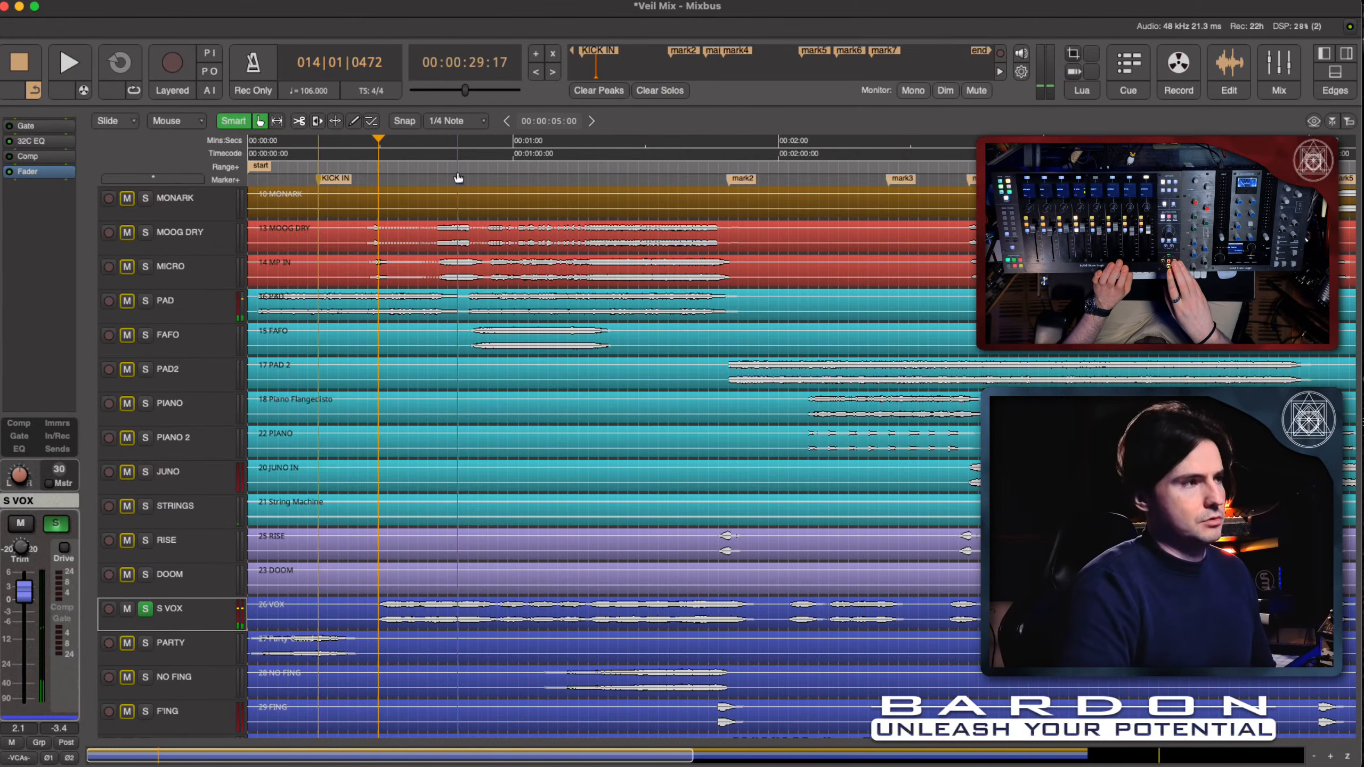
{"action": "key", "text": "alt+s"}
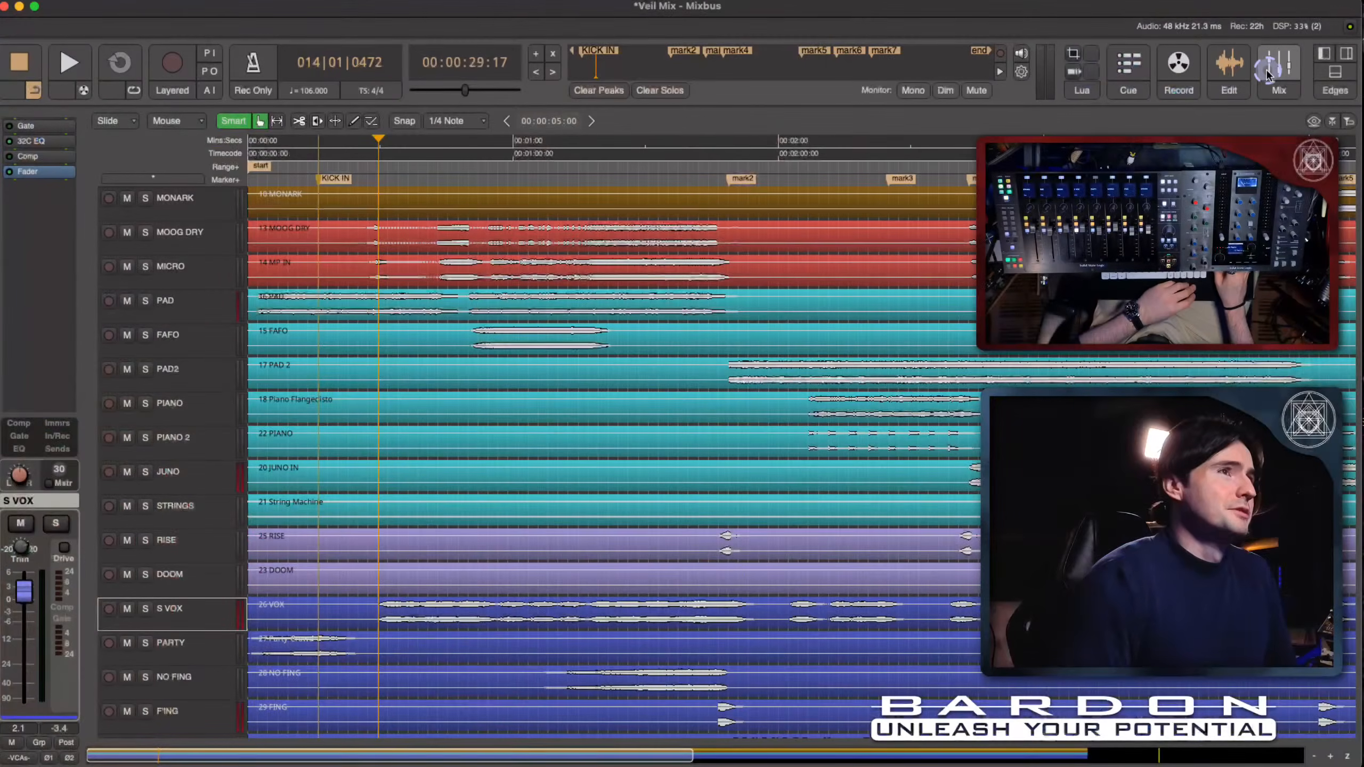
- Return to the mixer and show the compressor controls on the S VOX channel
{"action": "left_click", "coordinate": [1268, 76]}
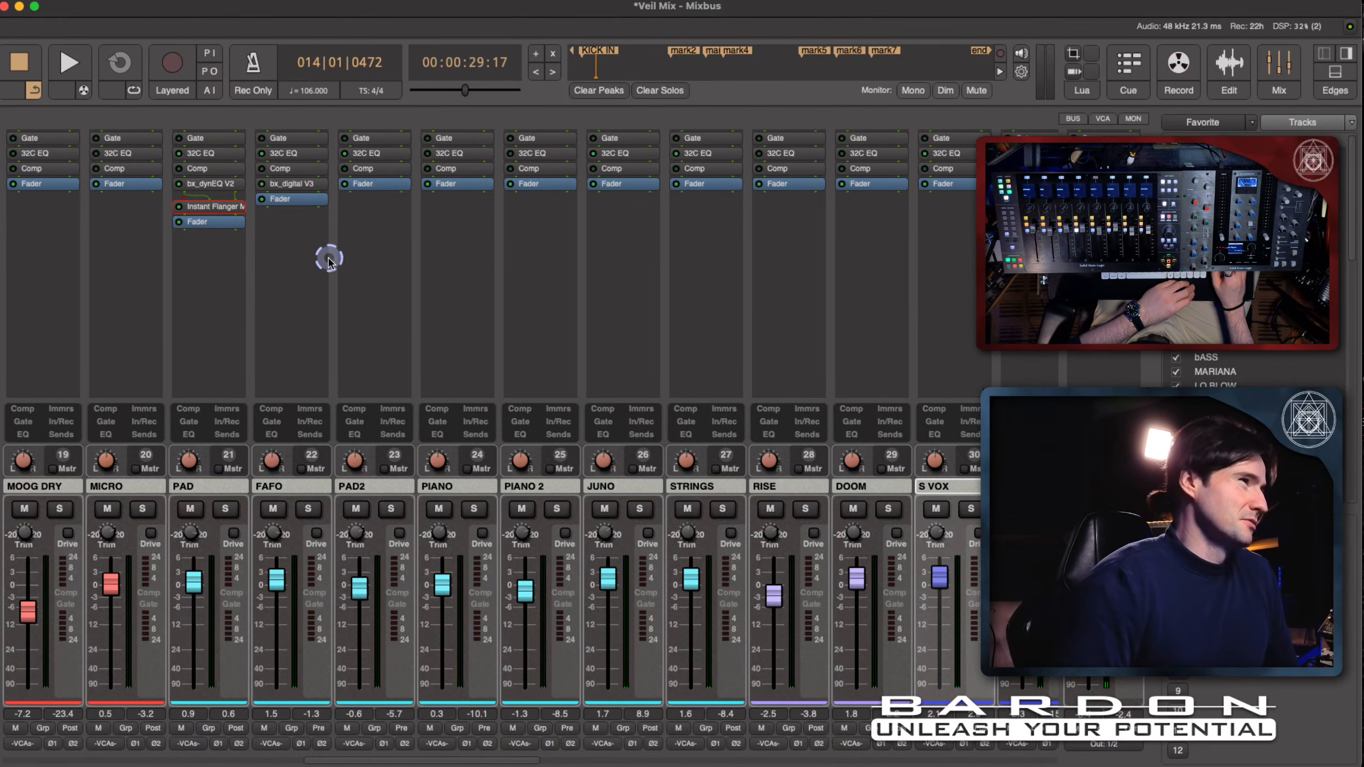
{"action": "scroll", "coordinate": [943, 267], "scroll_direction": "right", "scroll_amount": 1}
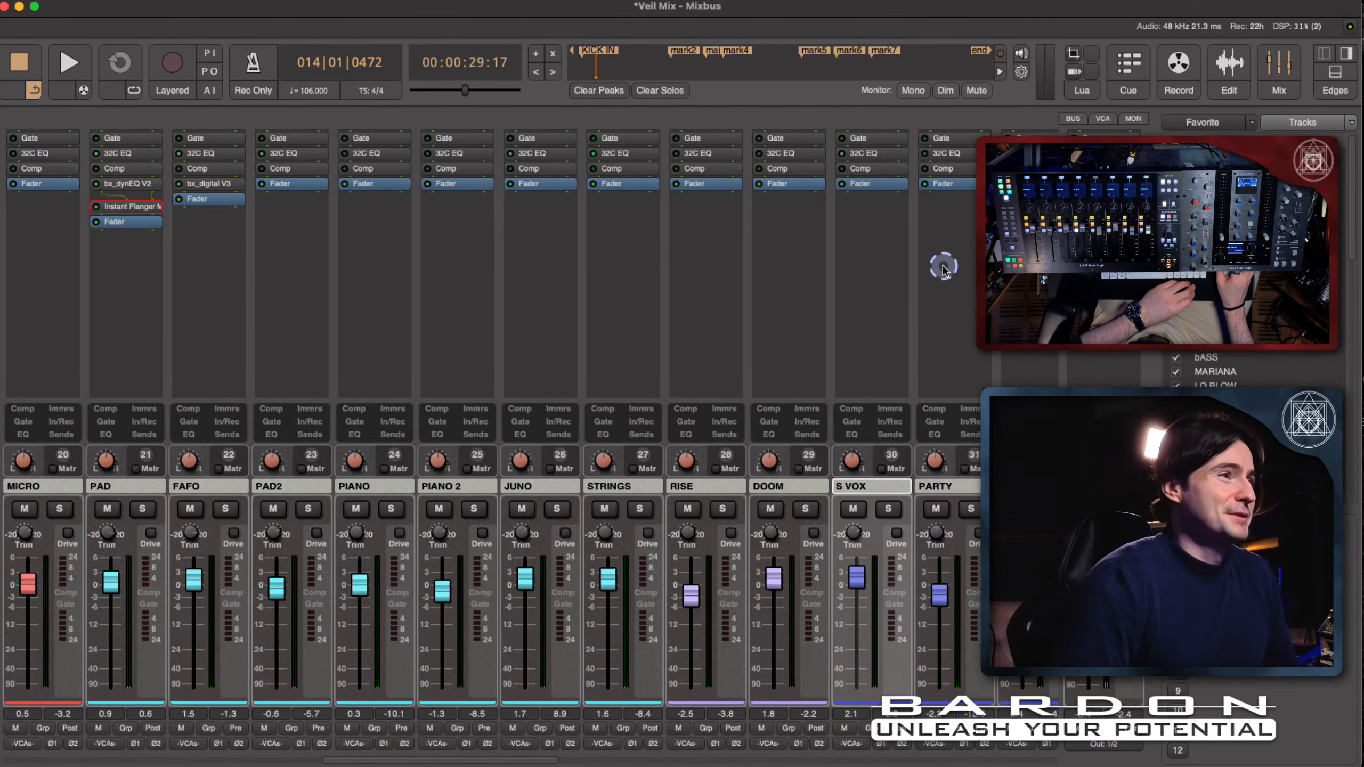
{"action": "scroll", "coordinate": [943, 266], "scroll_direction": "right", "scroll_amount": 6}
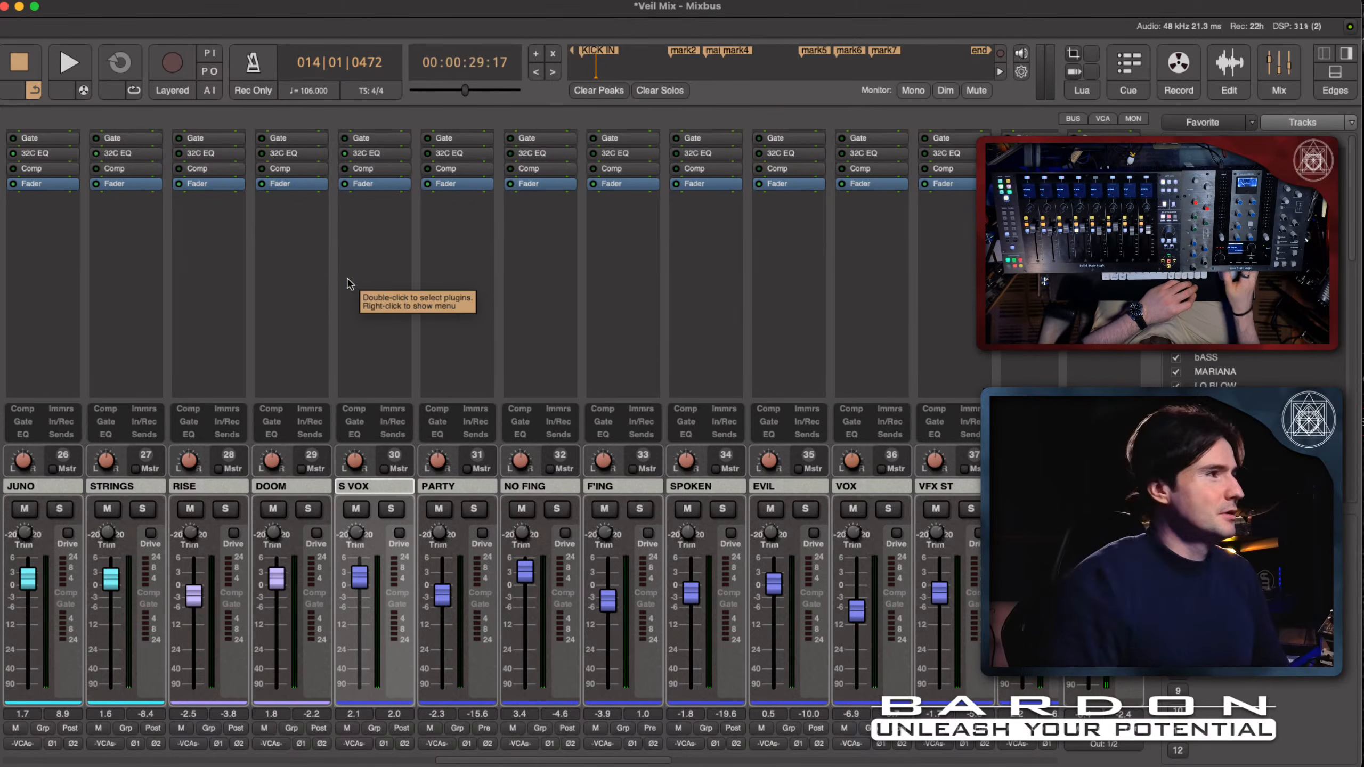
{"action": "left_click", "coordinate": [357, 435]}
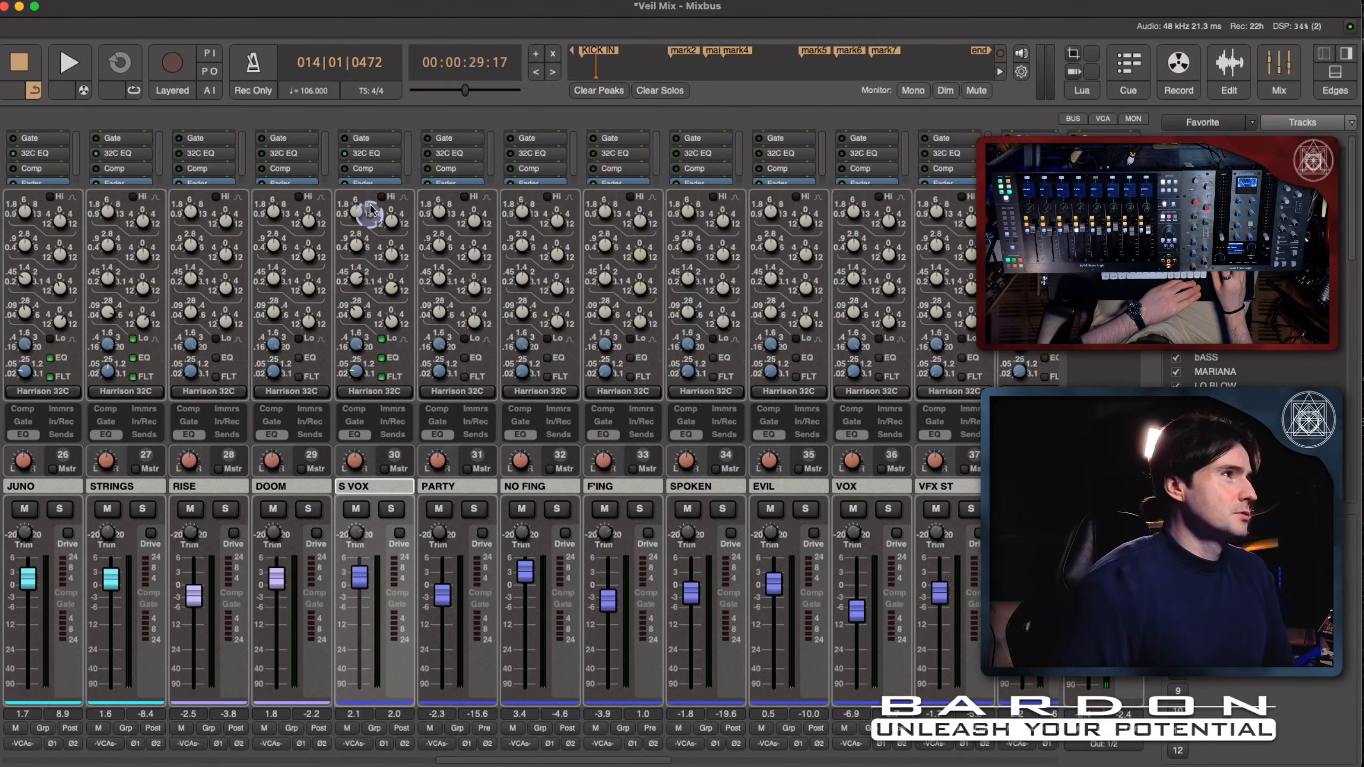
{"action": "left_click", "coordinate": [373, 171]}
{"action": "left_click", "coordinate": [337, 455]}
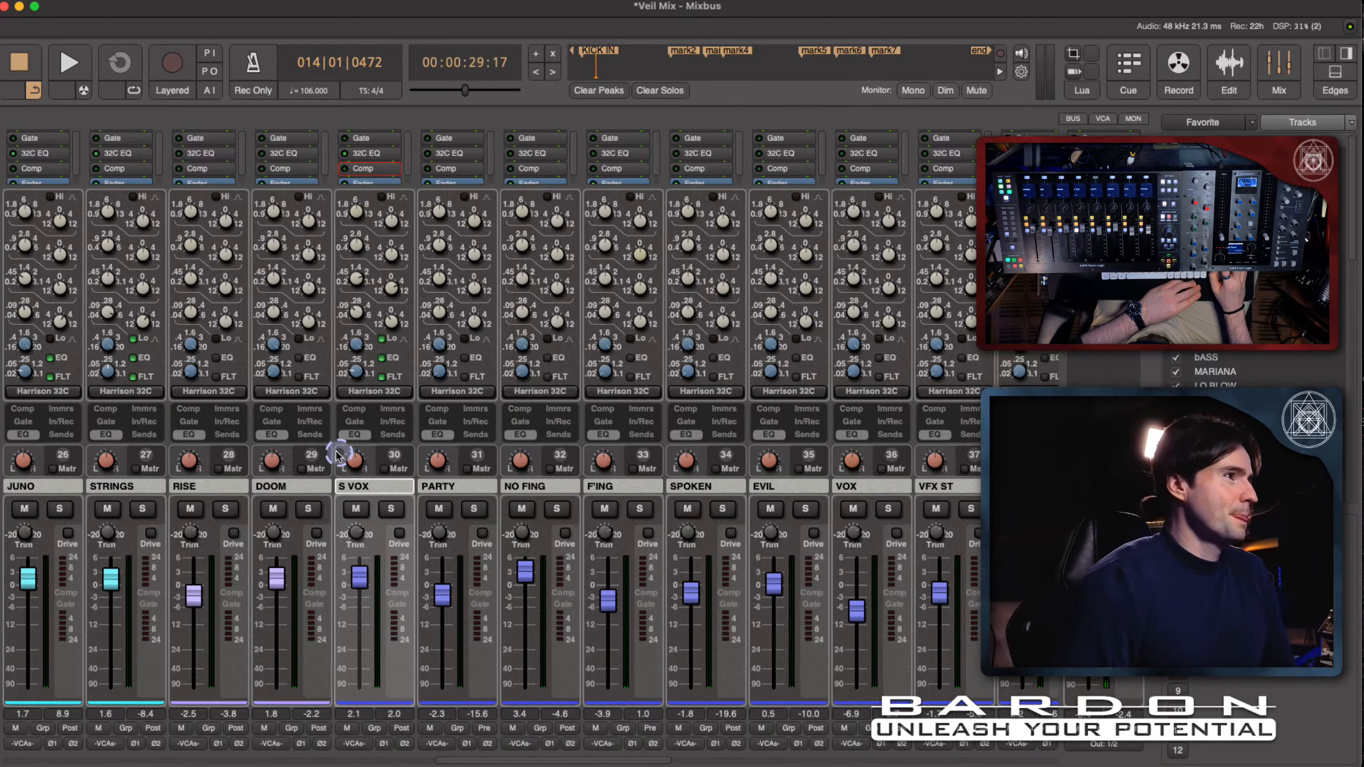
{"action": "left_click", "coordinate": [348, 409]}
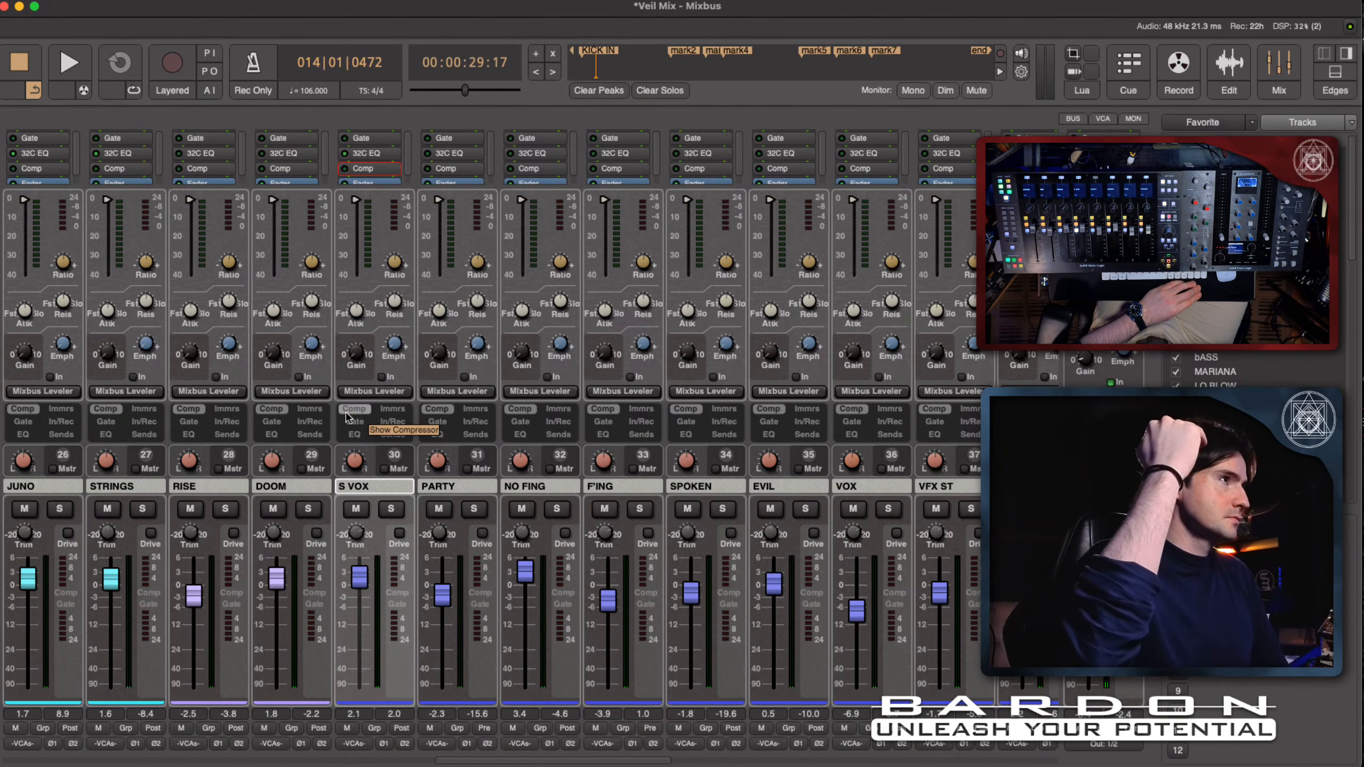
- Engage the Mixbus Leveler compressor on S VOX and lower its threshold to about -20 dB
{"action": "left_click", "coordinate": [363, 344]}
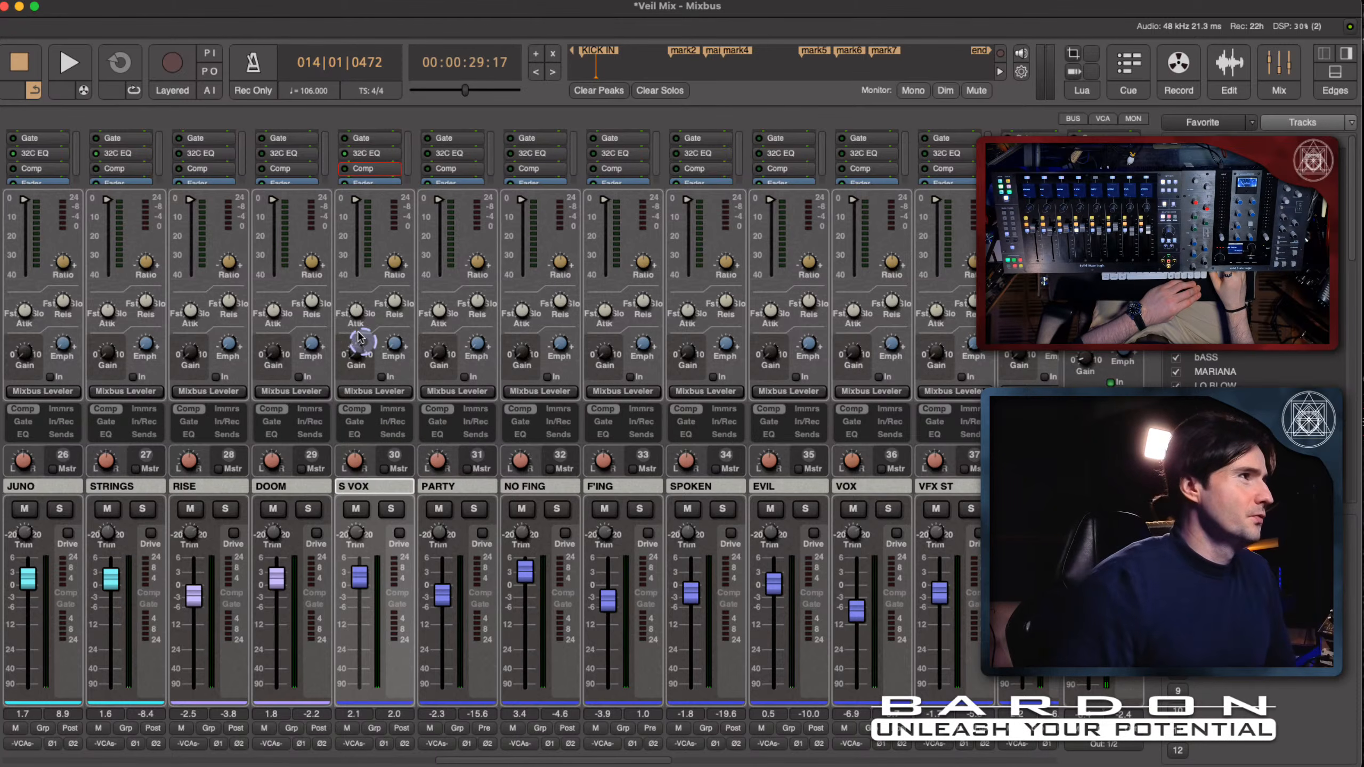
{"action": "left_click_drag", "start_coordinate": [352, 317], "coordinate": [352, 348]}
{"action": "left_click", "coordinate": [397, 305]}
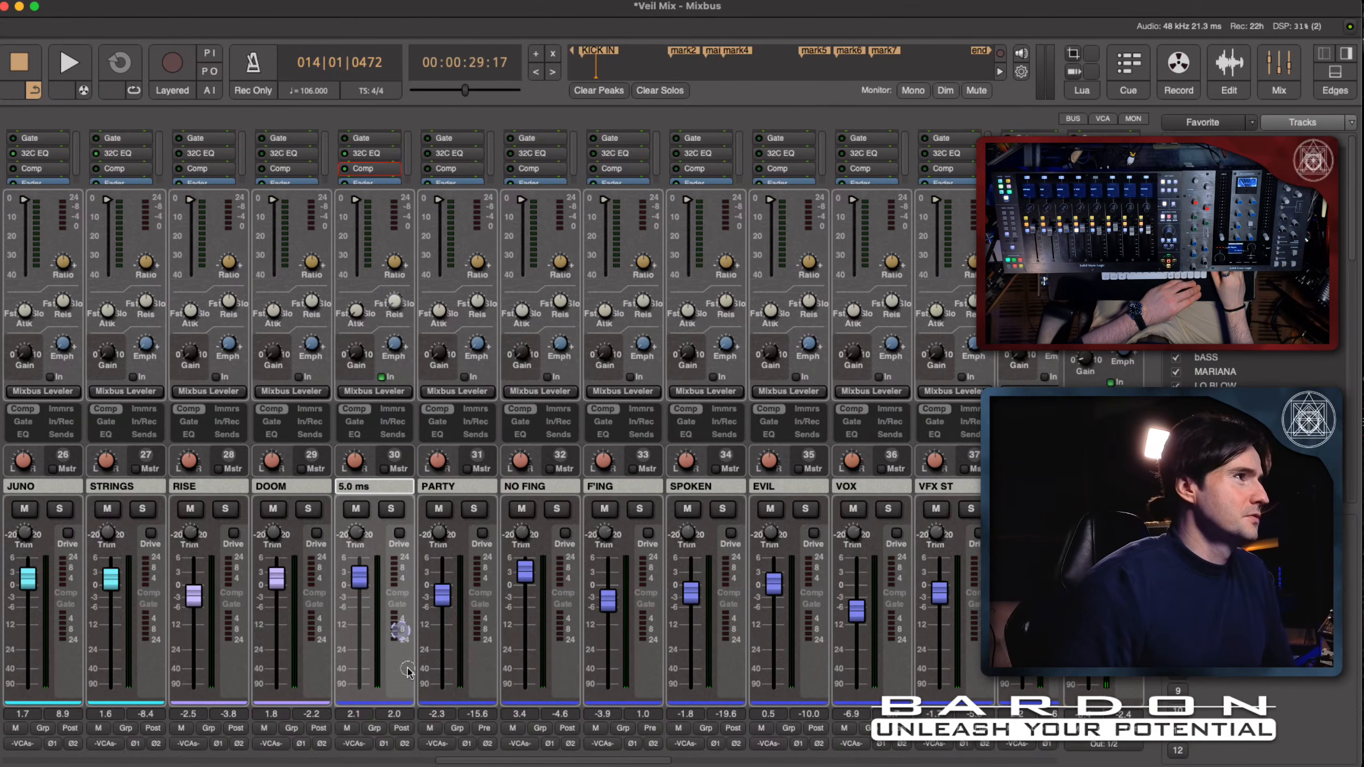
{"action": "left_click", "coordinate": [329, 203]}
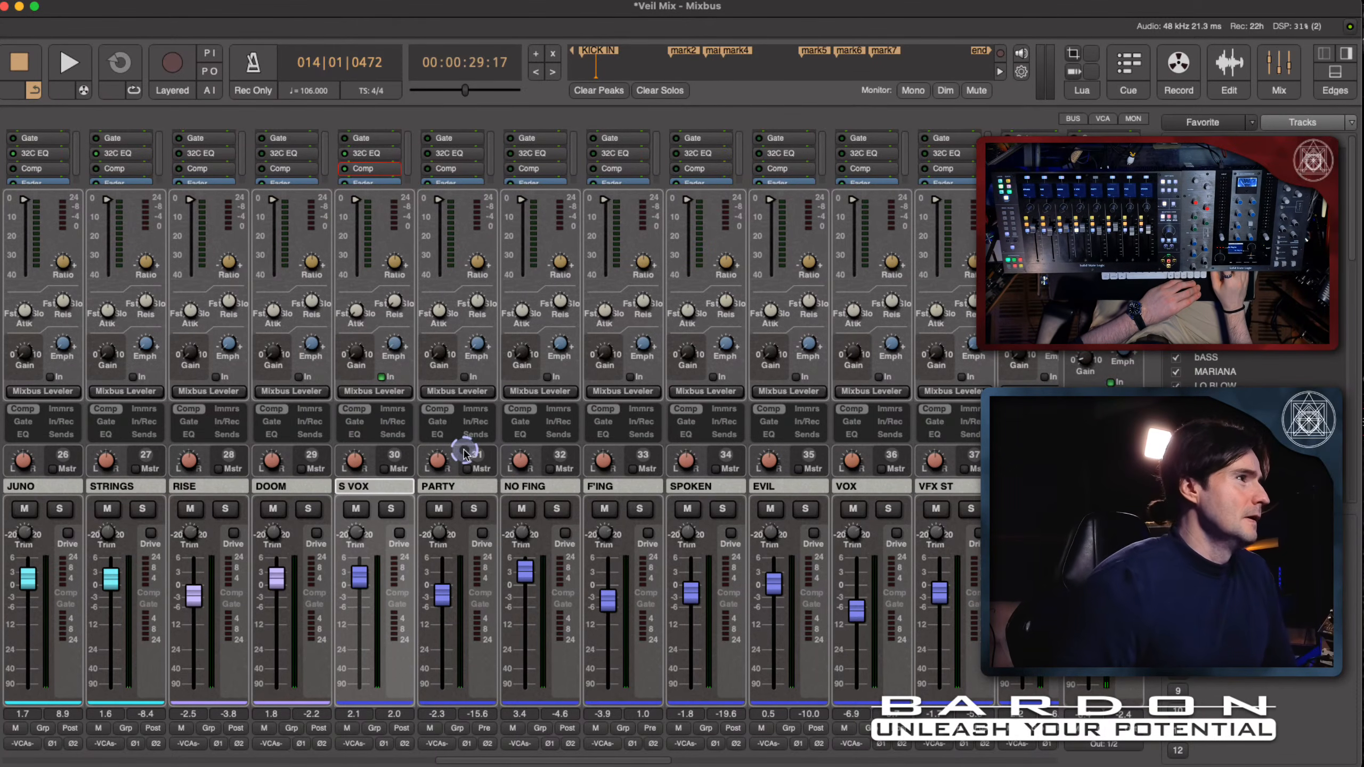
{"action": "left_click", "coordinate": [404, 406]}
{"action": "left_click", "coordinate": [367, 241]}
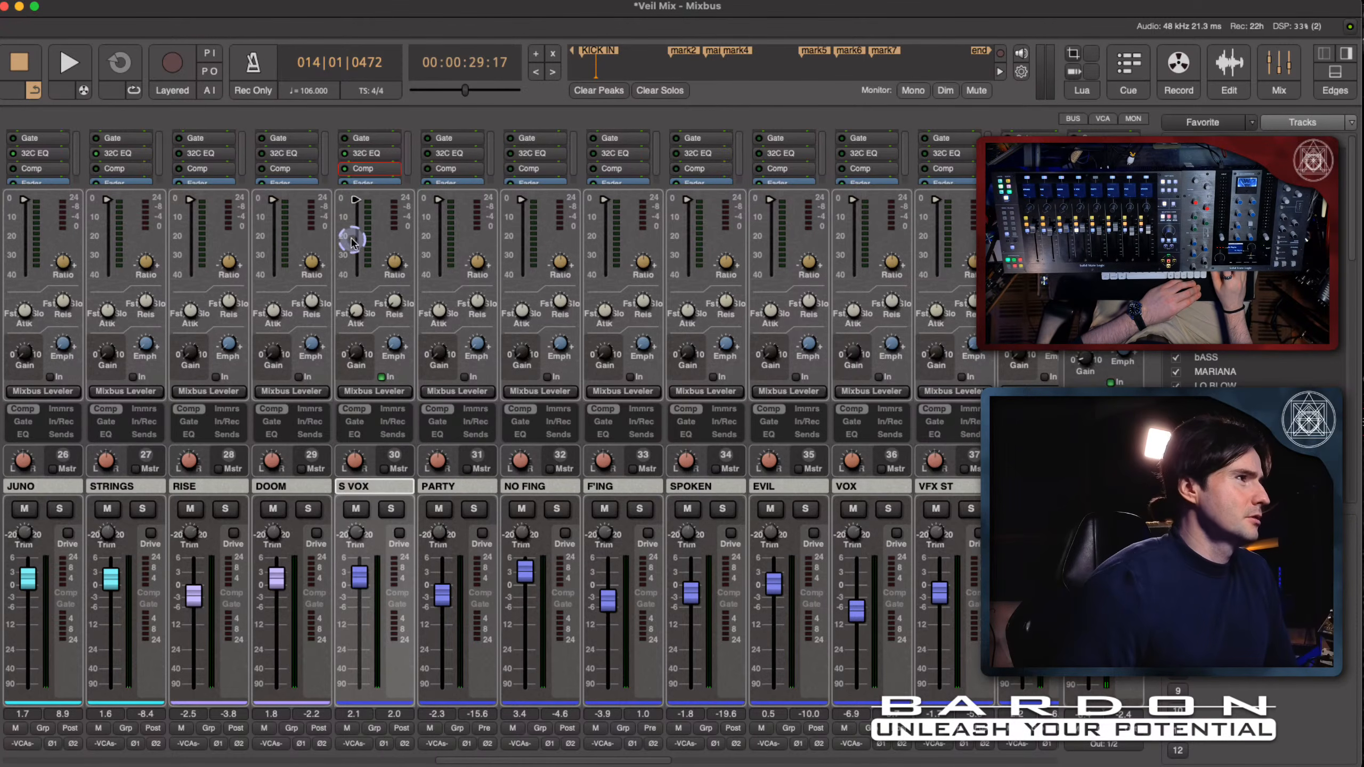
{"action": "left_click_drag", "start_coordinate": [357, 214], "coordinate": [352, 232]}
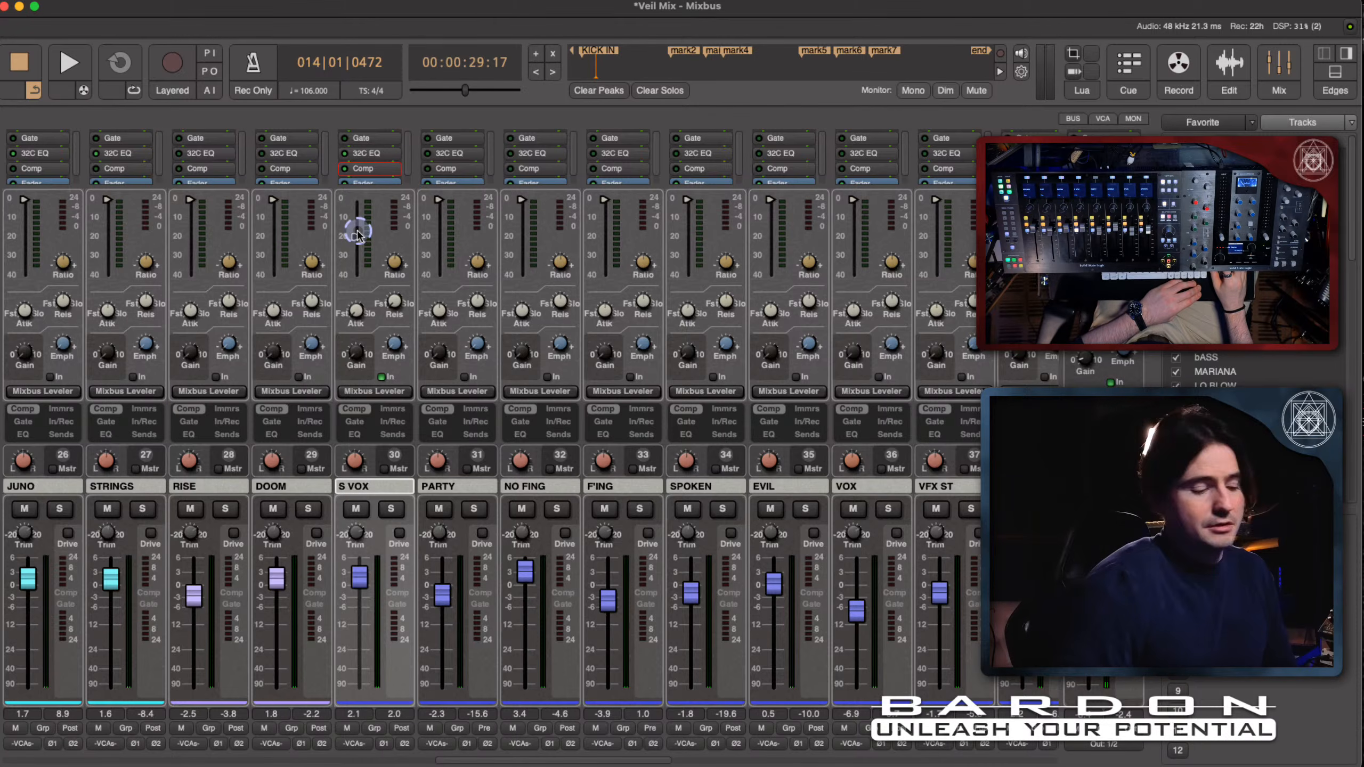
- Compare S VOX with its compressor bypassed and engaged during playback, raise the threshold slightly, and stop
{"action": "key", "text": "space"}
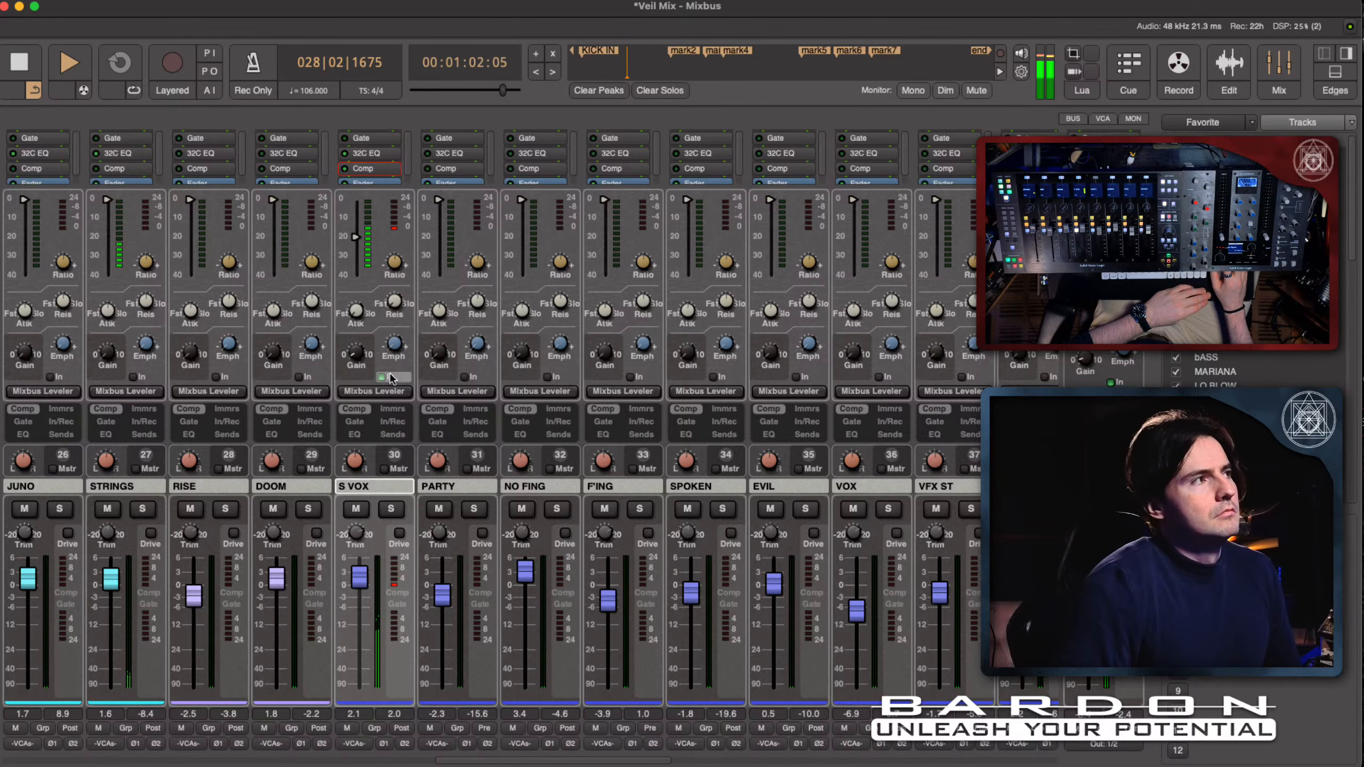
{"action": "left_click", "coordinate": [392, 377]}
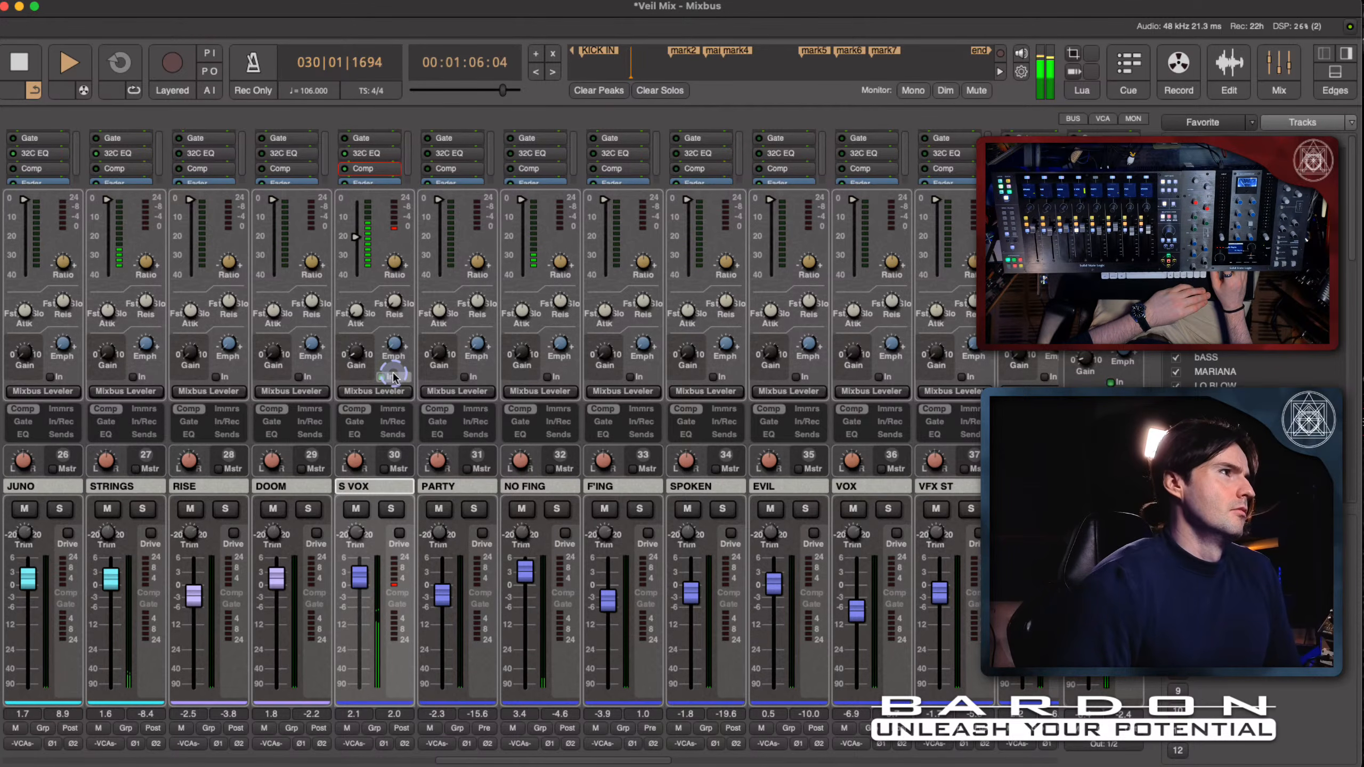
{"action": "left_click", "coordinate": [355, 301]}
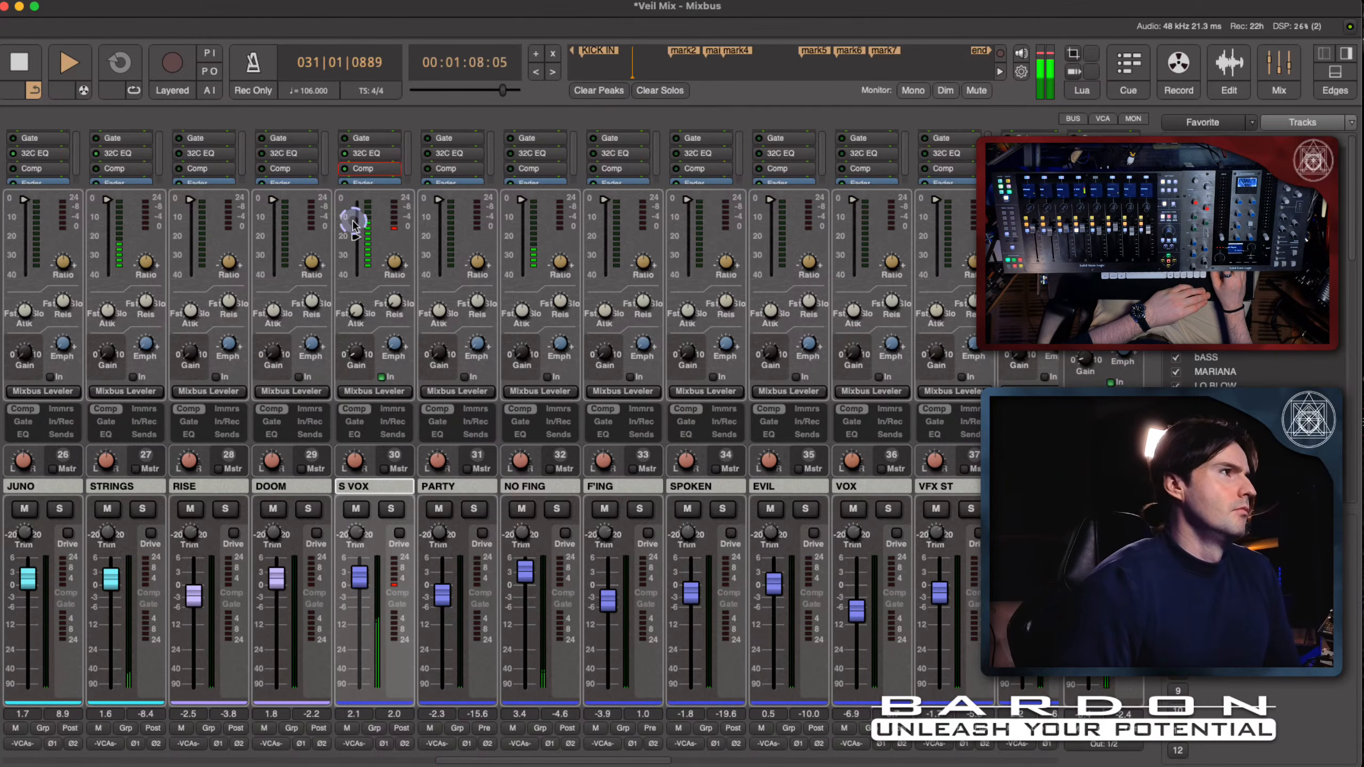
{"action": "left_click_drag", "start_coordinate": [355, 236], "coordinate": [355, 235]}
{"action": "left_click", "coordinate": [438, 236]}
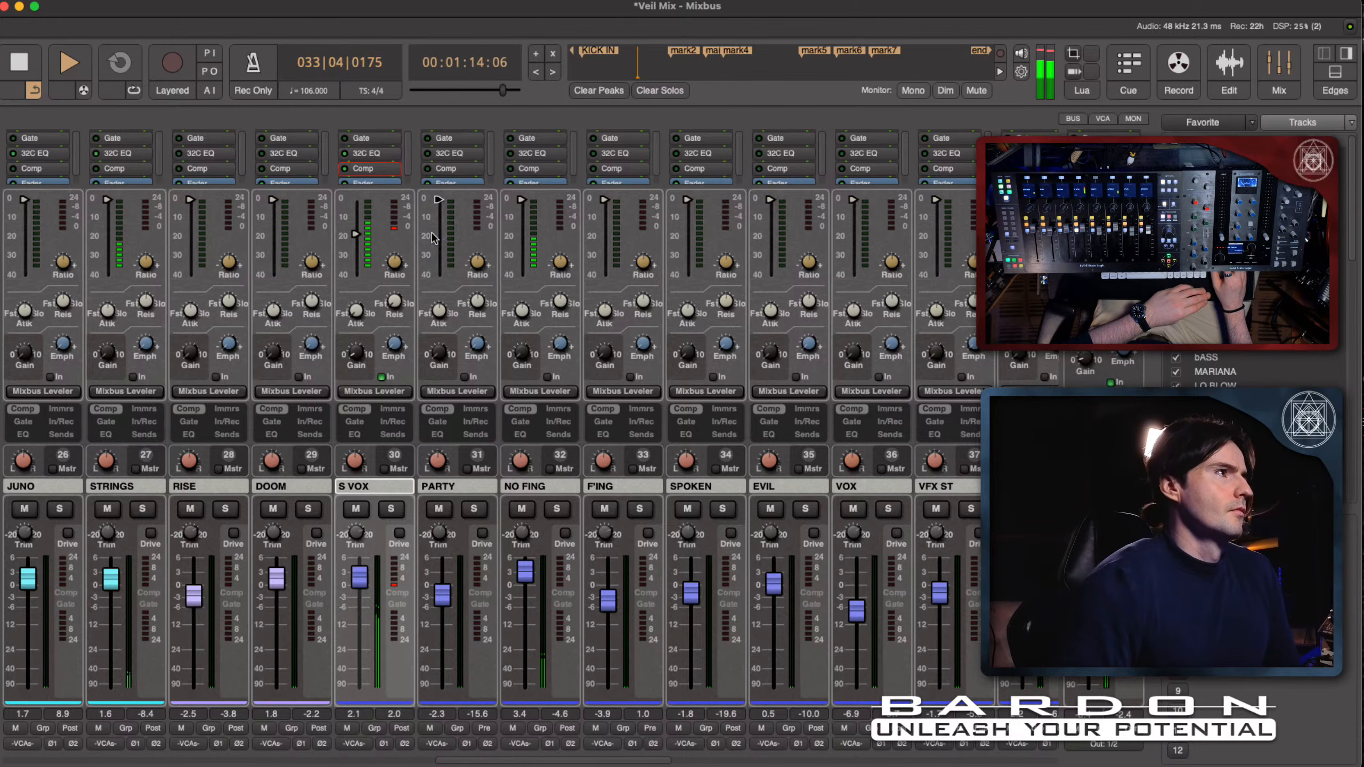
{"action": "key", "text": "space"}
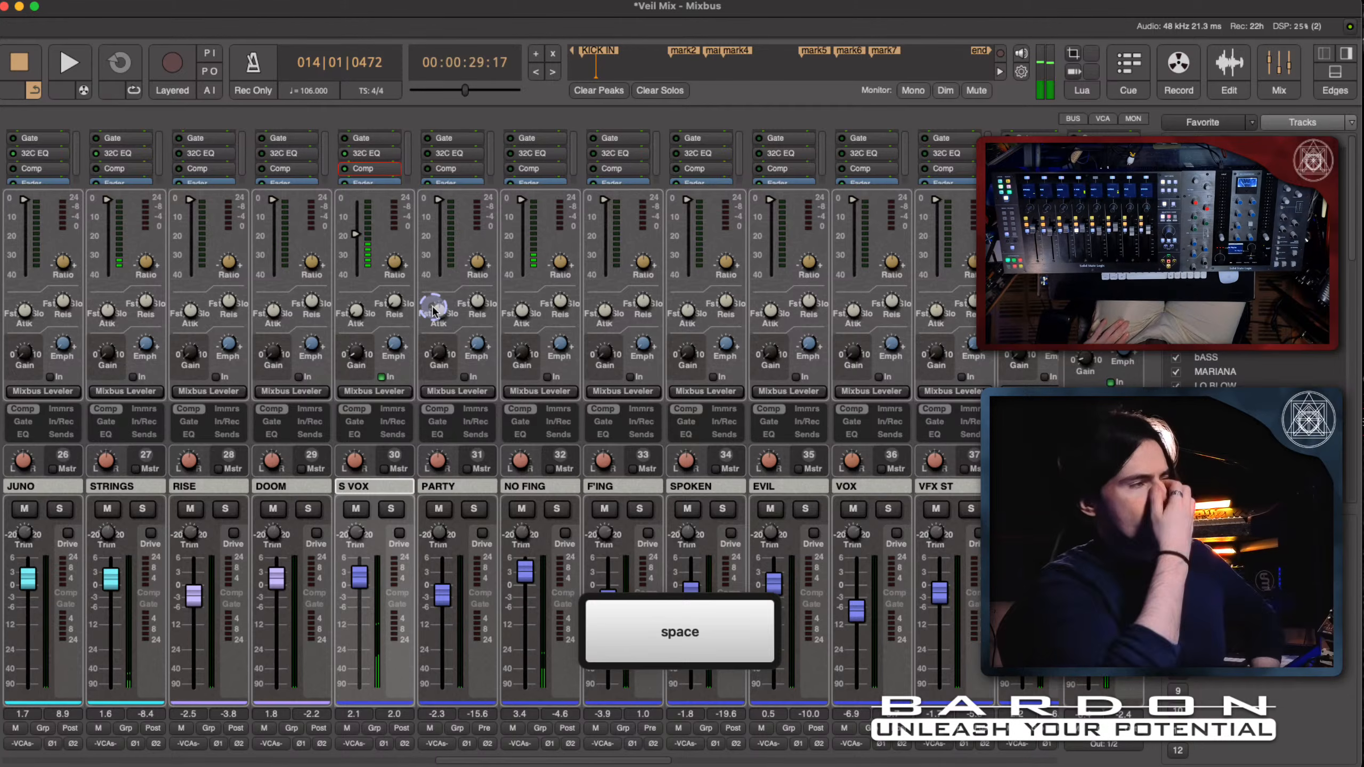
{"action": "left_click", "coordinate": [434, 309]}
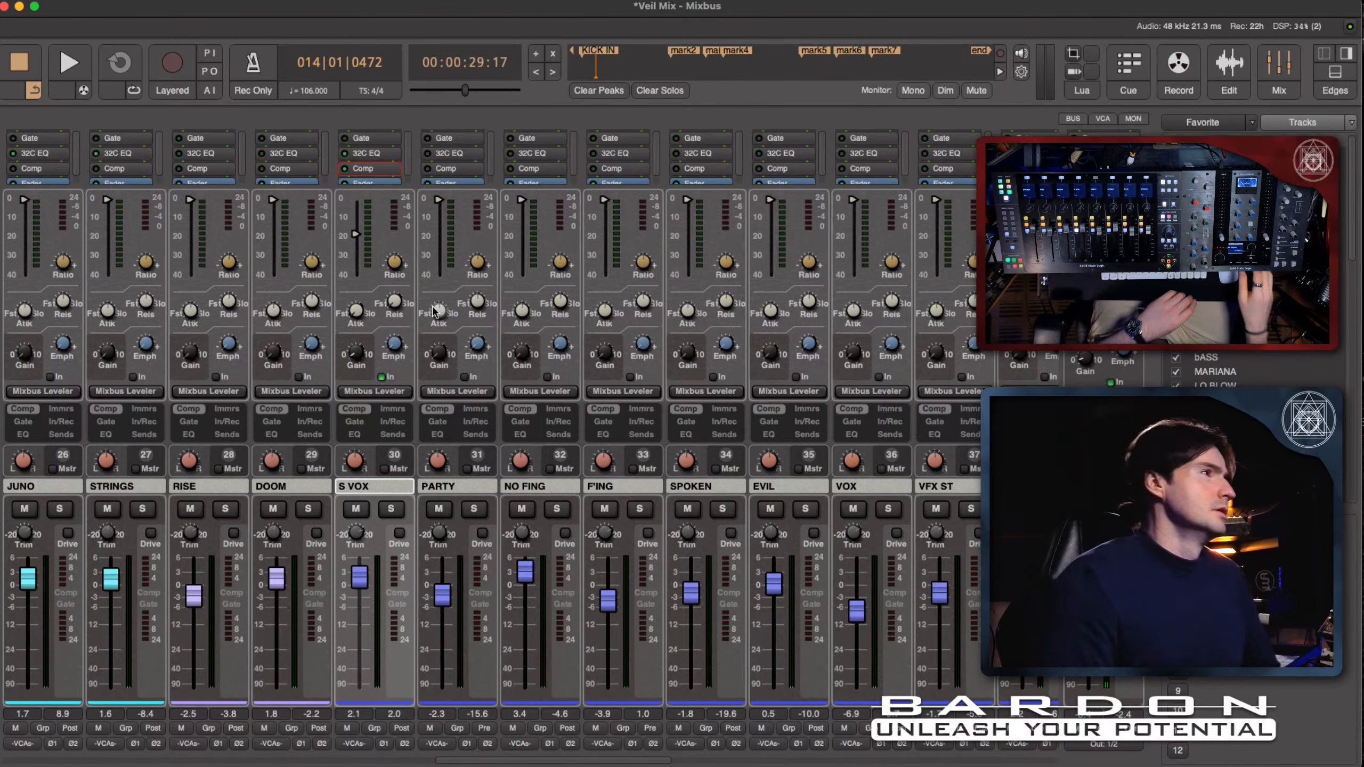
- Set the S VOX compressor's ratio to about 1.2 and adjust its release during playback, replaying the section to check the result
{"action": "left_click", "coordinate": [435, 312]}
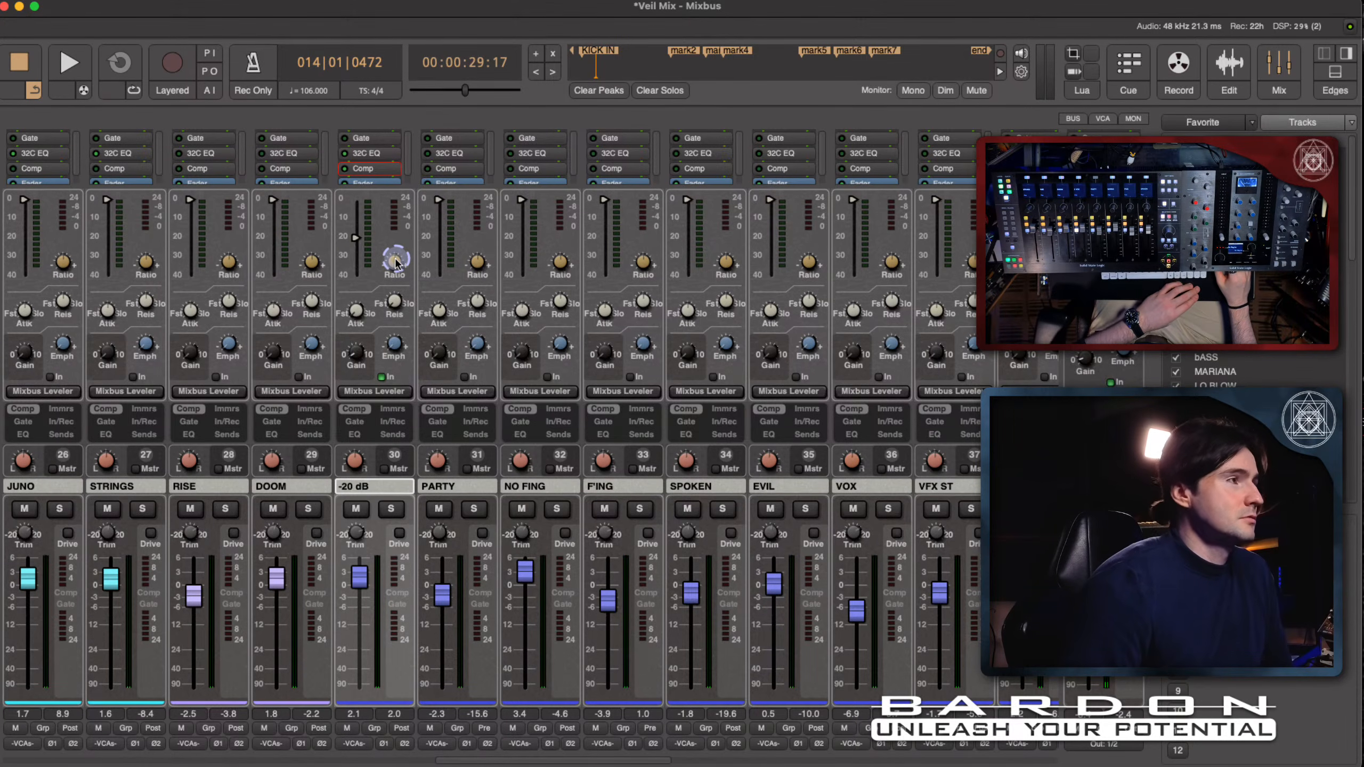
{"action": "key", "text": "space"}
{"action": "left_click_drag", "start_coordinate": [394, 267], "coordinate": [393, 279]}
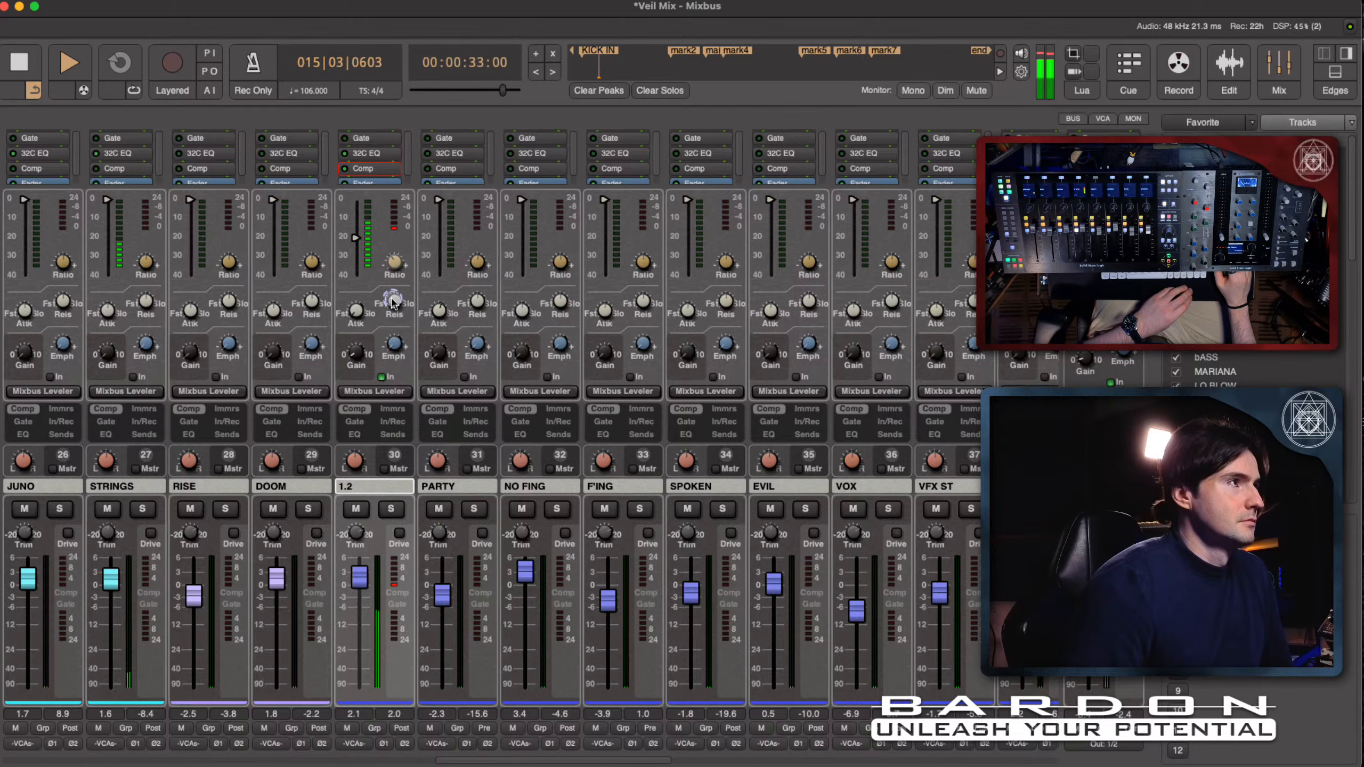
{"action": "left_click_drag", "start_coordinate": [397, 325], "coordinate": [397, 323]}
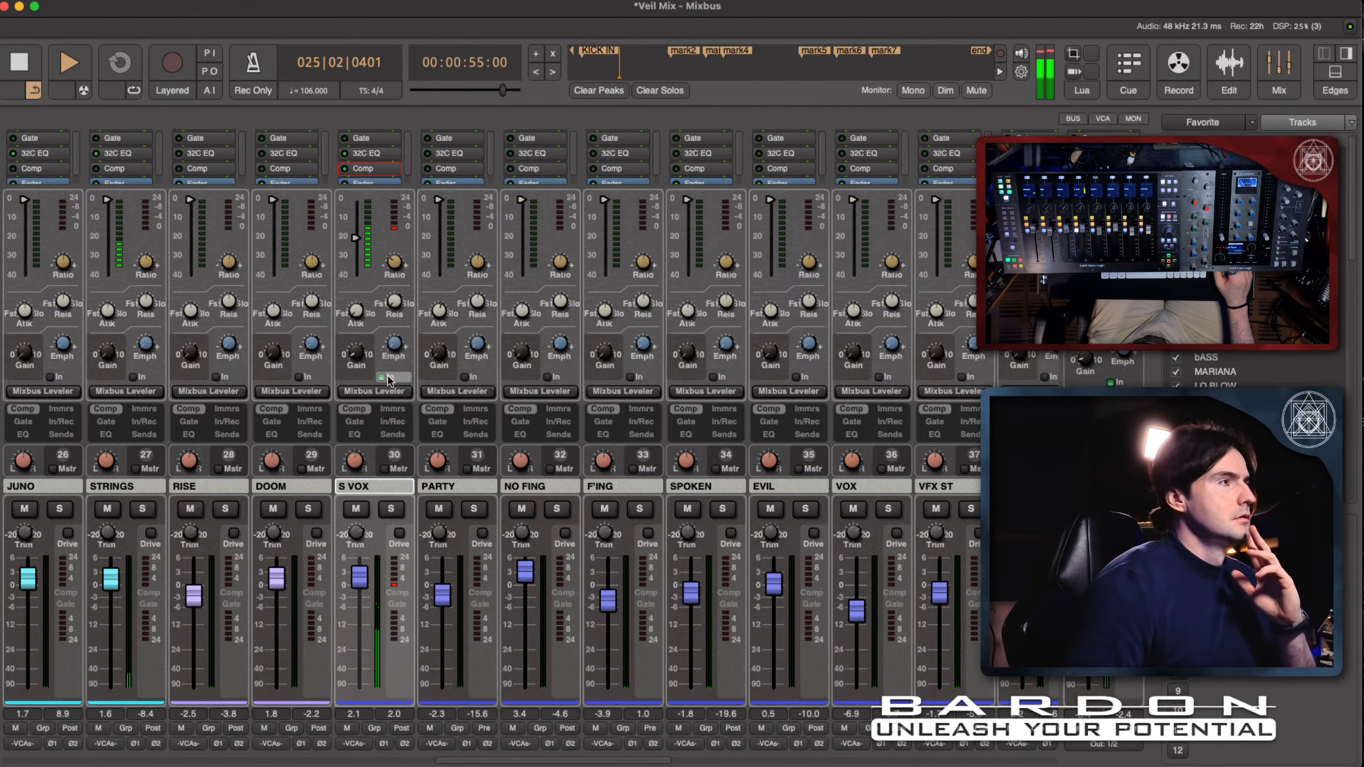
{"action": "key", "text": "space"}
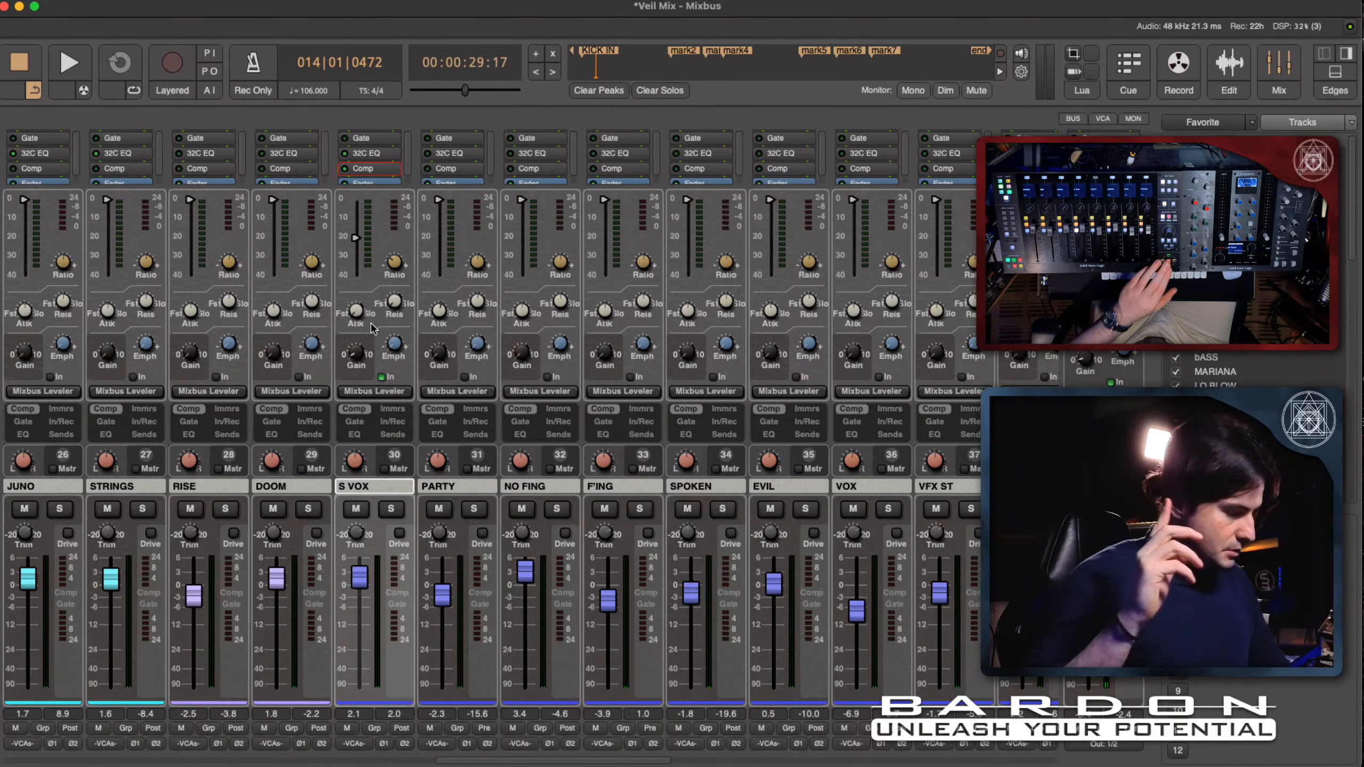
{"action": "key", "text": "space"}
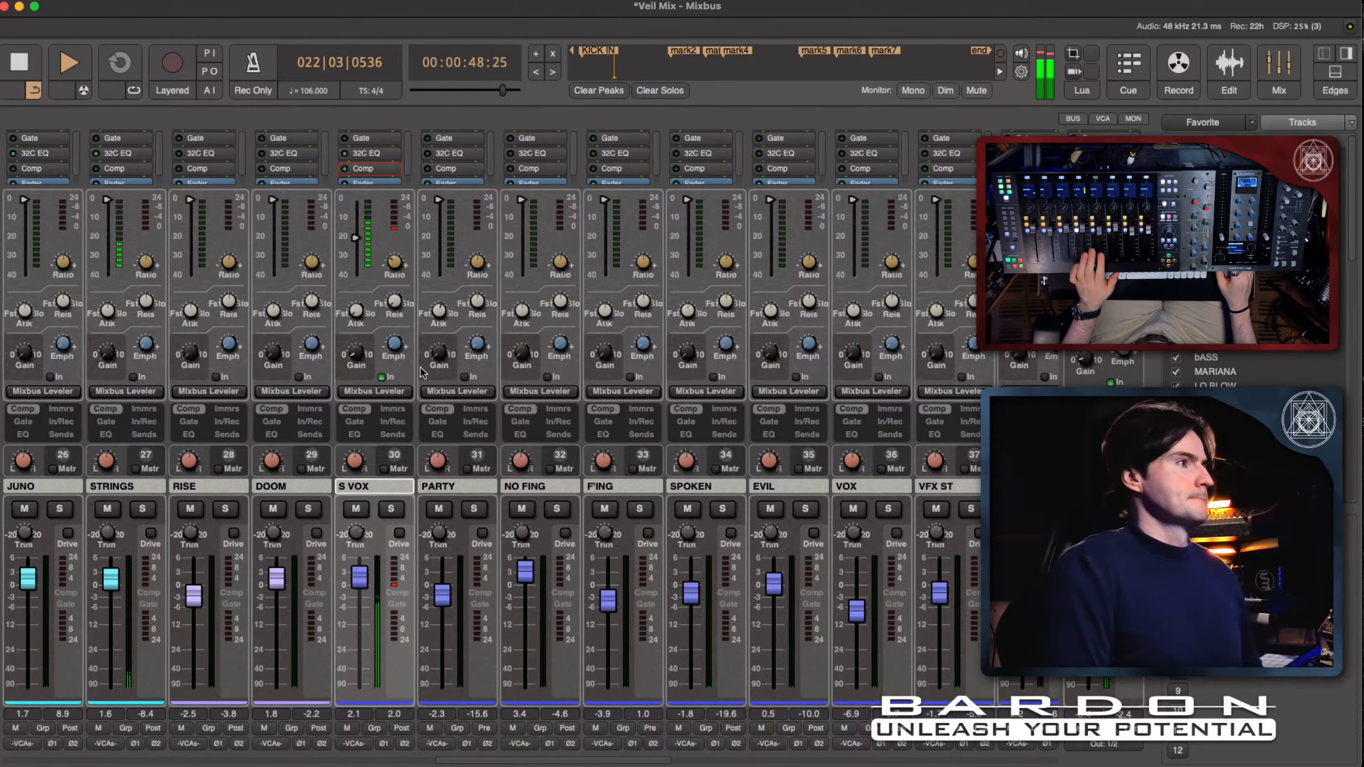
{"action": "key", "text": "space"}
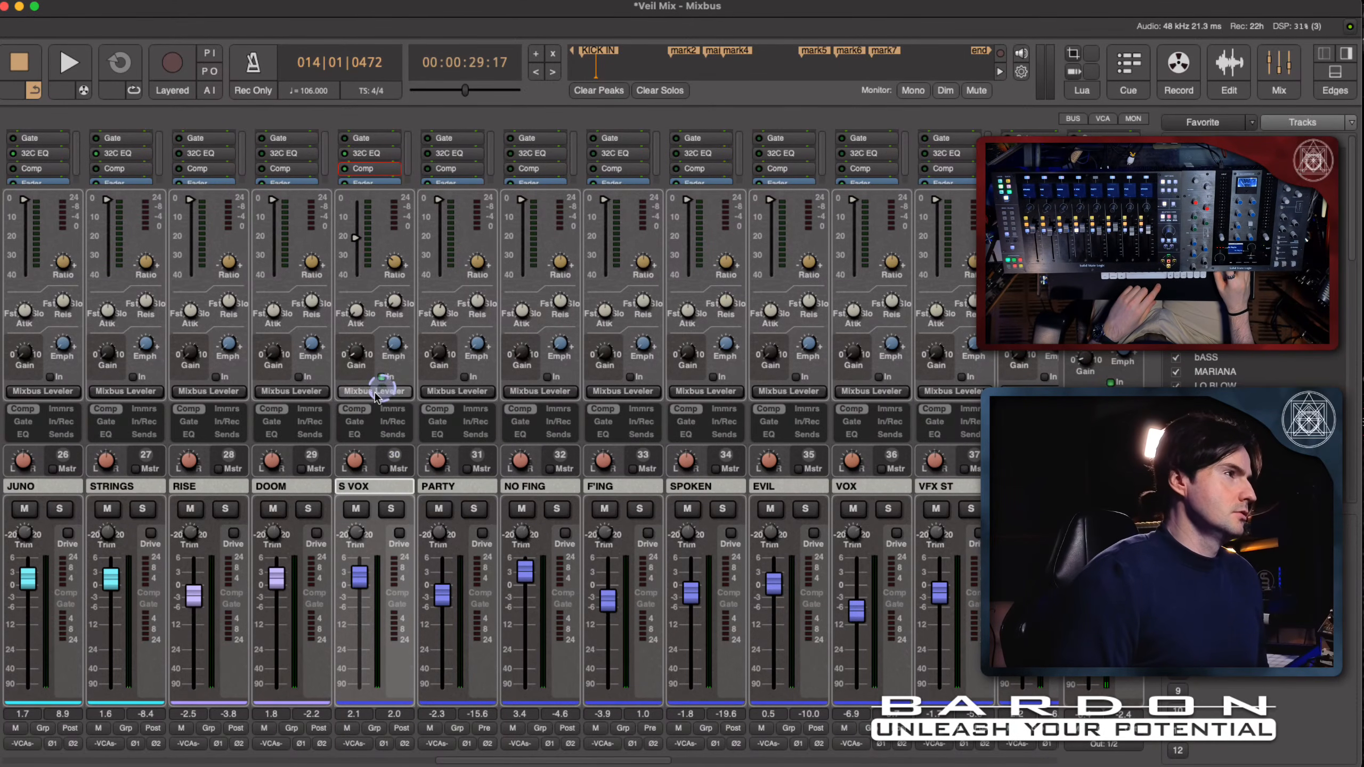
- Hide the compressor controls in the mixer strips, briefly show the S VOX EQ controls and hide them again
{"action": "left_click", "coordinate": [354, 409]}
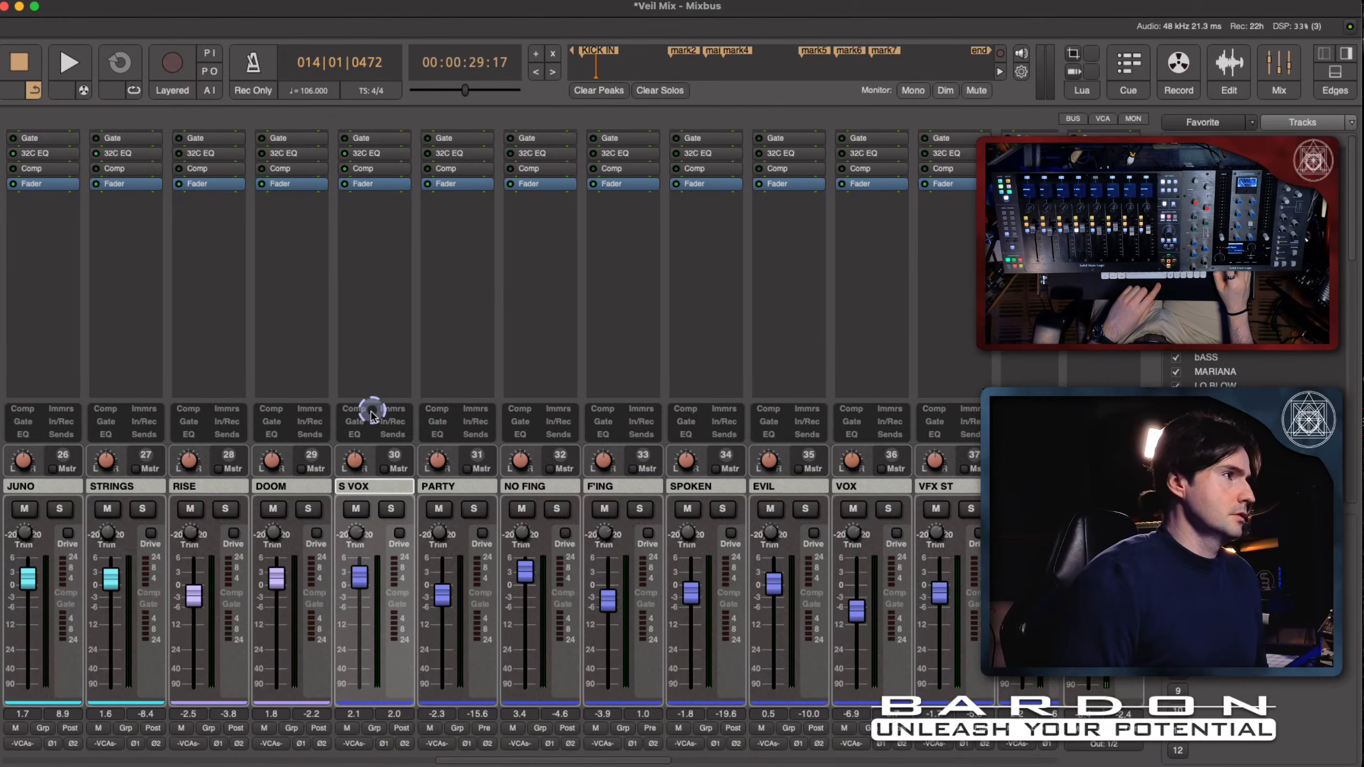
{"action": "left_click", "coordinate": [354, 434]}
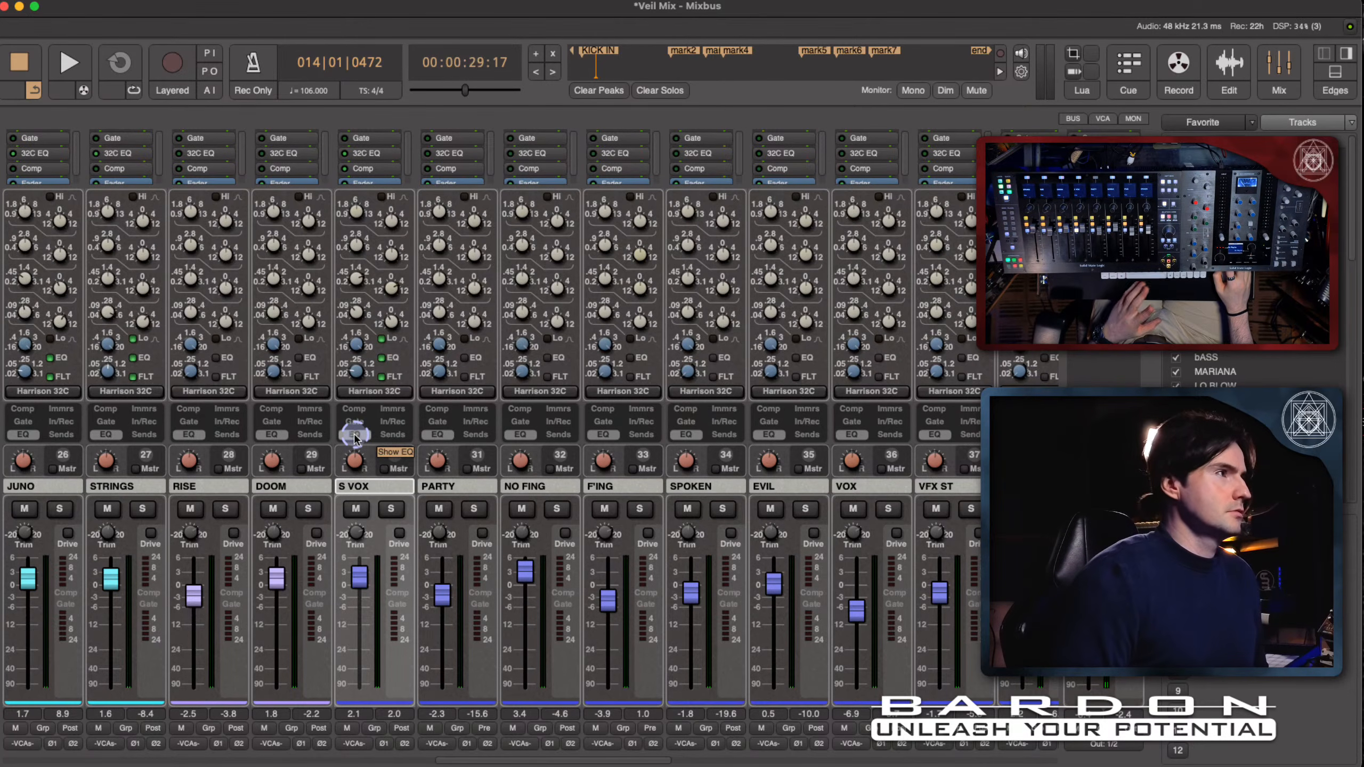
{"action": "left_click", "coordinate": [360, 435]}
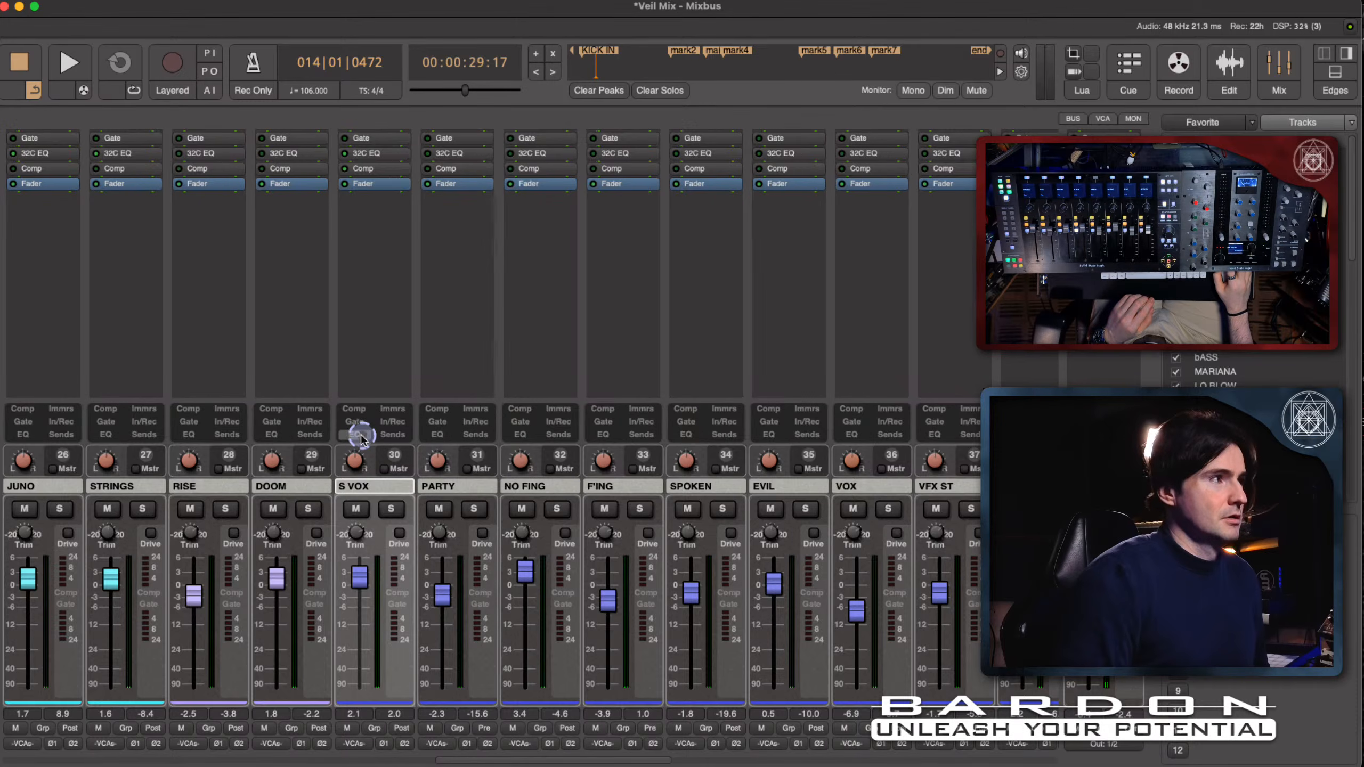
- Find the Maag EQ4 MS plugin by searching for "maag" and insert it on the S VOX channel after the compressor
{"action": "double_click", "coordinate": [380, 179]}
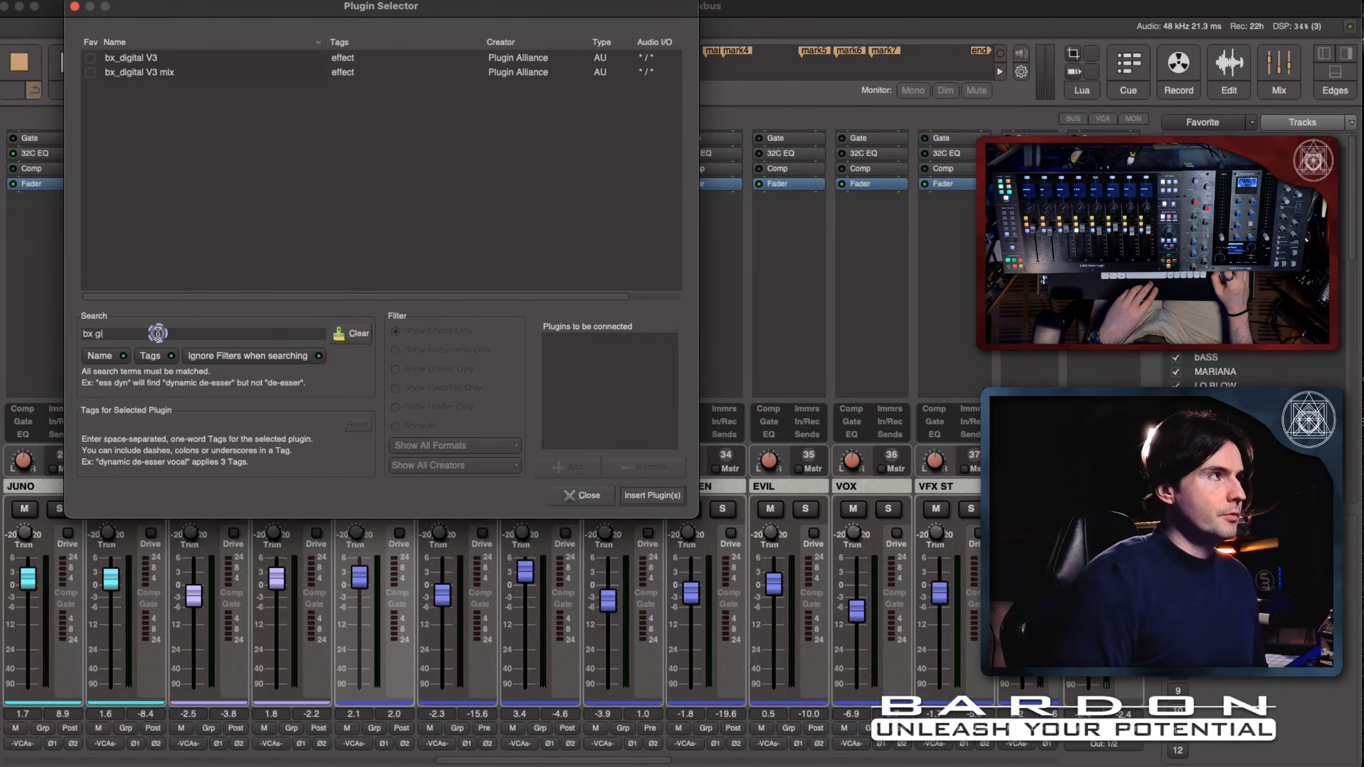
{"action": "key", "text": "BackSpace"}
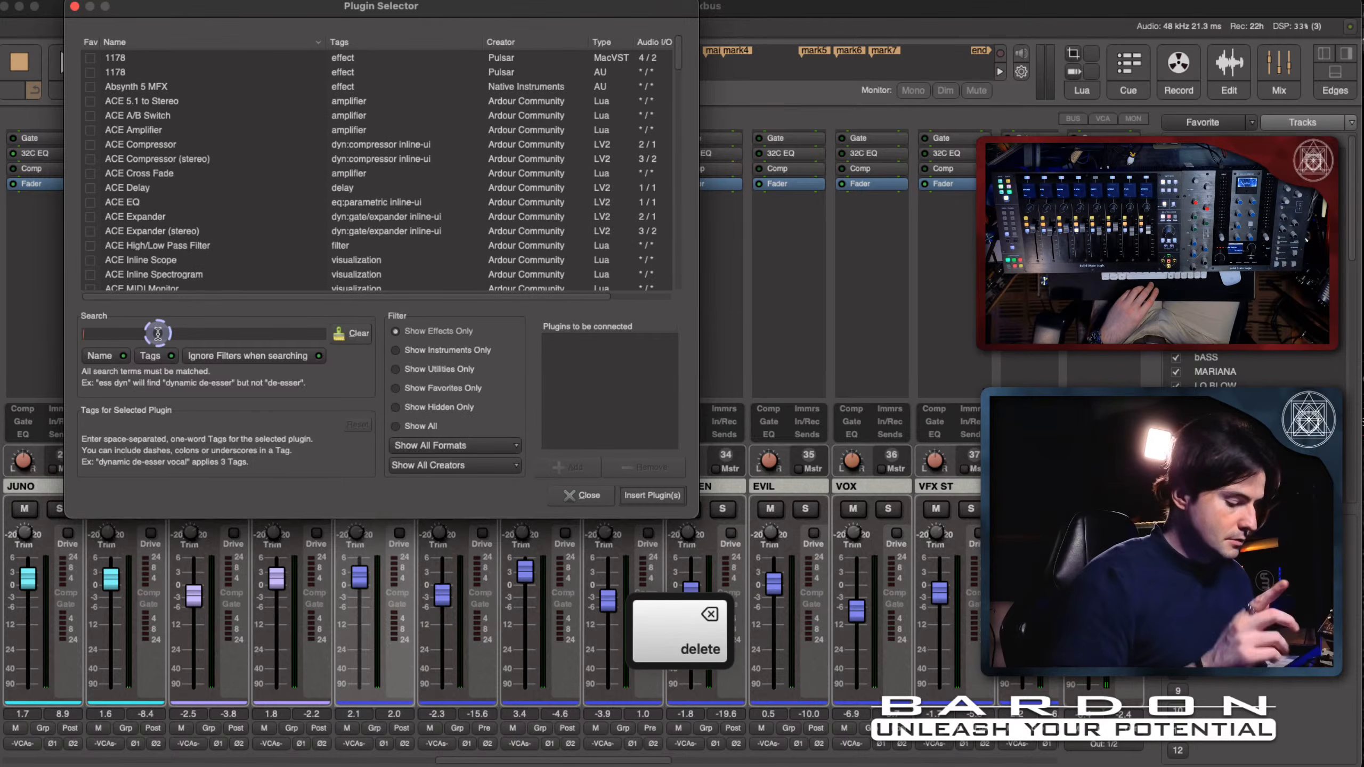
{"action": "type", "text": "maag"}
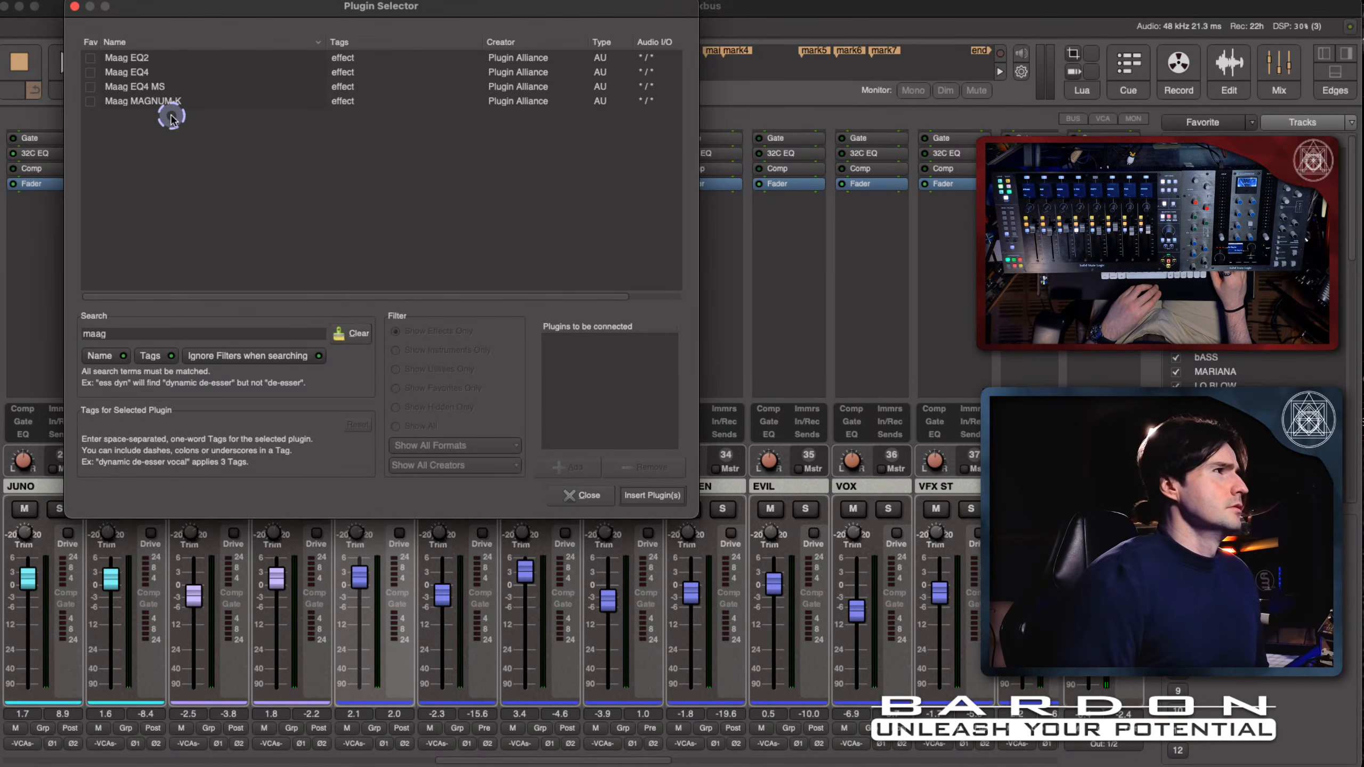
{"action": "double_click", "coordinate": [169, 90]}
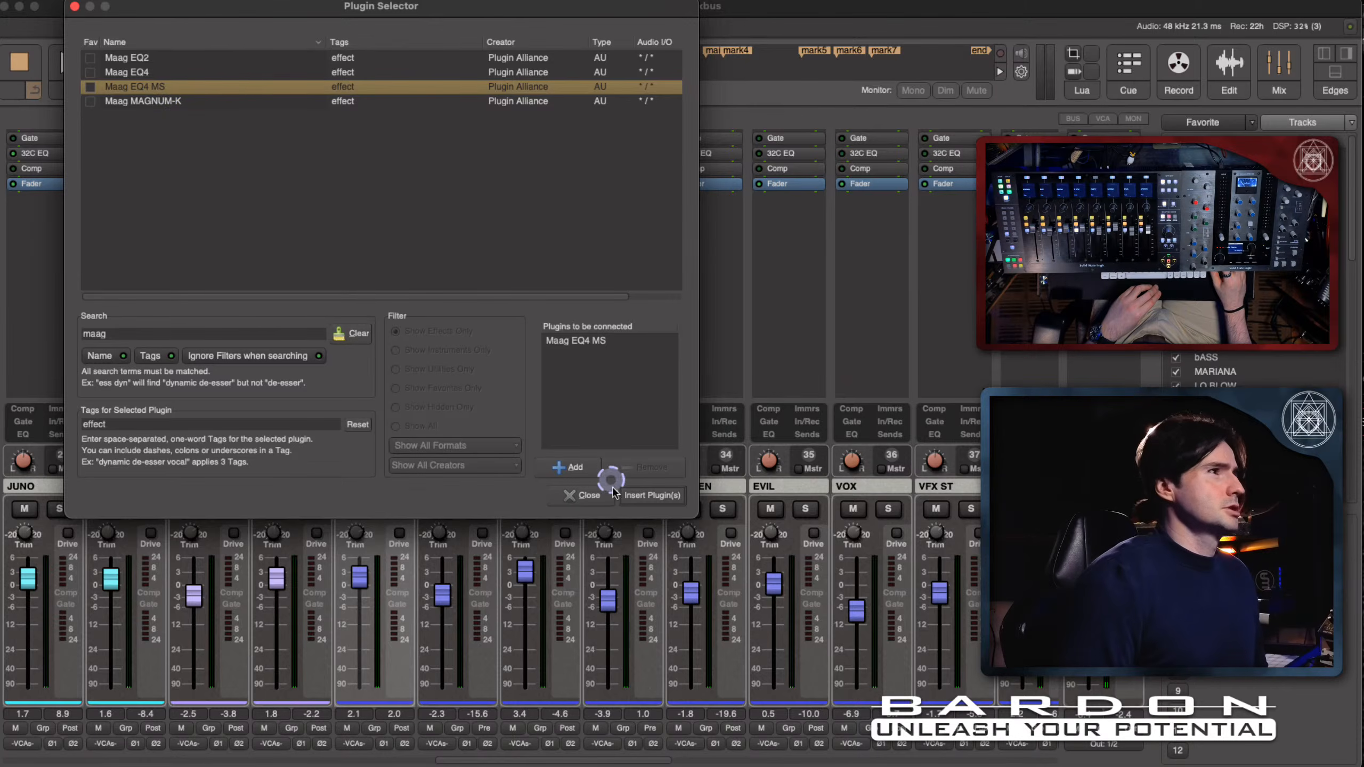
{"action": "left_click", "coordinate": [652, 495]}
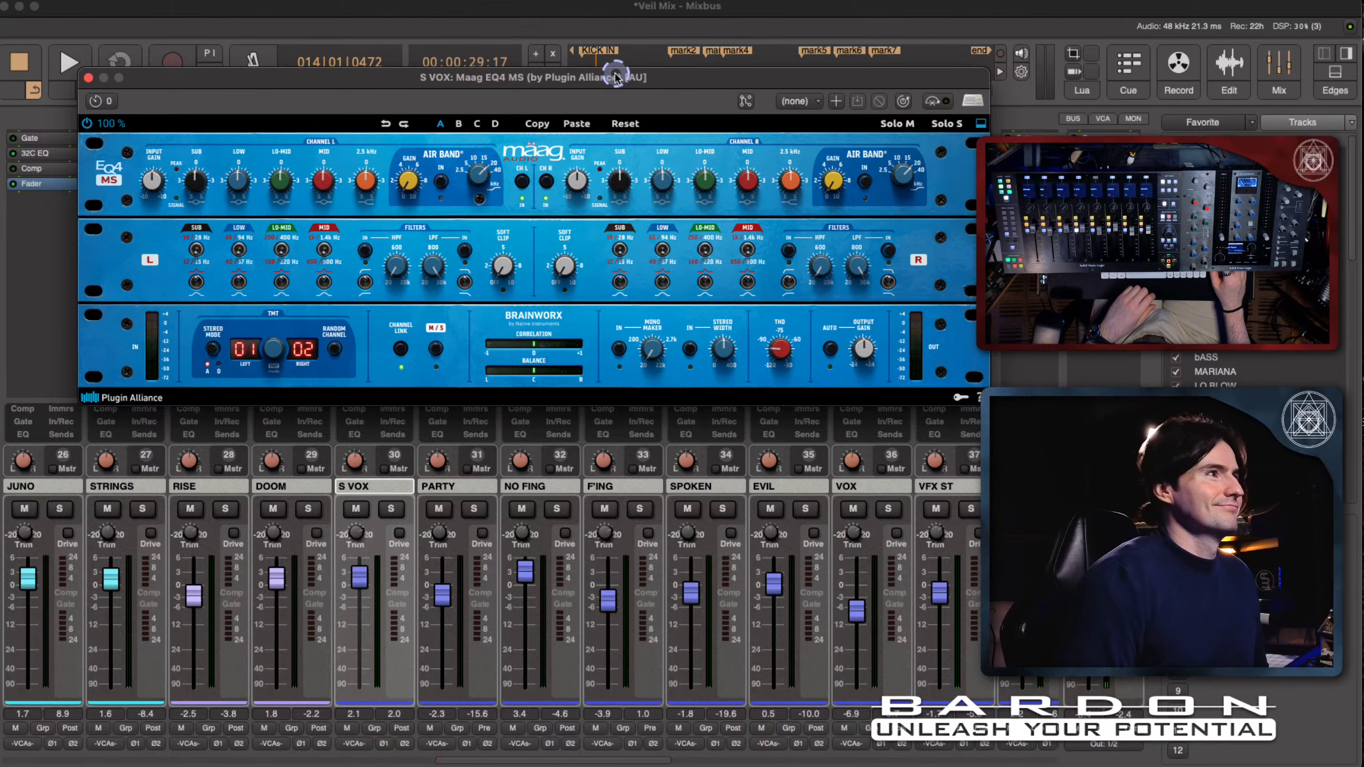
{"action": "left_click_drag", "start_coordinate": [616, 78], "coordinate": [611, 87]}
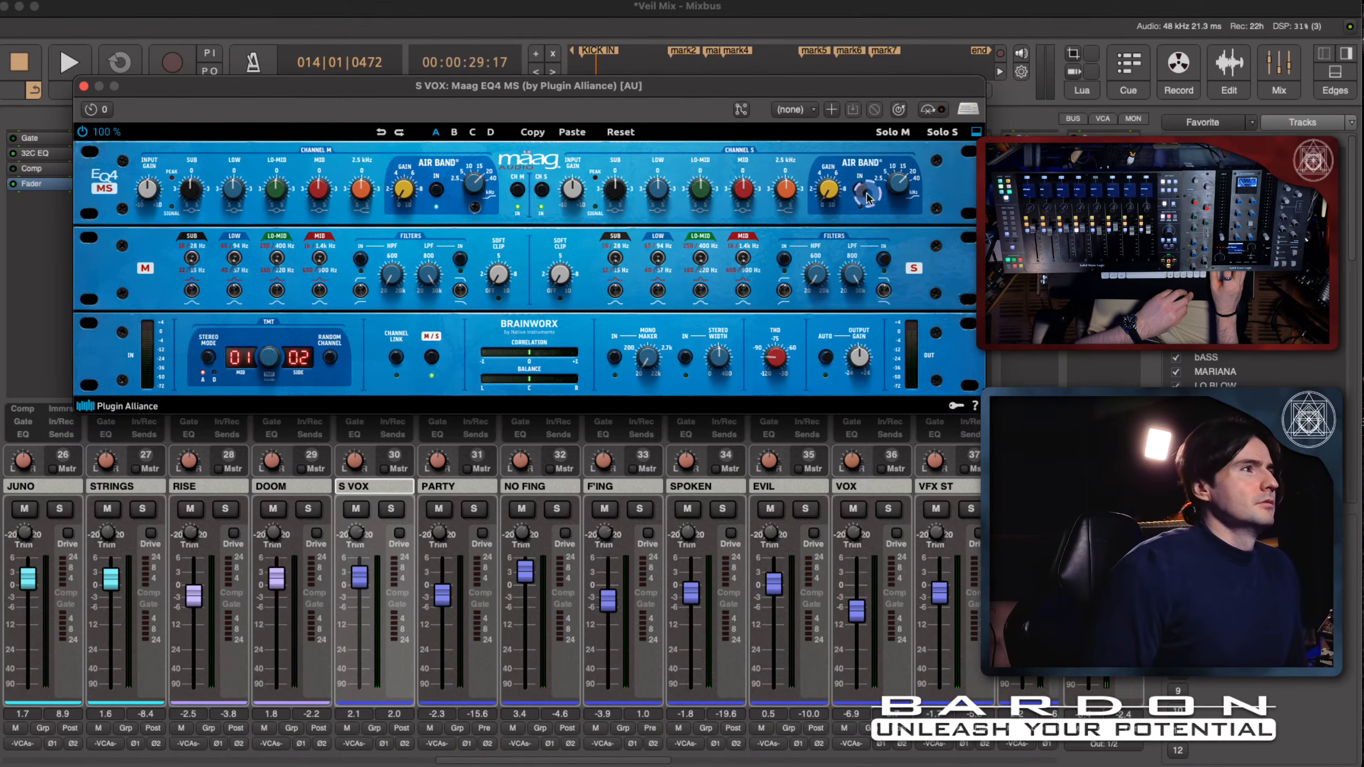
- Engage the side channel's Air Band on the Maag EQ4 MS and raise its gain while auditioning the vocal in playback
{"action": "left_click", "coordinate": [436, 190]}
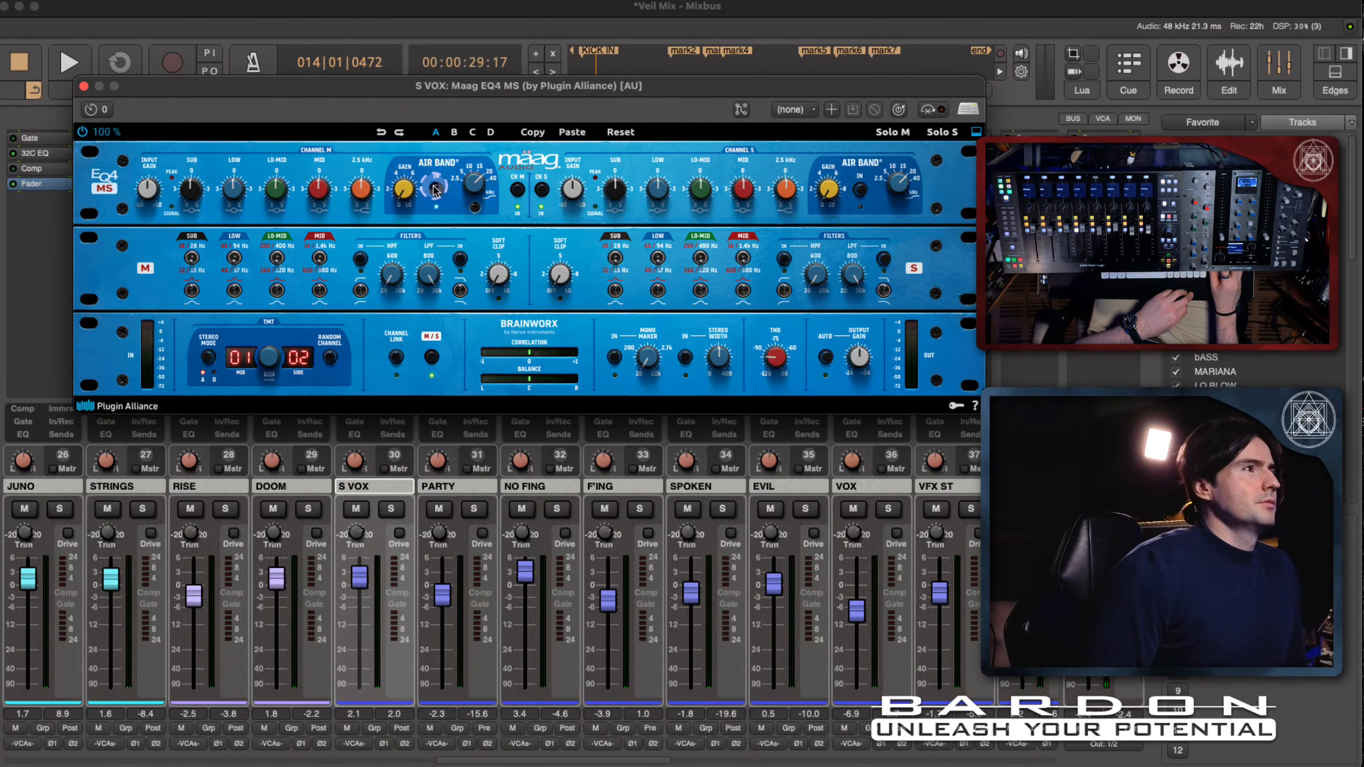
{"action": "left_click", "coordinate": [858, 191]}
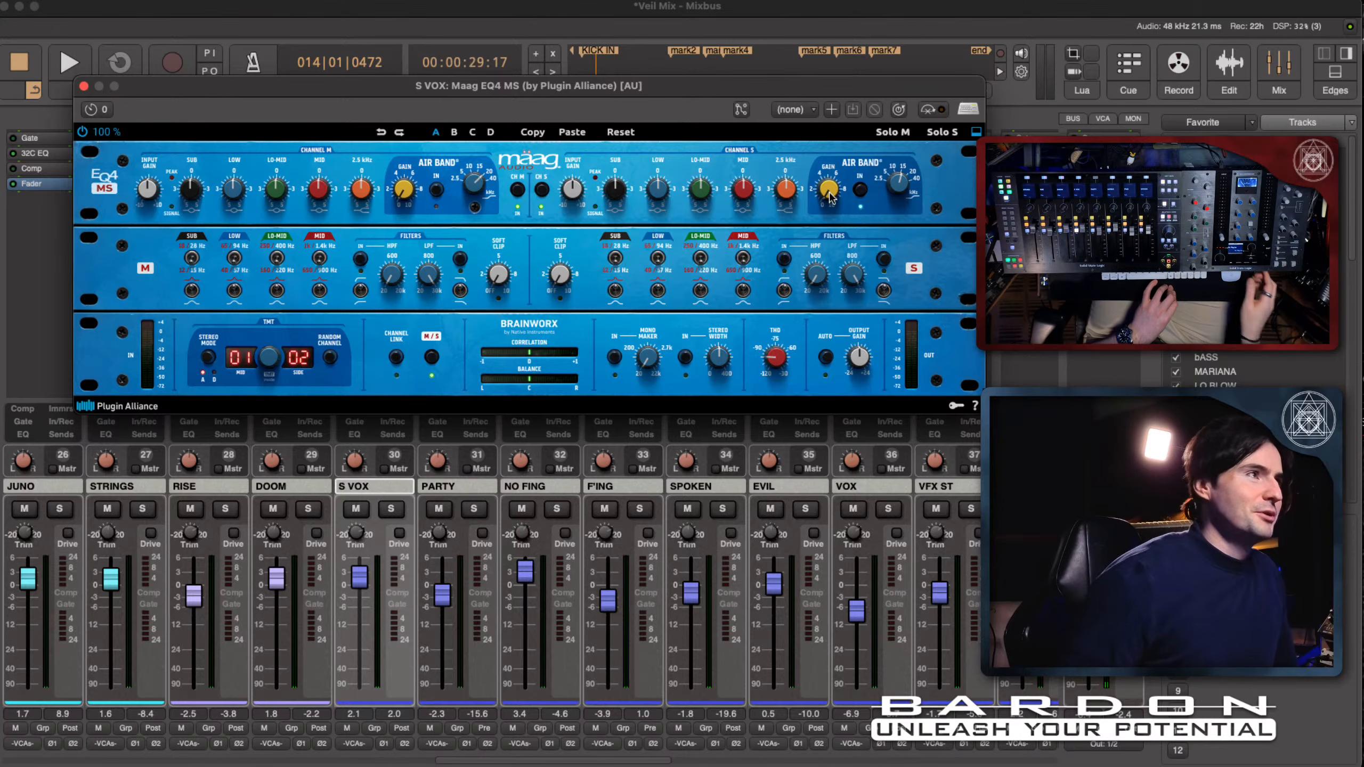
{"action": "key", "text": "space"}
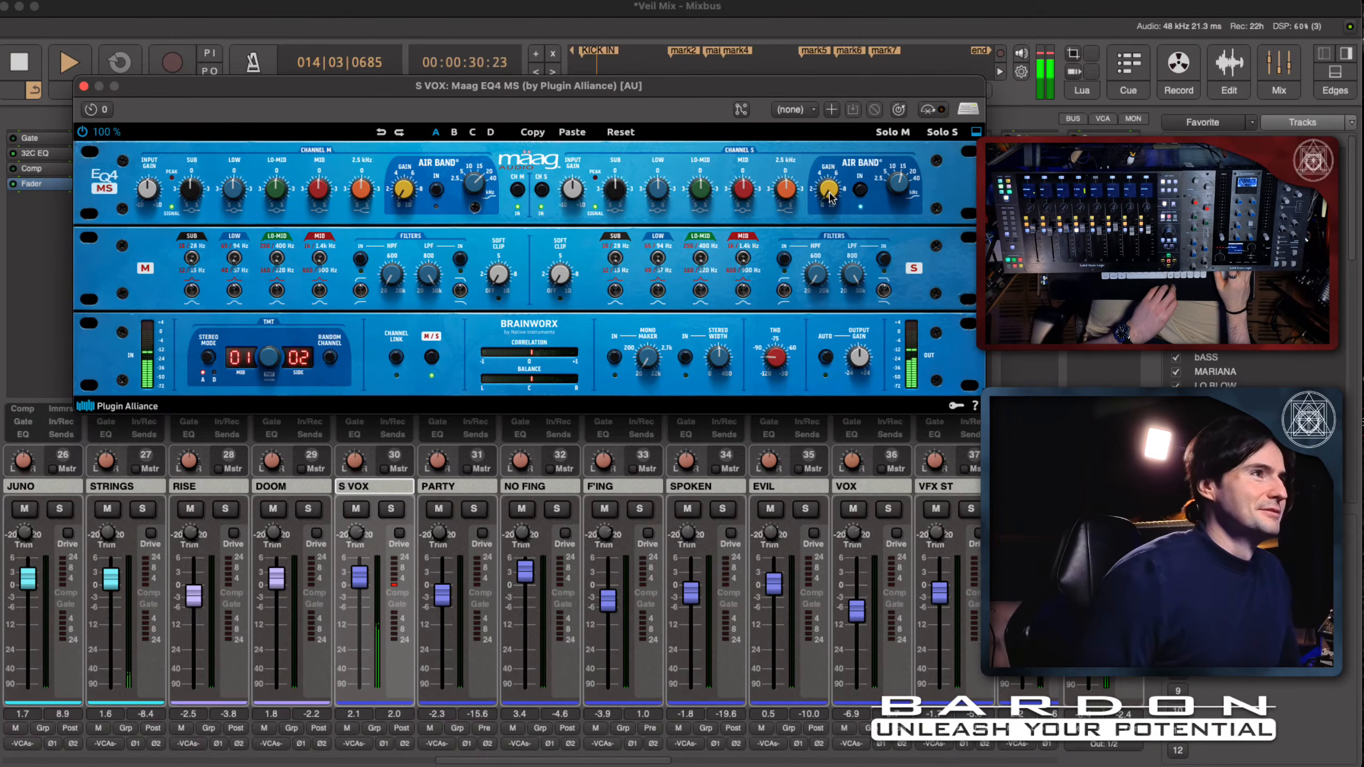
{"action": "left_click_drag", "start_coordinate": [831, 198], "coordinate": [859, 155]}
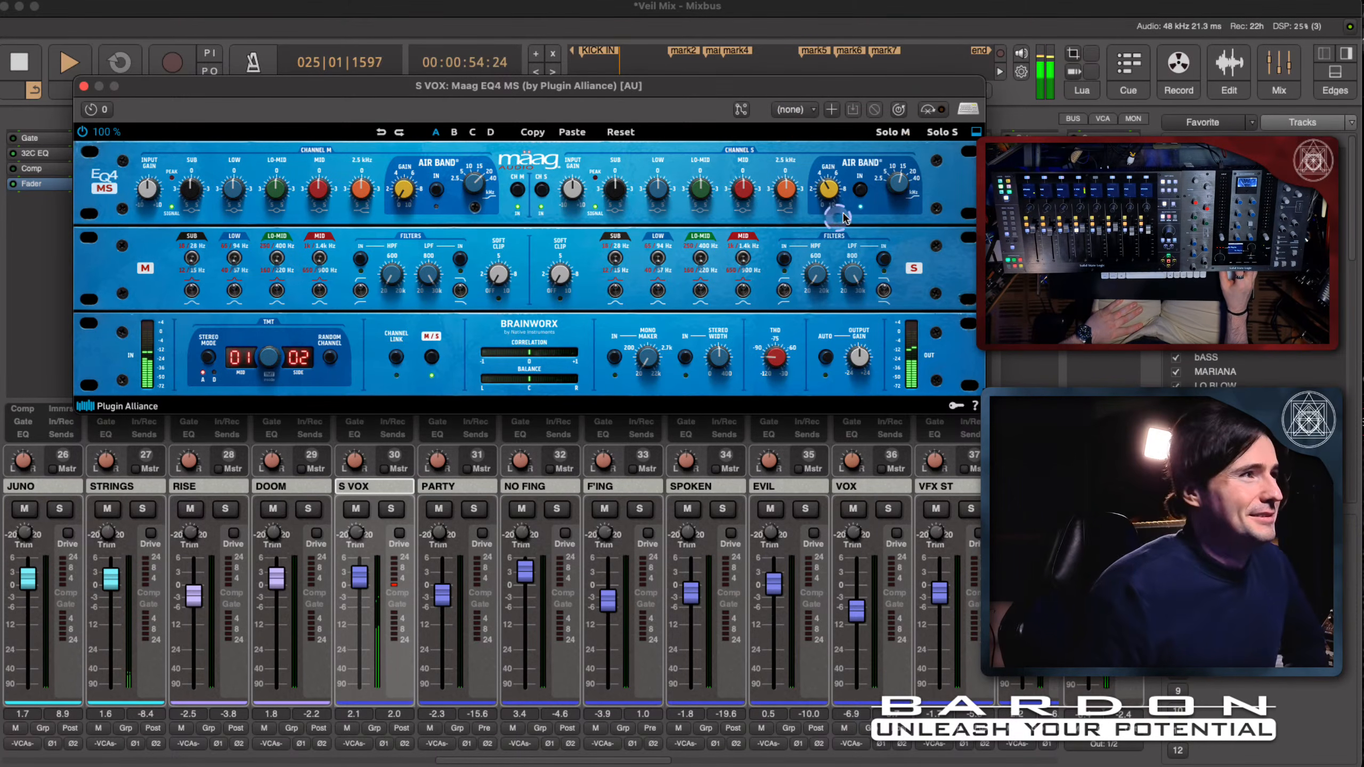
{"action": "left_click", "coordinate": [941, 131]}
{"action": "left_click", "coordinate": [945, 110]}
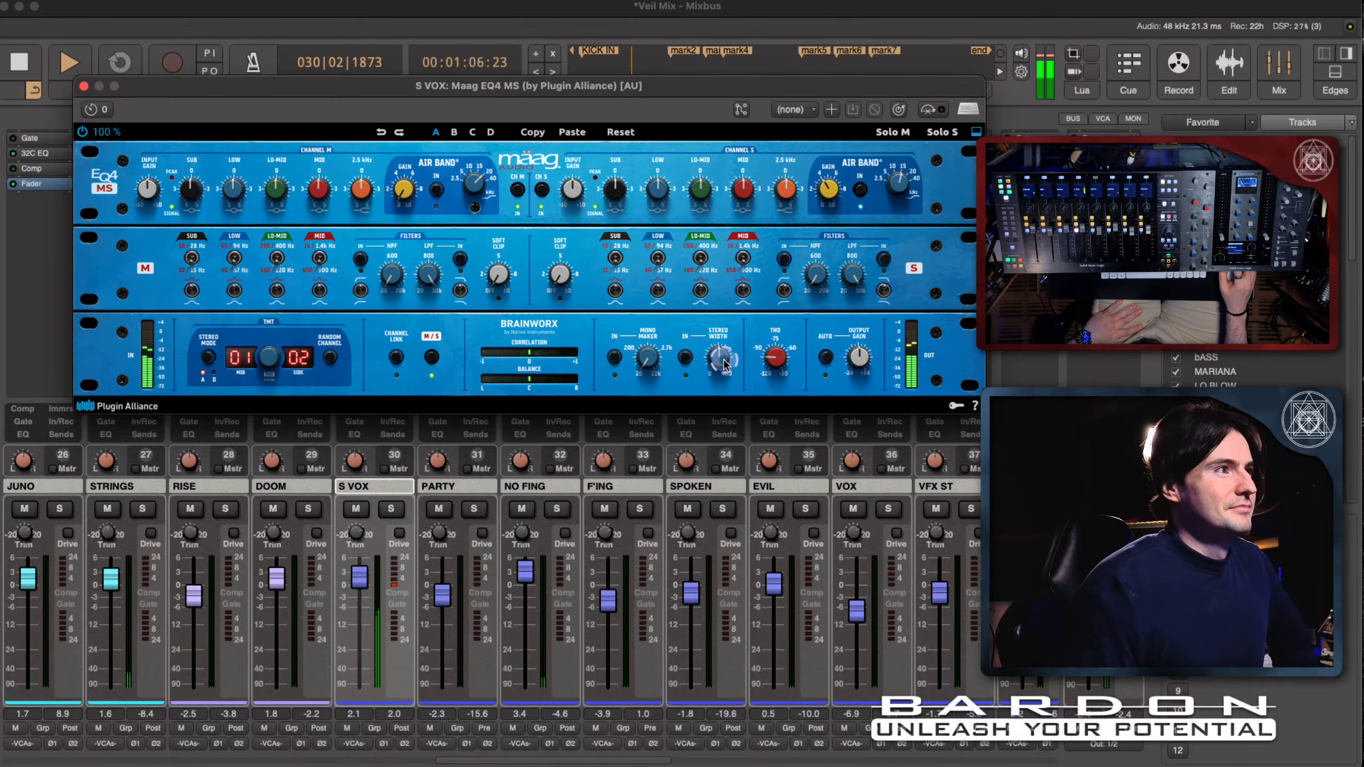
{"action": "key", "text": "space"}
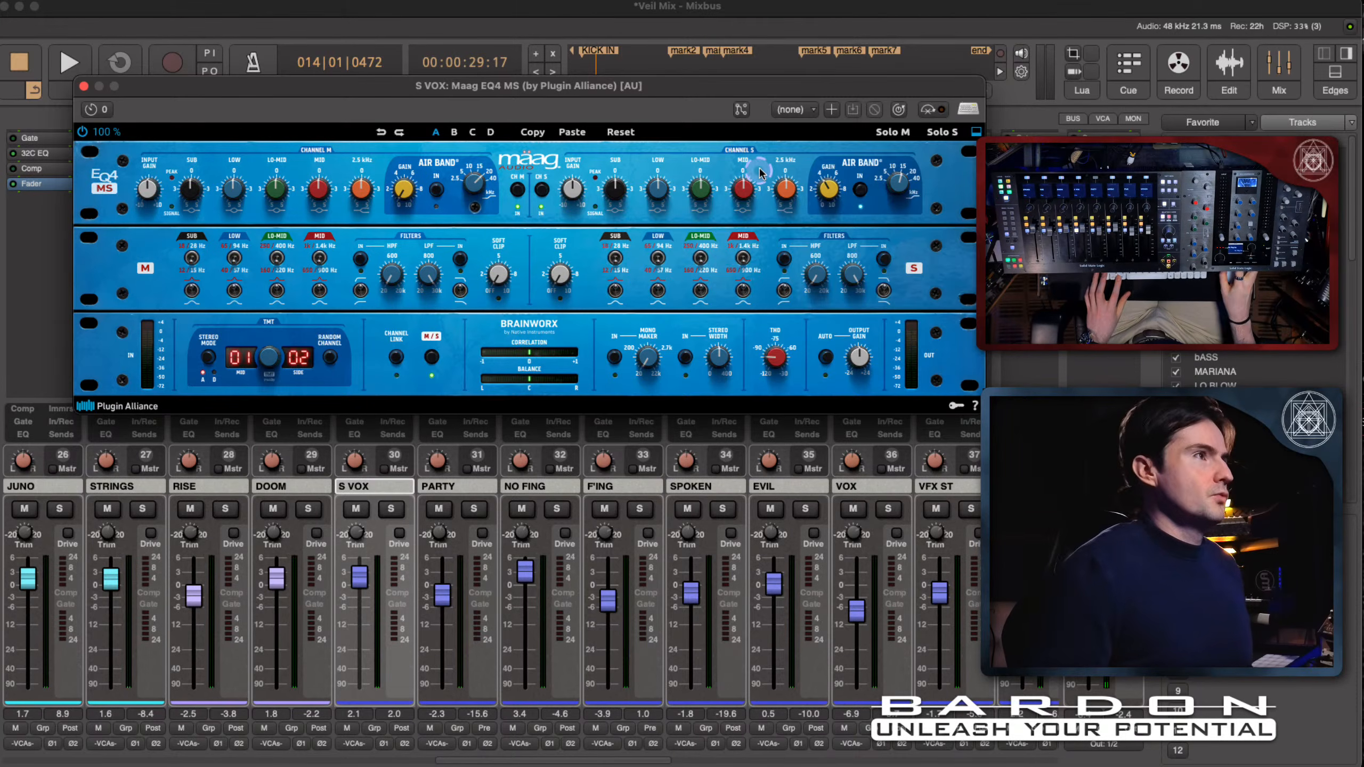
{"action": "key", "text": "shift+super"}
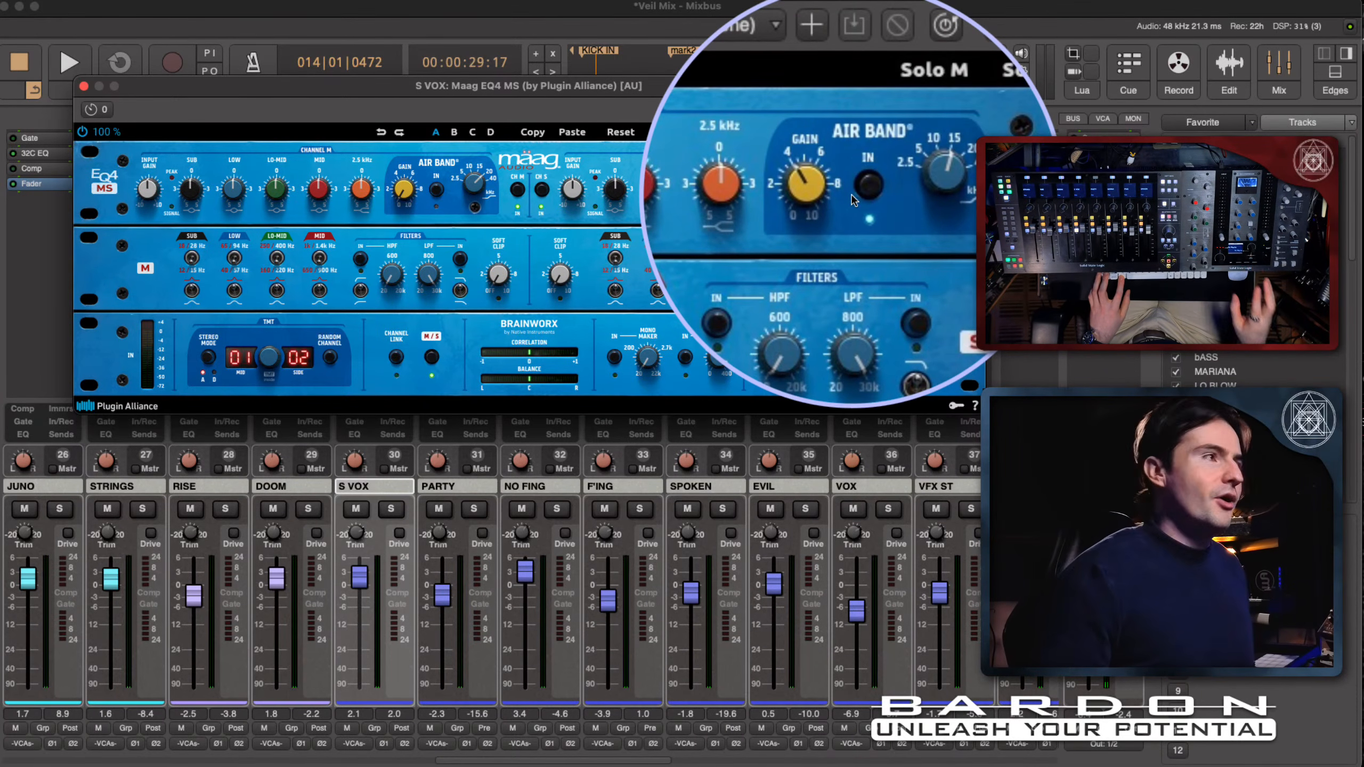
{"action": "key", "text": "super"}
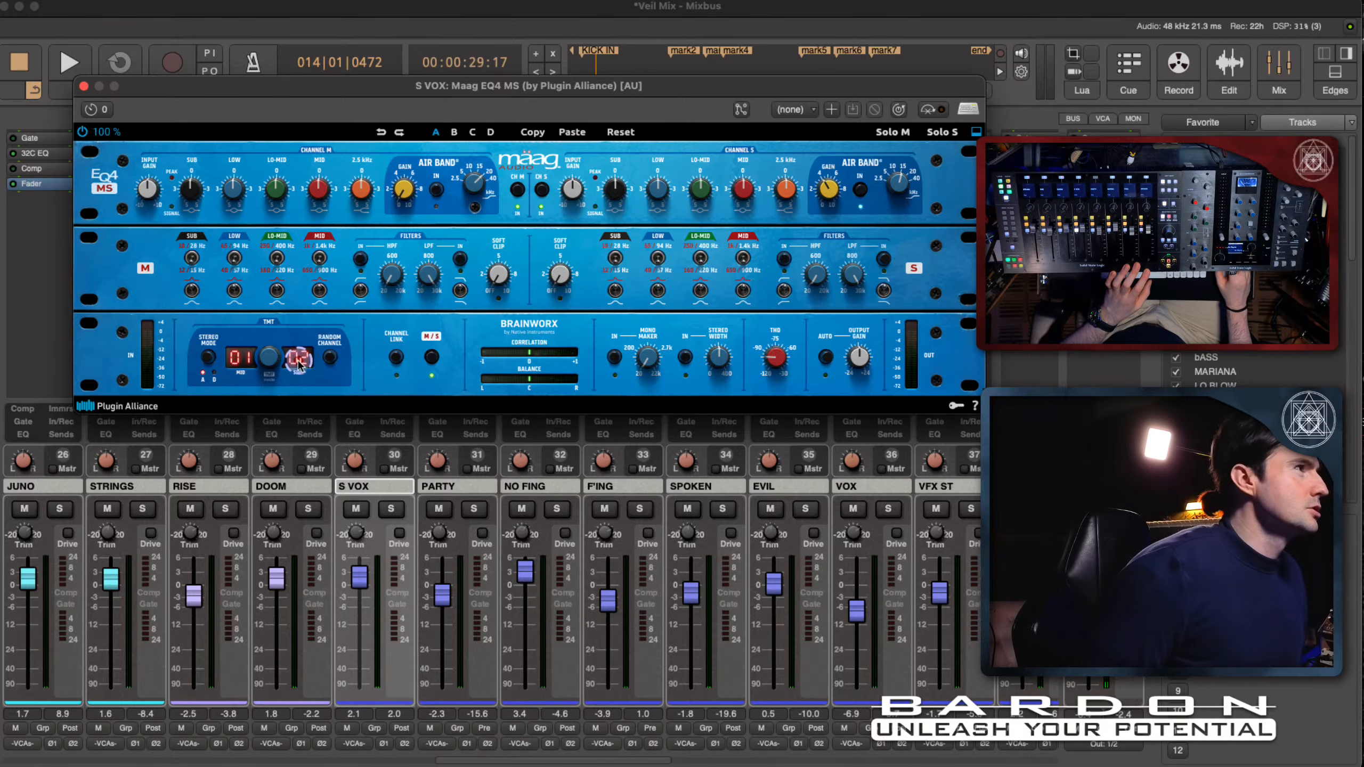
{"action": "key", "text": "shift+super"}
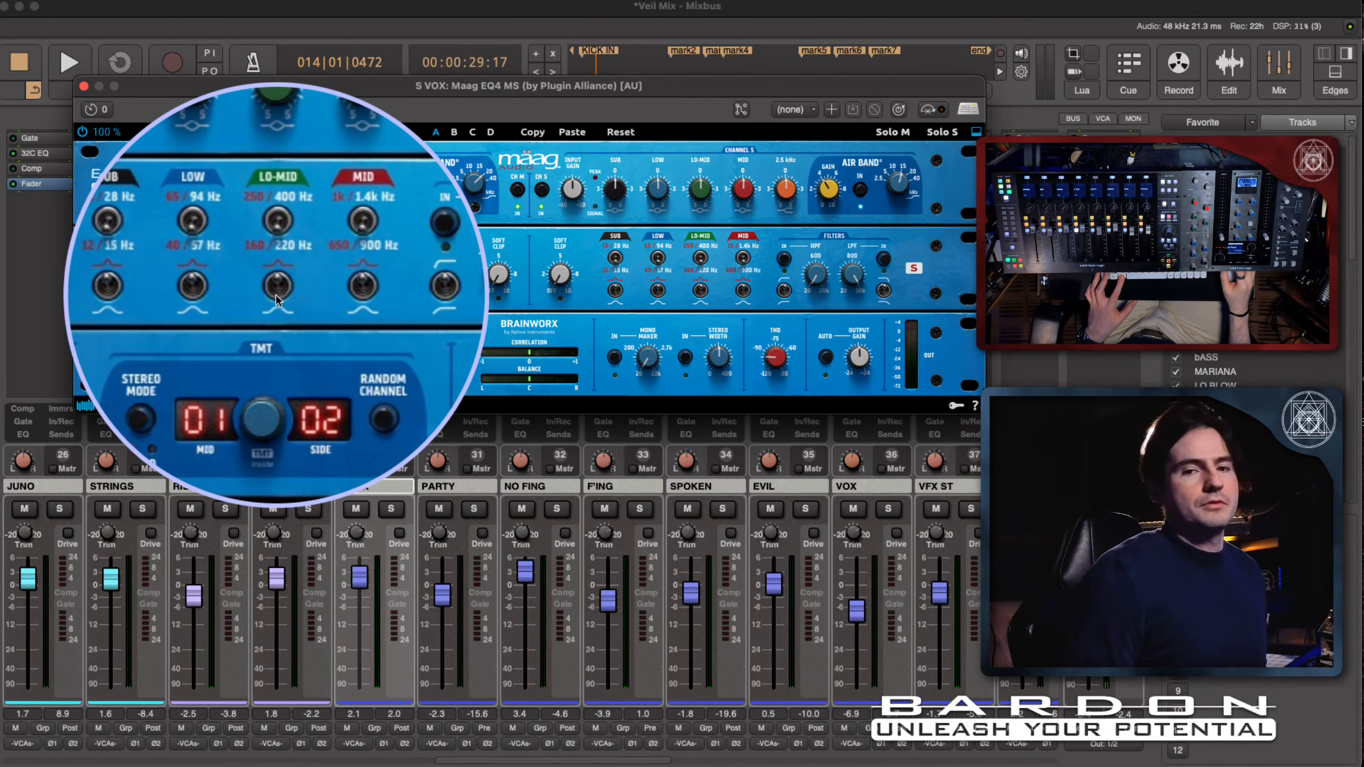
{"action": "key", "text": "super"}
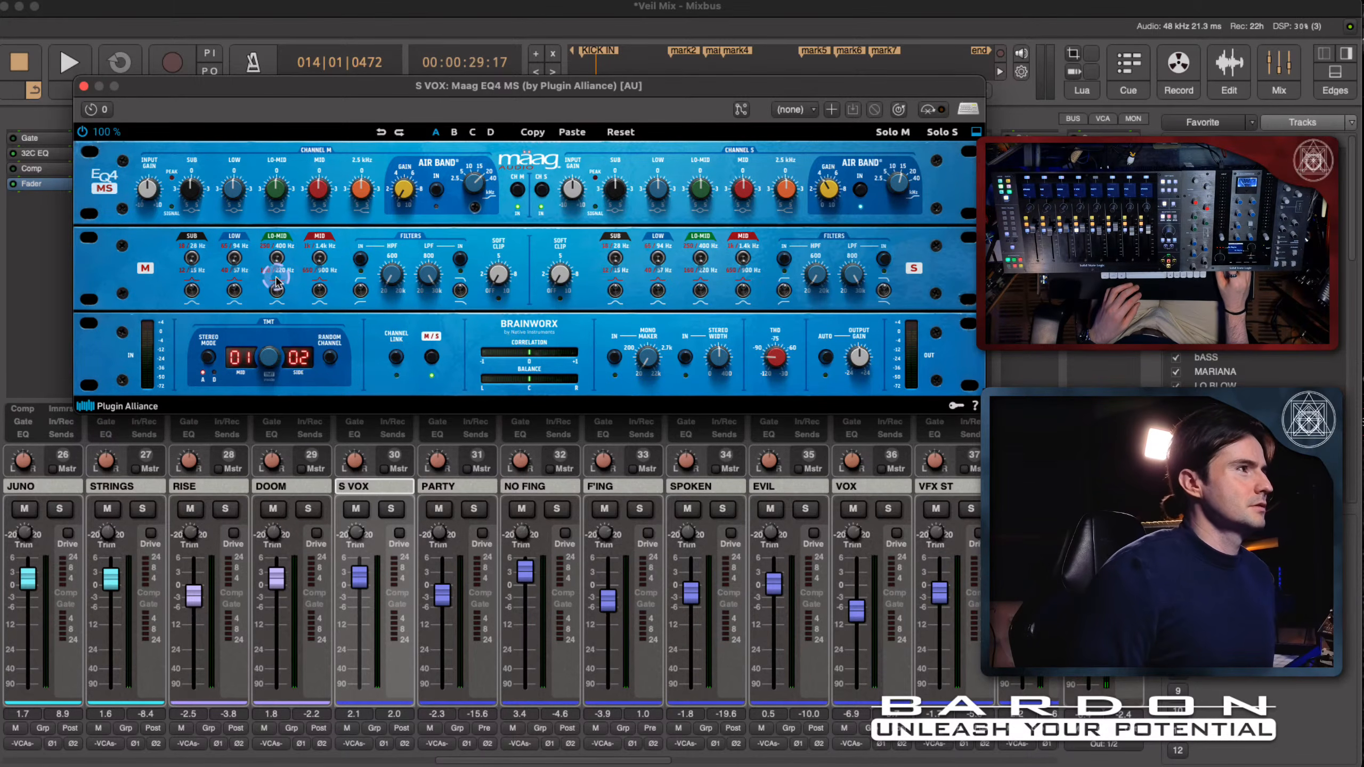
{"action": "key", "text": "shift+super"}
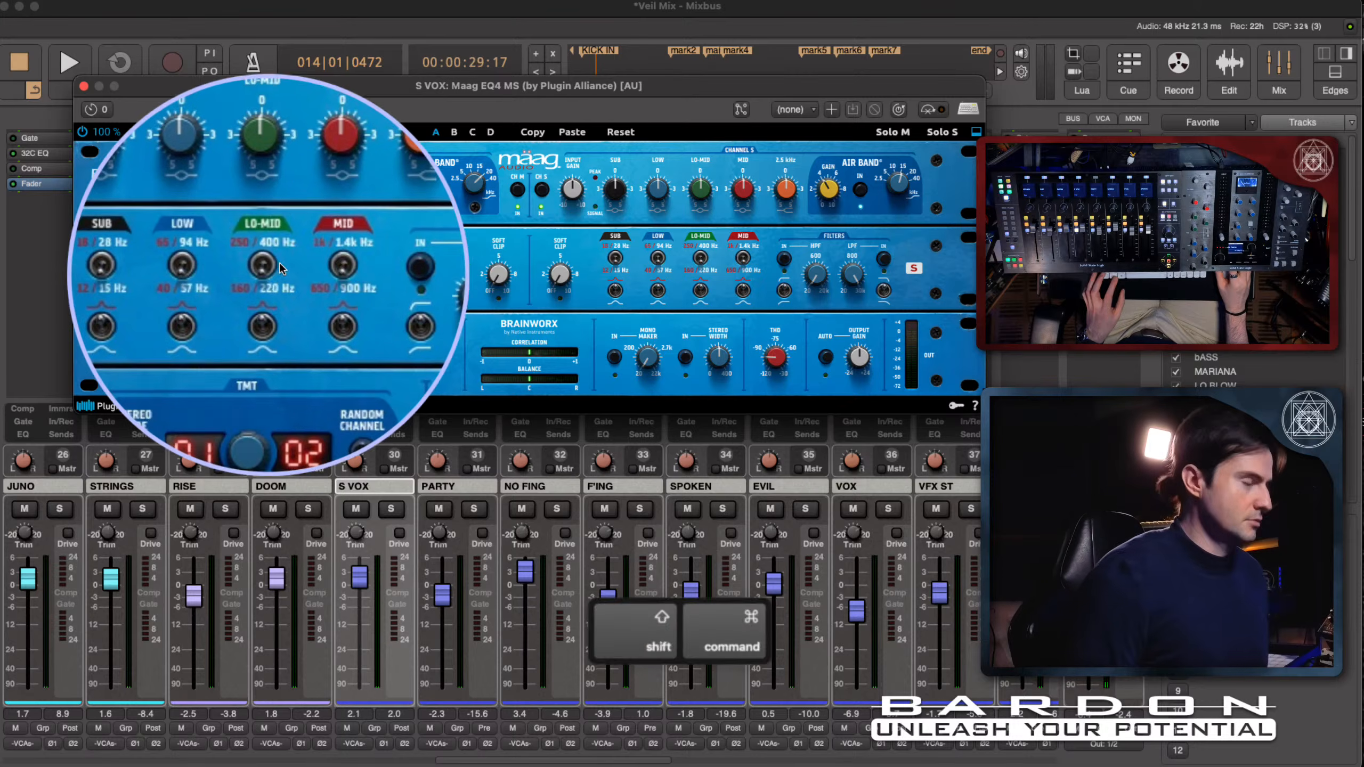
{"action": "key", "text": "super"}
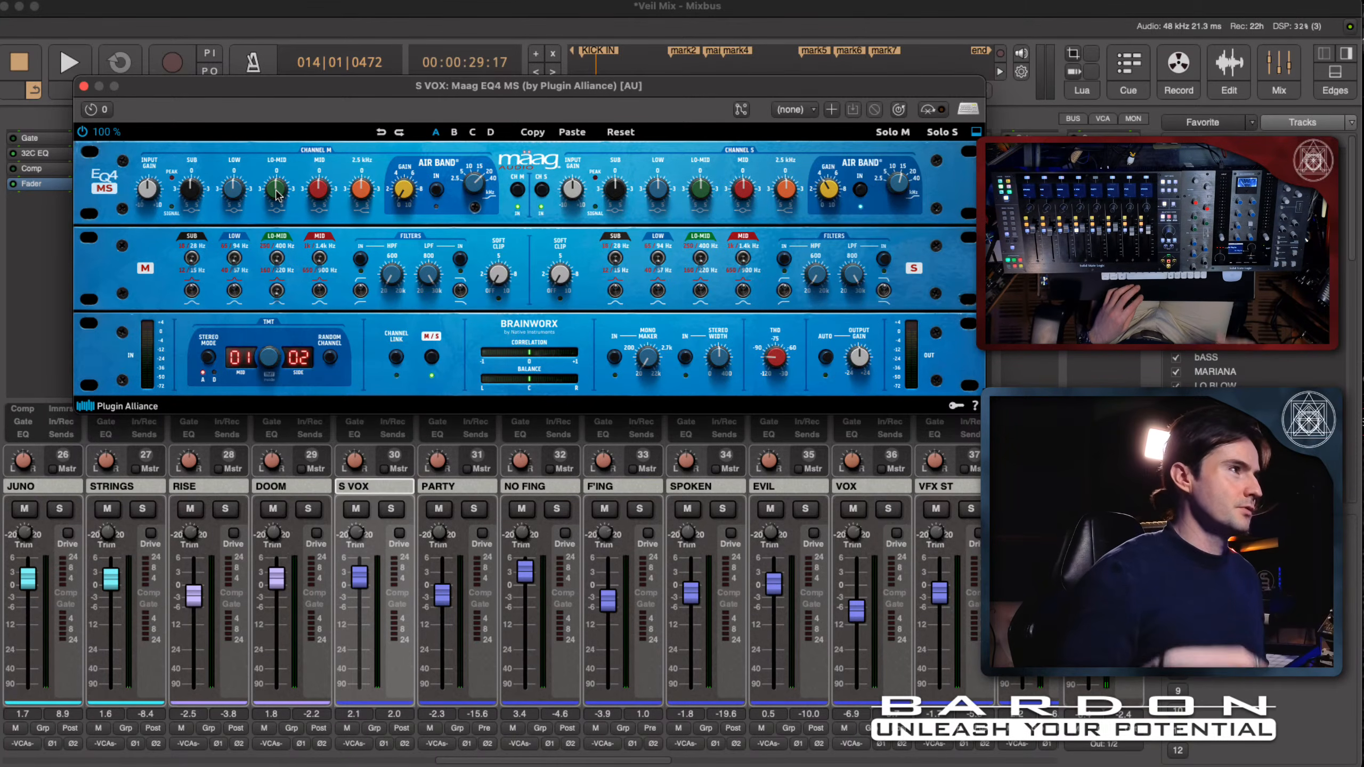
- Cut the mid channel's Lo-Mid gain slightly on the Maag EQ4 MS while listening to S VOX, and stop playback
{"action": "key", "text": "space"}
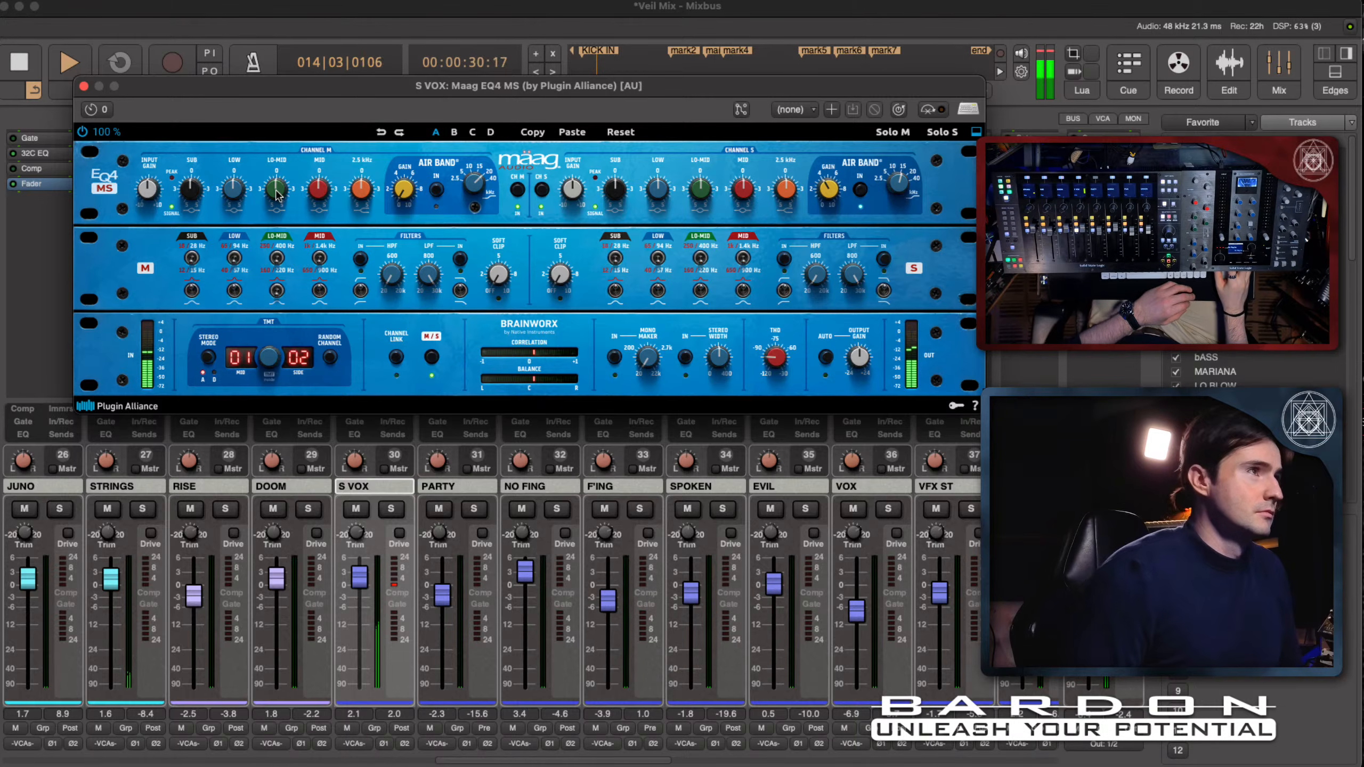
{"action": "left_click_drag", "start_coordinate": [276, 191], "coordinate": [276, 191]}
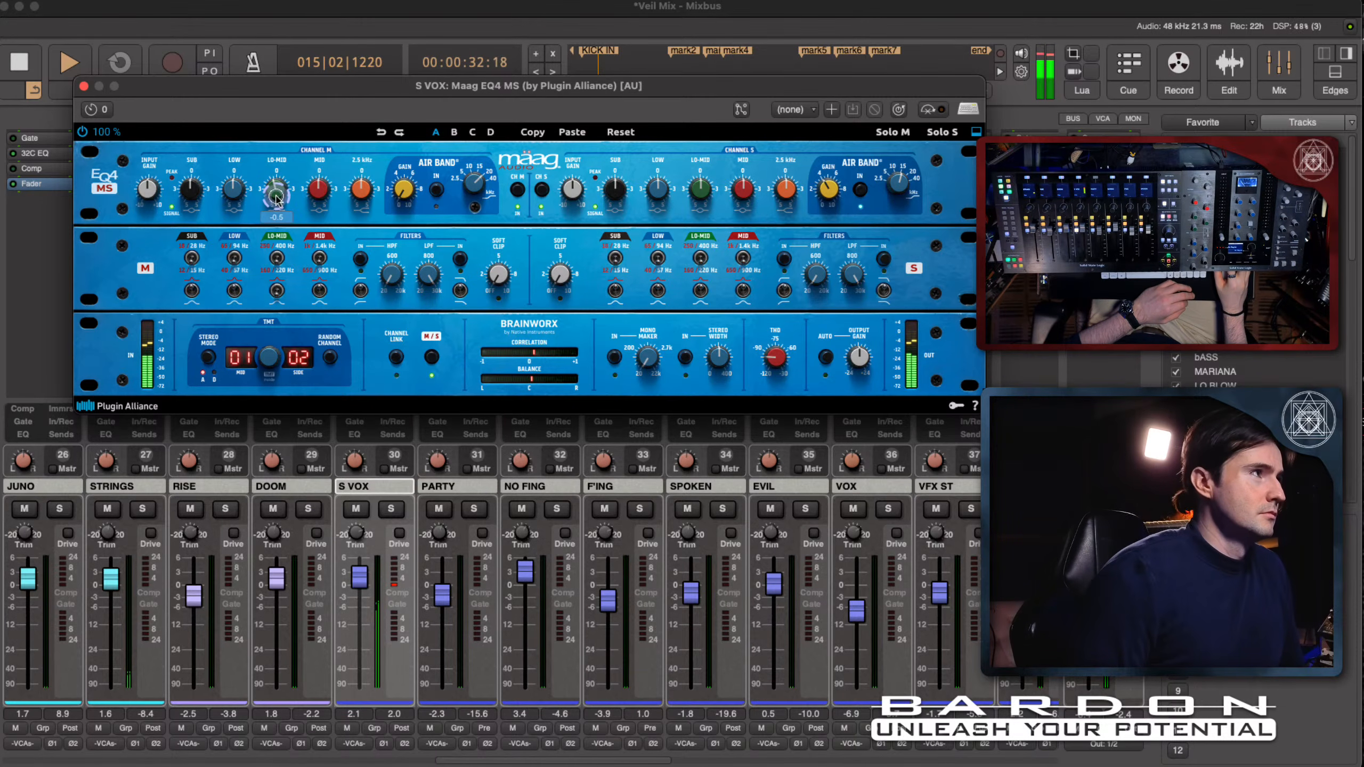
{"action": "mouse_move", "coordinate": [276, 200]}
{"action": "left_mouse_down"}
{"action": "mouse_move", "coordinate": [287, 311]}
{"action": "mouse_move", "coordinate": [288, 220]}
{"action": "left_mouse_up"}
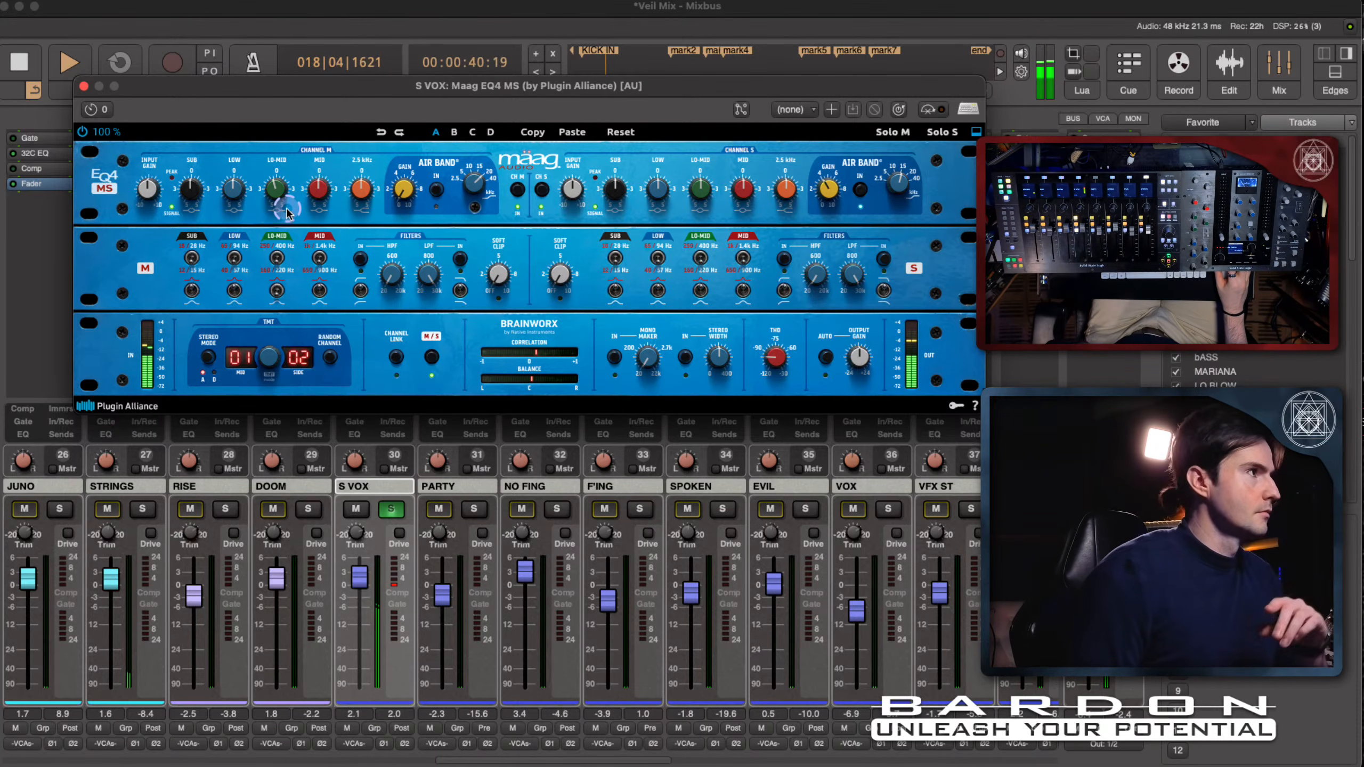
{"action": "left_click_drag", "start_coordinate": [279, 201], "coordinate": [279, 359]}
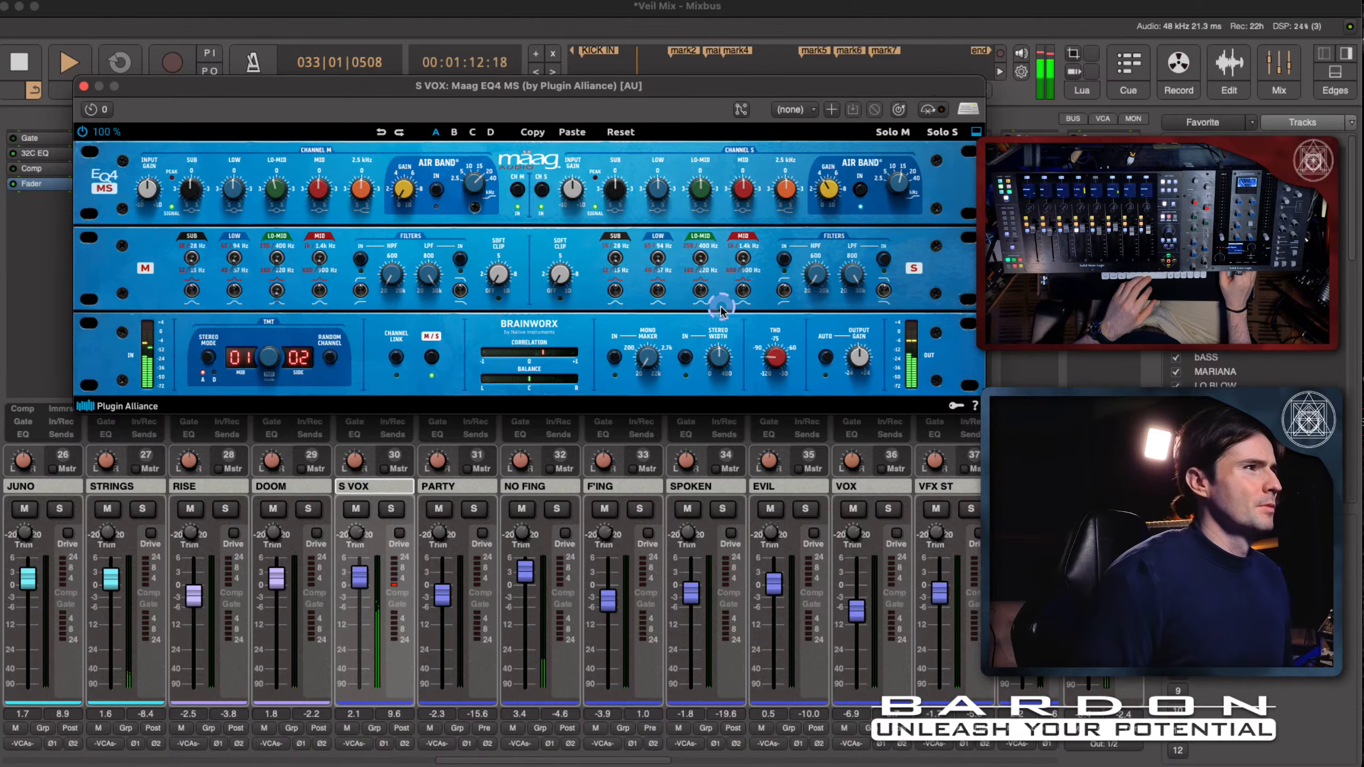
{"action": "key", "text": "space"}
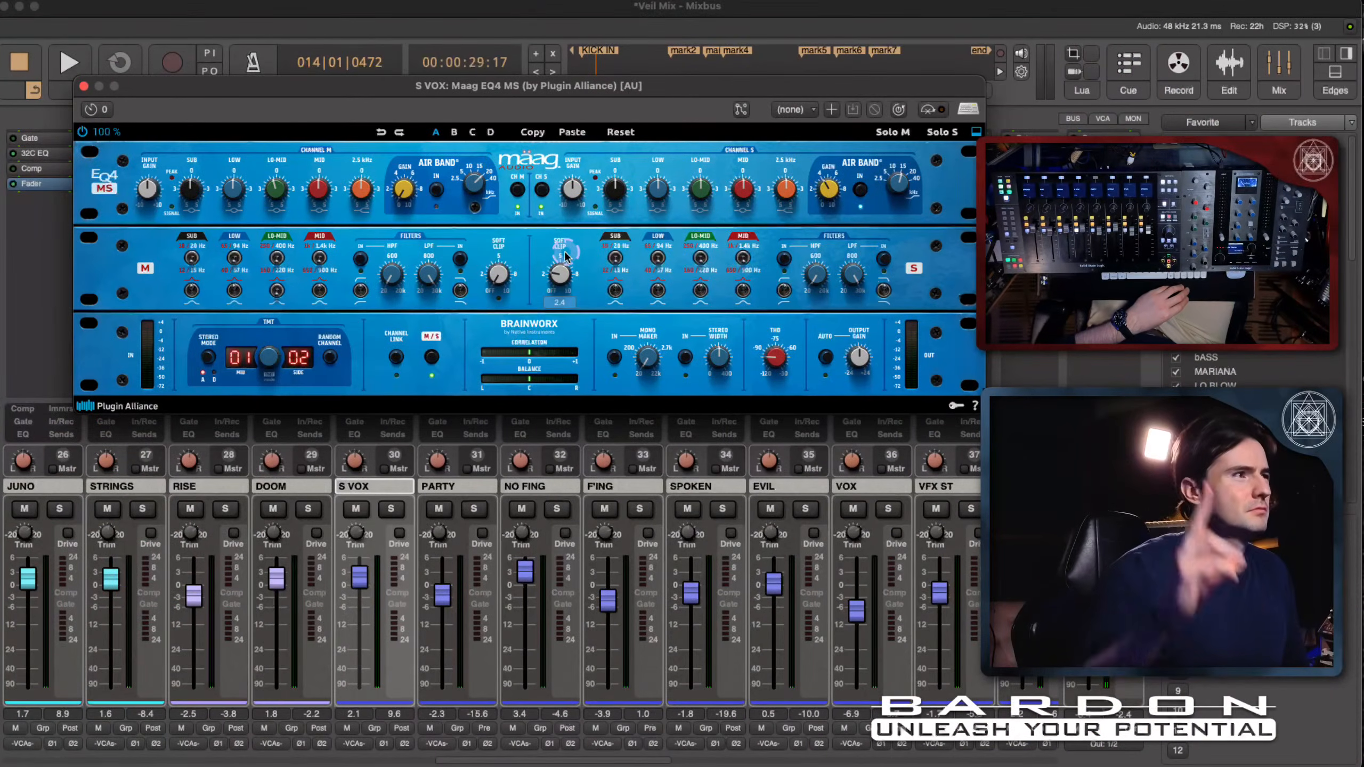
- Raise the side channel's Soft Clip on the Maag EQ4 MS and toggle its low-pass filter during playback
{"action": "mouse_move", "coordinate": [564, 252]}
{"action": "left_mouse_down"}
{"action": "mouse_move", "coordinate": [553, 266]}
{"action": "mouse_move", "coordinate": [565, 259]}
{"action": "left_mouse_up"}
{"action": "key", "text": "space"}
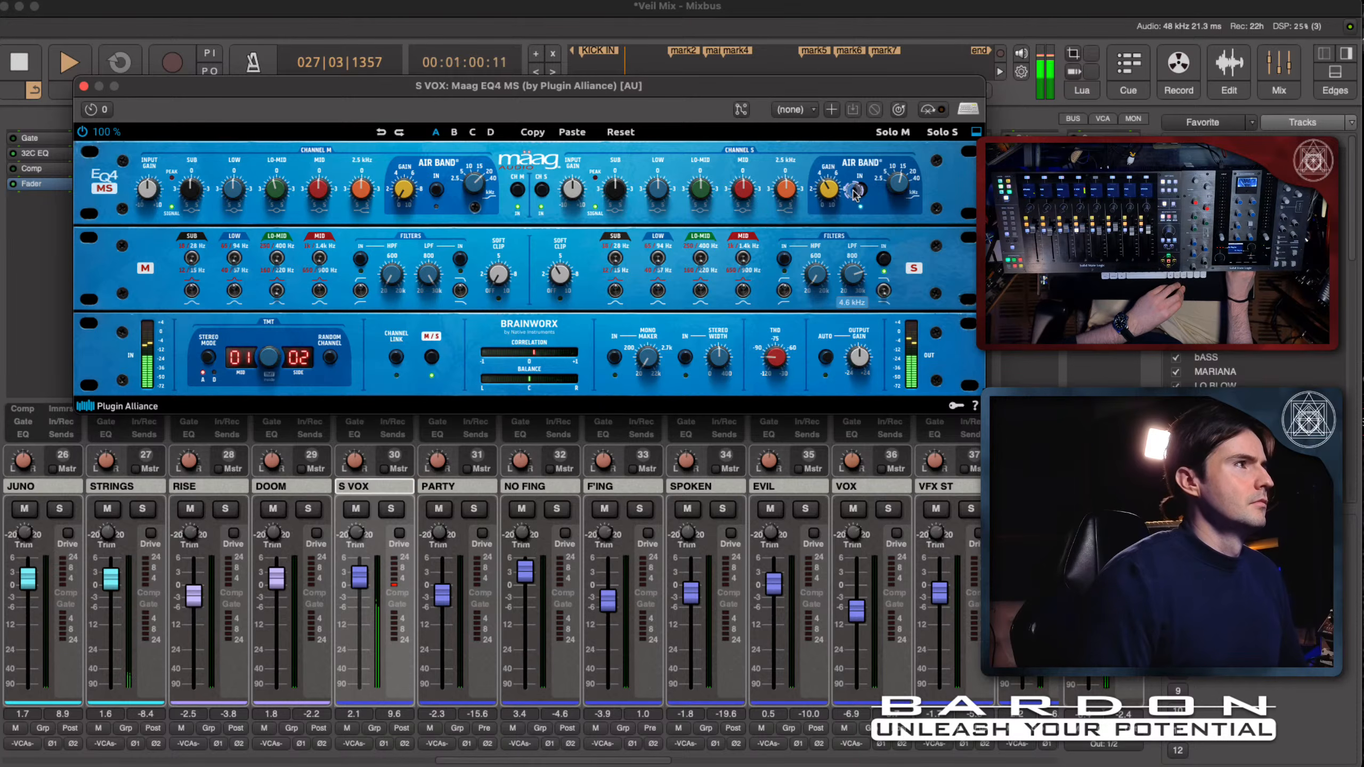
{"action": "left_click", "coordinate": [883, 260]}
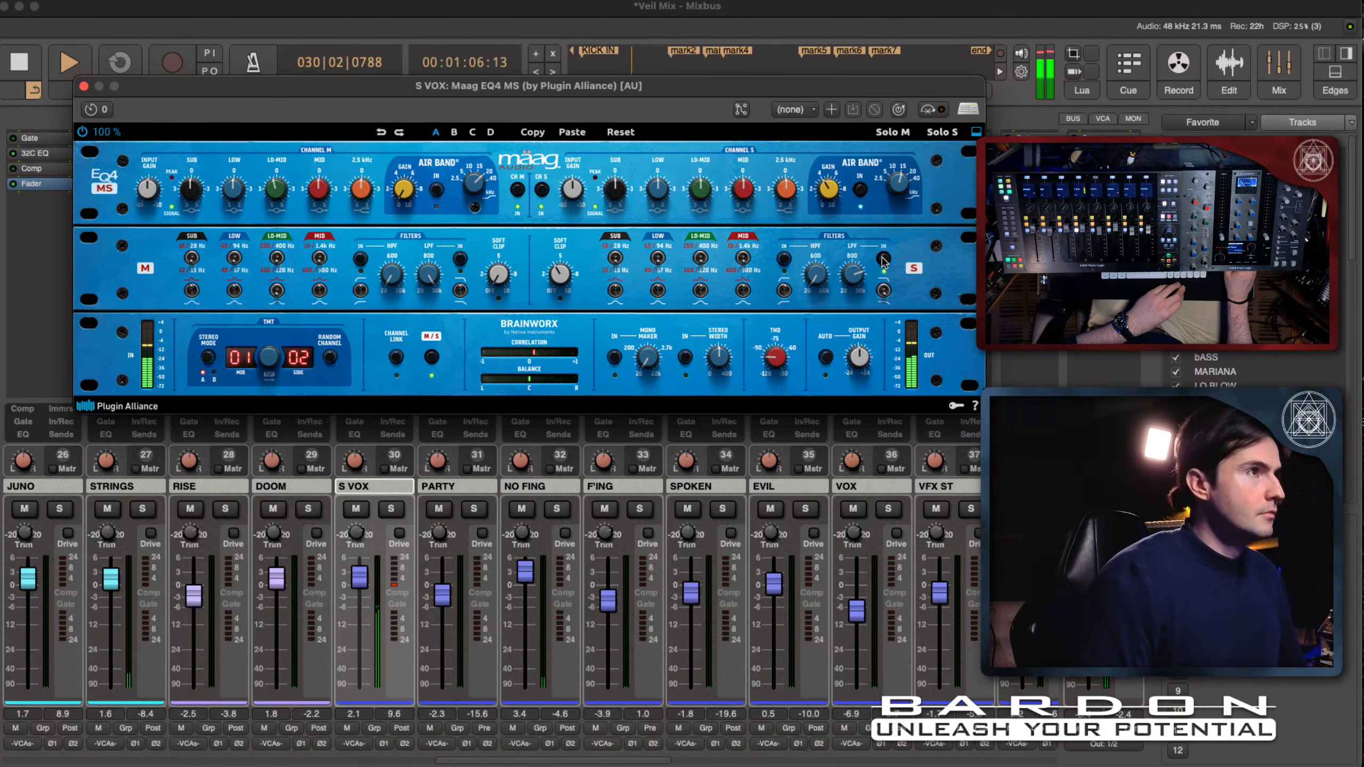
{"action": "key", "text": "space"}
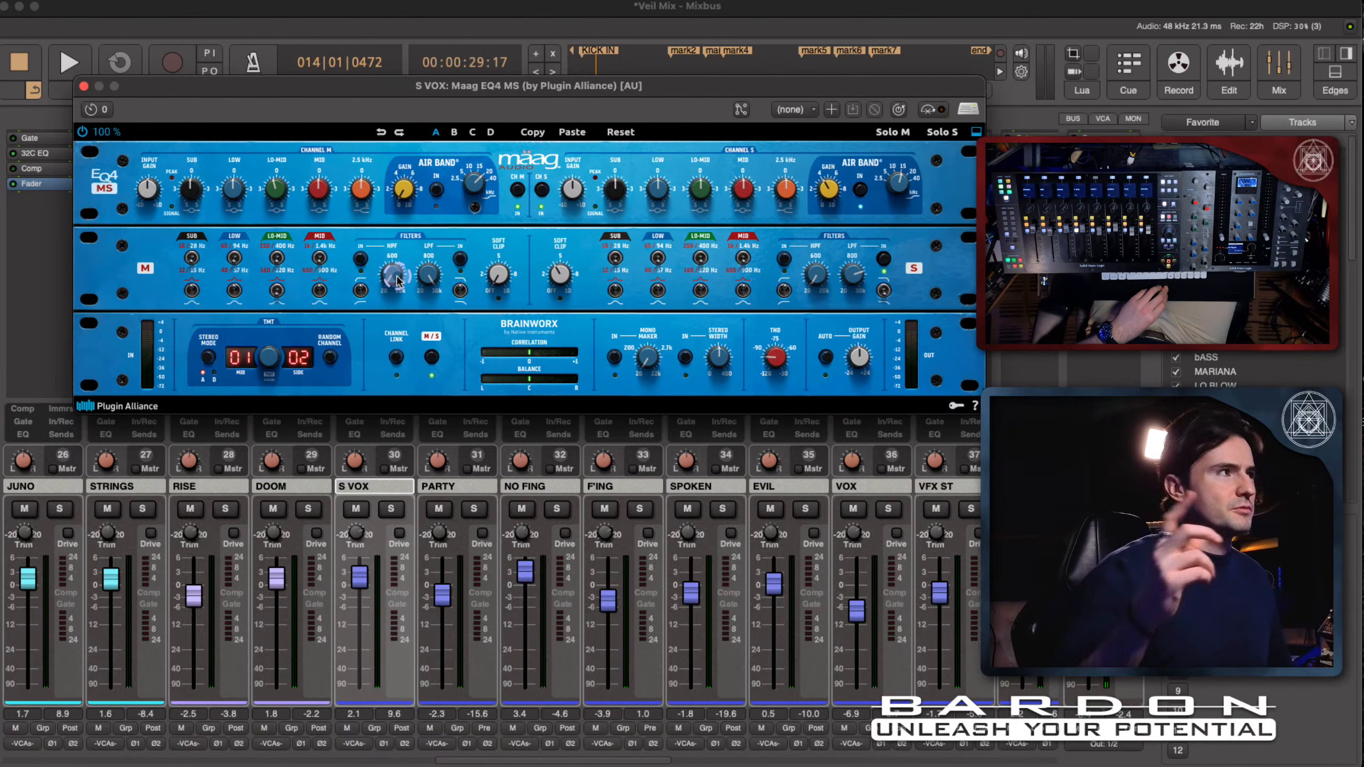
- Sweep the mid channel's high-pass filter on the Maag EQ4 MS during playback, settle it at about 137 Hz, and stop playback
{"action": "key", "text": "space"}
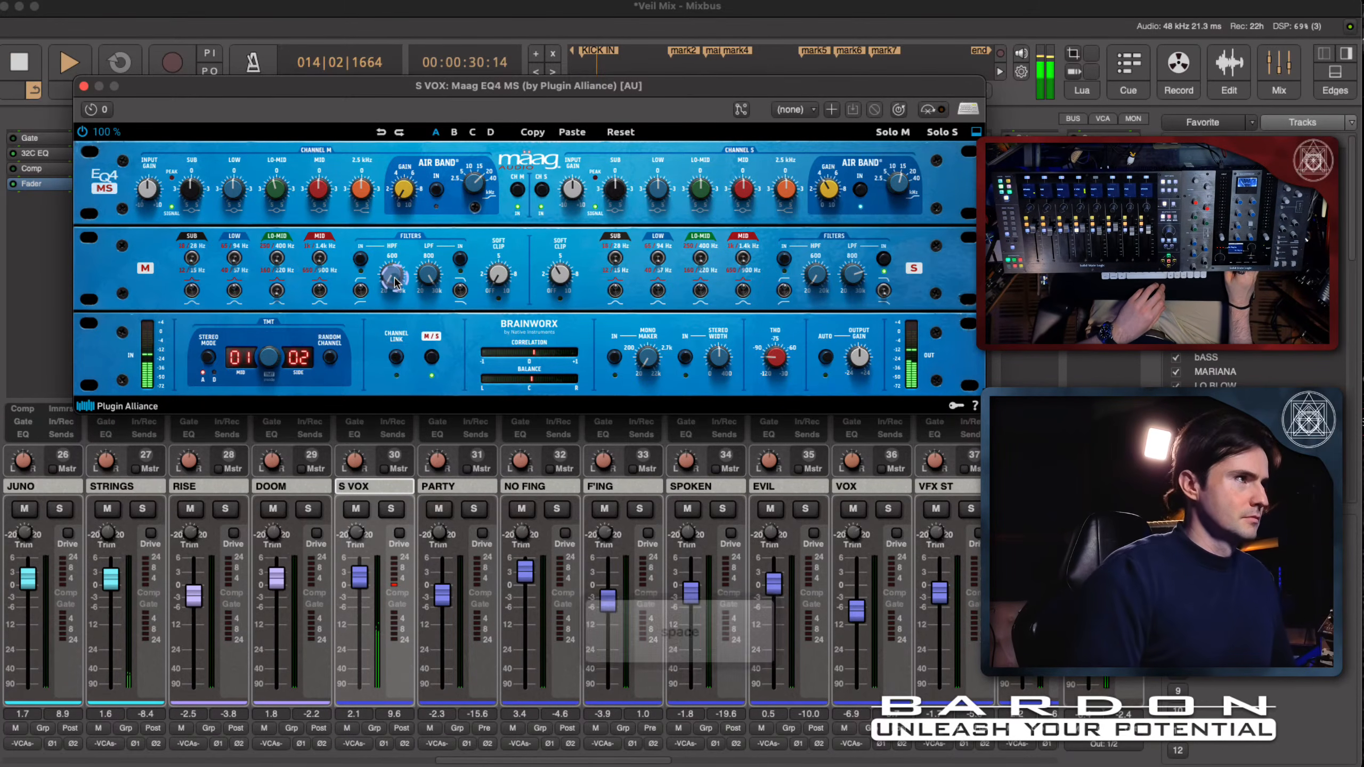
{"action": "left_click_drag", "start_coordinate": [396, 279], "coordinate": [394, 3]}
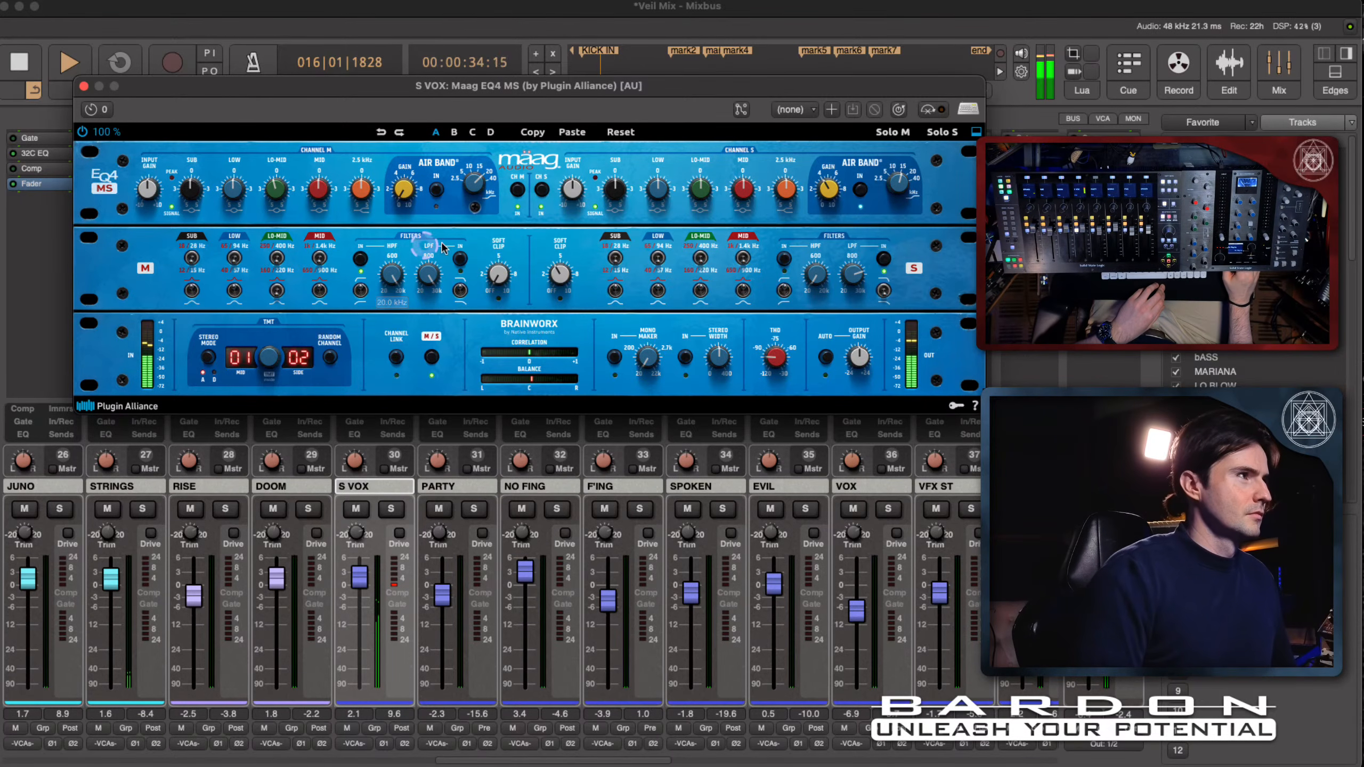
{"action": "left_click_drag", "start_coordinate": [394, 277], "coordinate": [395, 328]}
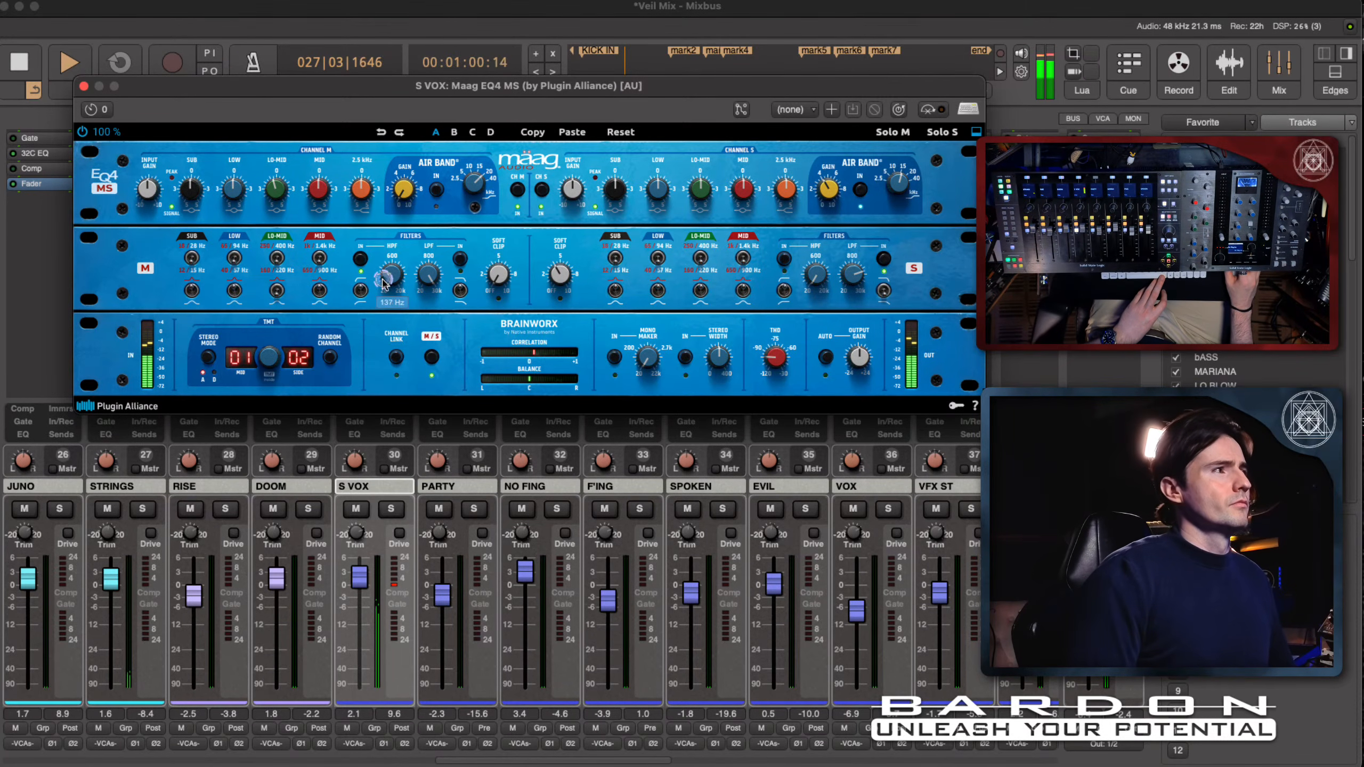
{"action": "key", "text": "space"}
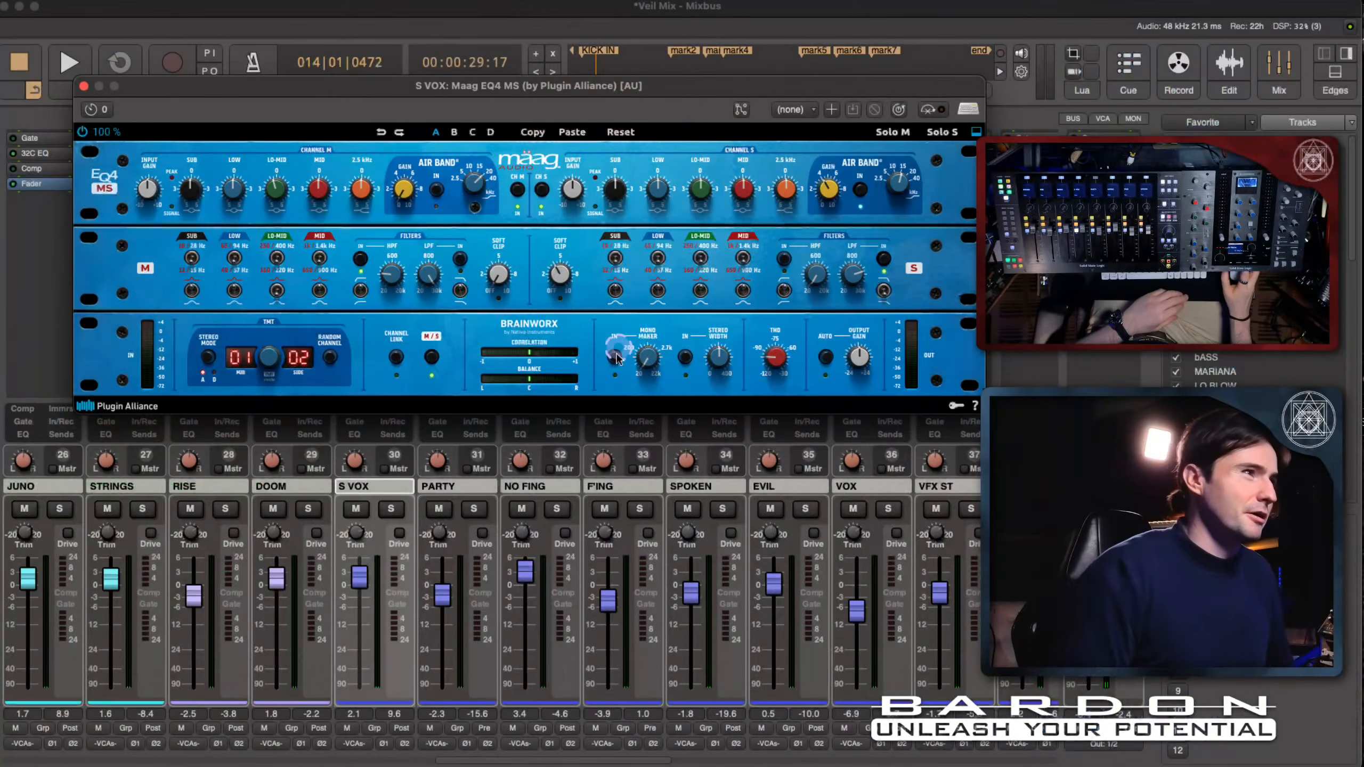
- Engage the Mono Maker on the S VOX Maag EQ4 MS and adjust its frequency while auditioning the vocal, and stop playback
{"action": "left_click", "coordinate": [615, 361]}
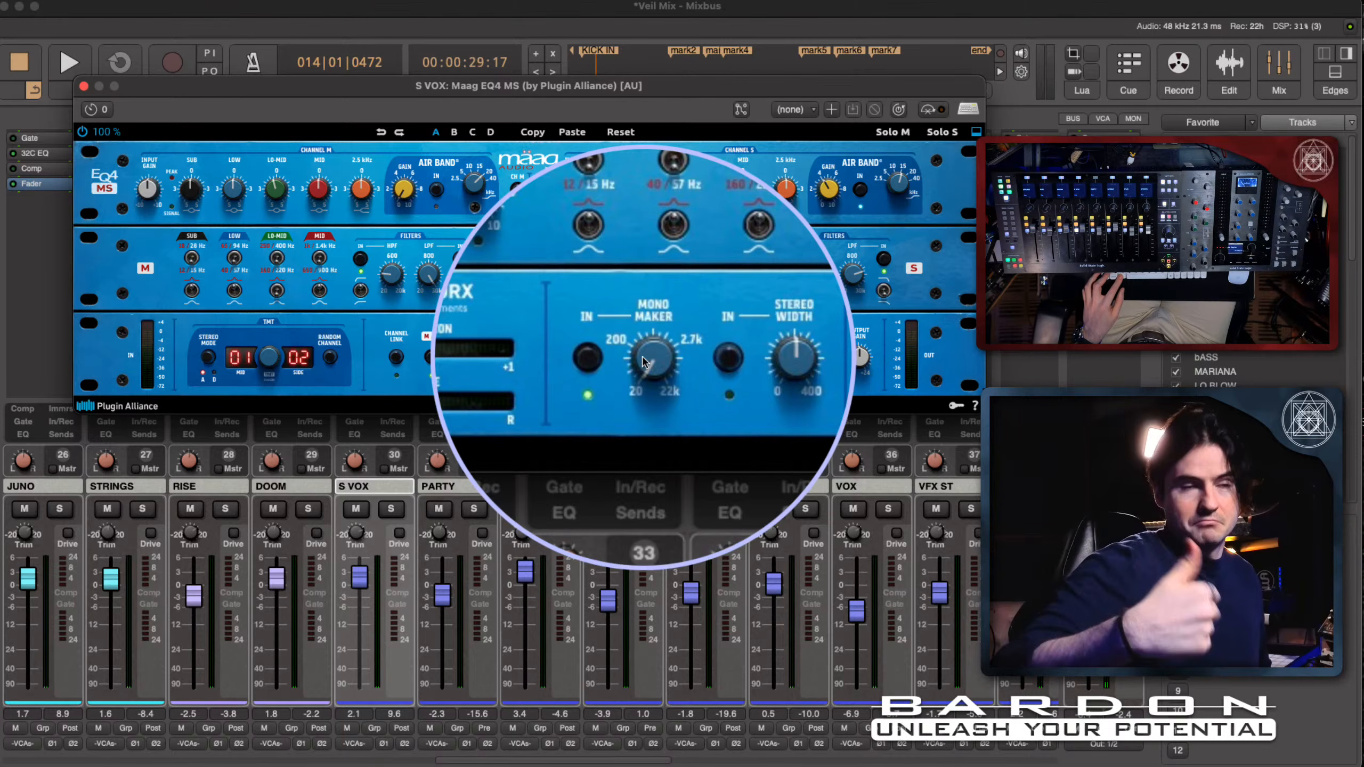
{"action": "key", "text": "space"}
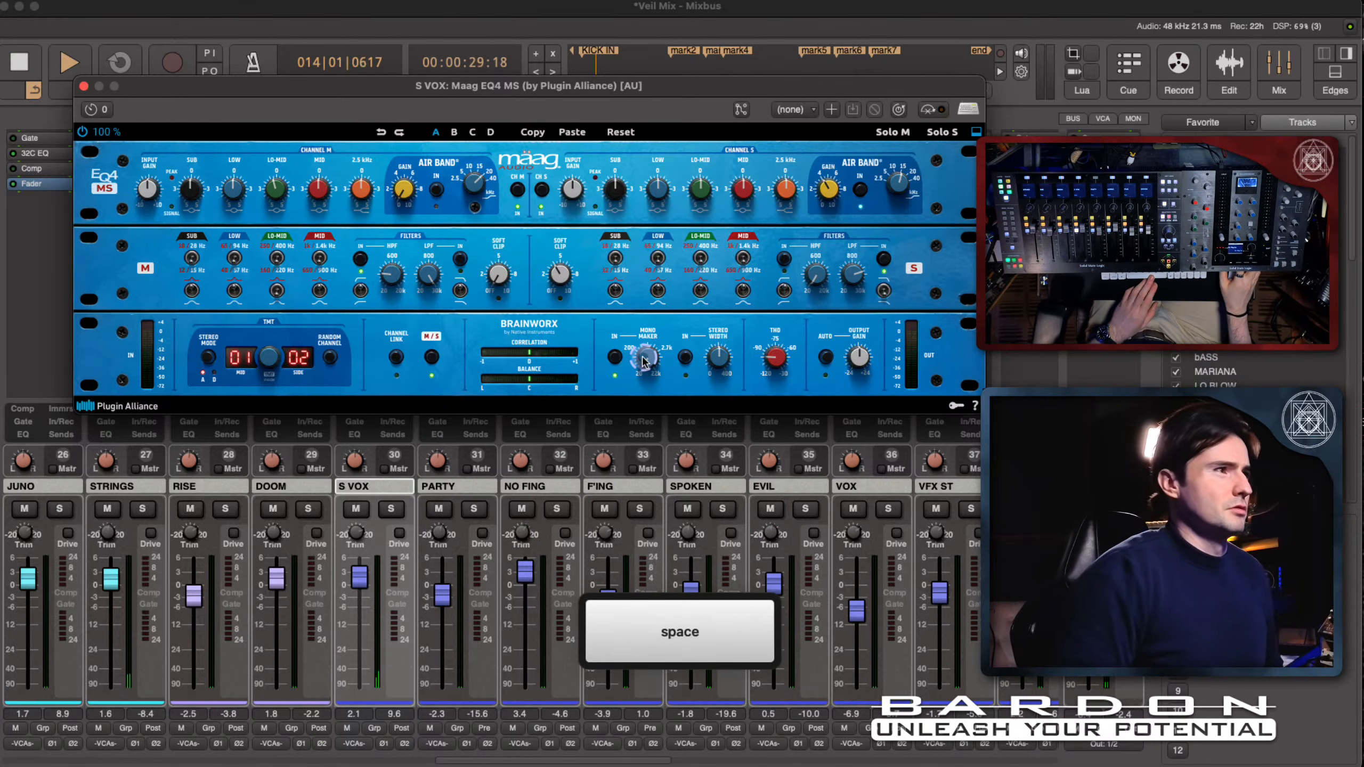
{"action": "left_click_drag", "start_coordinate": [646, 360], "coordinate": [647, 352]}
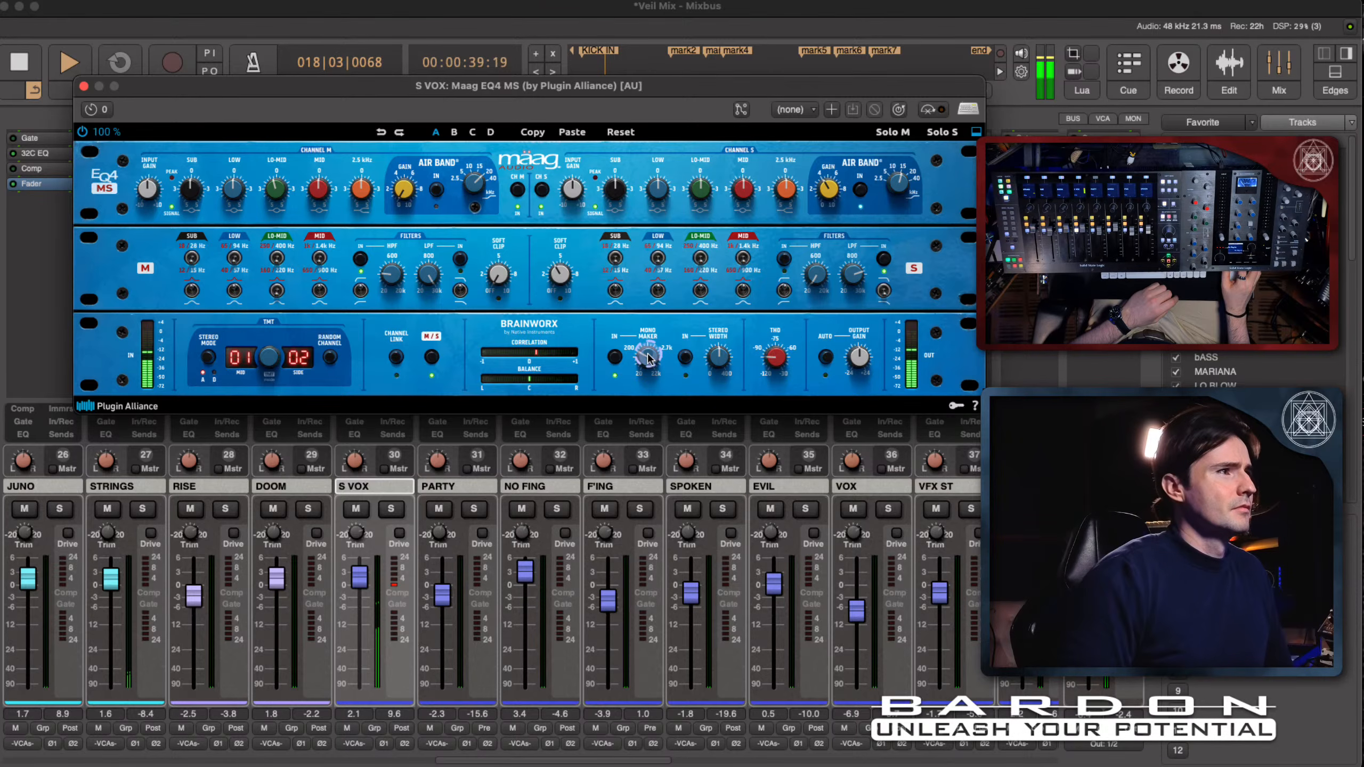
{"action": "left_click_drag", "start_coordinate": [664, 251], "coordinate": [664, 314]}
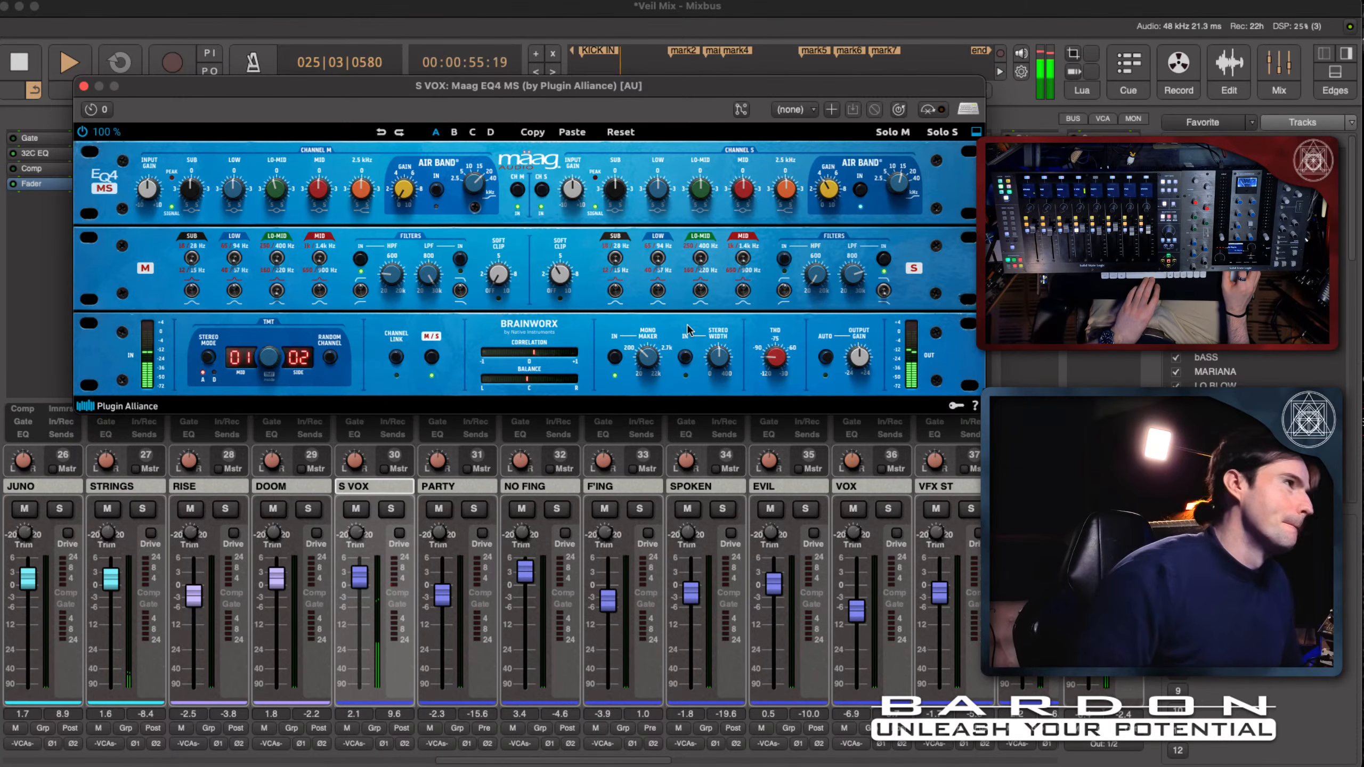
{"action": "key", "text": "space"}
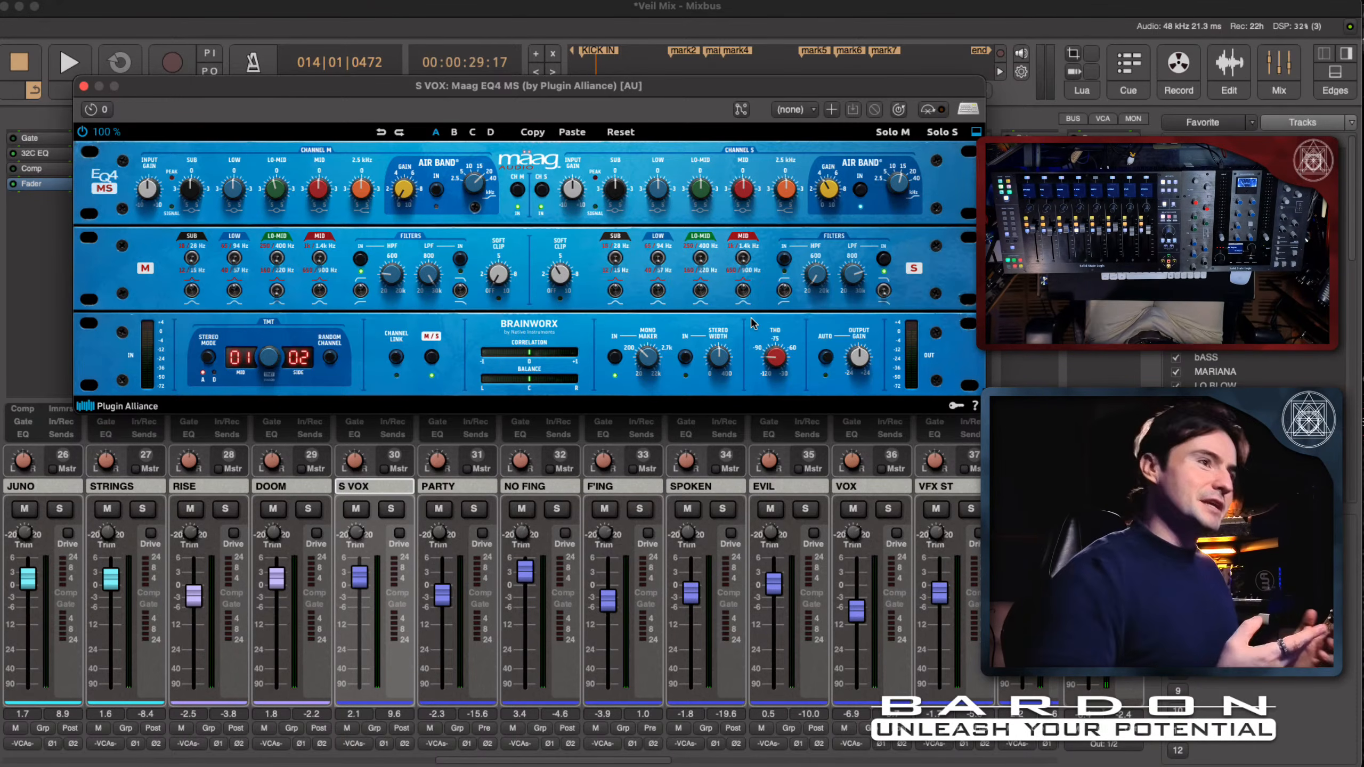
- Close the Maag EQ4 MS window and name the stored mixer scene "MS Stuff" in slot 6
{"action": "left_click", "coordinate": [83, 86]}
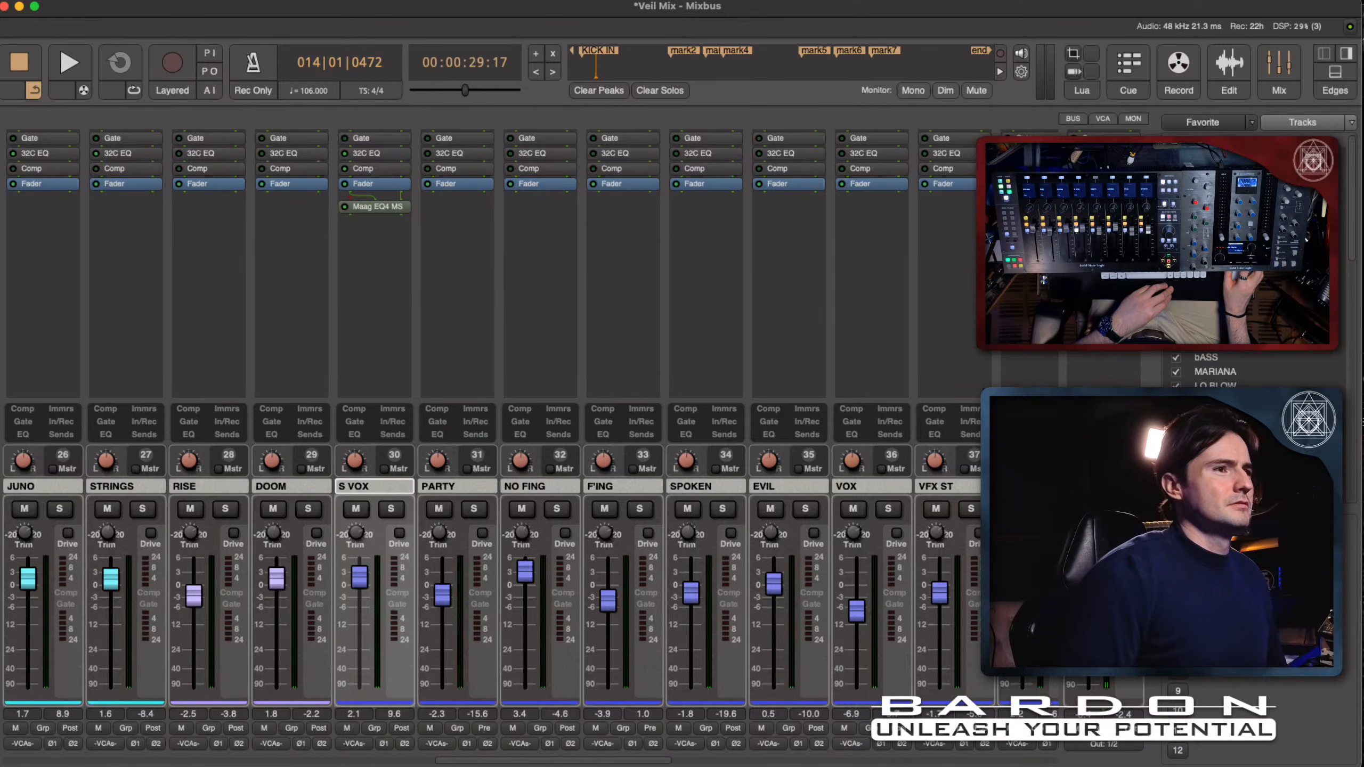
{"action": "key", "text": "shift+m"}
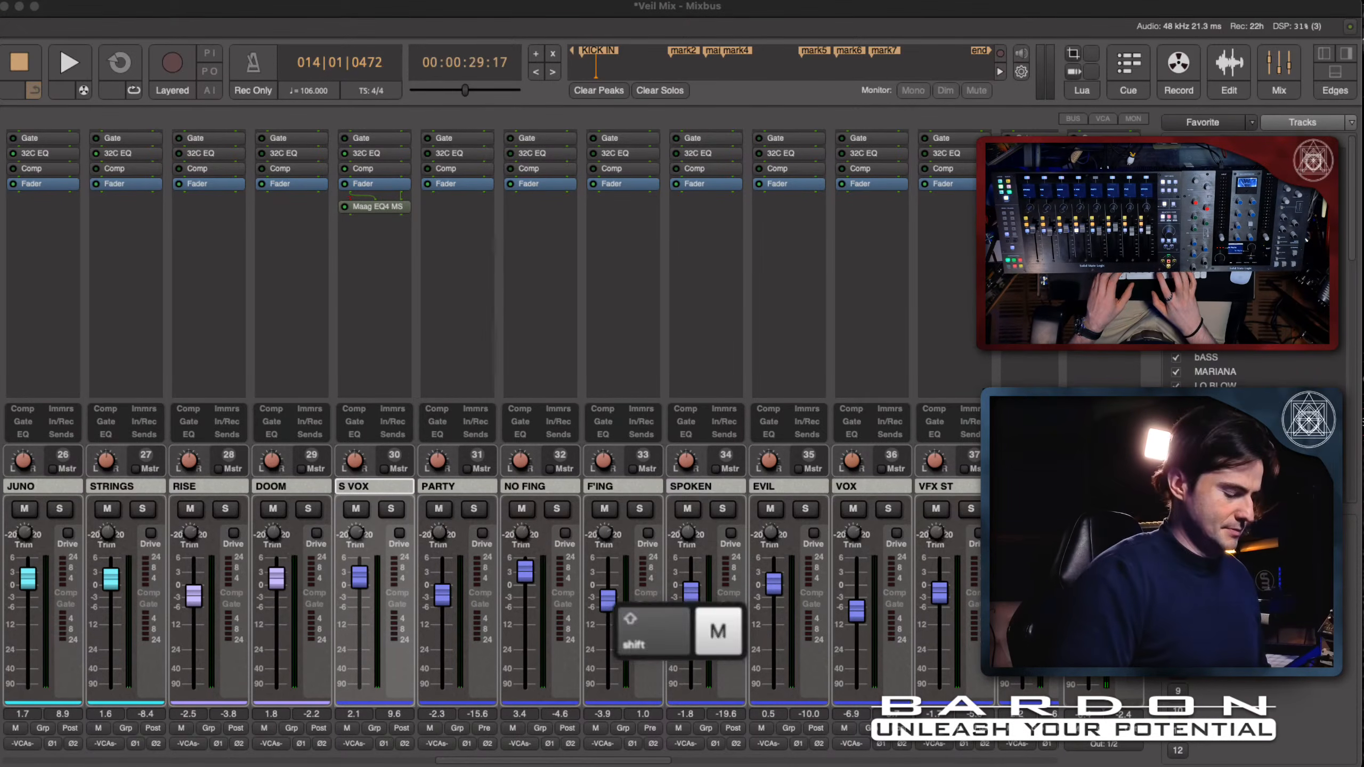
{"action": "key", "text": "shift+s"}
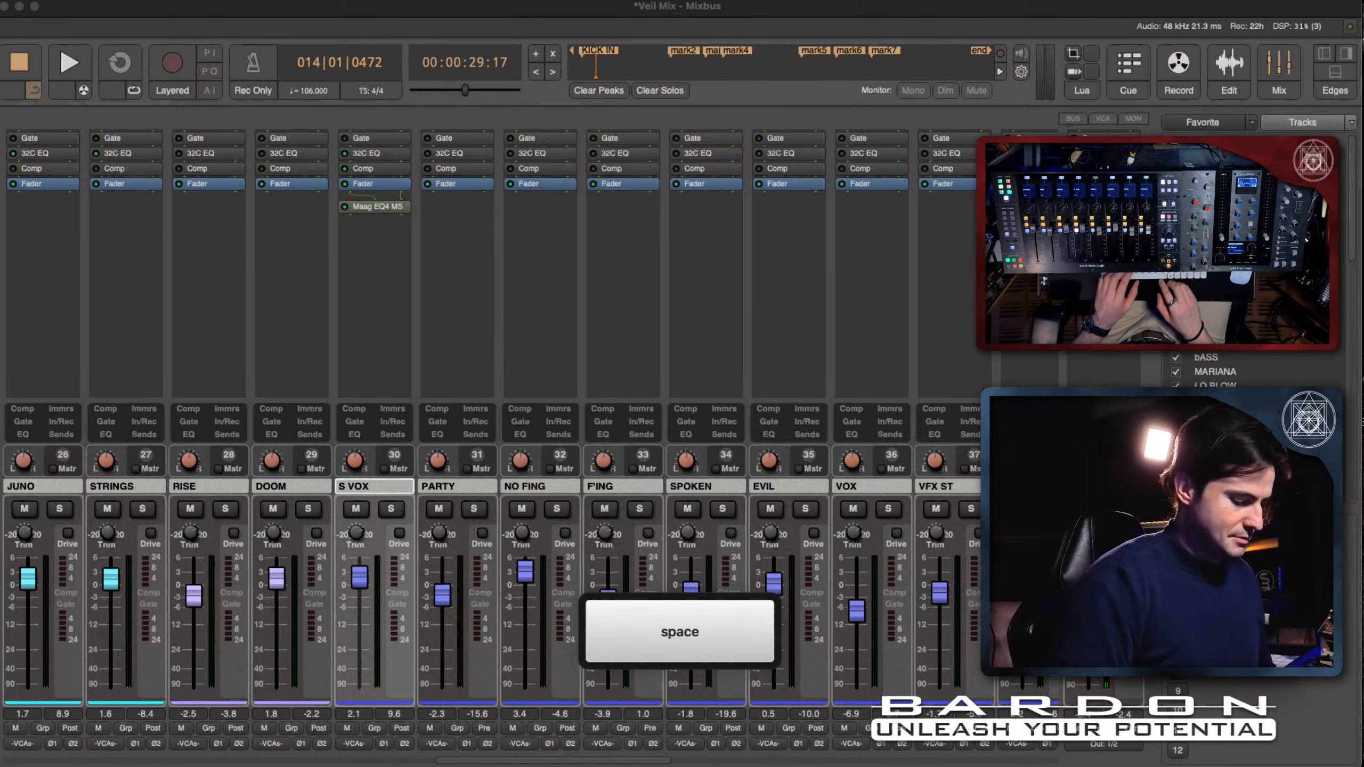
{"action": "key", "text": "alt+shift+s"}
{"action": "key", "text": "u"}
{"action": "key", "text": "f"}
{"action": "key", "text": "Return"}
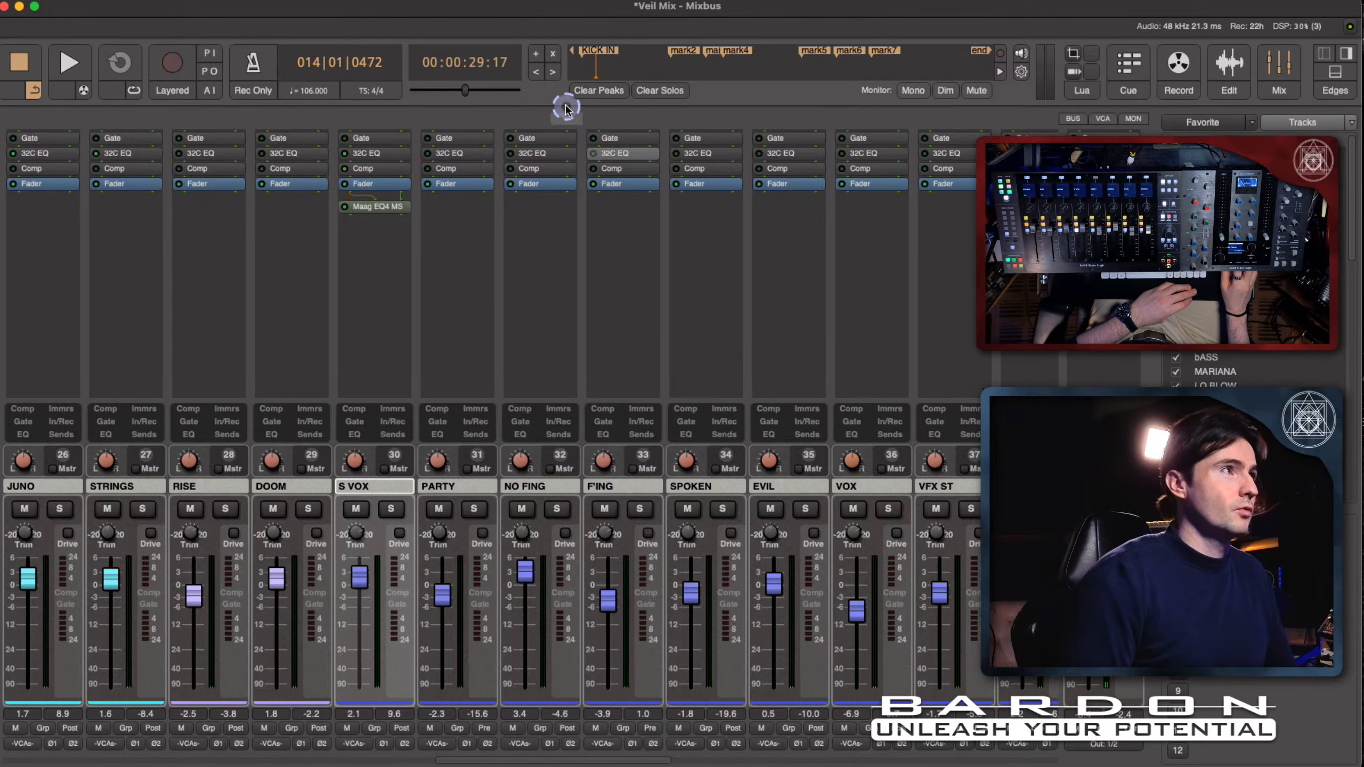
- Return the playhead to the session start, locate the PUSH FORWARD and MS Stuff mixer scenes, and start playback
{"action": "left_click", "coordinate": [575, 54]}
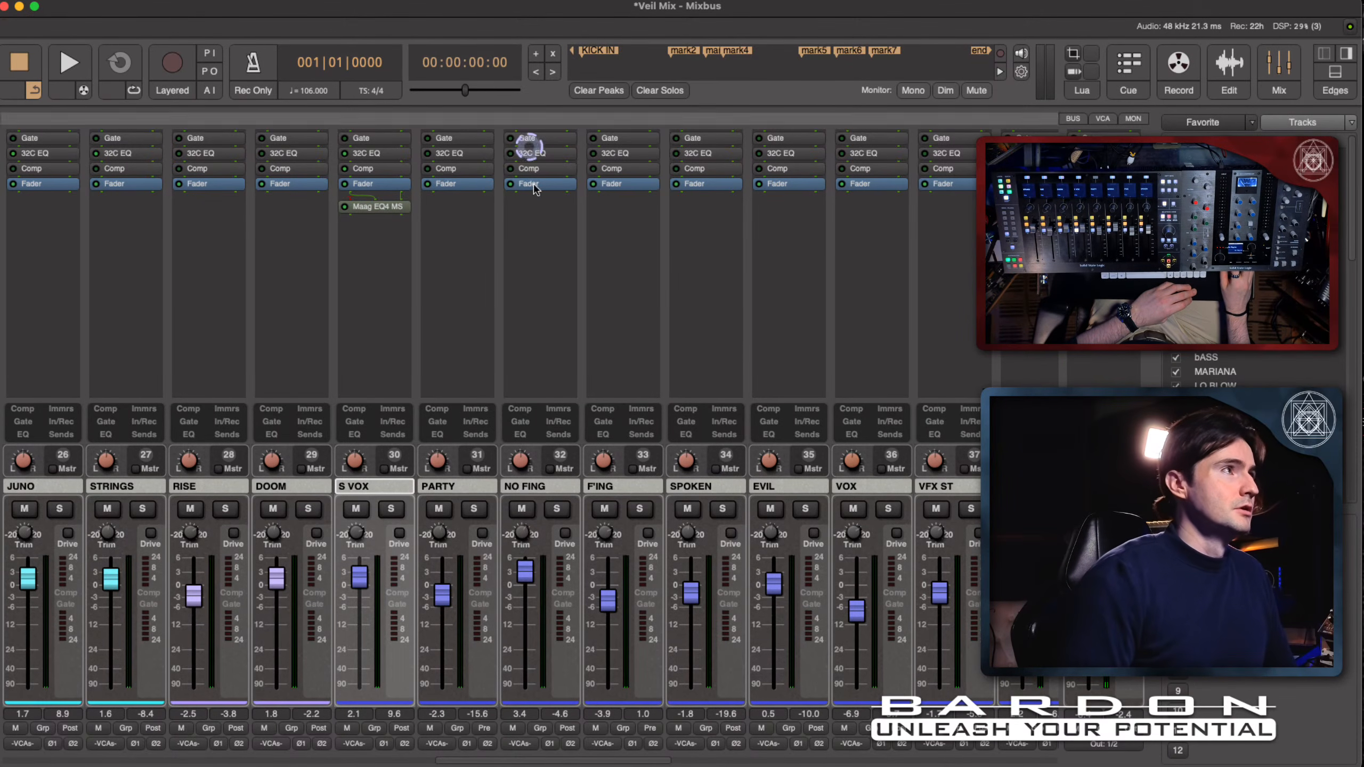
{"action": "scroll", "coordinate": [653, 359], "scroll_direction": "left", "scroll_amount": 7}
{"action": "scroll", "coordinate": [653, 359], "scroll_direction": "left", "scroll_amount": 10}
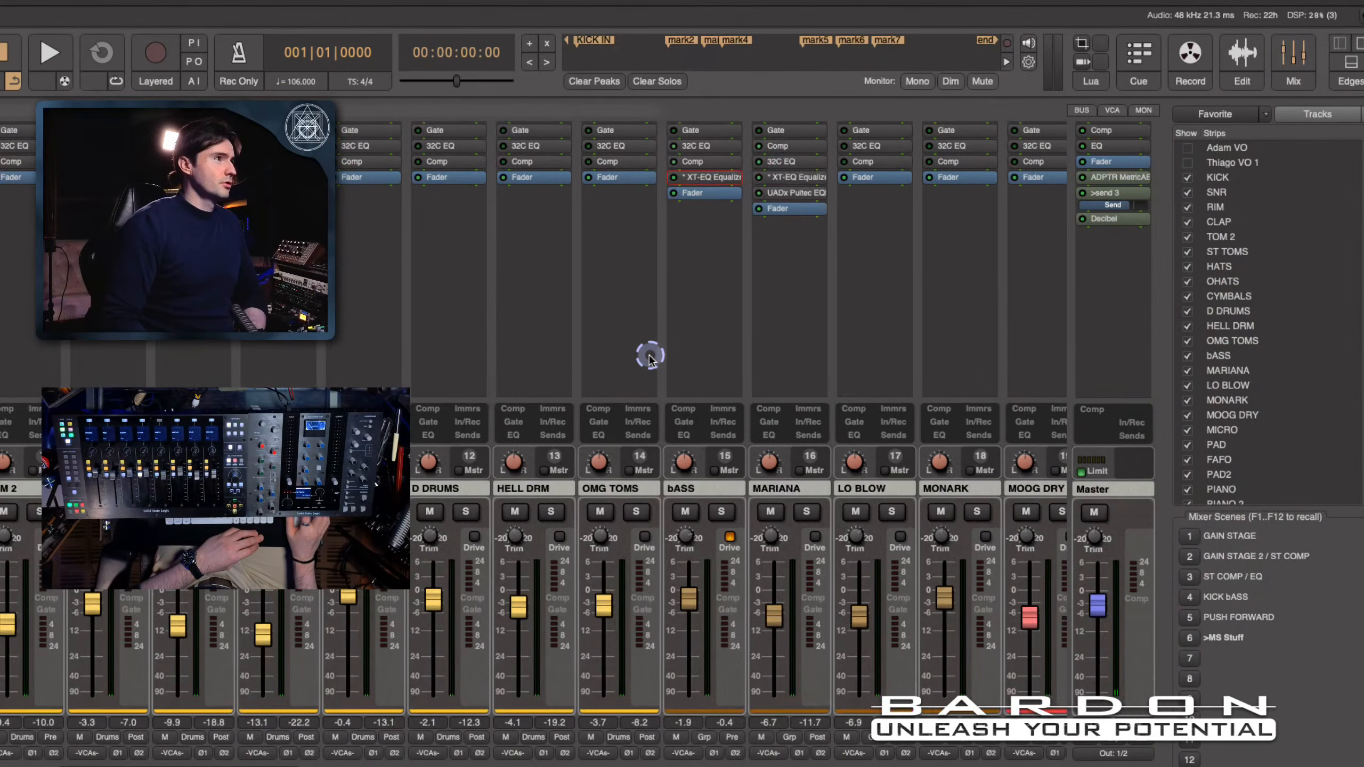
{"action": "scroll", "coordinate": [649, 355], "scroll_direction": "right", "scroll_amount": 10}
{"action": "scroll", "coordinate": [649, 355], "scroll_direction": "left", "scroll_amount": 10}
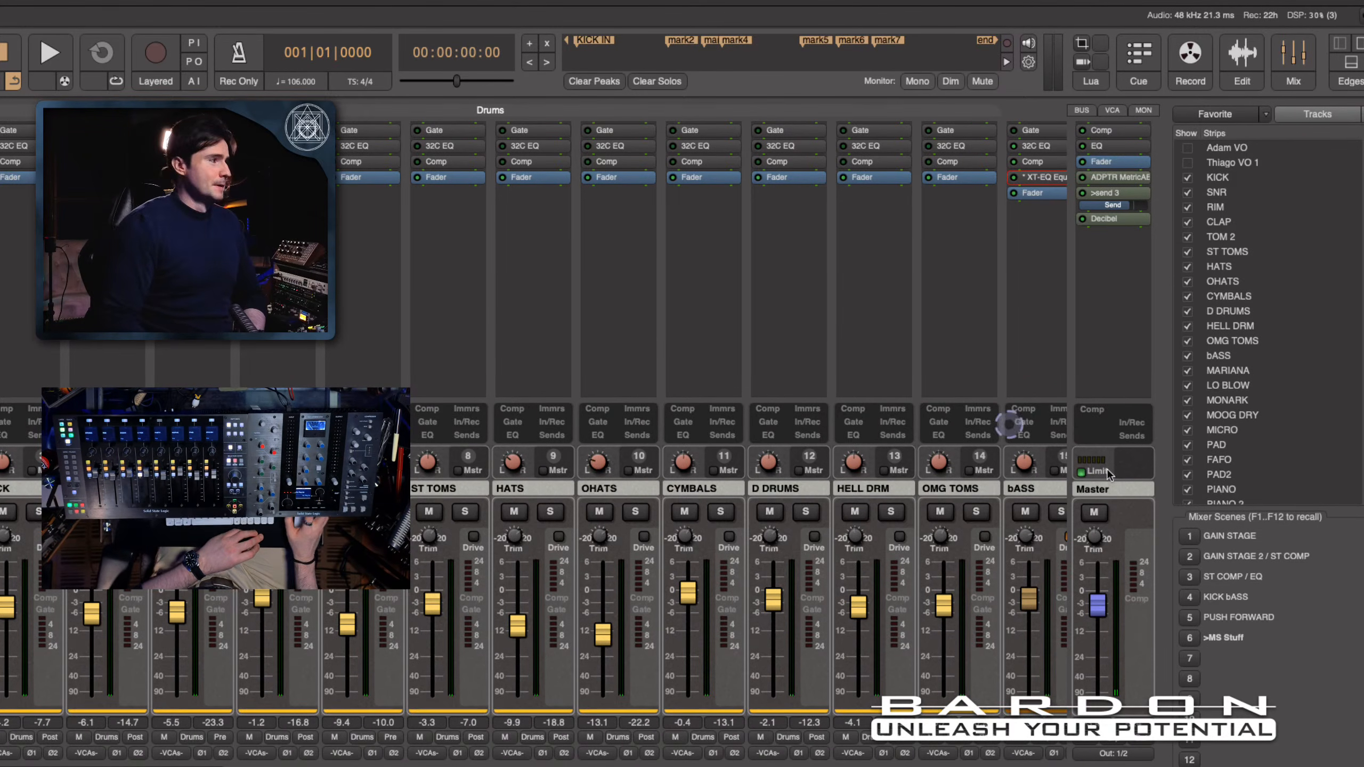
{"action": "left_click", "coordinate": [1210, 653]}
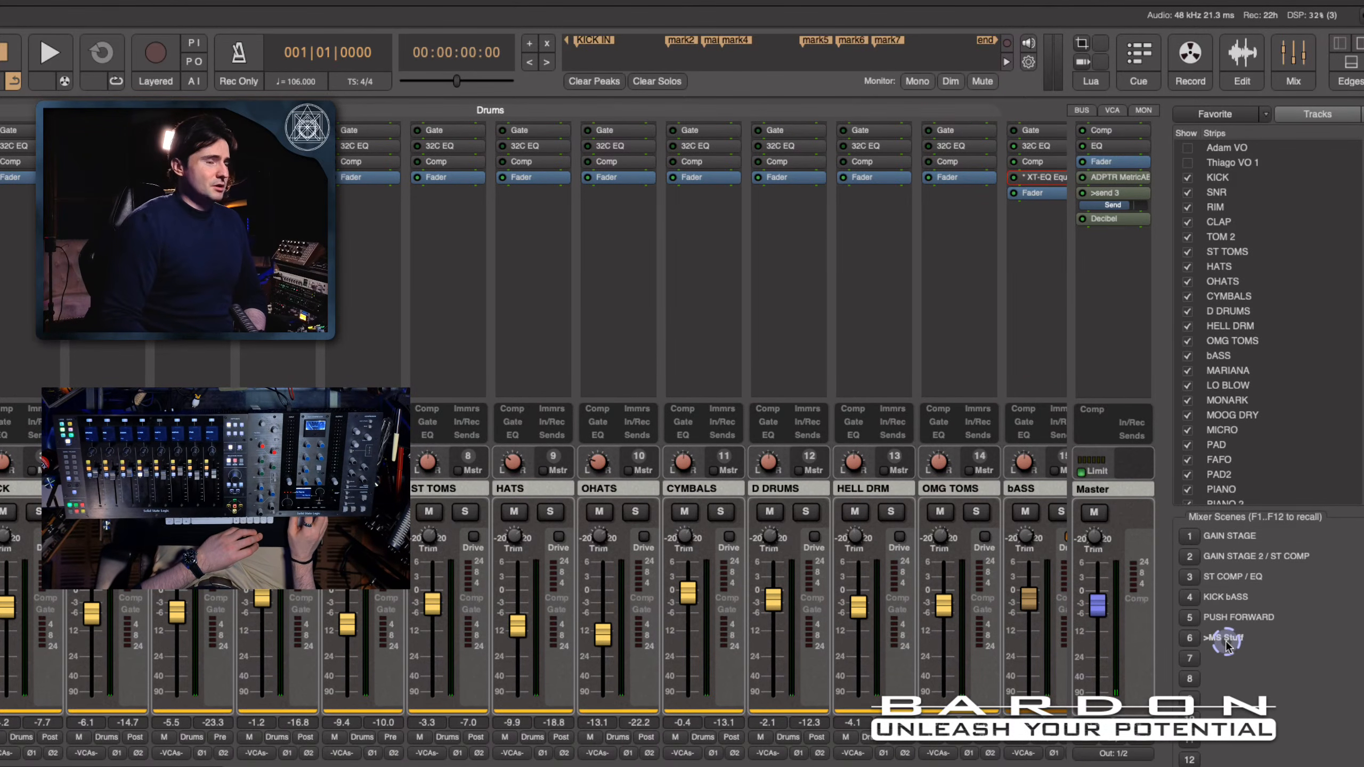
{"action": "left_click", "coordinate": [1190, 619]}
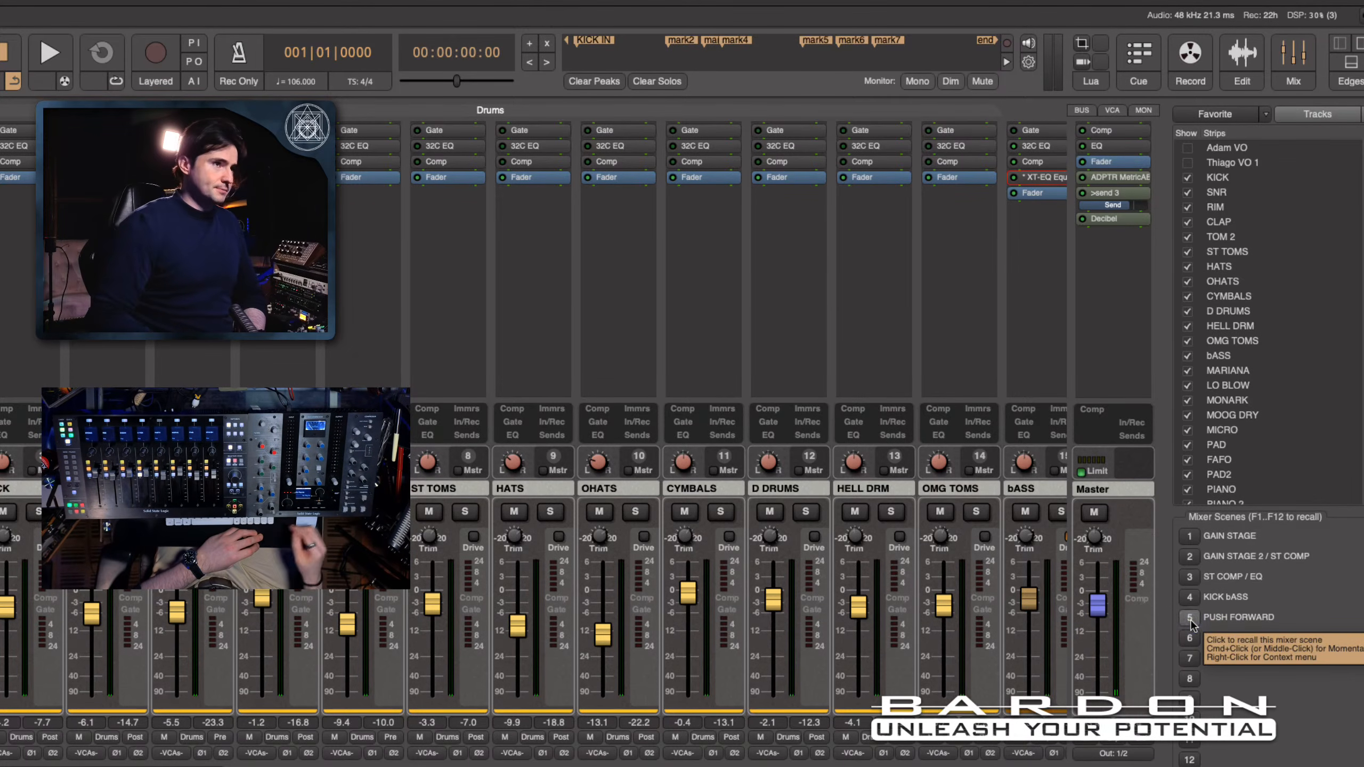
{"action": "left_click", "coordinate": [756, 320]}
{"action": "key", "text": "space"}
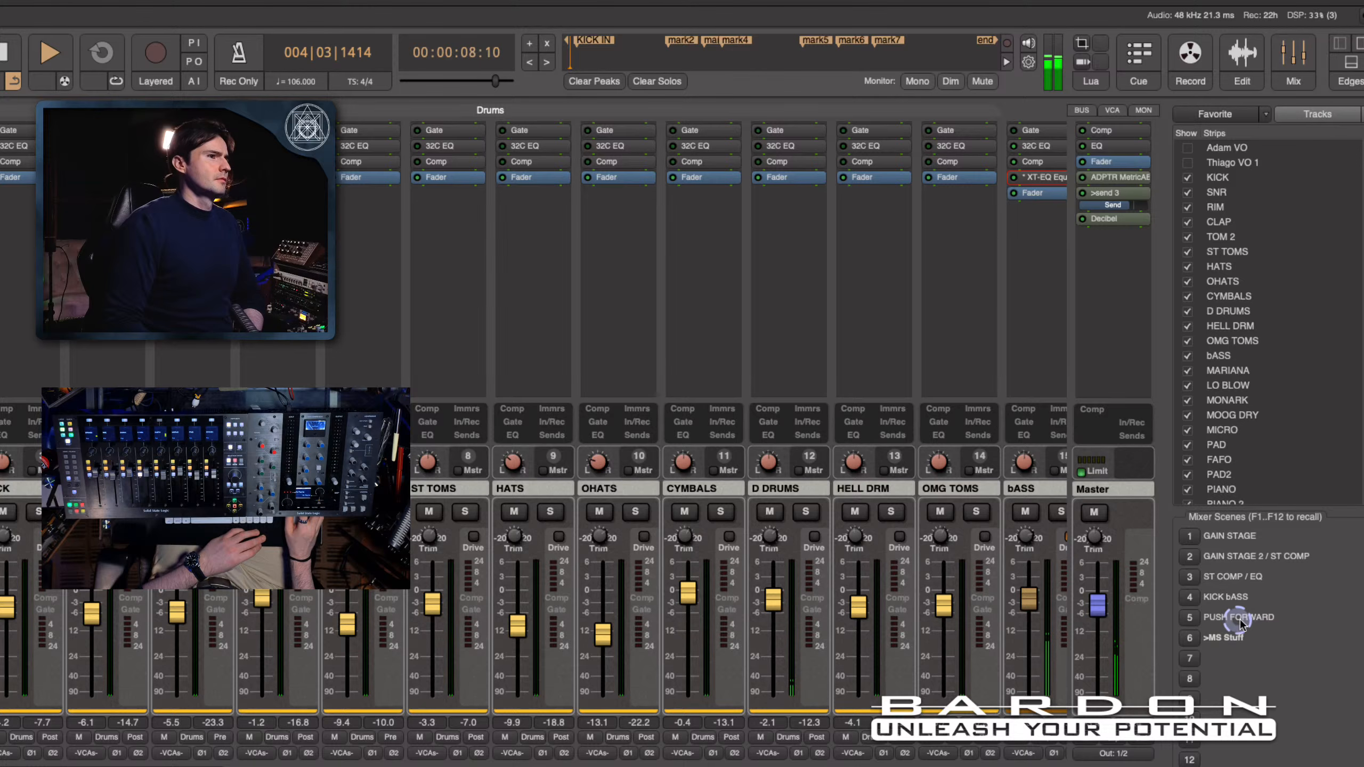
- Compare the PUSH FORWARD and MS Stuff mixer scenes by recalling them alternately during playback, ending on MS Stuff
{"action": "left_click", "coordinate": [1189, 618]}
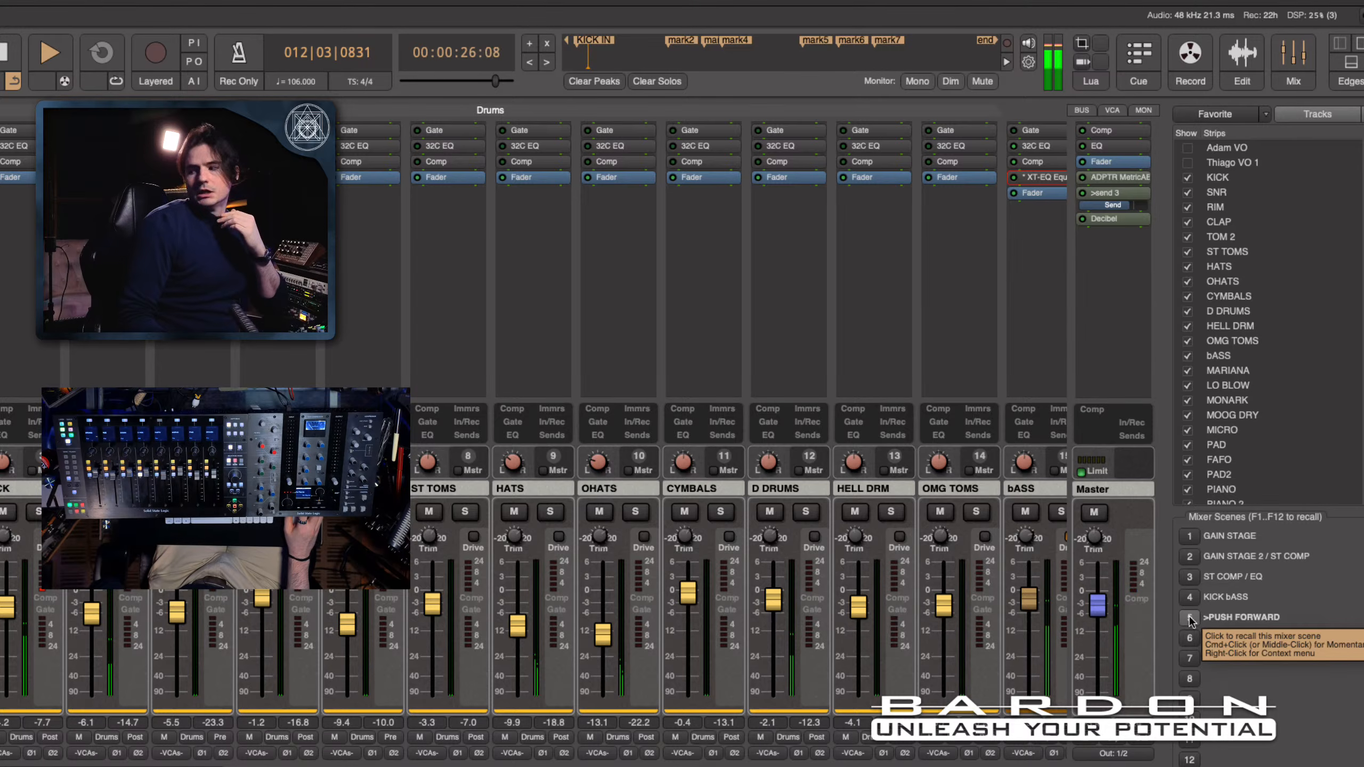
{"action": "left_click", "coordinate": [1201, 640]}
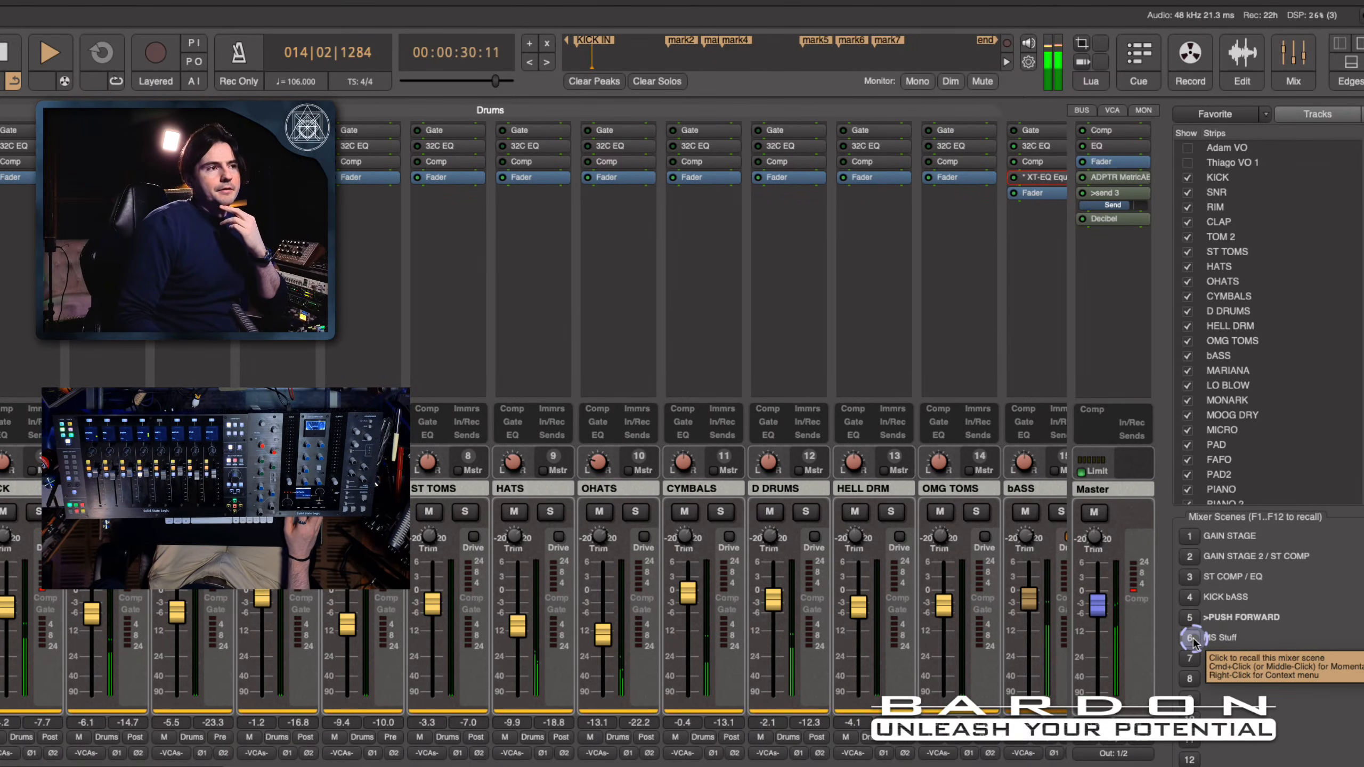
{"action": "left_click", "coordinate": [1193, 642]}
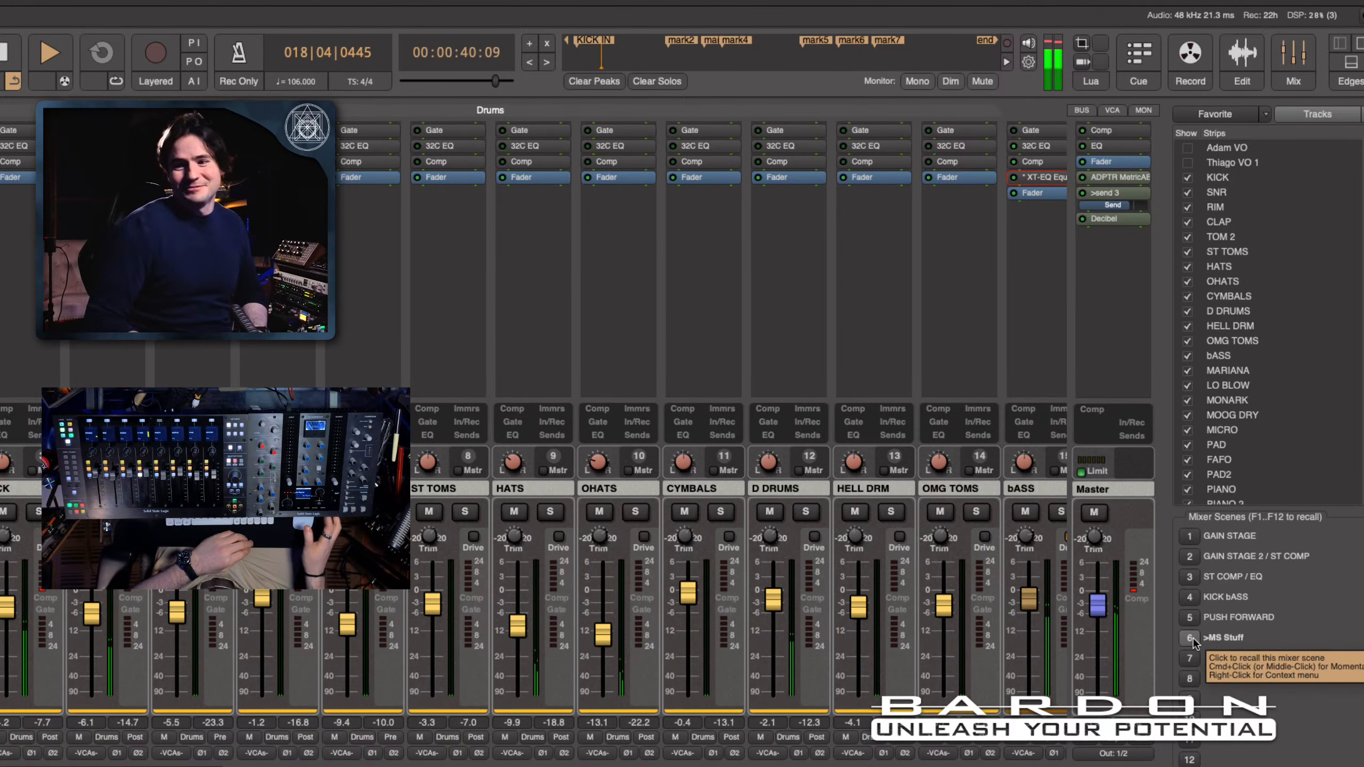
{"action": "left_click", "coordinate": [1190, 618]}
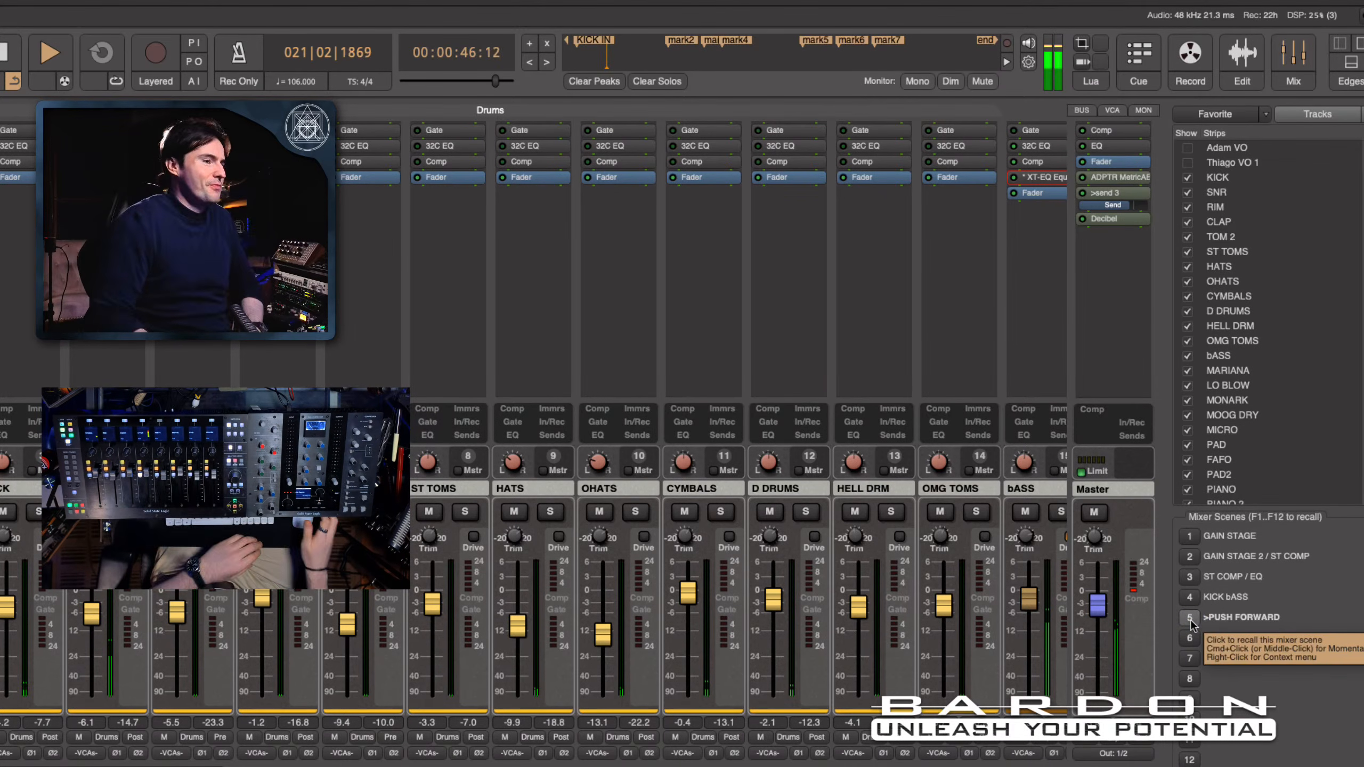
{"action": "left_click", "coordinate": [1191, 637]}
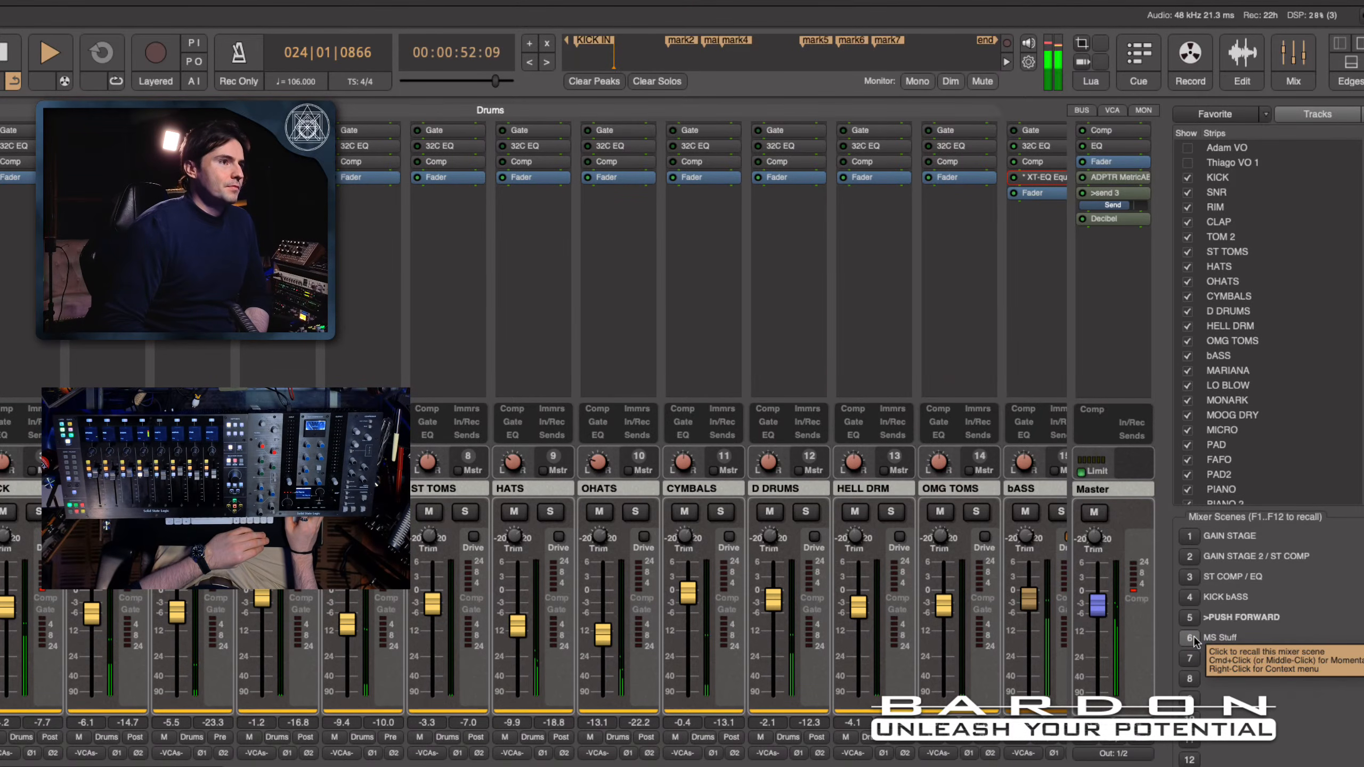
{"action": "left_click", "coordinate": [1190, 638]}
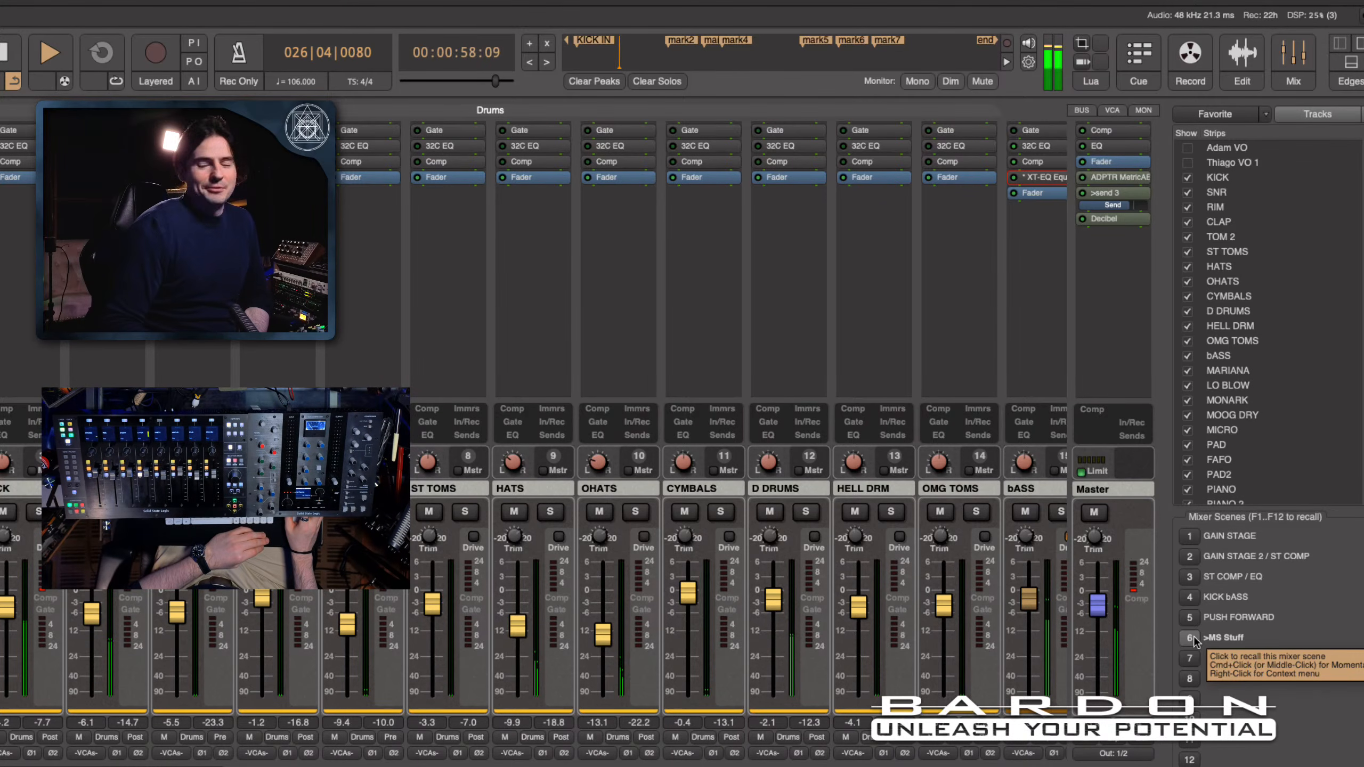
{"action": "left_click", "coordinate": [1193, 624]}
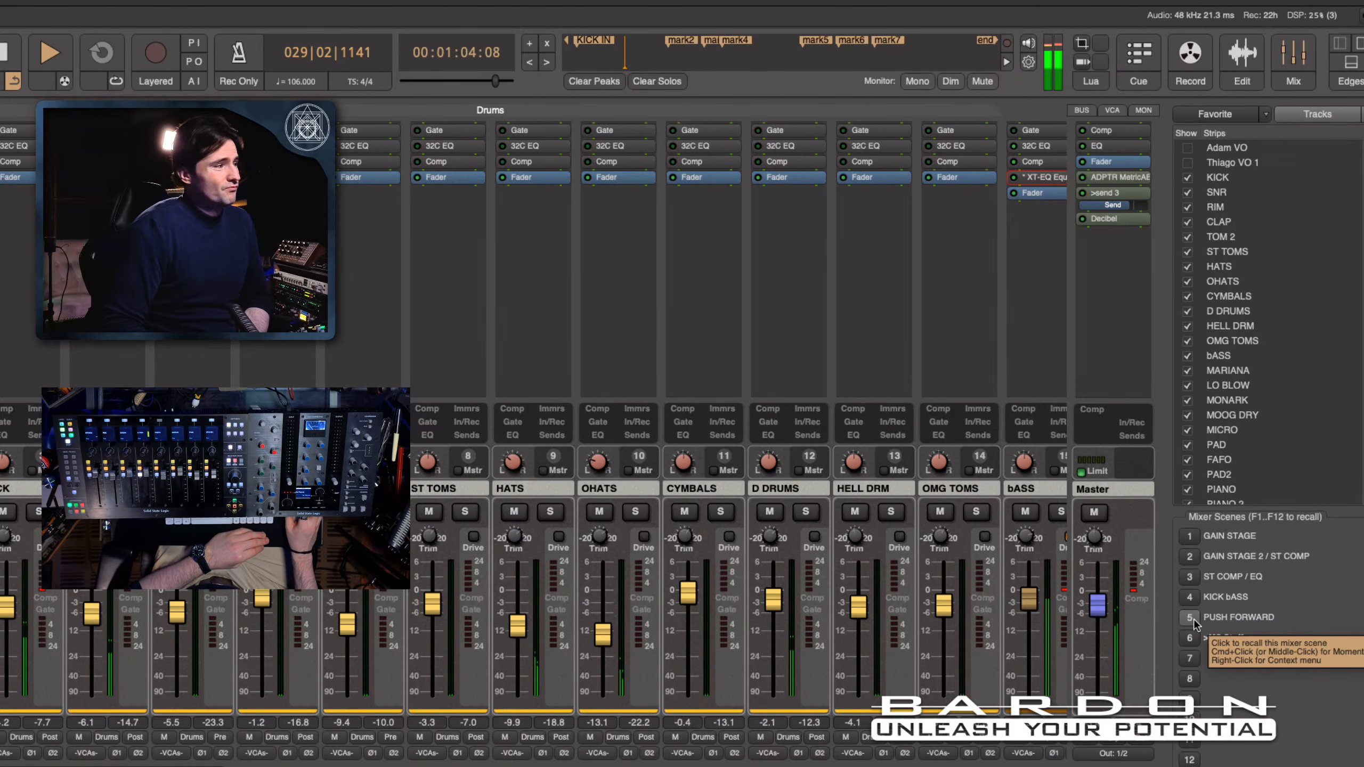
{"action": "left_click", "coordinate": [1194, 621]}
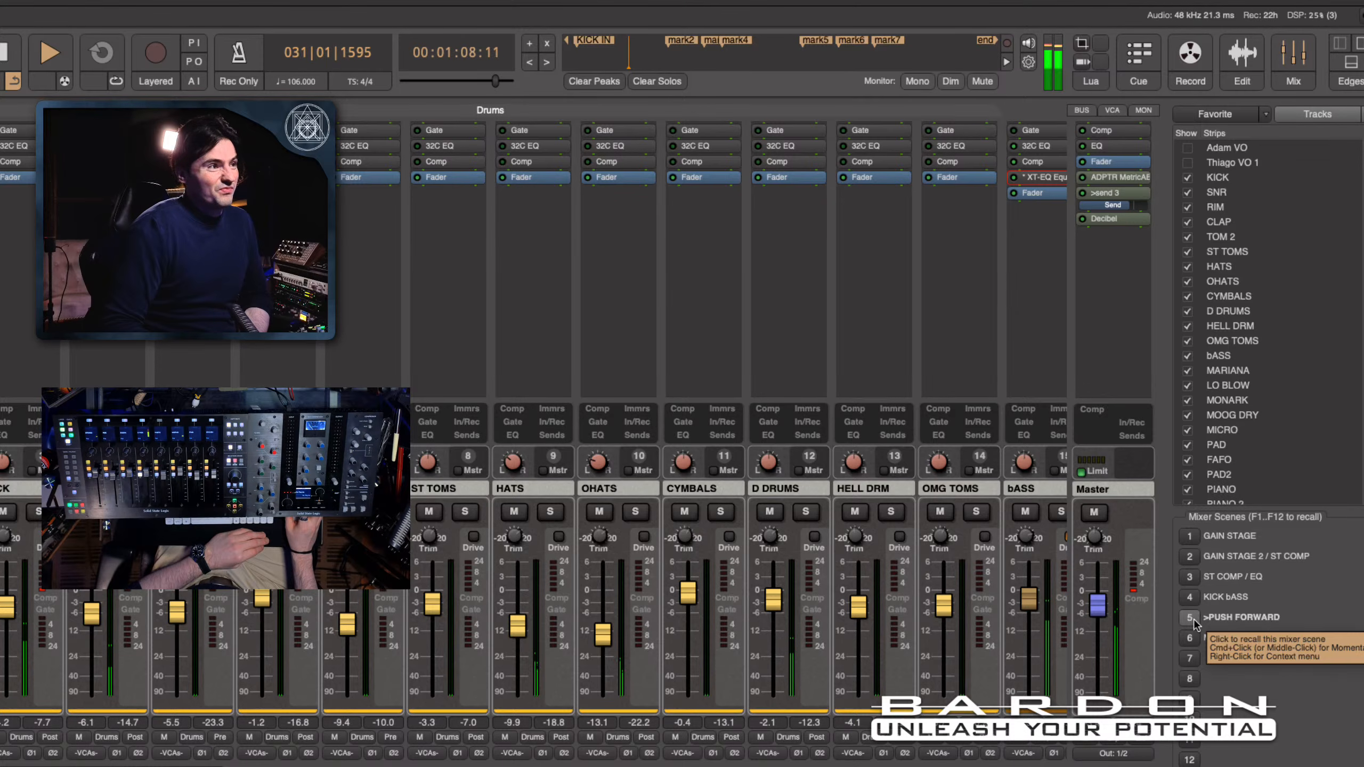
{"action": "left_click", "coordinate": [1185, 639]}
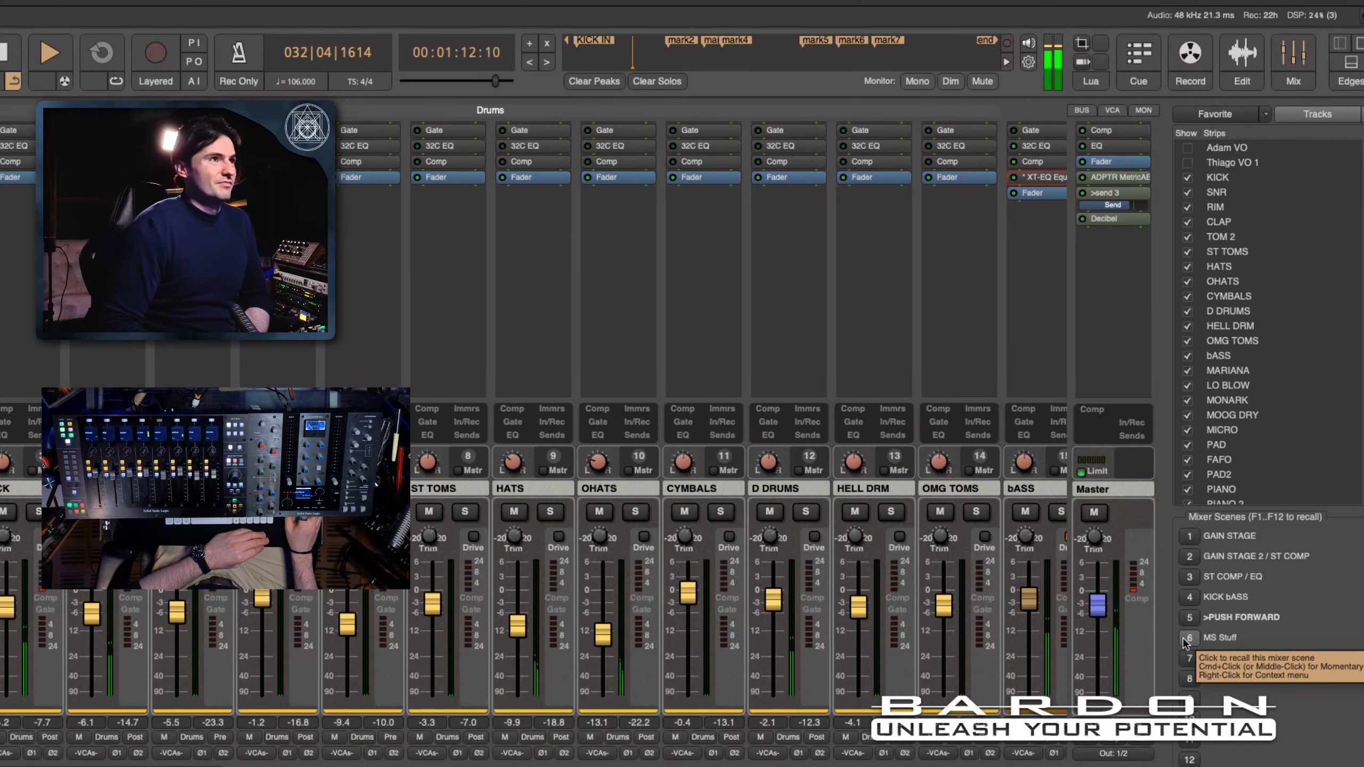
{"action": "left_click", "coordinate": [1185, 639]}
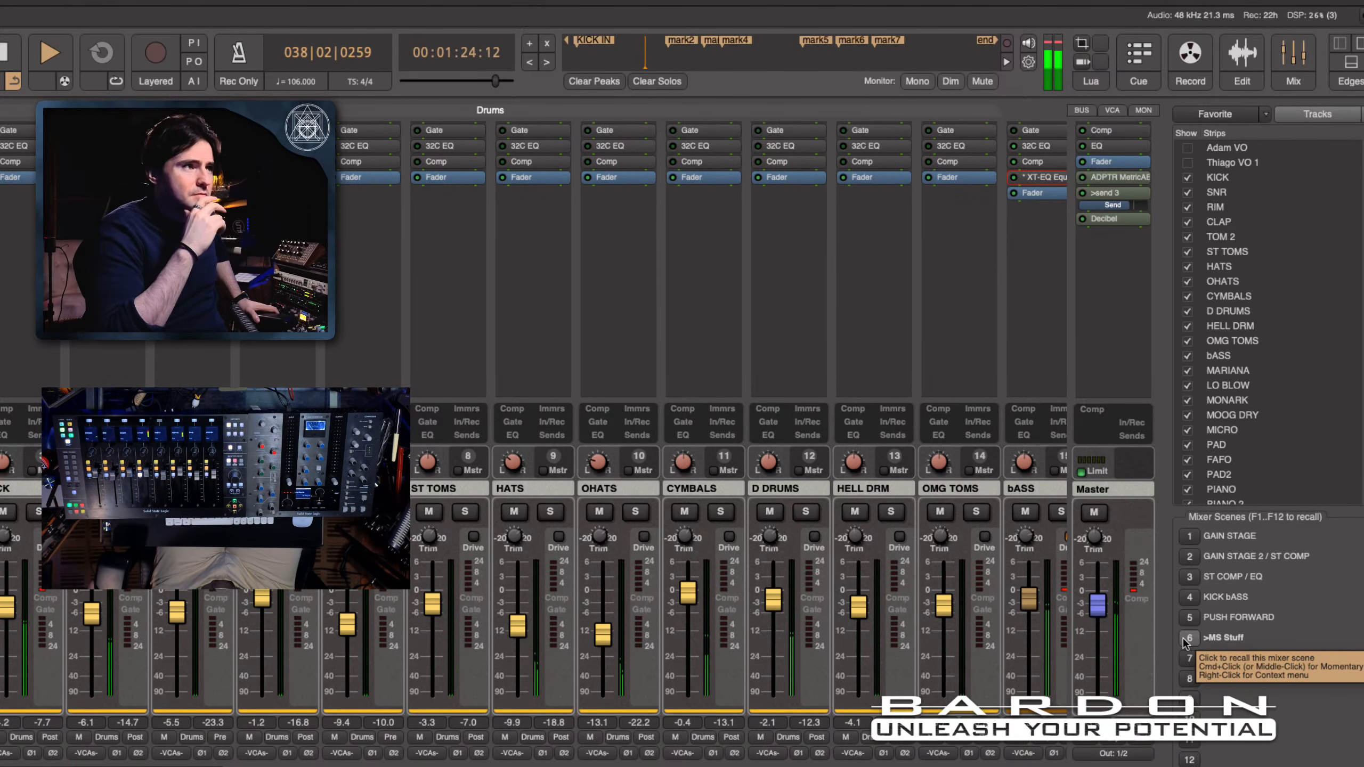
{"action": "left_click", "coordinate": [1196, 619]}
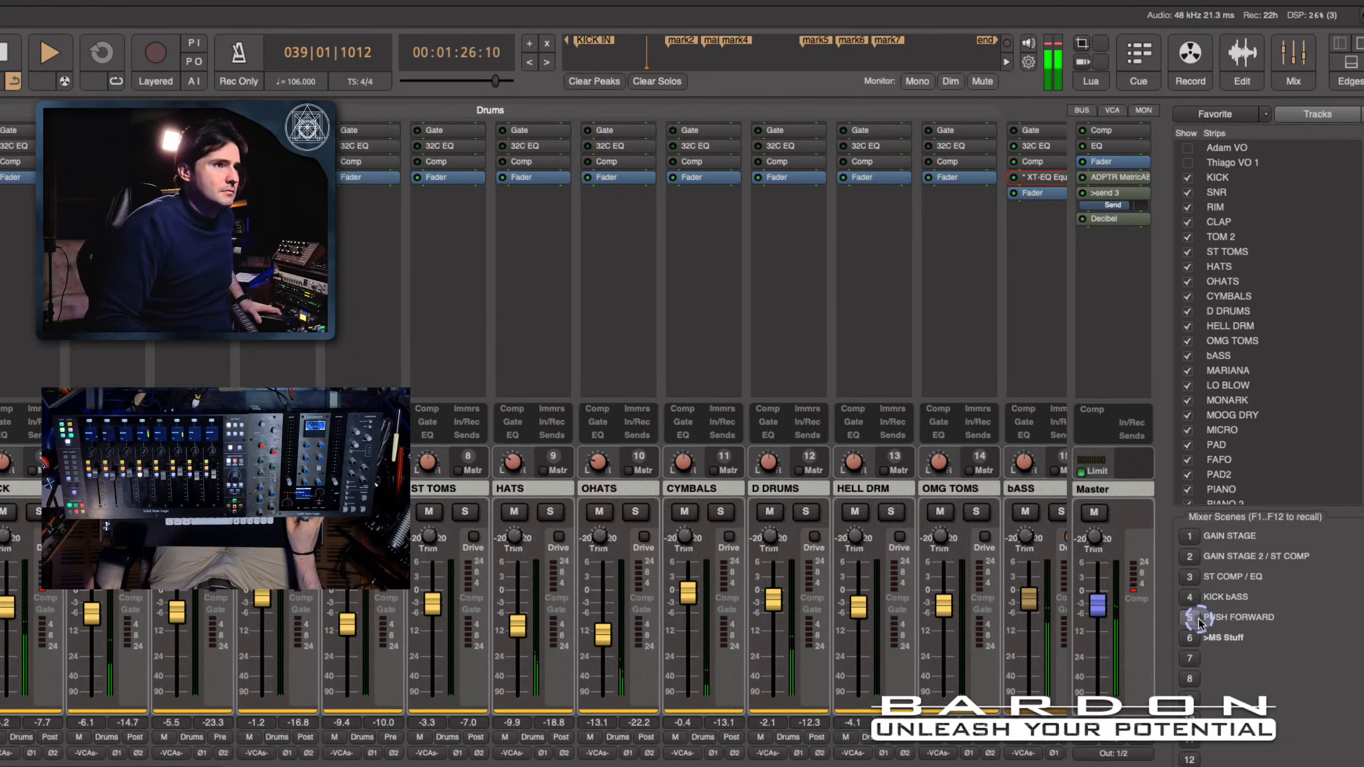
{"action": "left_click", "coordinate": [1190, 621]}
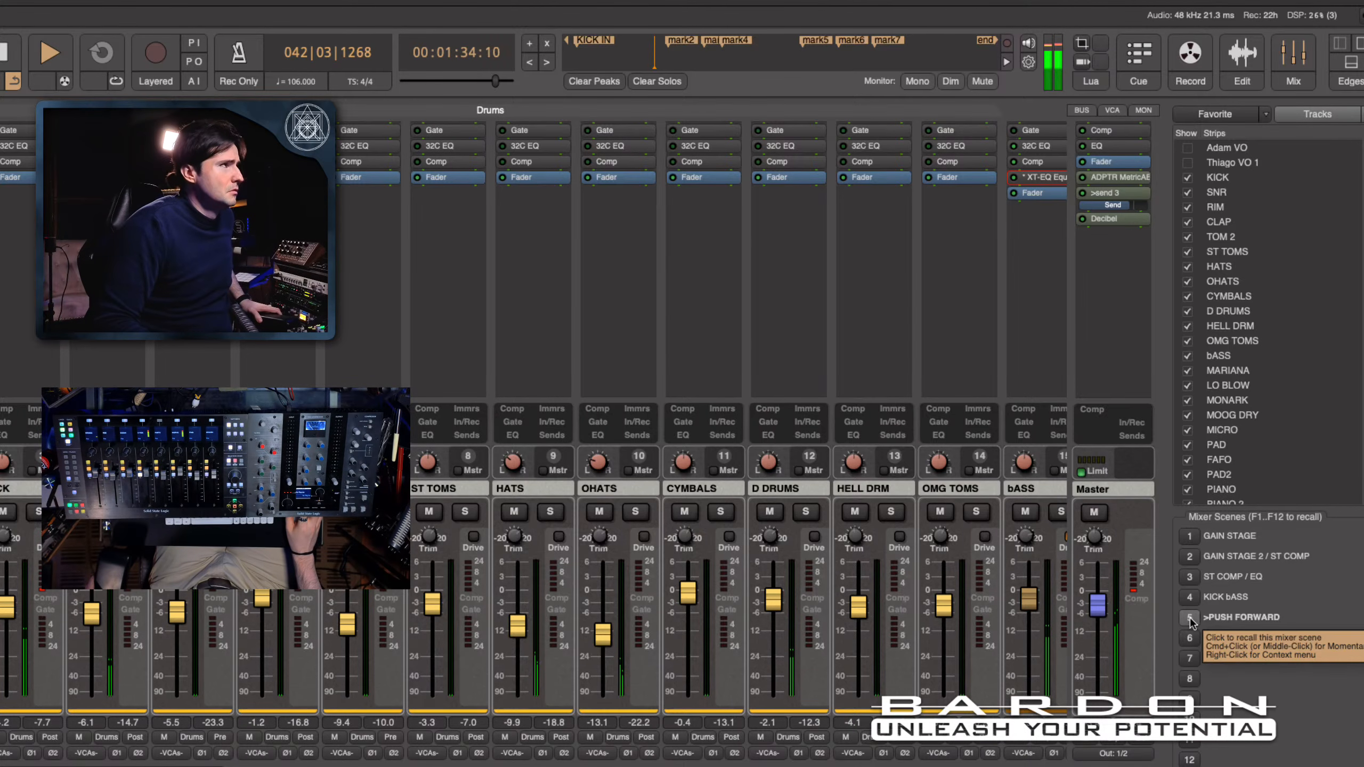
{"action": "left_click", "coordinate": [1190, 639]}
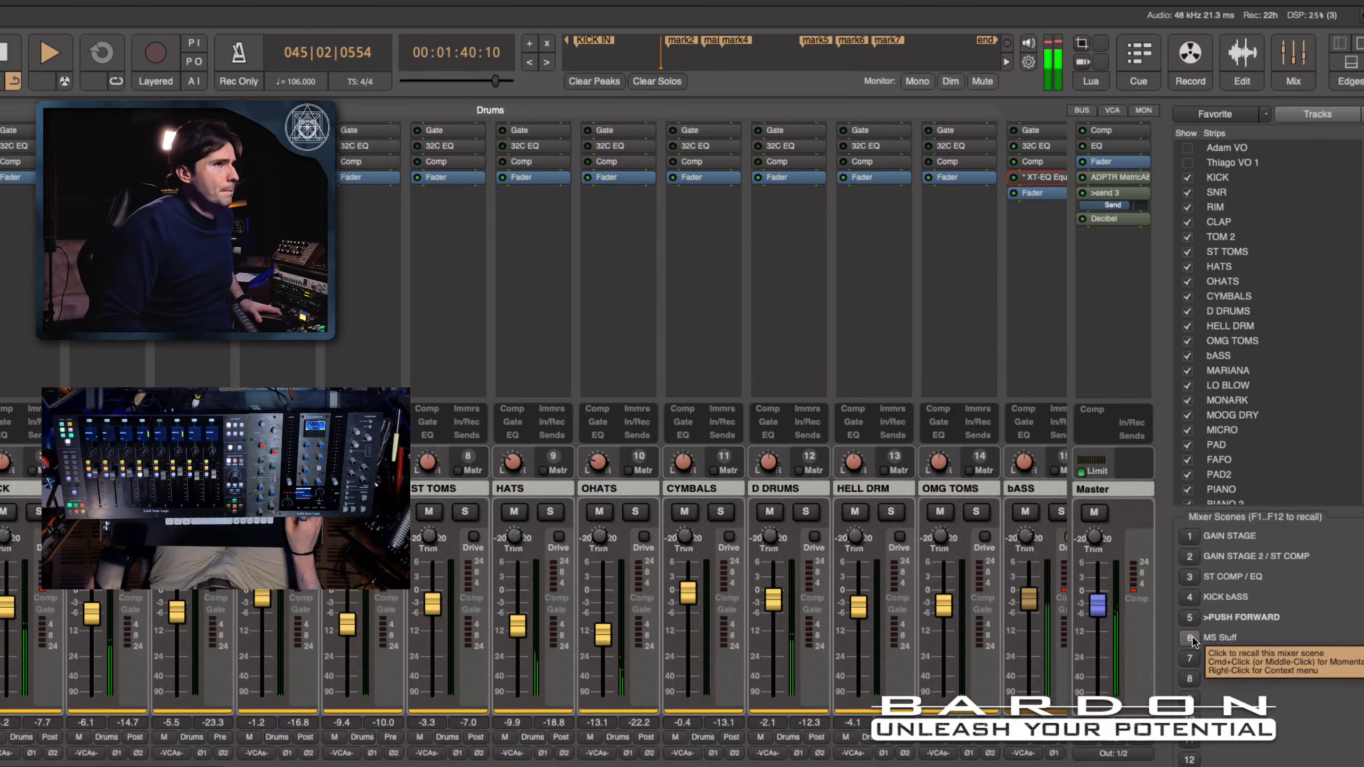
{"action": "left_click", "coordinate": [1190, 638]}
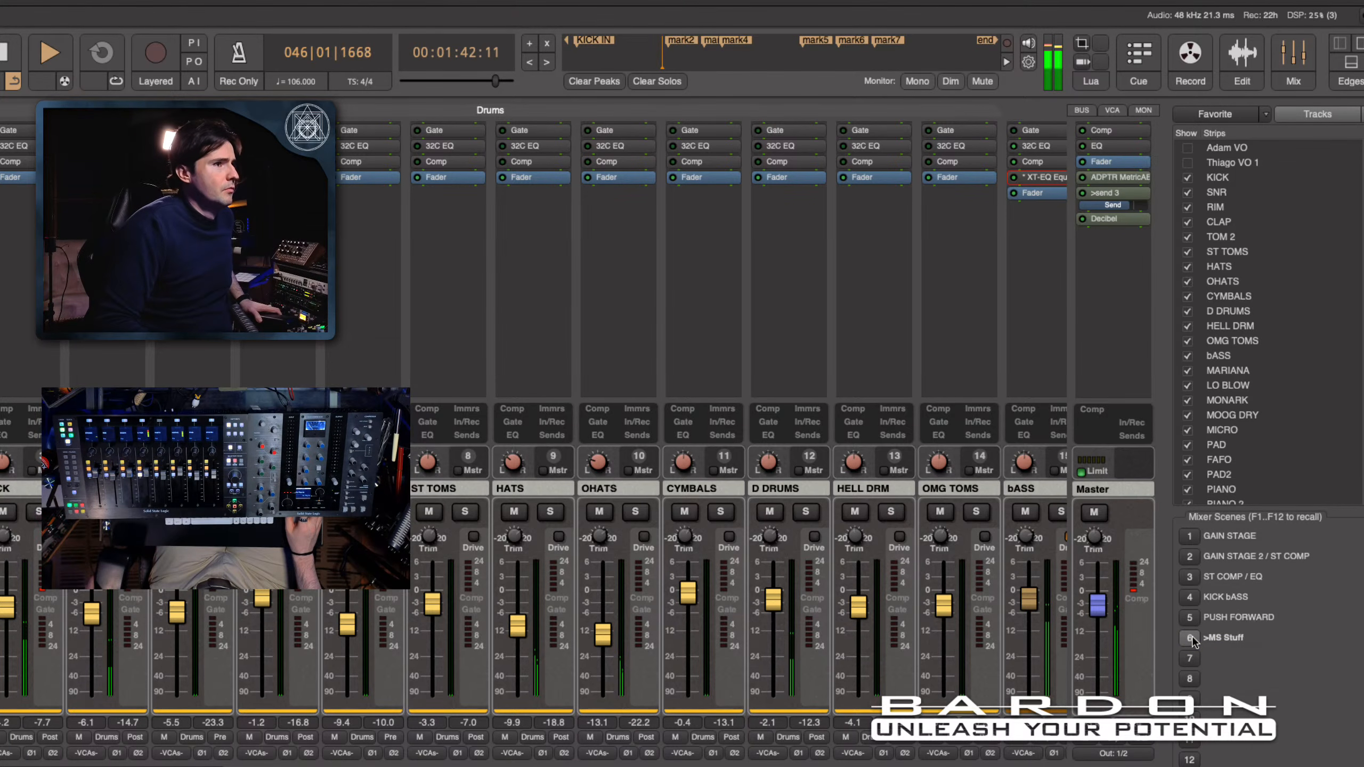
- Check the playback position against the markers and tracks in the Edit view, and return to the mixer
{"action": "left_click", "coordinate": [1244, 58]}
{"action": "scroll", "coordinate": [1026, 379], "scroll_direction": "down", "scroll_amount": 5}
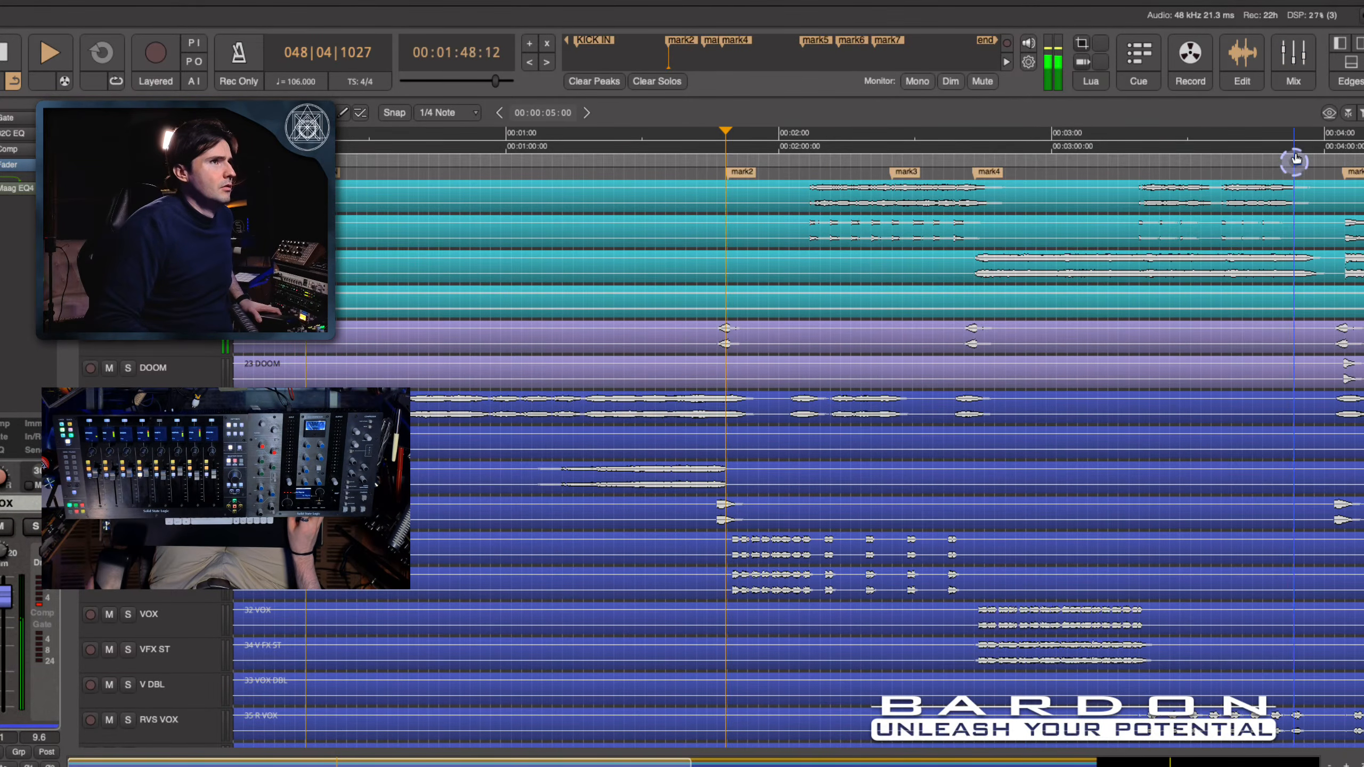
{"action": "left_click", "coordinate": [1302, 60]}
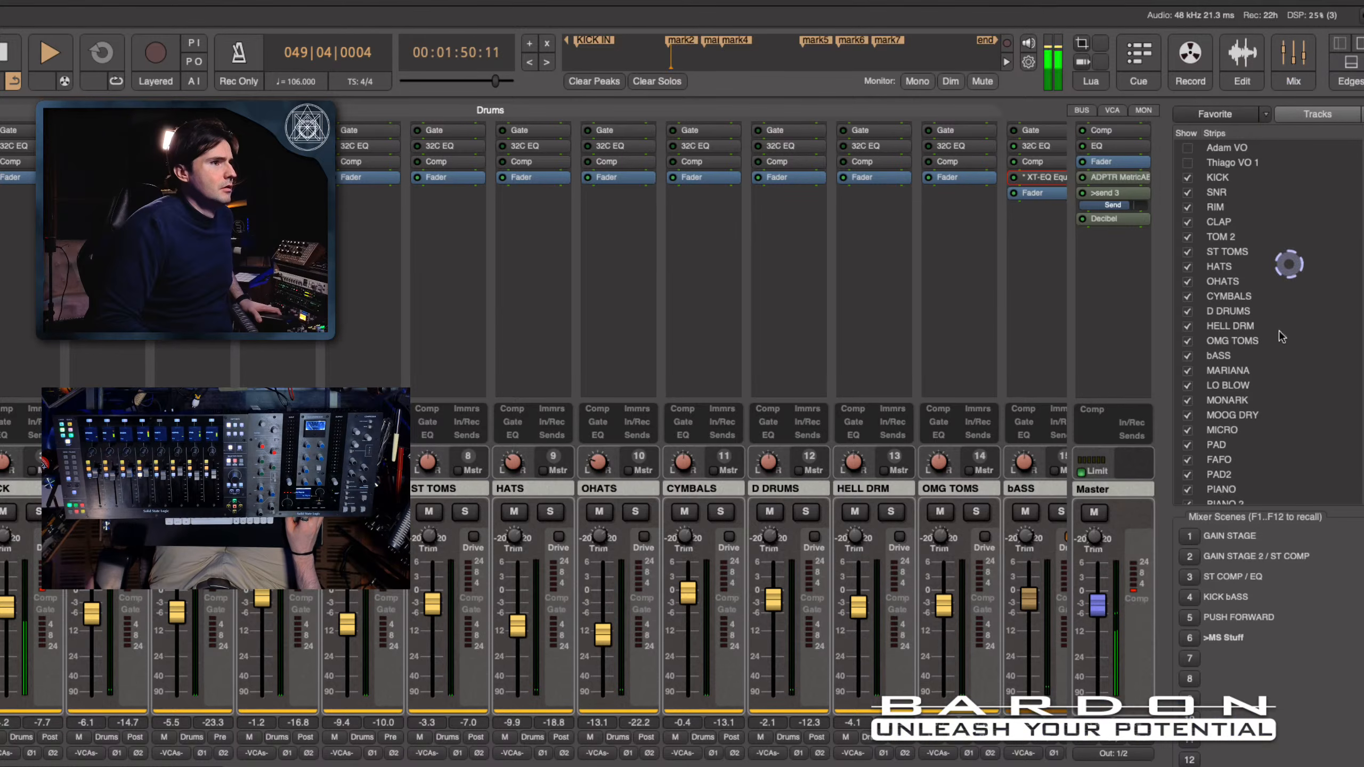
- Alternate twice between the PUSH FORWARD and MS Stuff mixer scenes while the section from mark2 to mark4 plays, ending on MS Stuff
{"action": "left_click", "coordinate": [1190, 619]}
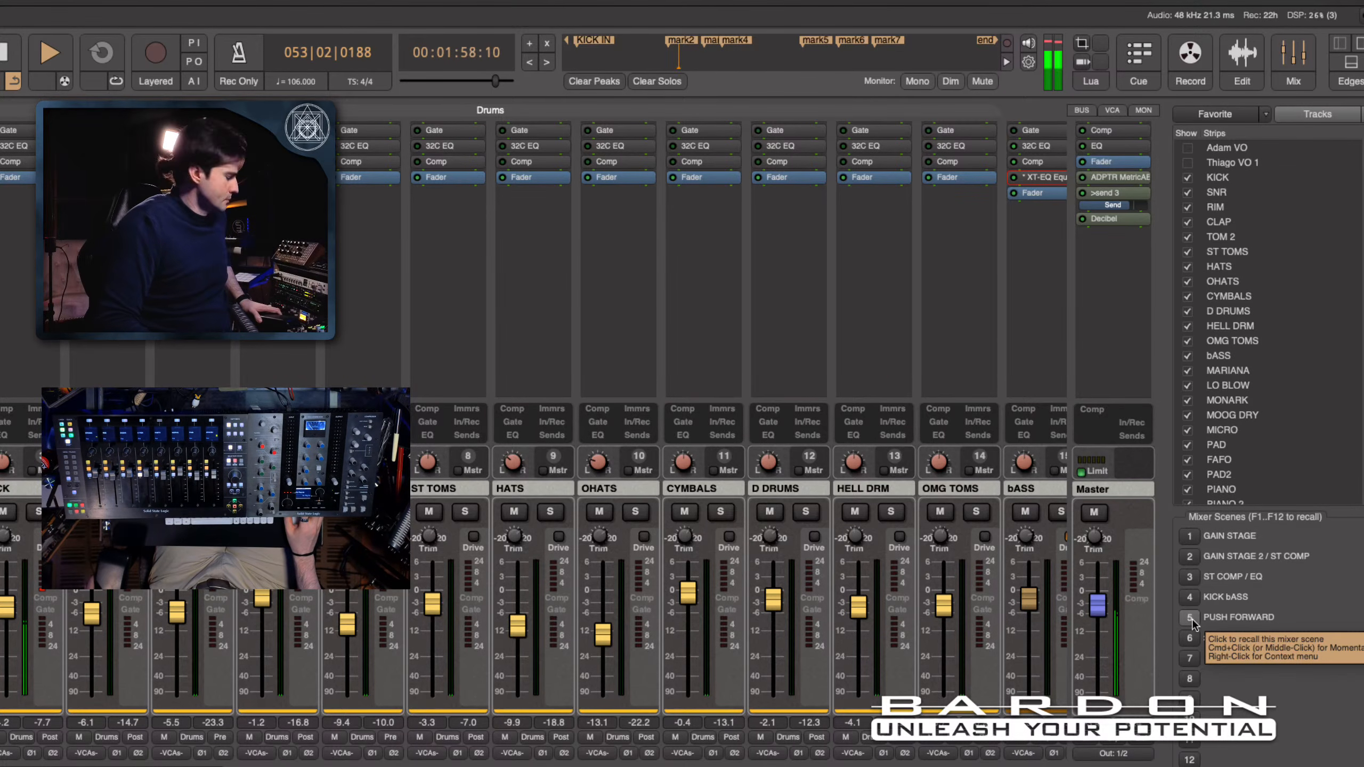
{"action": "left_click", "coordinate": [1190, 619]}
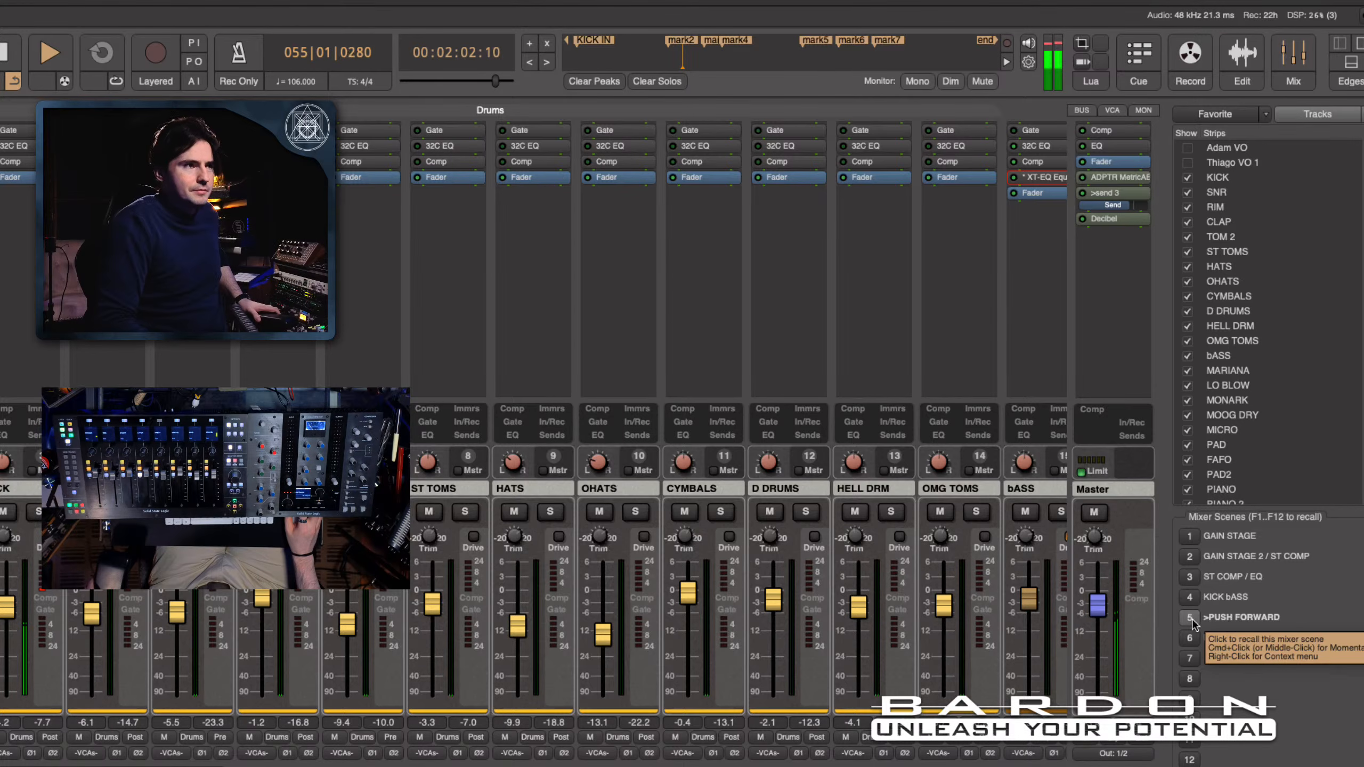
{"action": "left_click", "coordinate": [1190, 640]}
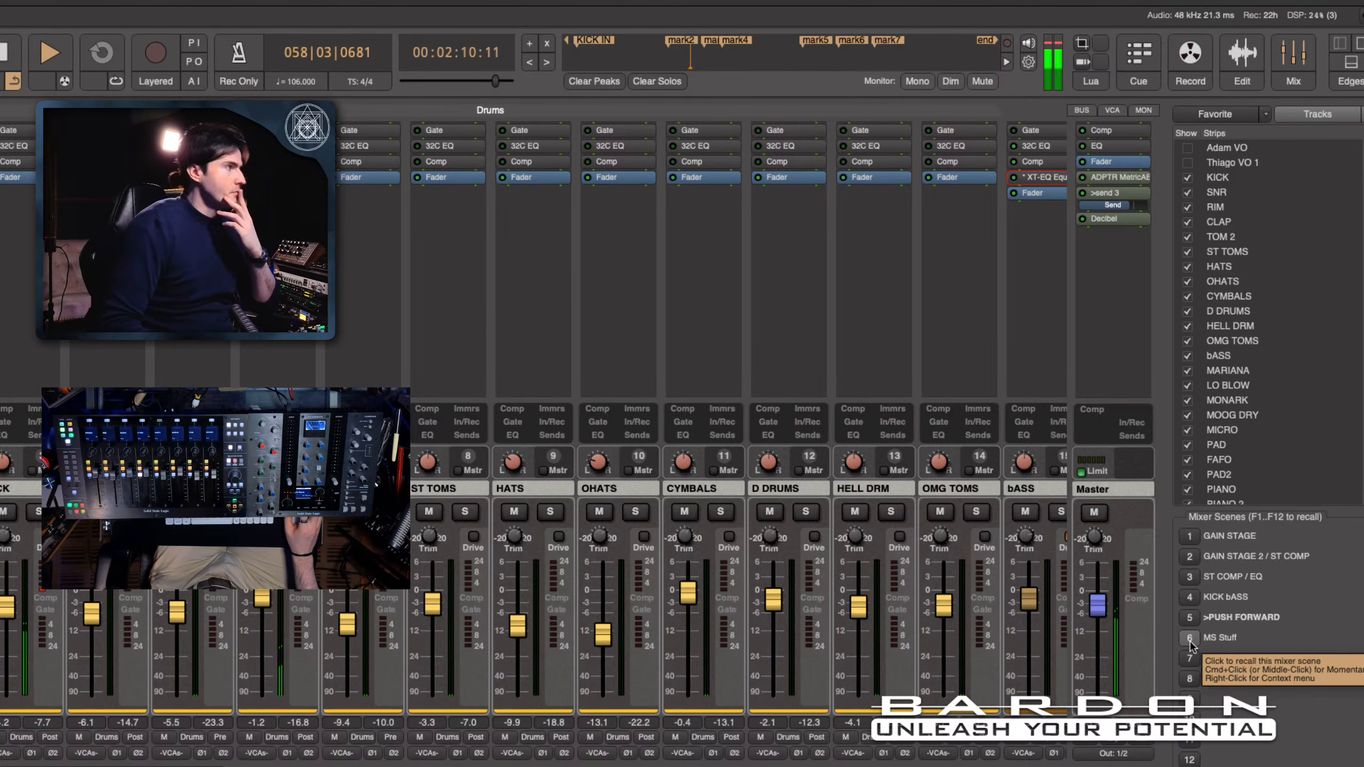
{"action": "left_click", "coordinate": [1189, 640]}
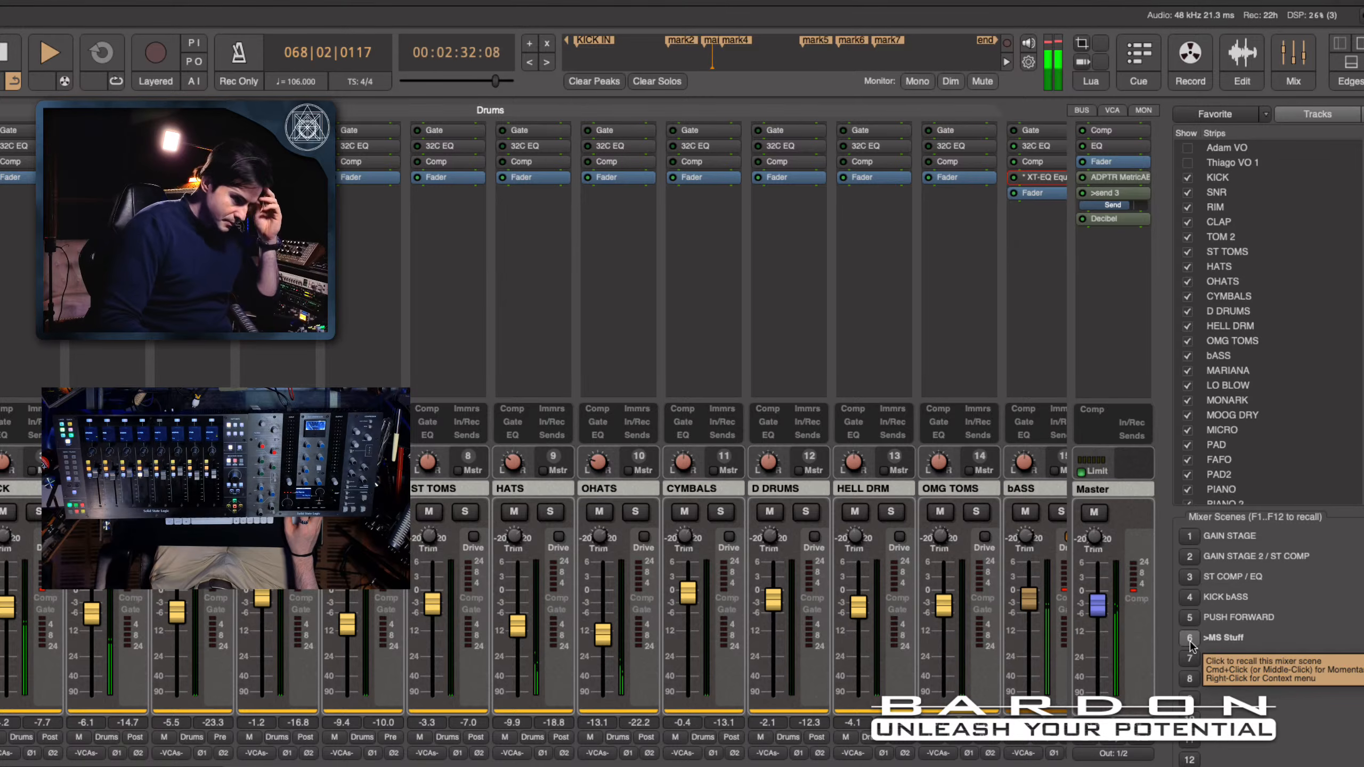
{"action": "left_click", "coordinate": [1188, 617]}
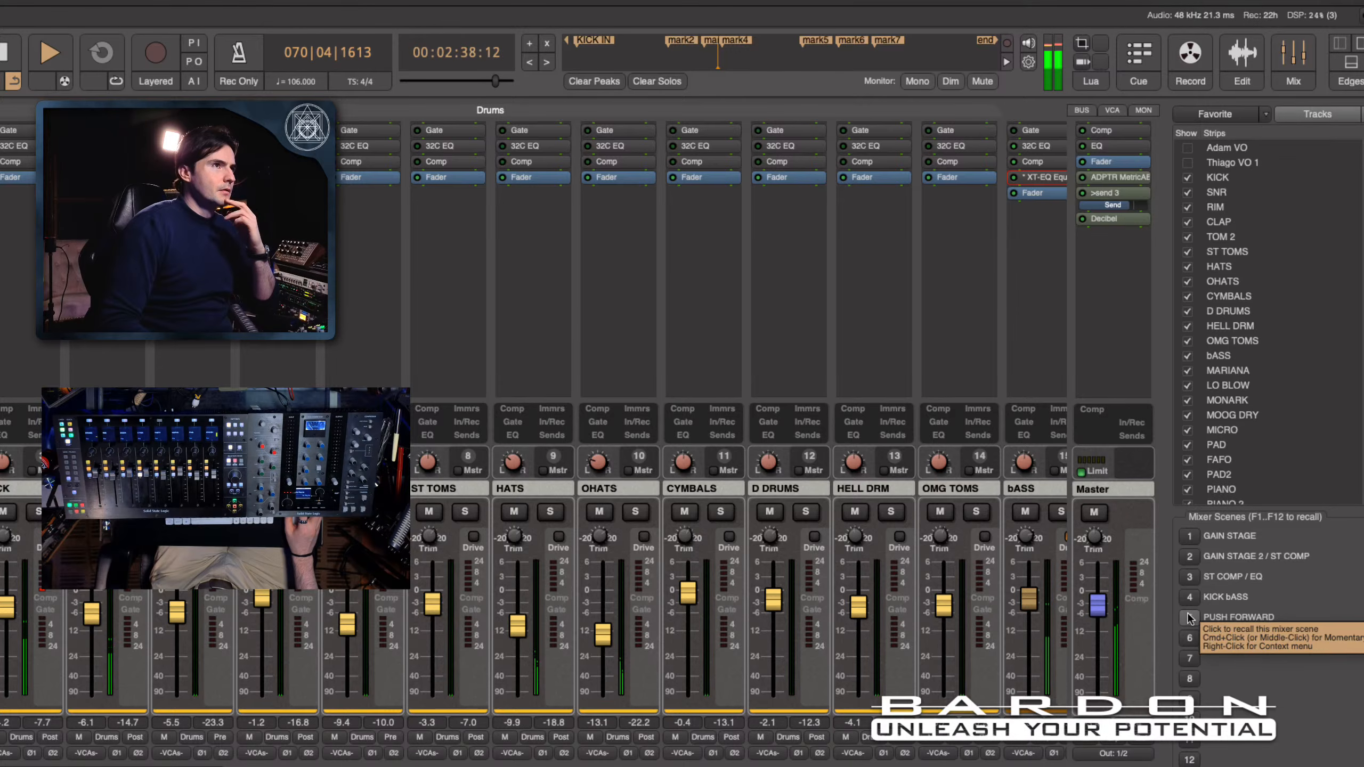
{"action": "left_click", "coordinate": [1189, 618]}
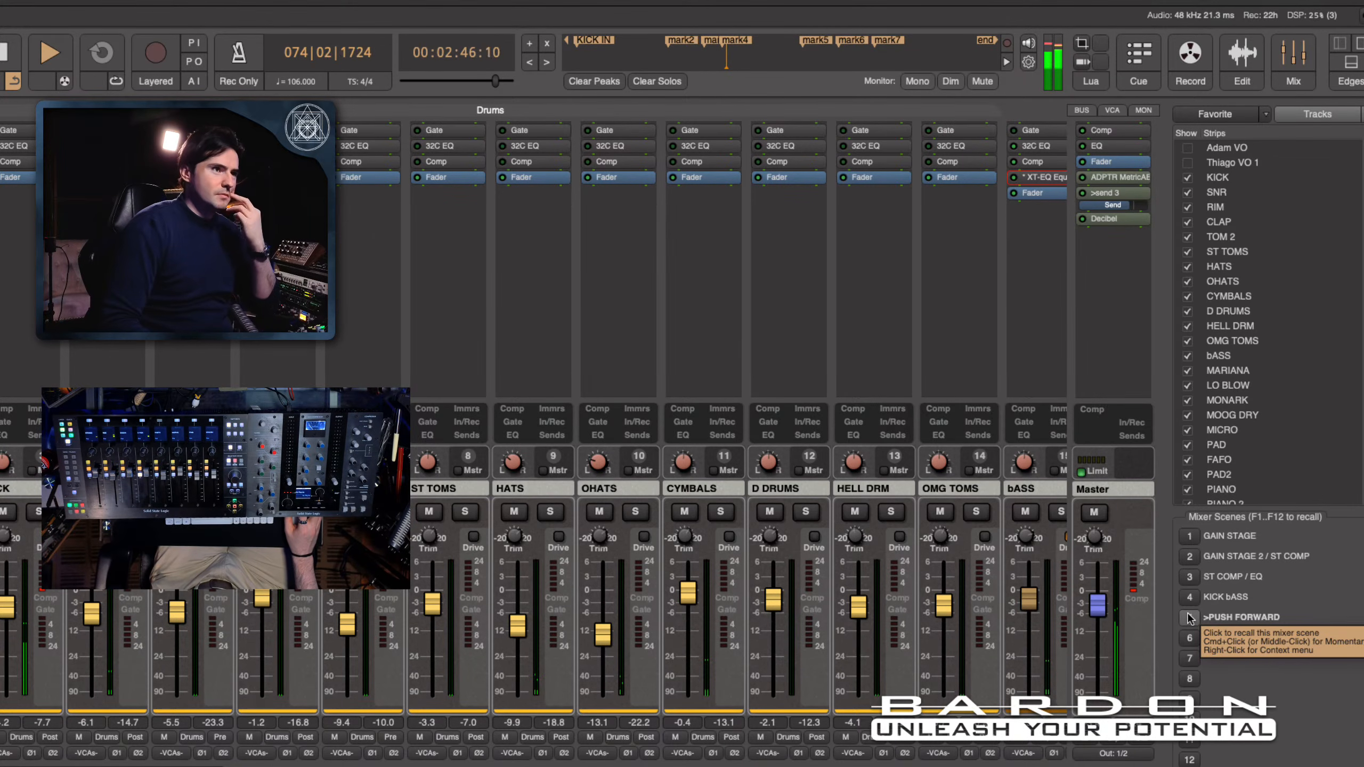
{"action": "left_click", "coordinate": [1189, 638]}
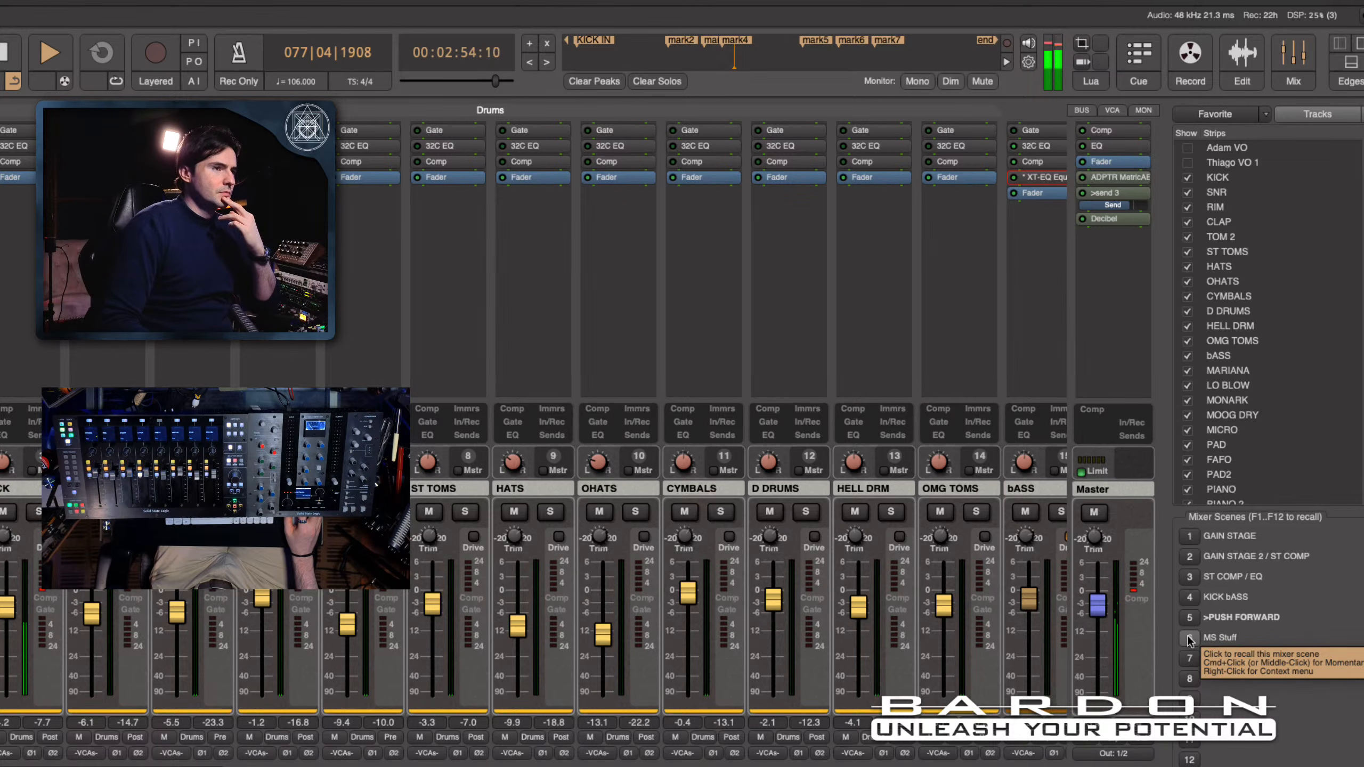
{"action": "left_click", "coordinate": [1189, 638]}
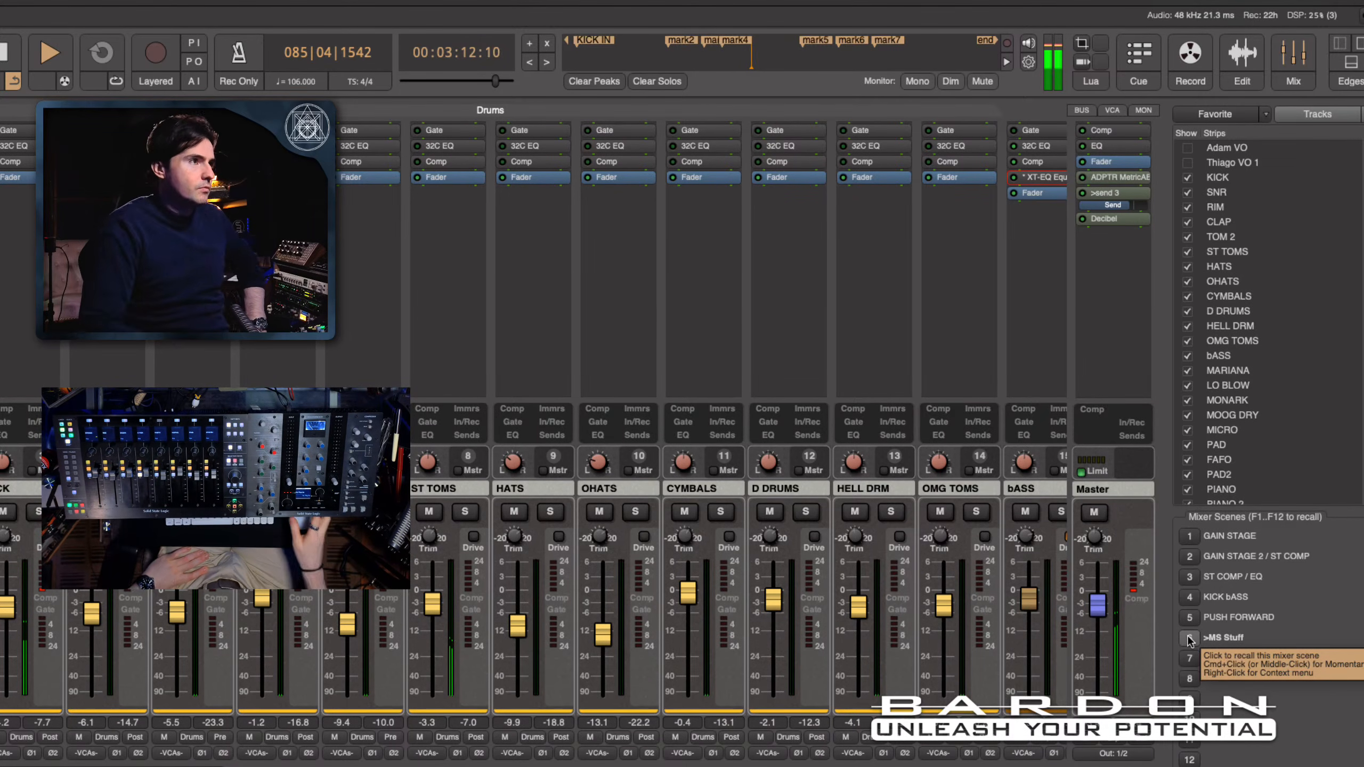
- Bring the synth and pad channel strips into view and compare PUSH FORWARD with MS Stuff up to mark5, ending on MS Stuff
{"action": "scroll", "coordinate": [701, 311], "scroll_direction": "right", "scroll_amount": 9}
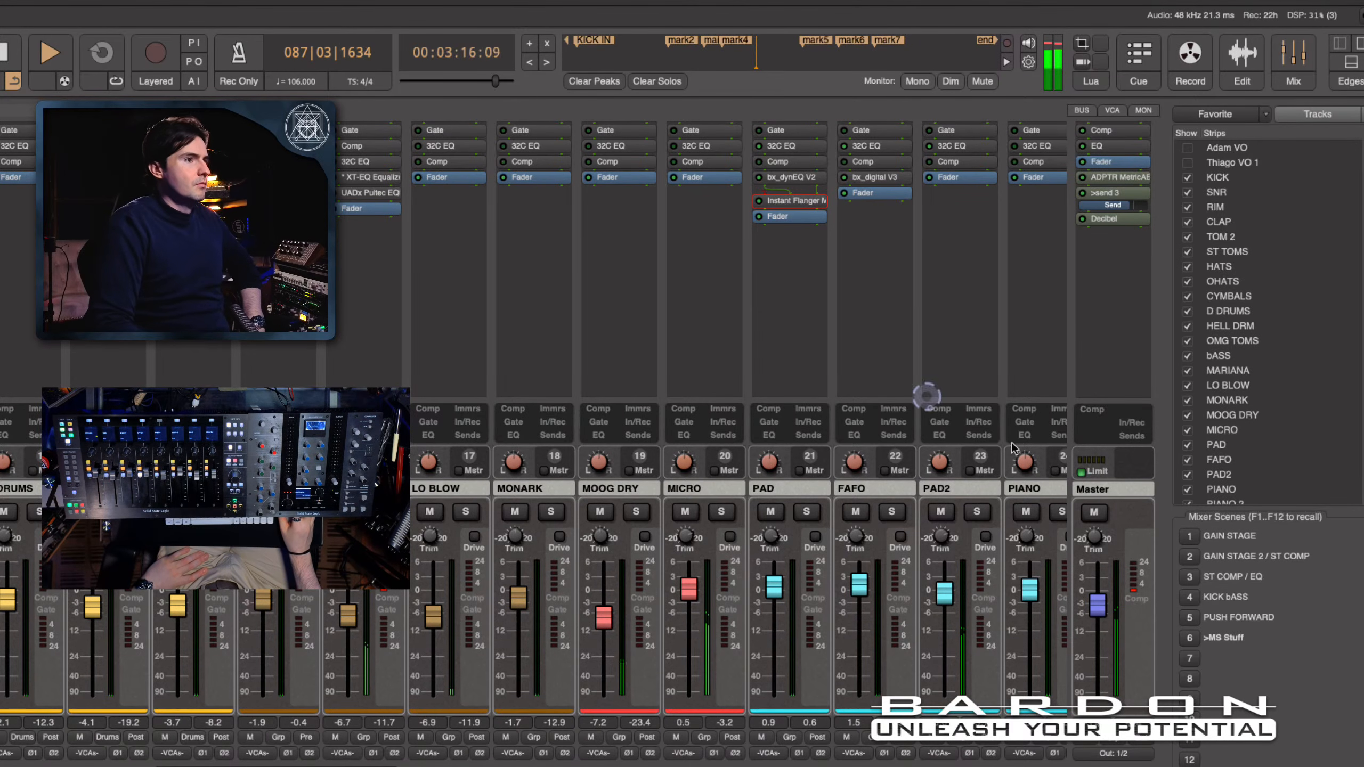
{"action": "left_click", "coordinate": [1190, 618]}
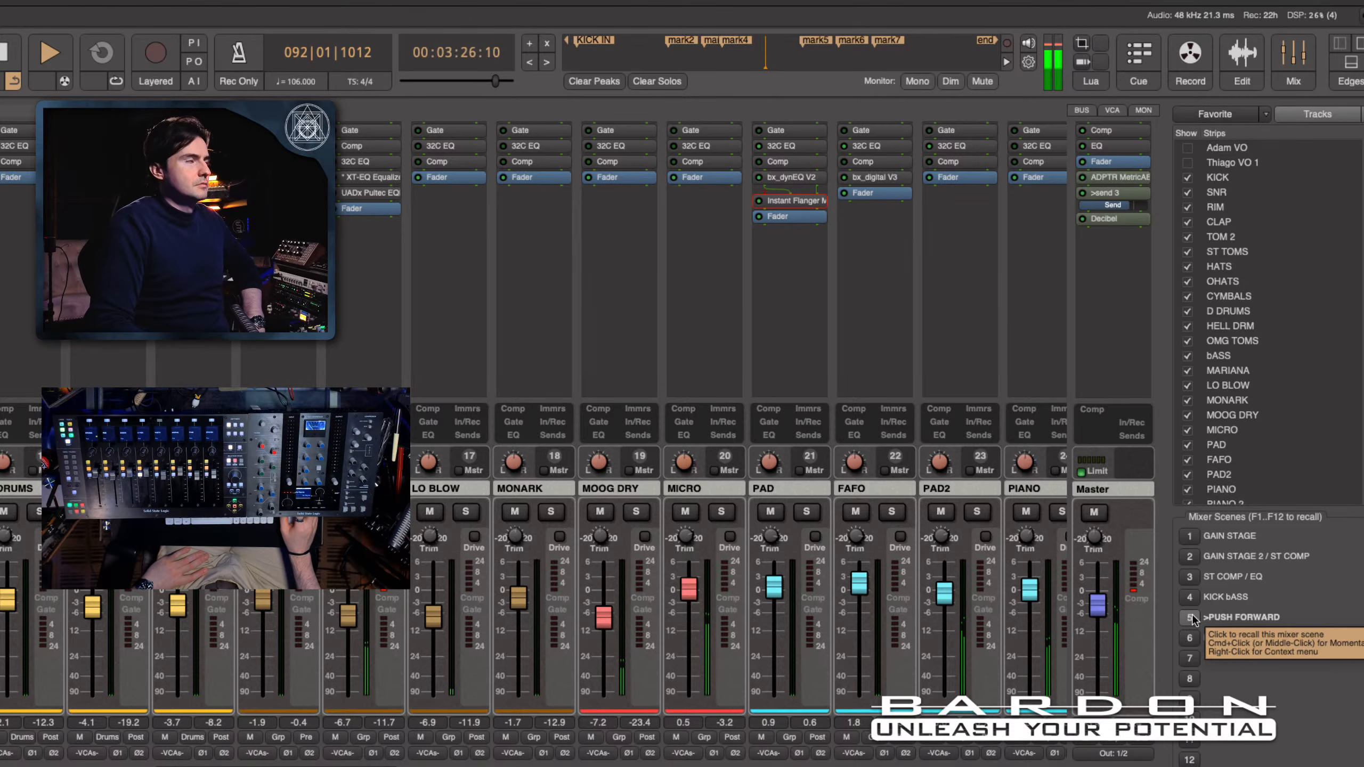
{"action": "left_click", "coordinate": [1190, 639]}
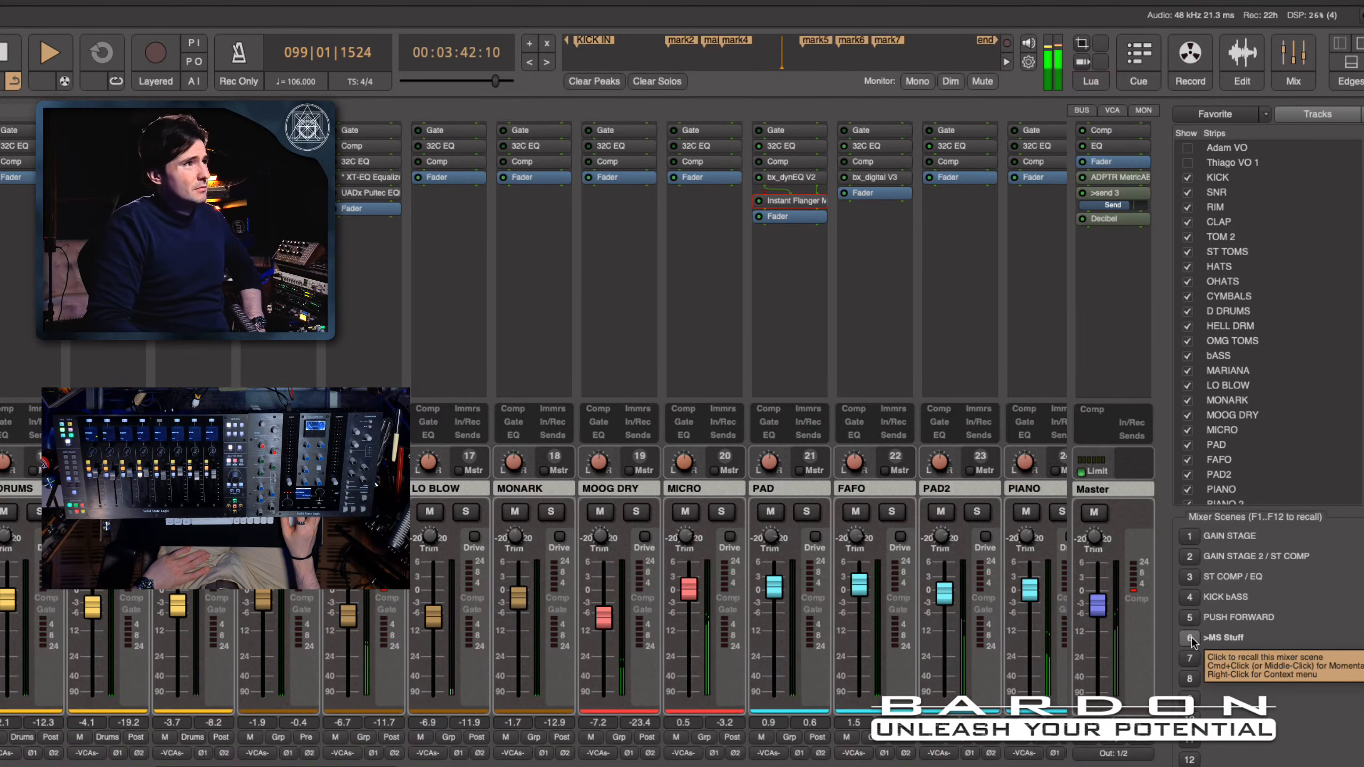
{"action": "left_click", "coordinate": [1190, 638]}
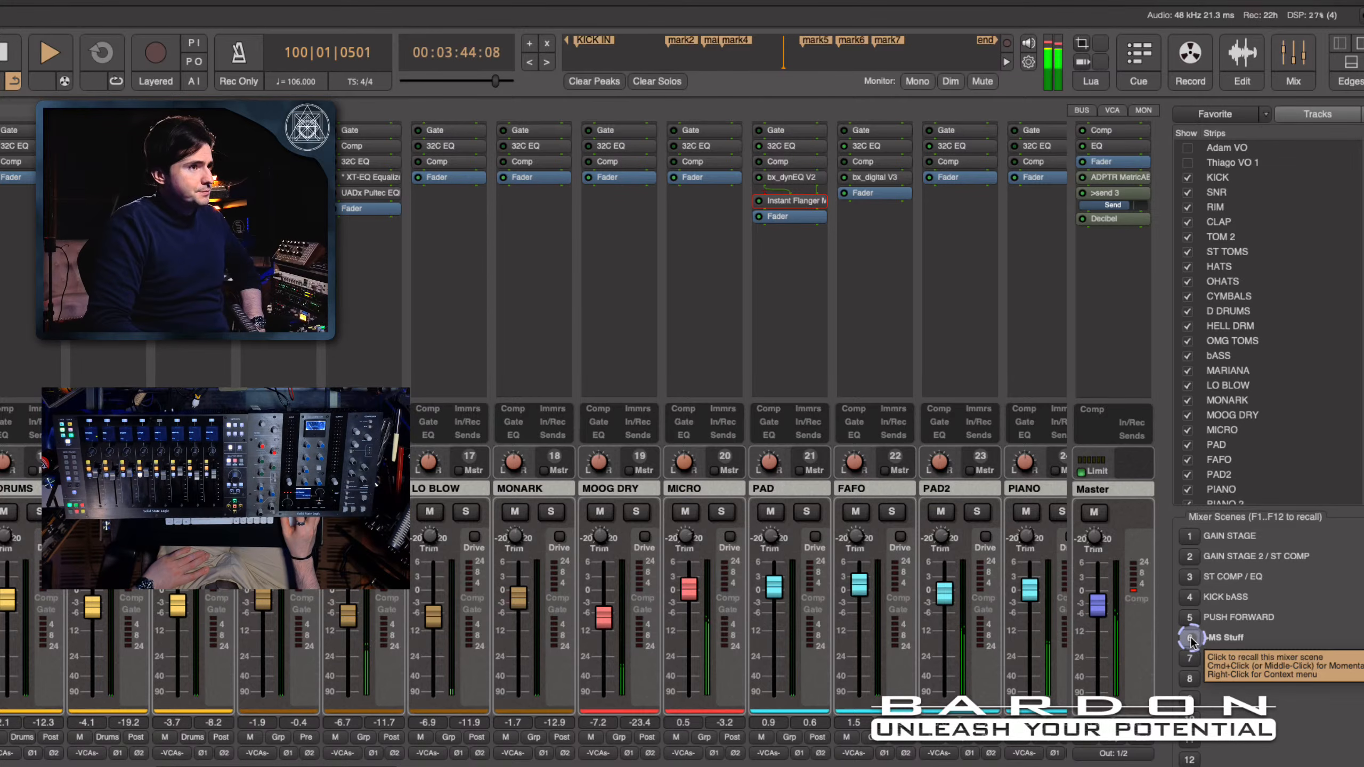
{"action": "left_click", "coordinate": [1191, 618]}
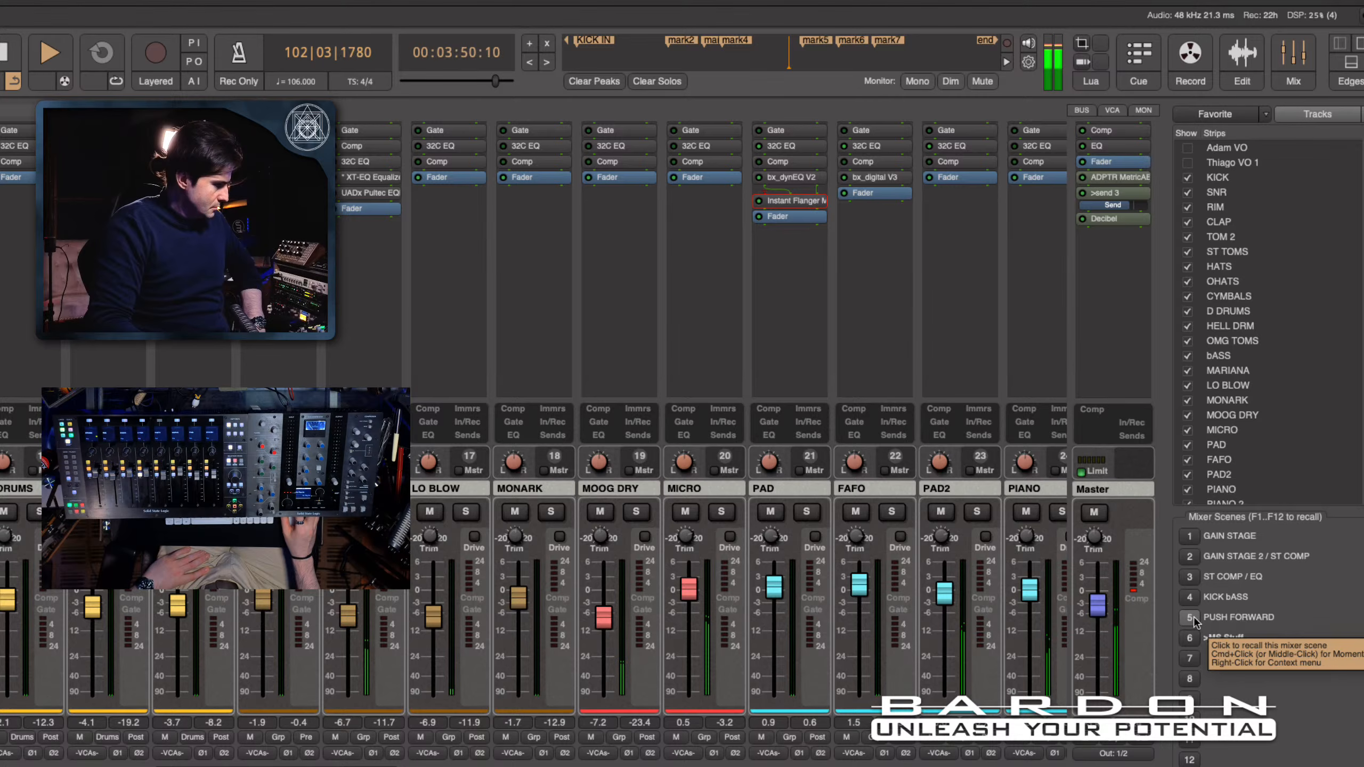
{"action": "left_click", "coordinate": [1191, 618]}
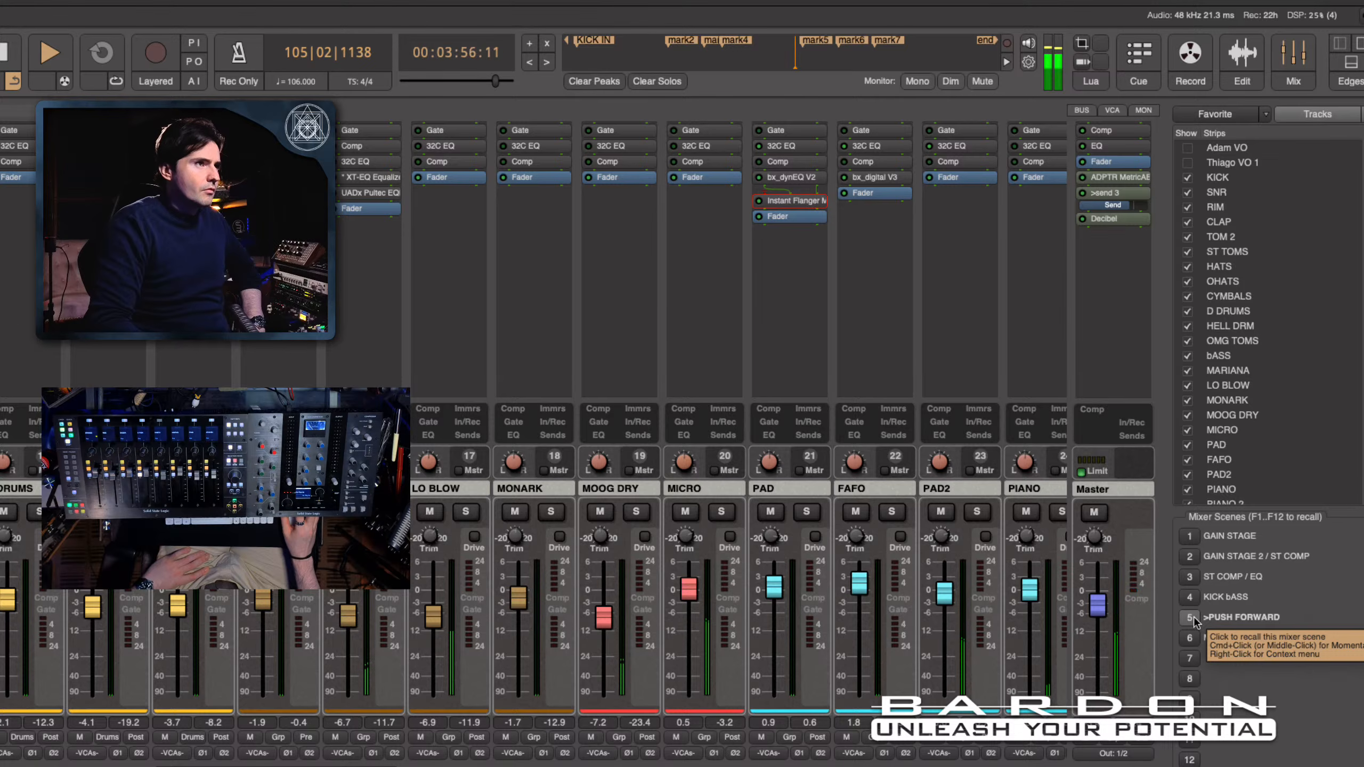
{"action": "left_click", "coordinate": [1189, 639]}
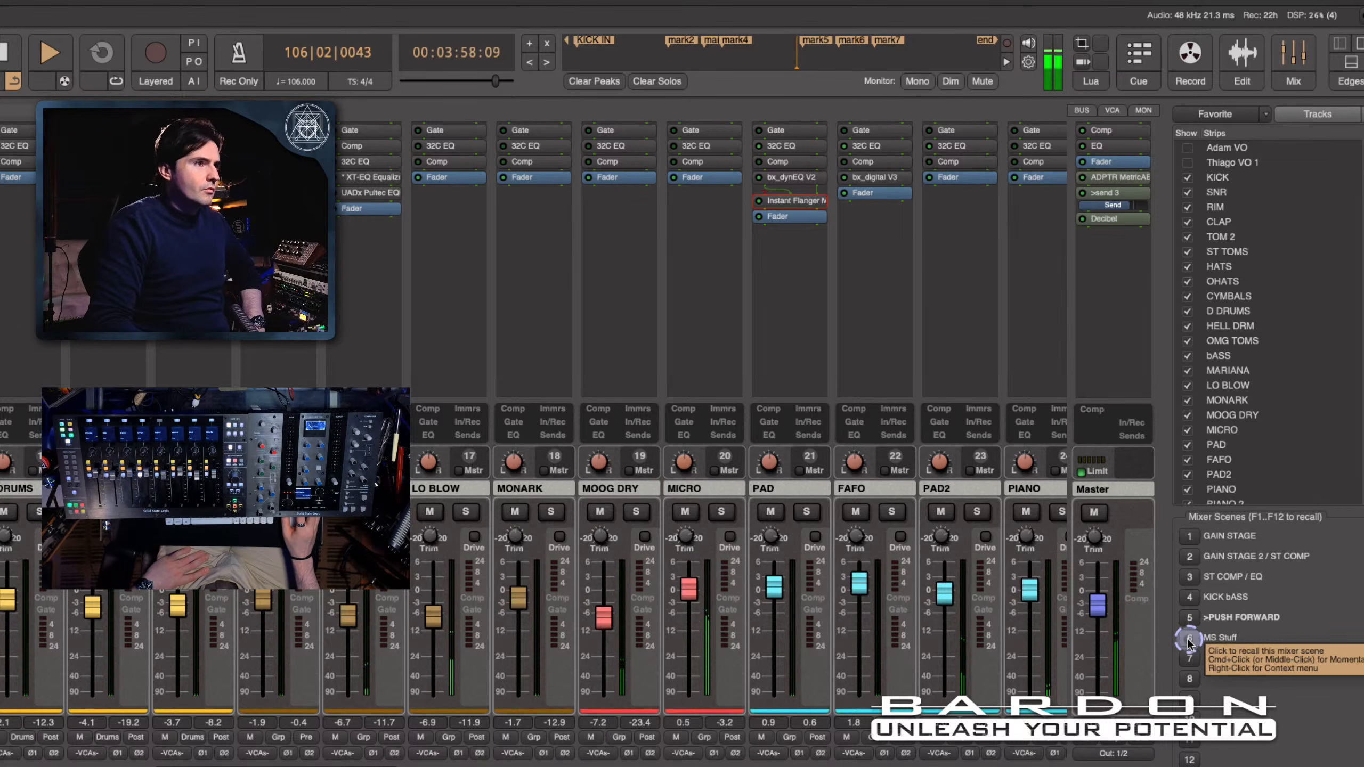
{"action": "left_click", "coordinate": [1189, 639]}
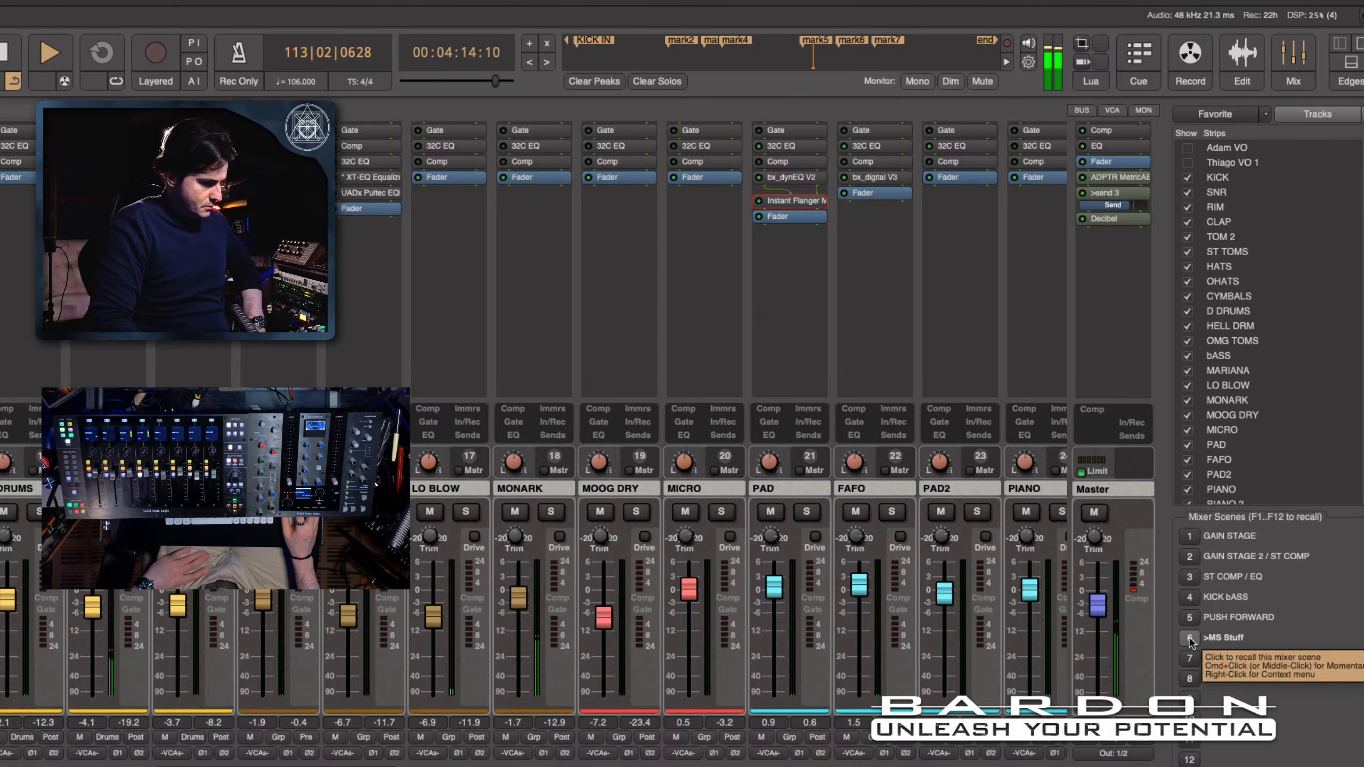
{"action": "left_click", "coordinate": [1189, 640]}
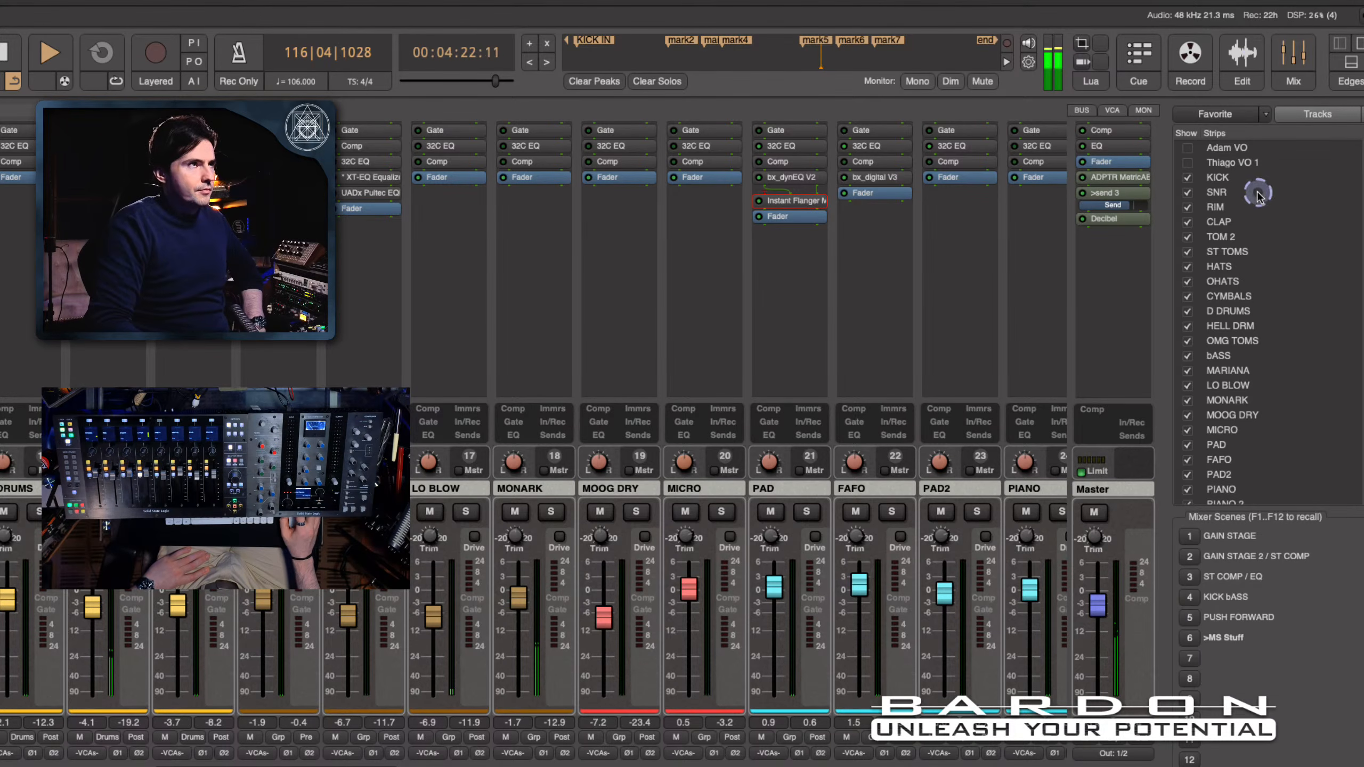
- Examine the tracks around the playhead and the mark5 to mark7 sections in the Edit view, and return to the mixer
{"action": "left_click", "coordinate": [1242, 52]}
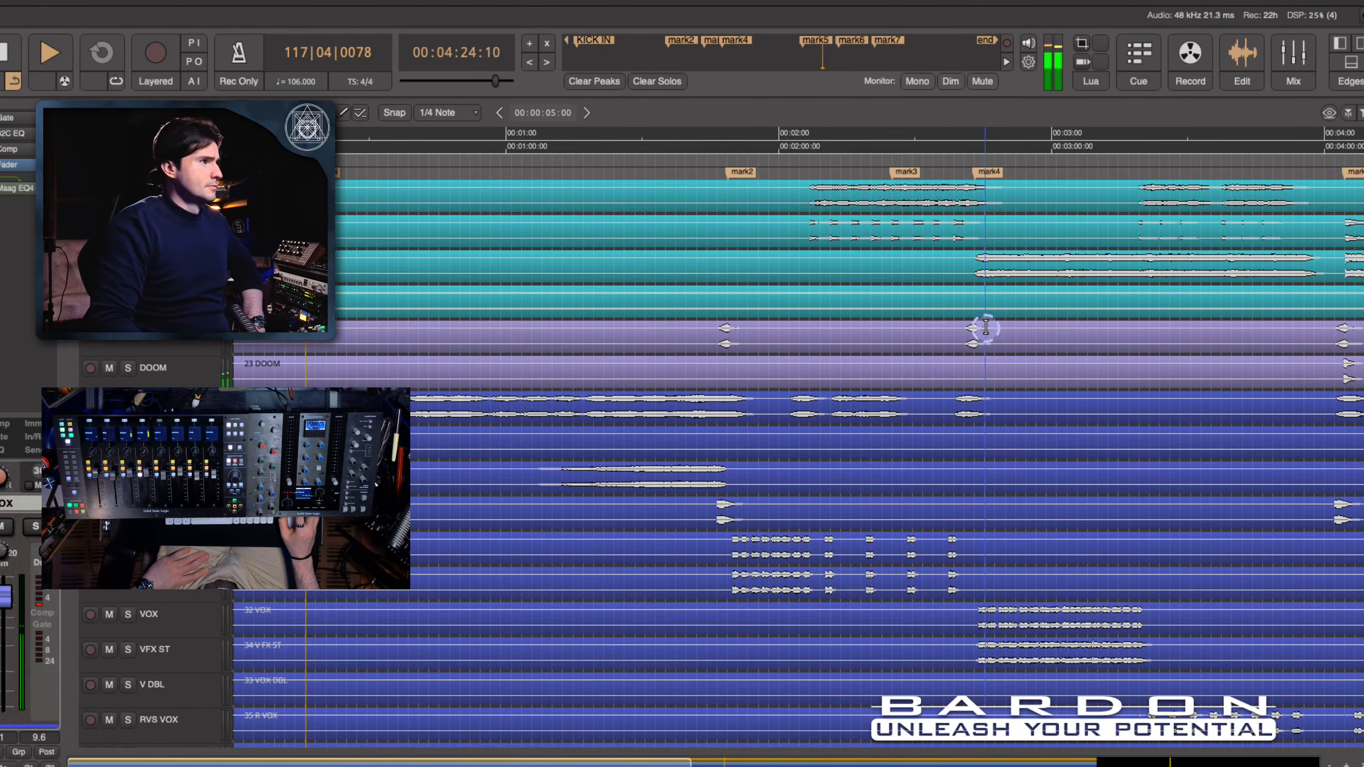
{"action": "scroll", "coordinate": [989, 325], "scroll_direction": "down", "scroll_amount": 7}
{"action": "scroll", "coordinate": [990, 325], "scroll_direction": "up", "scroll_amount": 5}
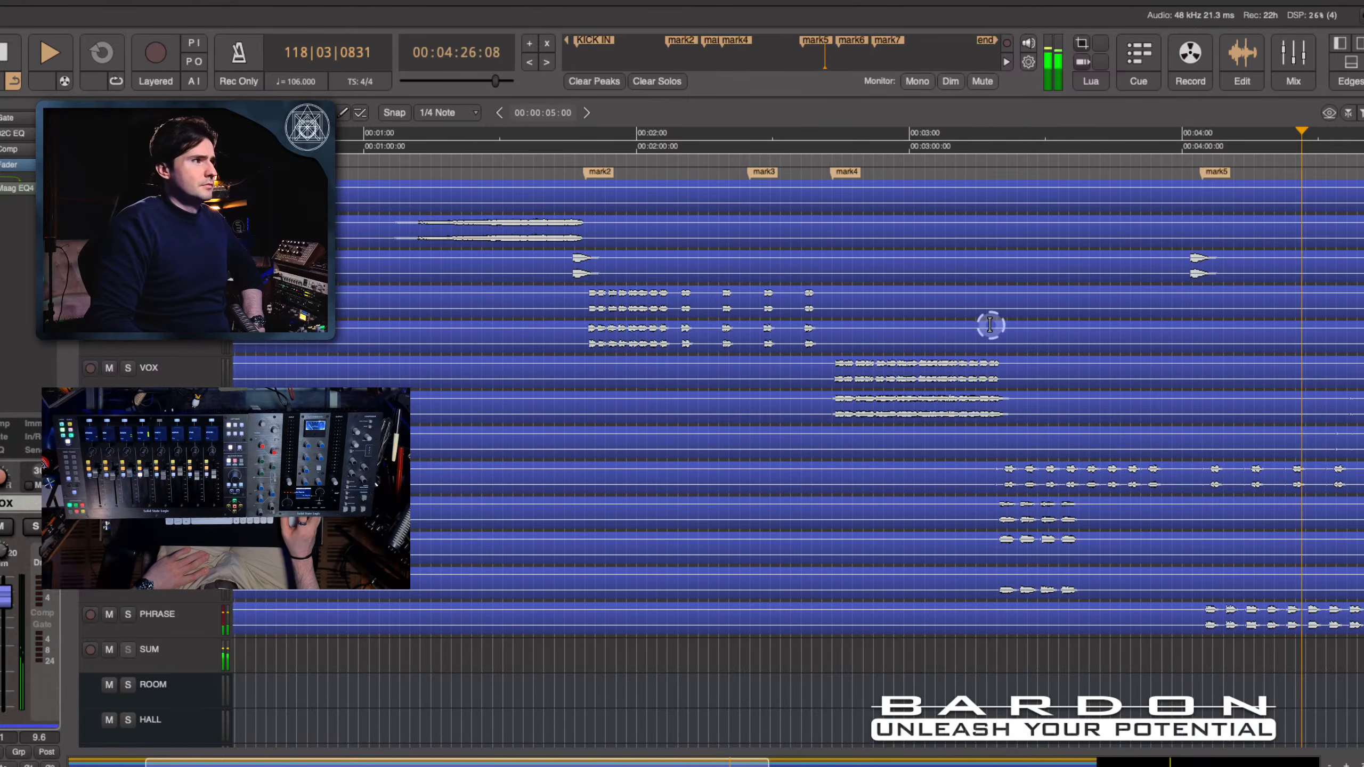
{"action": "scroll", "coordinate": [989, 325], "scroll_direction": "up", "scroll_amount": 6}
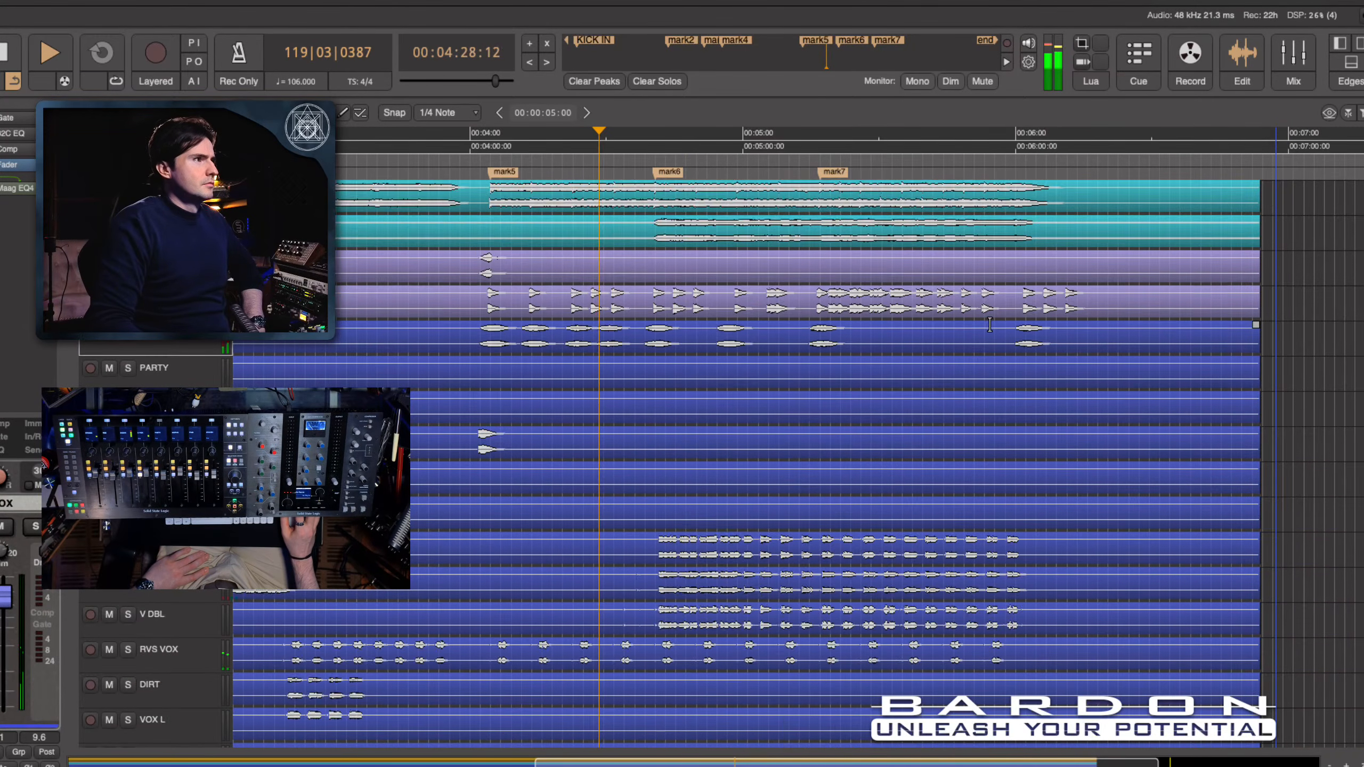
{"action": "scroll", "coordinate": [990, 325], "scroll_direction": "up", "scroll_amount": 6}
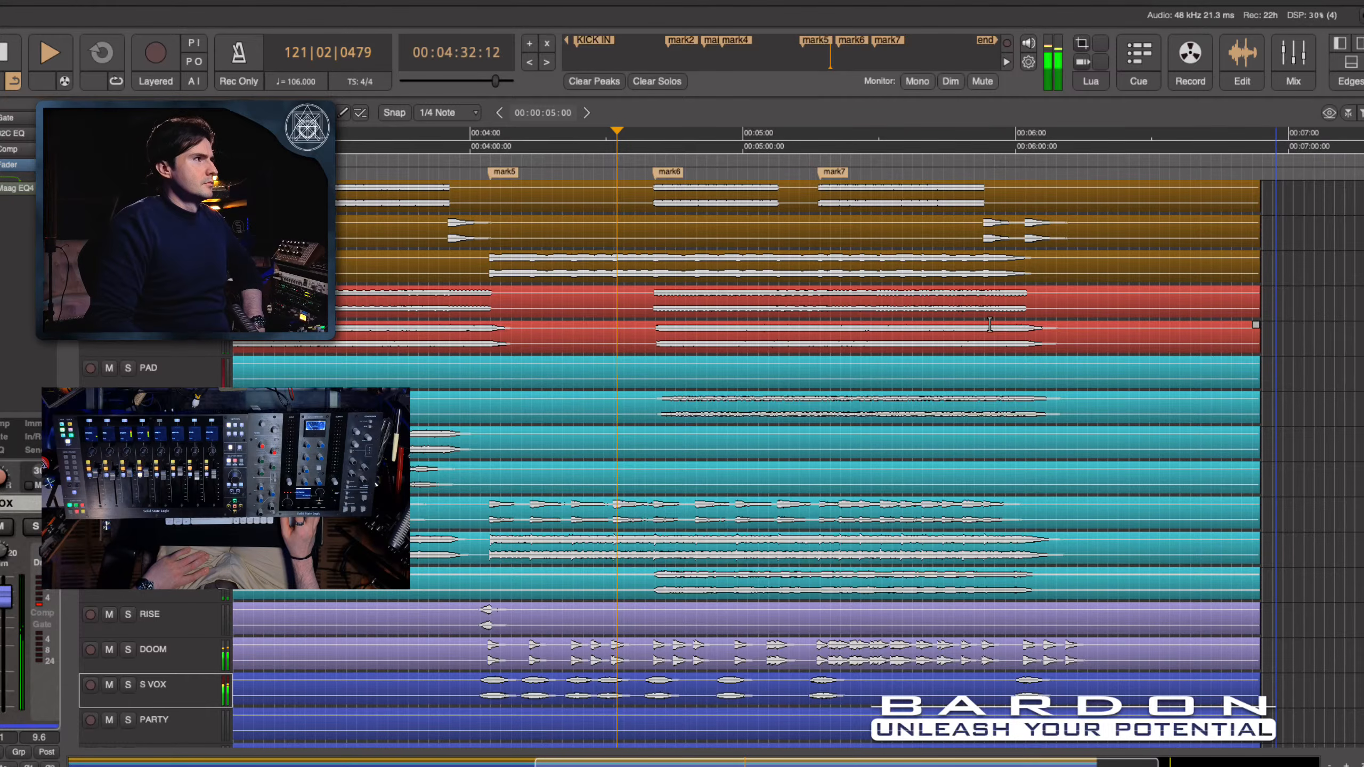
{"action": "scroll", "coordinate": [990, 325], "scroll_direction": "up", "scroll_amount": 1}
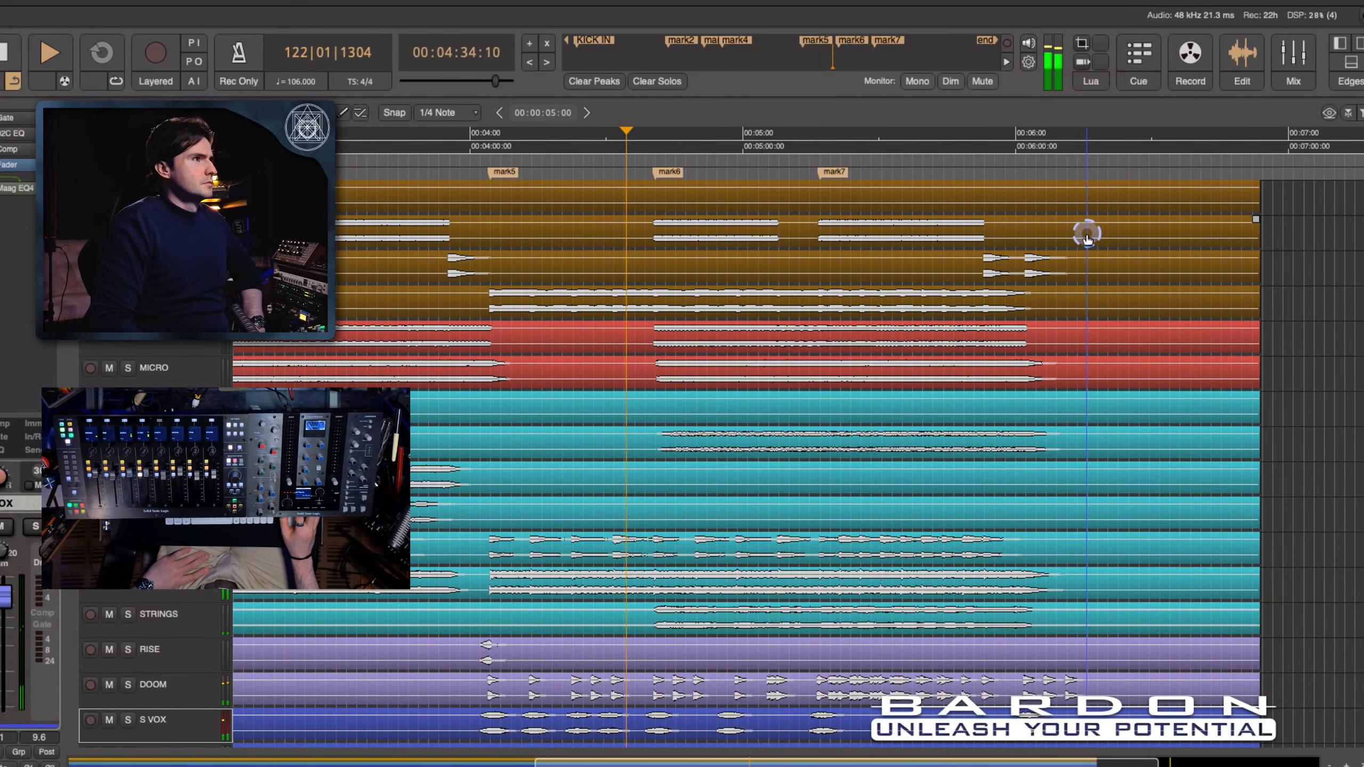
{"action": "left_click", "coordinate": [1281, 70]}
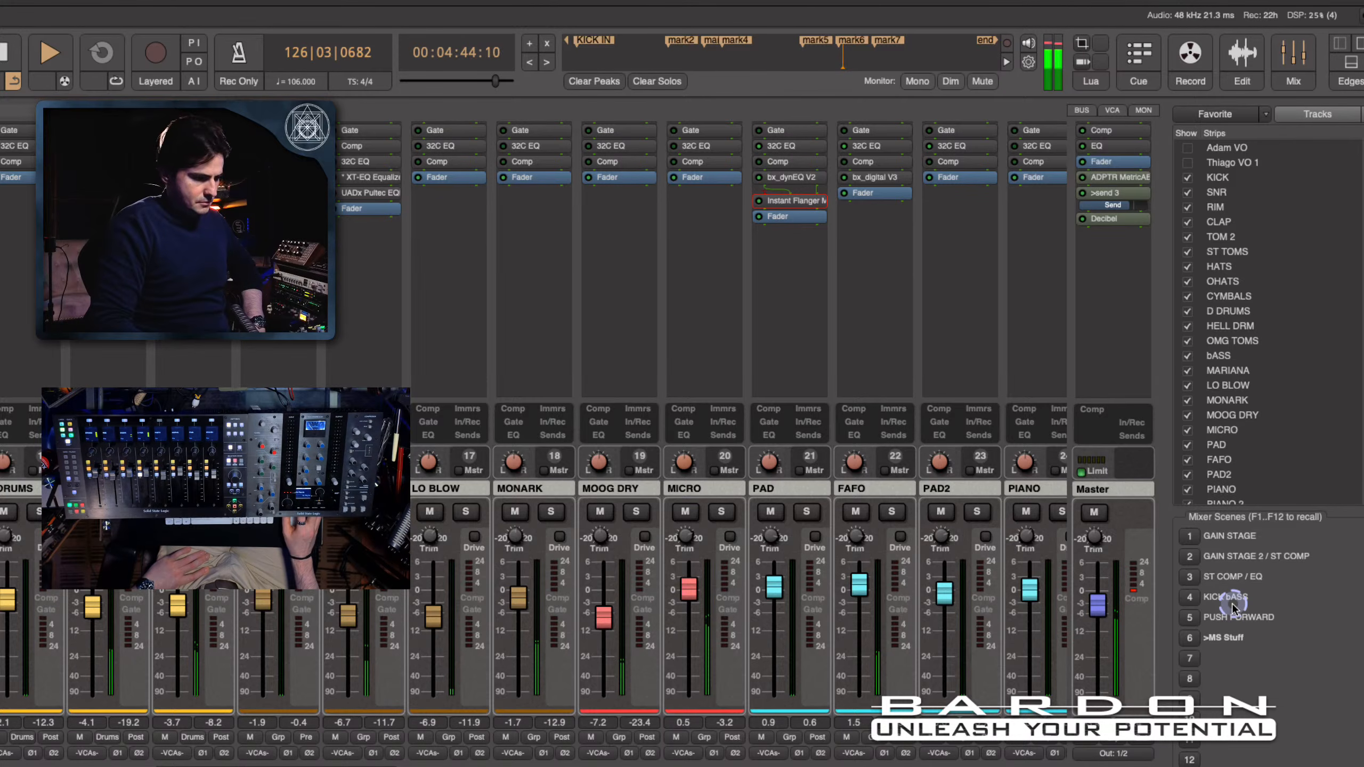
- Recall PUSH FORWARD and MS Stuff alternately while the mark6 and mark7 sections play, ending on MS Stuff
{"action": "left_click", "coordinate": [1190, 618]}
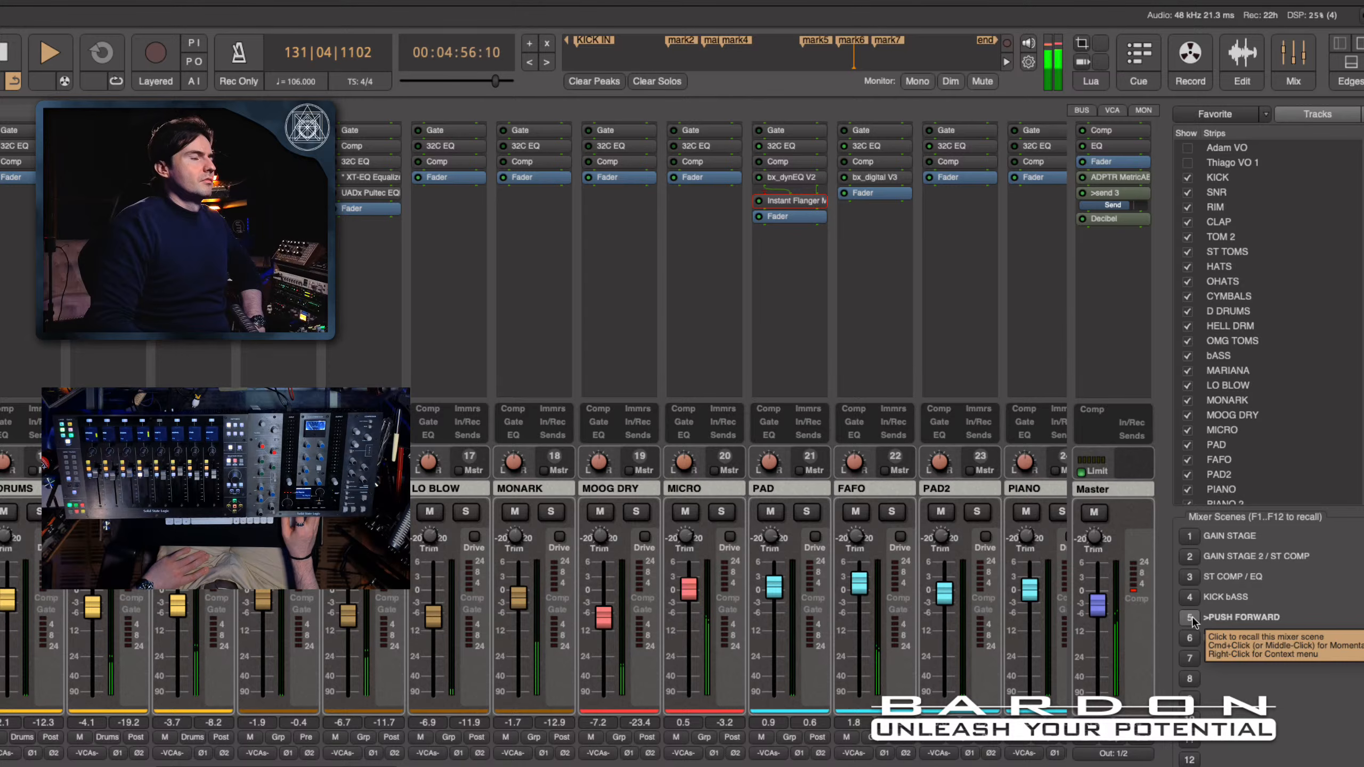
{"action": "left_click", "coordinate": [1190, 638]}
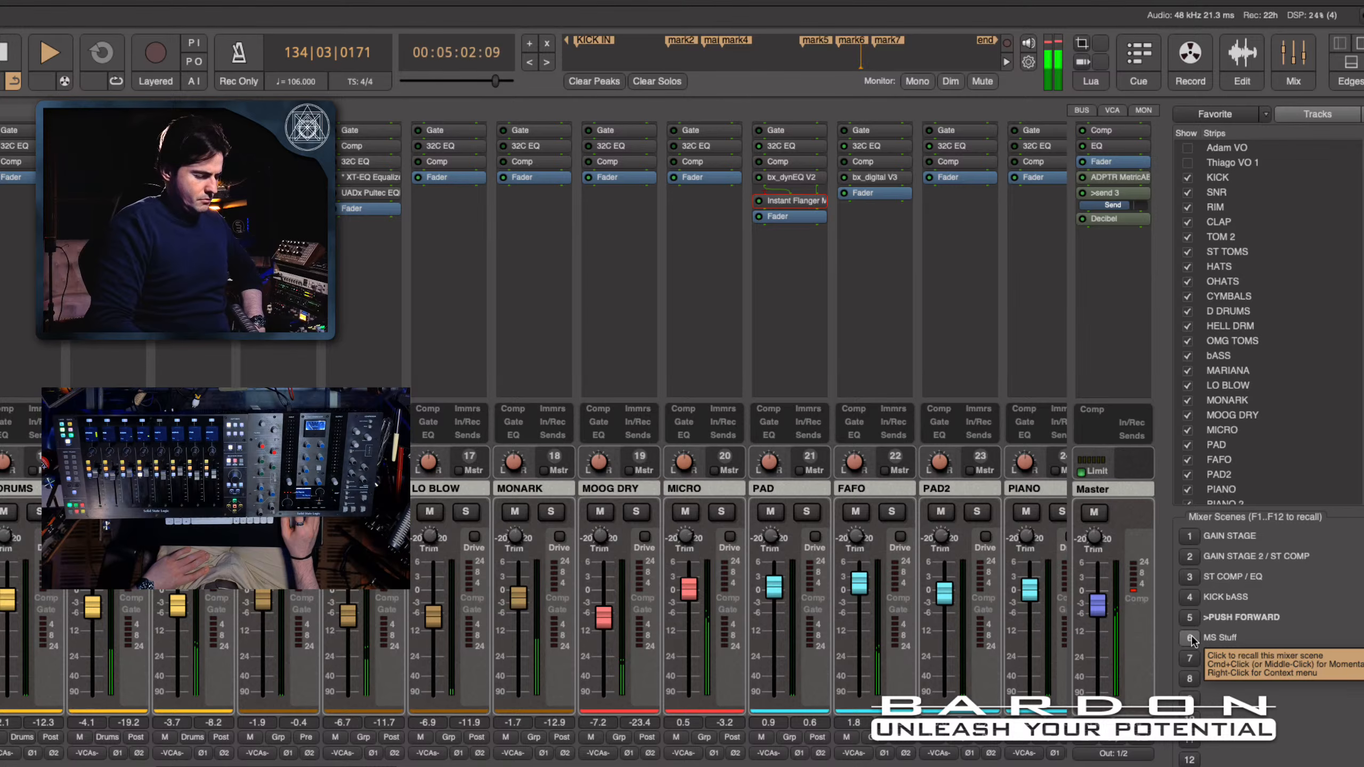
{"action": "left_click", "coordinate": [1190, 638]}
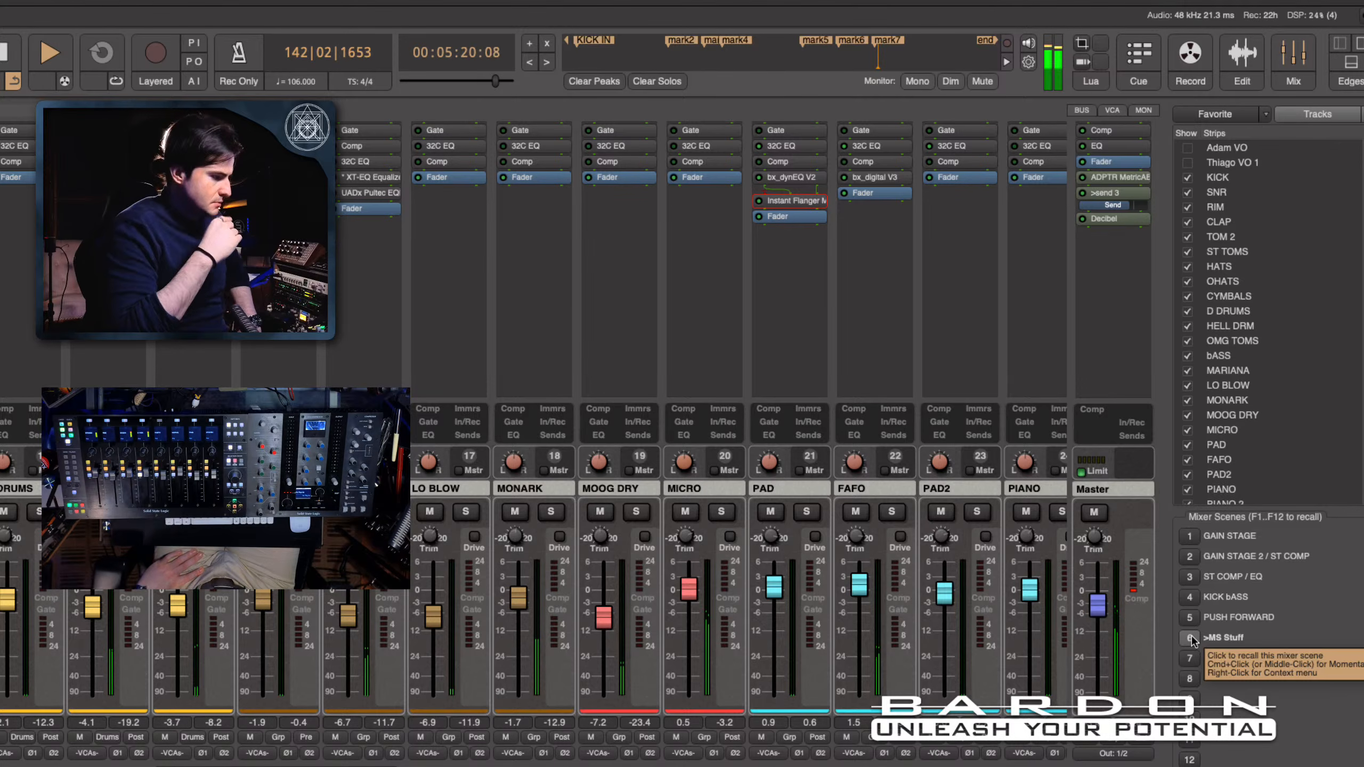
{"action": "left_click", "coordinate": [1192, 619]}
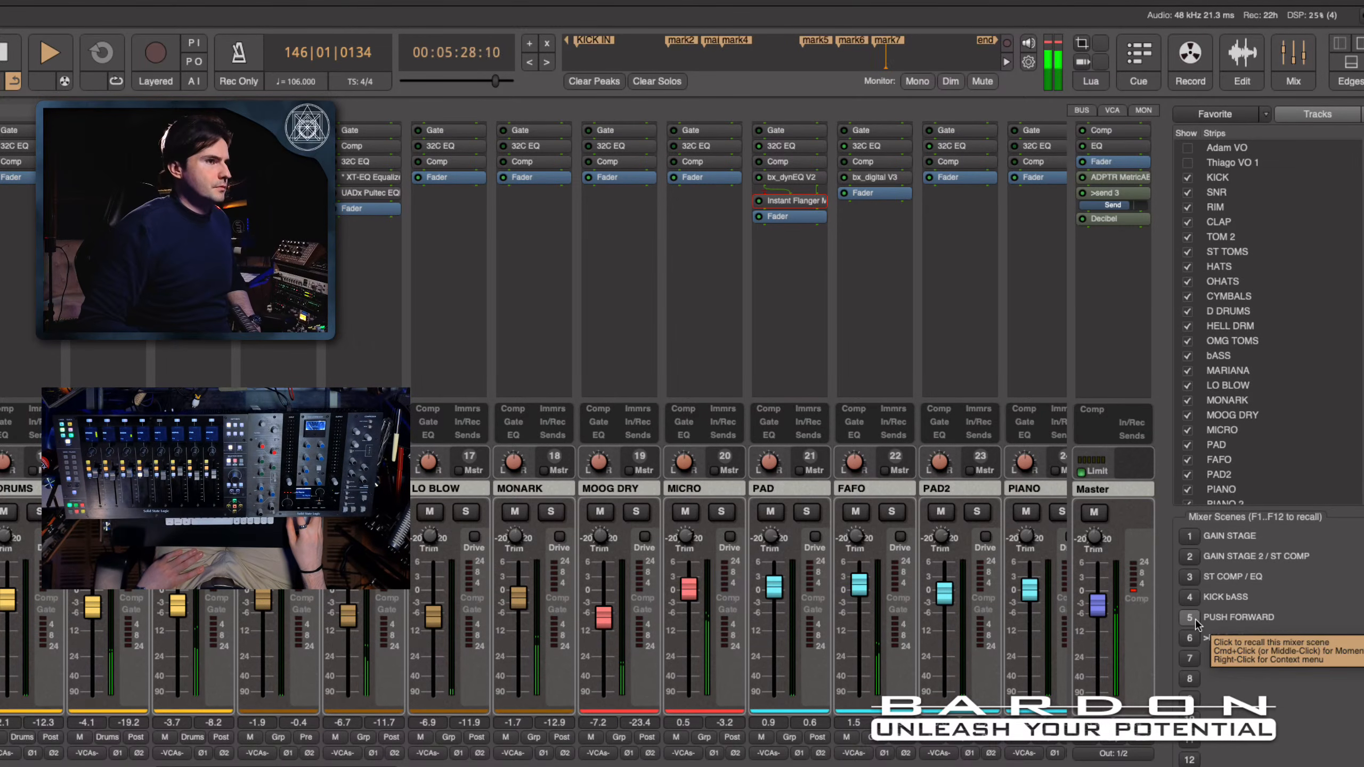
{"action": "left_click", "coordinate": [1190, 618]}
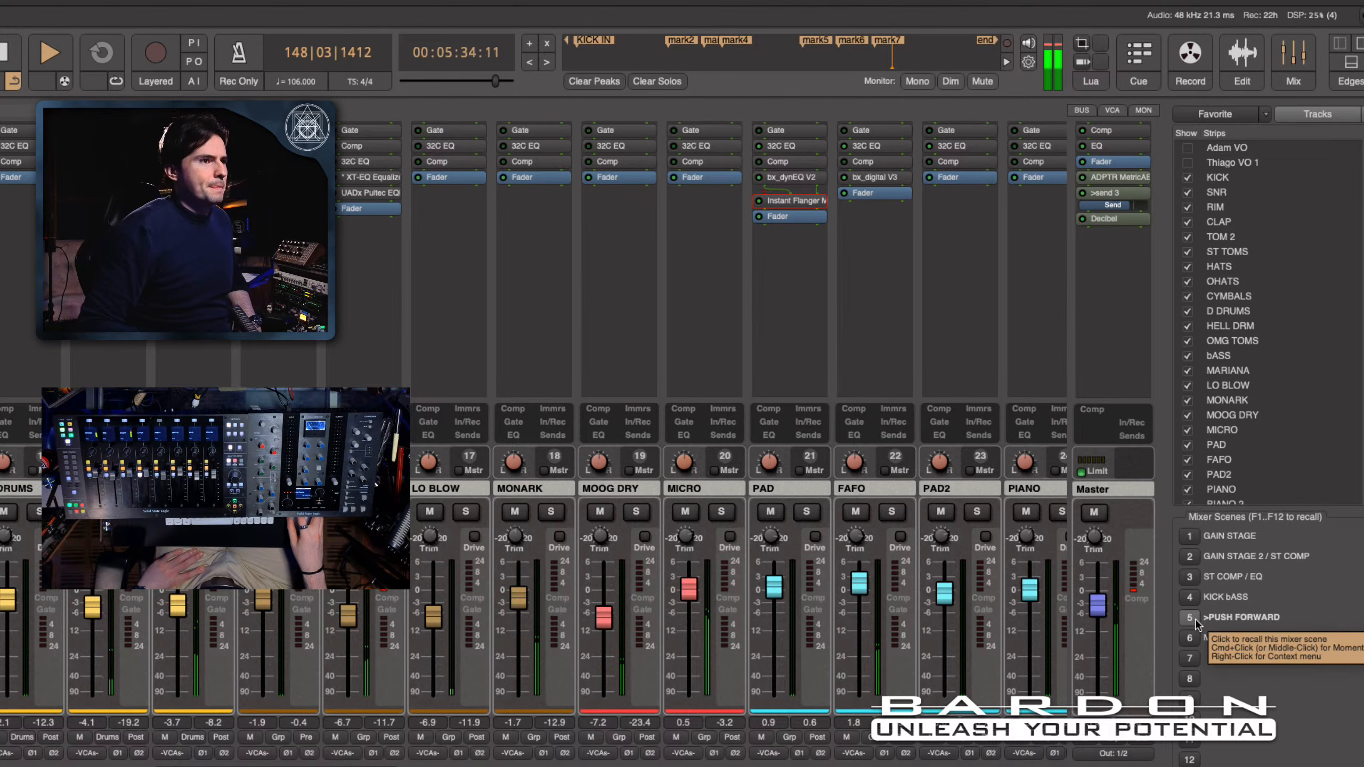
{"action": "left_click", "coordinate": [1194, 620]}
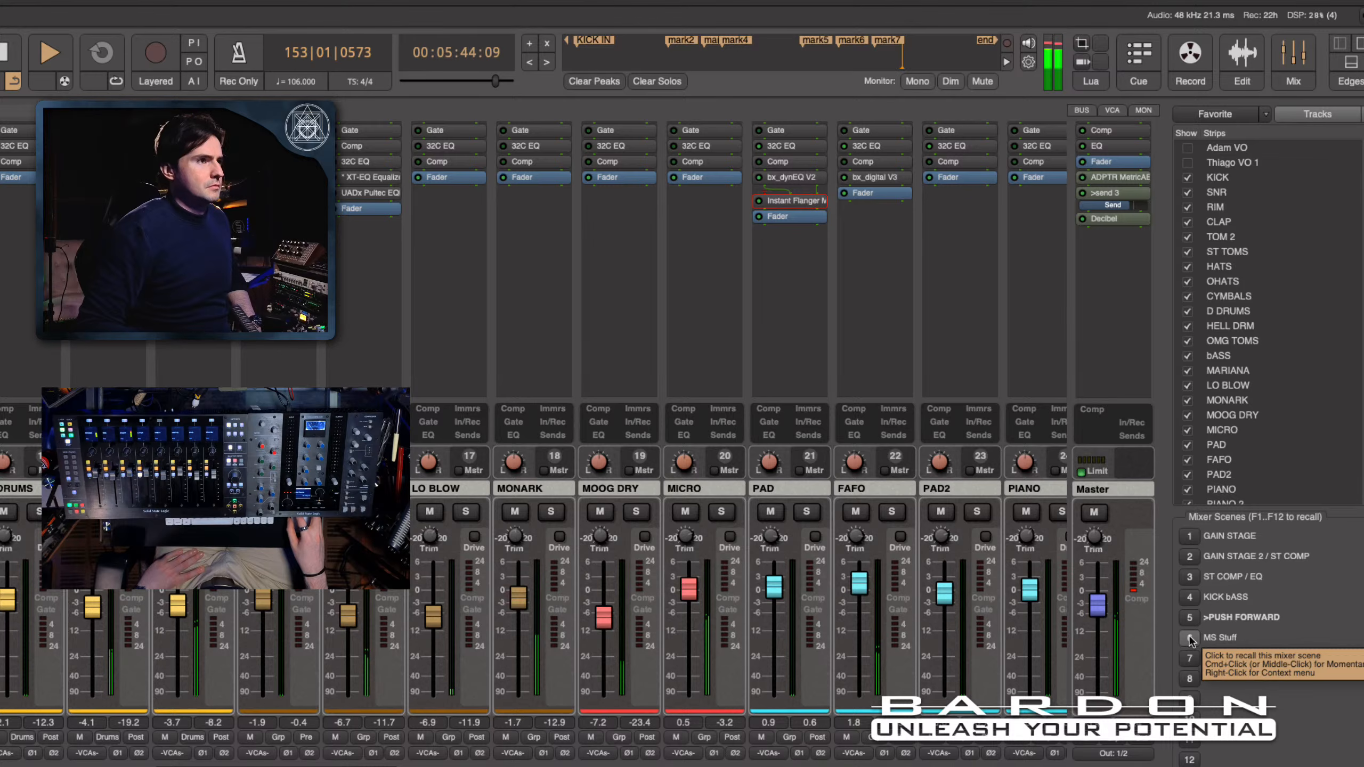
{"action": "left_click", "coordinate": [1190, 639]}
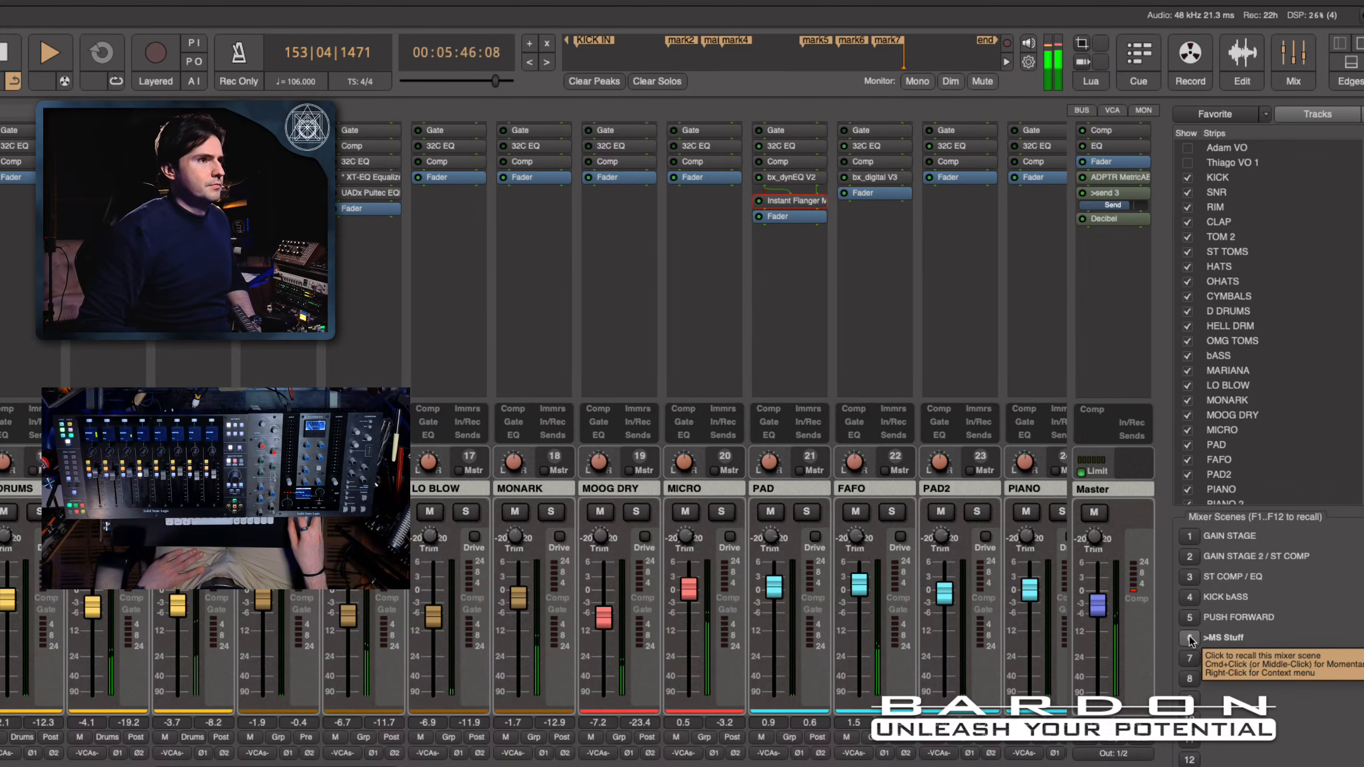